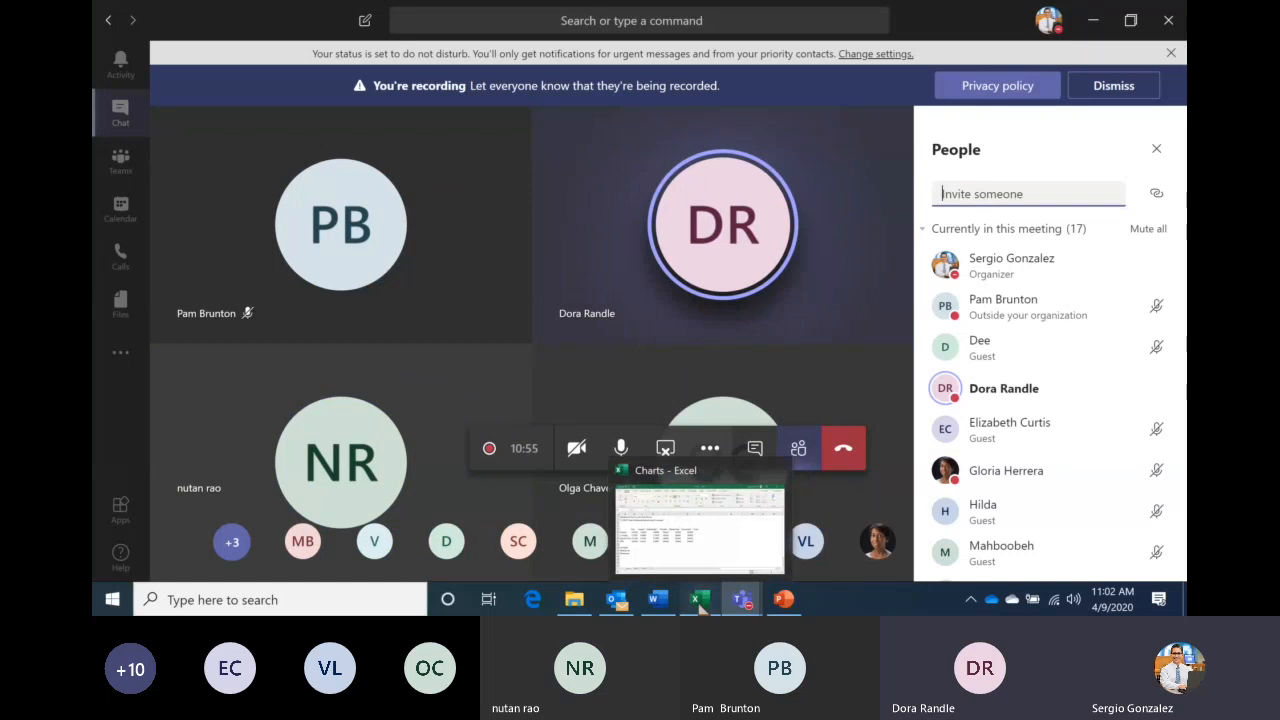
# Bring up the Microsoft Teams meeting window and mute all participants
pyautogui.moveTo(700, 556)
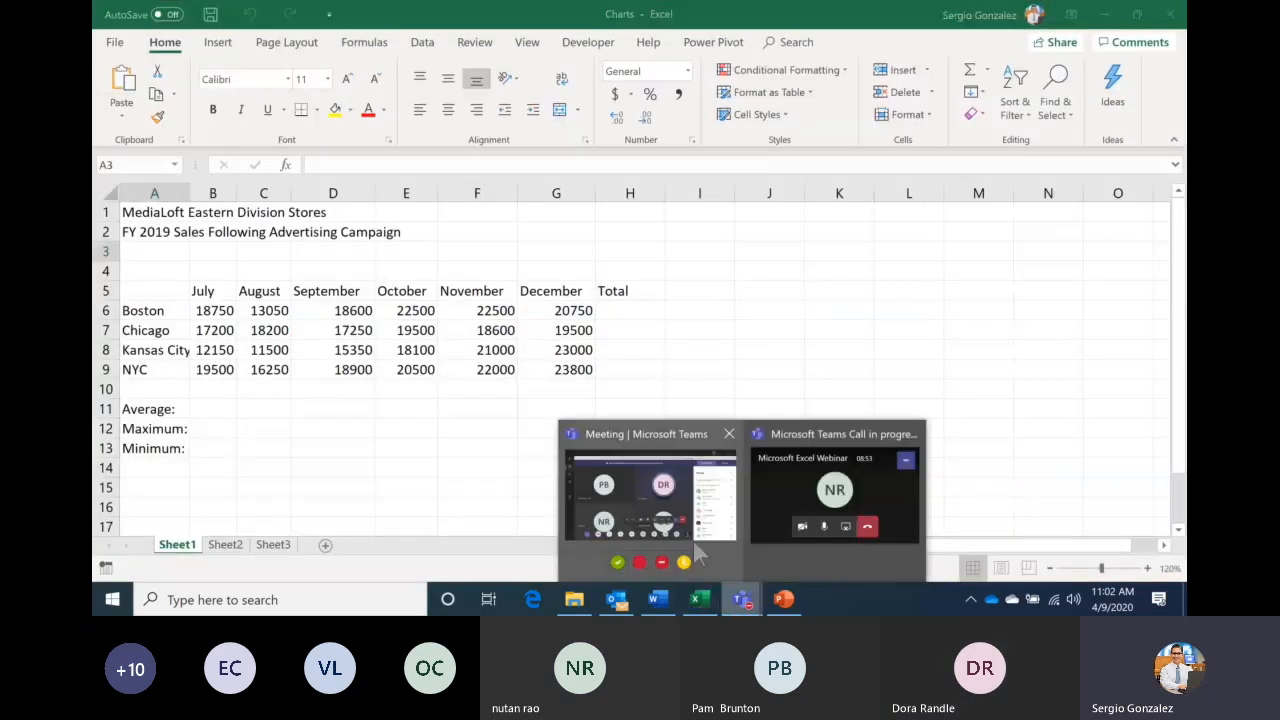
pyautogui.click(703, 500)
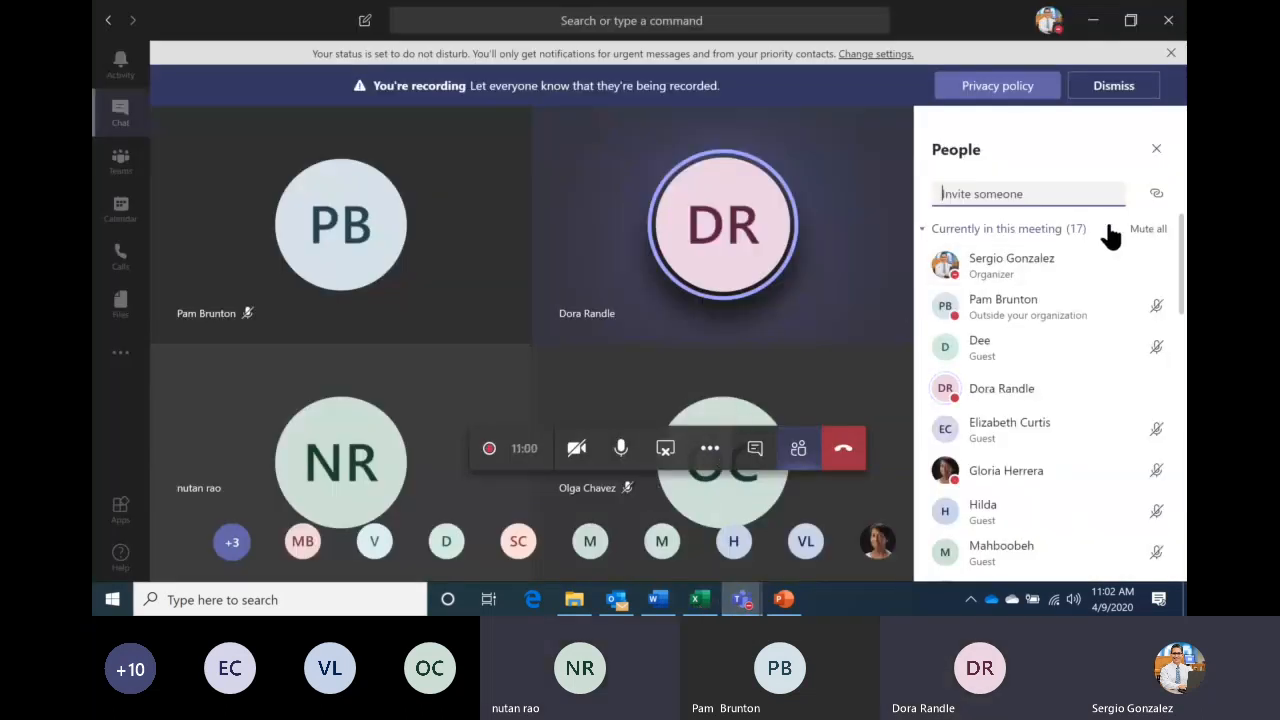
pyautogui.click(1149, 228)
pyautogui.click(738, 325)
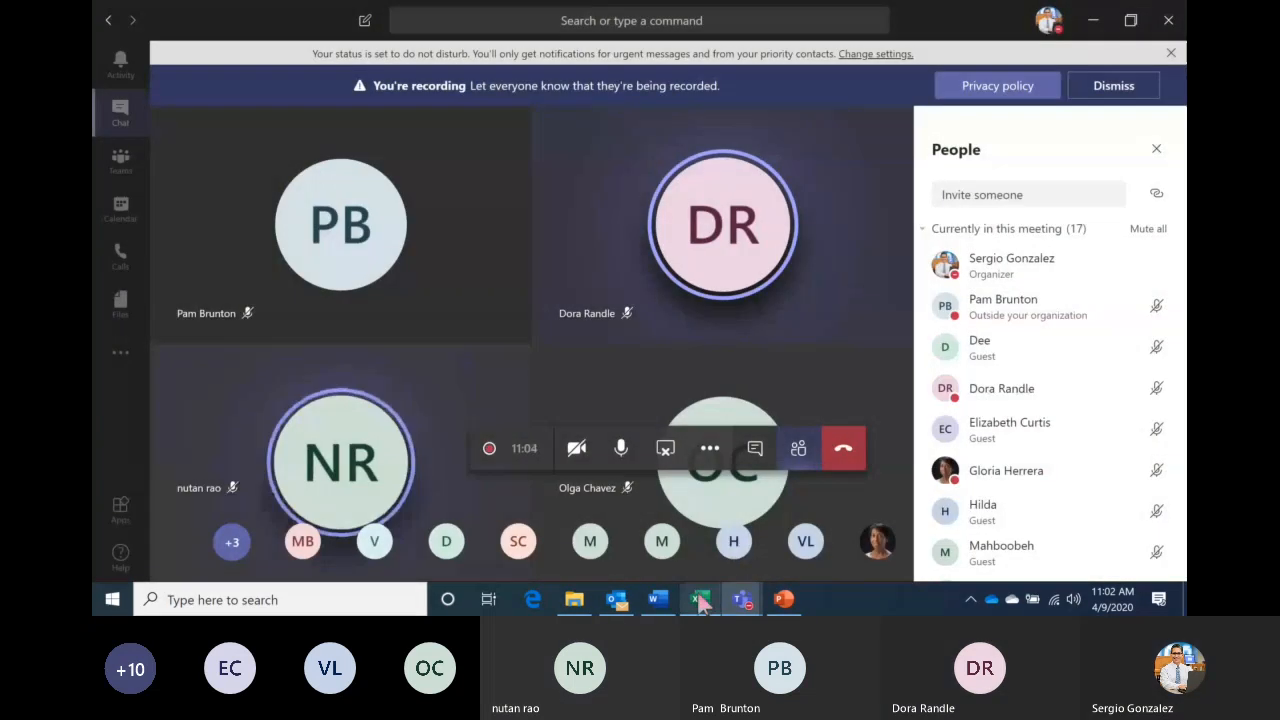
# Switch to the Charts workbook in Excel and set the worksheet zoom to 140%
pyautogui.moveTo(703, 603)
pyautogui.click(701, 510)
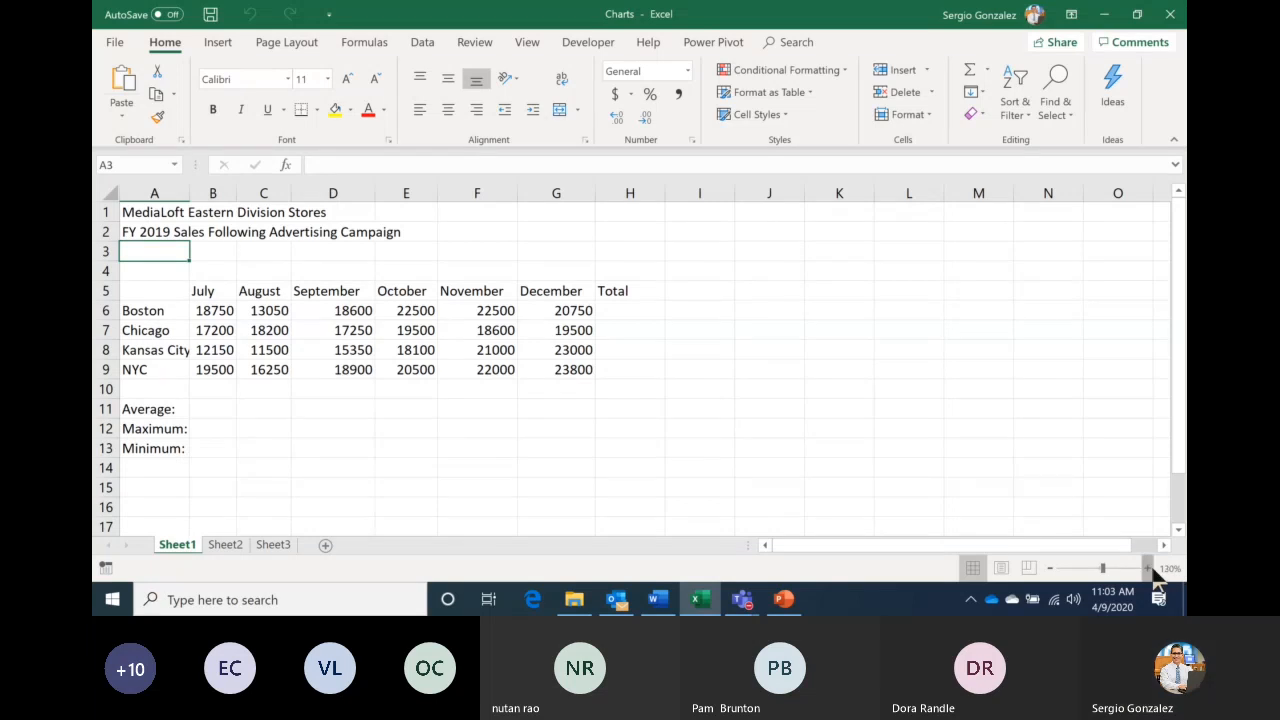
pyautogui.click(1150, 569)
pyautogui.click(1148, 568)
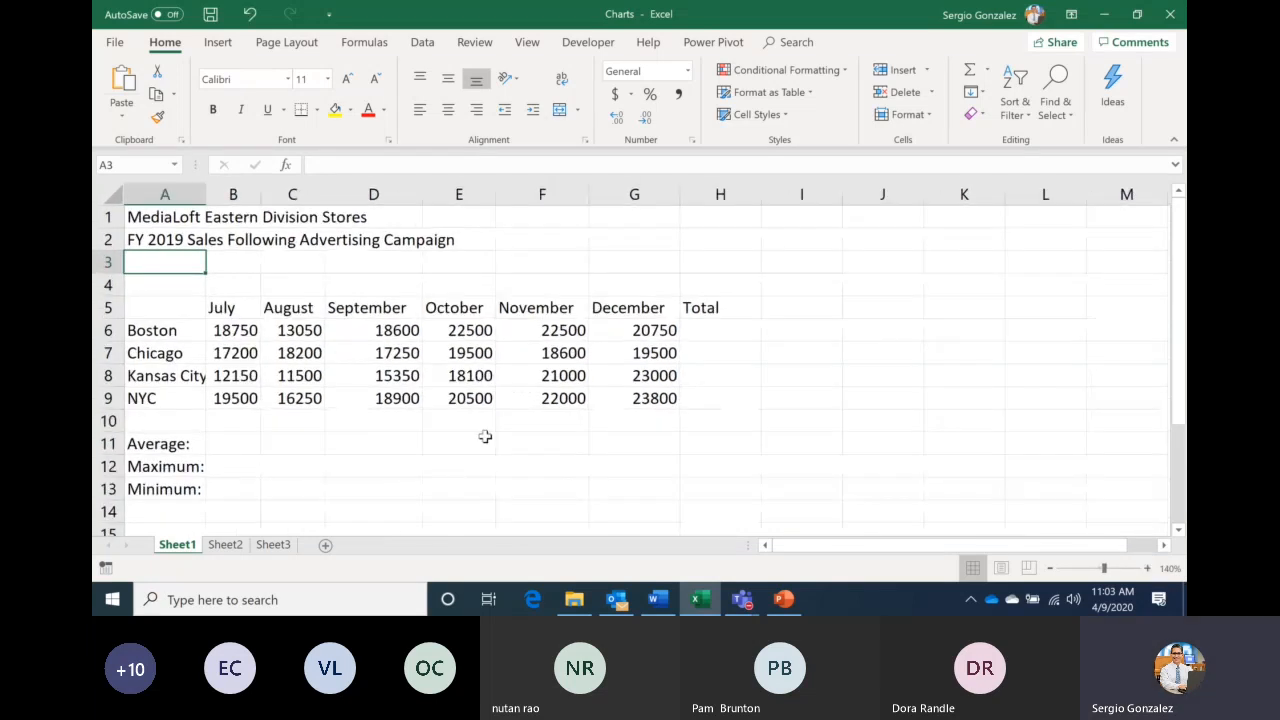
# Total Boston's July to December sales in H6 with =SUM(B6:G6) and review the formula's range
pyautogui.click(725, 339)
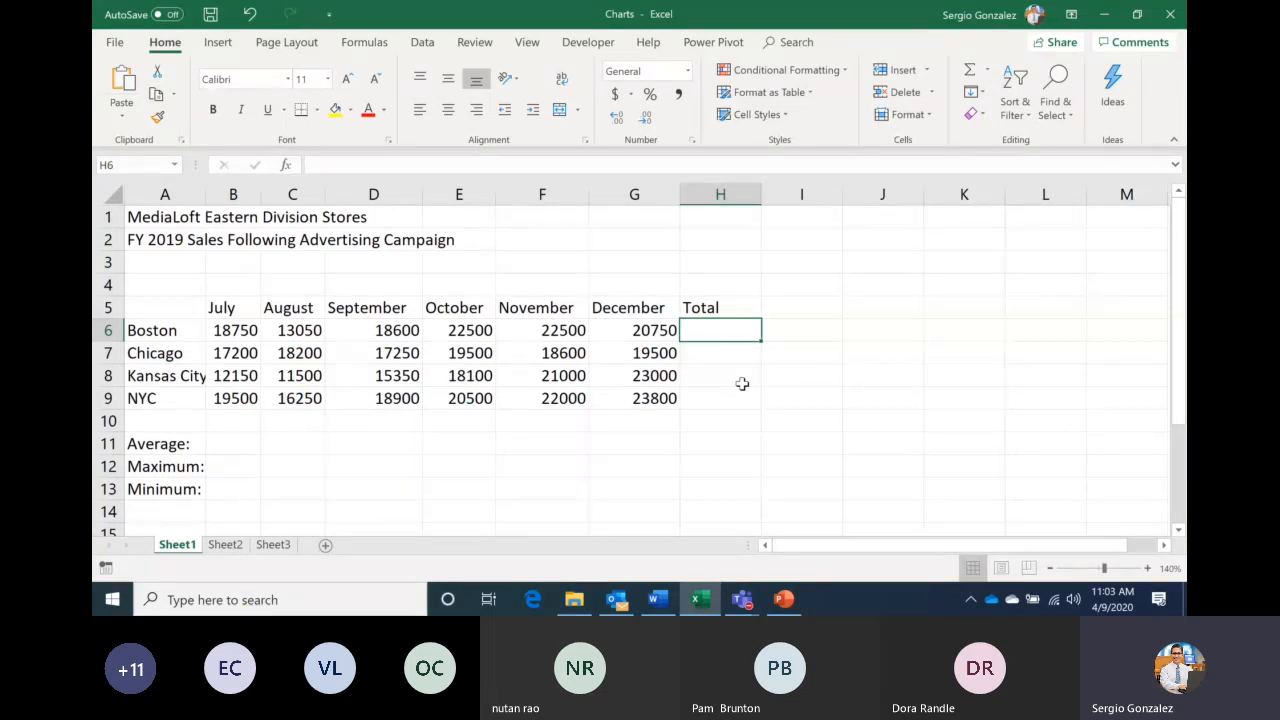
pyautogui.write('=')
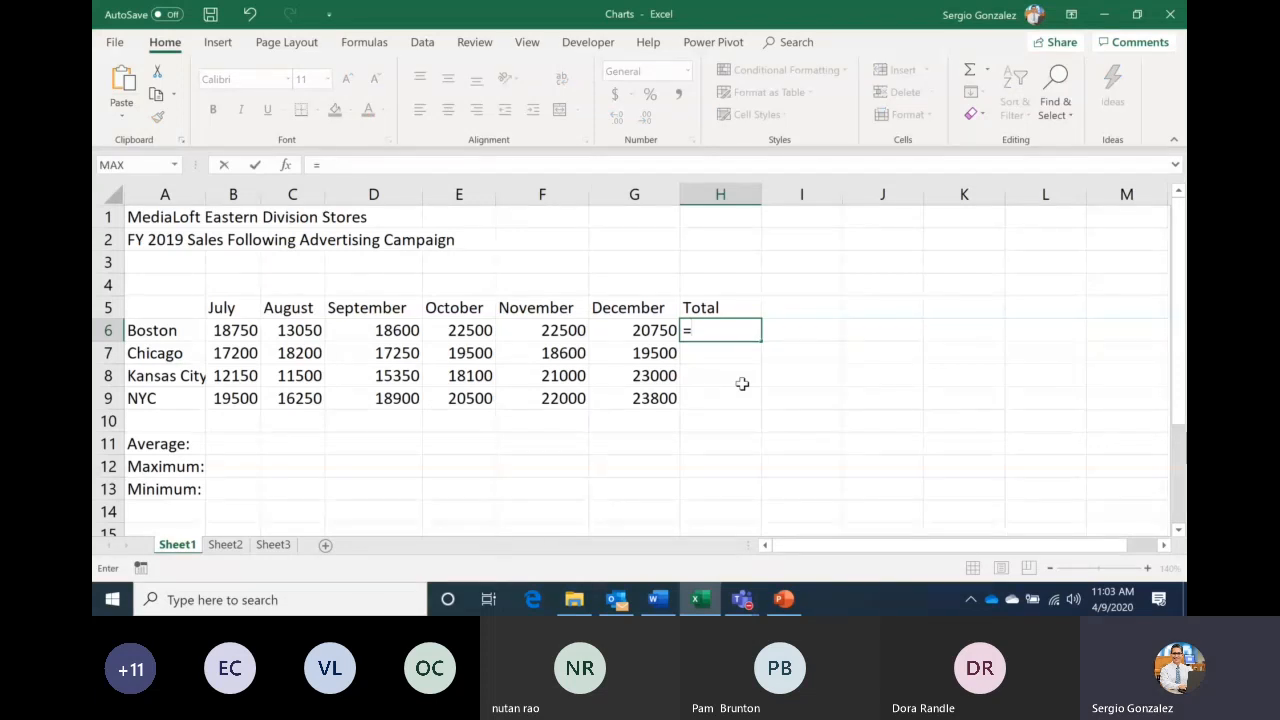
pyautogui.write('SUM')
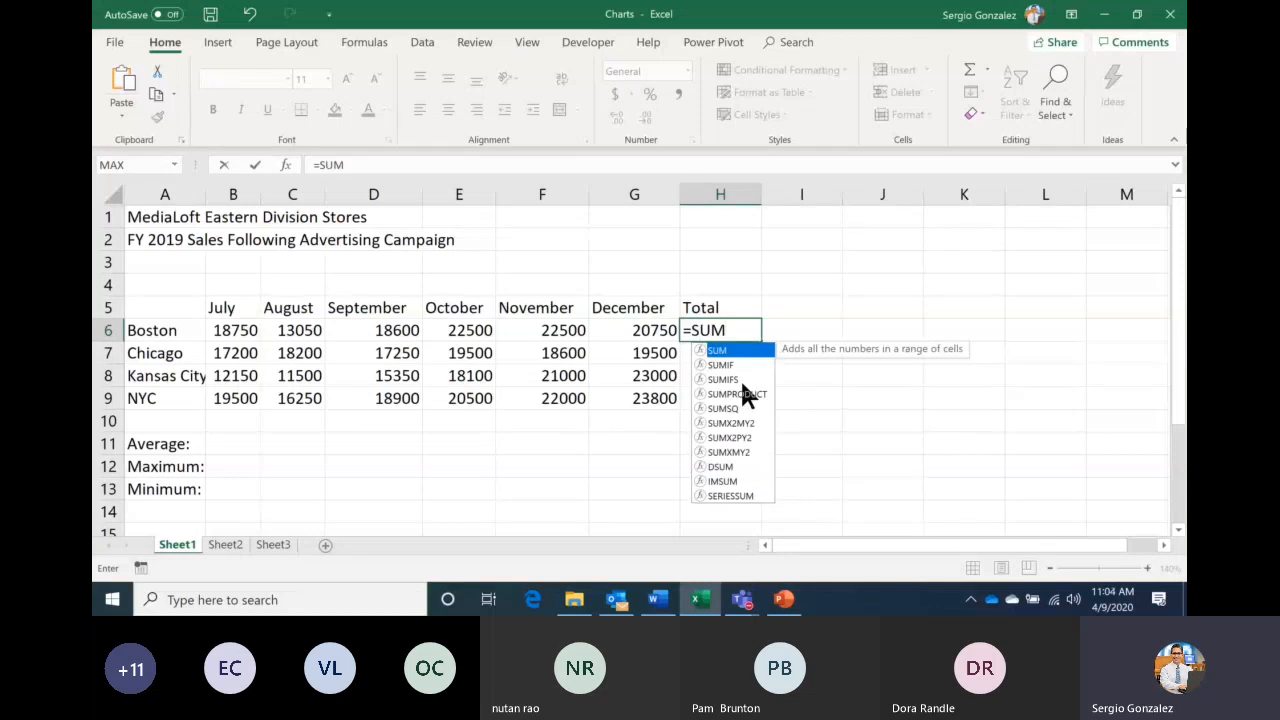
pyautogui.write('(')
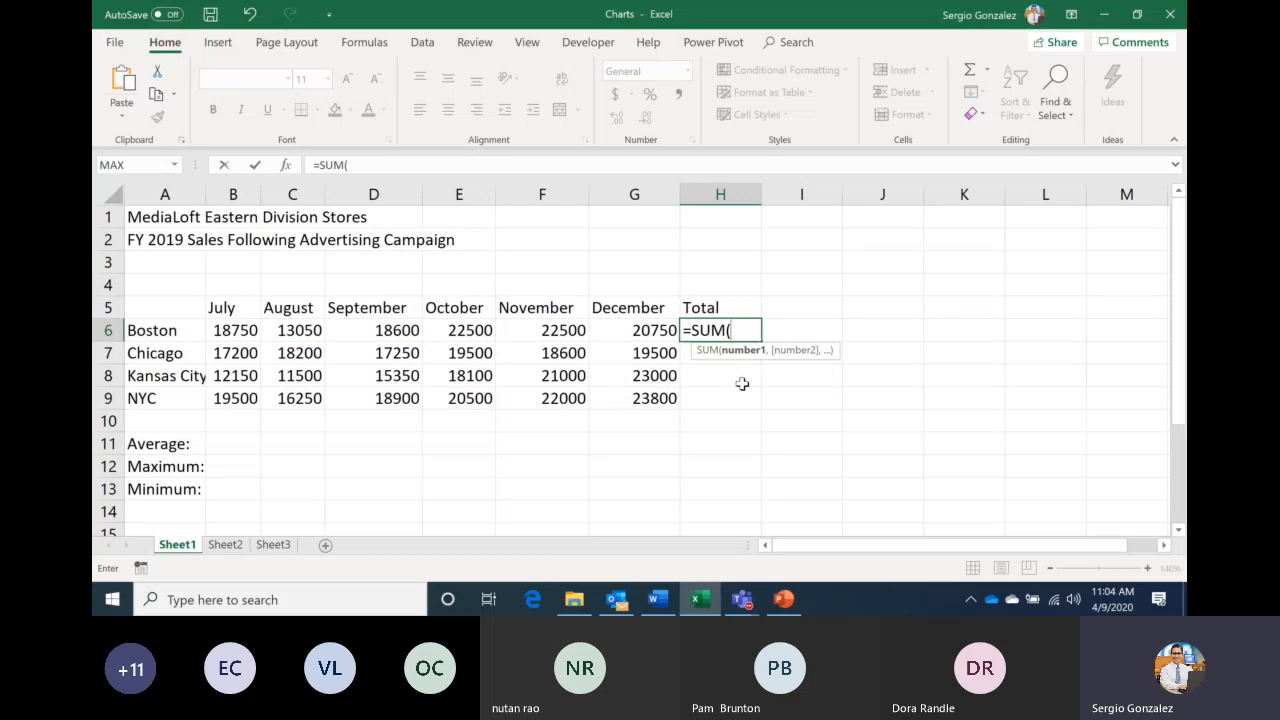
pyautogui.write('B6')
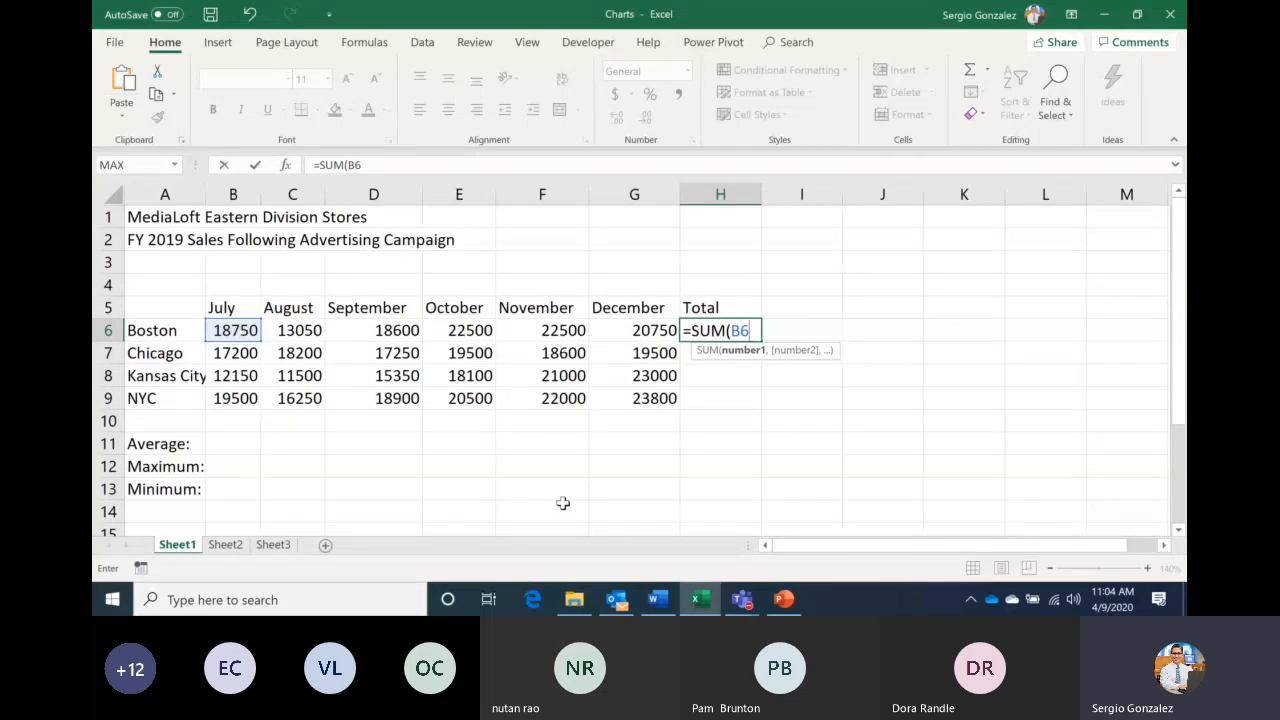
pyautogui.write(':')
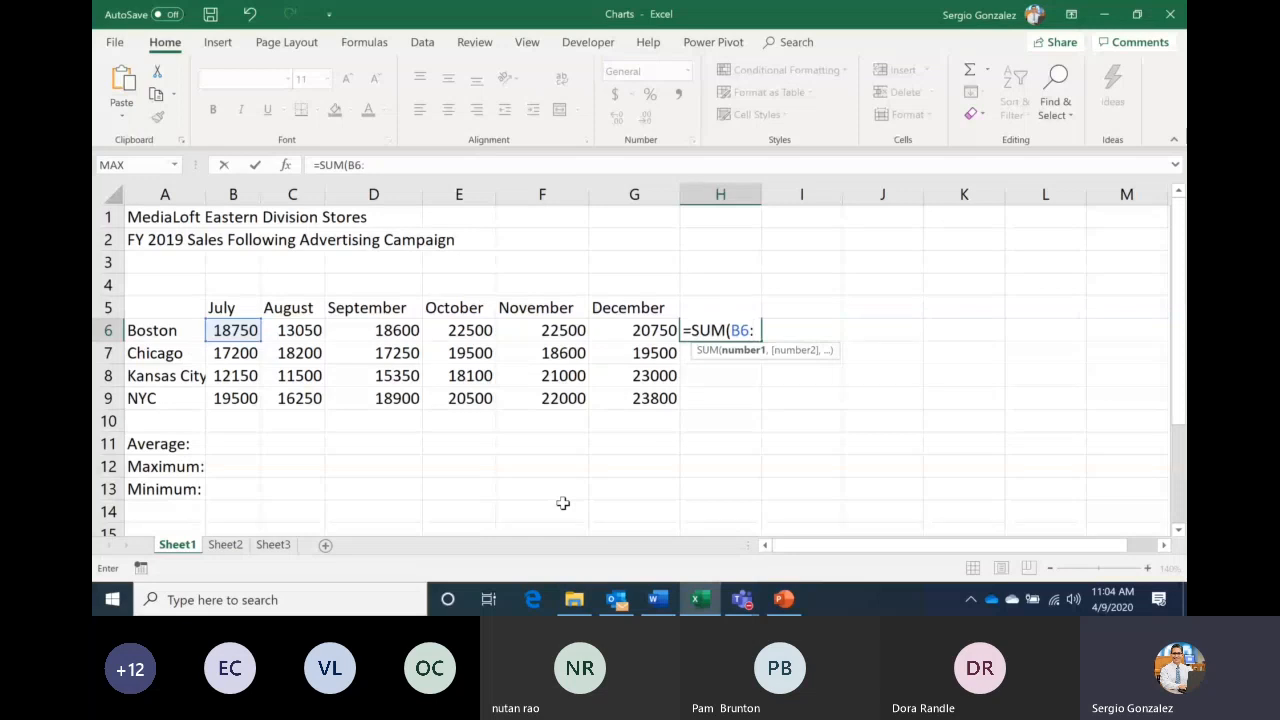
pyautogui.write('G6')
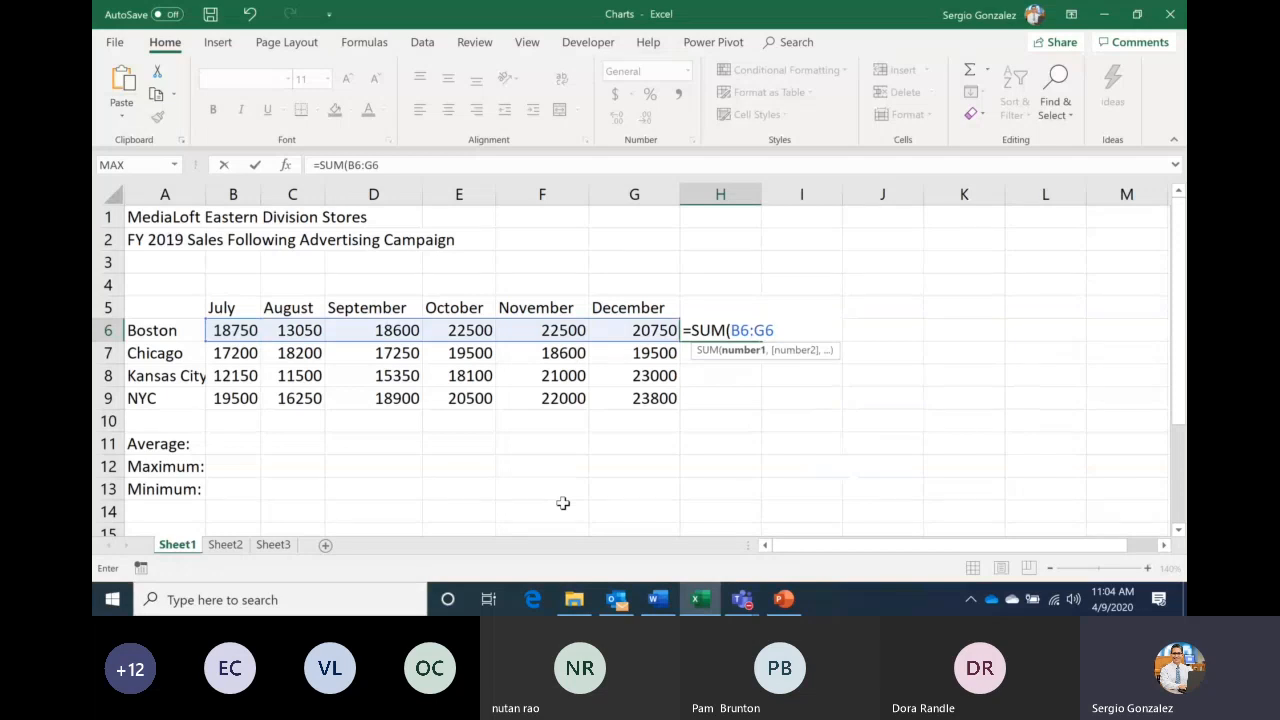
pyautogui.write(')')
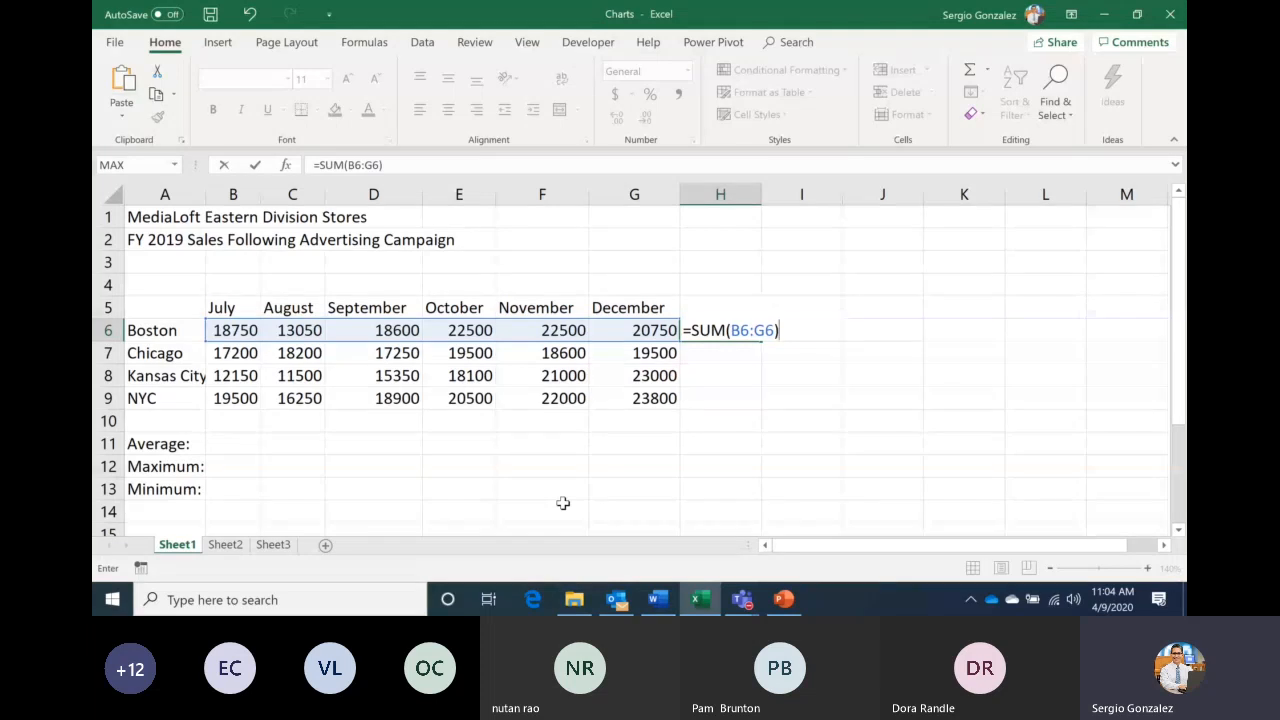
pyautogui.press('Return')
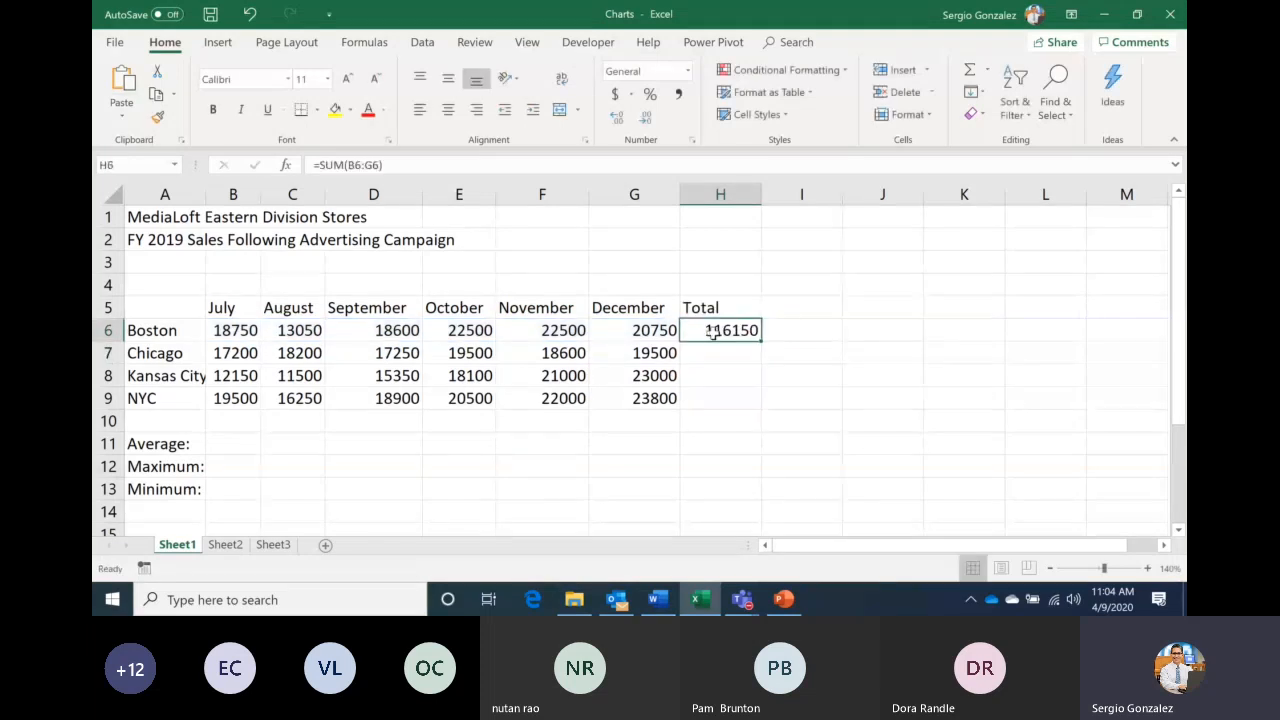
pyautogui.doubleClick(714, 331)
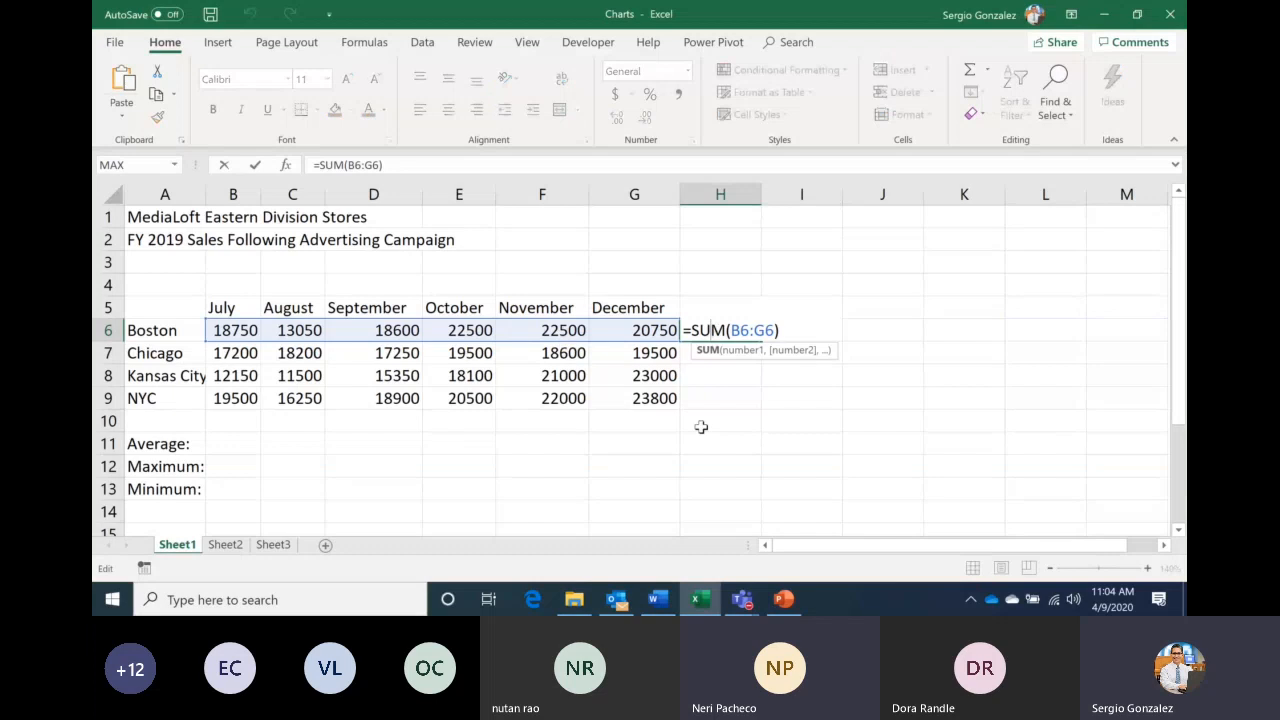
pyautogui.press('Return')
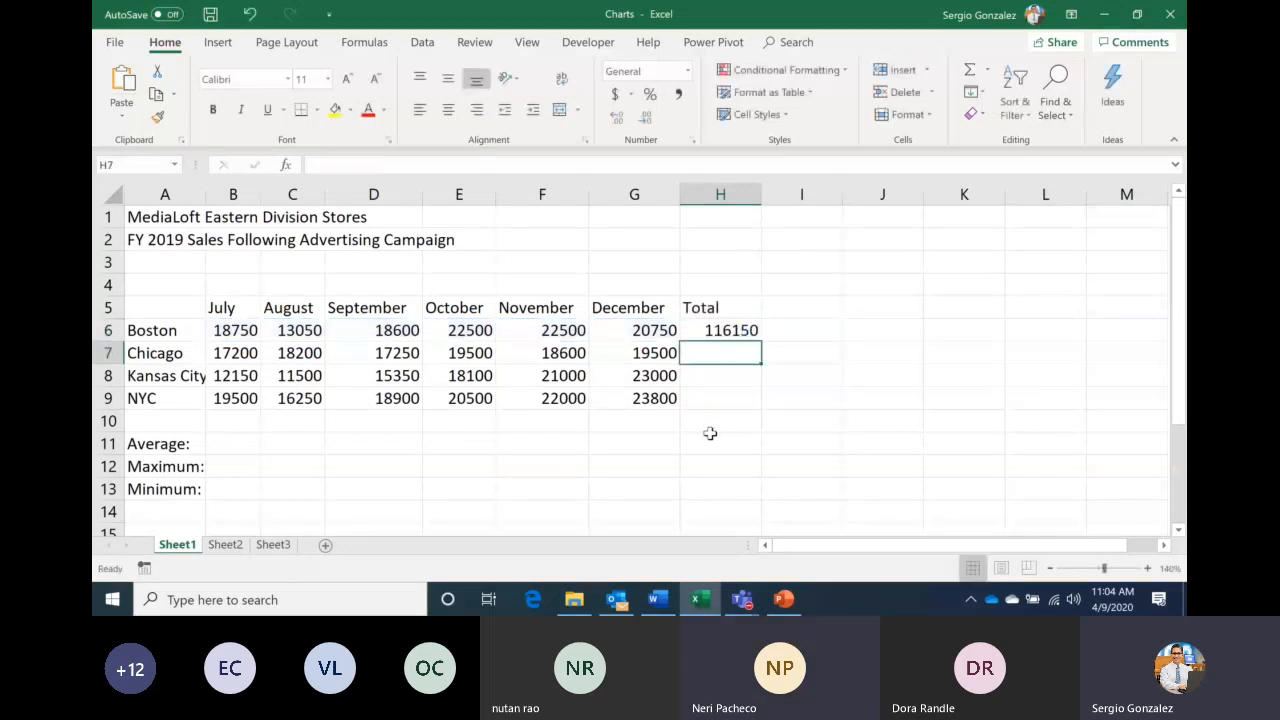
# Fill the Boston total formula from H6 down through H9 for Chicago, Kansas City and NYC
pyautogui.click(718, 333)
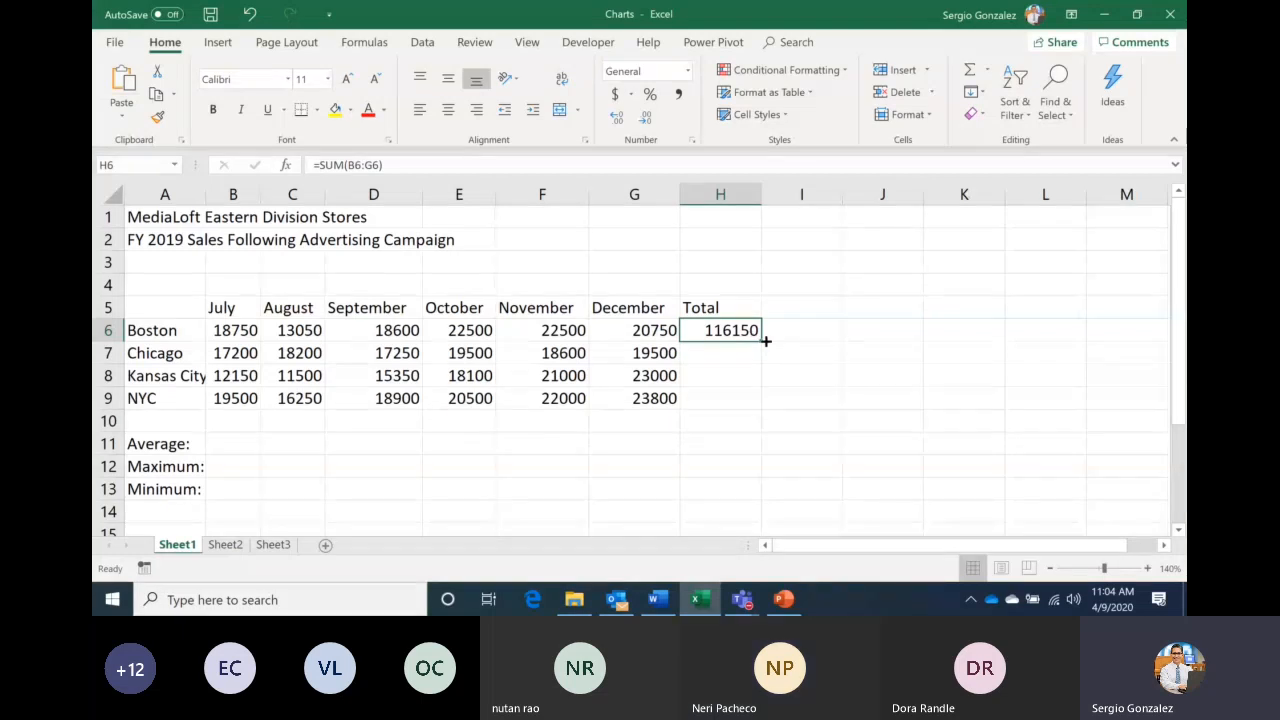
pyautogui.moveTo(766, 342); pyautogui.dragTo(760, 408)
pyautogui.hotkey('ctrl', 'z')
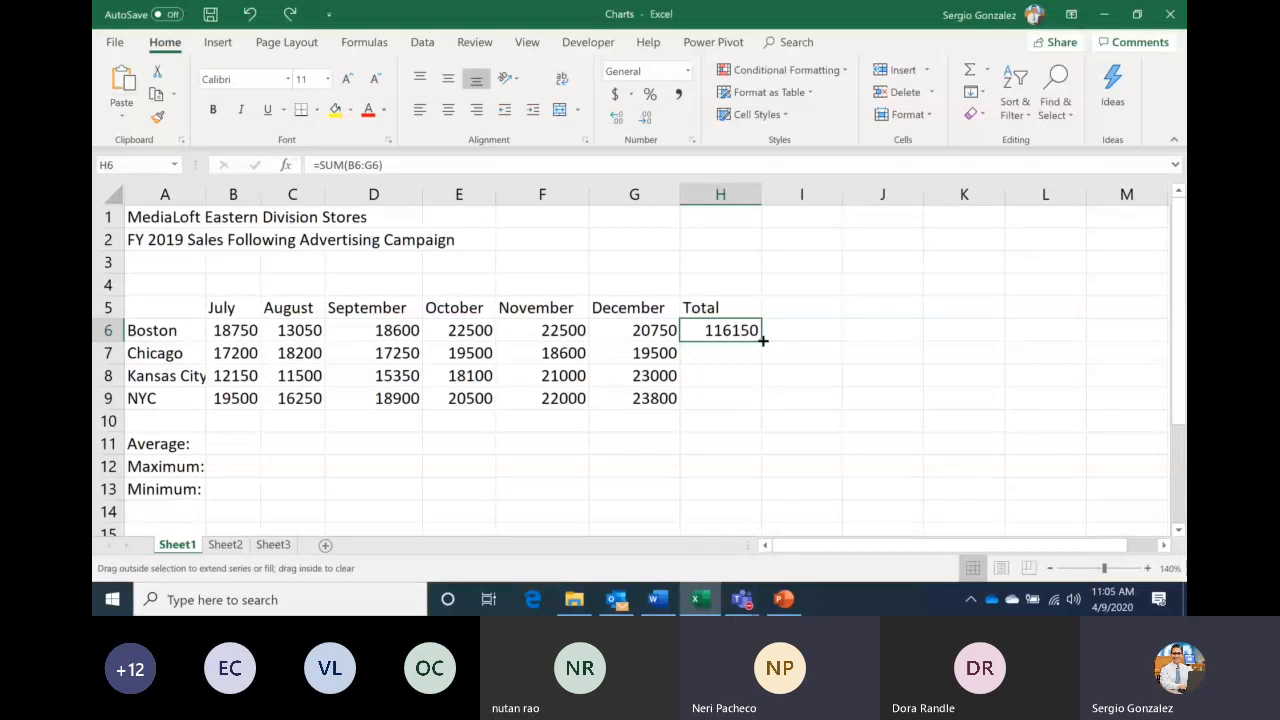
pyautogui.doubleClick(762, 341)
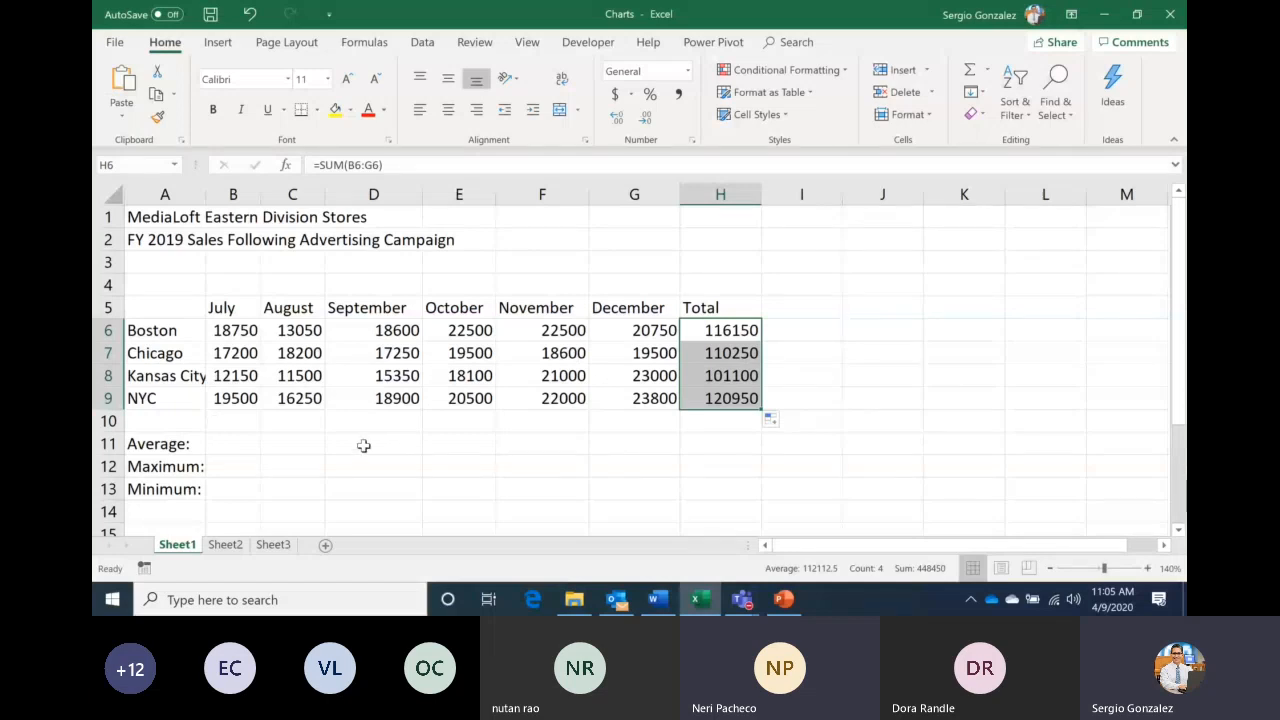
# Calculate the average July sales in B11 with =AVERAGE(B6:B9)
pyautogui.click(237, 441)
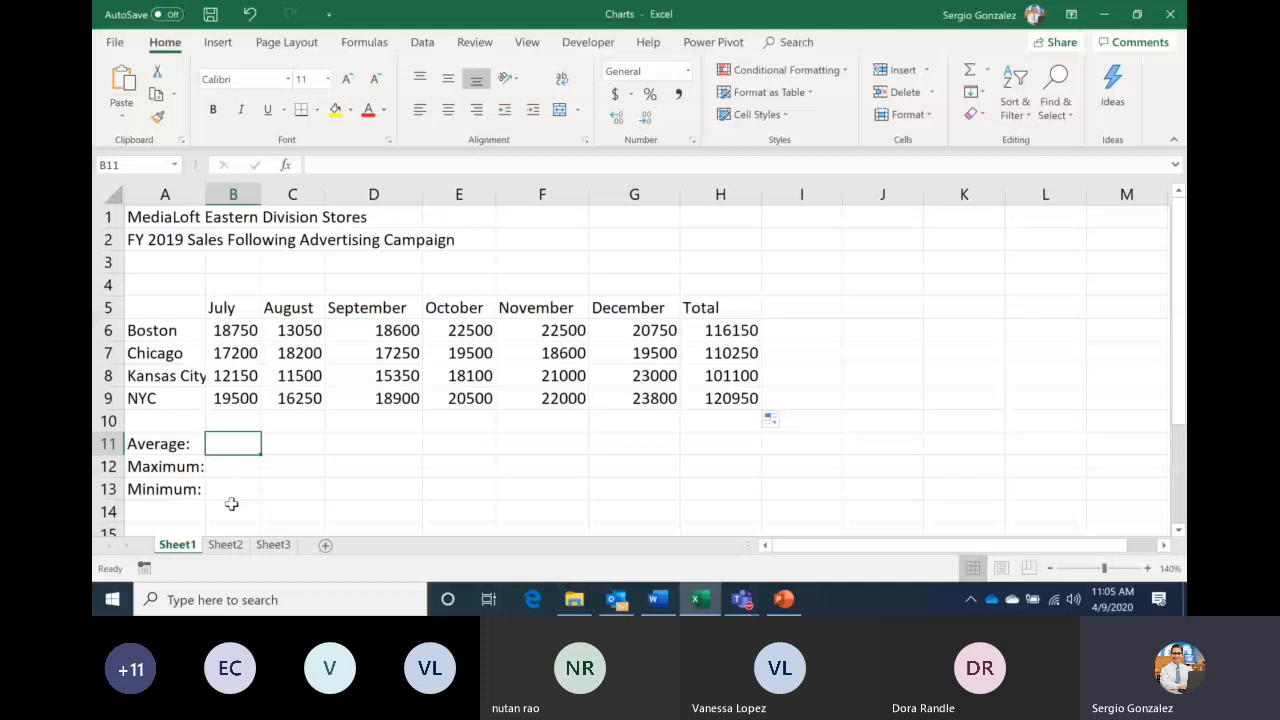
pyautogui.write('=')
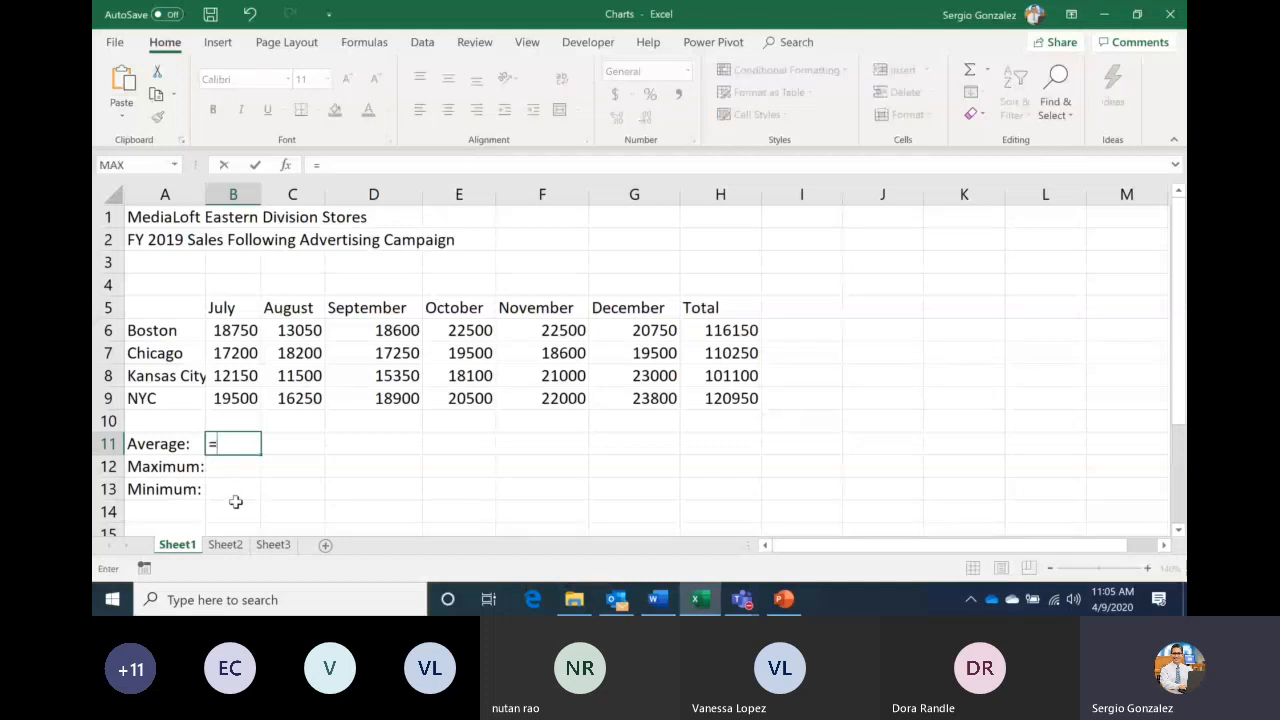
pyautogui.write('AVERAGE')
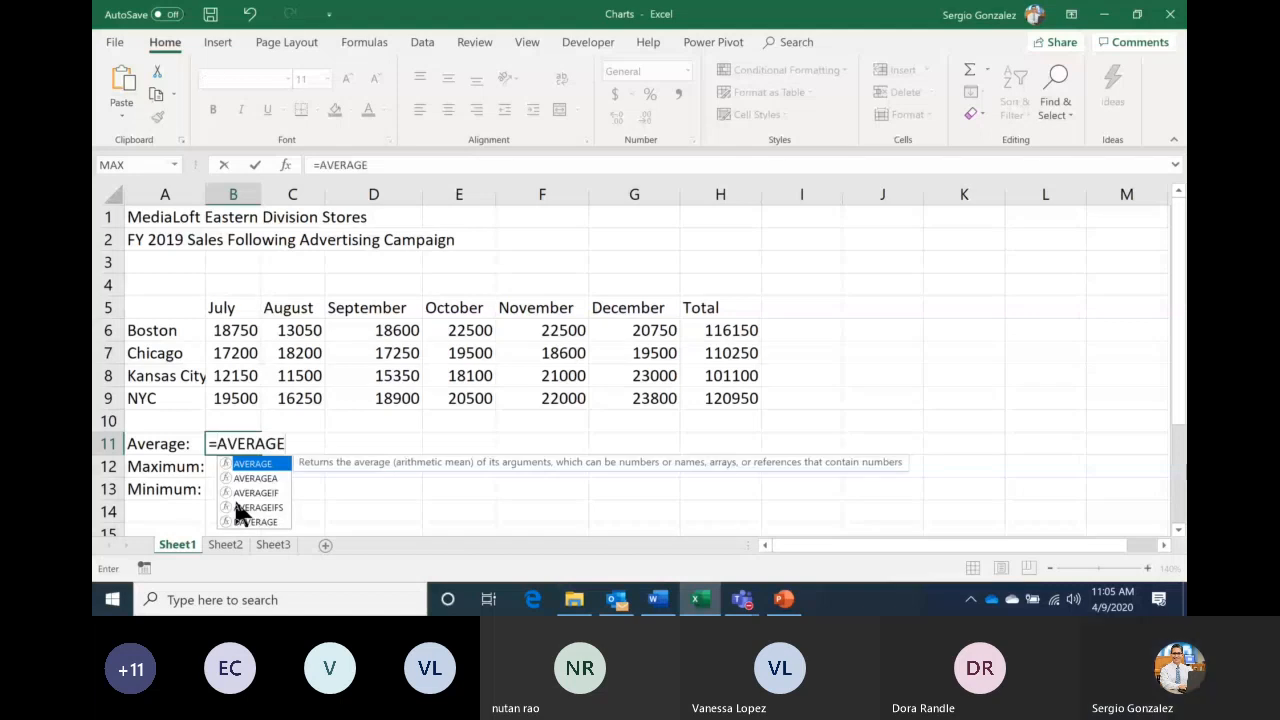
pyautogui.write('(')
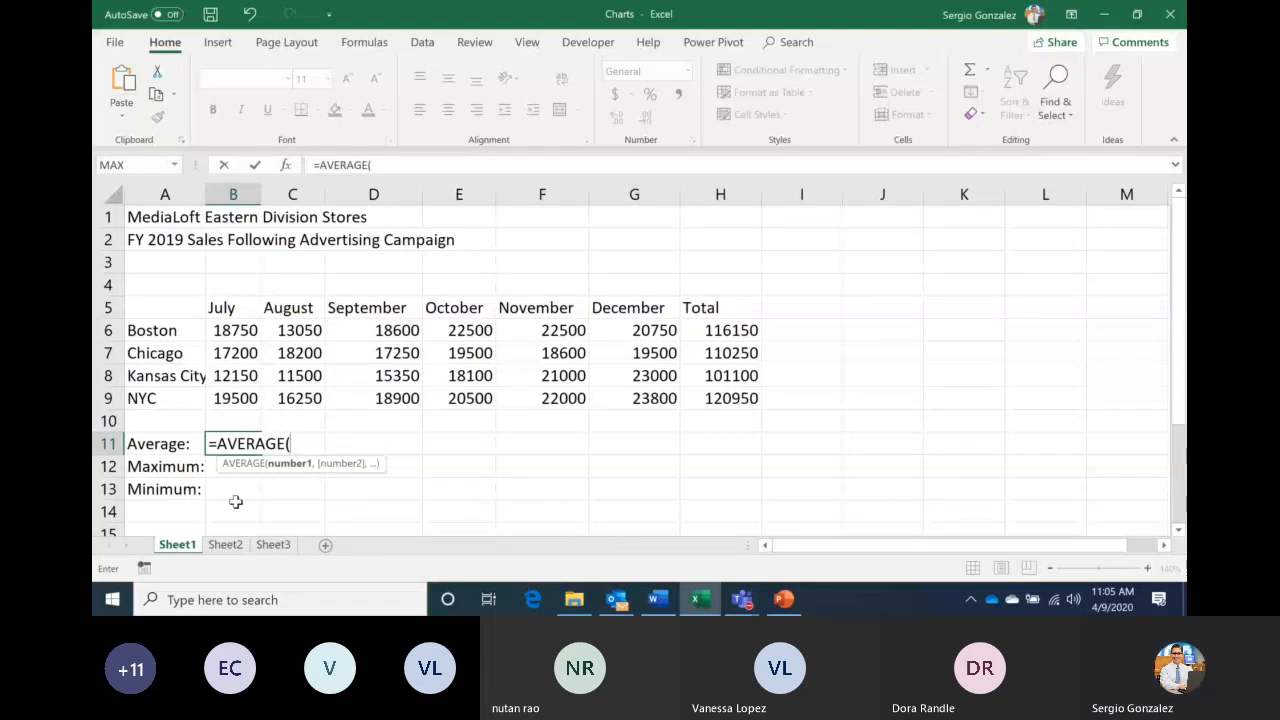
pyautogui.write('B6')
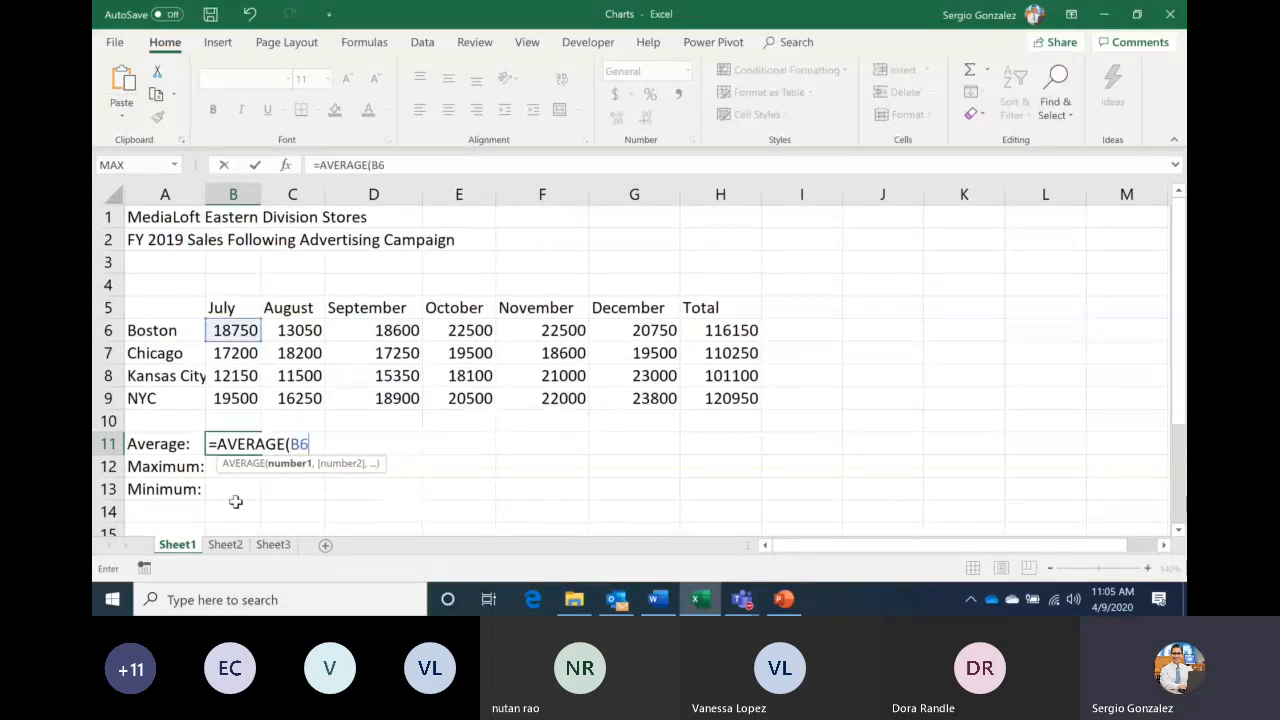
pyautogui.write(':B9')
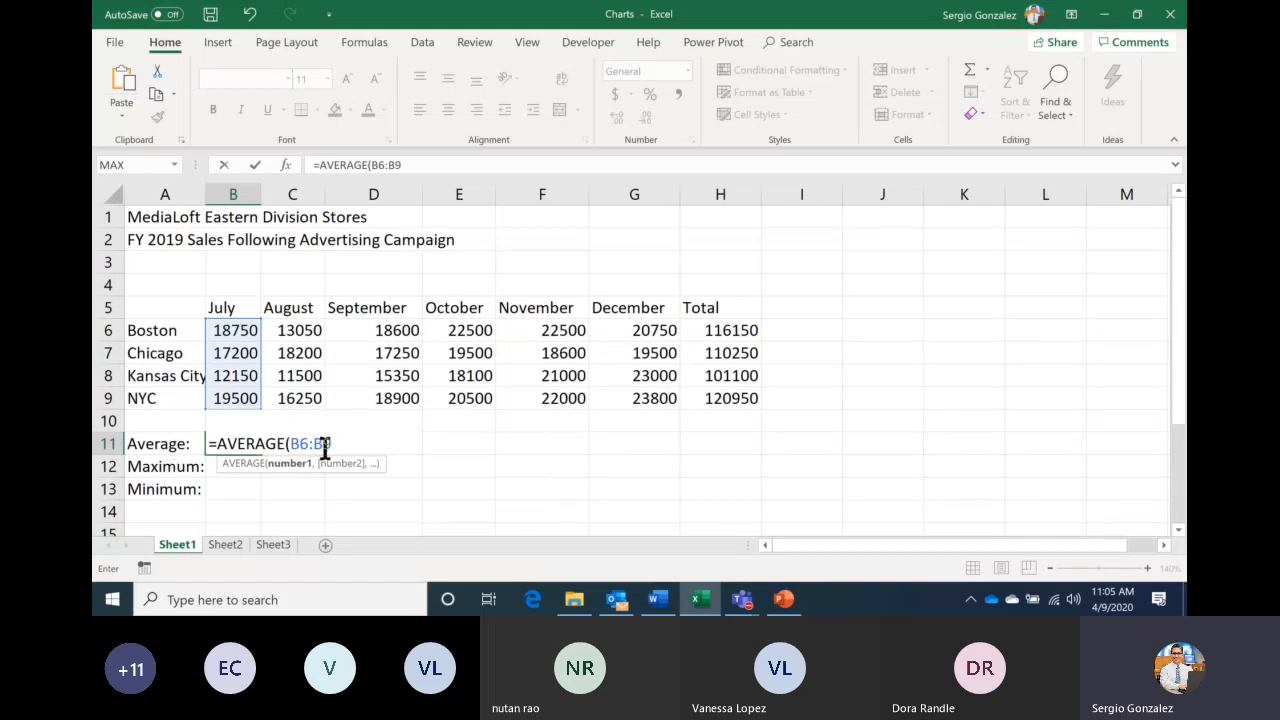
pyautogui.write(')')
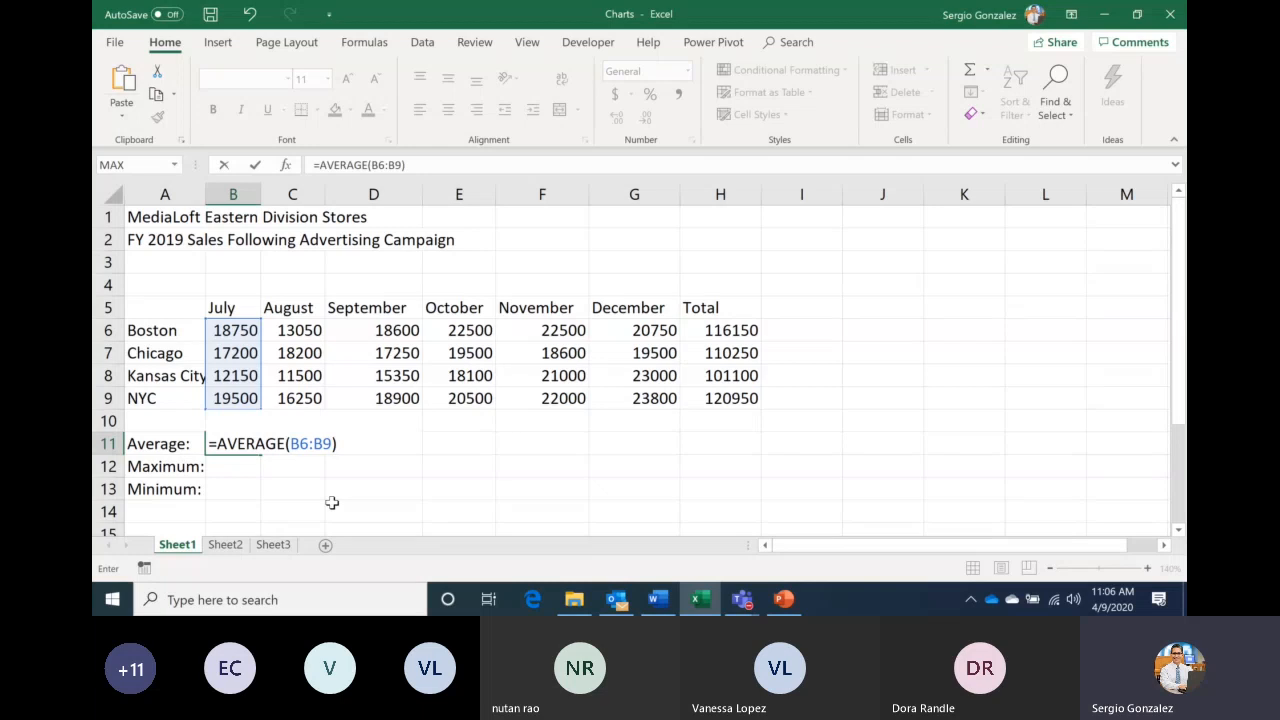
pyautogui.press('Return')
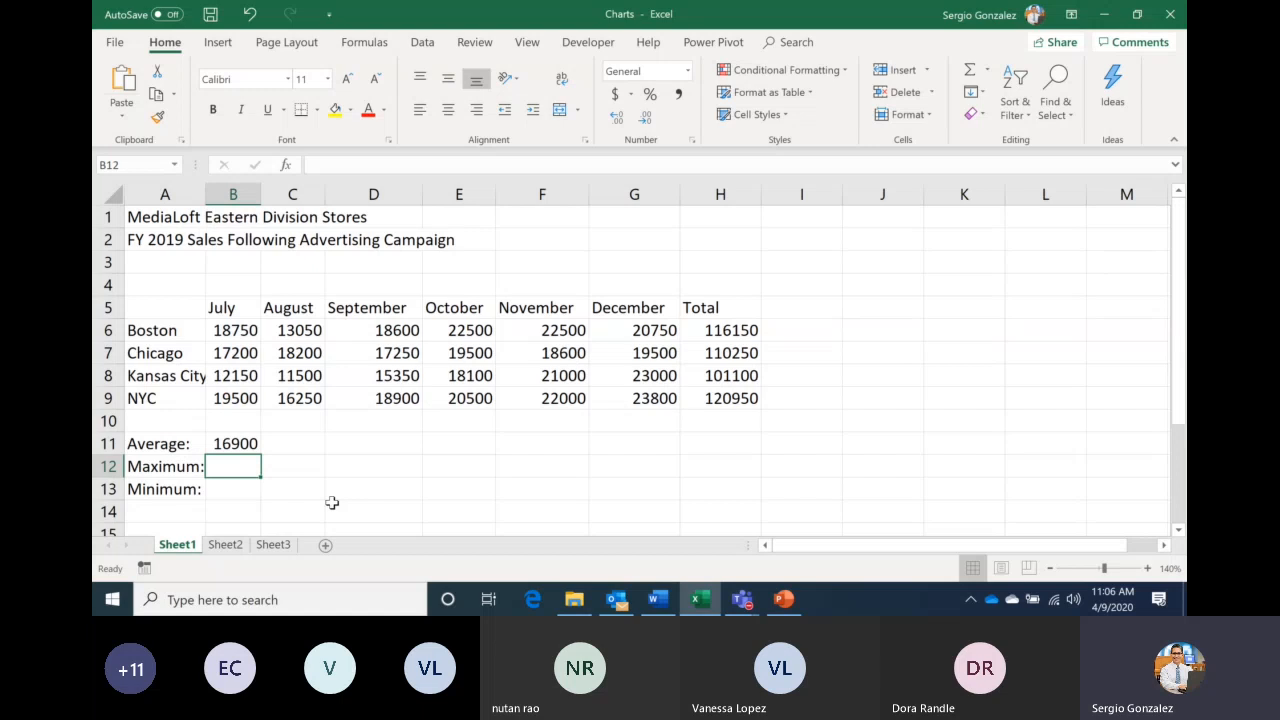
# Calculate the maximum July sales in B12 with =MAX(B6:B9)
pyautogui.write('=MAX')
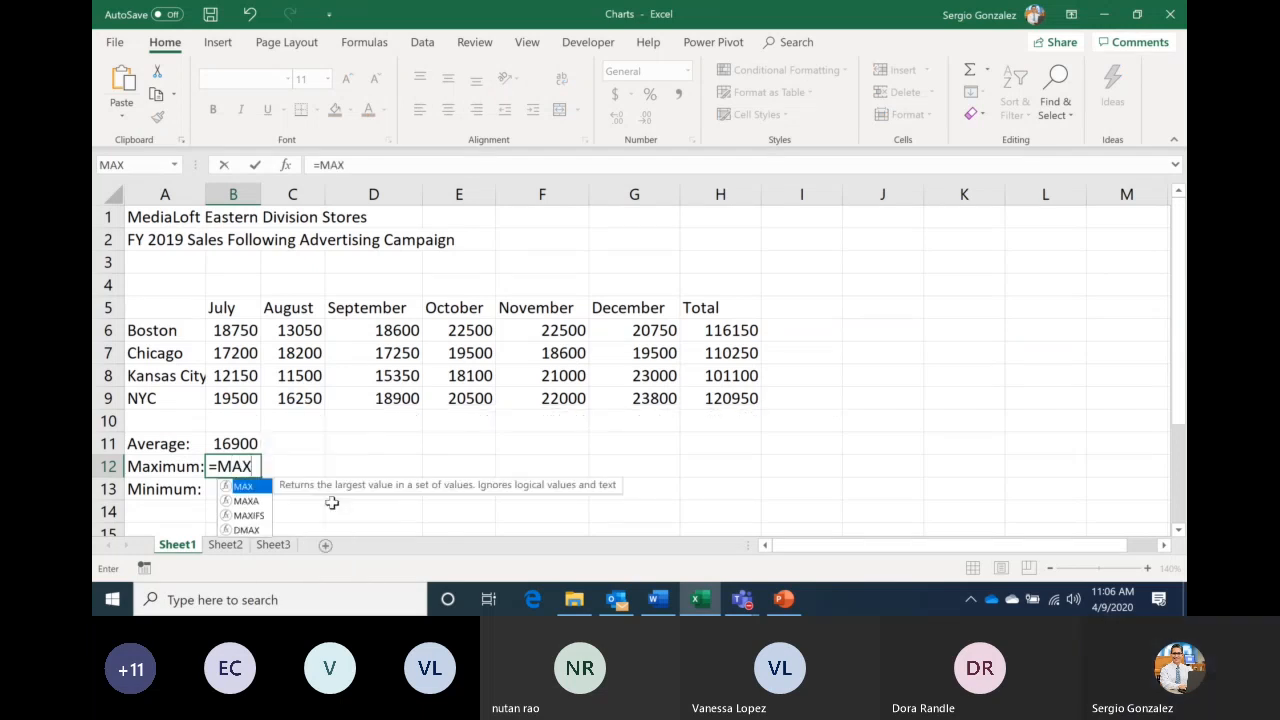
pyautogui.write('(')
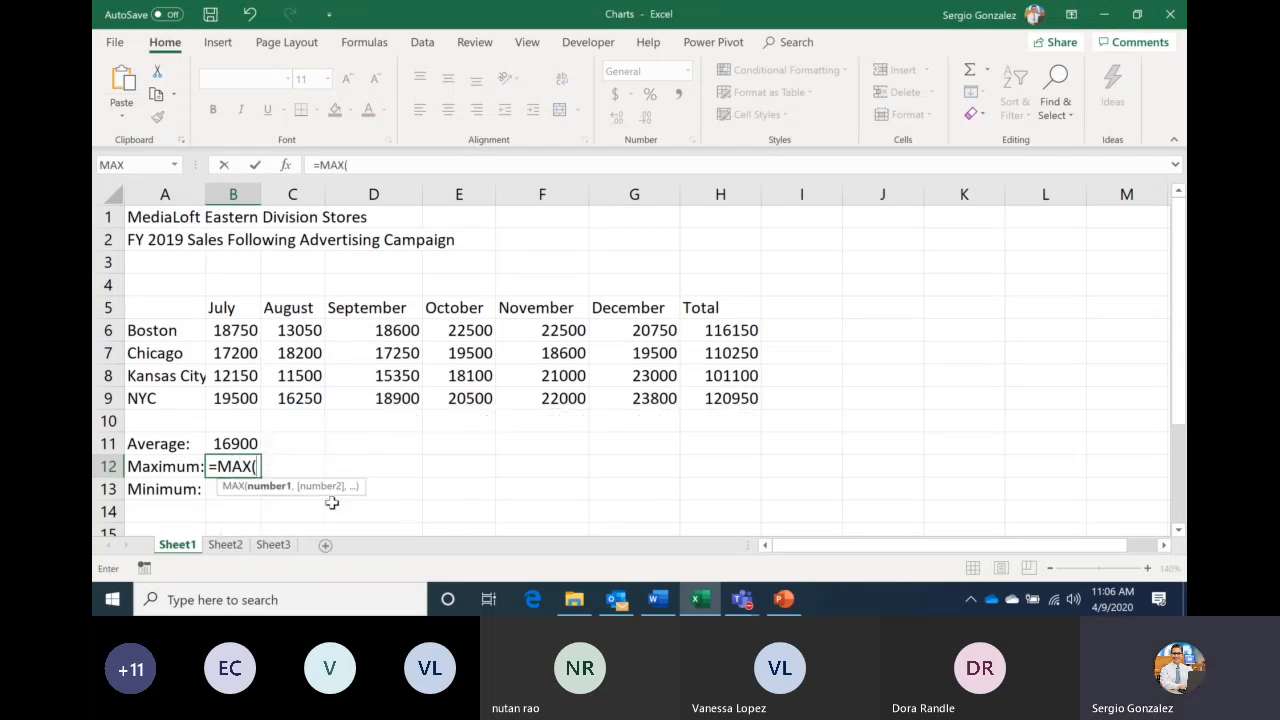
pyautogui.click(237, 335)
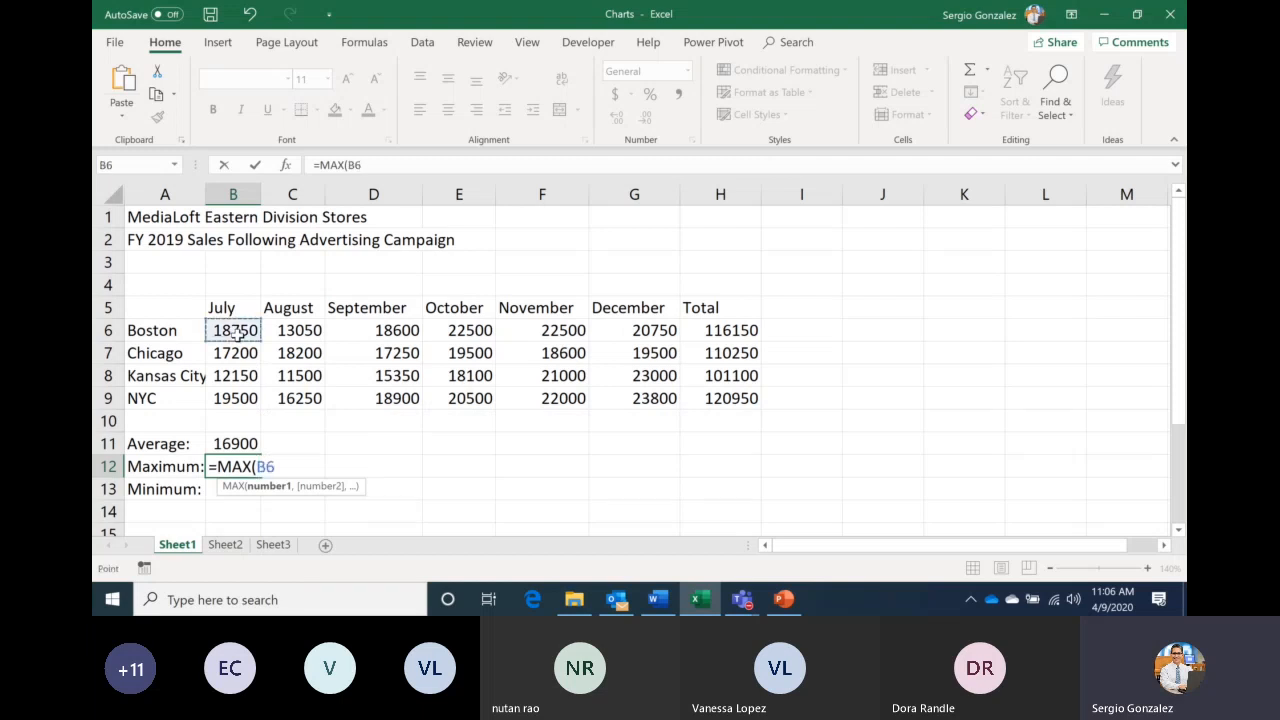
pyautogui.moveTo(237, 335); pyautogui.dragTo(235, 400)
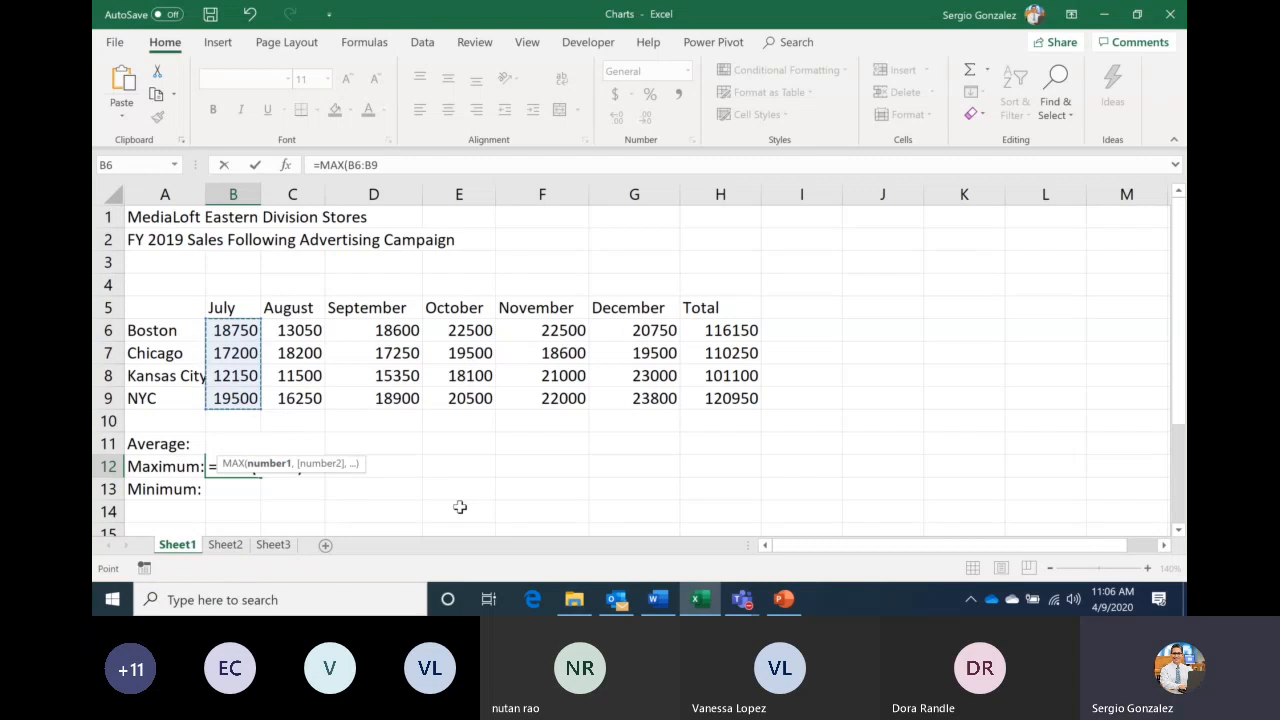
pyautogui.write(')')
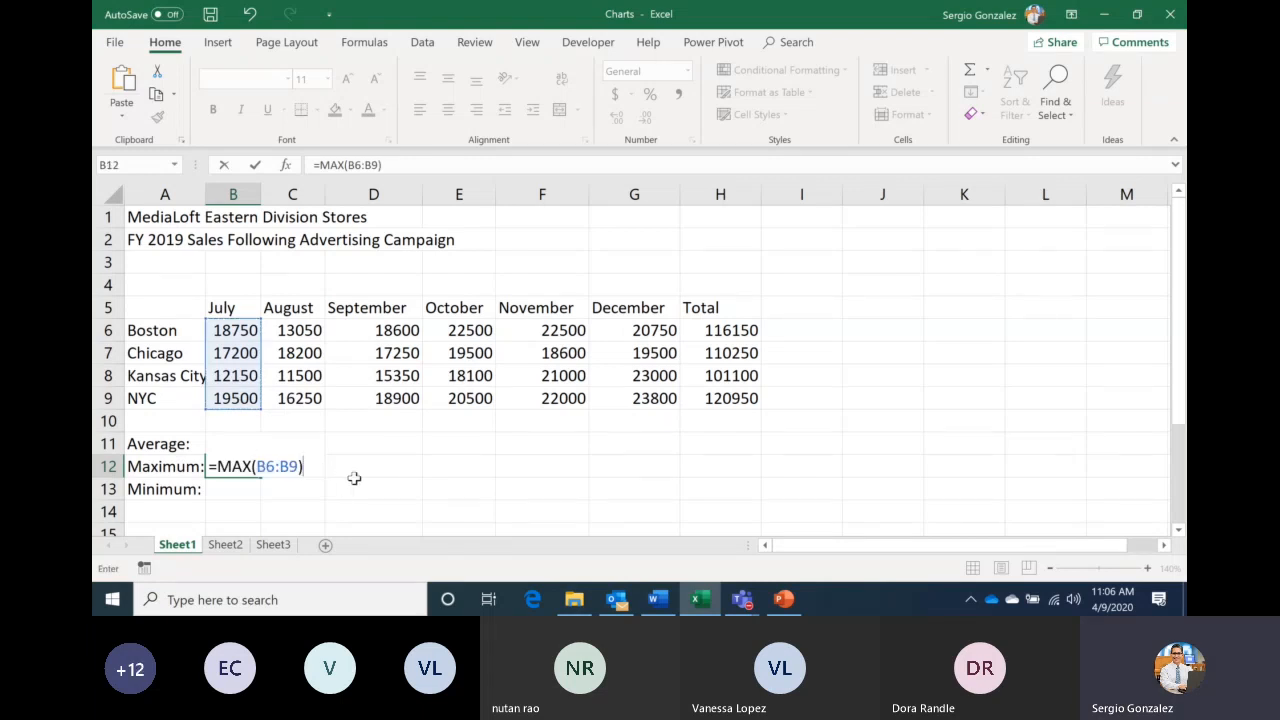
pyautogui.press('Return')
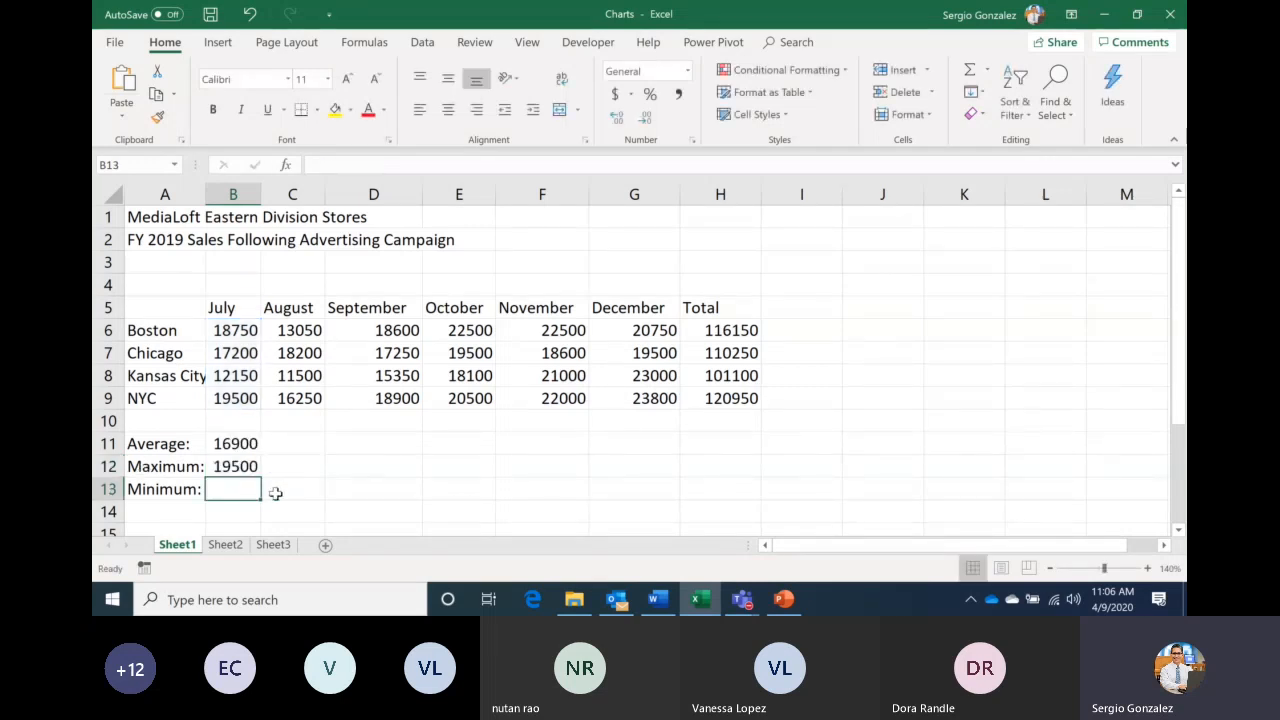
# Calculate the minimum July sales in B13 with =MIN(B6:B9)
pyautogui.write('=MIN')
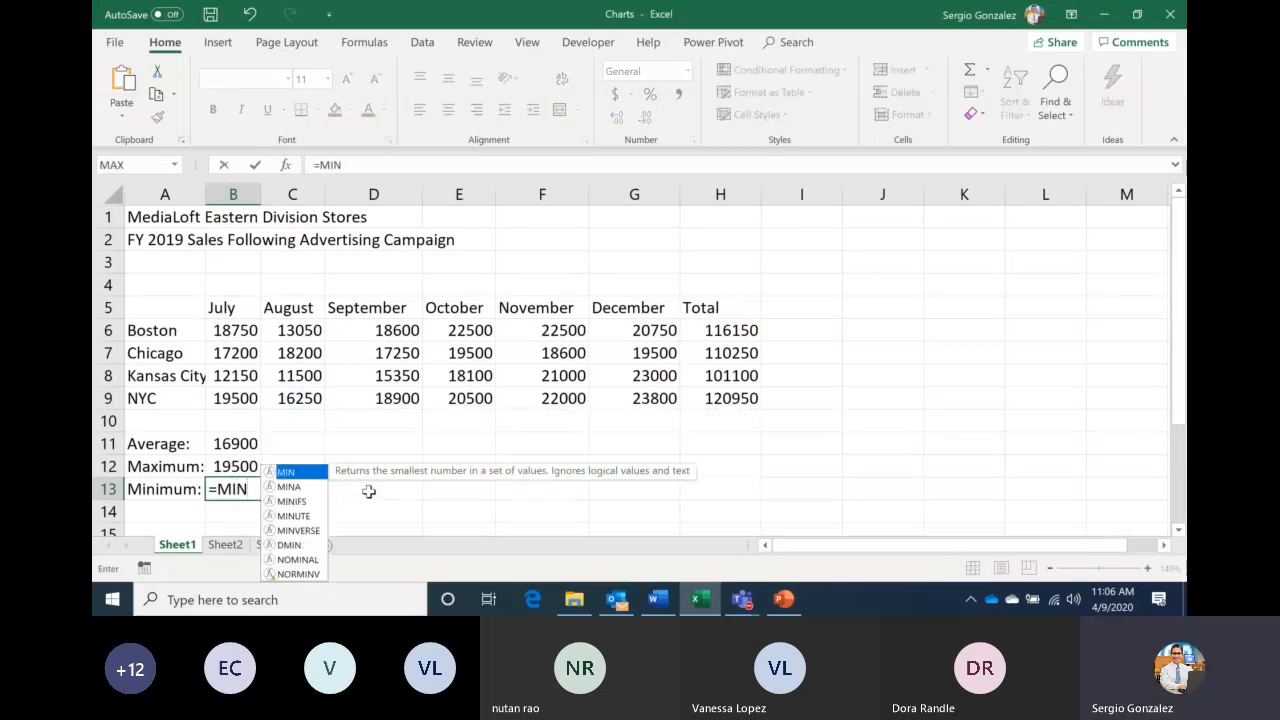
pyautogui.write('(')
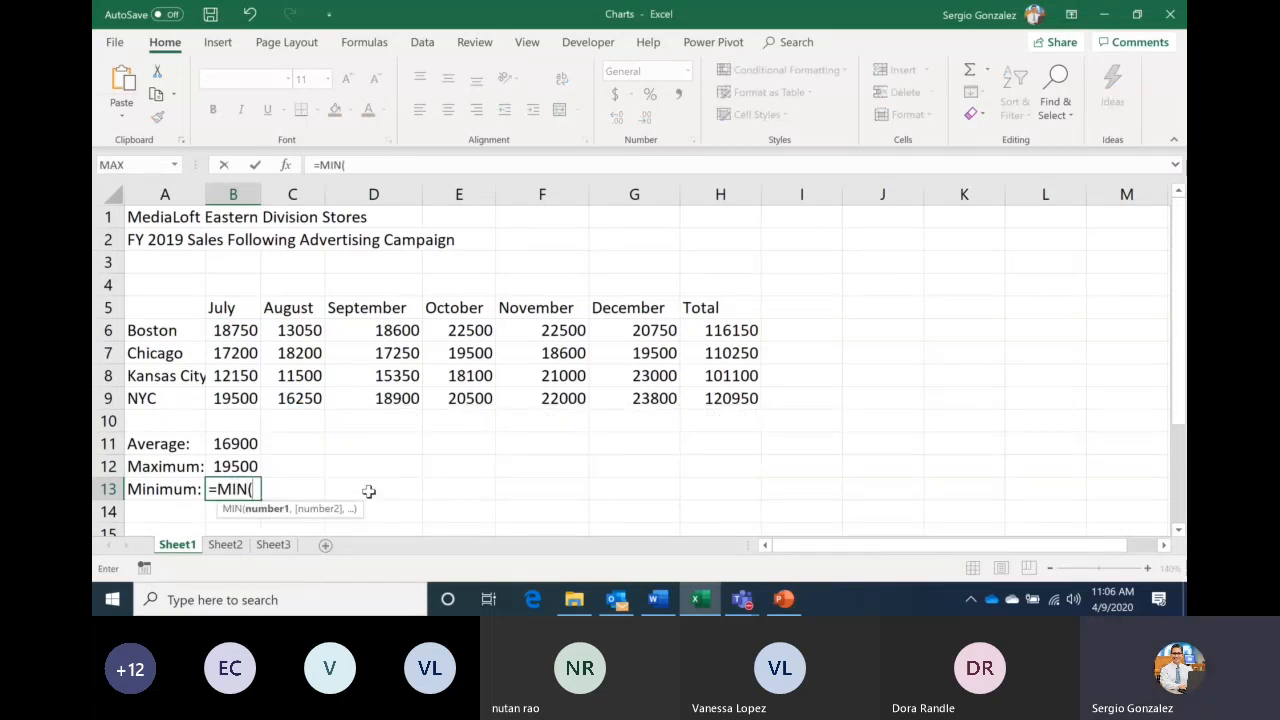
pyautogui.write('B6')
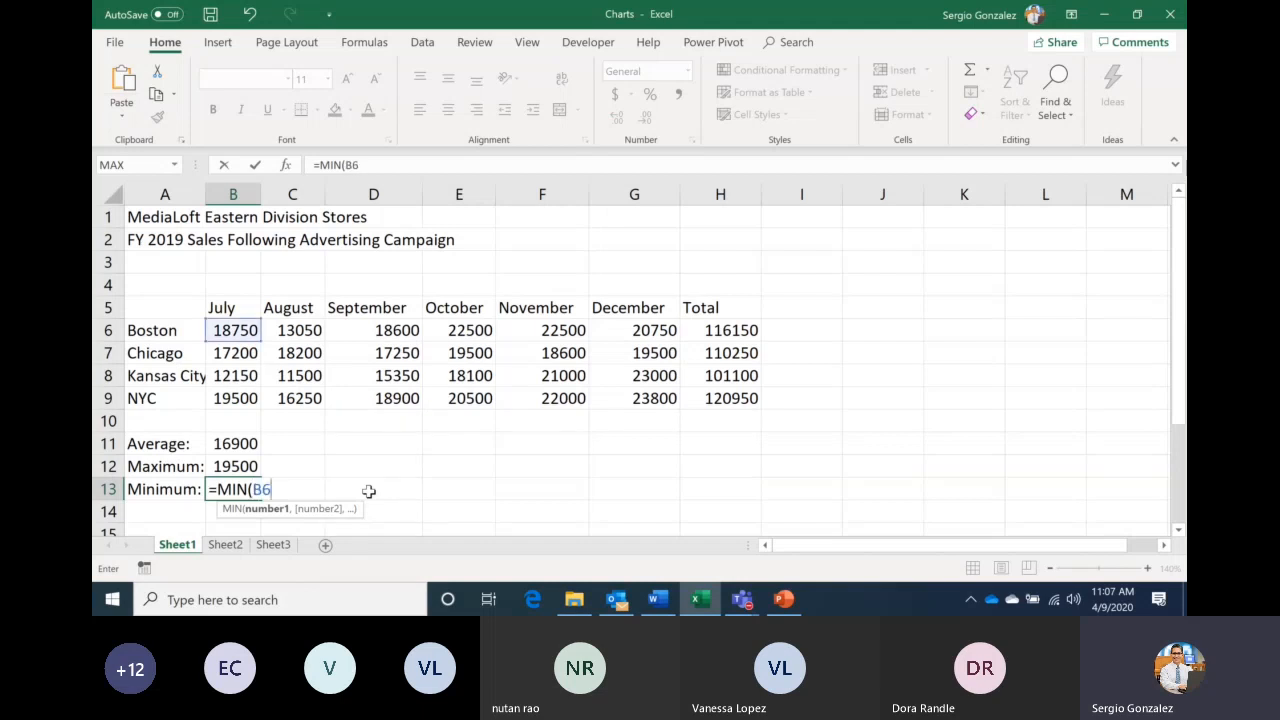
pyautogui.write(':B9)')
pyautogui.press('Return')
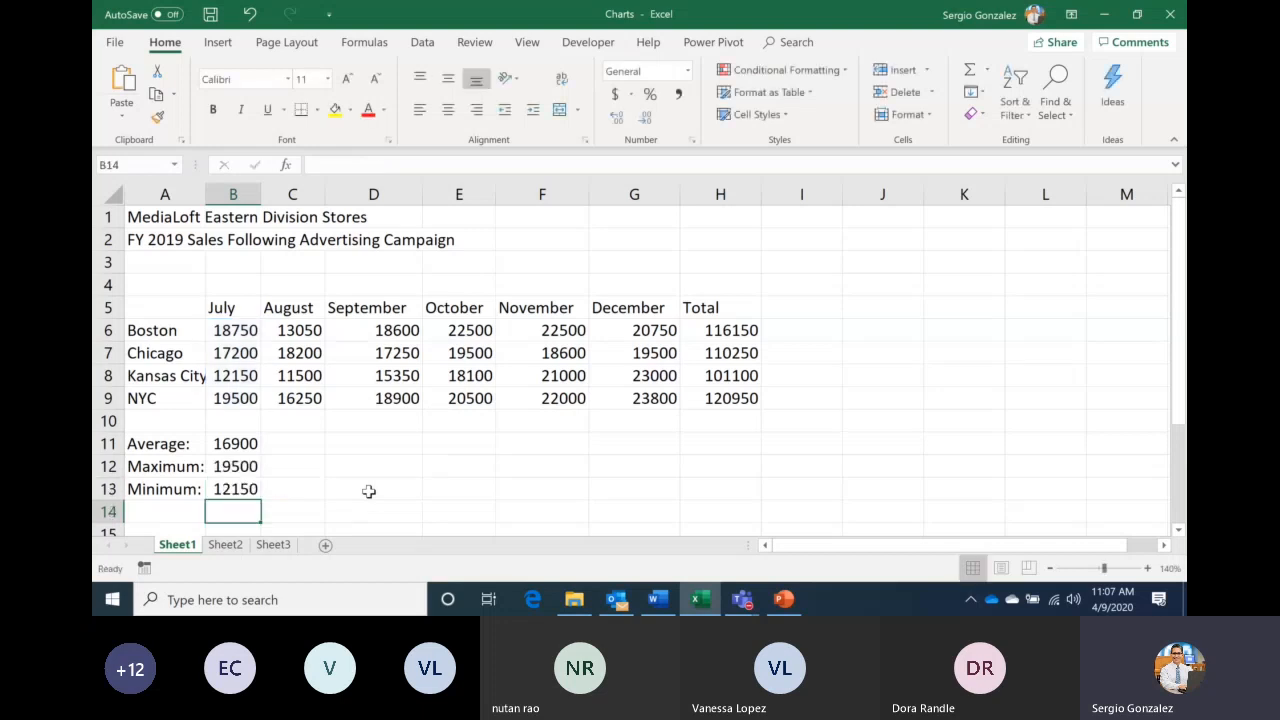
# Show the worksheet's formulas and widen column B to fit the whole AVERAGE formula in B11
pyautogui.hotkey('ctrl', '`')
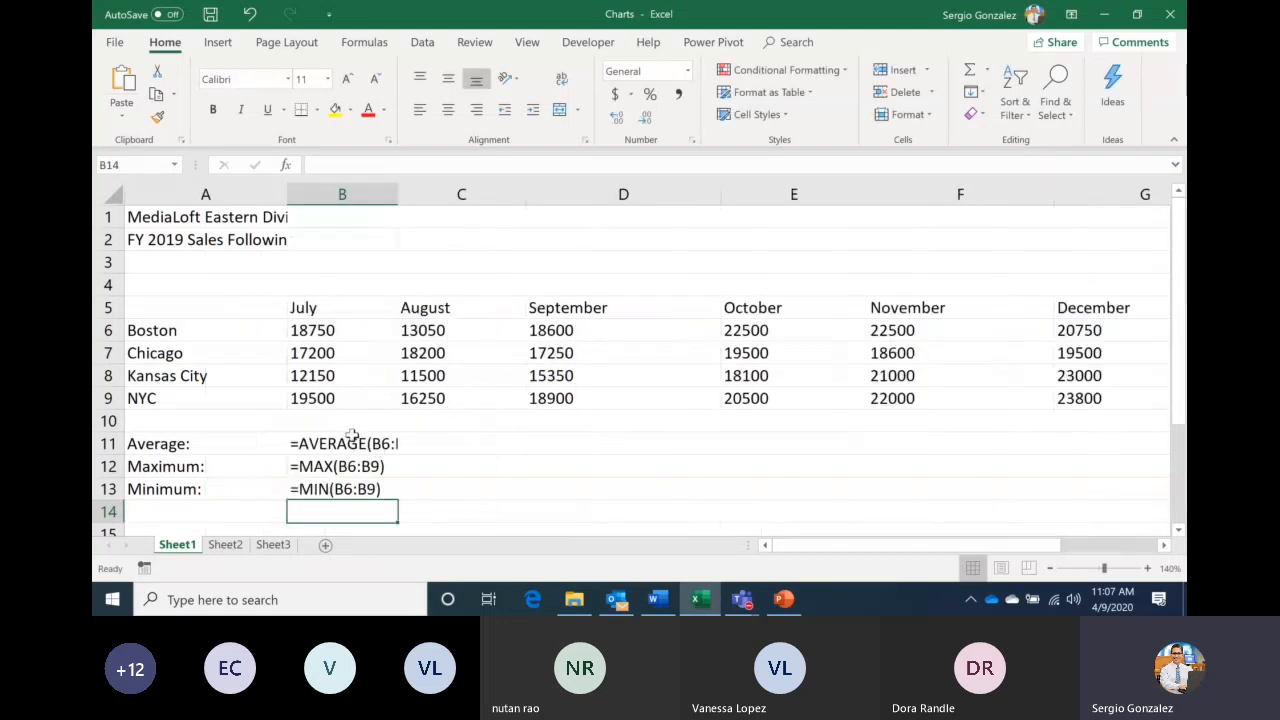
pyautogui.click(348, 446)
pyautogui.moveTo(397, 186); pyautogui.dragTo(398, 186)
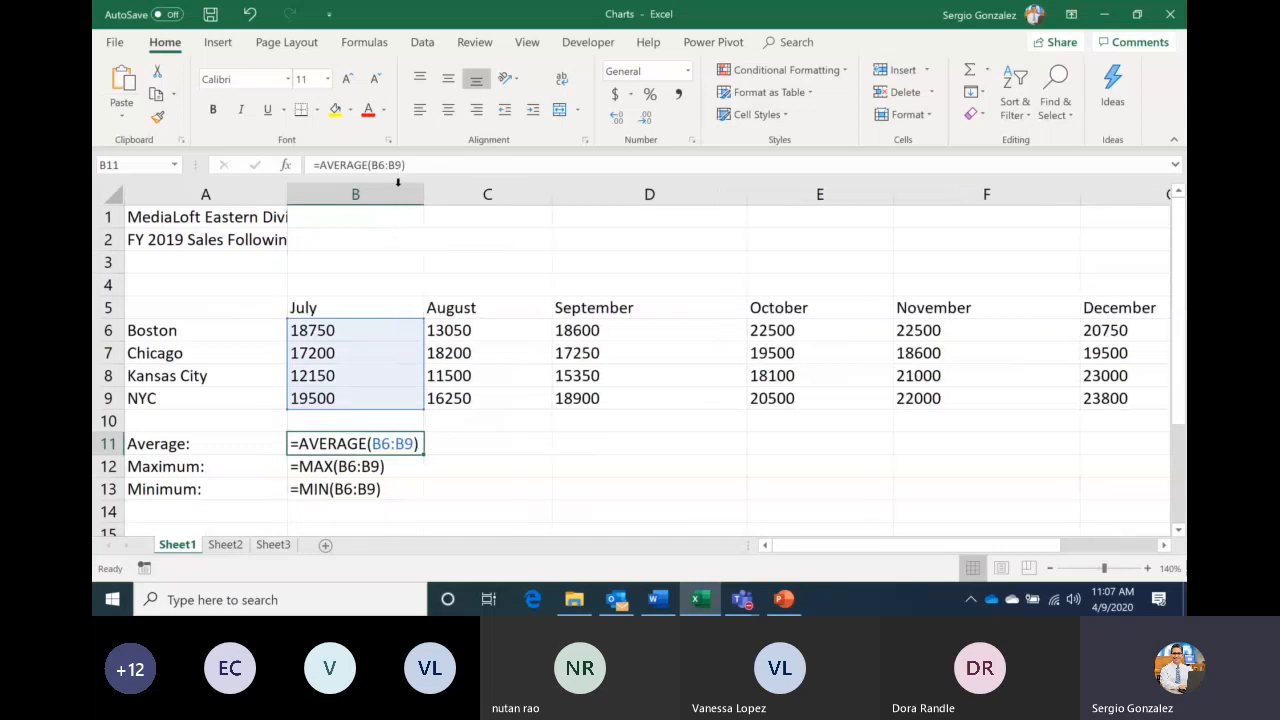
# Review the ranges used by the July average, maximum and minimum formulas and return to displaying values
pyautogui.click(400, 480)
pyautogui.moveTo(400, 480); pyautogui.dragTo(372, 449)
pyautogui.click(372, 449)
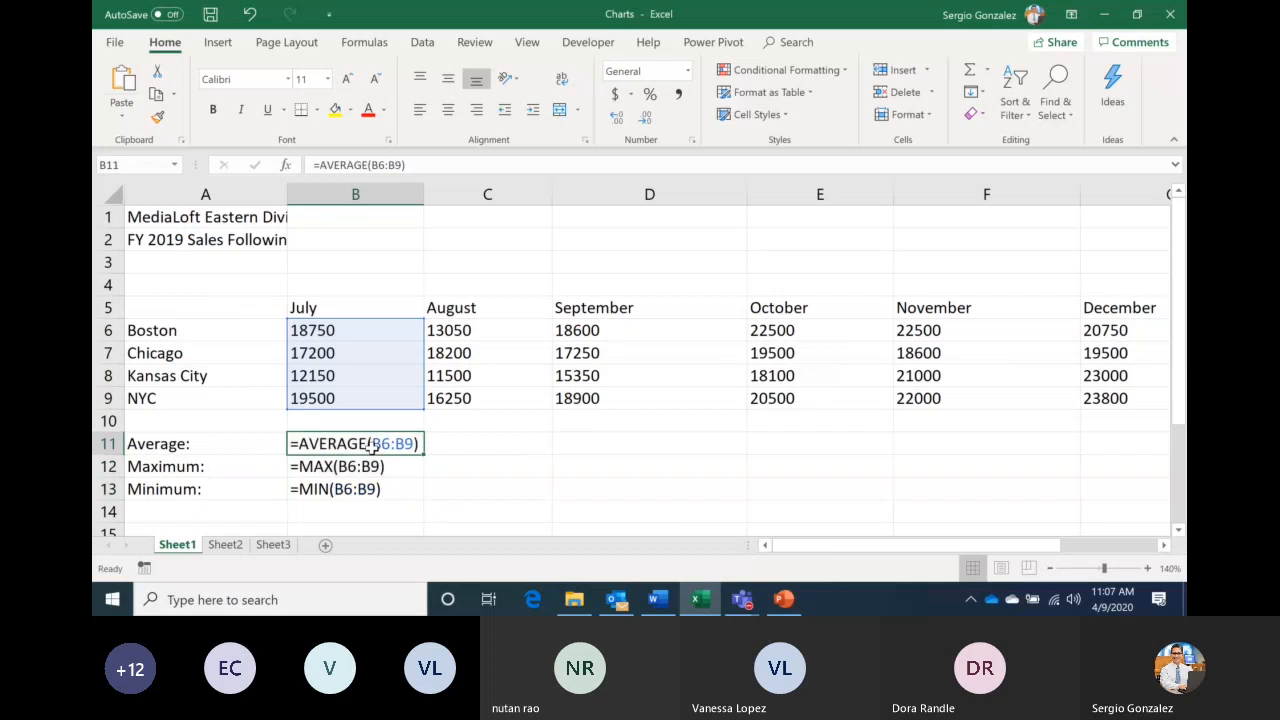
pyautogui.press('Down')
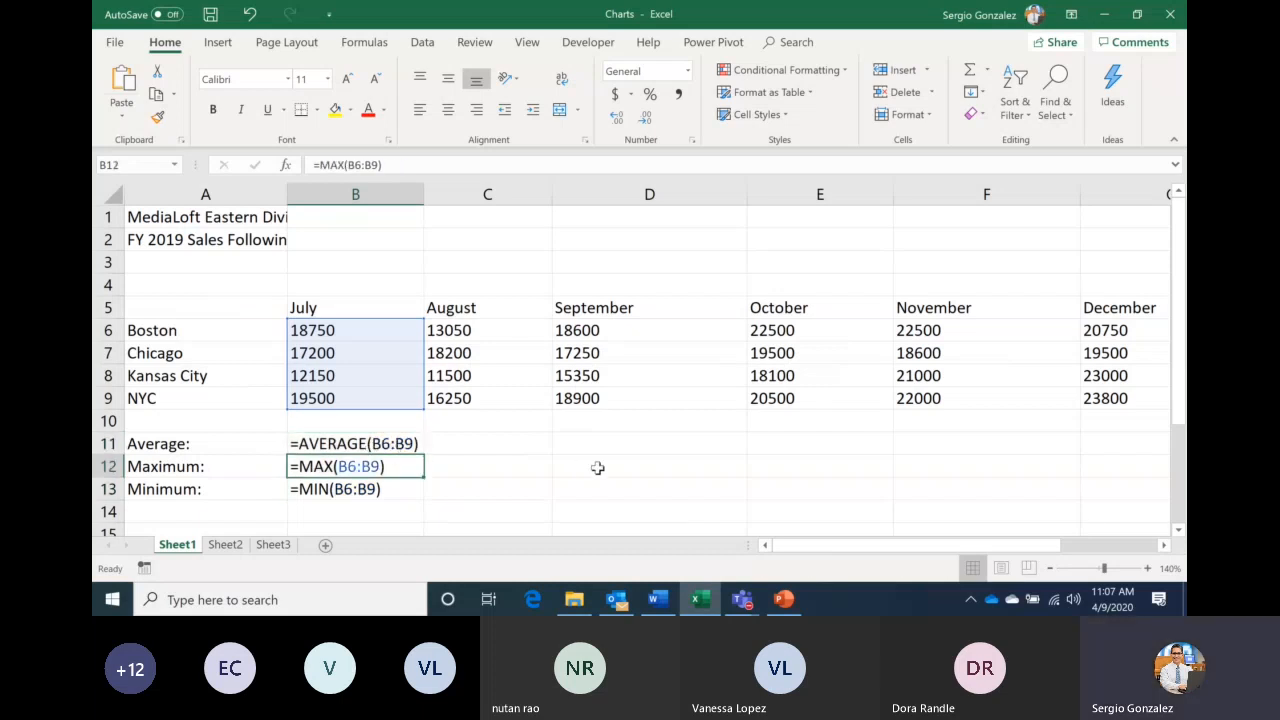
pyautogui.press('Down')
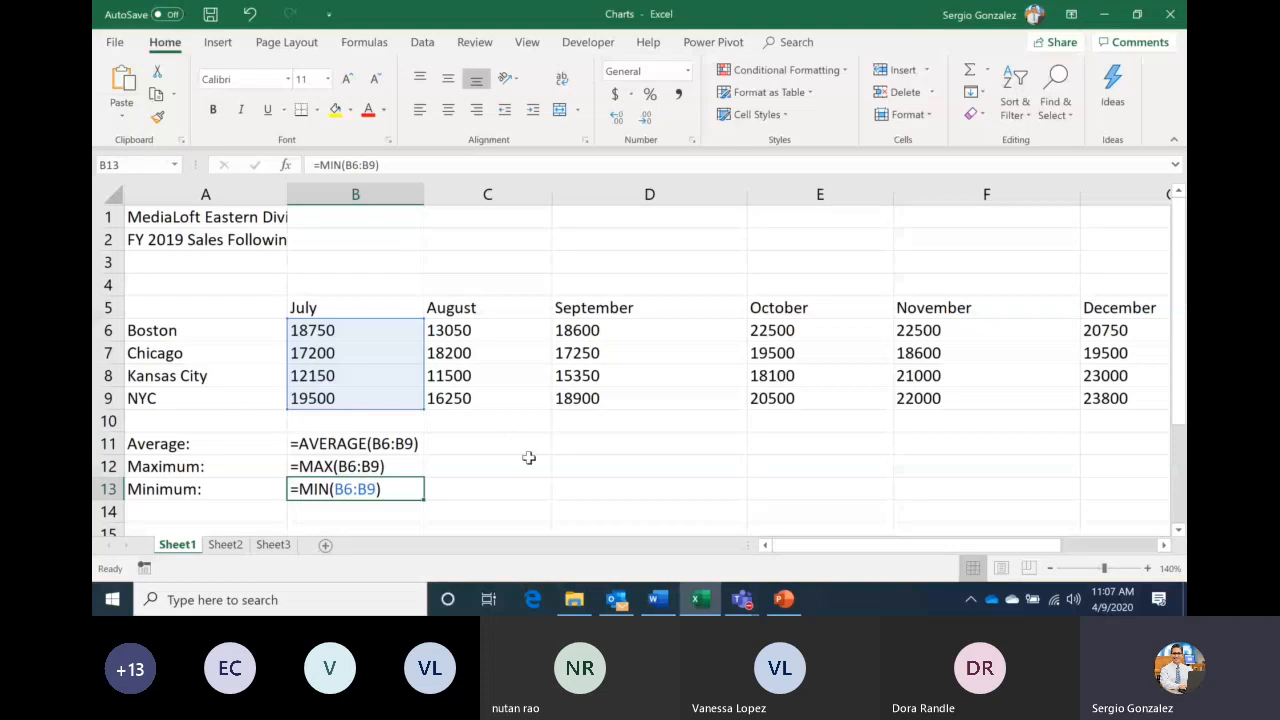
pyautogui.hotkey('ctrl', '`')
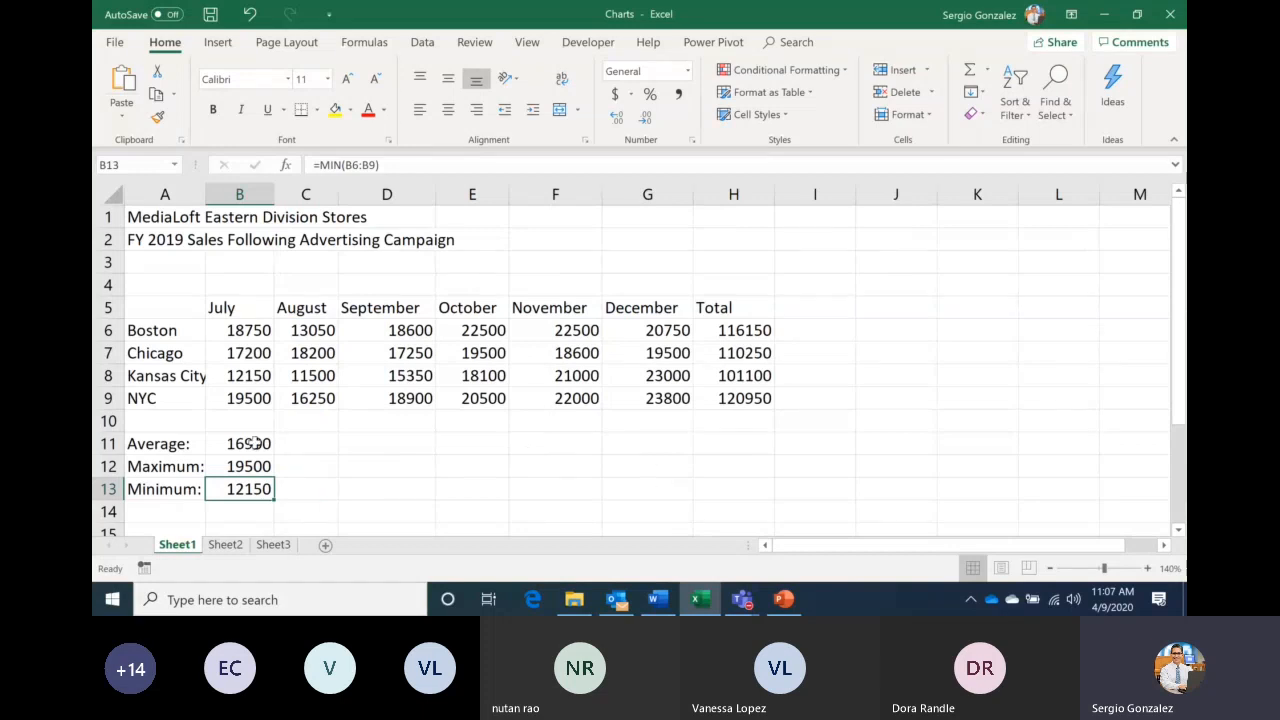
# Fill the July average, maximum and minimum formulas from B11:B13 across to column G for August to December
pyautogui.moveTo(255, 443); pyautogui.dragTo(252, 481)
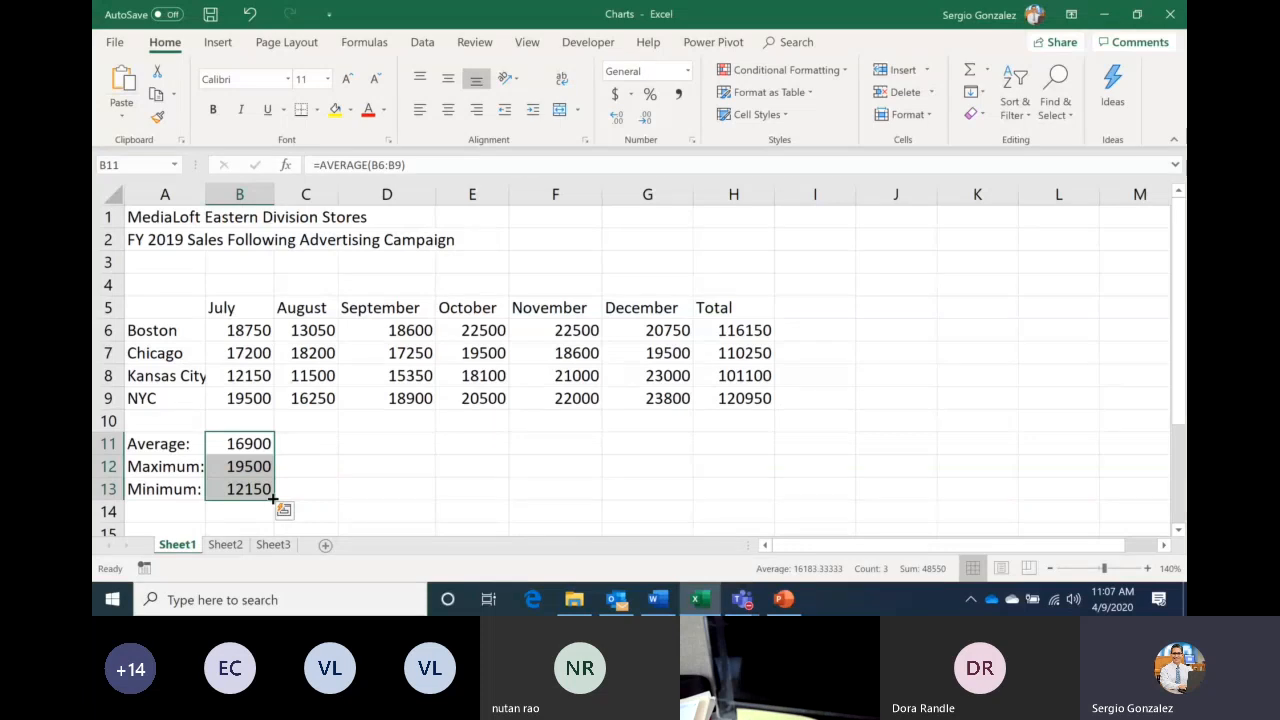
pyautogui.moveTo(273, 497); pyautogui.dragTo(657, 486)
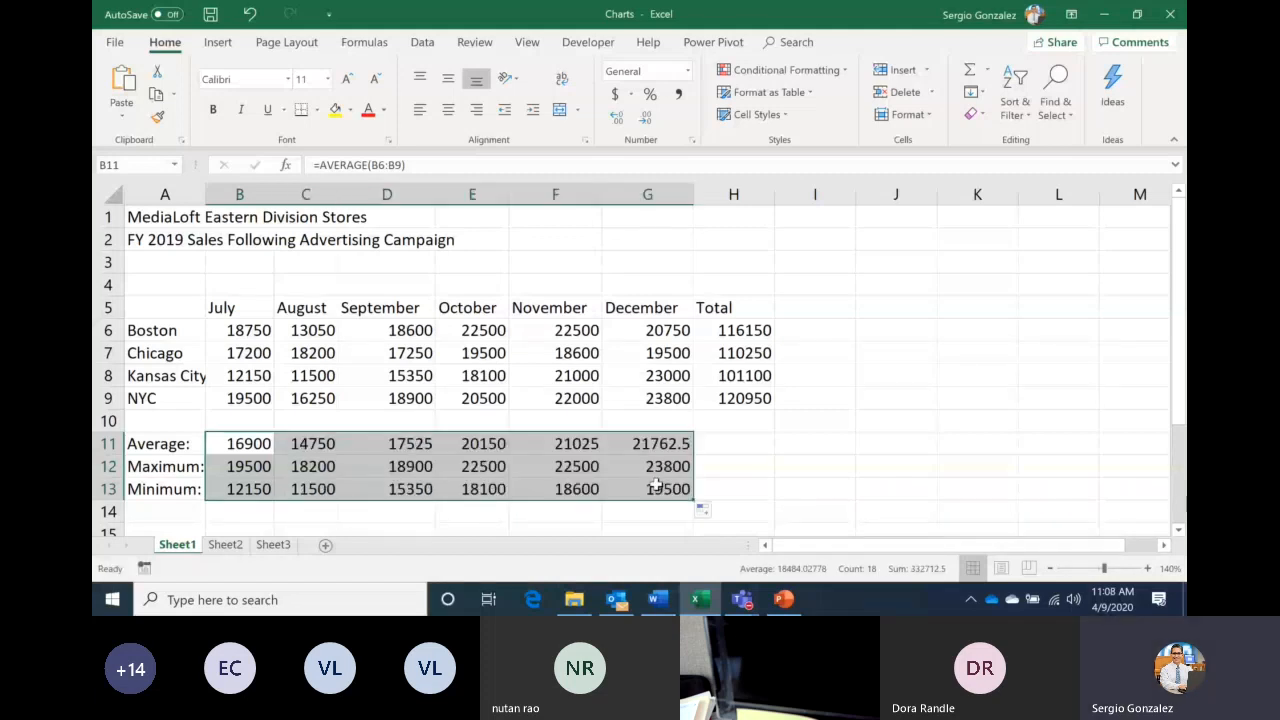
pyautogui.click(656, 485)
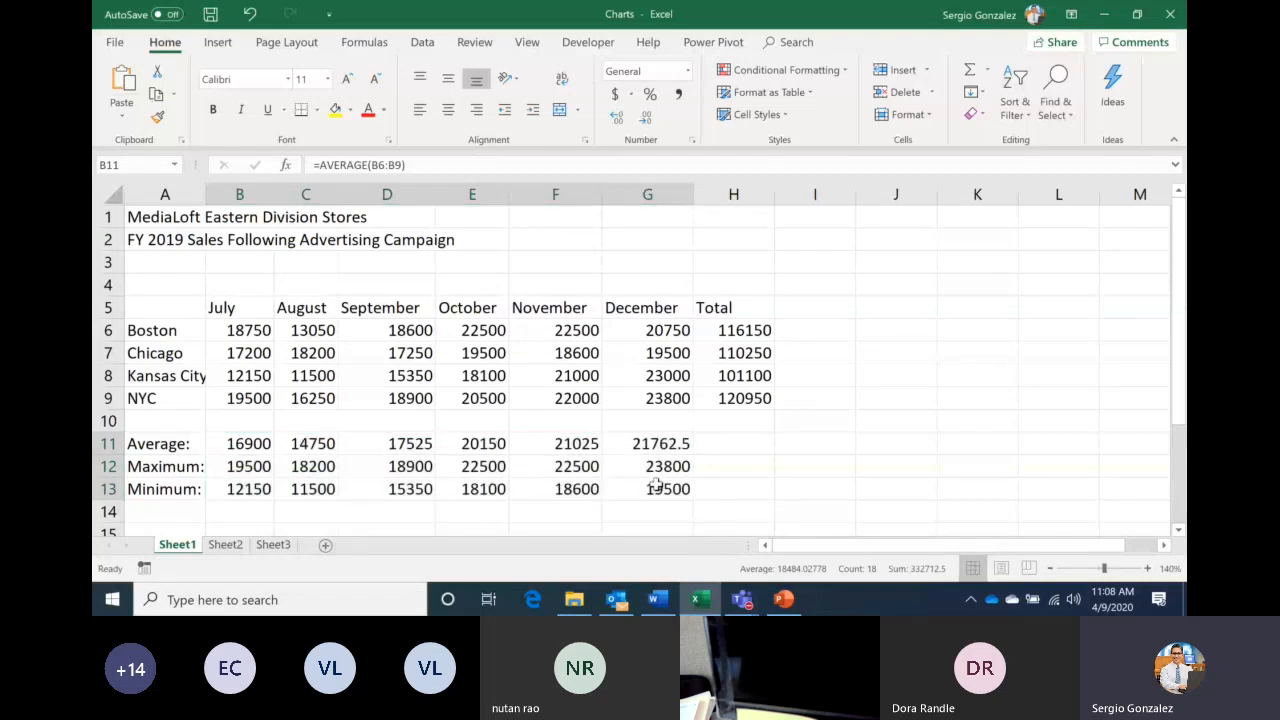
# Show the worksheet's formulas and examine the ranges of the monthly average formulas across row 11 through December
pyautogui.hotkey('ctrl', '`')
pyautogui.press('Right')
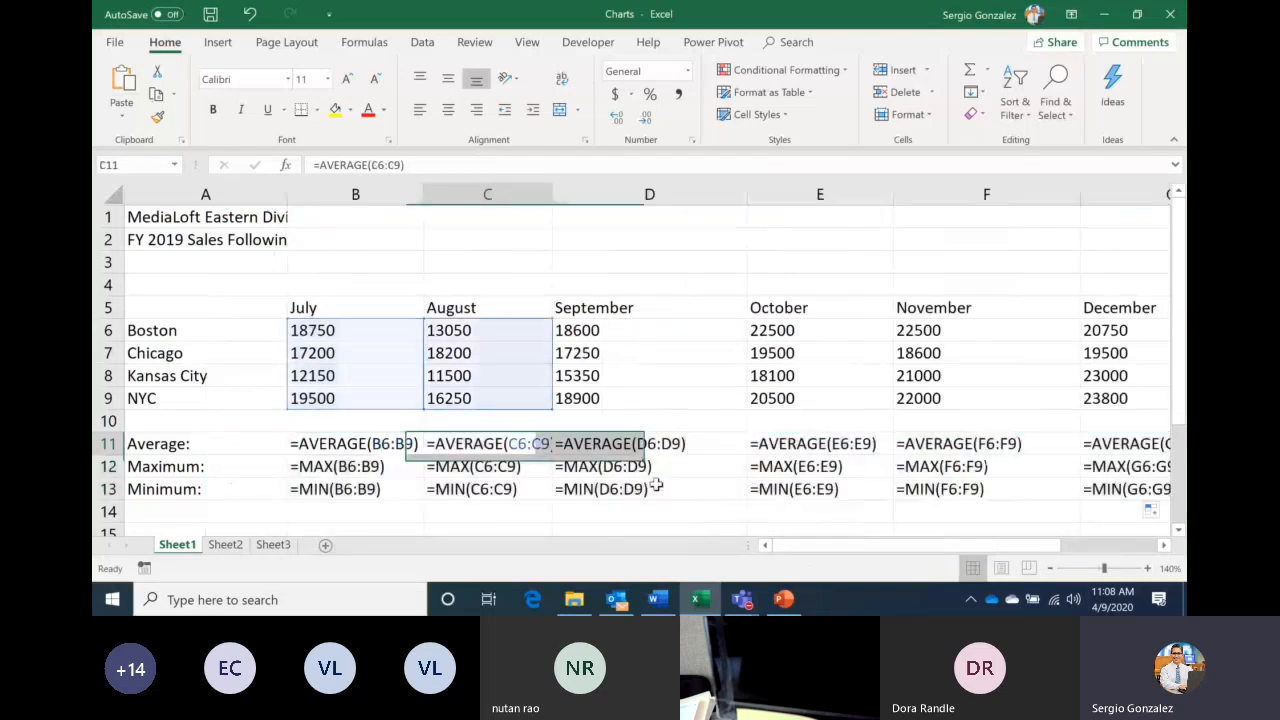
pyautogui.press('Right')
pyautogui.press('Left')
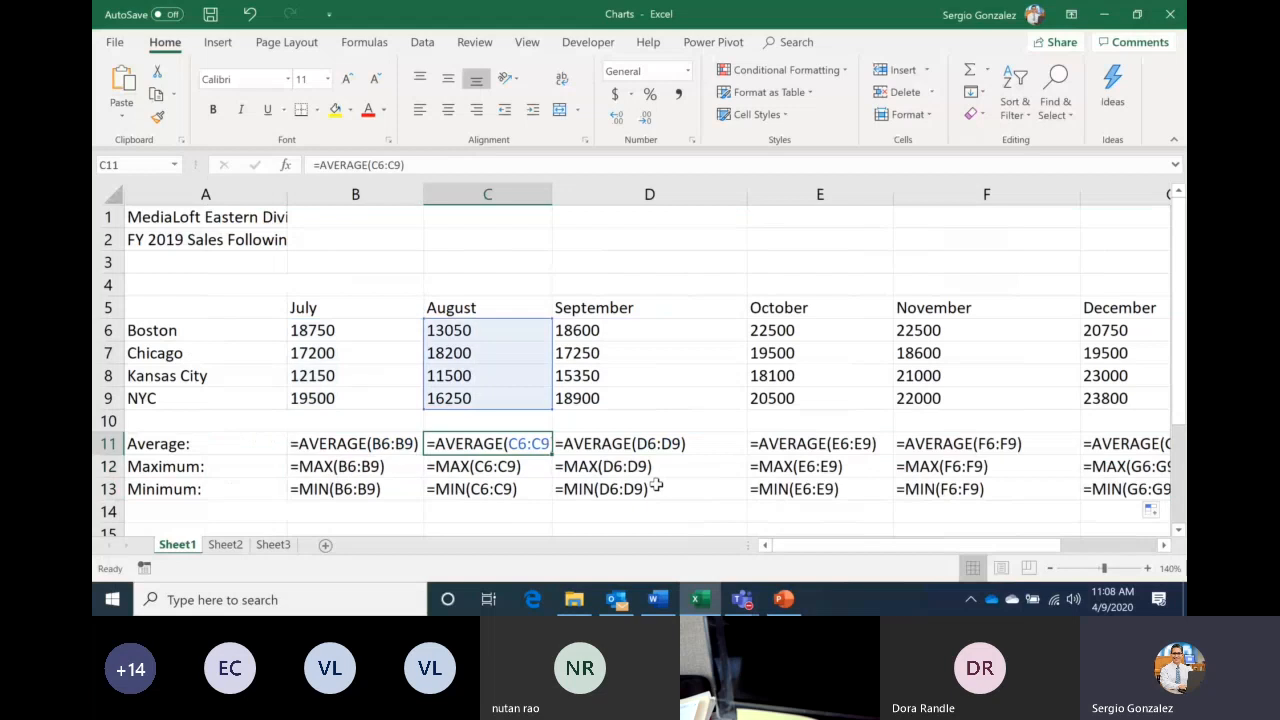
pyautogui.press('Right')
pyautogui.press('Right')
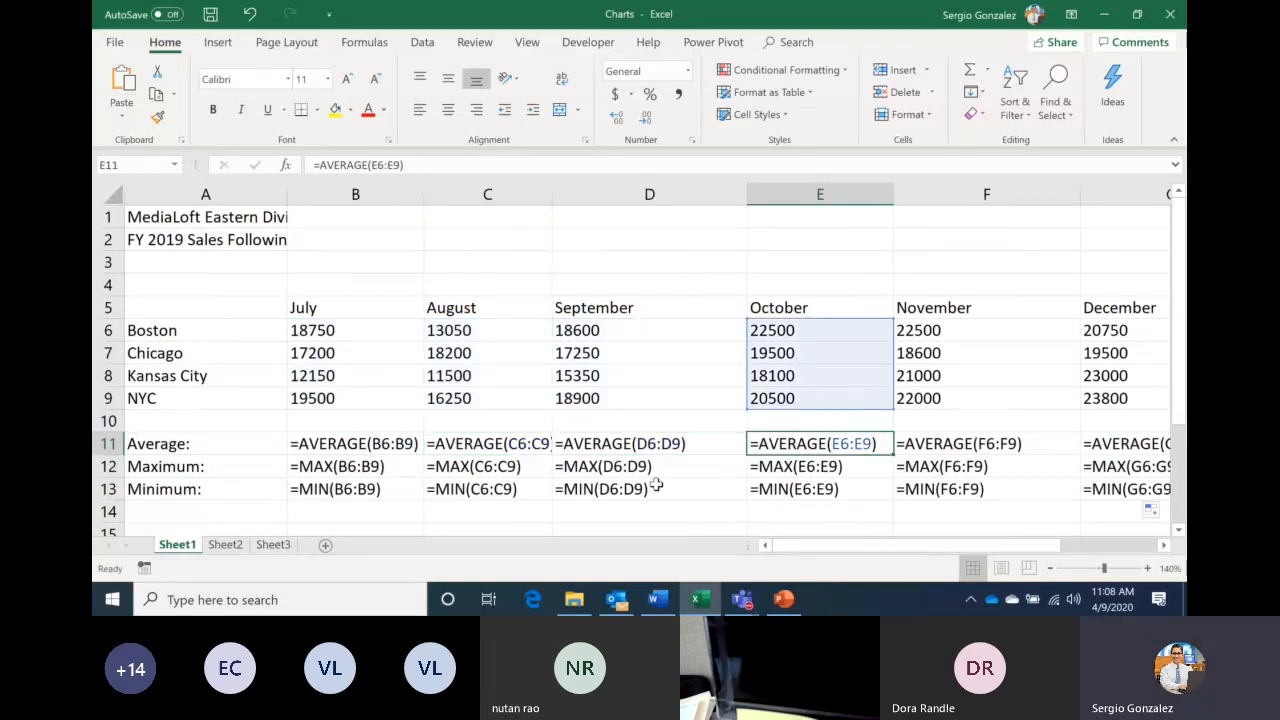
pyautogui.press('Right')
pyautogui.press('Right')
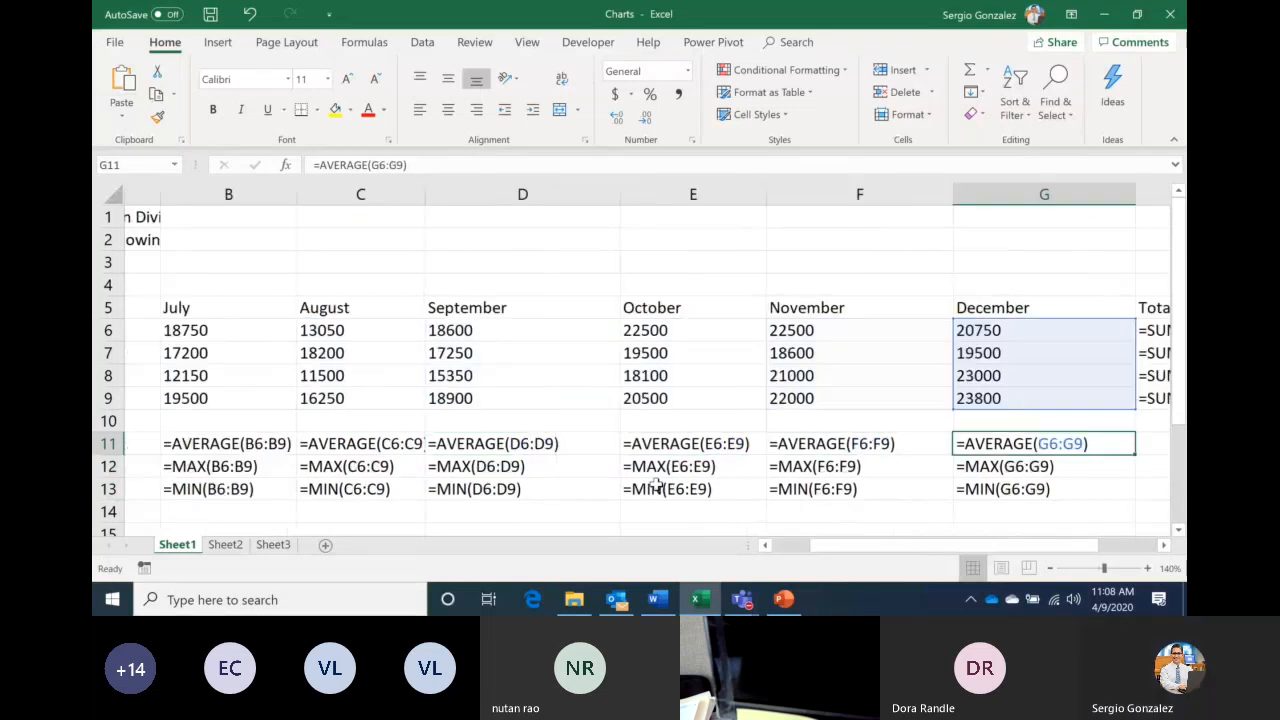
# Examine the ranges of the store total formulas in H6 through H9
pyautogui.press('Right')
pyautogui.press('Up')
pyautogui.press('Up')
pyautogui.press('Up')
pyautogui.press('Up')
pyautogui.press('Up')
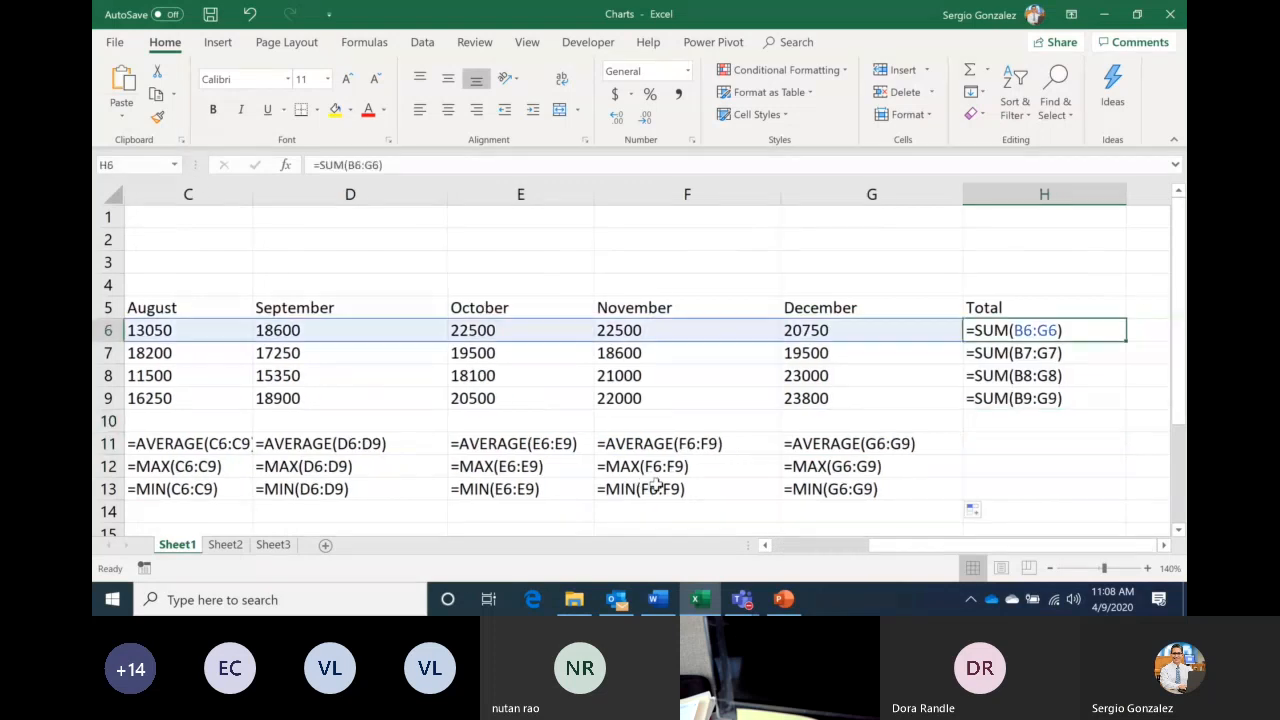
pyautogui.press('Down')
pyautogui.press('Down')
pyautogui.press('Down')
pyautogui.press('Down')
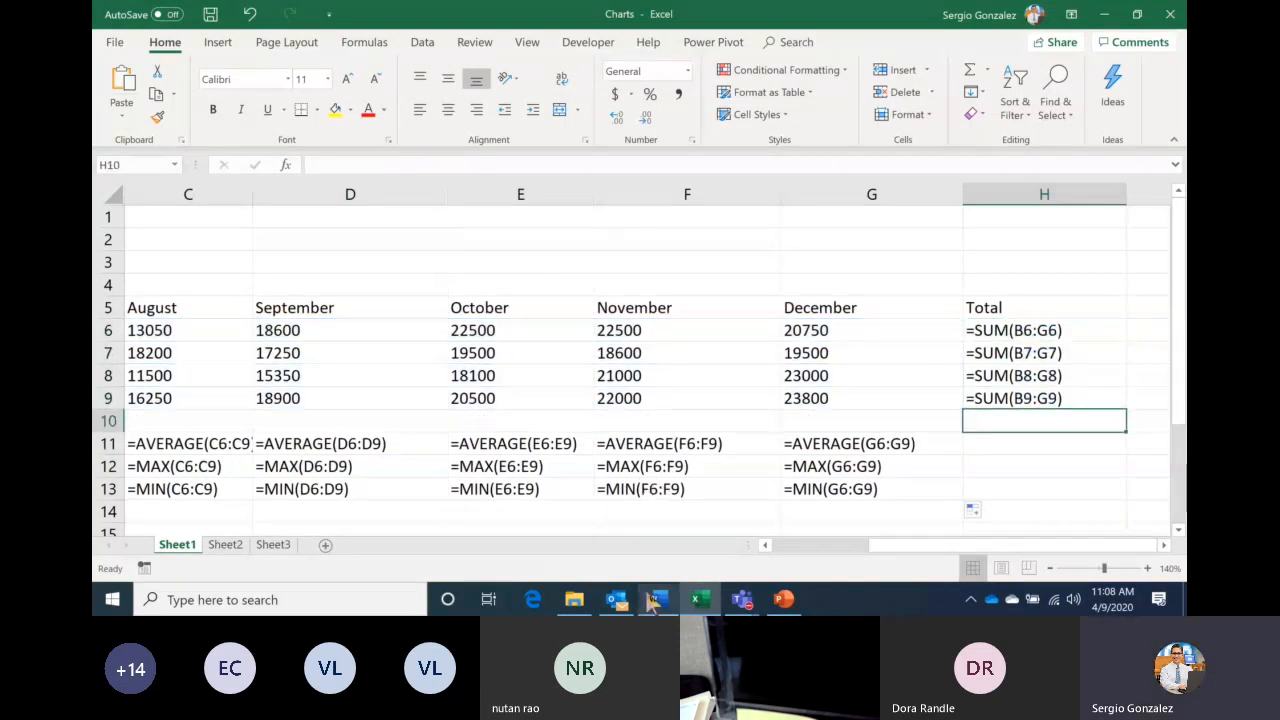
# Switch to Word to review the list of formulas, return to Excel and display the calculated values
pyautogui.click(660, 599)
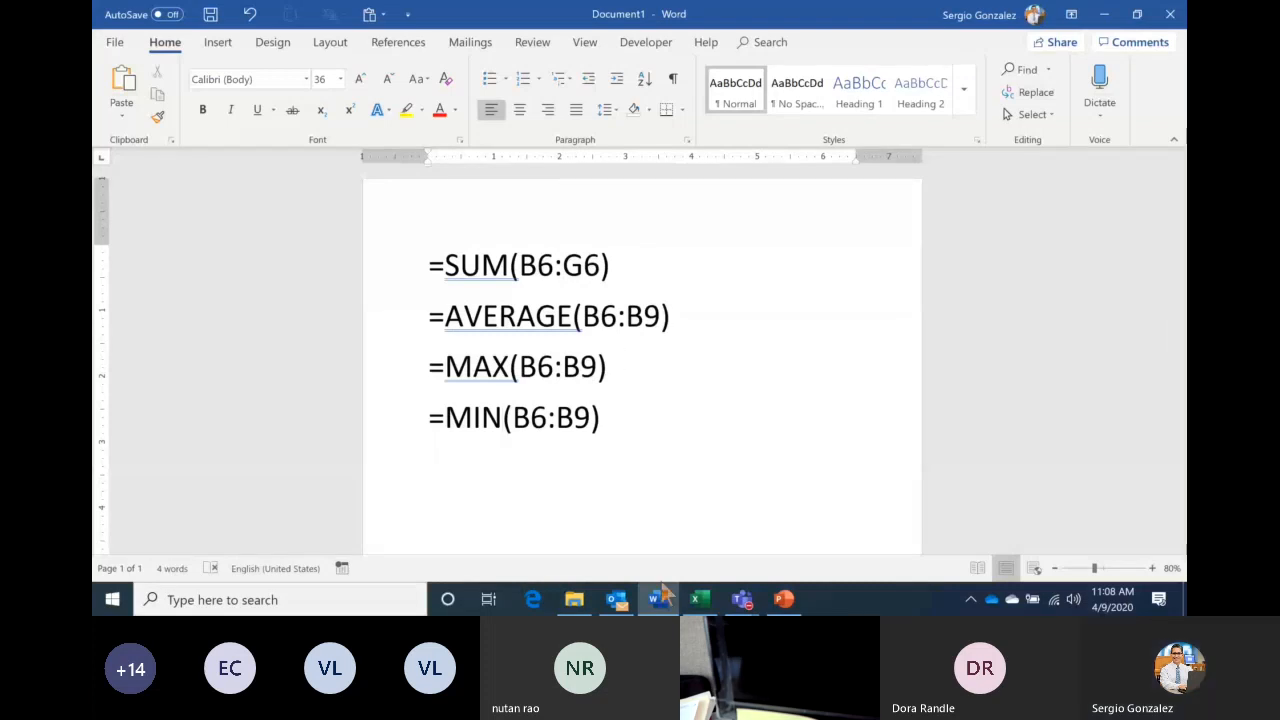
pyautogui.moveTo(695, 603)
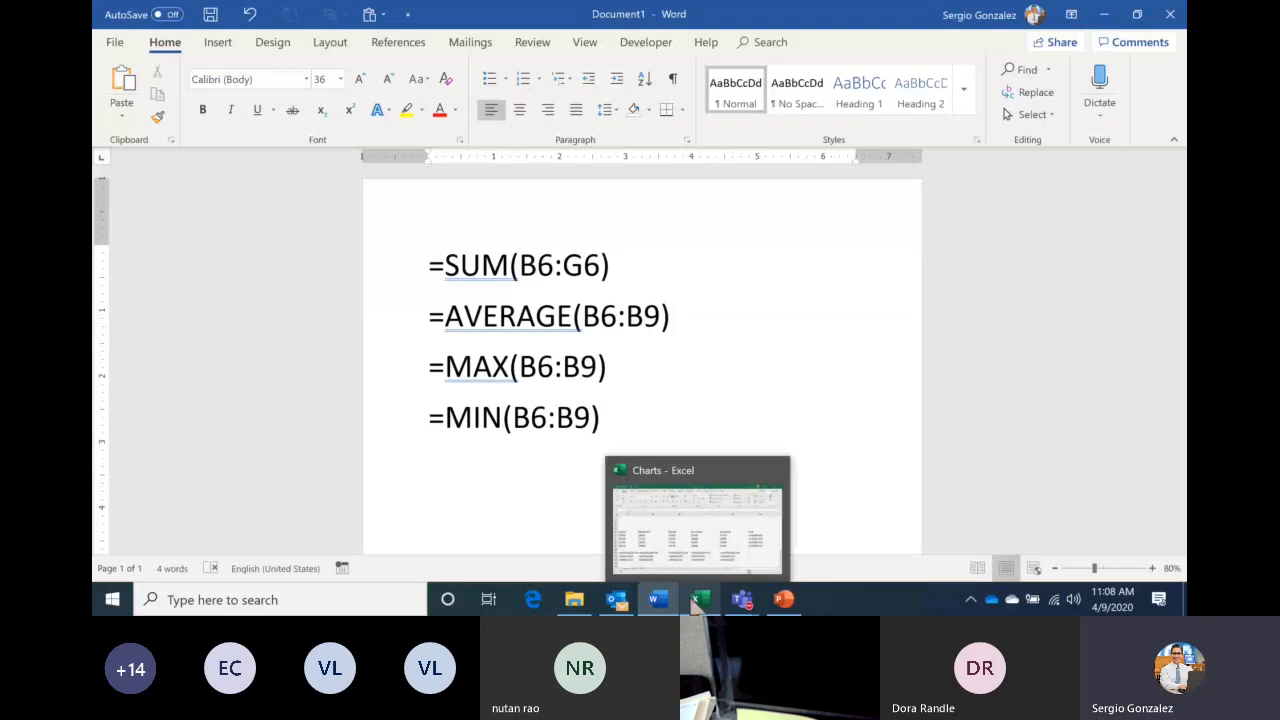
pyautogui.click(699, 600)
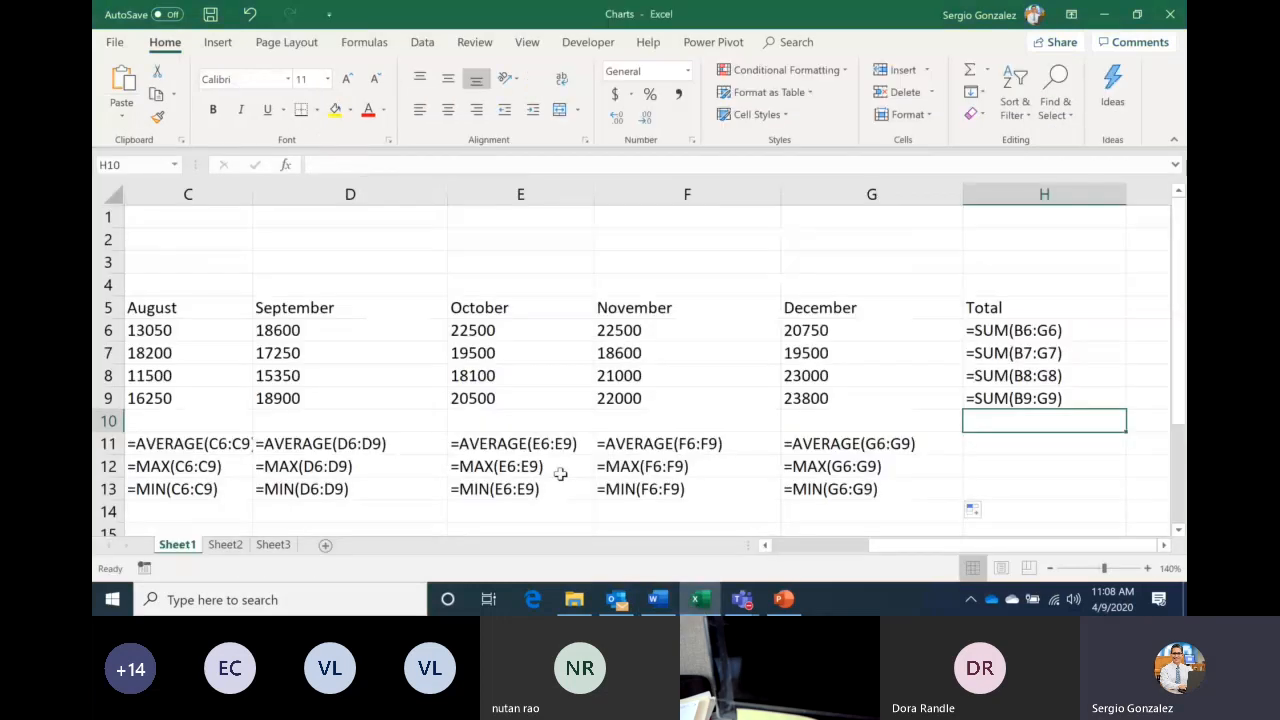
pyautogui.hotkey('ctrl', '`')
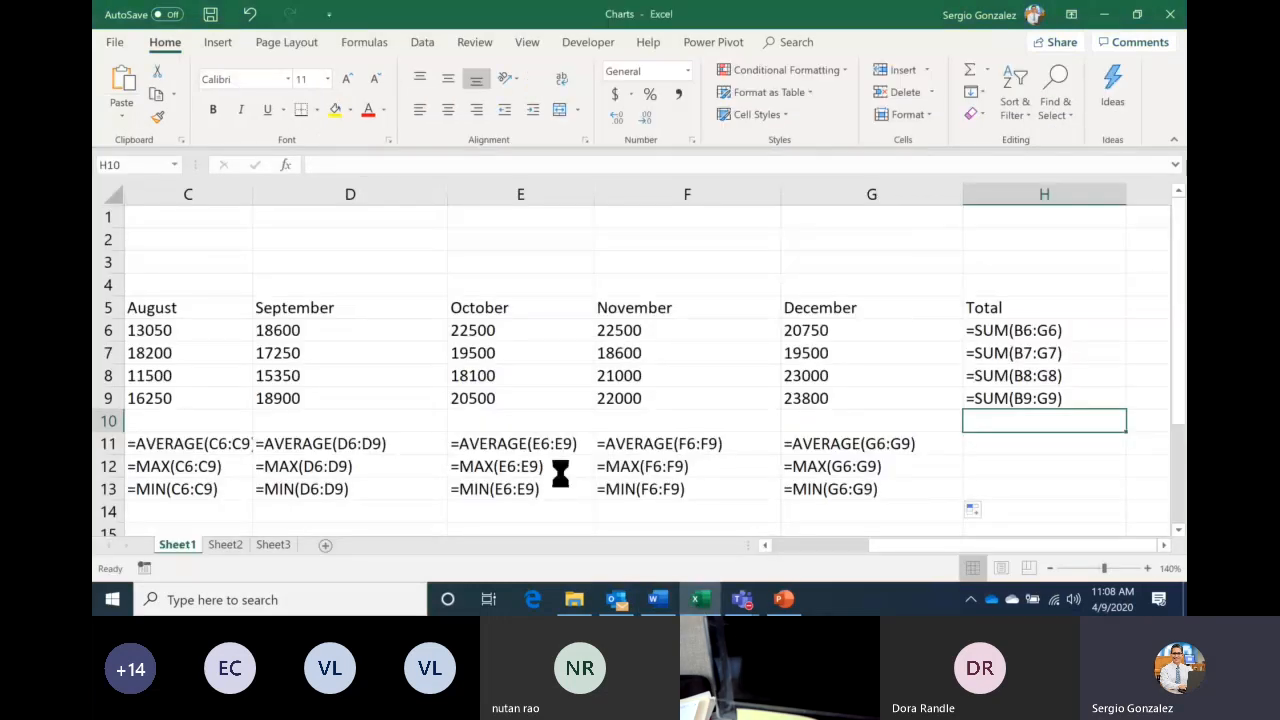
# Check the Teams meeting window and return to the Excel worksheet
pyautogui.moveTo(741, 600)
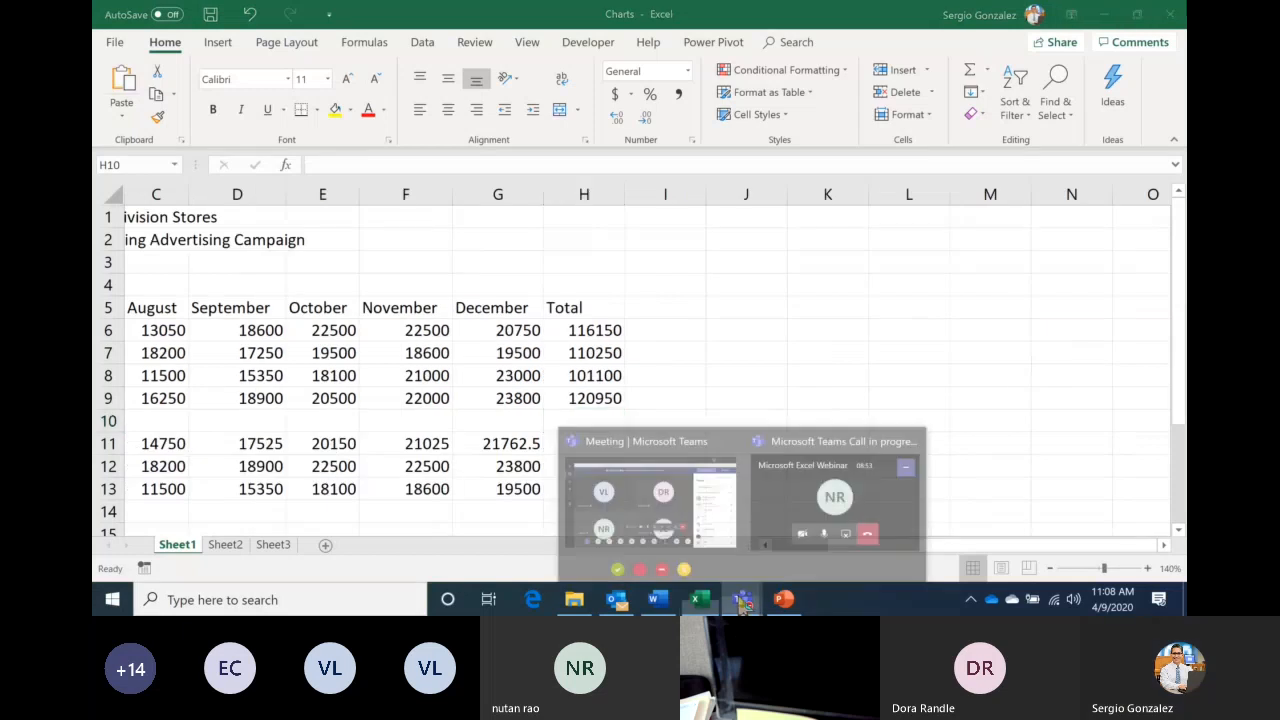
pyautogui.click(681, 527)
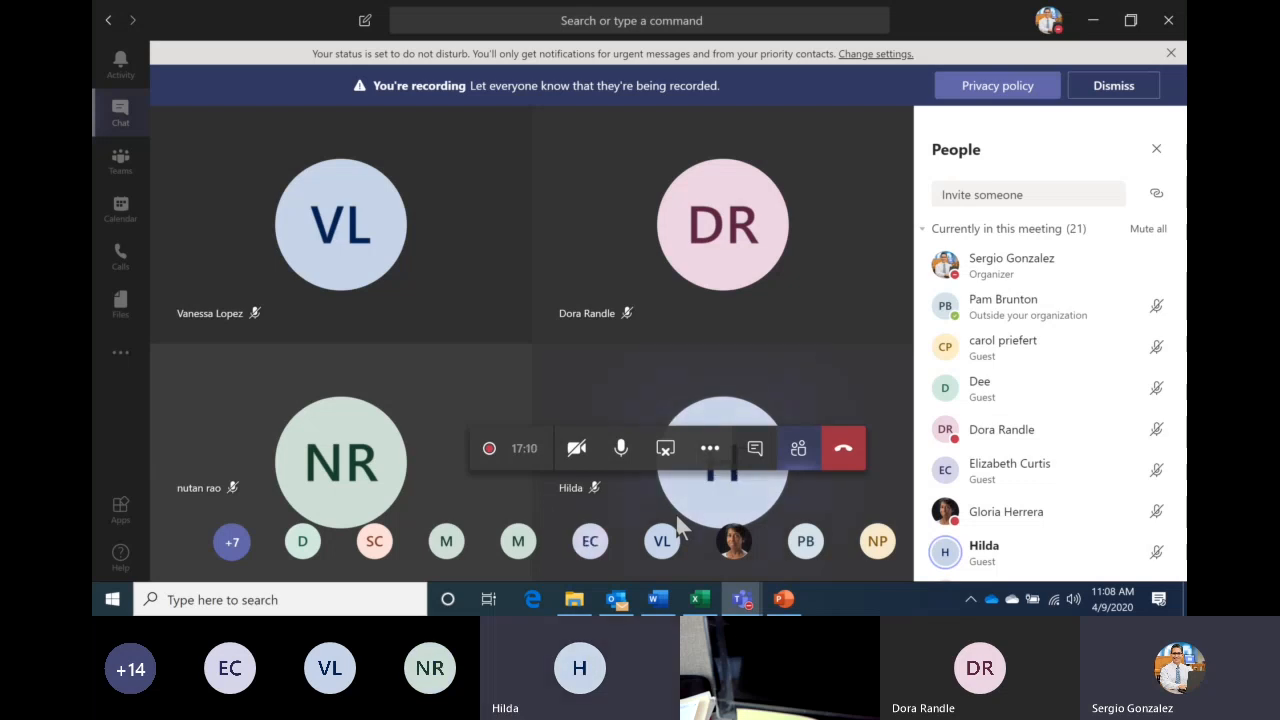
pyautogui.click(703, 600)
# Show the worksheet's formulas from column A onward and bring up the Show Formulas command
pyautogui.hscroll(2, 682, 481)
pyautogui.hotkey('ctrl', '`')
pyautogui.press('Left')
pyautogui.press('Left')
pyautogui.press('Left')
pyautogui.press('Left')
pyautogui.press('Left')
pyautogui.press('Left')
pyautogui.press('Left')
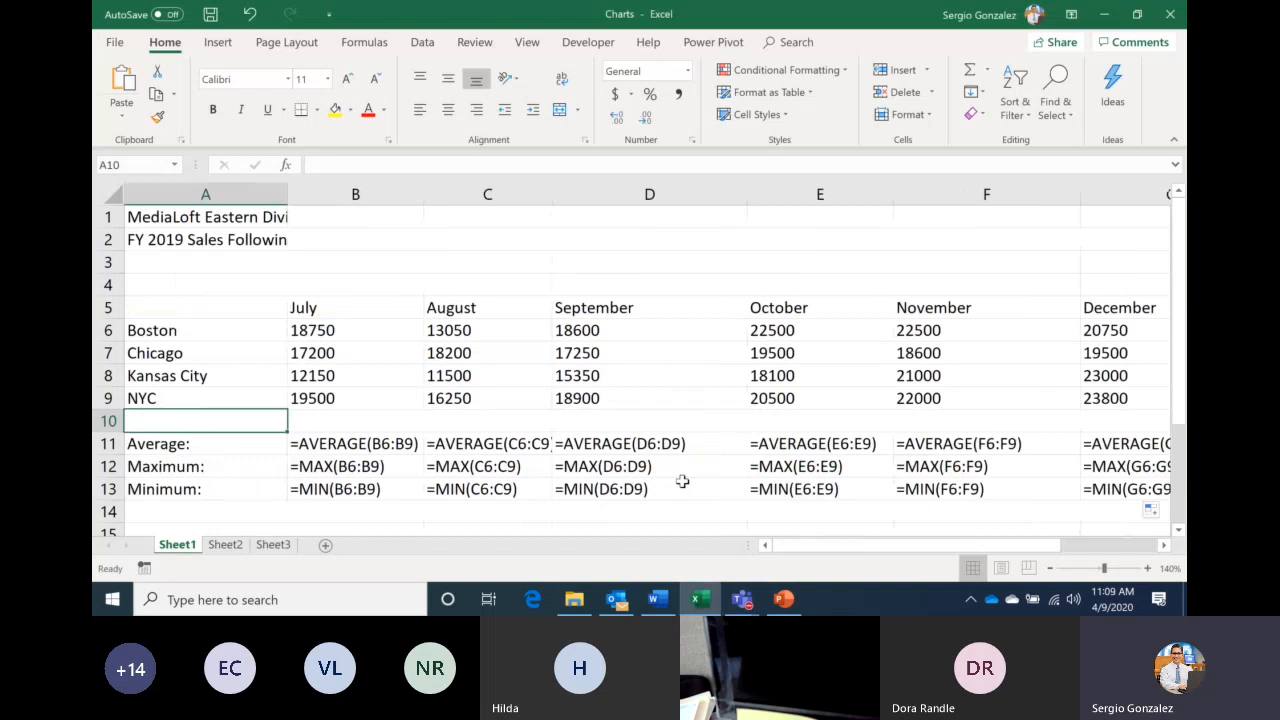
pyautogui.click(374, 45)
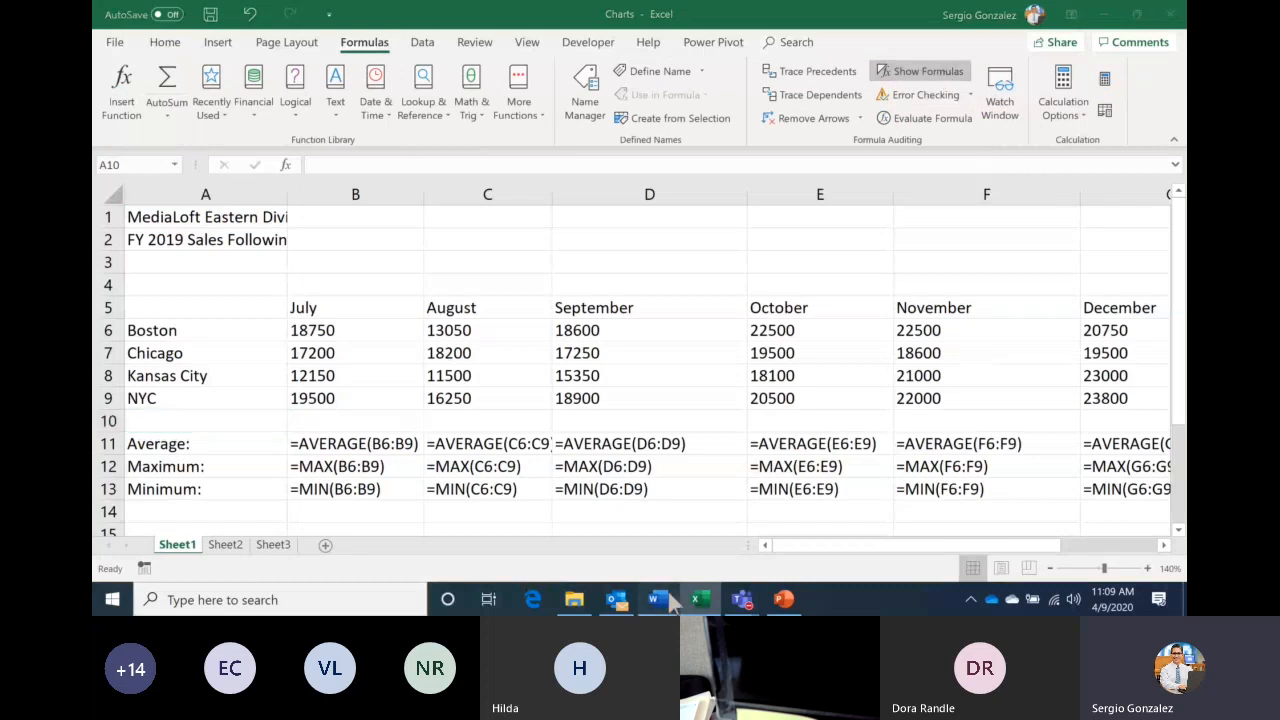
# Switch to Word and add the shortcut note CTRL+~ below the MIN formula, separated by a blank line
pyautogui.click(657, 599)
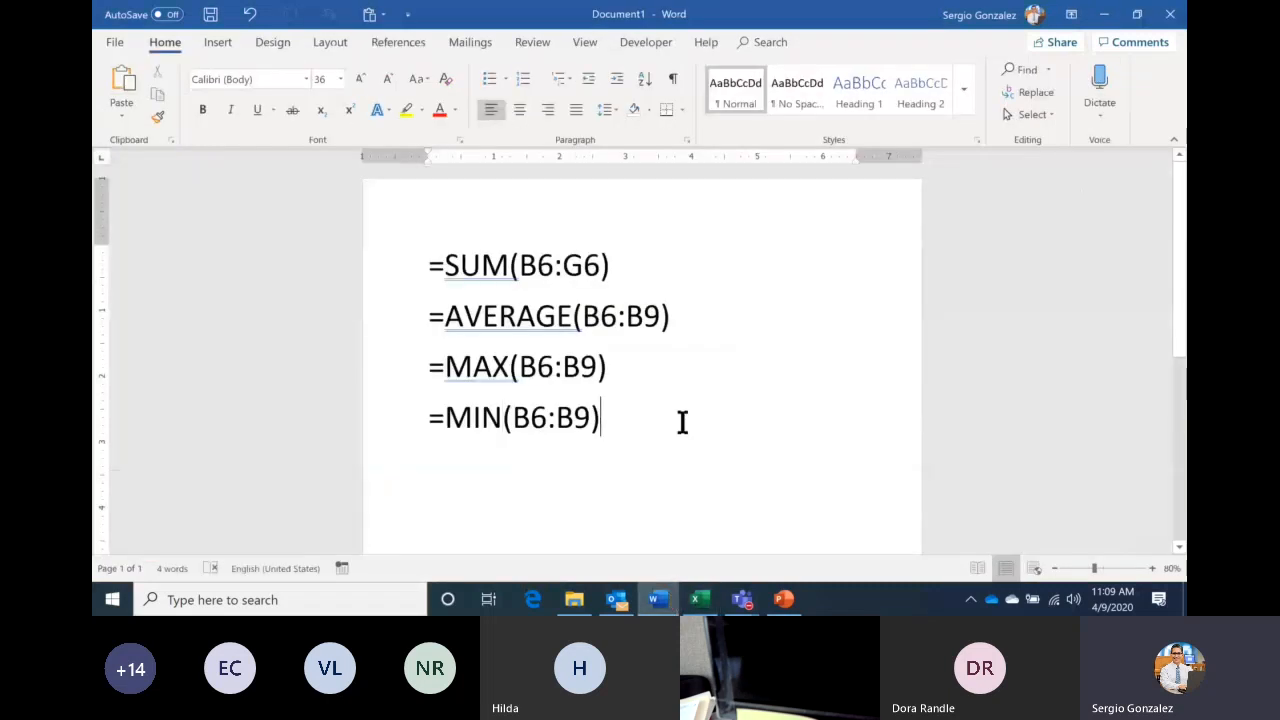
pyautogui.press('Return')
pyautogui.press('Return')
pyautogui.write('CTR')
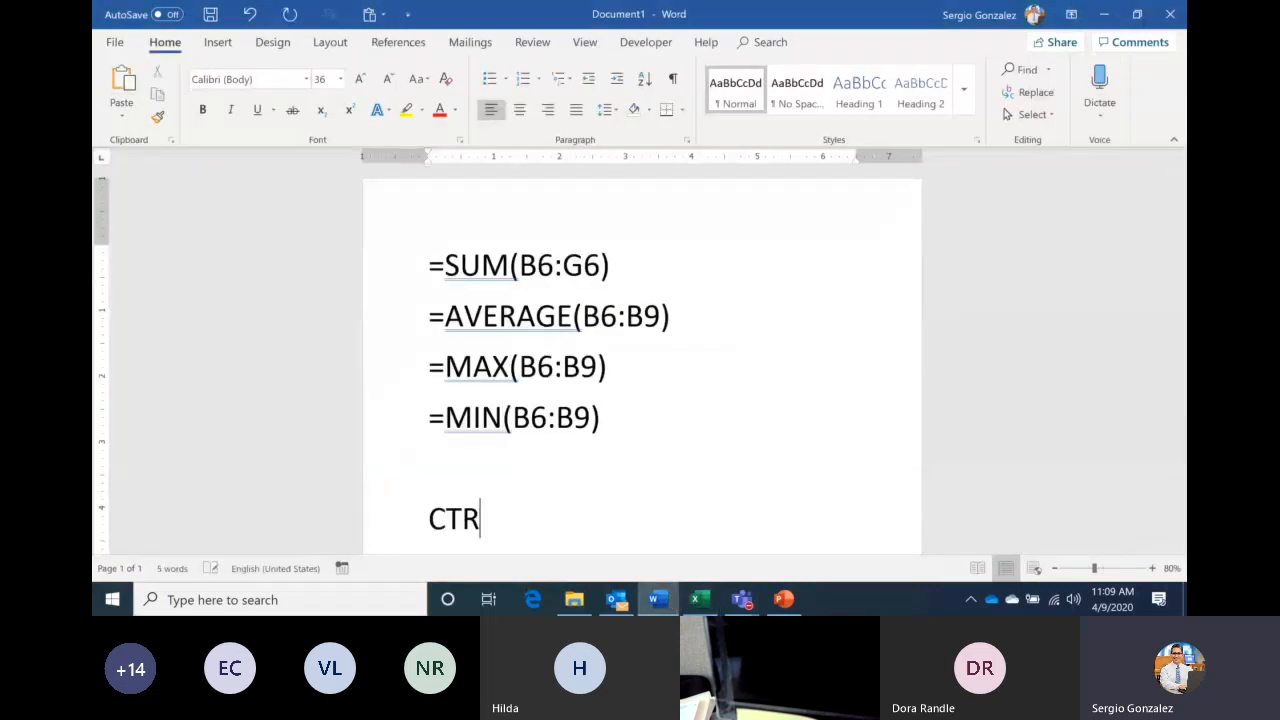
pyautogui.write('L+~')
pyautogui.press('space')
pyautogui.press('Return')
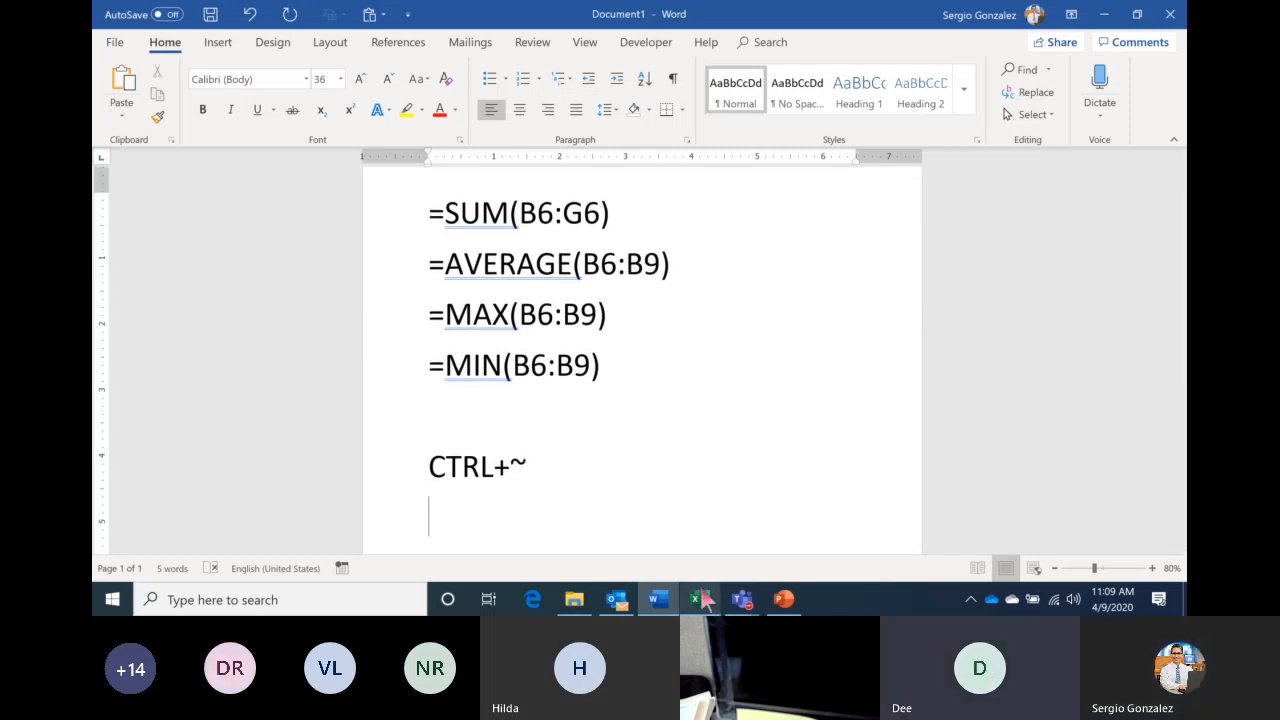
# Return to Excel and display the calculated values instead of the formulas
pyautogui.moveTo(706, 599)
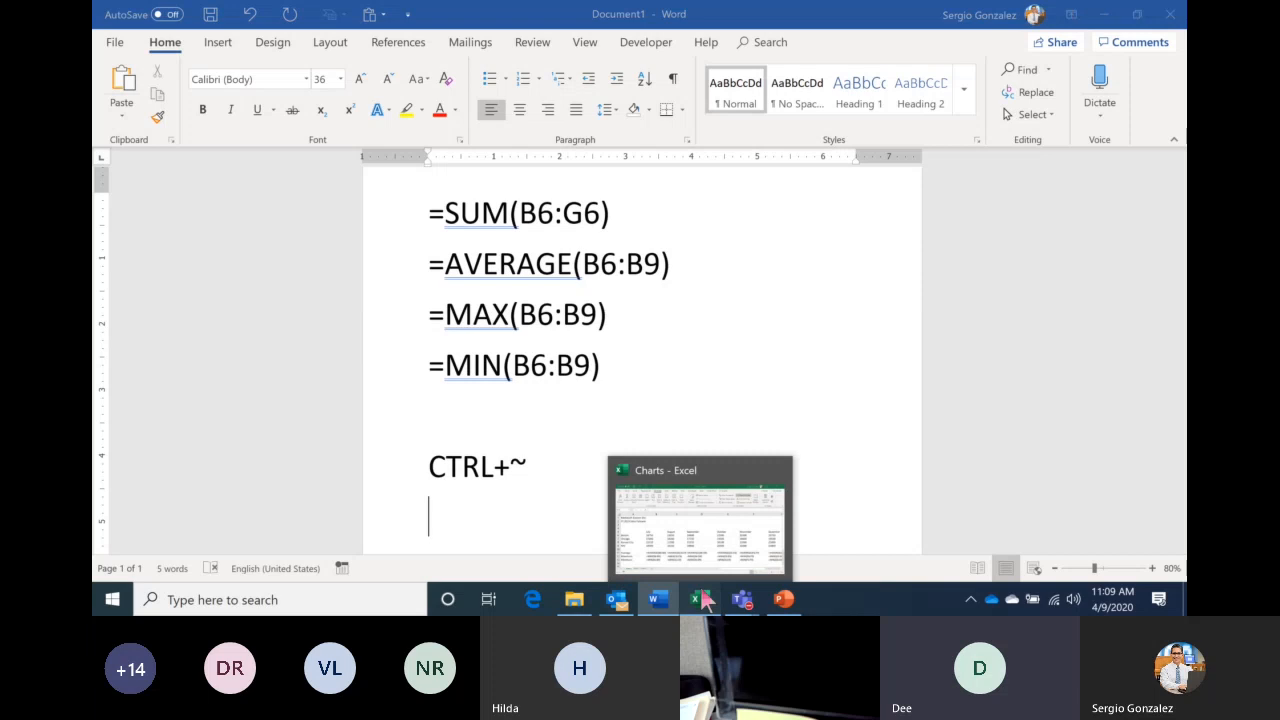
pyautogui.click(706, 599)
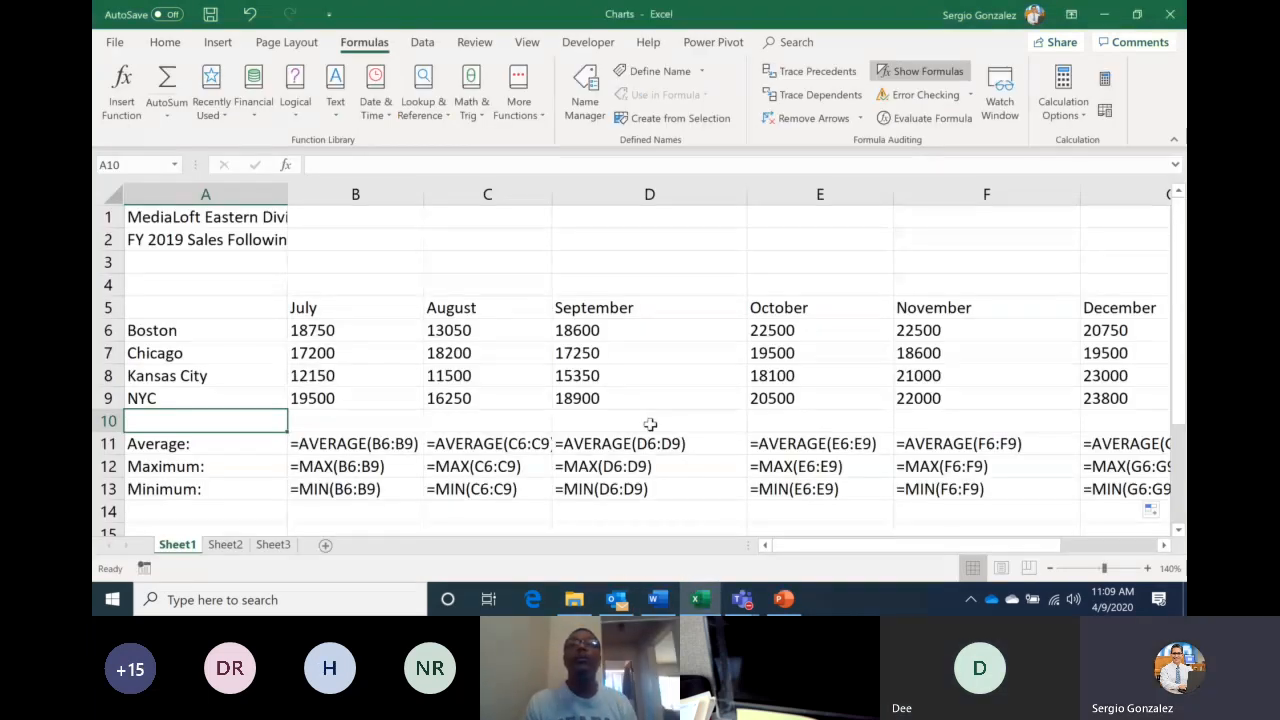
pyautogui.hotkey('ctrl', '`')
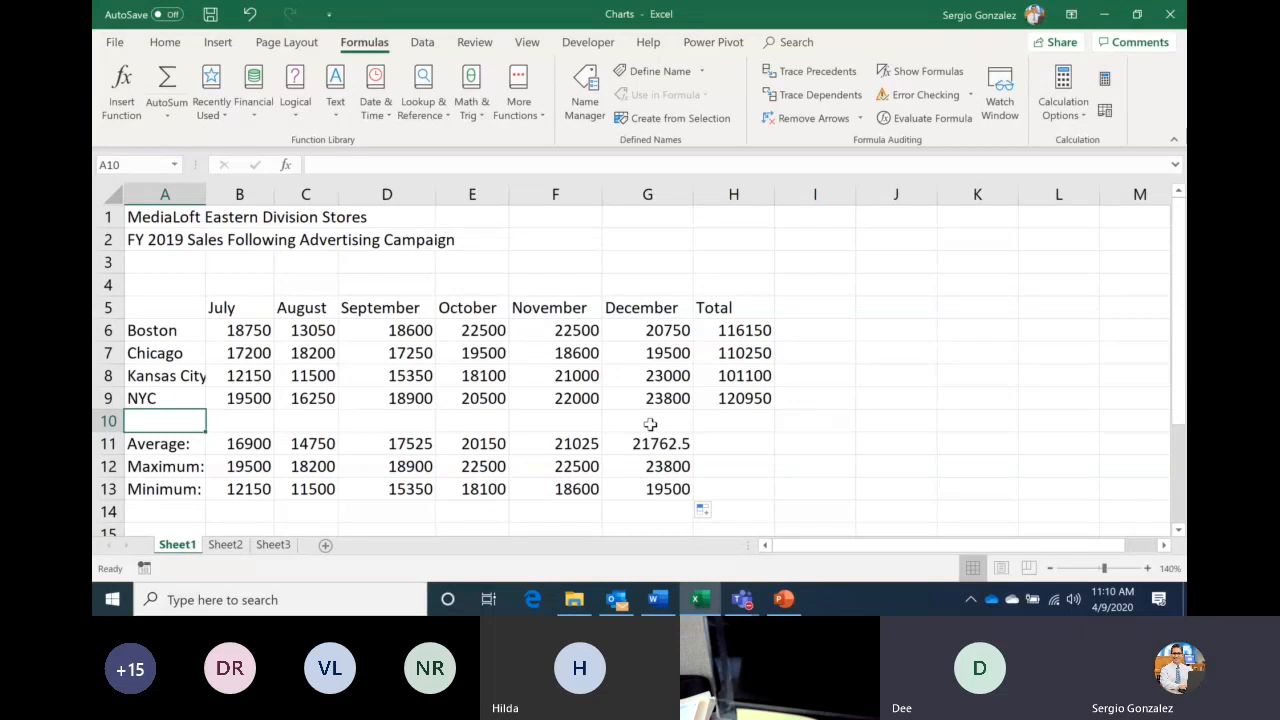
# Switch to the Teams meeting window to check on the participants
pyautogui.moveTo(742, 599)
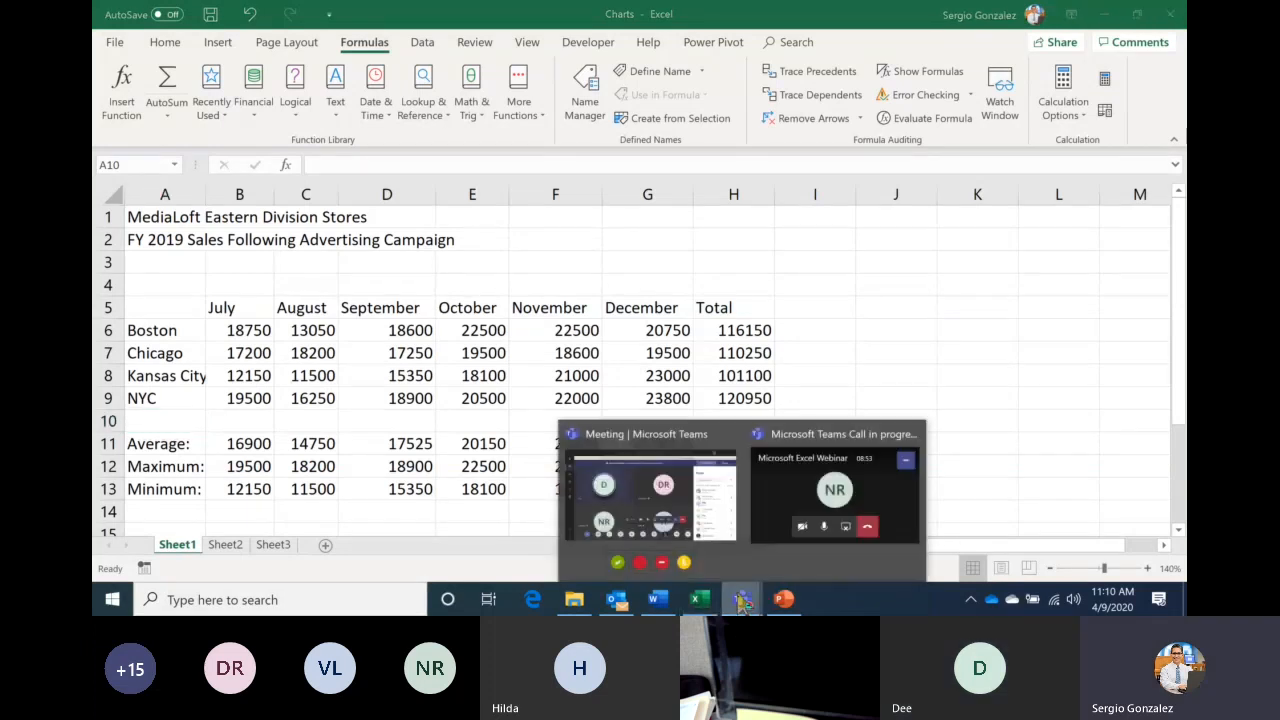
pyautogui.click(676, 518)
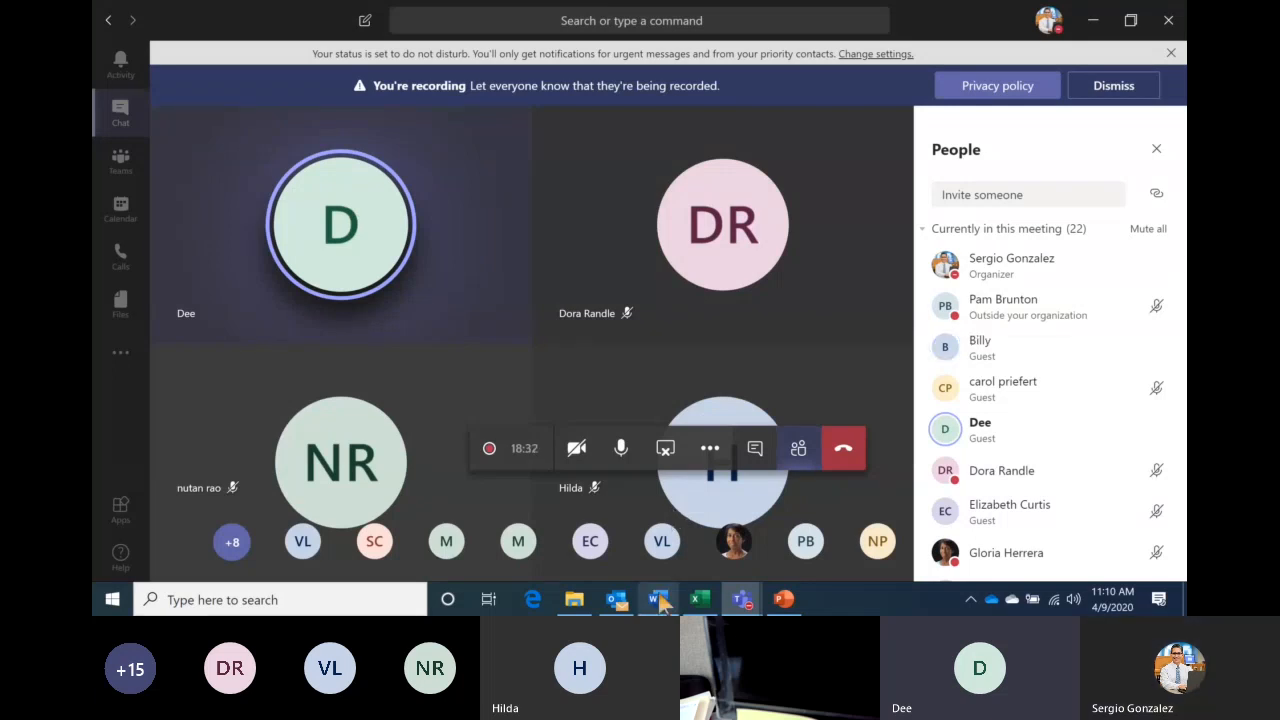
# Alternate between the Word formula notes and the Excel worksheet to review the SUM, AVERAGE, MAX, MIN and CTRL+~ entries, ending in Excel
pyautogui.click(659, 600)
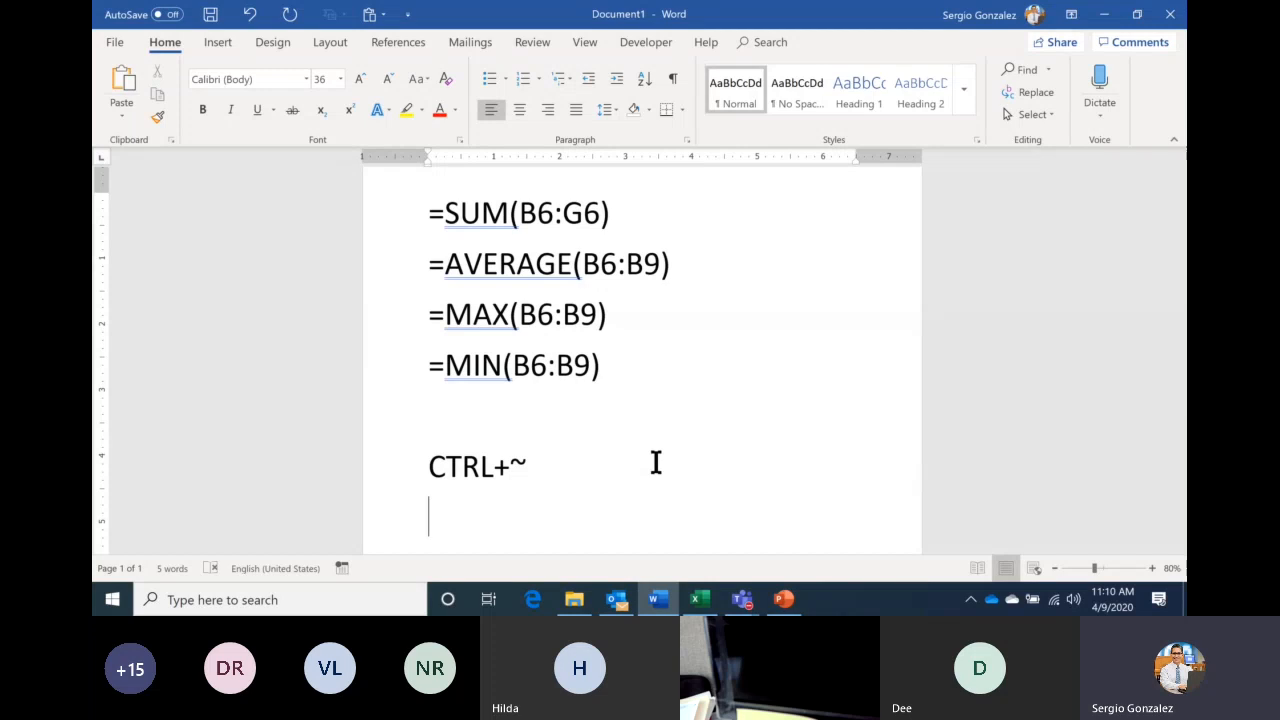
pyautogui.click(703, 600)
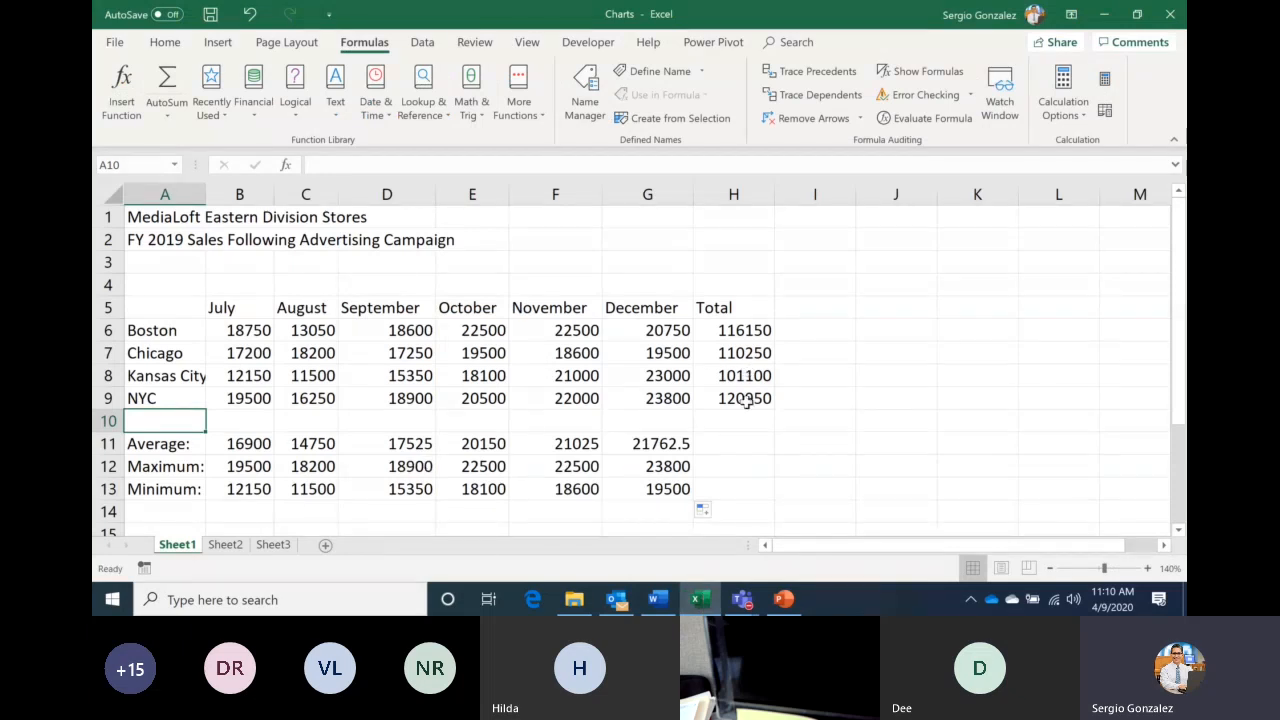
pyautogui.click(658, 600)
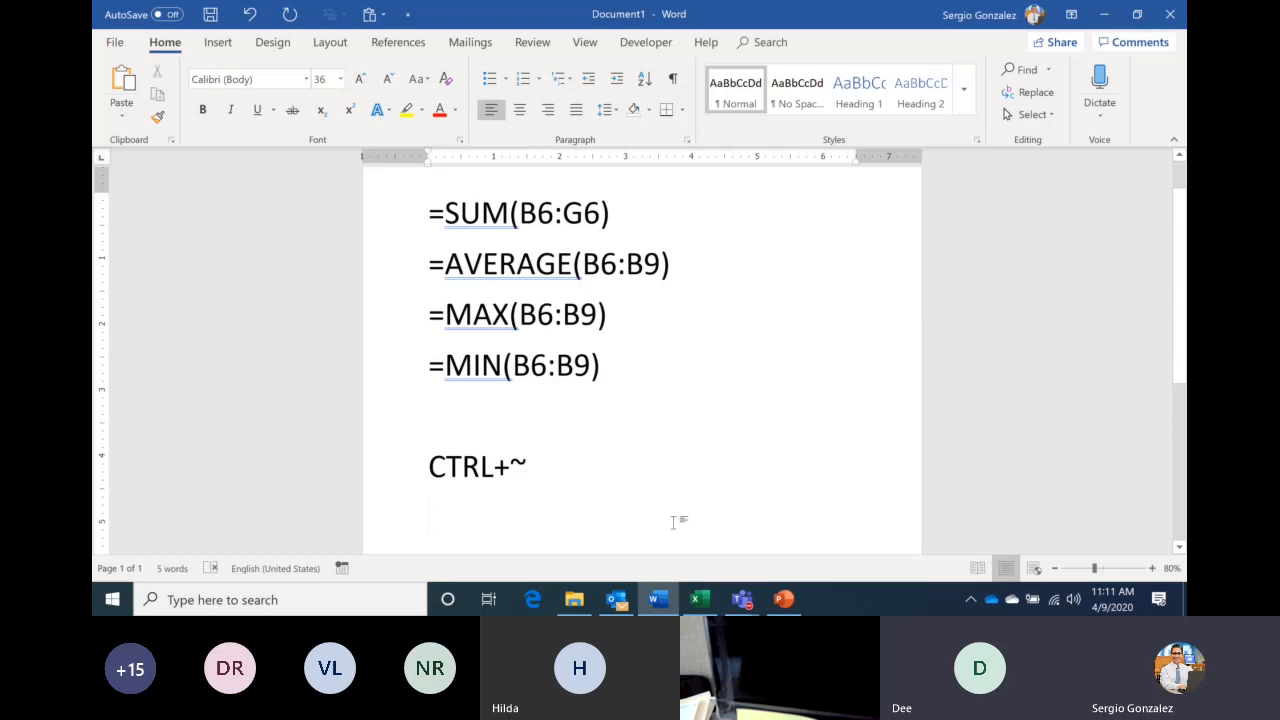
pyautogui.click(700, 600)
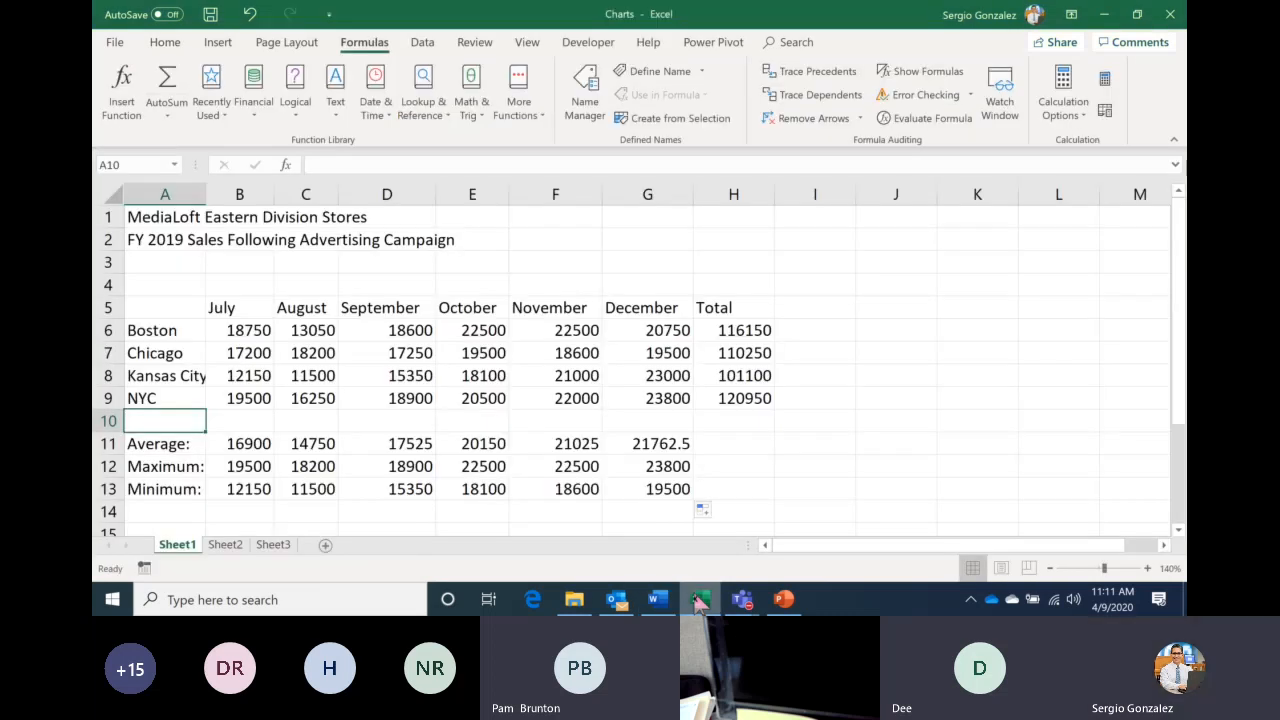
pyautogui.click(657, 600)
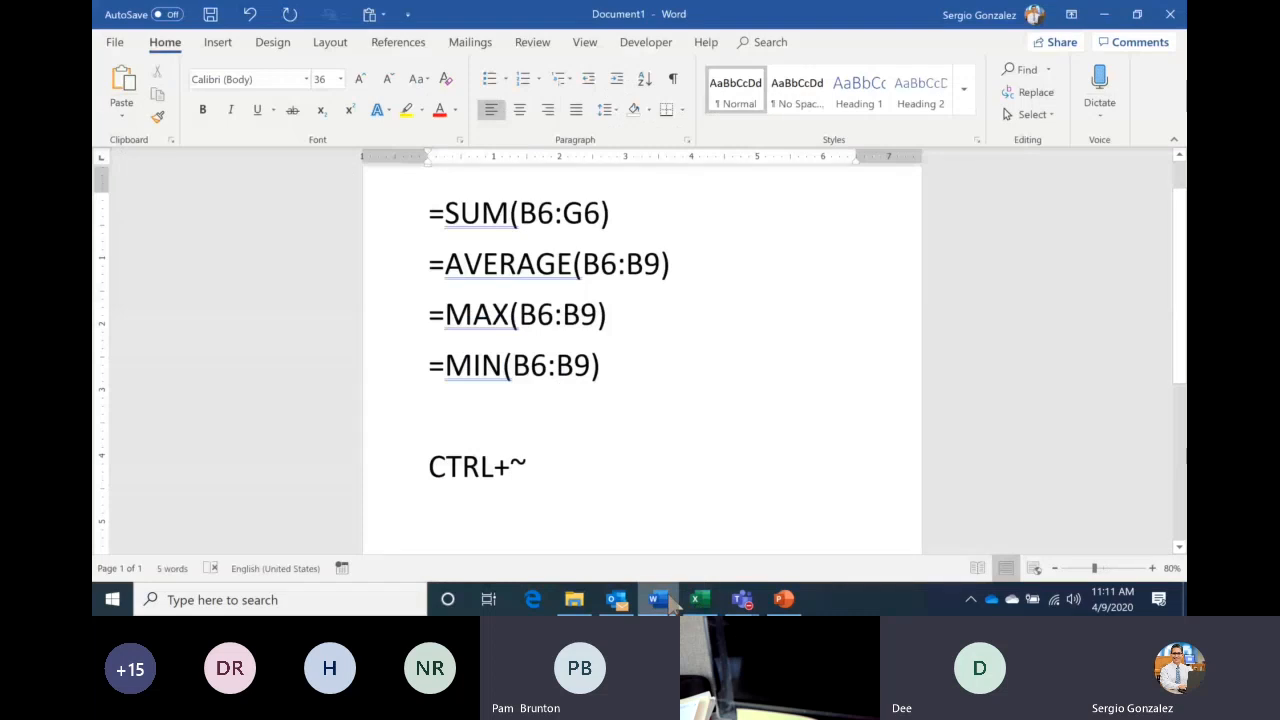
pyautogui.click(699, 600)
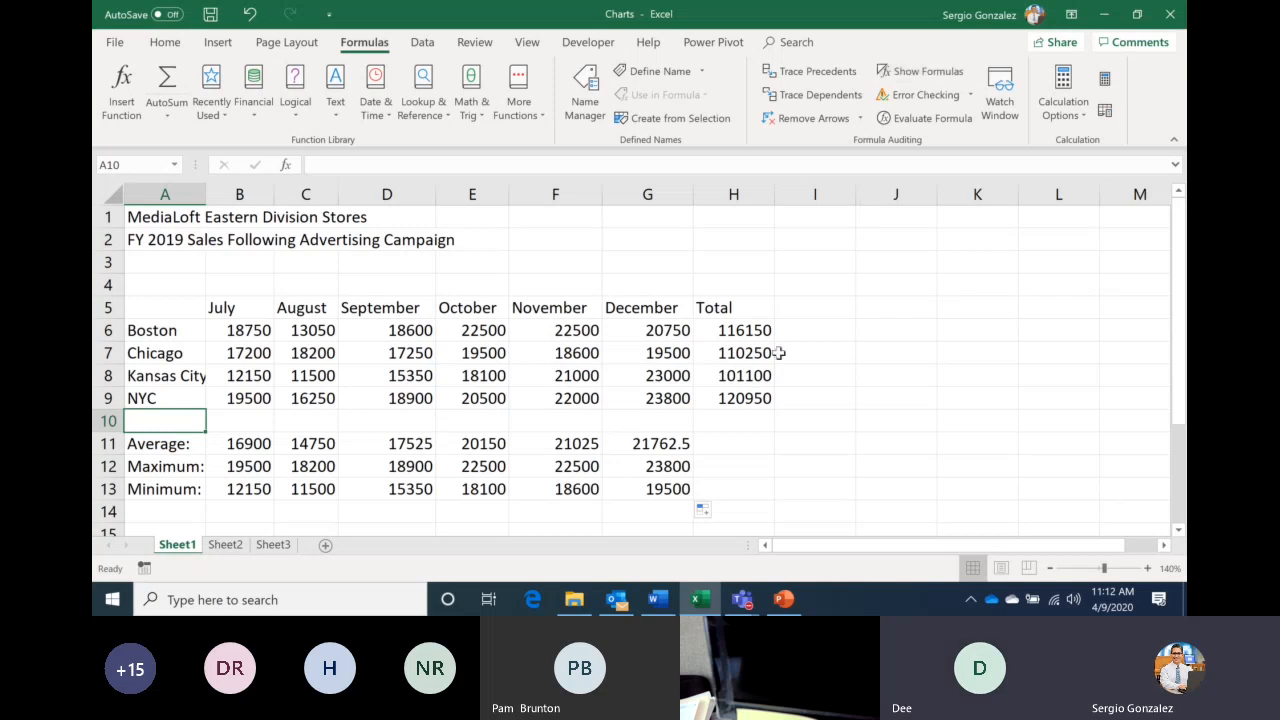
# Switch to the Teams meeting, mute all participants and return to the Excel worksheet
pyautogui.moveTo(745, 598)
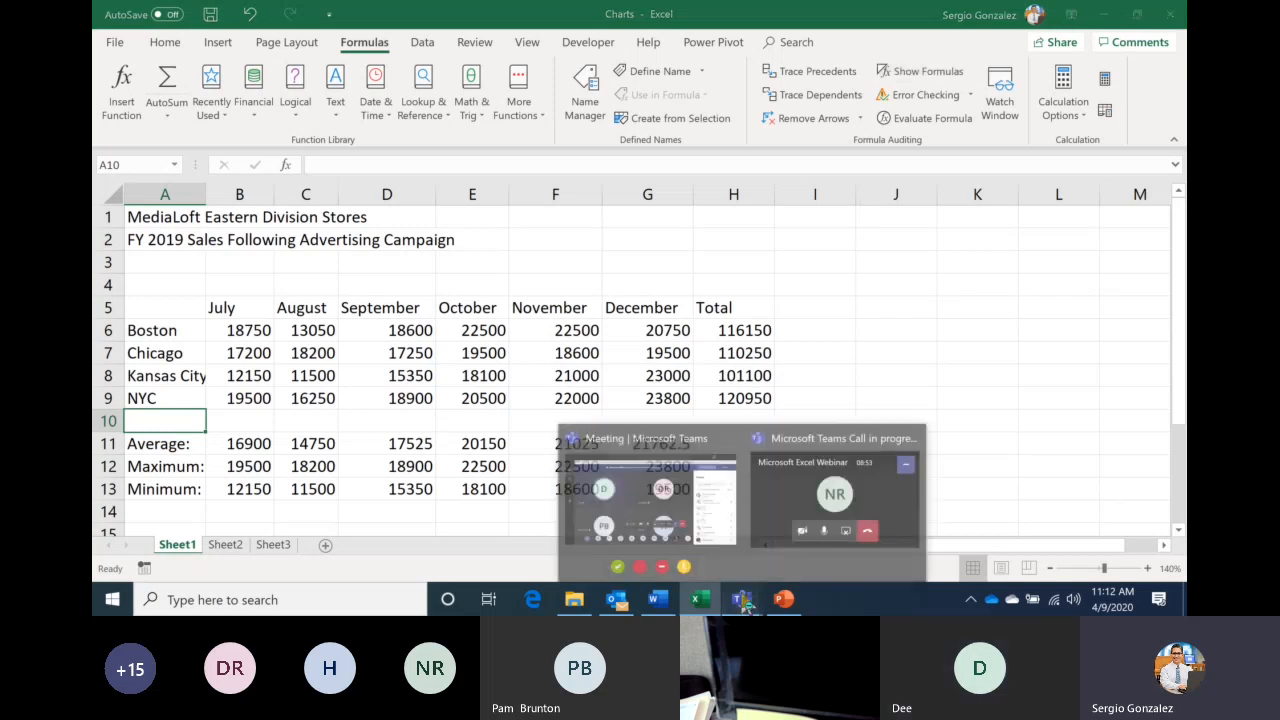
pyautogui.click(688, 532)
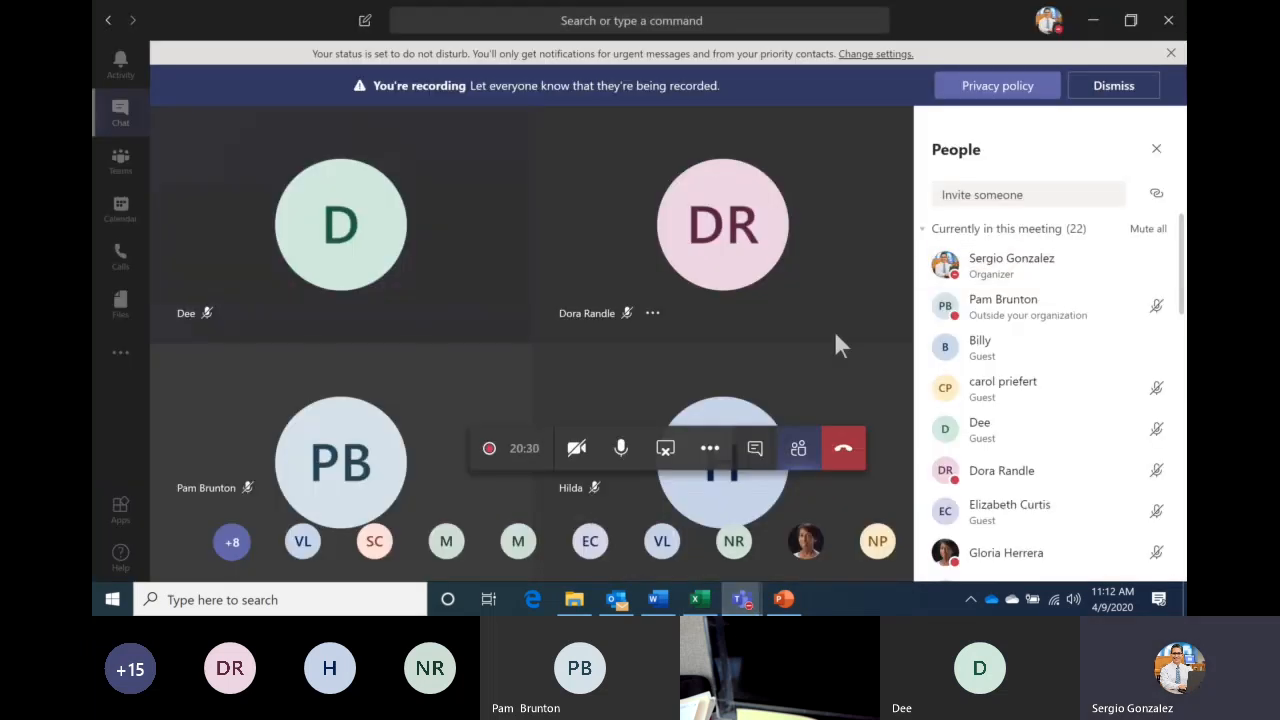
pyautogui.click(1140, 230)
pyautogui.click(748, 328)
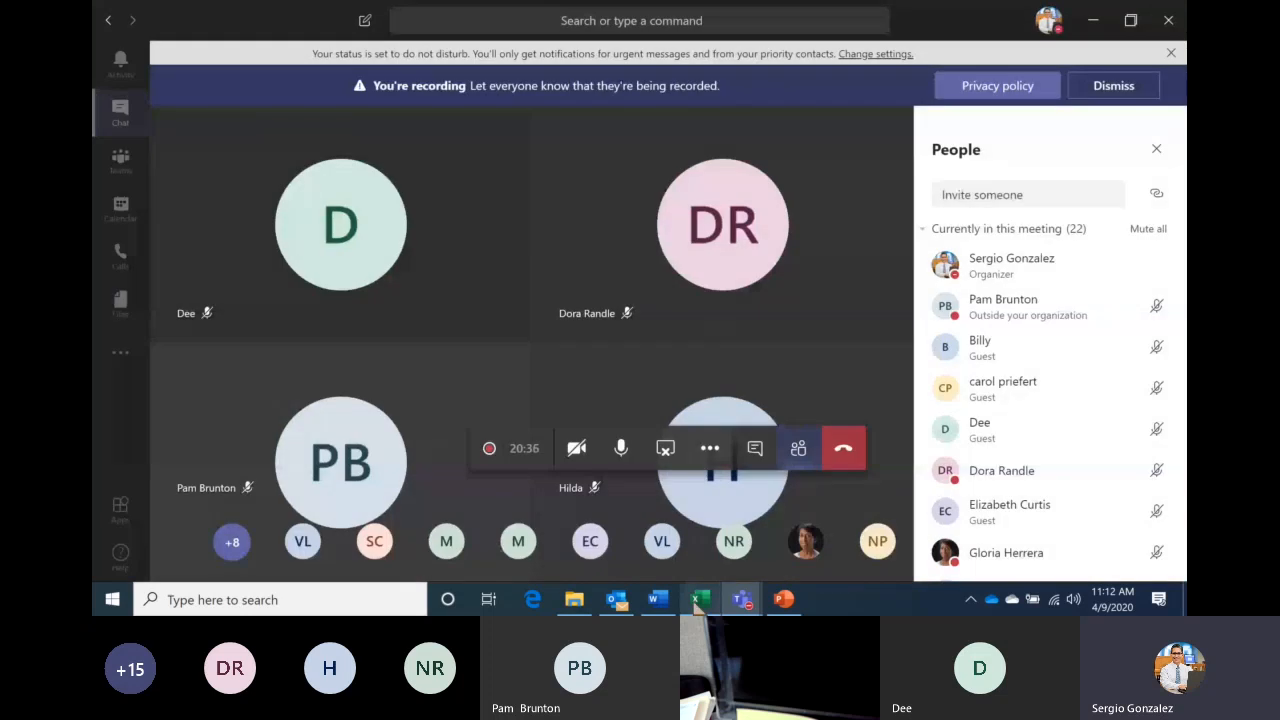
pyautogui.click(698, 600)
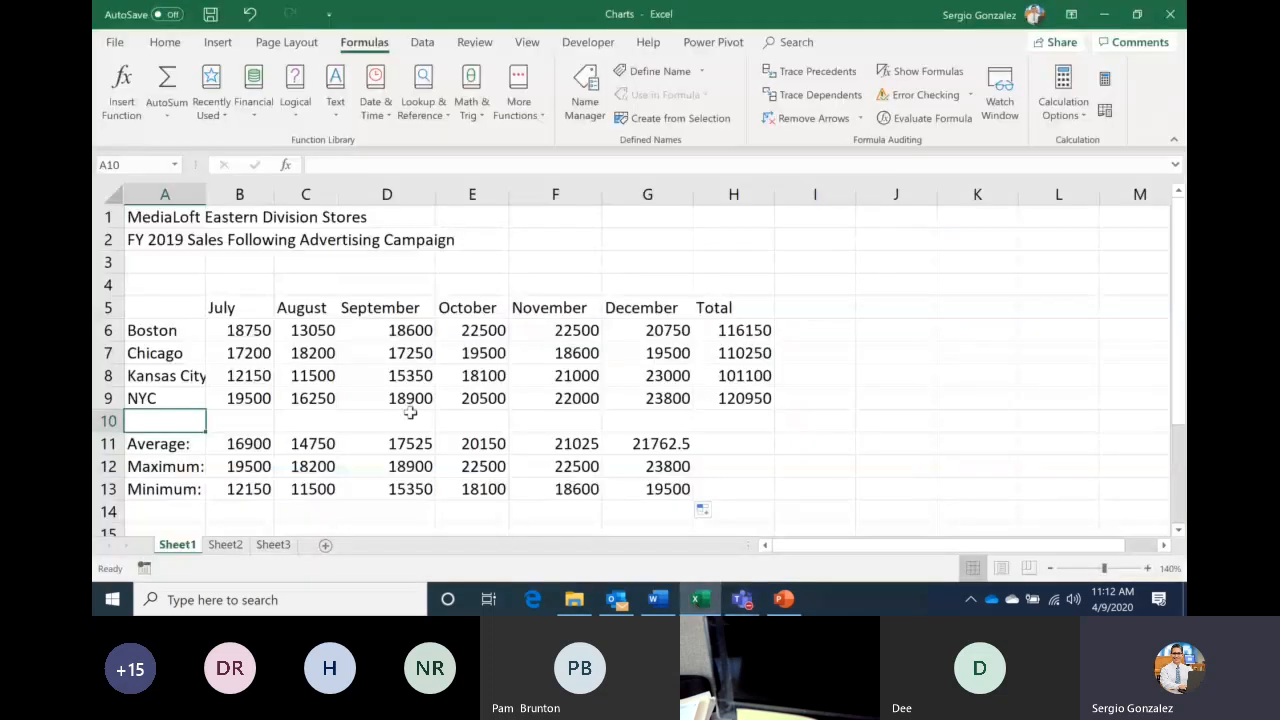
# Select the store sales data from July to December, including the month headings and store names, in A5:G9
pyautogui.click(215, 44)
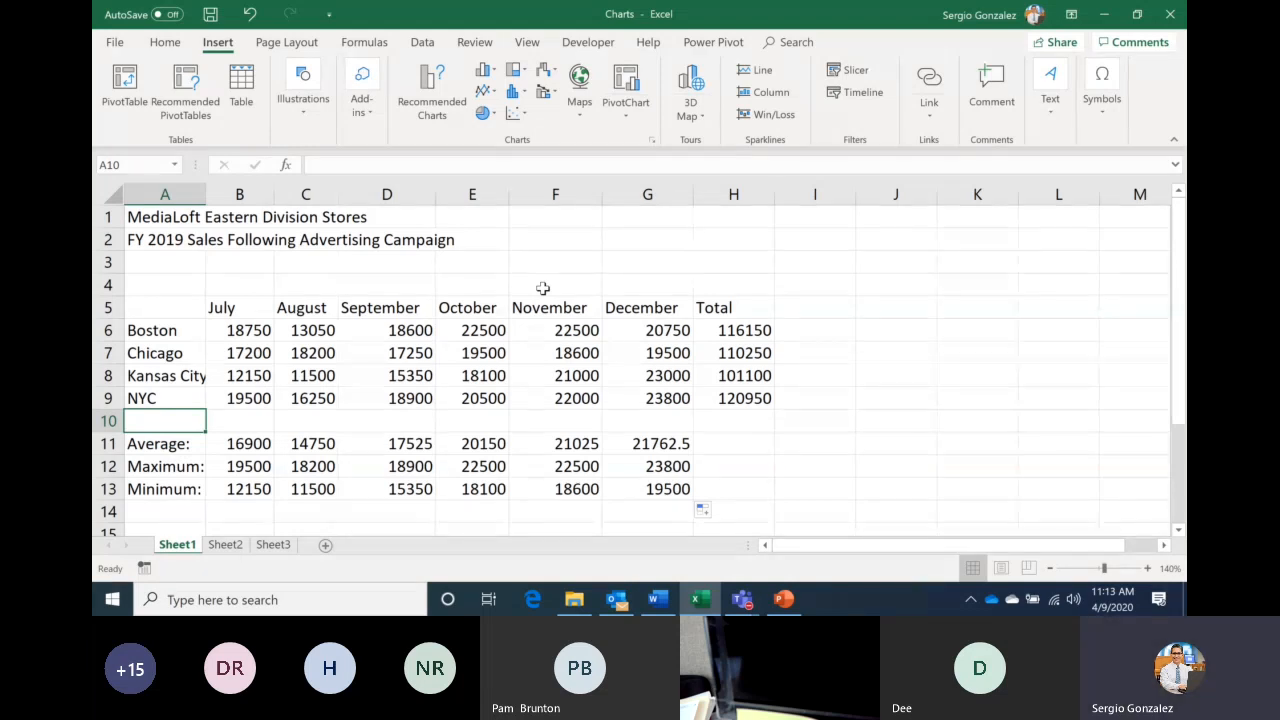
pyautogui.click(178, 303)
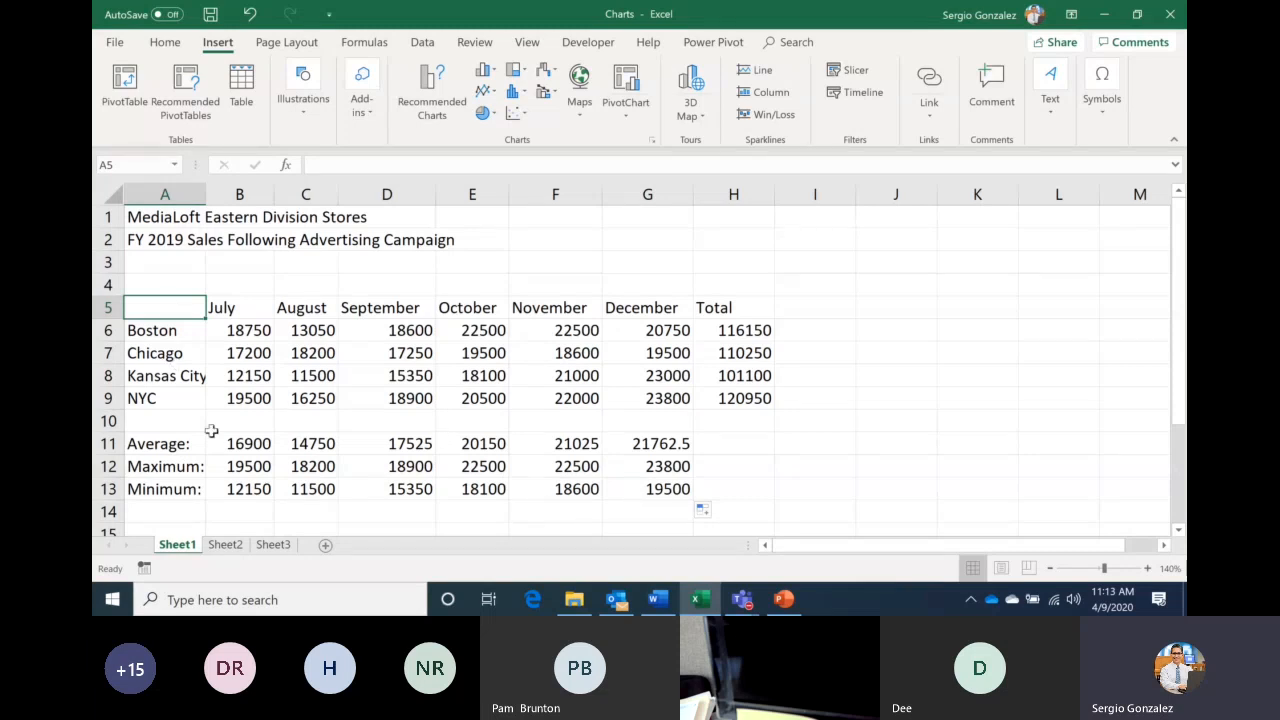
pyautogui.hotkey('shift', 'Right')
pyautogui.hotkey('shift', 'Right')
pyautogui.hotkey('shift', 'Right')
pyautogui.hotkey('shift', 'Right')
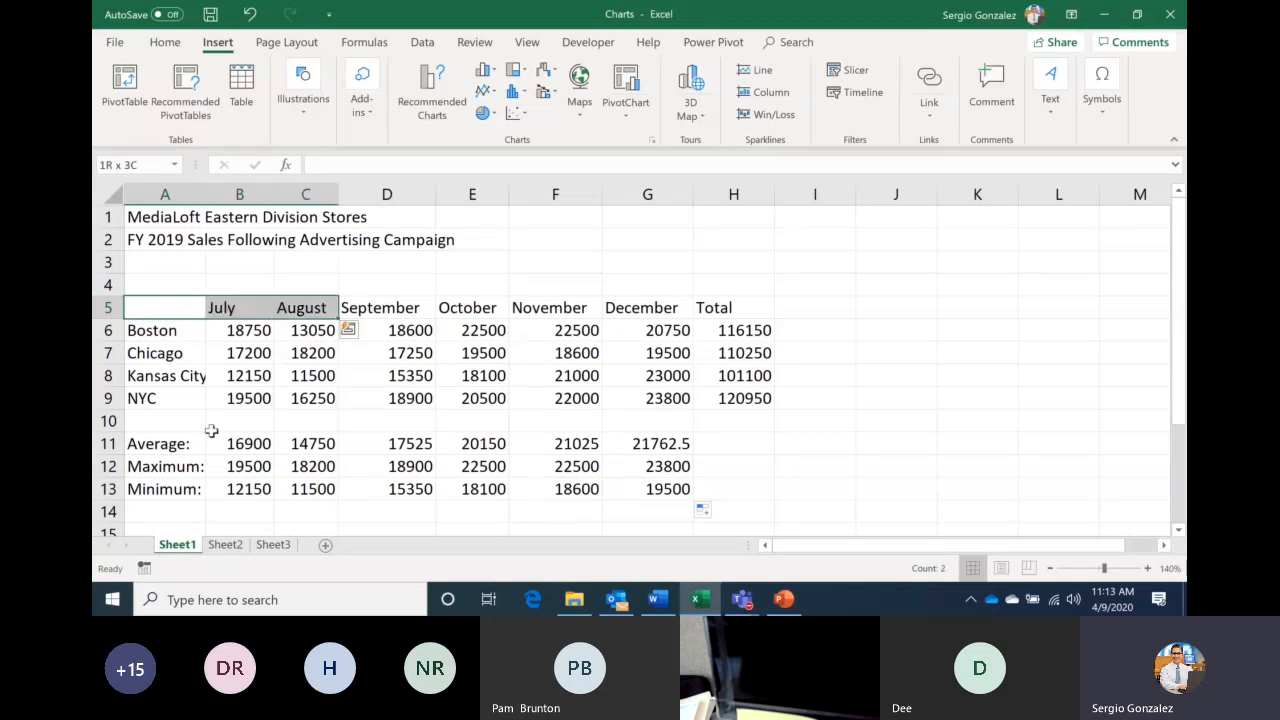
pyautogui.hotkey('shift', 'Right')
pyautogui.hotkey('shift', 'Right')
pyautogui.hotkey('shift', 'Down')
pyautogui.hotkey('shift', 'Down')
pyautogui.hotkey('shift', 'Down')
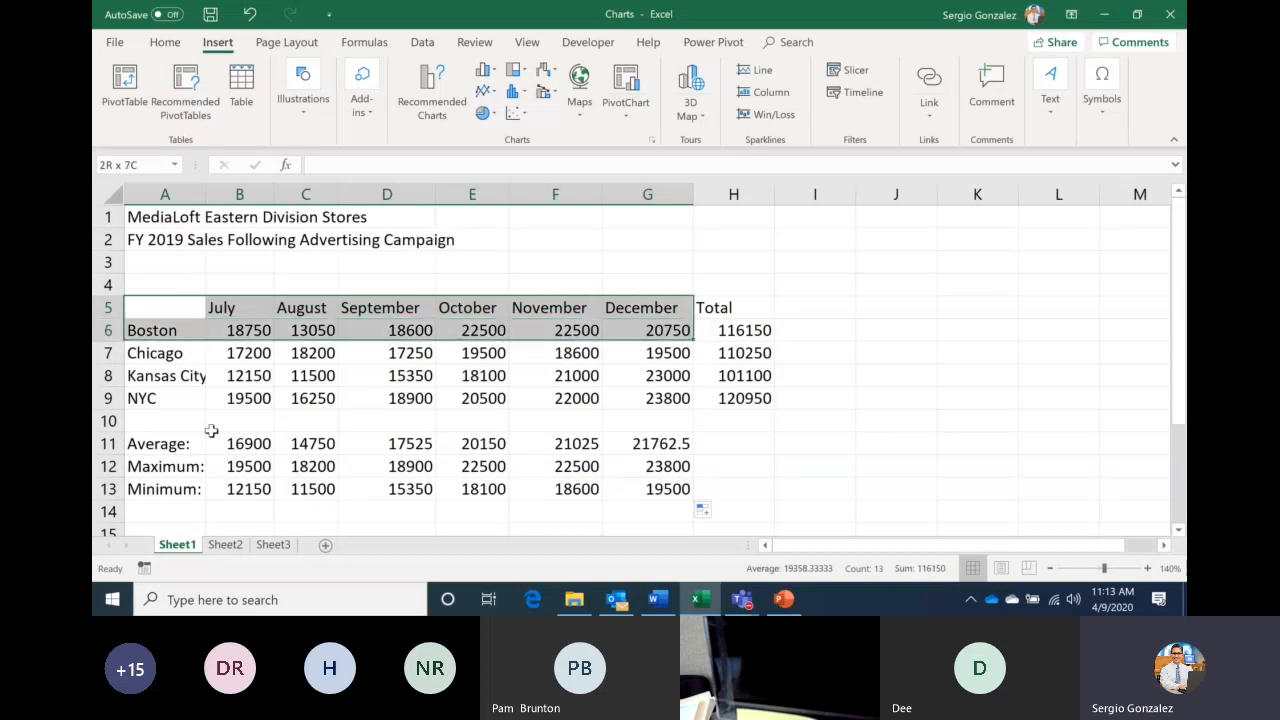
pyautogui.hotkey('shift', 'Down')
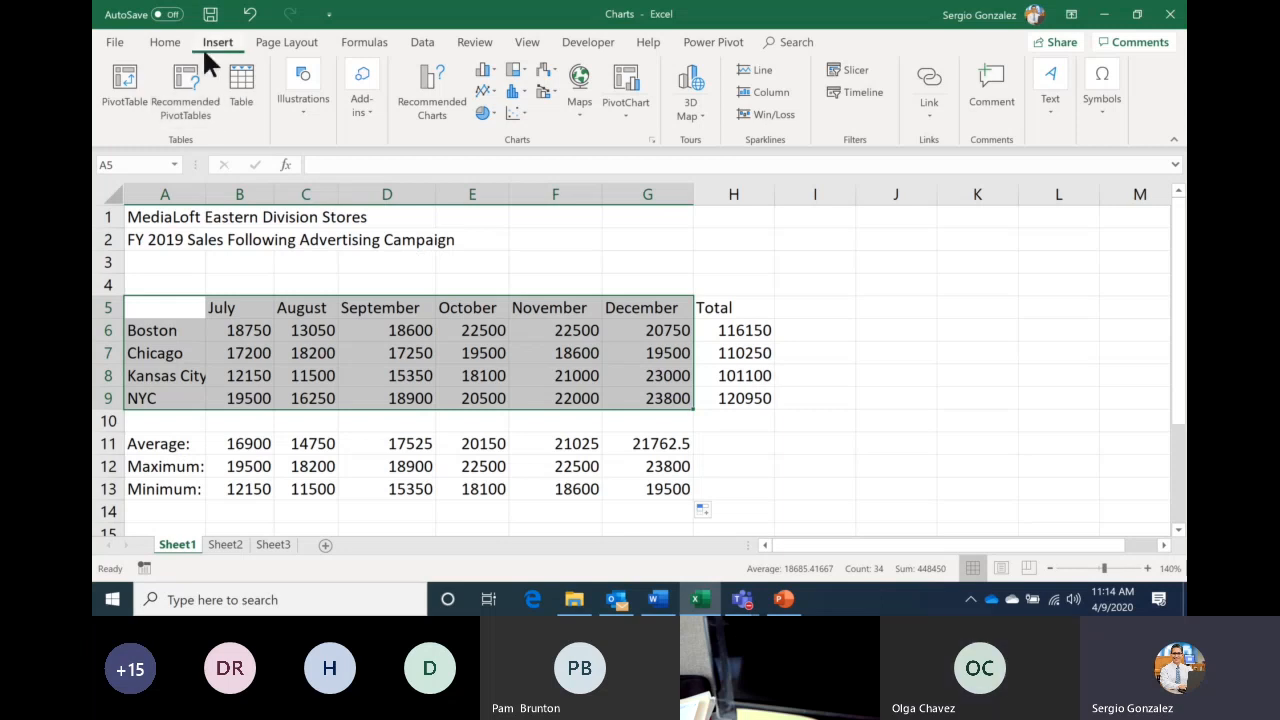
# Preview the recommended chart types for the selected data and insert a Clustered Column chart
pyautogui.click(429, 110)
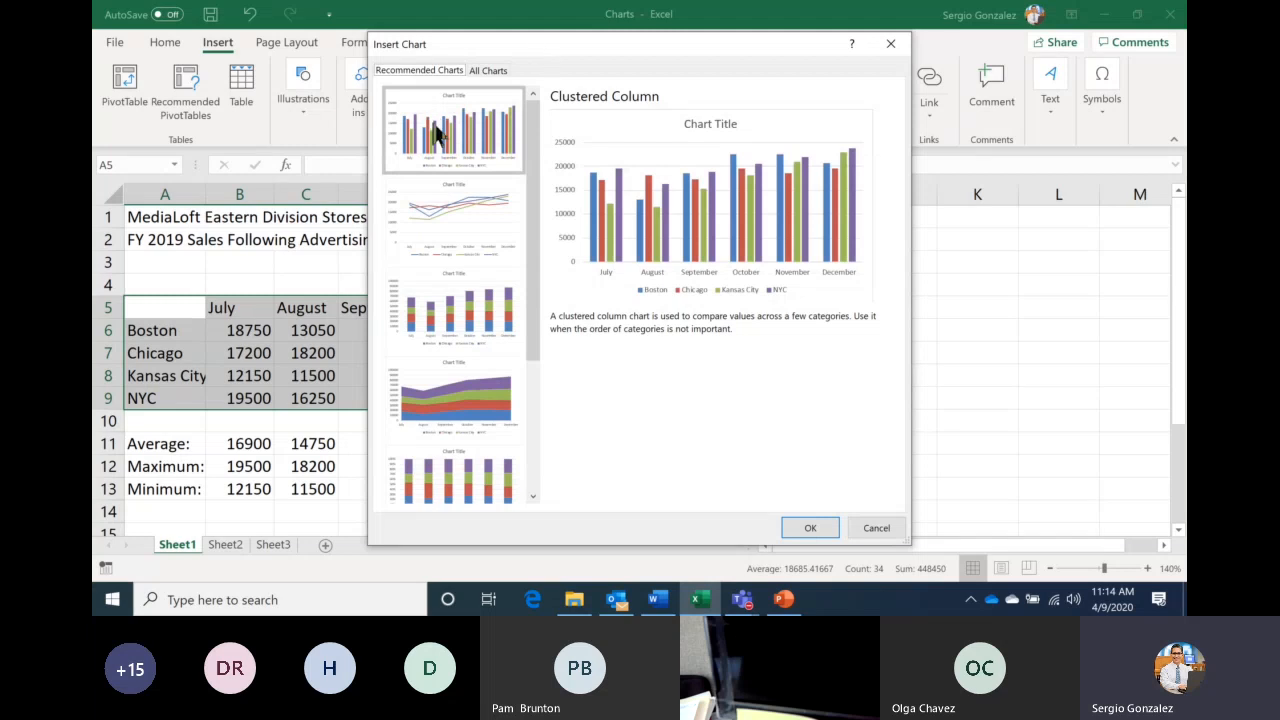
pyautogui.click(459, 200)
pyautogui.click(472, 318)
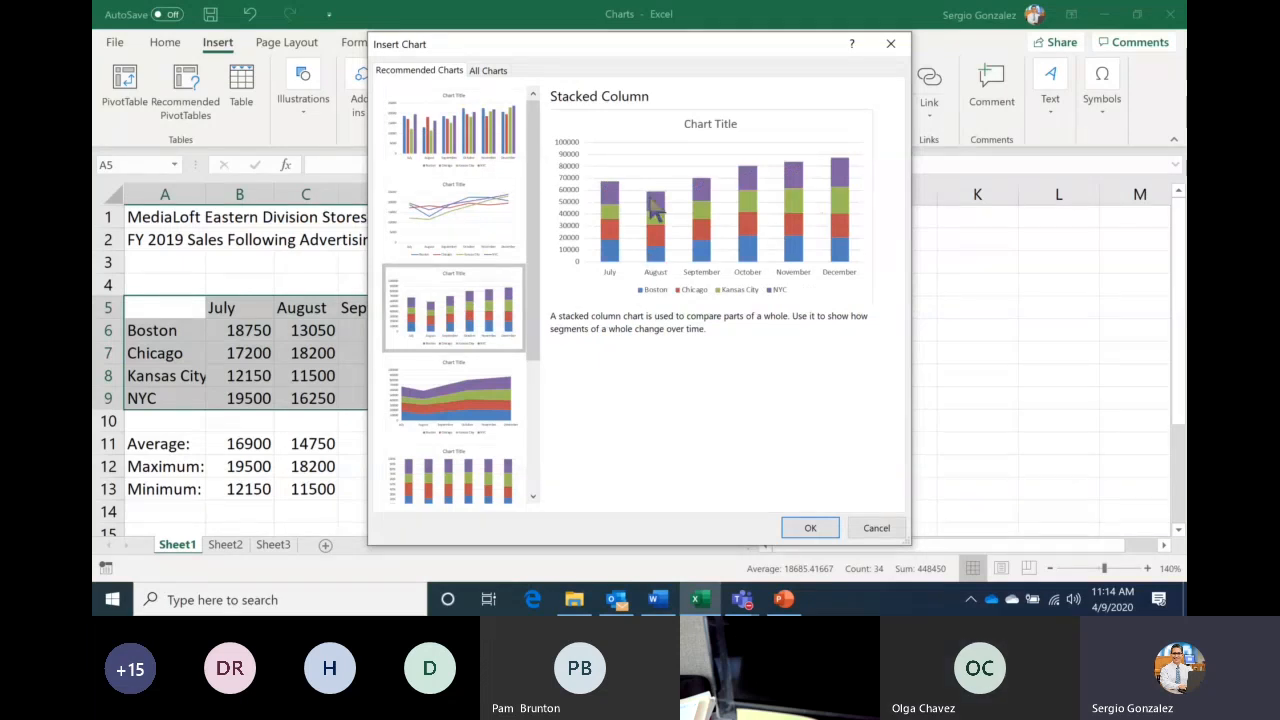
pyautogui.click(466, 402)
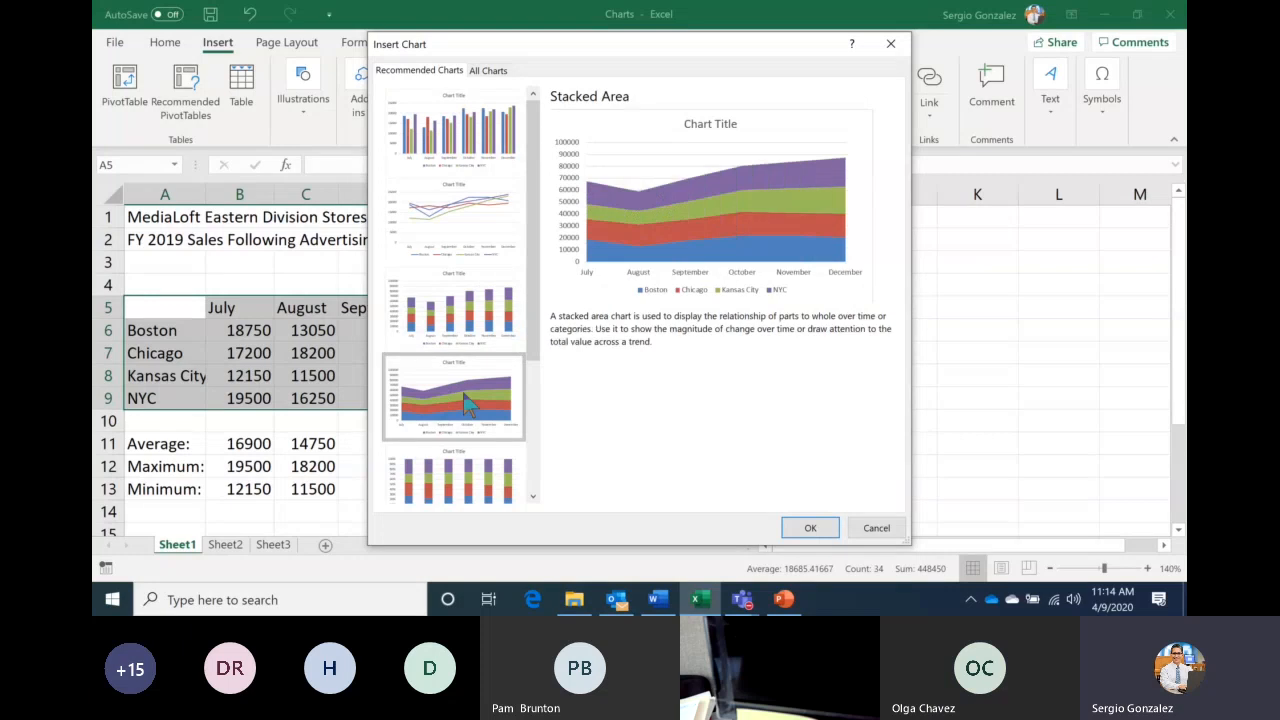
pyautogui.click(461, 476)
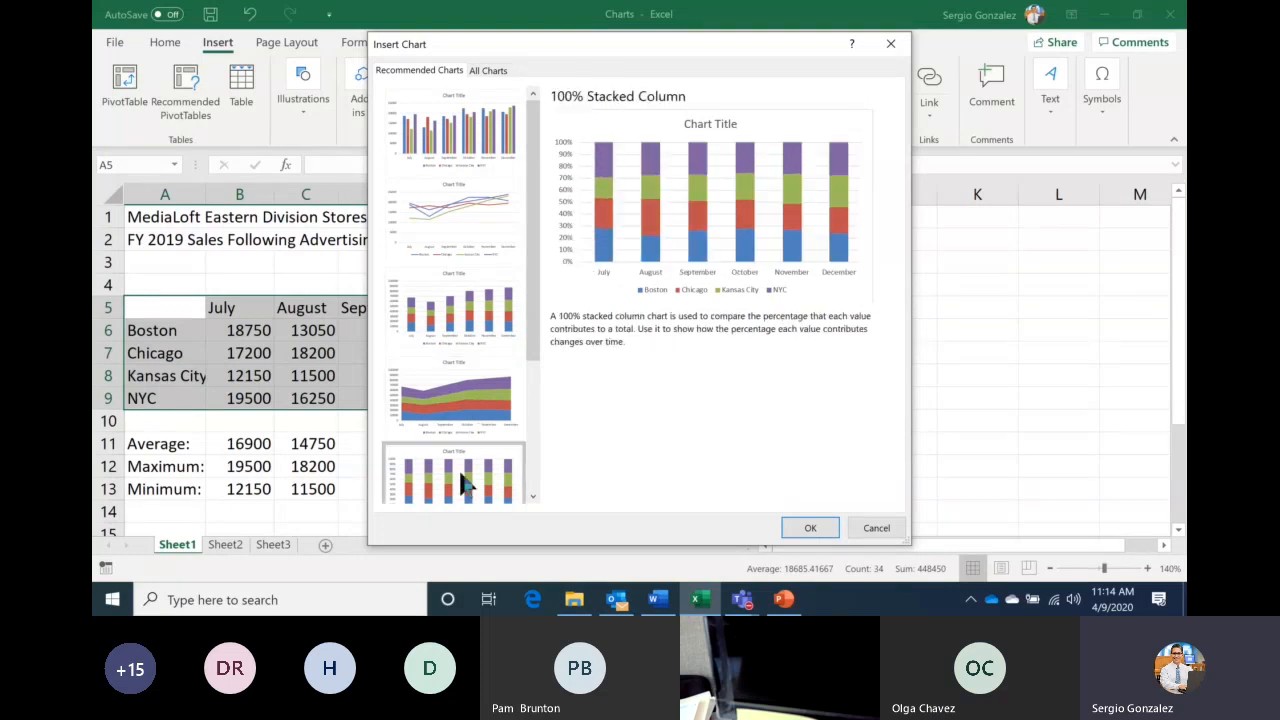
pyautogui.click(466, 145)
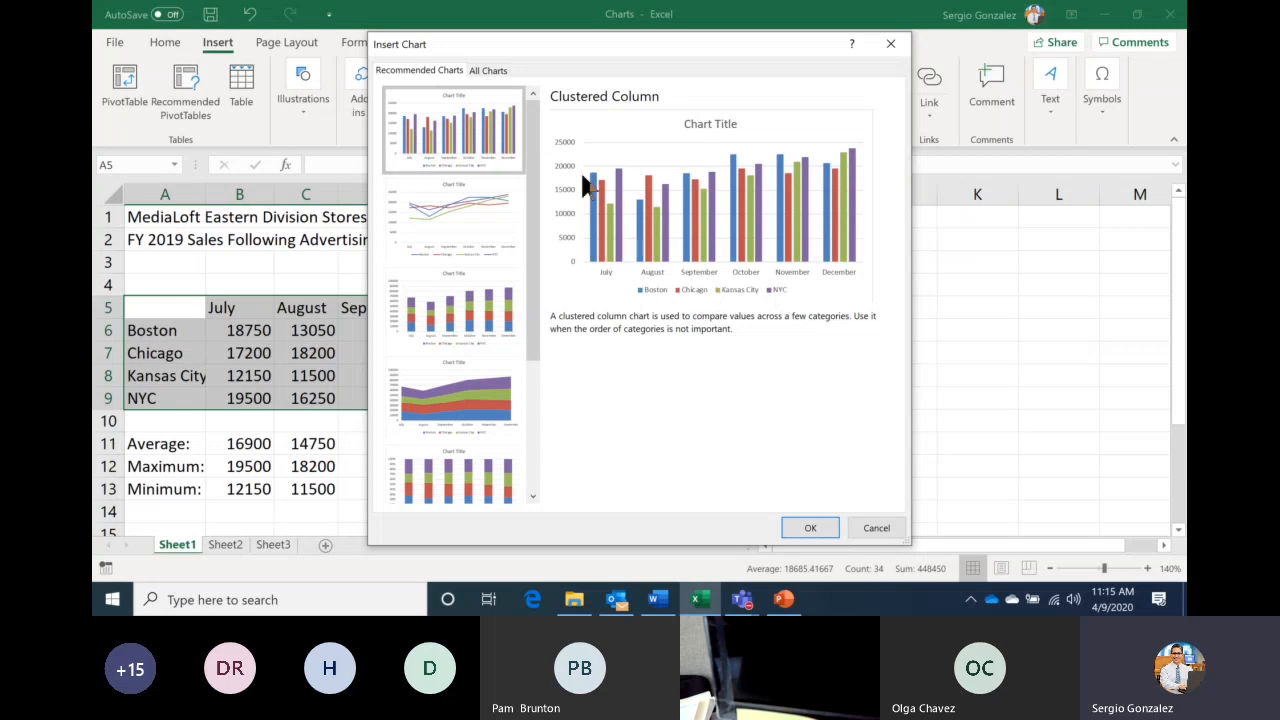
pyautogui.click(812, 527)
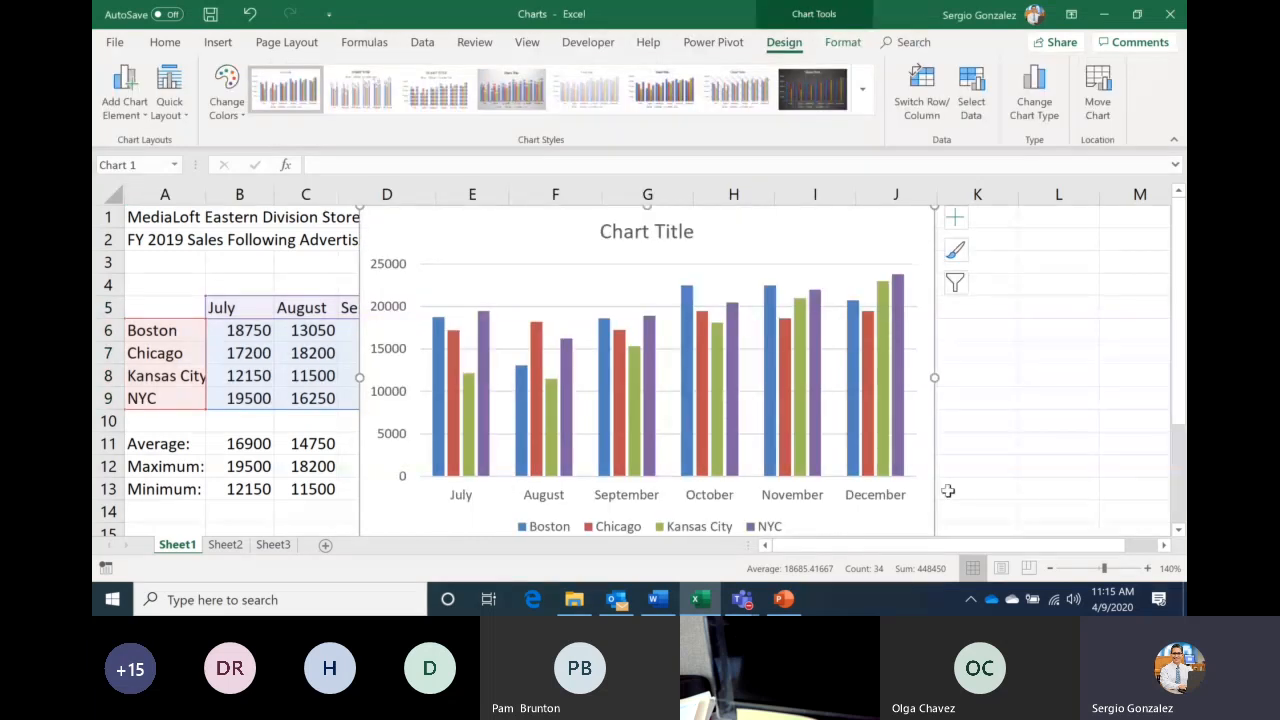
# Examine the whole clustered column chart beside its data with the worksheet zoomed to 130%
pyautogui.click(1054, 568)
pyautogui.click(1054, 568)
pyautogui.click(1054, 568)
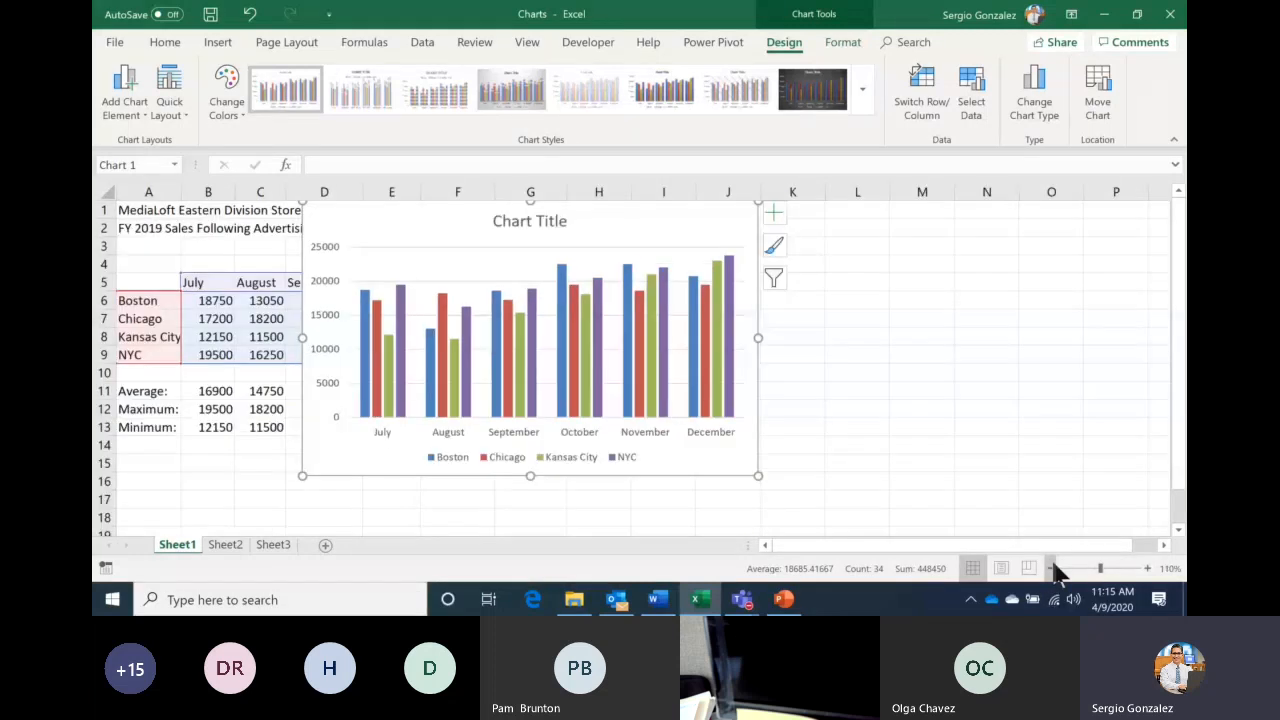
pyautogui.click(1054, 568)
pyautogui.click(1054, 568)
pyautogui.click(1148, 568)
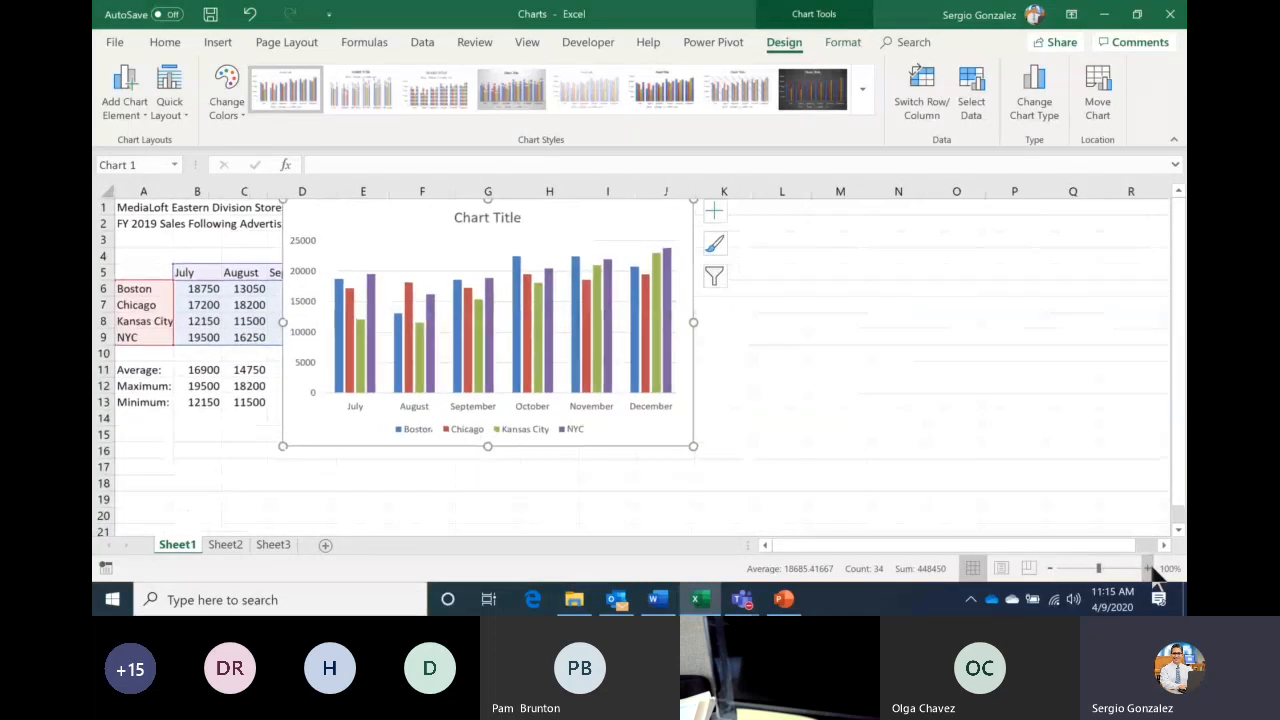
pyautogui.click(1148, 568)
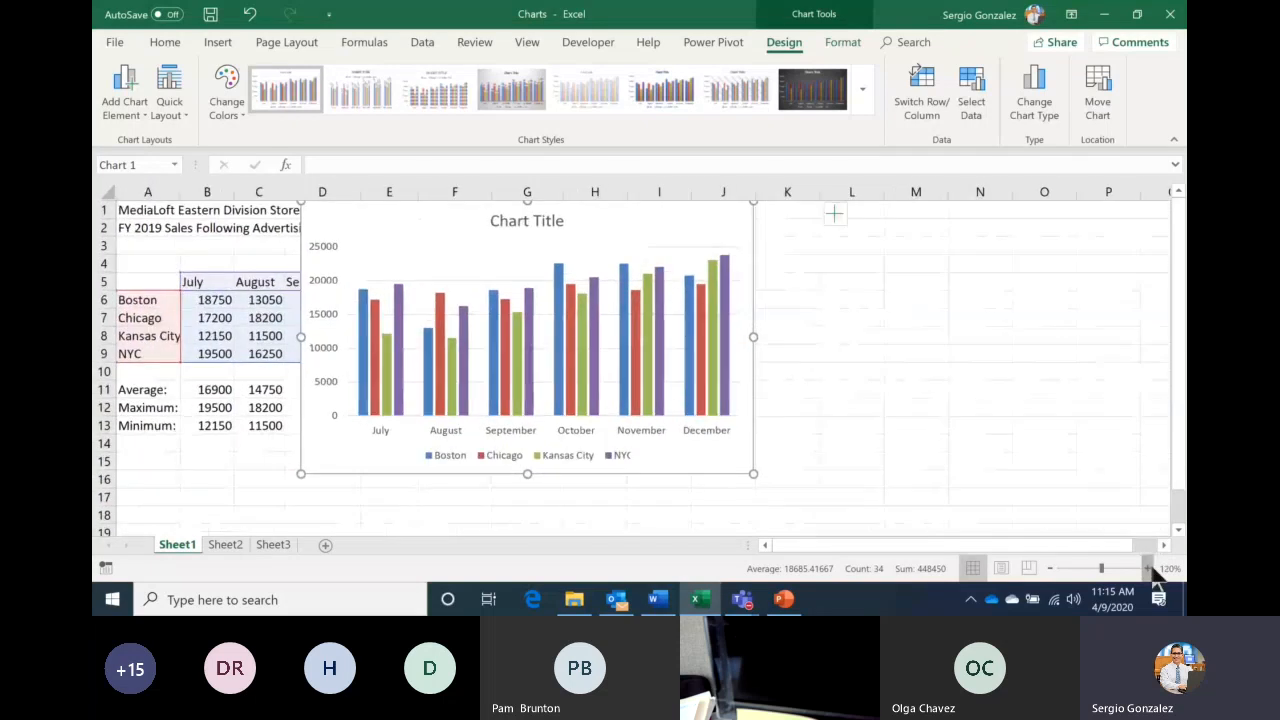
pyautogui.click(1148, 568)
pyautogui.click(1148, 568)
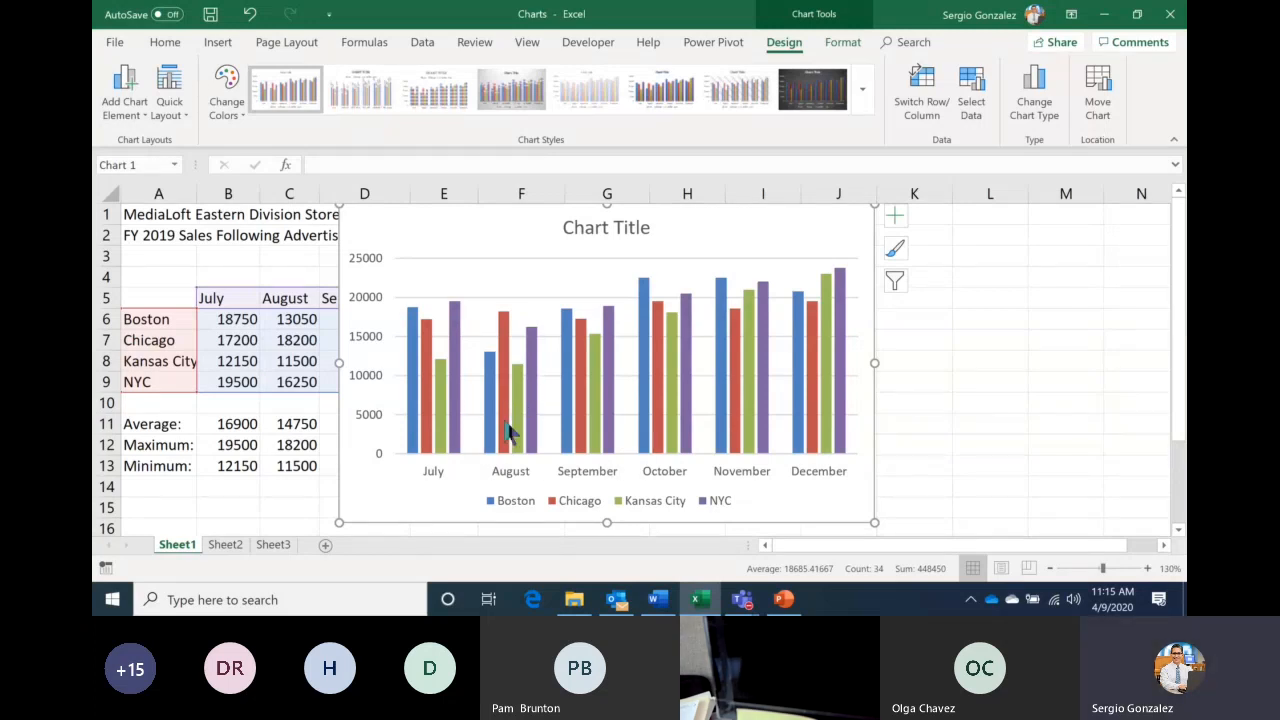
pyautogui.moveTo(507, 430)
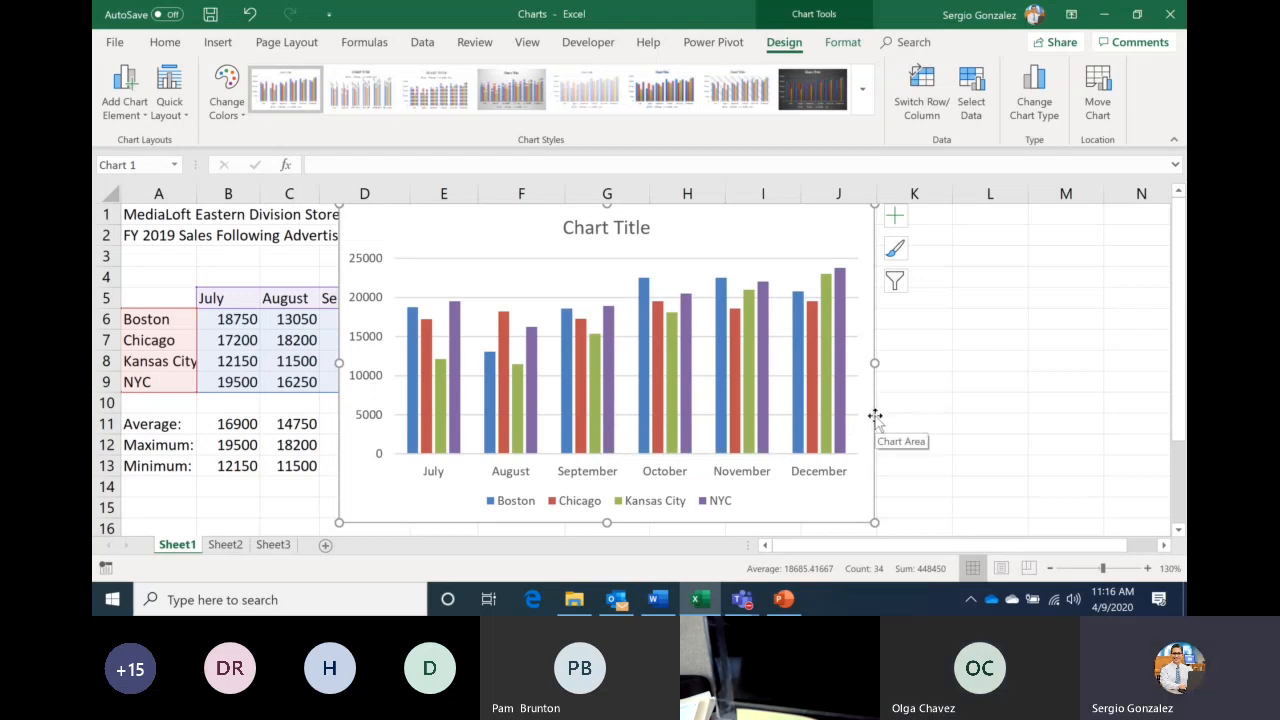
# Delete the clustered column chart and deselect its source data by moving to the empty cell J11
pyautogui.press('Escape')
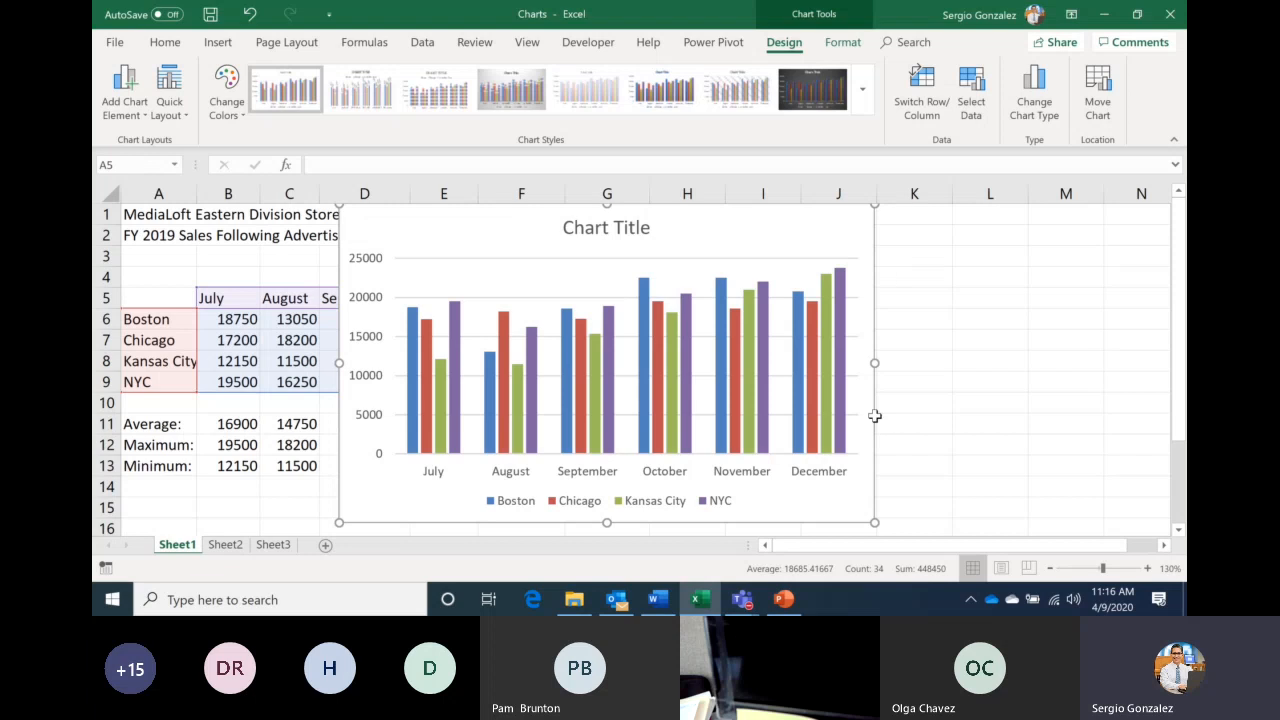
pyautogui.press('Delete')
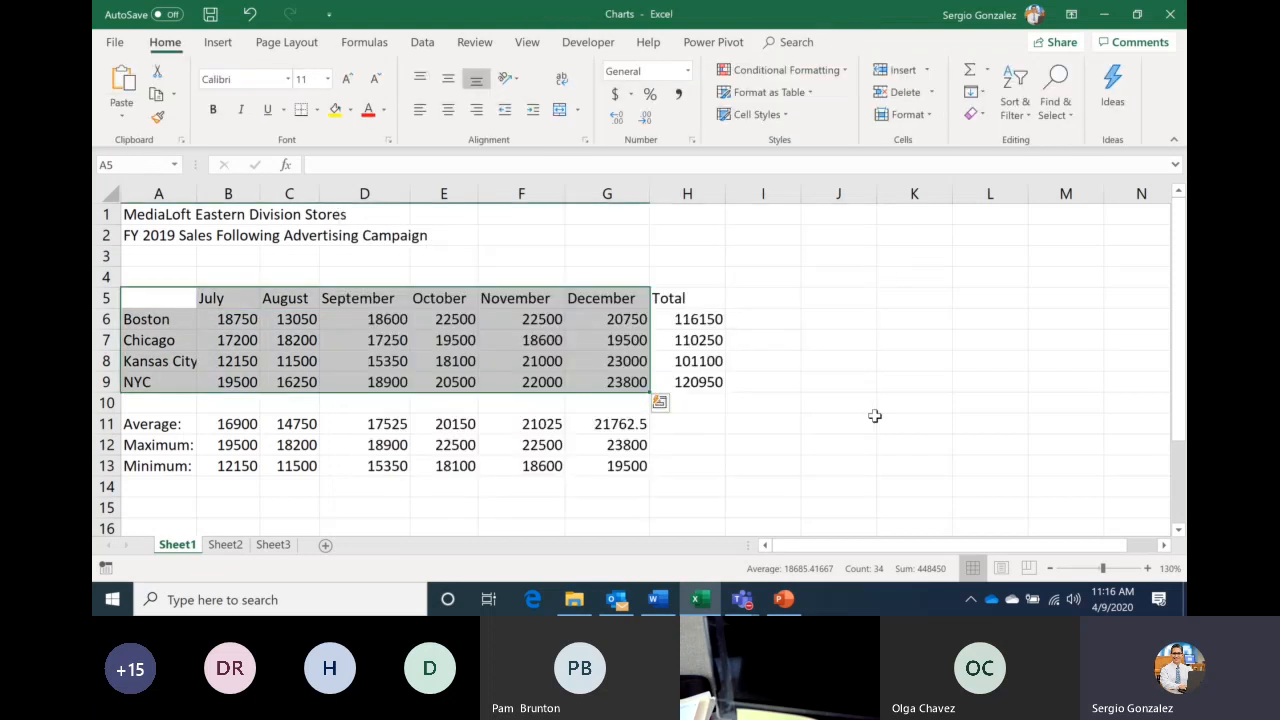
pyautogui.press('Down')
pyautogui.press('Down')
pyautogui.press('Down')
pyautogui.press('Down')
pyautogui.press('Down')
pyautogui.press('Down')
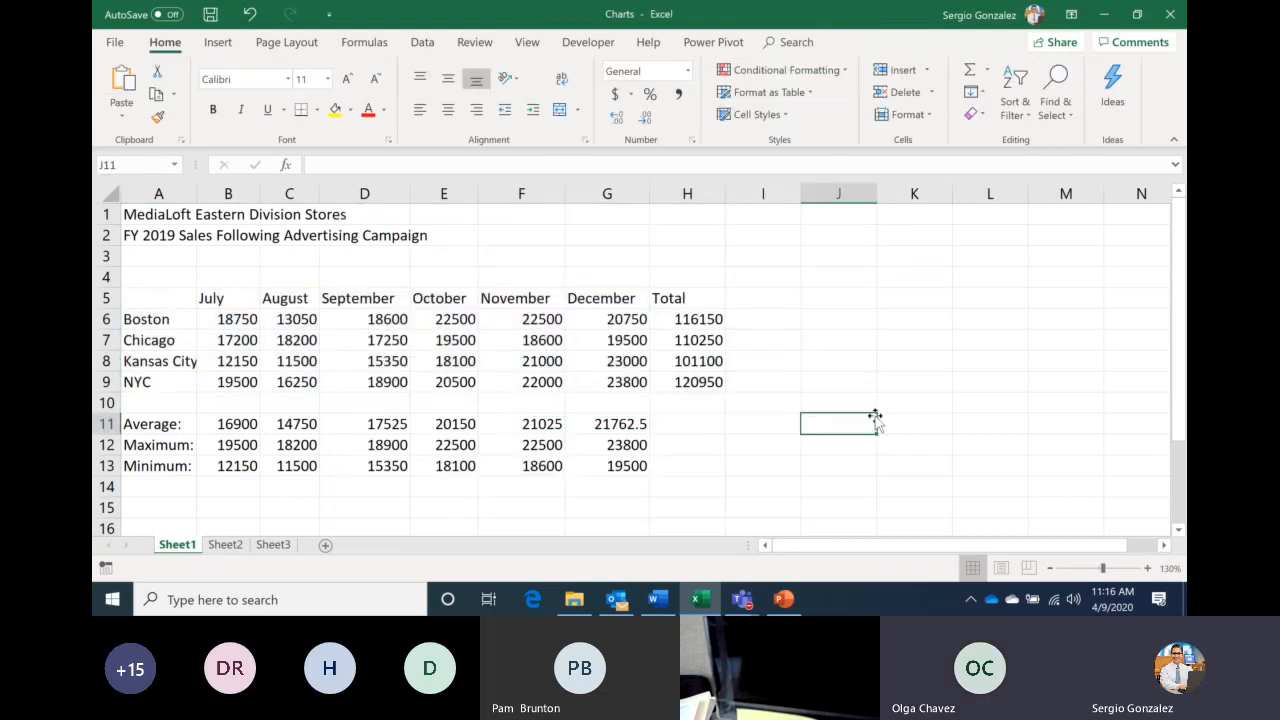
# Reselect range A5:G9 as the chart source, starting from cell A5 and leaving out the totals
pyautogui.press('Up')
pyautogui.press('Up')
pyautogui.press('Up')
pyautogui.press('Up')
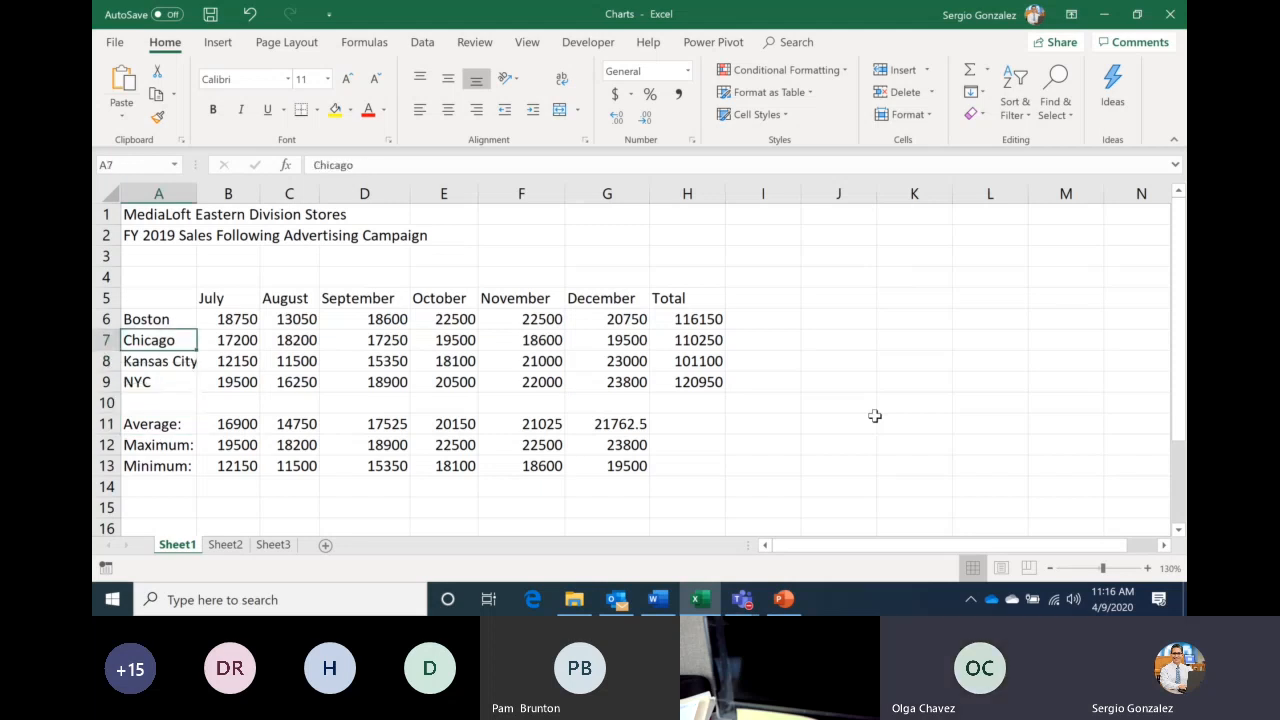
pyautogui.press('Up')
pyautogui.press('Up')
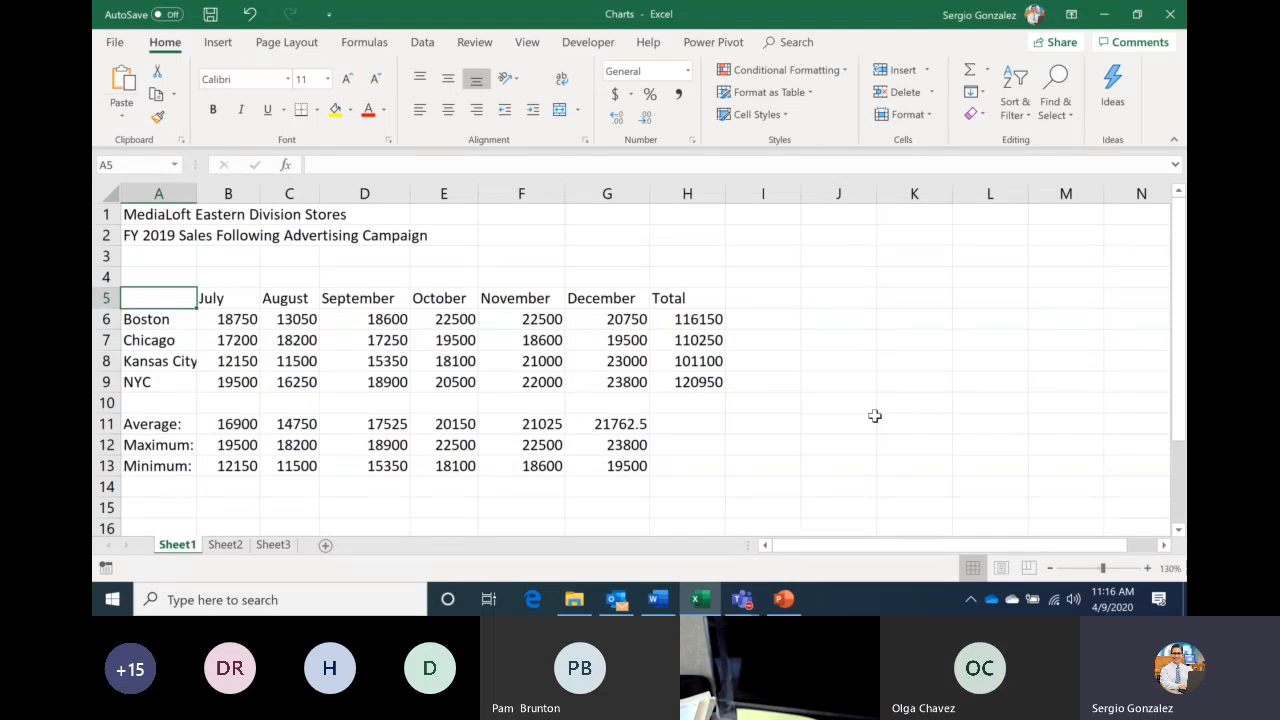
pyautogui.hotkey('shift', 'Right')
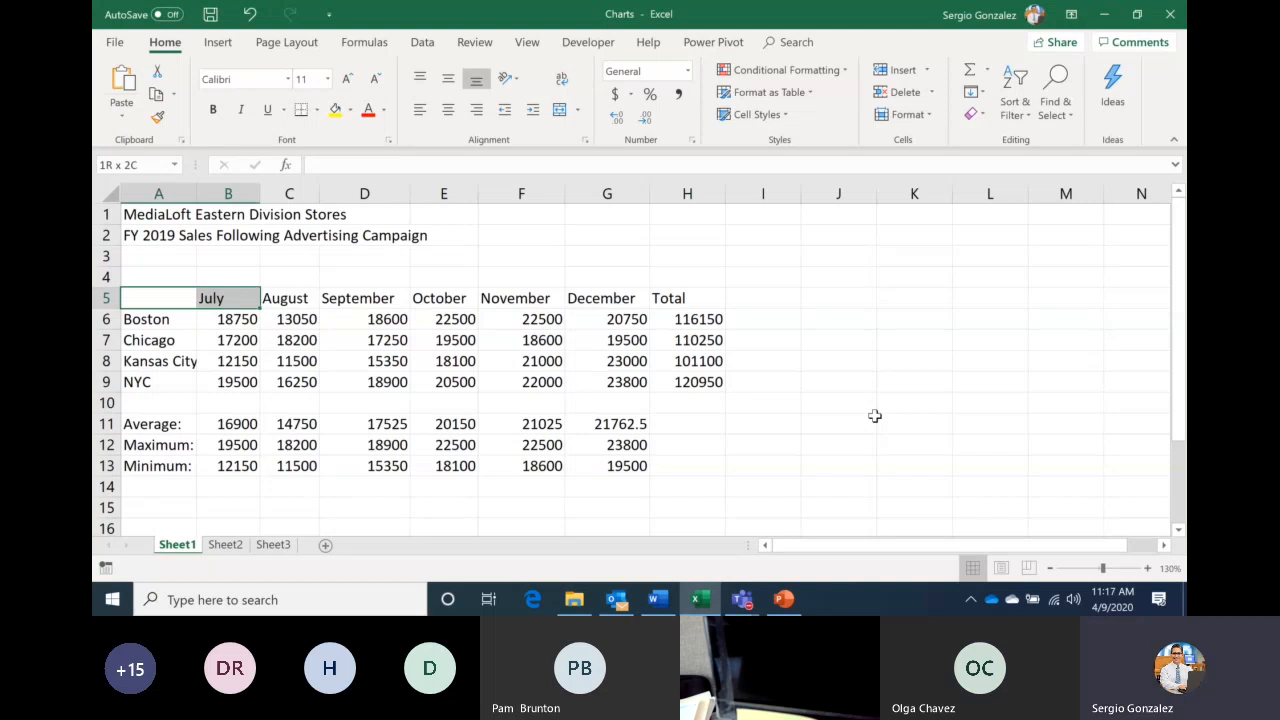
pyautogui.hotkey('shift', 'Right')
pyautogui.hotkey('shift', 'Right')
pyautogui.hotkey('shift', 'Right')
pyautogui.hotkey('shift', 'Right')
pyautogui.hotkey('shift', 'Right')
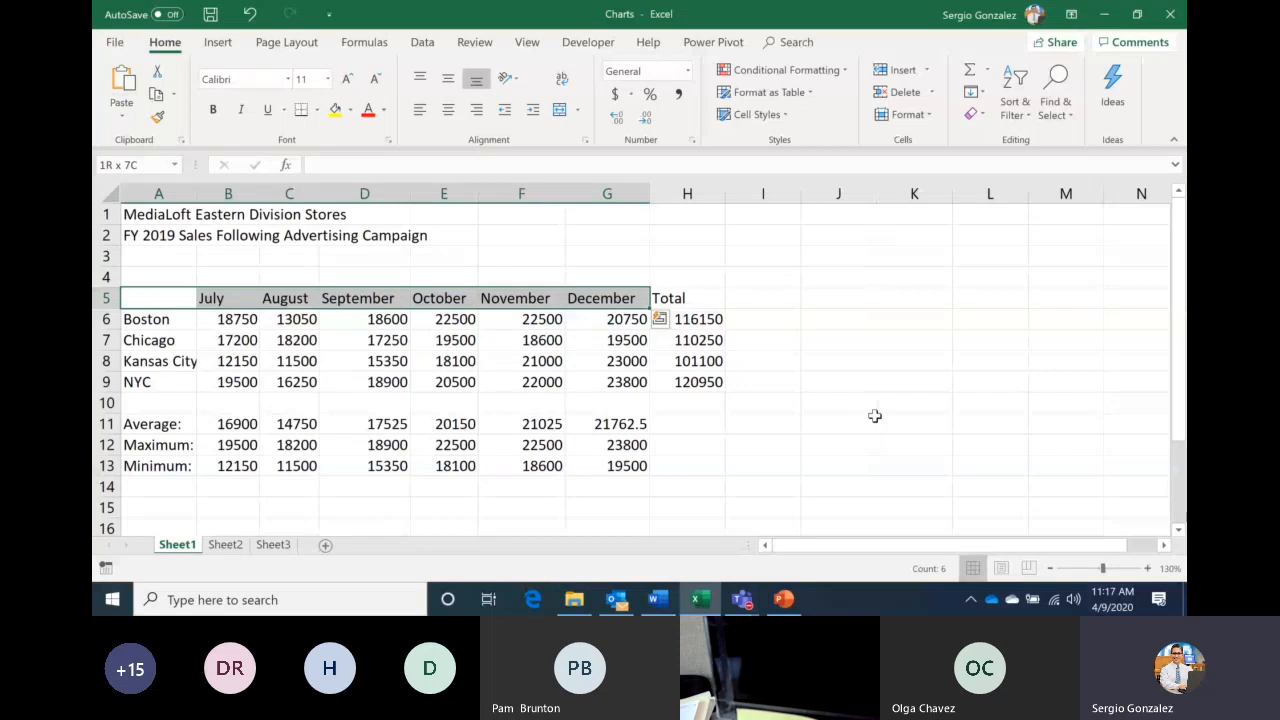
pyautogui.hotkey('shift', 'Down')
pyautogui.hotkey('shift', 'Down')
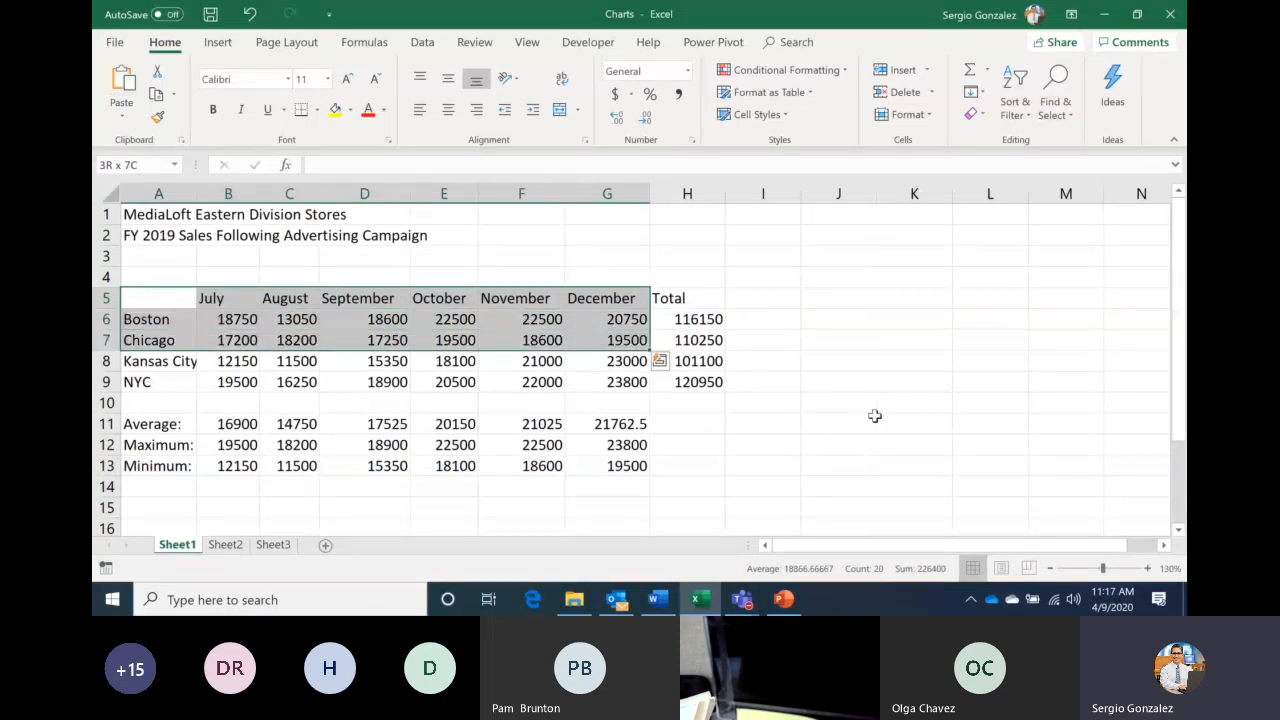
pyautogui.hotkey('shift', 'Down')
pyautogui.hotkey('shift', 'Down')
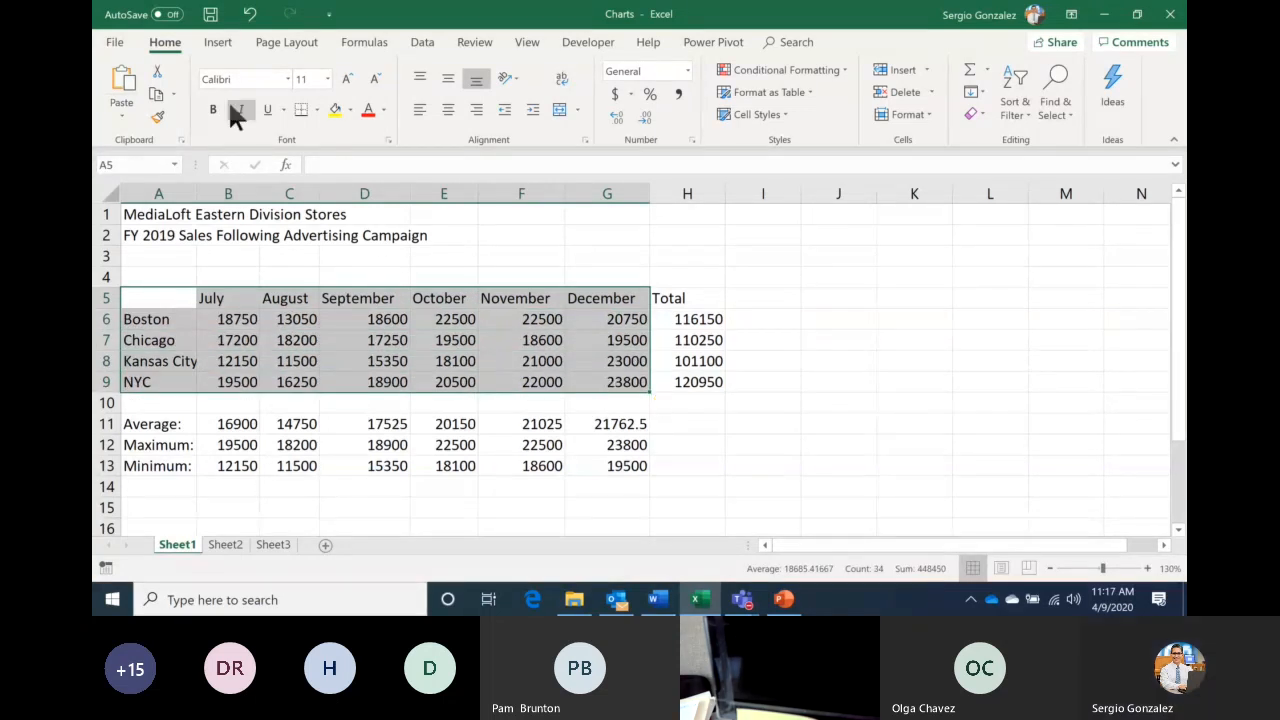
# Insert the recommended Clustered Column chart from the selected range A5:G9
pyautogui.click(218, 45)
pyautogui.click(431, 100)
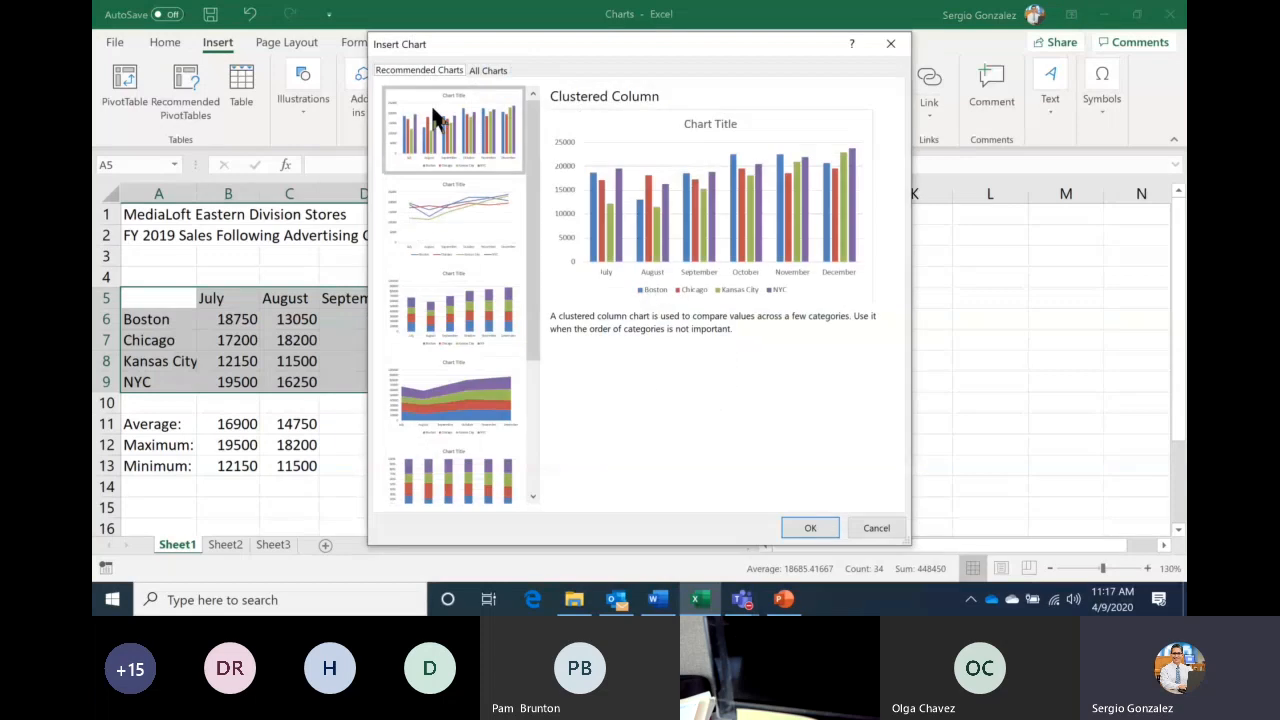
pyautogui.click(811, 525)
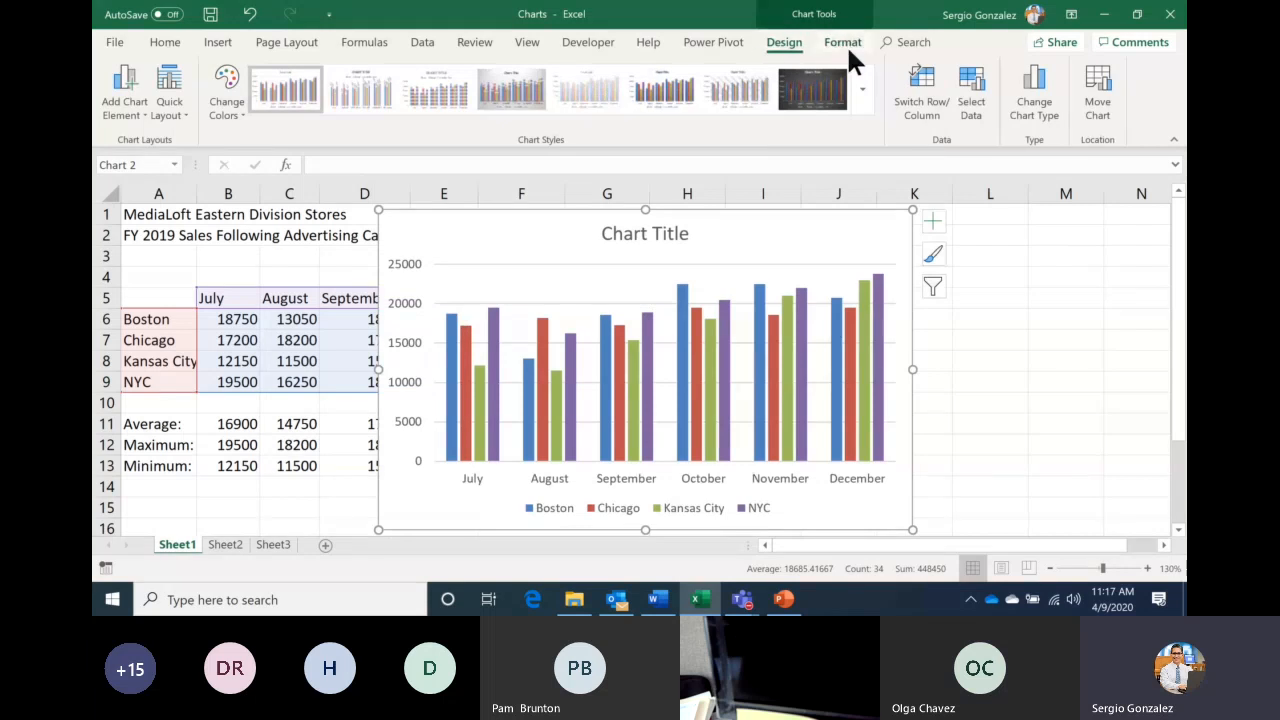
# Look over the chart's formatting and design commands, and deselect the chart by selecting cell L10
pyautogui.click(847, 45)
pyautogui.click(785, 45)
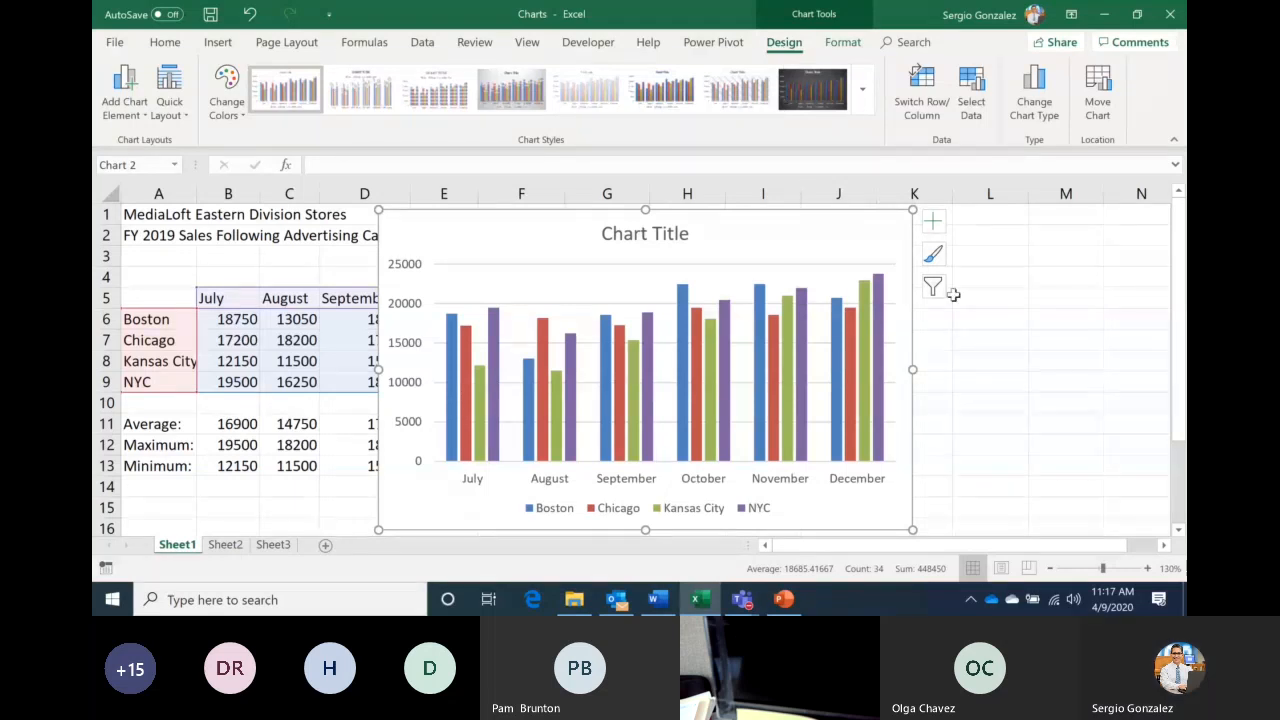
pyautogui.click(1007, 395)
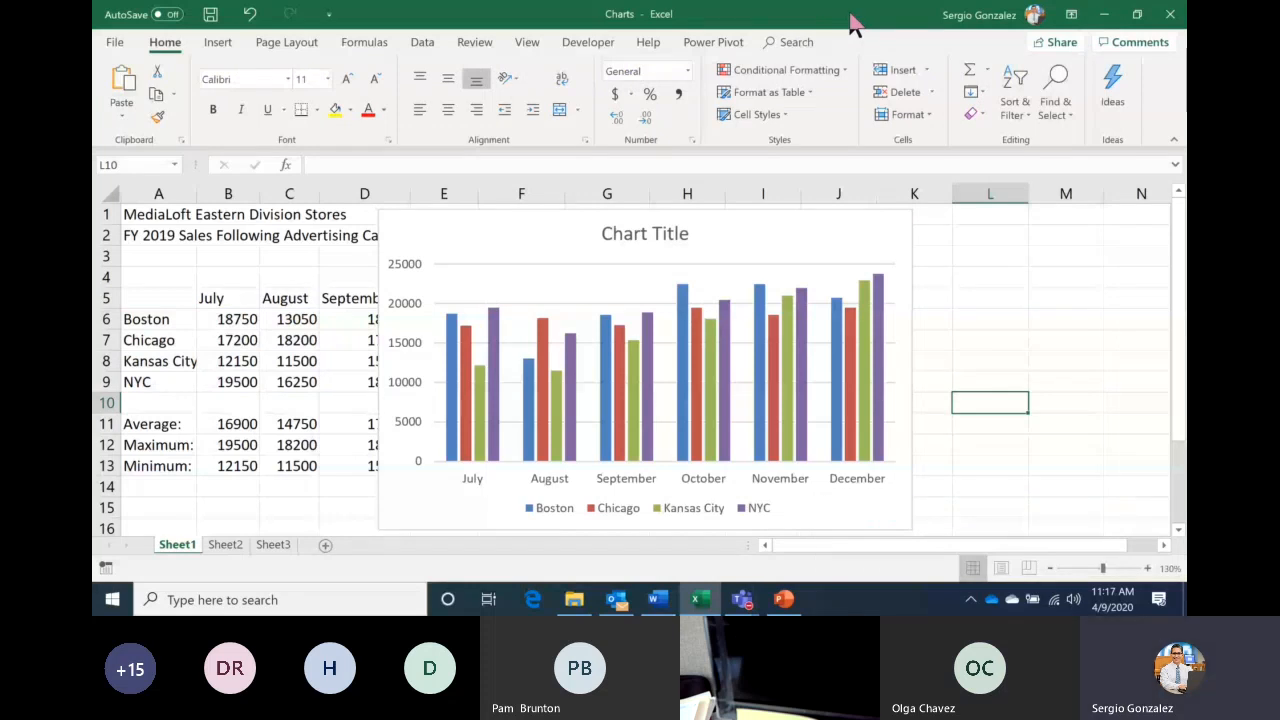
# Reselect the clustered column chart, move it slightly down and to the right on the worksheet, and delete it
pyautogui.click(906, 222)
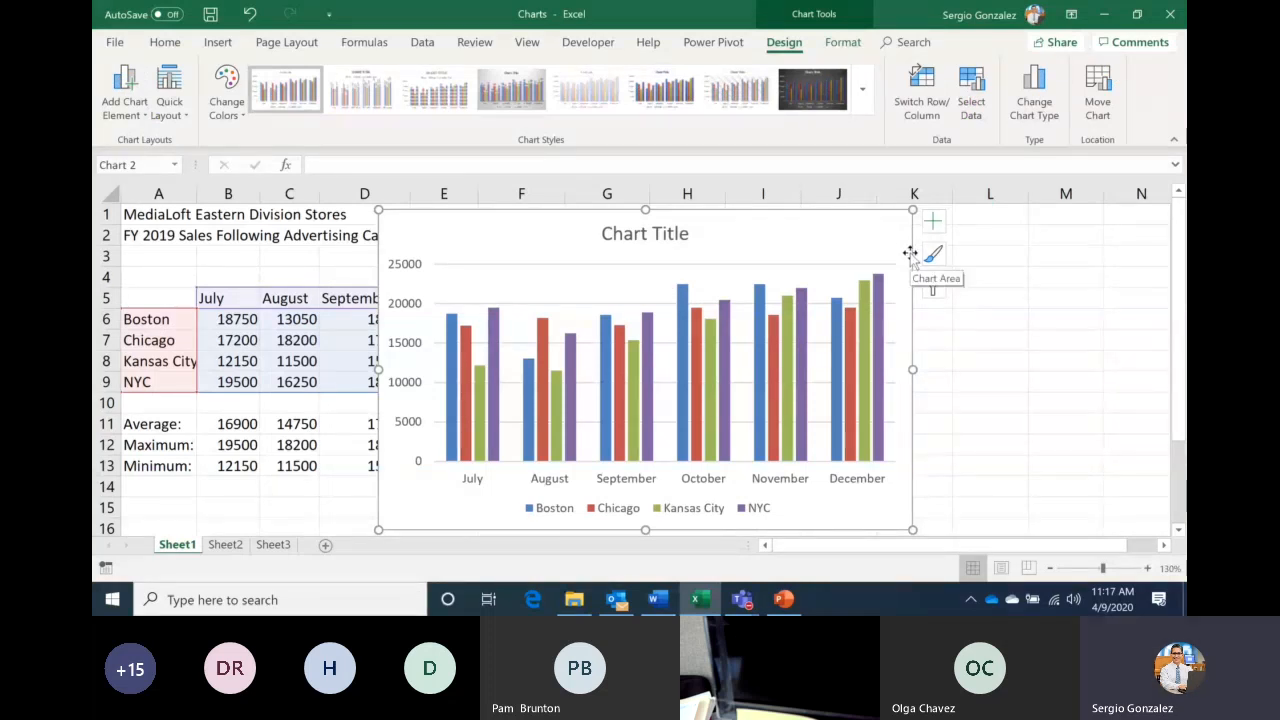
pyautogui.moveTo(911, 252)
pyautogui.mouseDown()
pyautogui.moveTo(1014, 374)
pyautogui.moveTo(974, 277)
pyautogui.moveTo(948, 337)
pyautogui.moveTo(960, 251)
pyautogui.moveTo(971, 276)
pyautogui.mouseUp()
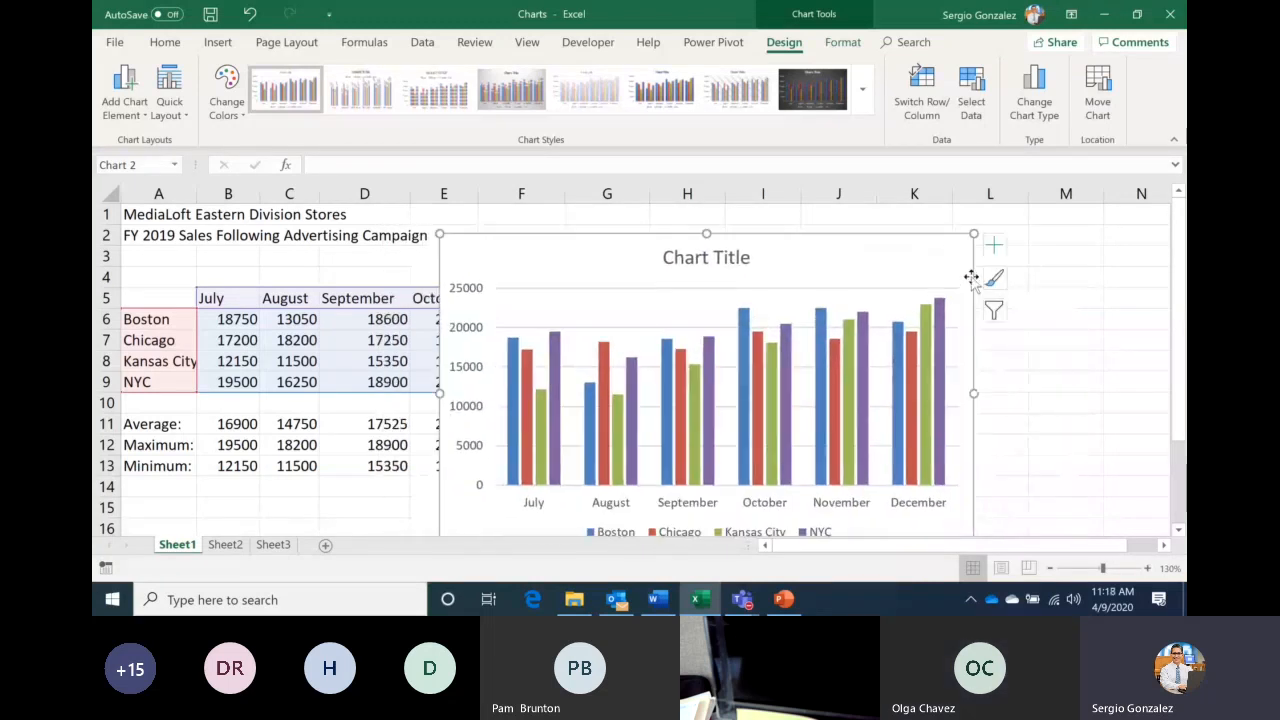
pyautogui.press('Delete')
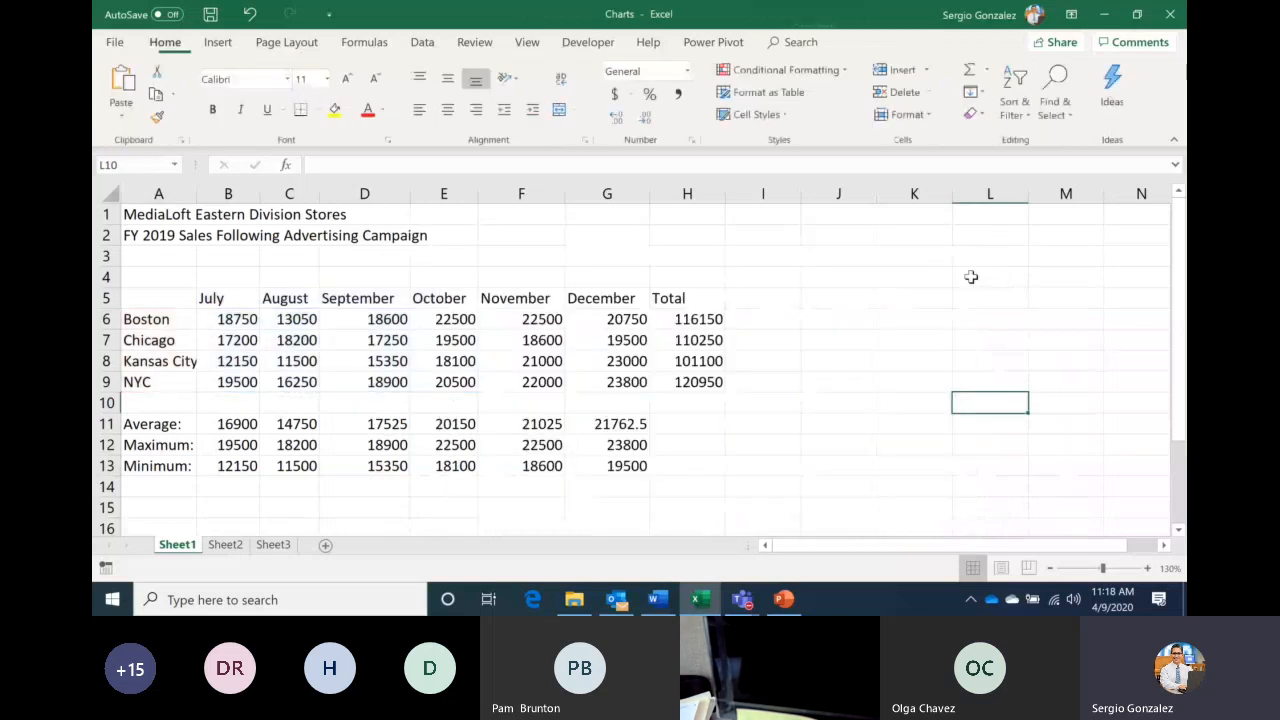
# Switch to the Microsoft Teams meeting to look through the participant list, and return to the Excel workbook
pyautogui.moveTo(741, 599)
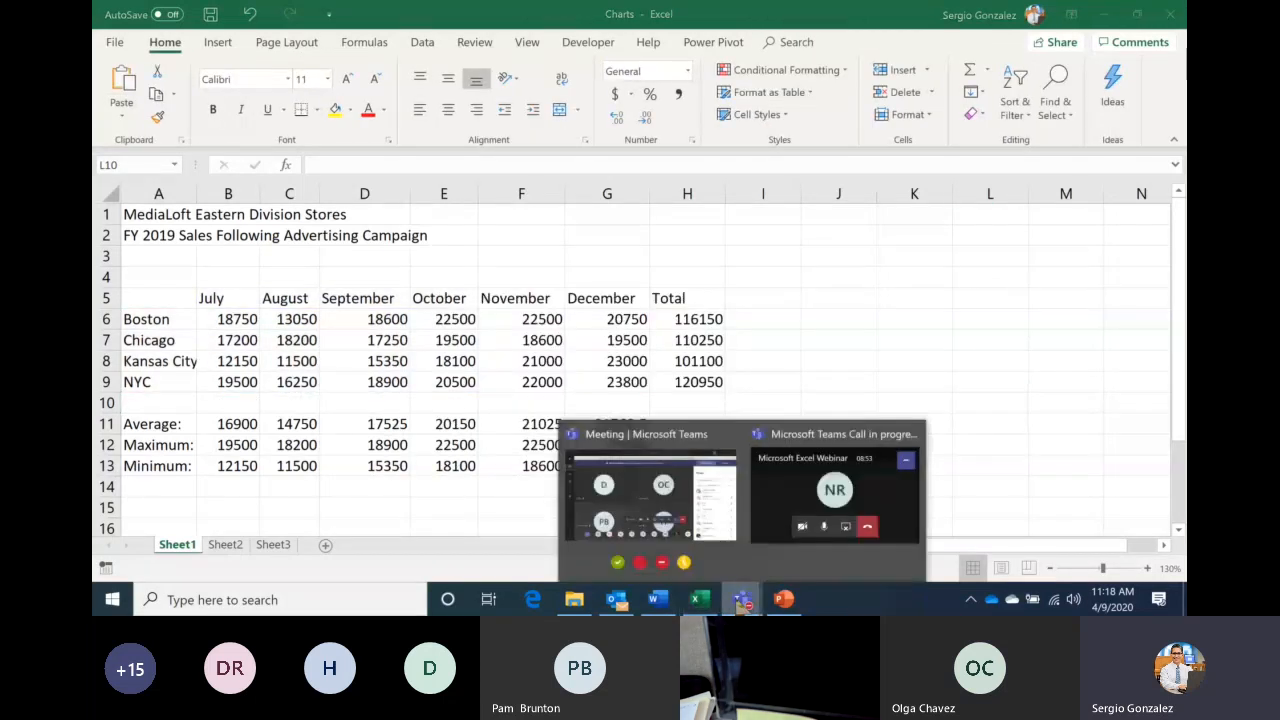
pyautogui.click(669, 506)
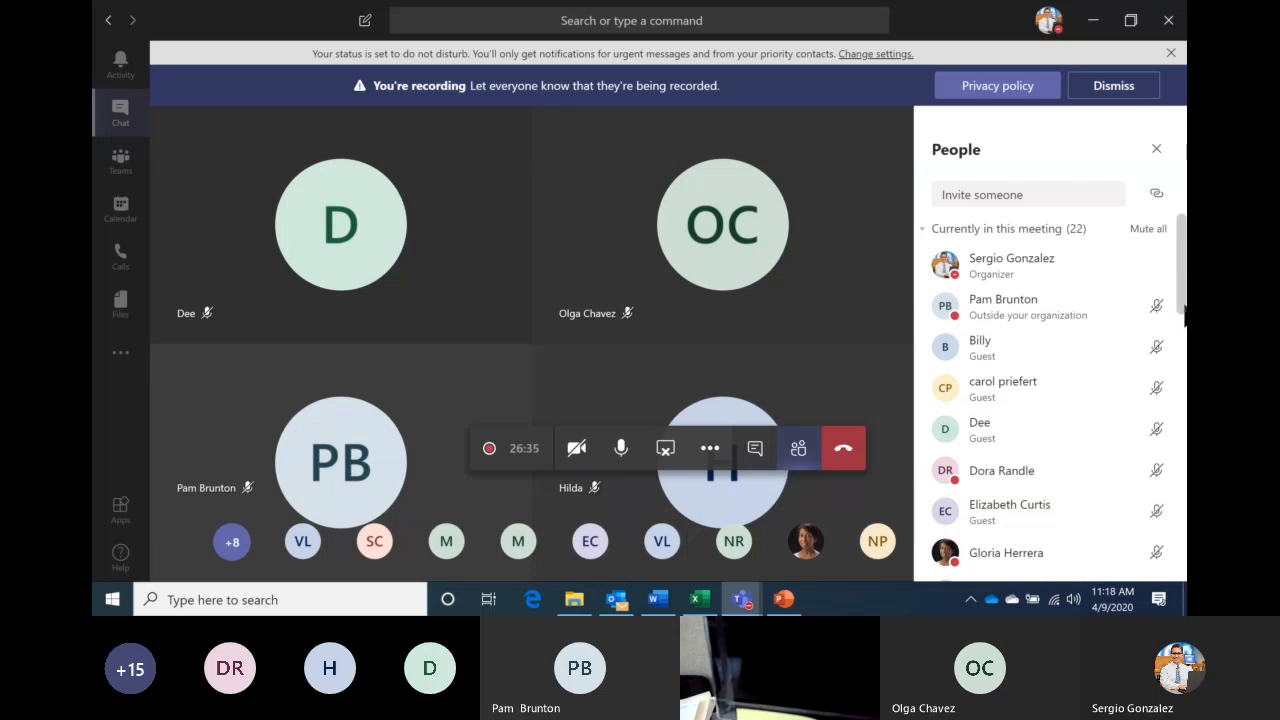
pyautogui.scroll(-1, 1184, 312)
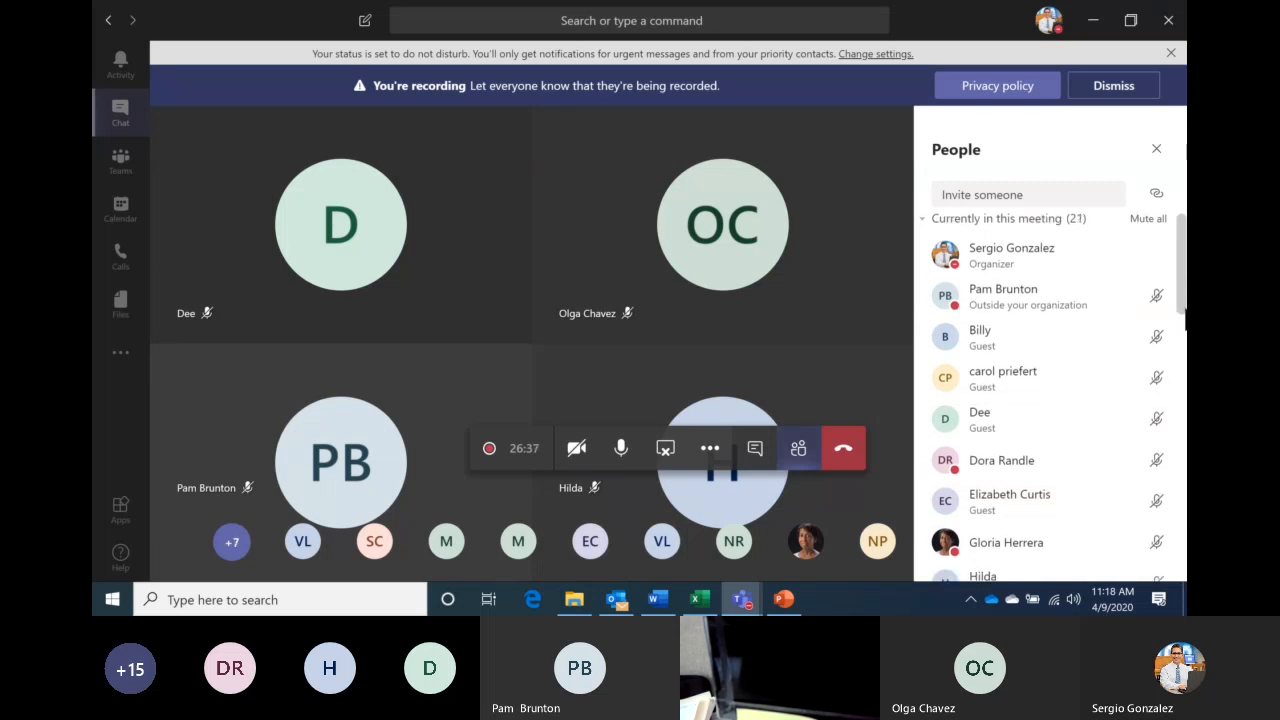
pyautogui.scroll(-10, 1186, 312)
pyautogui.scroll(-5, 1186, 300)
pyautogui.scroll(6, 1185, 450)
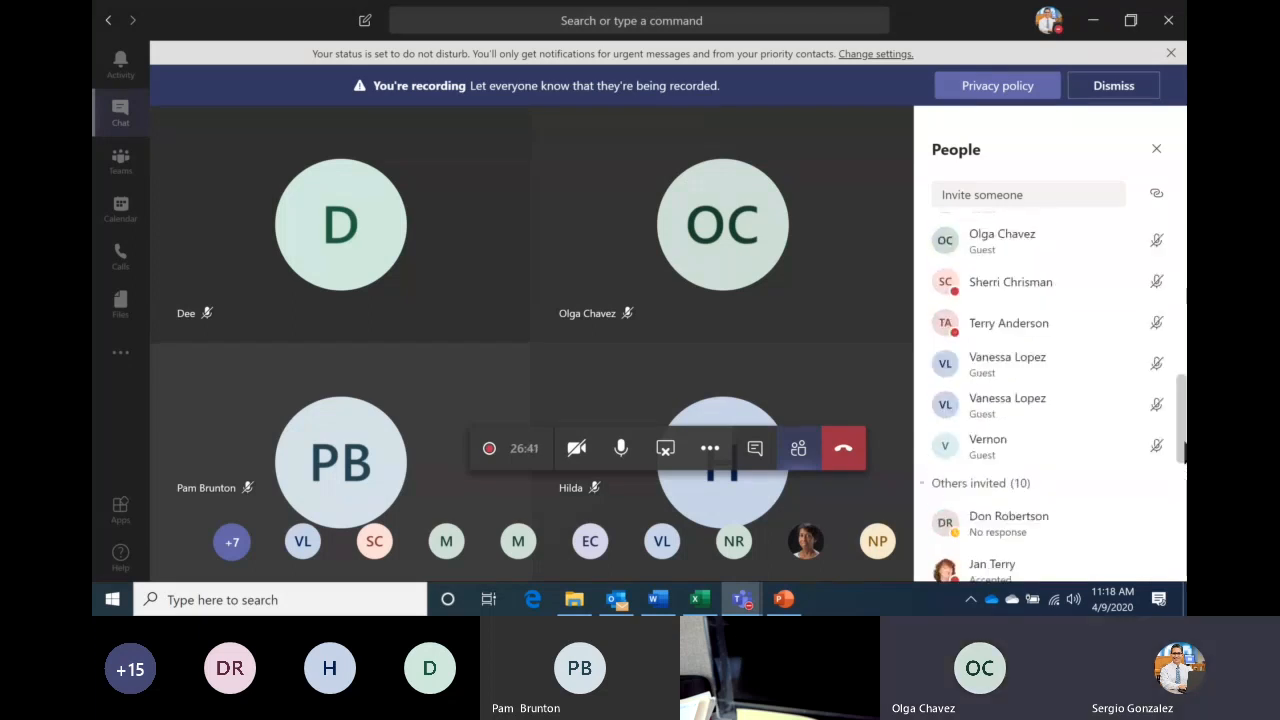
pyautogui.scroll(8, 1185, 450)
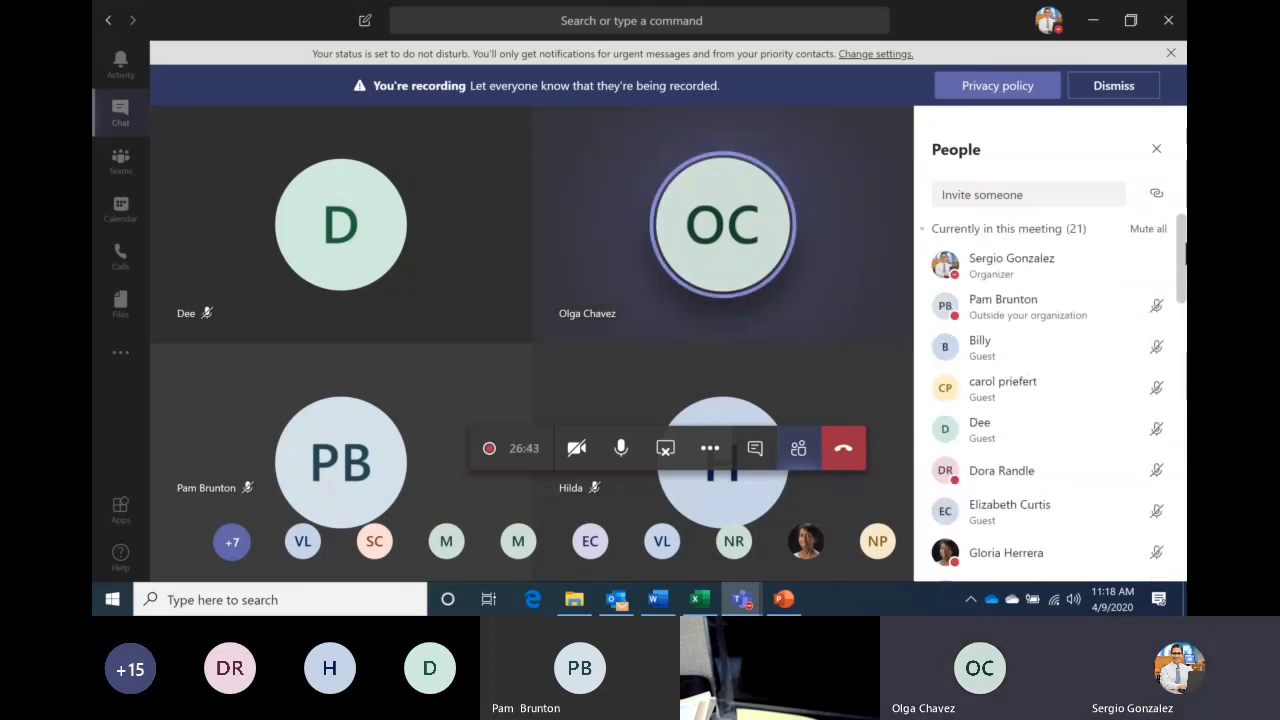
pyautogui.moveTo(741, 599)
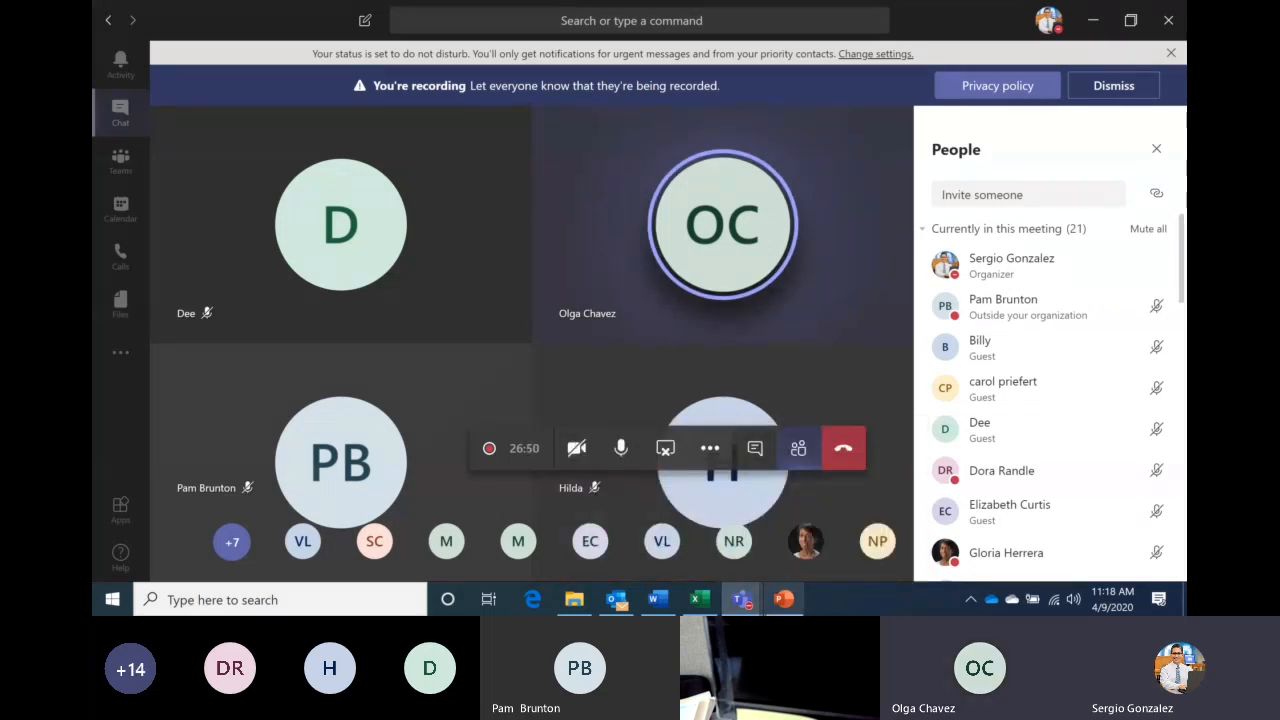
pyautogui.click(700, 599)
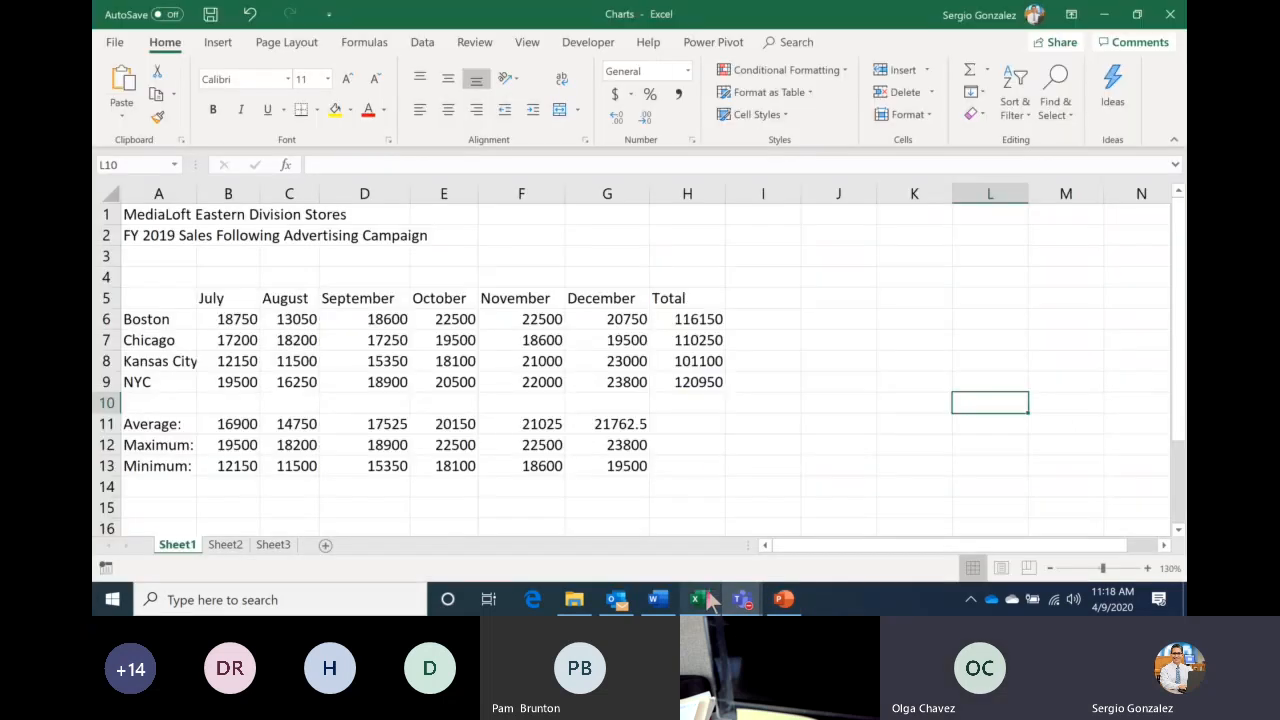
# Restore the deleted clustered column chart, move it down and to the left, and delete it again
pyautogui.hotkey('ctrl', 'z')
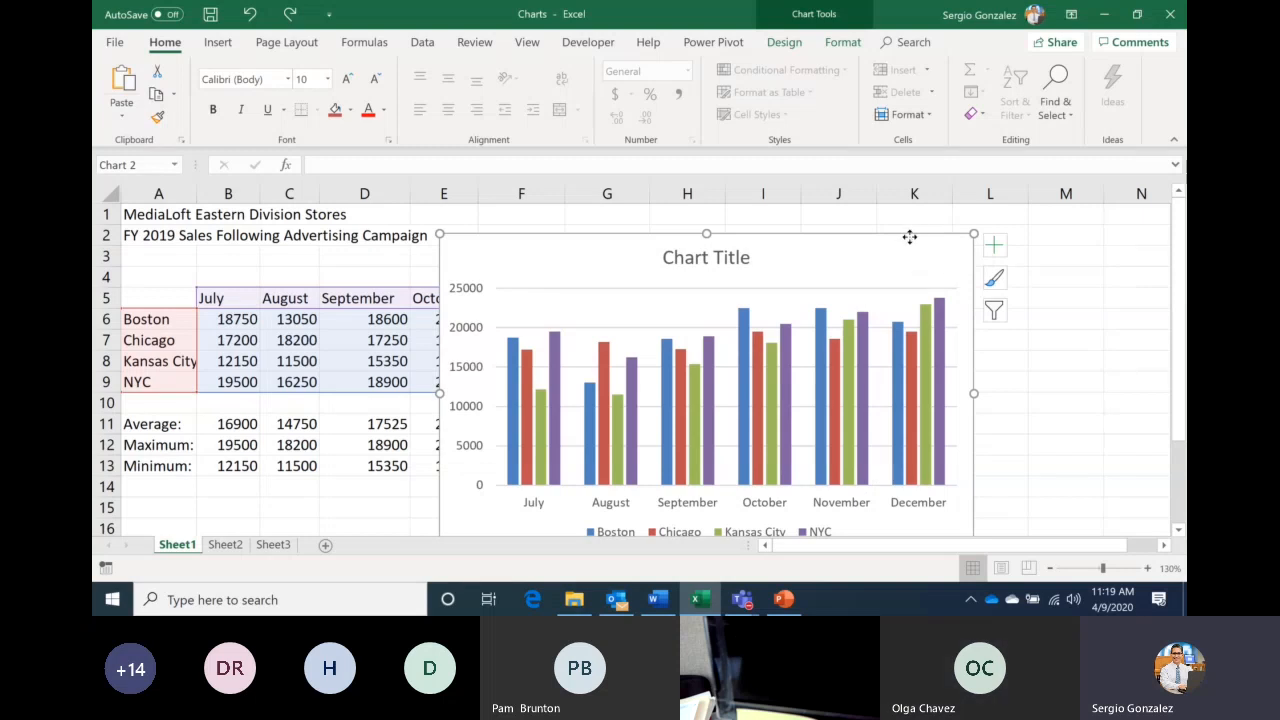
pyautogui.moveTo(909, 237)
pyautogui.mouseDown()
pyautogui.moveTo(908, 320)
pyautogui.moveTo(789, 309)
pyautogui.moveTo(916, 333)
pyautogui.moveTo(791, 314)
pyautogui.moveTo(920, 277)
pyautogui.moveTo(814, 286)
pyautogui.moveTo(856, 335)
pyautogui.moveTo(937, 274)
pyautogui.moveTo(920, 300)
pyautogui.moveTo(867, 262)
pyautogui.mouseUp()
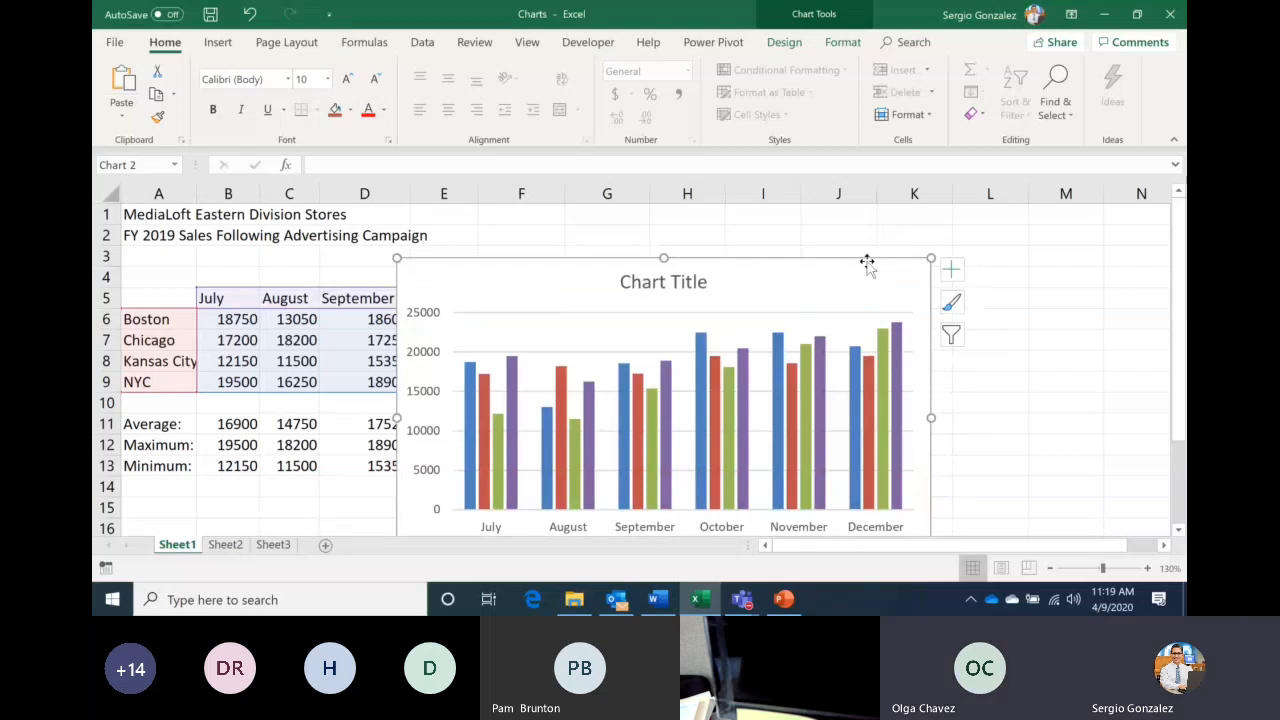
pyautogui.press('Delete')
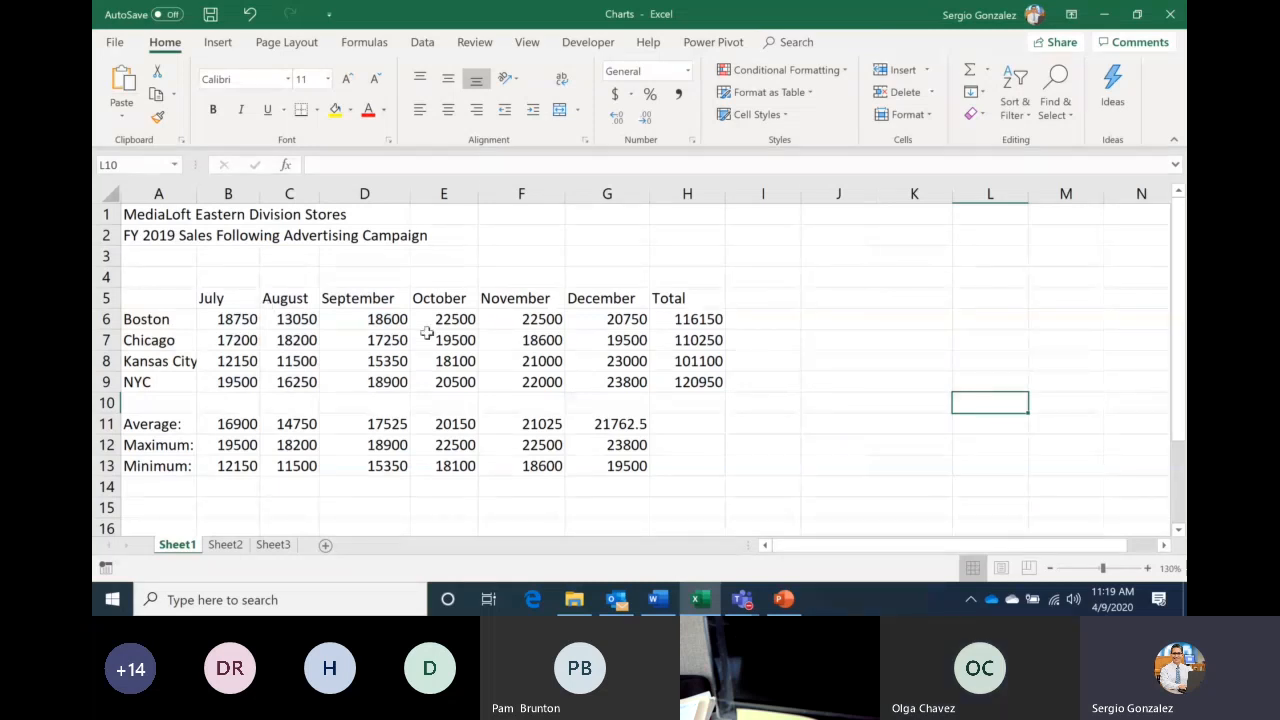
# Select range A5:H13, including the Total column and the Average, Maximum and Minimum rows
pyautogui.click(170, 298)
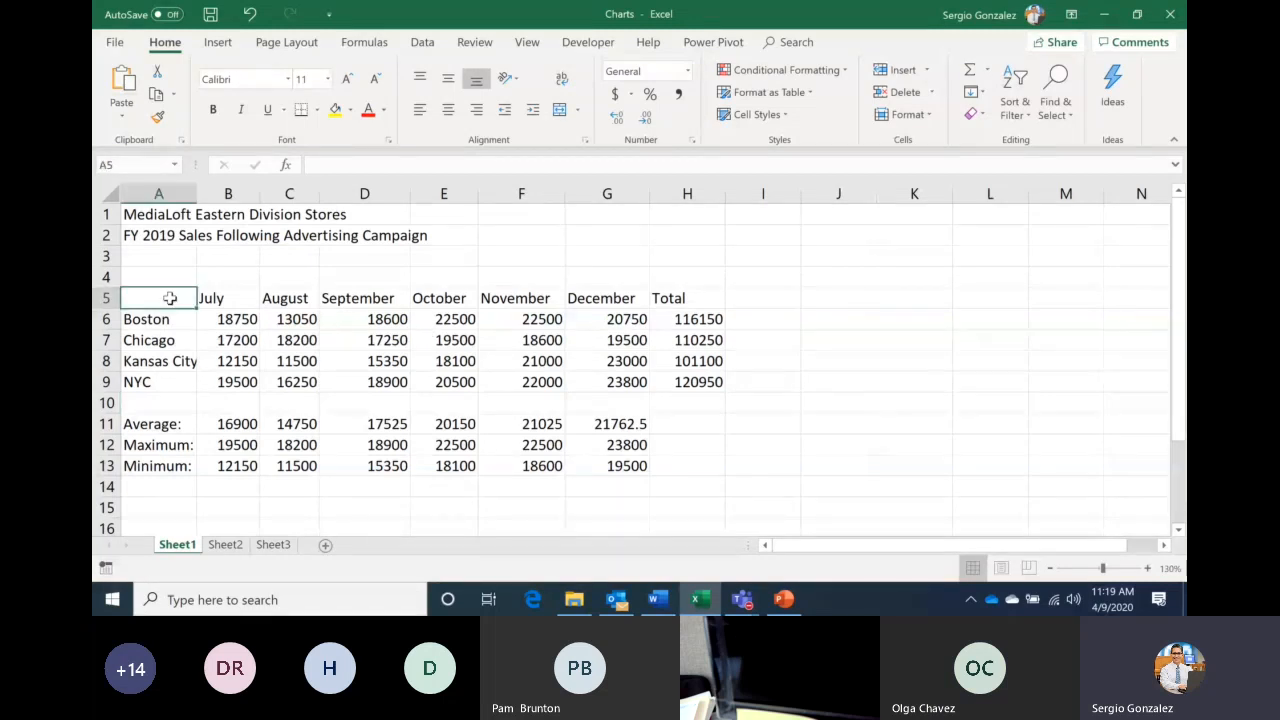
pyautogui.hotkey('shift', 'Right')
pyautogui.hotkey('shift', 'Right')
pyautogui.hotkey('shift', 'Right')
pyautogui.hotkey('shift', 'Right')
pyautogui.hotkey('shift', 'Right')
pyautogui.hotkey('shift', 'Right')
pyautogui.hotkey('shift', 'Right')
pyautogui.hotkey('shift', 'Down')
pyautogui.hotkey('shift', 'Down')
pyautogui.hotkey('shift', 'Down')
pyautogui.hotkey('shift', 'Down')
pyautogui.hotkey('shift', 'Down')
pyautogui.hotkey('shift', 'Down')
pyautogui.hotkey('shift', 'Down')
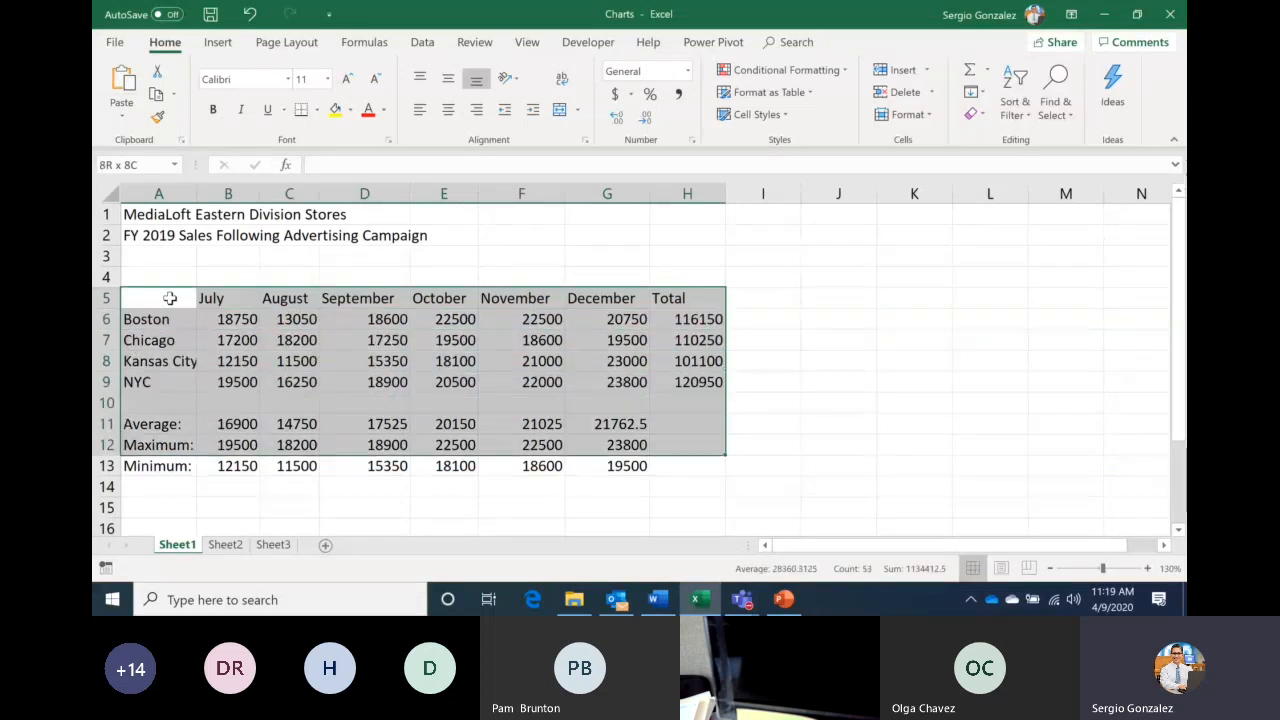
pyautogui.hotkey('shift', 'Down')
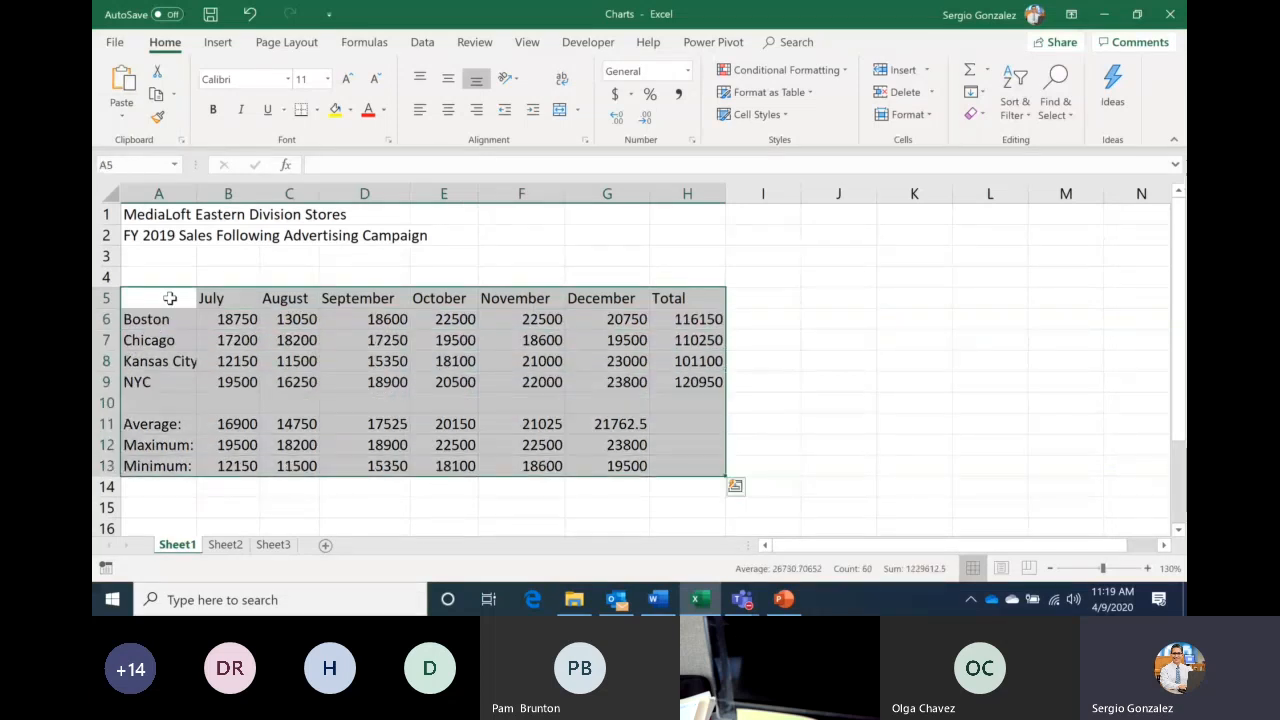
# Insert the recommended Clustered Column chart from A5:H13 to show the effect of including totals, and undo the insertion
pyautogui.click(217, 42)
pyautogui.click(425, 90)
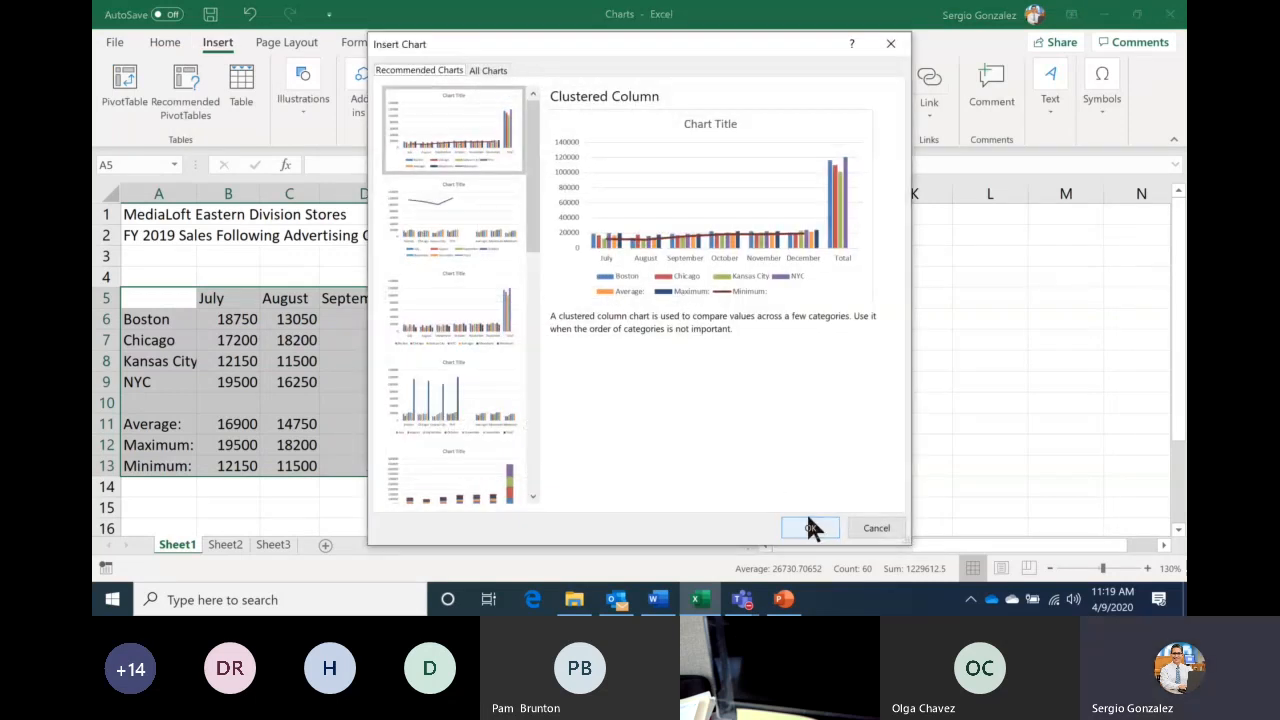
pyautogui.click(810, 528)
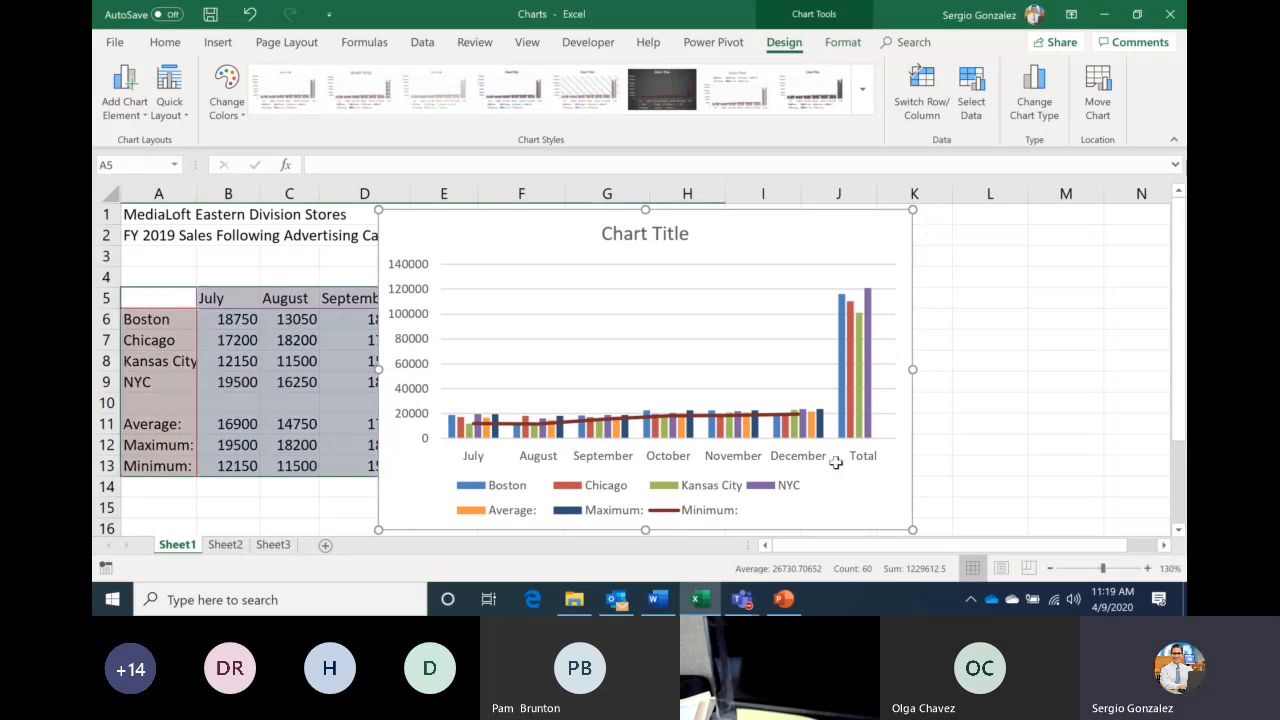
pyautogui.hotkey('ctrl', 'z')
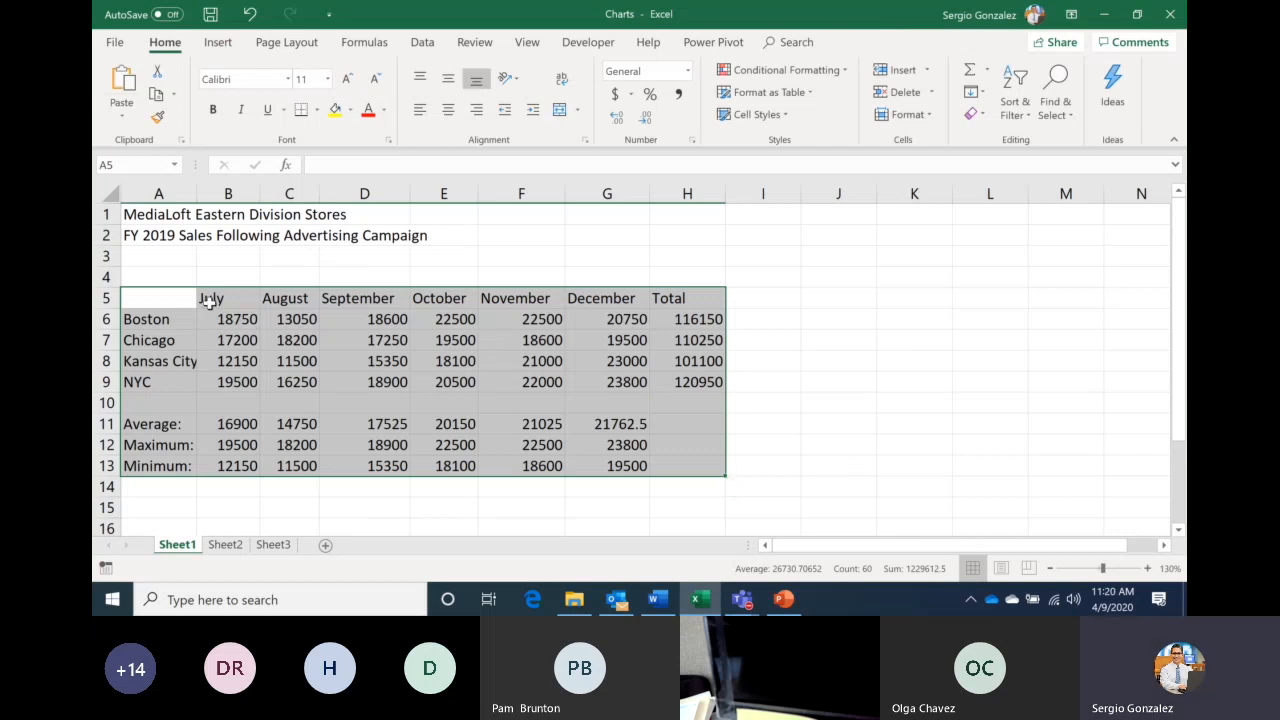
# Insert the recommended Clustered Column chart from B5:G9, leaving out the city names, and delete the chart
pyautogui.moveTo(208, 302); pyautogui.dragTo(450, 382)
pyautogui.moveTo(208, 302); pyautogui.dragTo(615, 384)
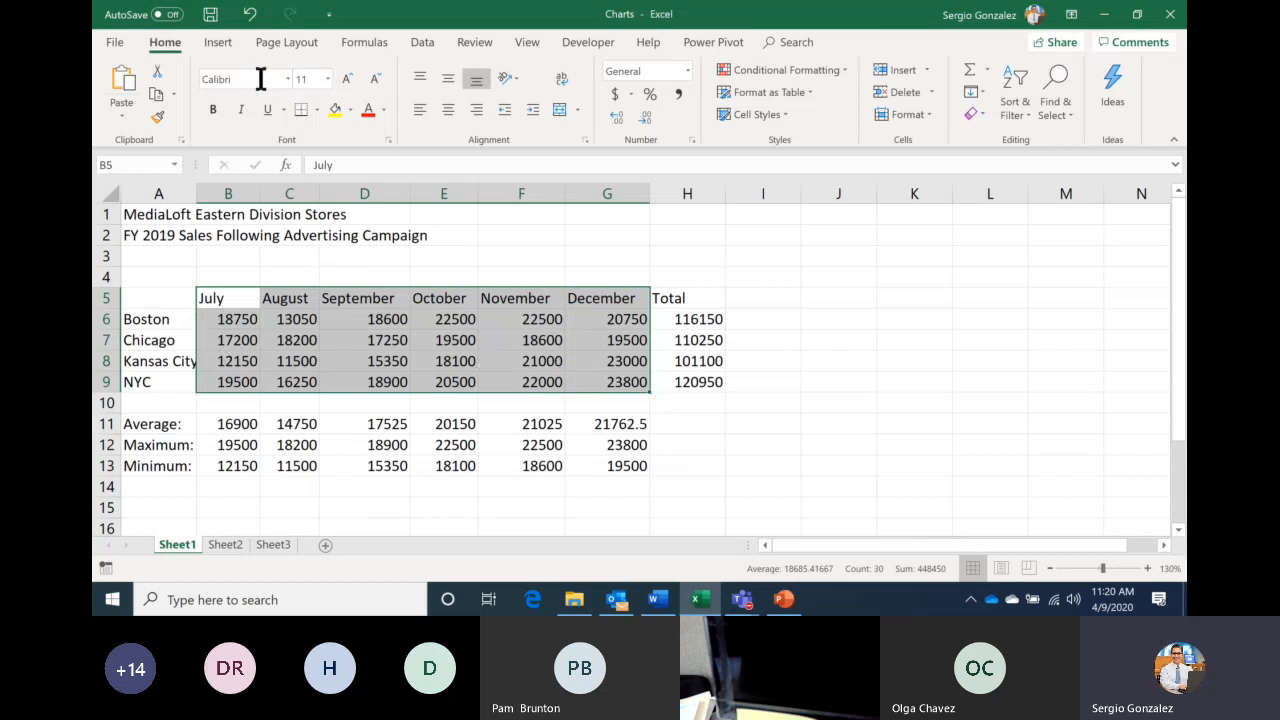
pyautogui.click(226, 48)
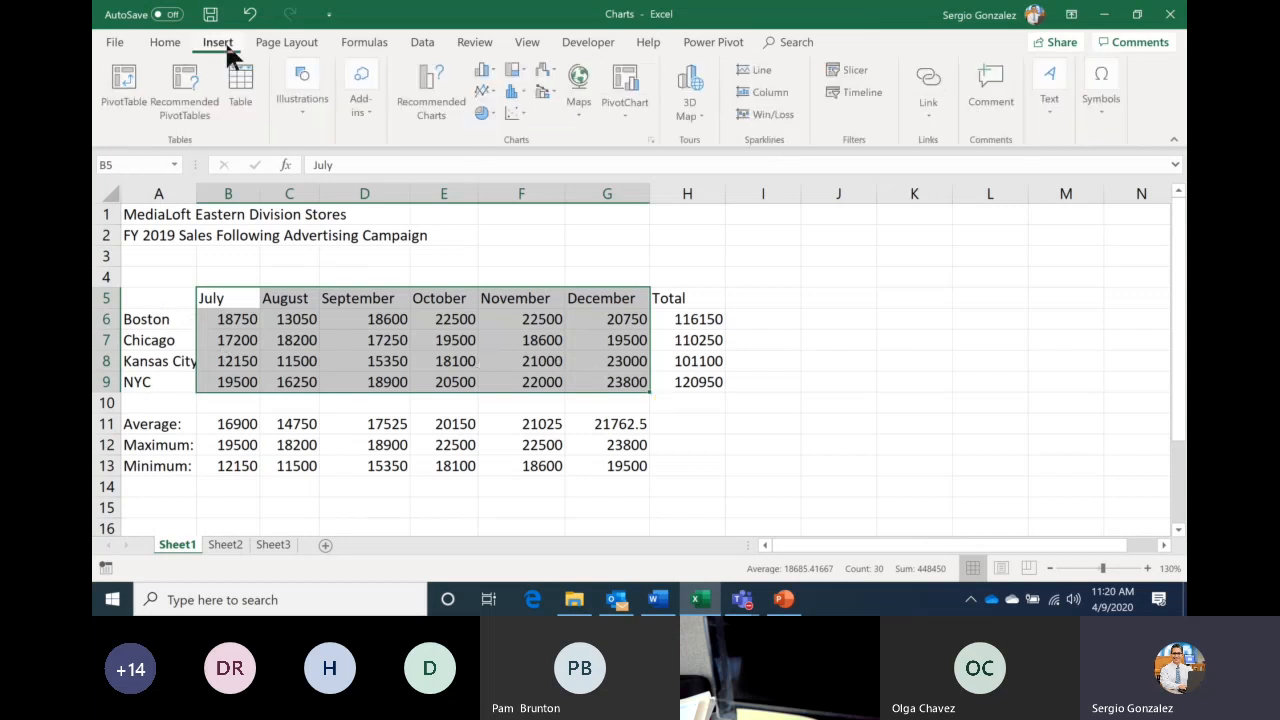
pyautogui.click(428, 84)
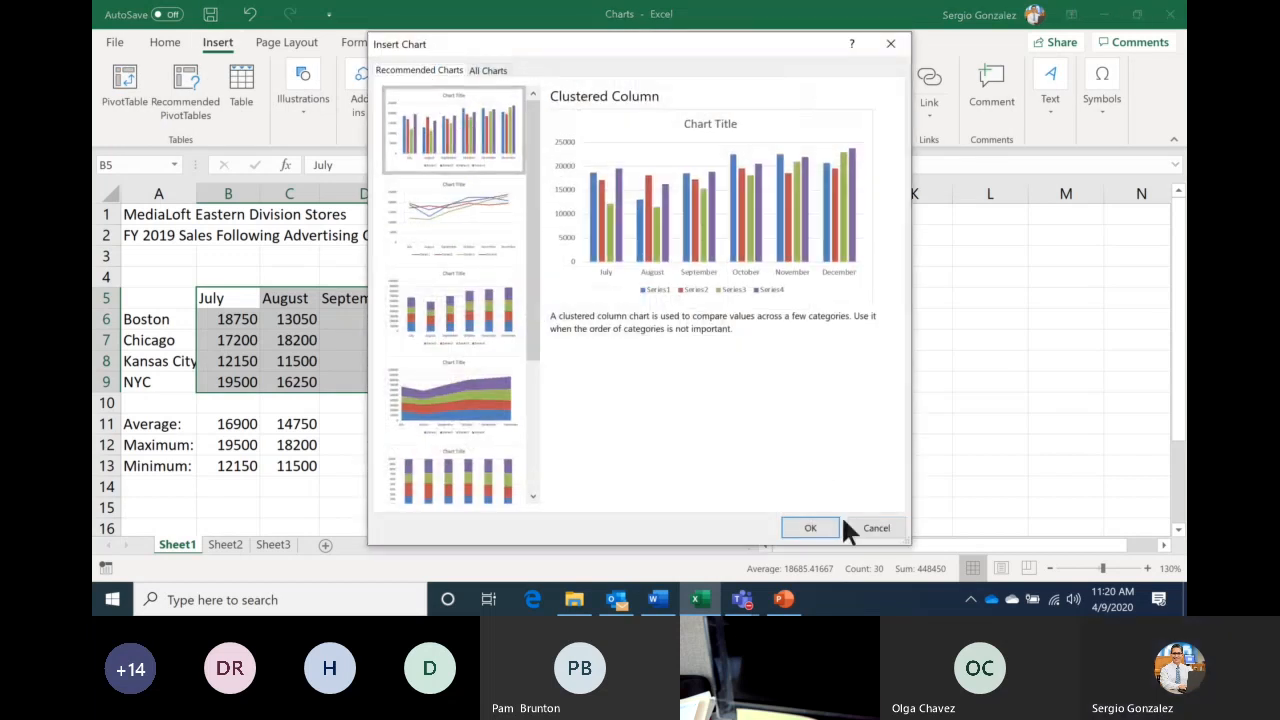
pyautogui.click(818, 528)
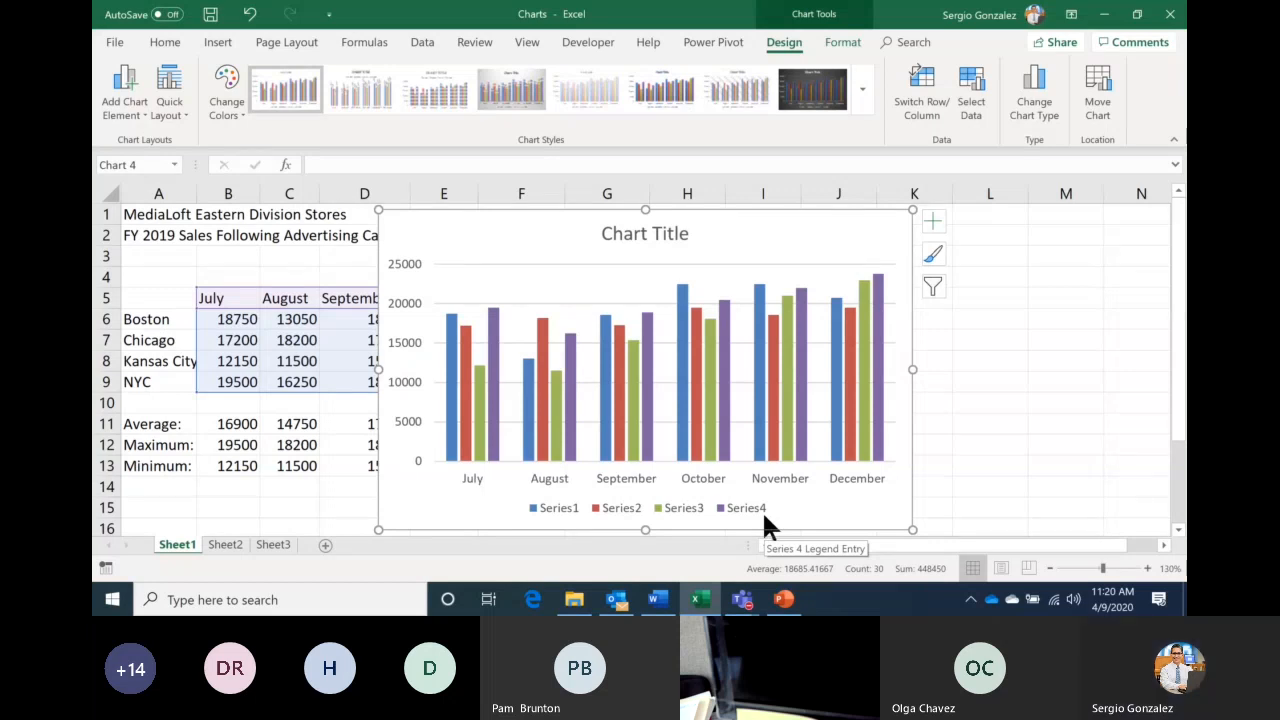
pyautogui.press('Delete')
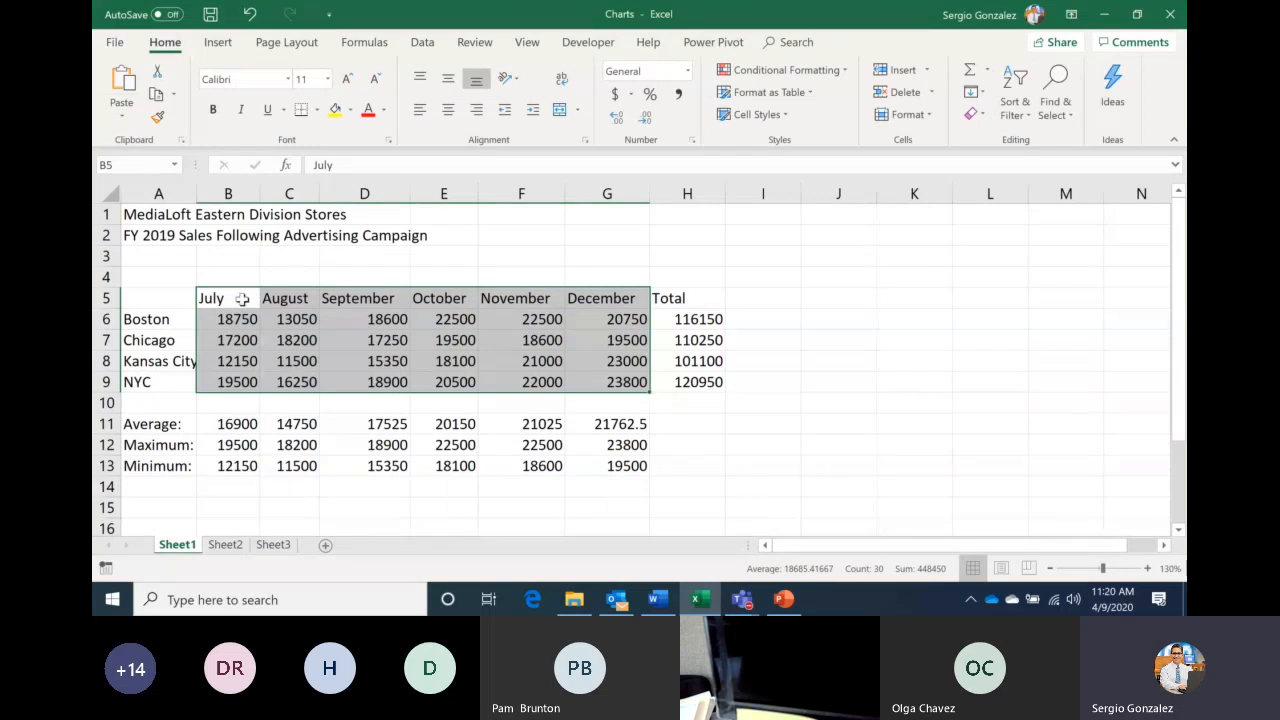
# Insert the recommended Clustered Column chart from B6:G9, leaving out both city names and months, and delete the chart
pyautogui.moveTo(245, 322); pyautogui.dragTo(645, 390)
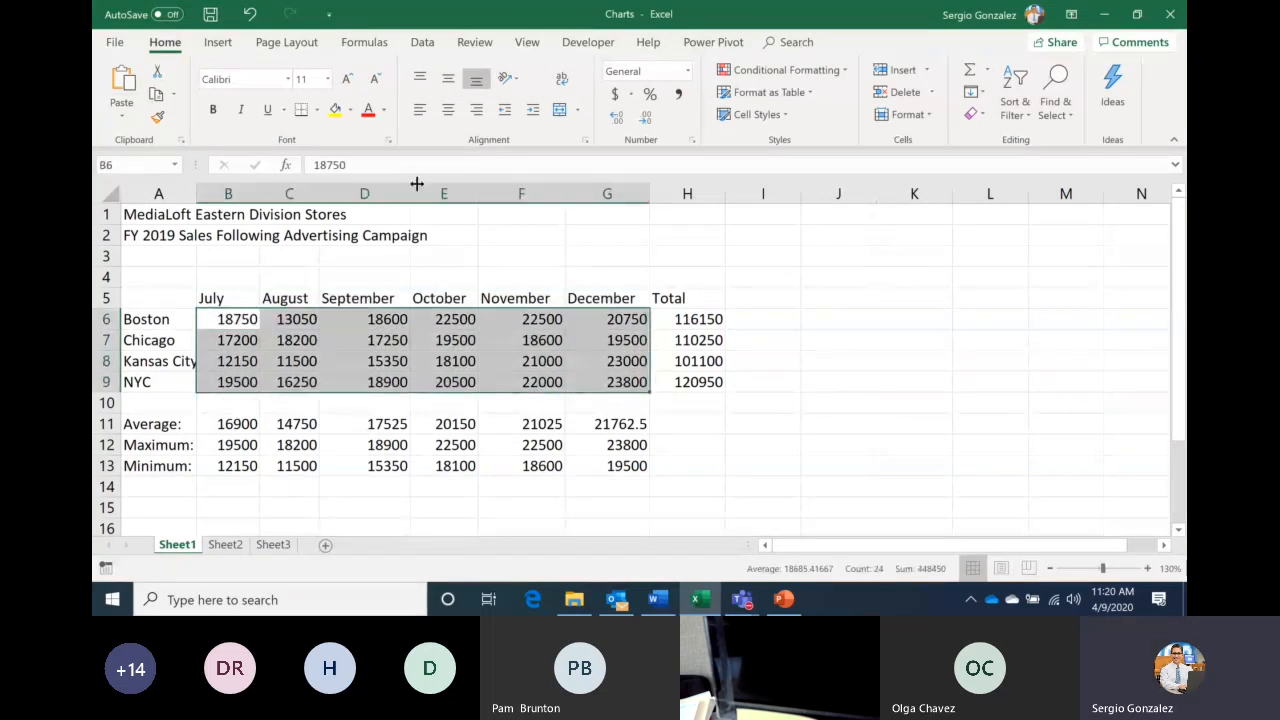
pyautogui.click(220, 44)
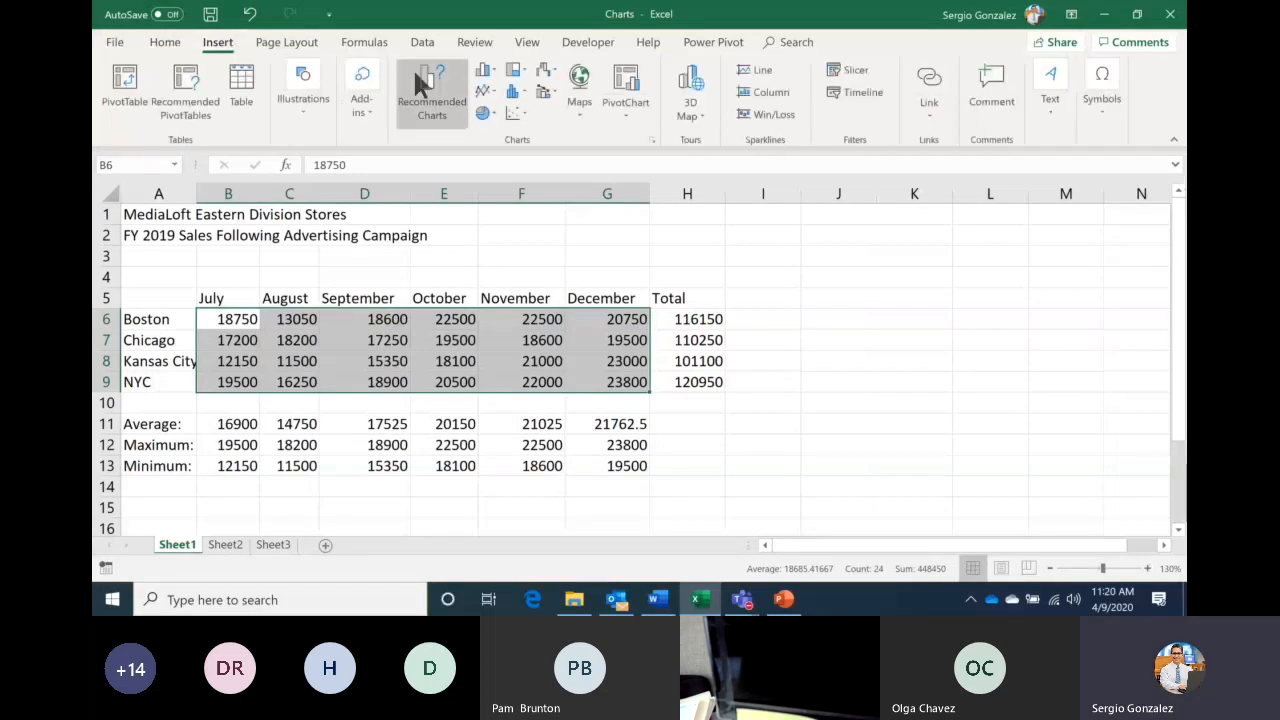
pyautogui.click(416, 80)
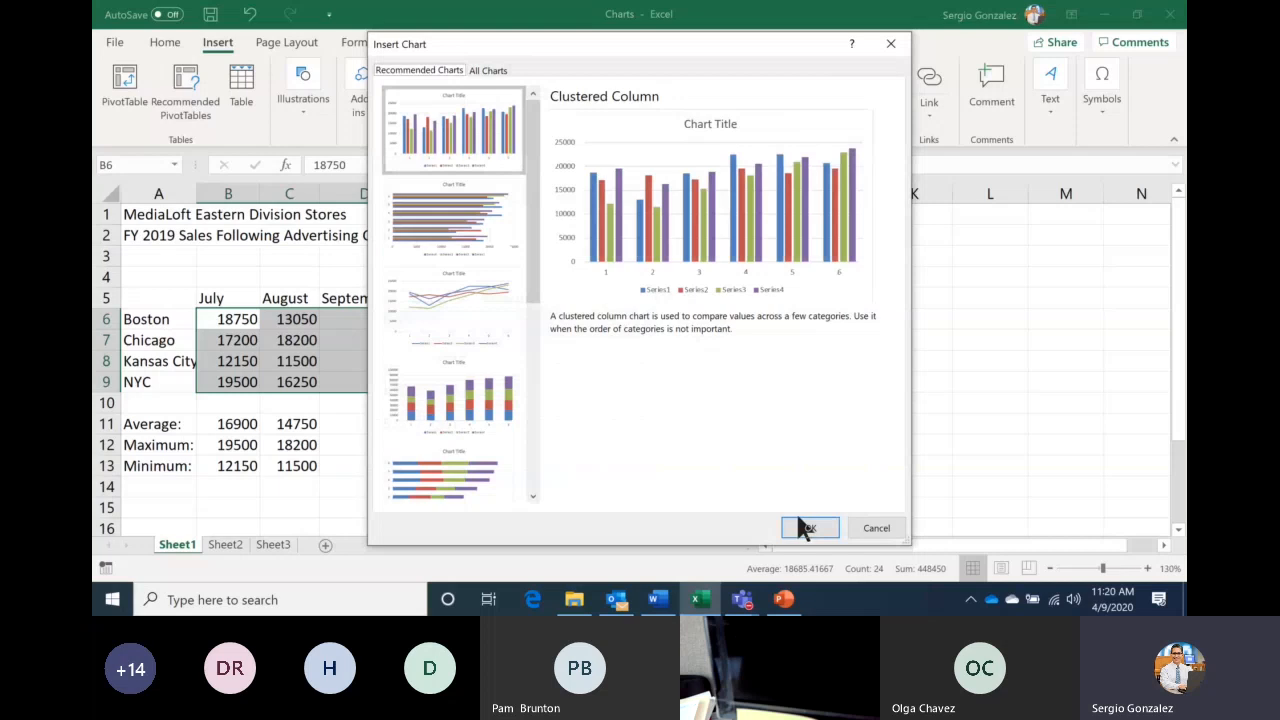
pyautogui.click(808, 528)
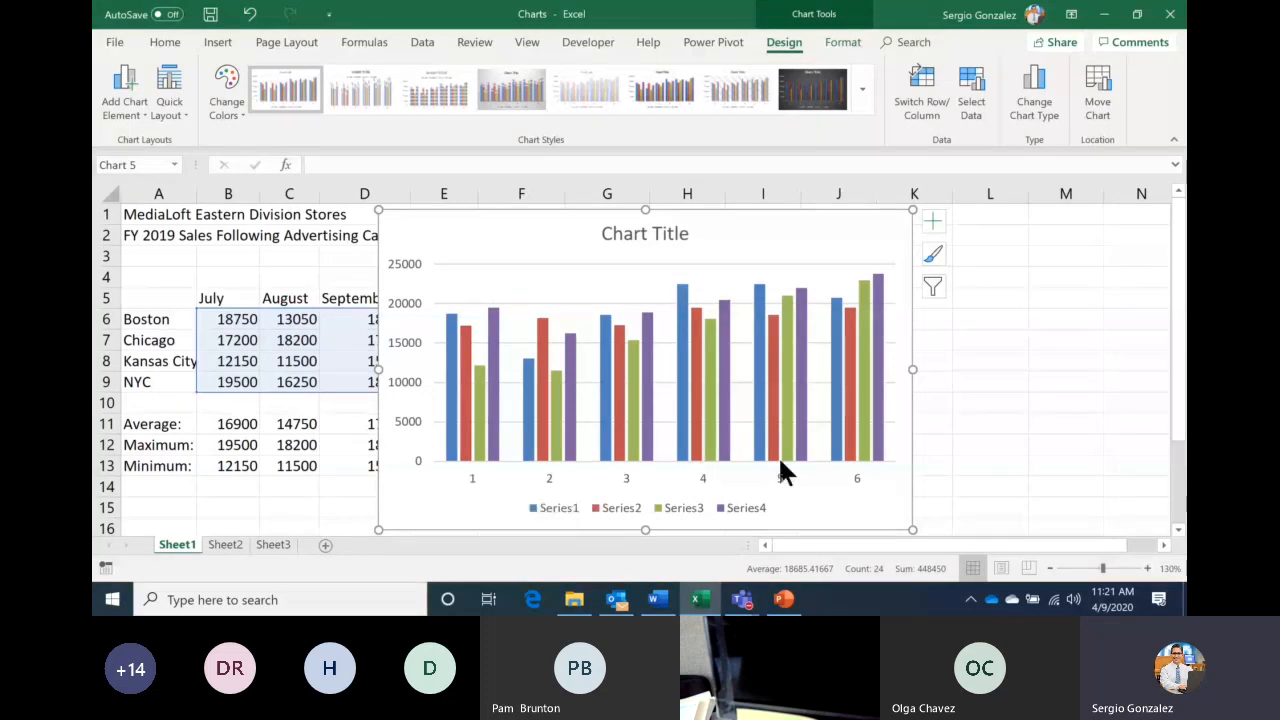
pyautogui.press('Delete')
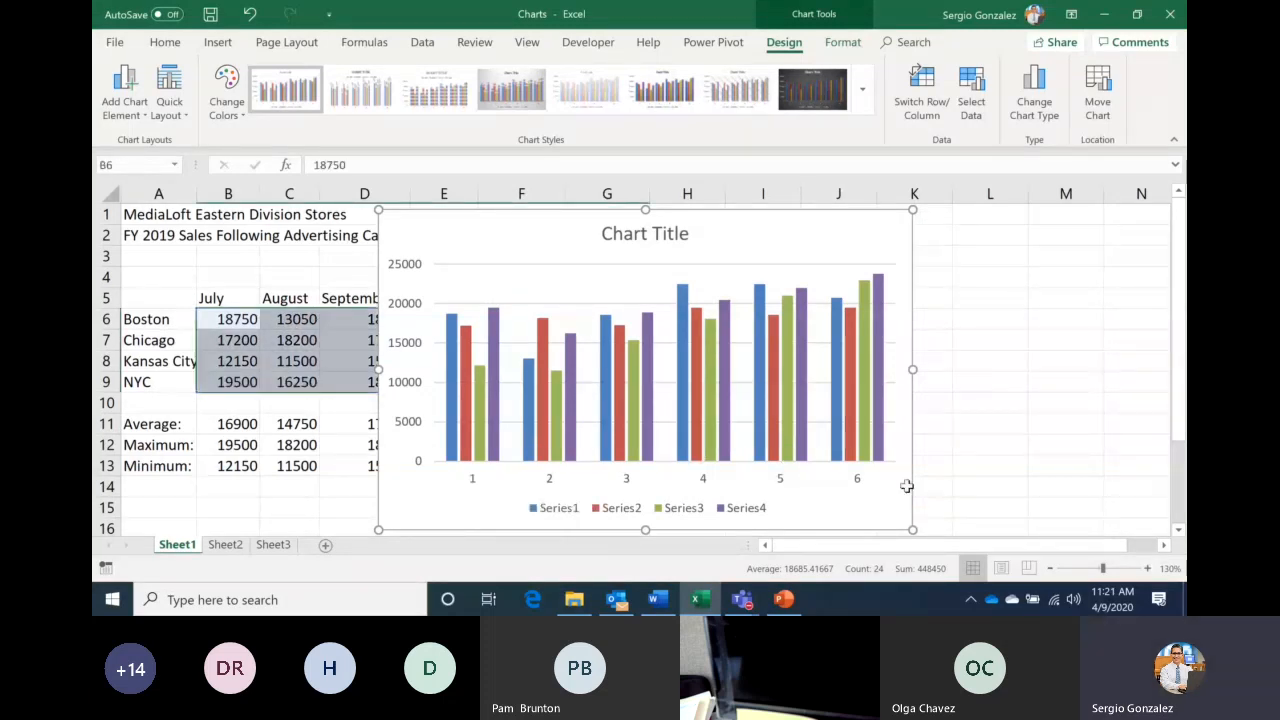
pyautogui.press('Delete')
# Select A5:G9 and preview the column, bar, line, area and hierarchy chart types available for it
pyautogui.moveTo(160, 298); pyautogui.dragTo(607, 382)
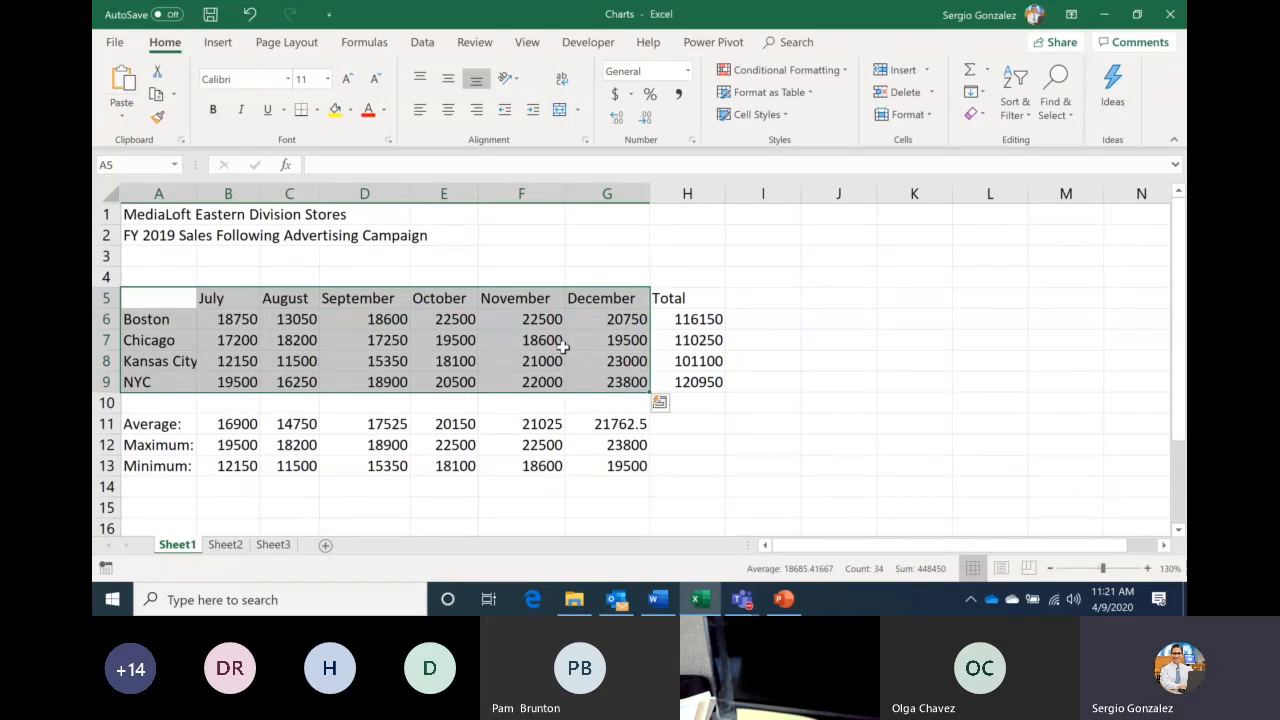
pyautogui.click(215, 44)
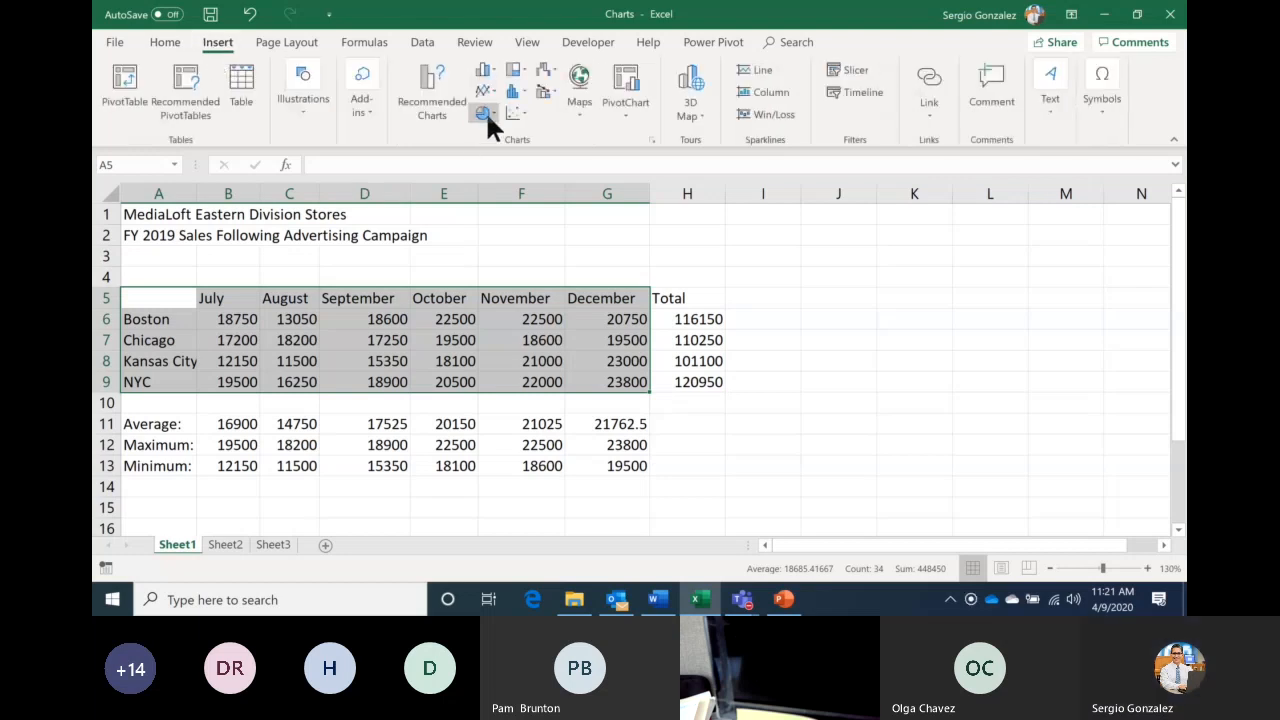
pyautogui.click(487, 74)
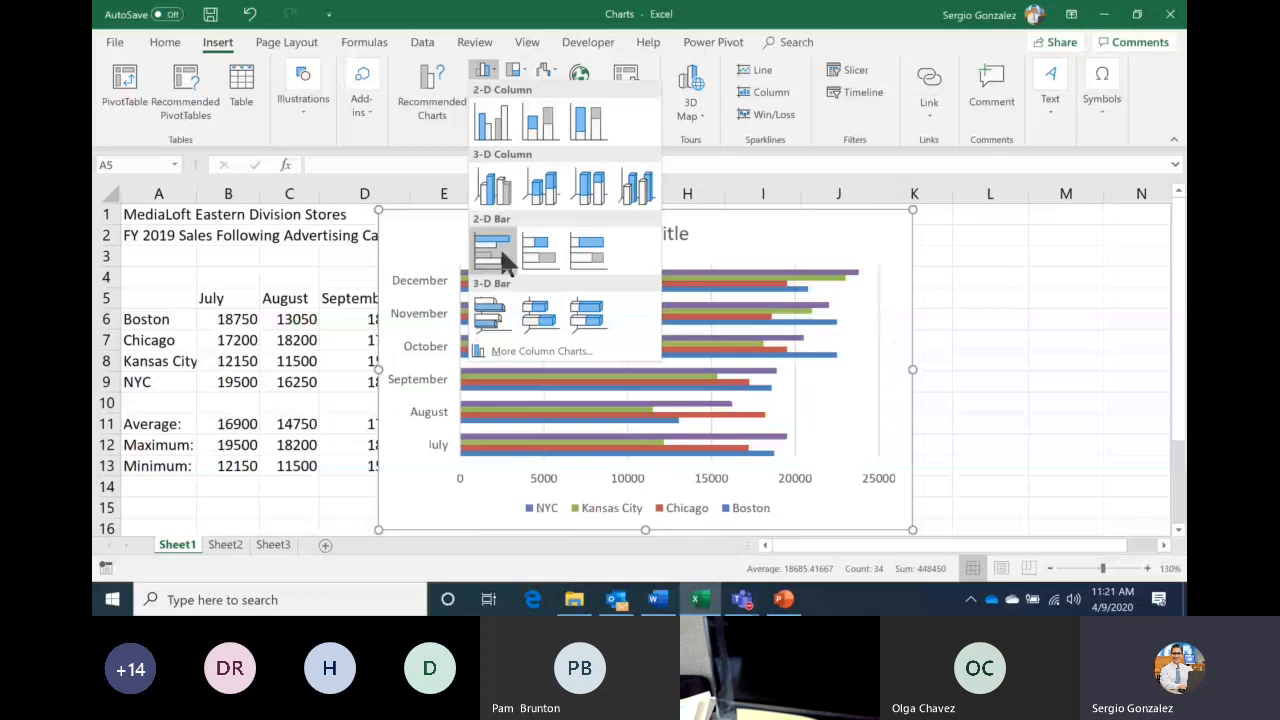
pyautogui.click(484, 74)
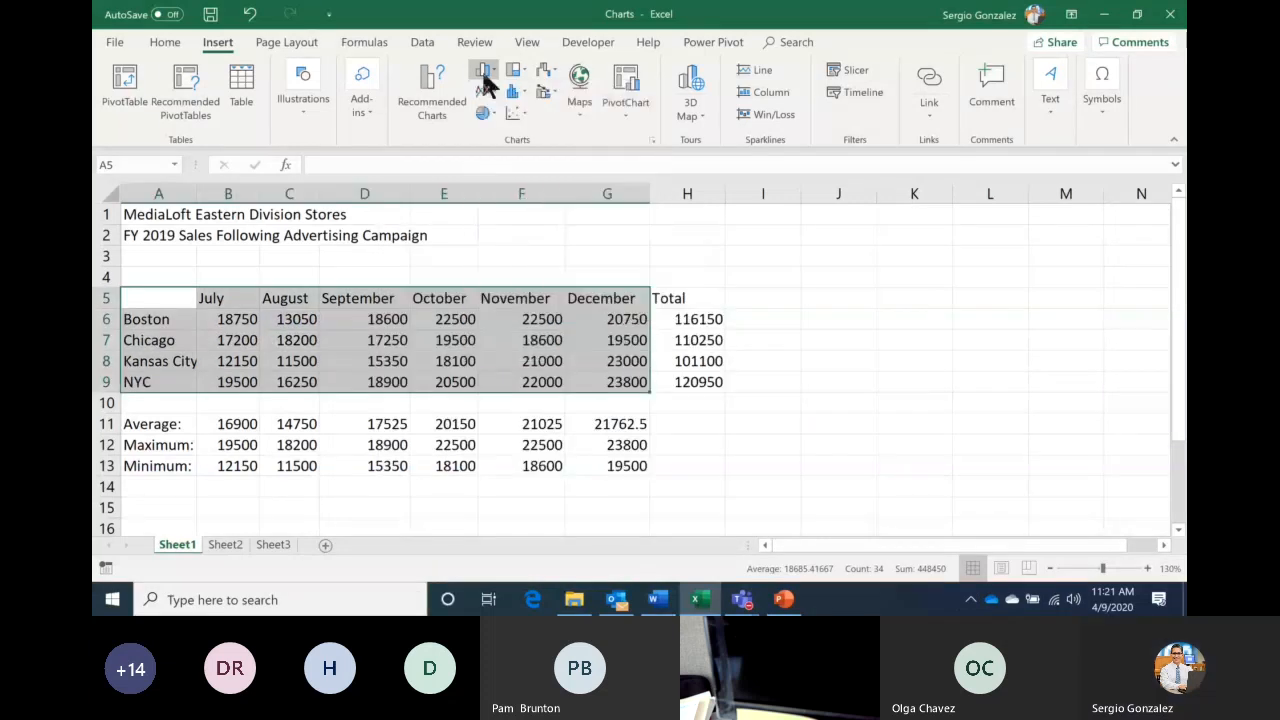
pyautogui.click(485, 92)
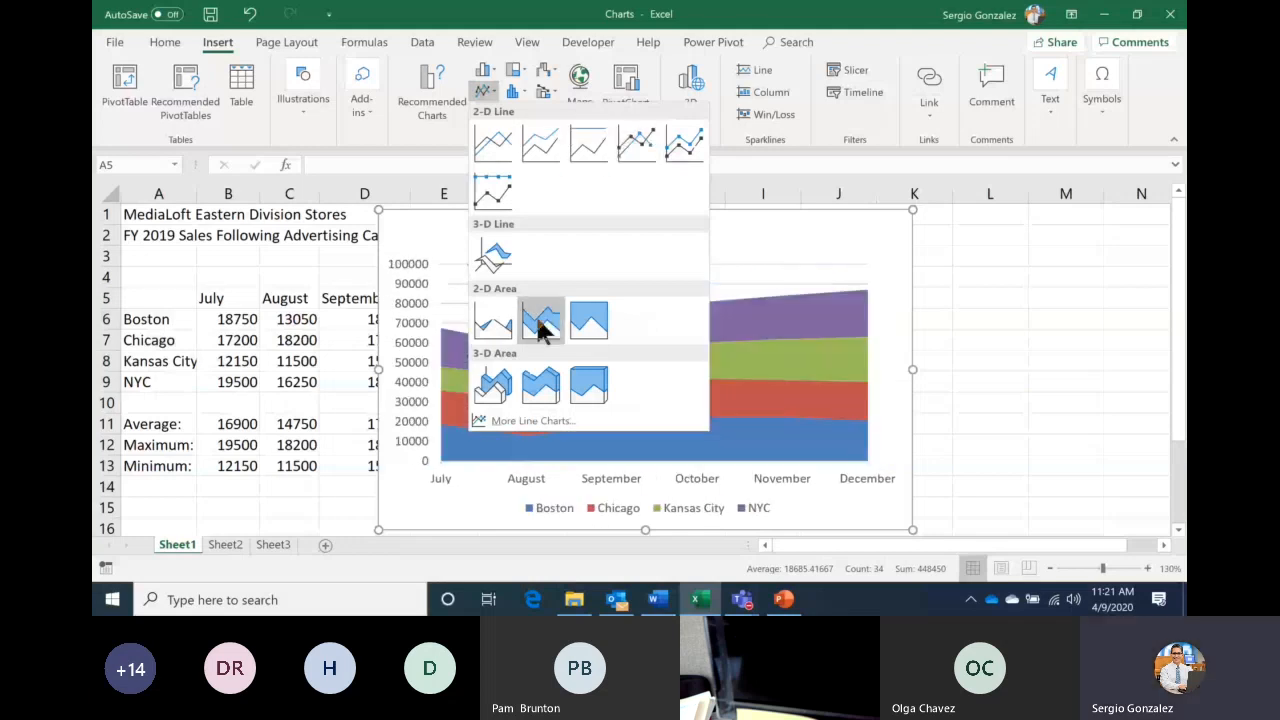
pyautogui.click(514, 70)
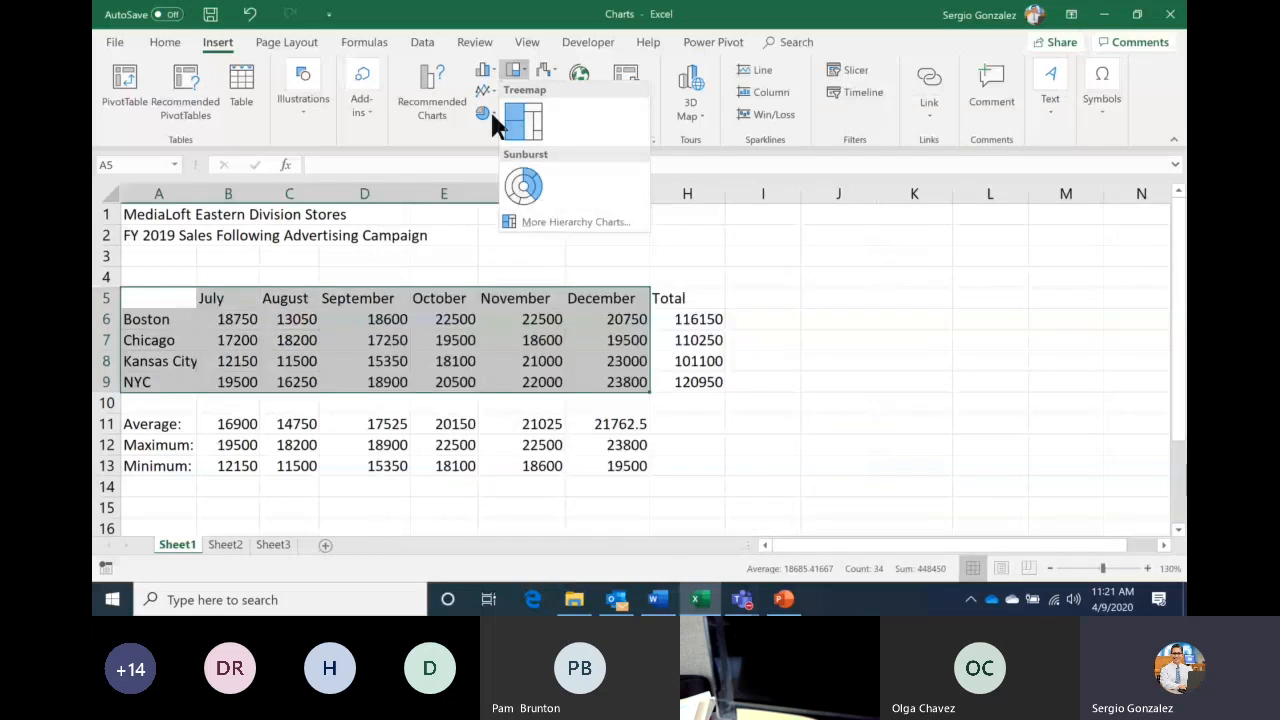
# Insert a 3-D Pie chart from A5:G9 and delete it
pyautogui.click(485, 113)
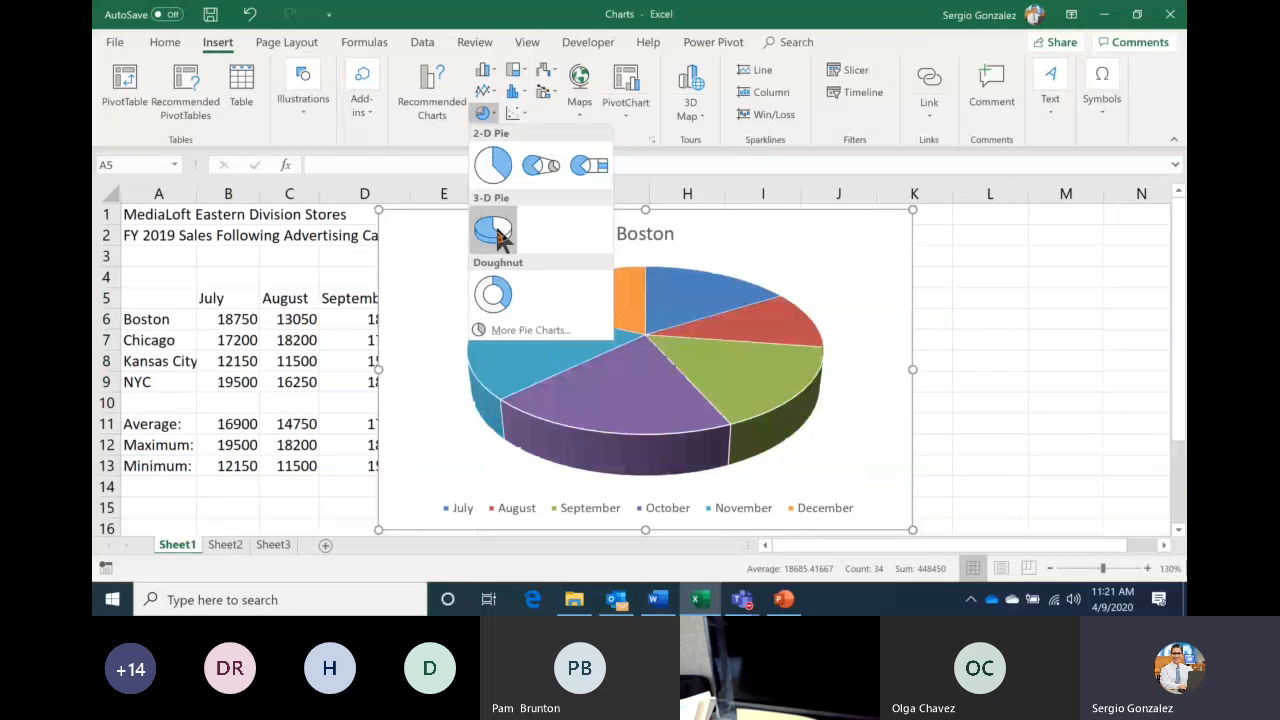
pyautogui.click(494, 231)
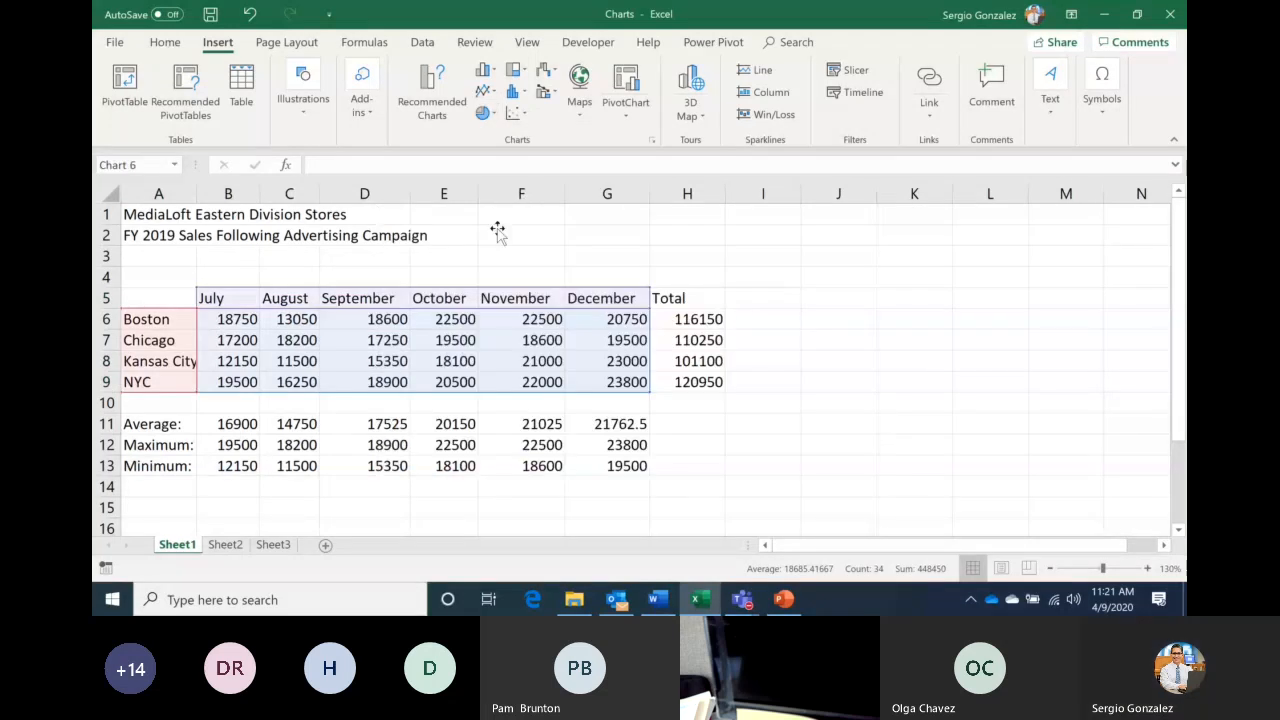
pyautogui.press('Delete')
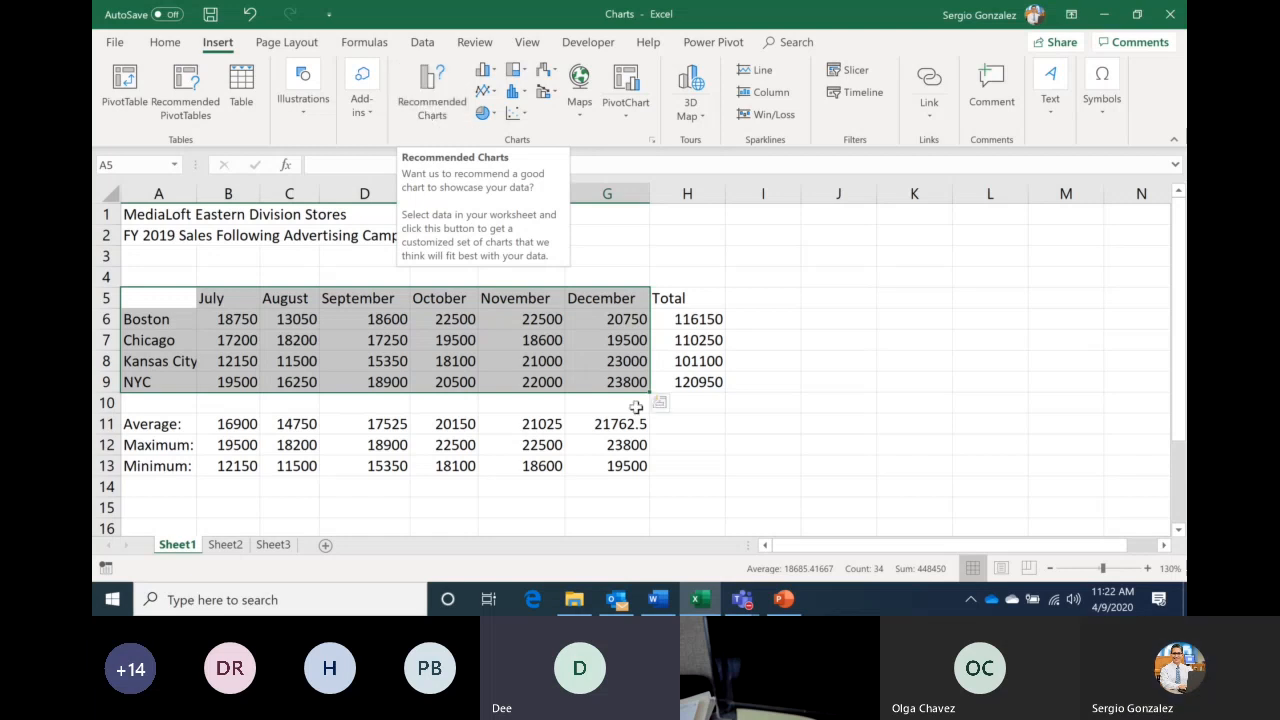
# Show the Keyboard Keys slide in the PowerPoint quick reference presentation and return to the Charts workbook in Excel
pyautogui.click(785, 601)
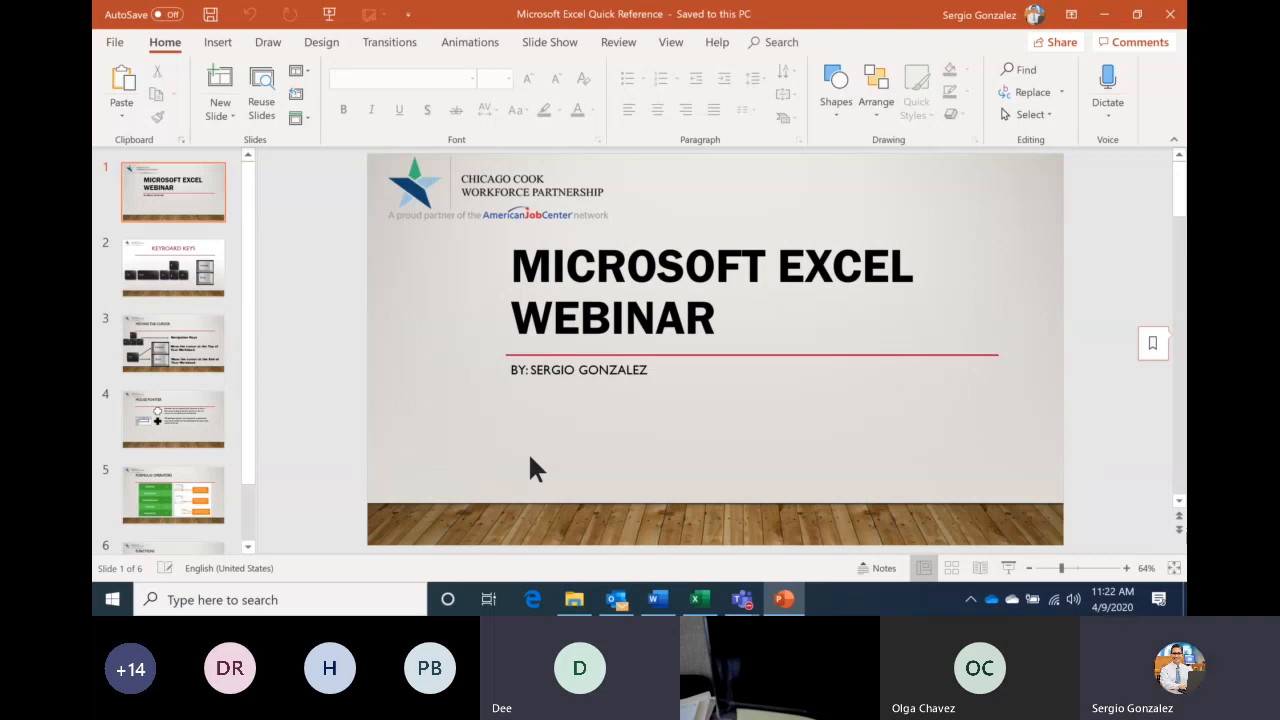
pyautogui.click(207, 279)
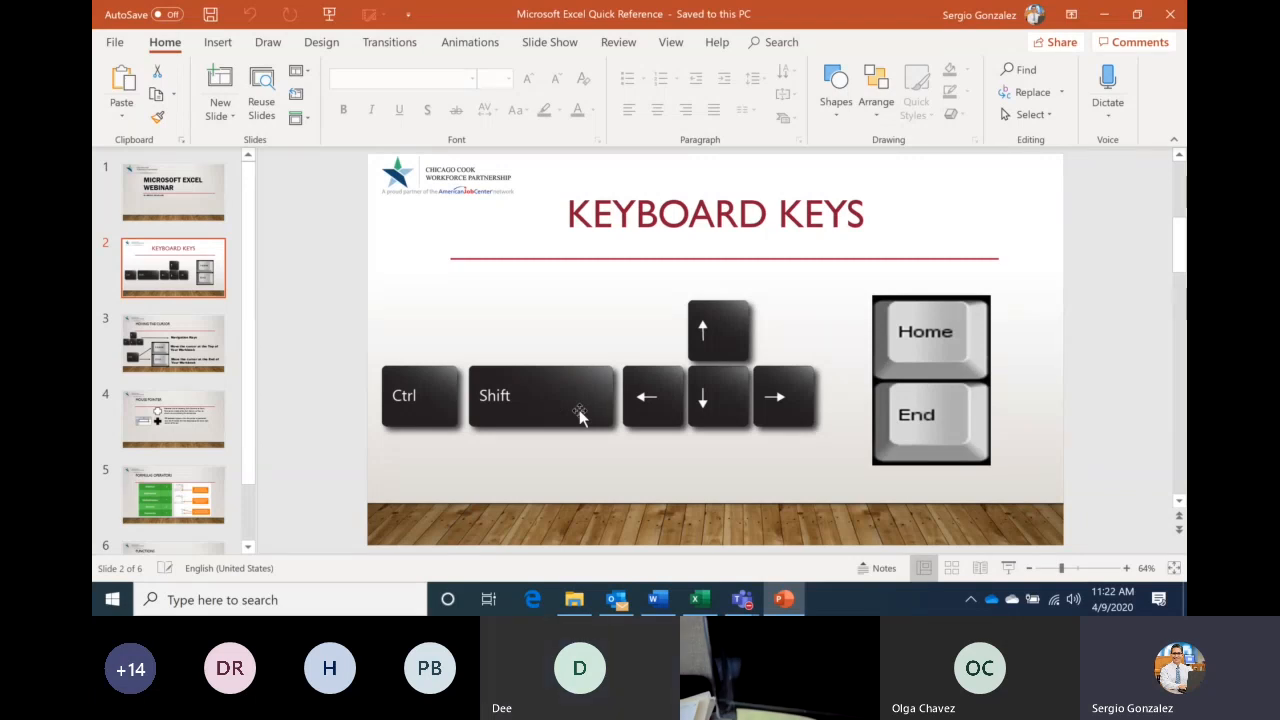
pyautogui.click(701, 599)
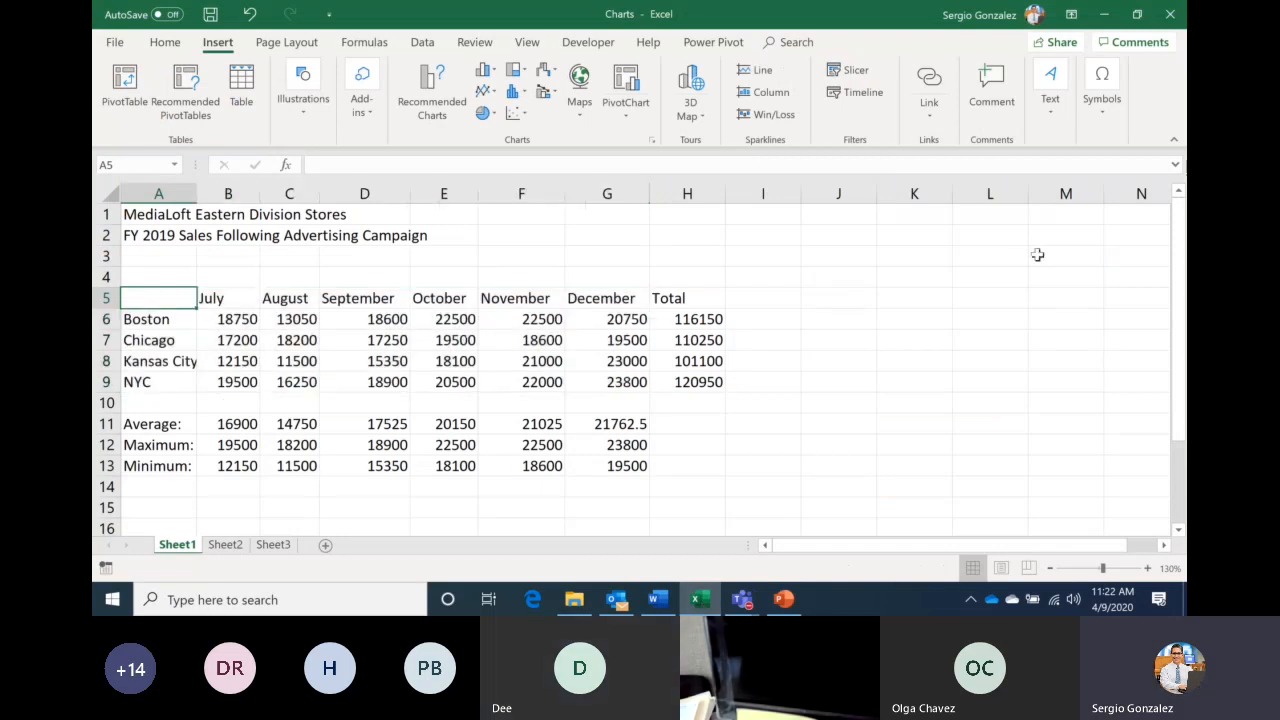
# Extend the selection from A5 across to December and down to NYC, covering A5:G9, and briefly revisit the Keyboard Keys slide in PowerPoint
pyautogui.hotkey('shift', 'Right')
pyautogui.hotkey('shift', 'Right')
pyautogui.hotkey('shift', 'Right')
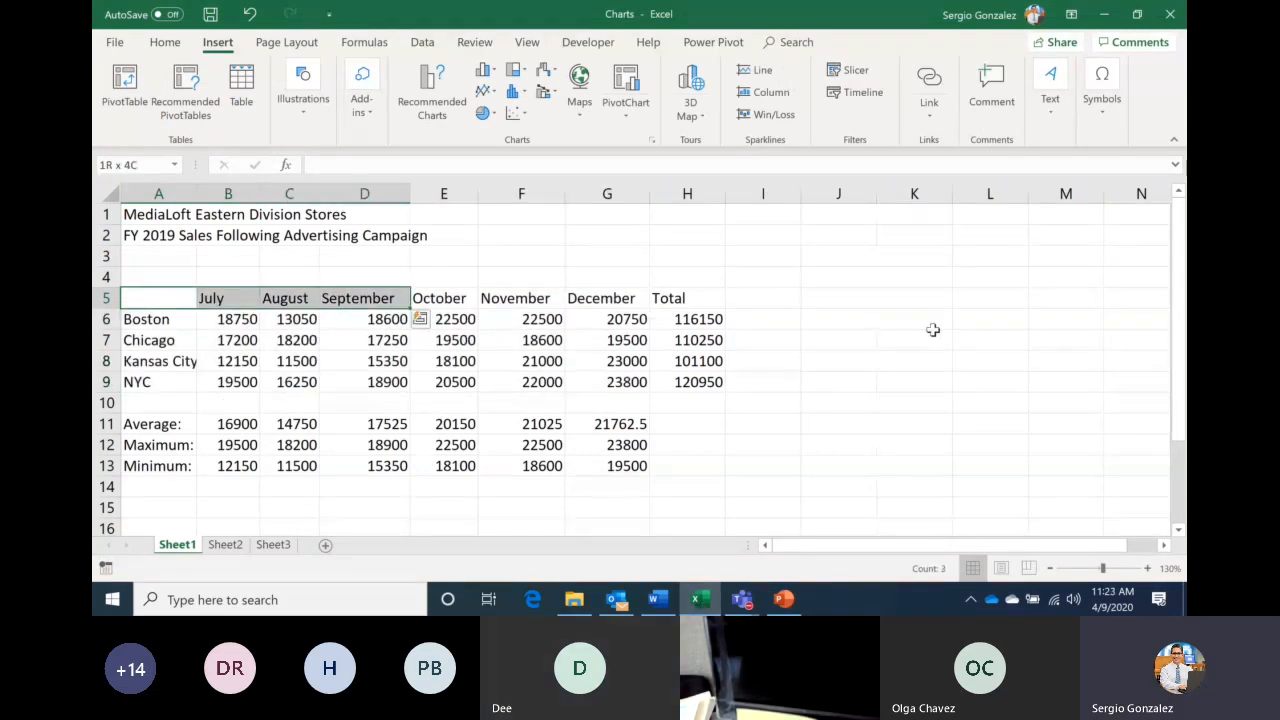
pyautogui.hotkey('shift', 'Right')
pyautogui.hotkey('shift', 'Right')
pyautogui.hotkey('shift', 'Right')
pyautogui.hotkey('shift', 'Down')
pyautogui.hotkey('shift', 'Down')
pyautogui.hotkey('shift', 'Down')
pyautogui.hotkey('shift', 'Down')
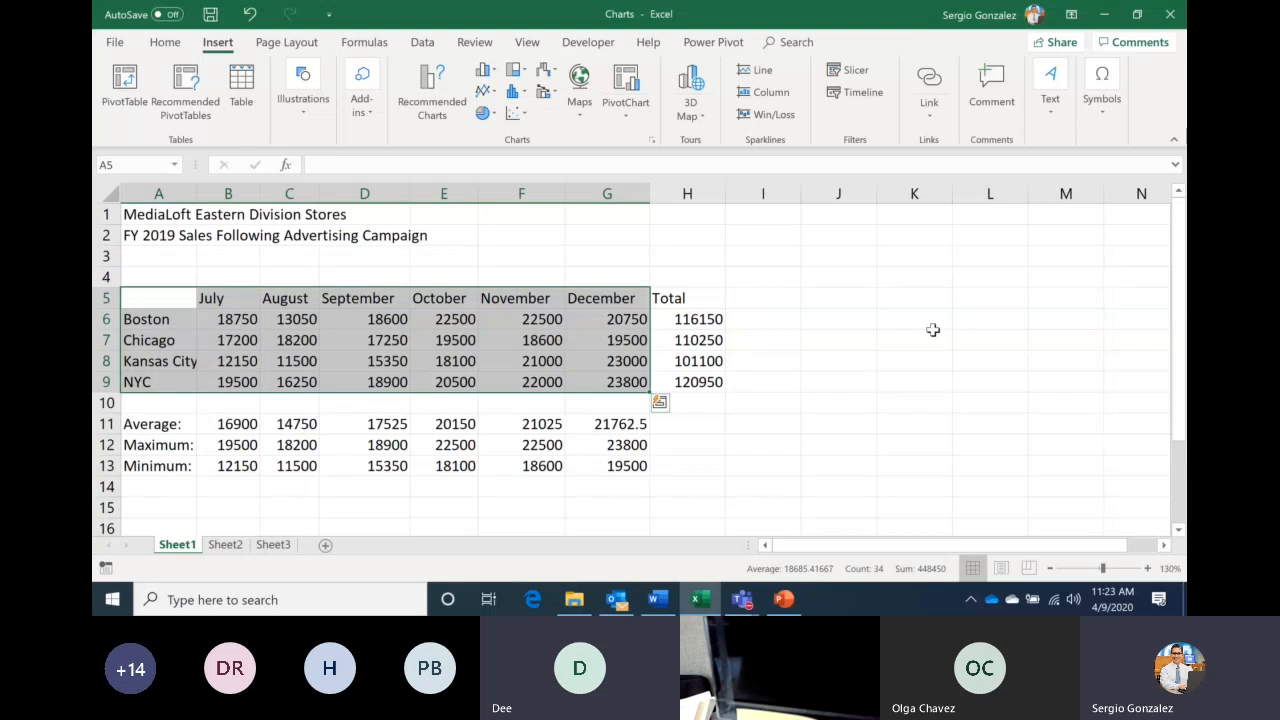
pyautogui.click(785, 600)
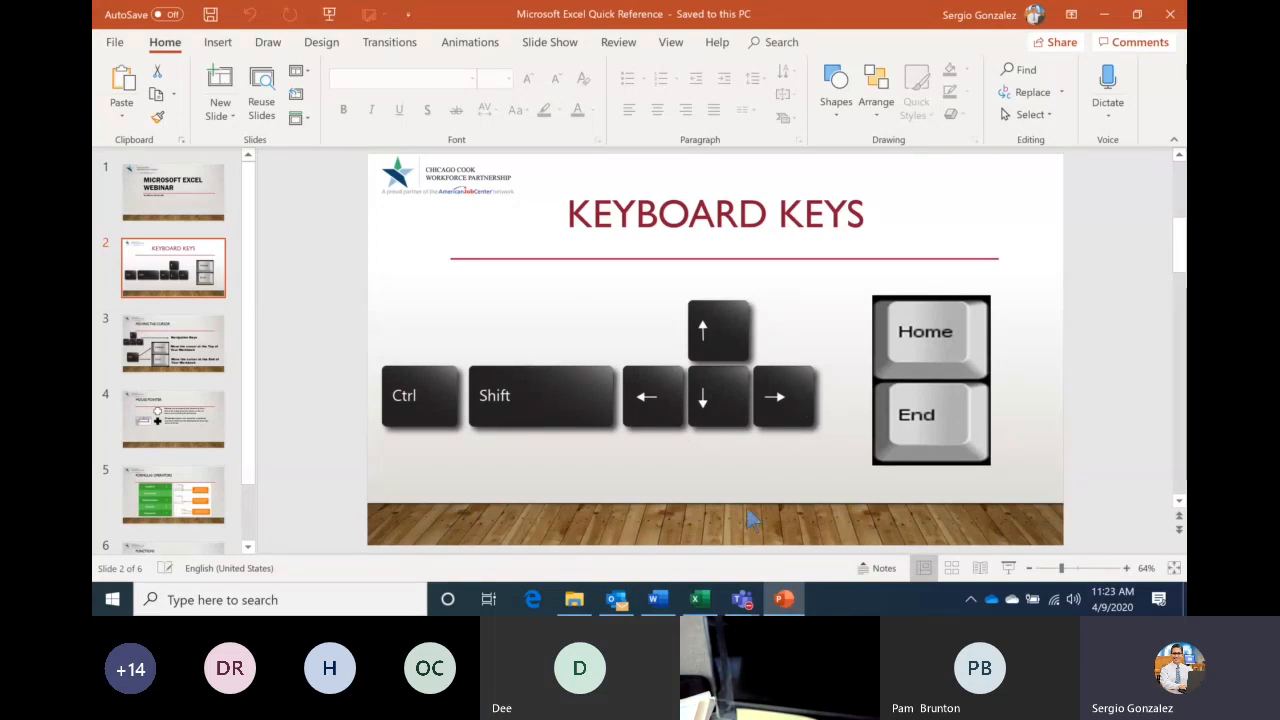
pyautogui.click(703, 600)
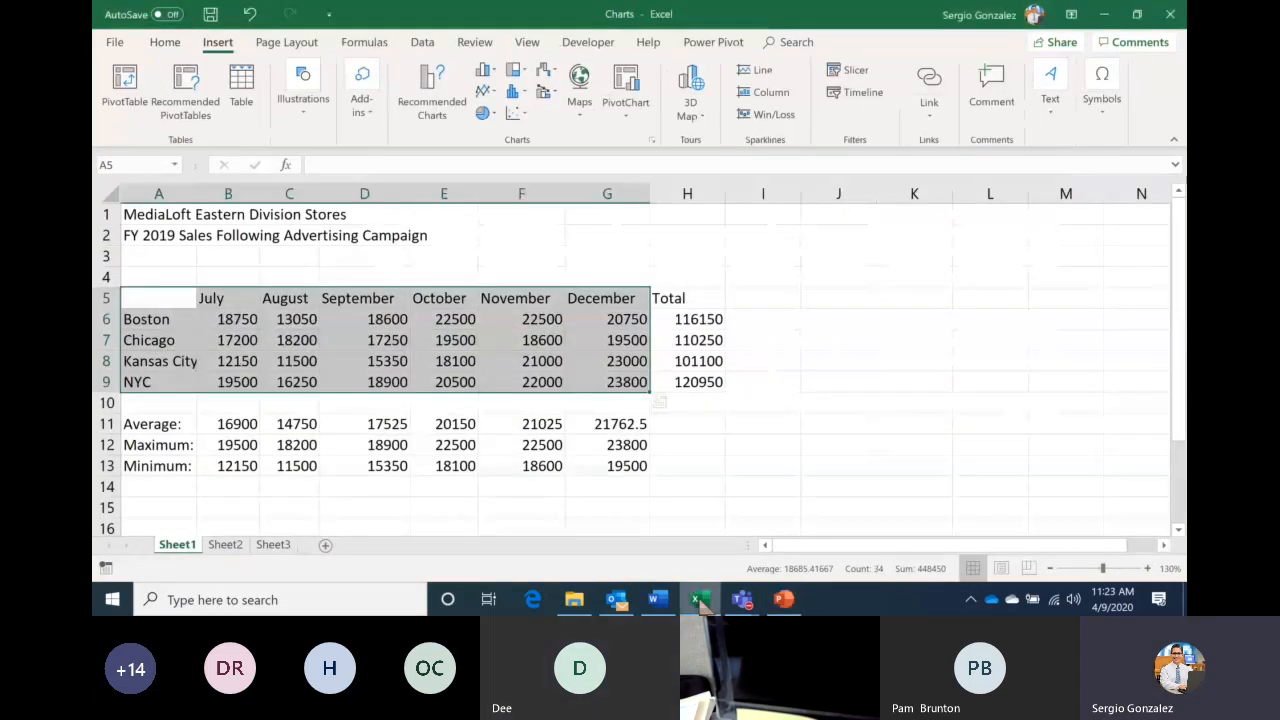
# Insert the recommended Clustered Column chart from A5:G9 with its city and month labels, and delete the chart
pyautogui.click(428, 116)
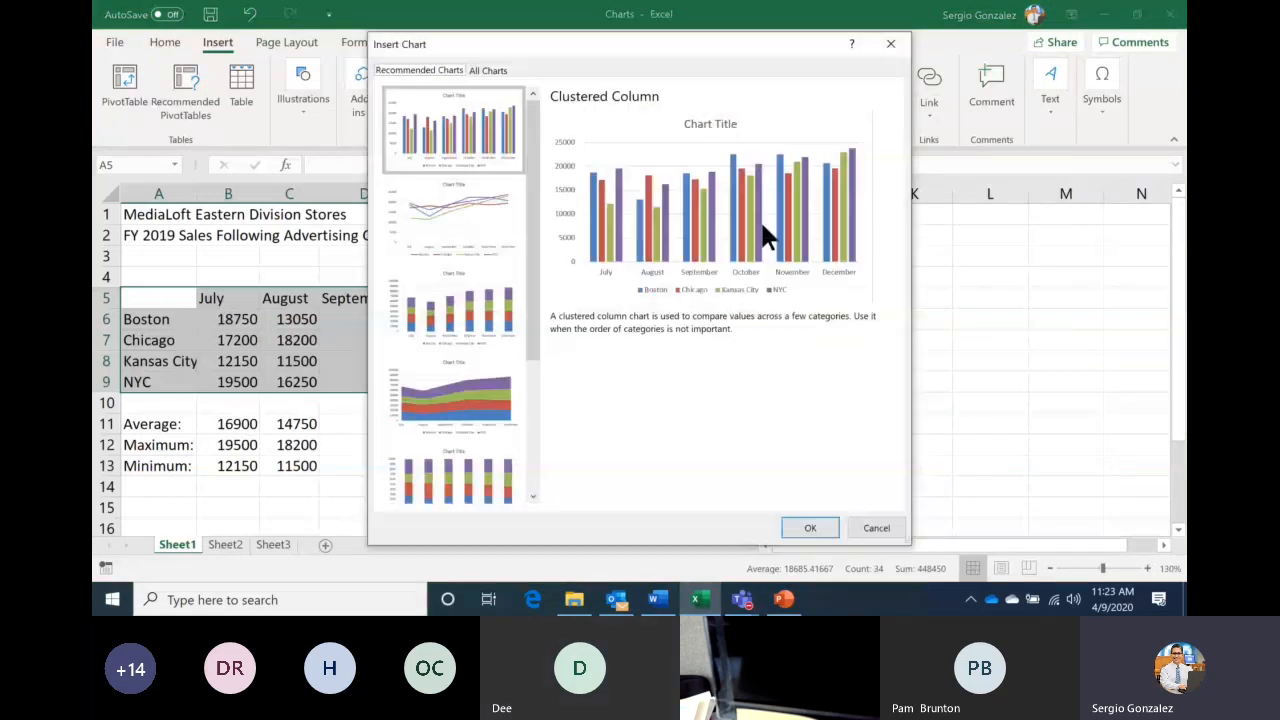
pyautogui.click(808, 528)
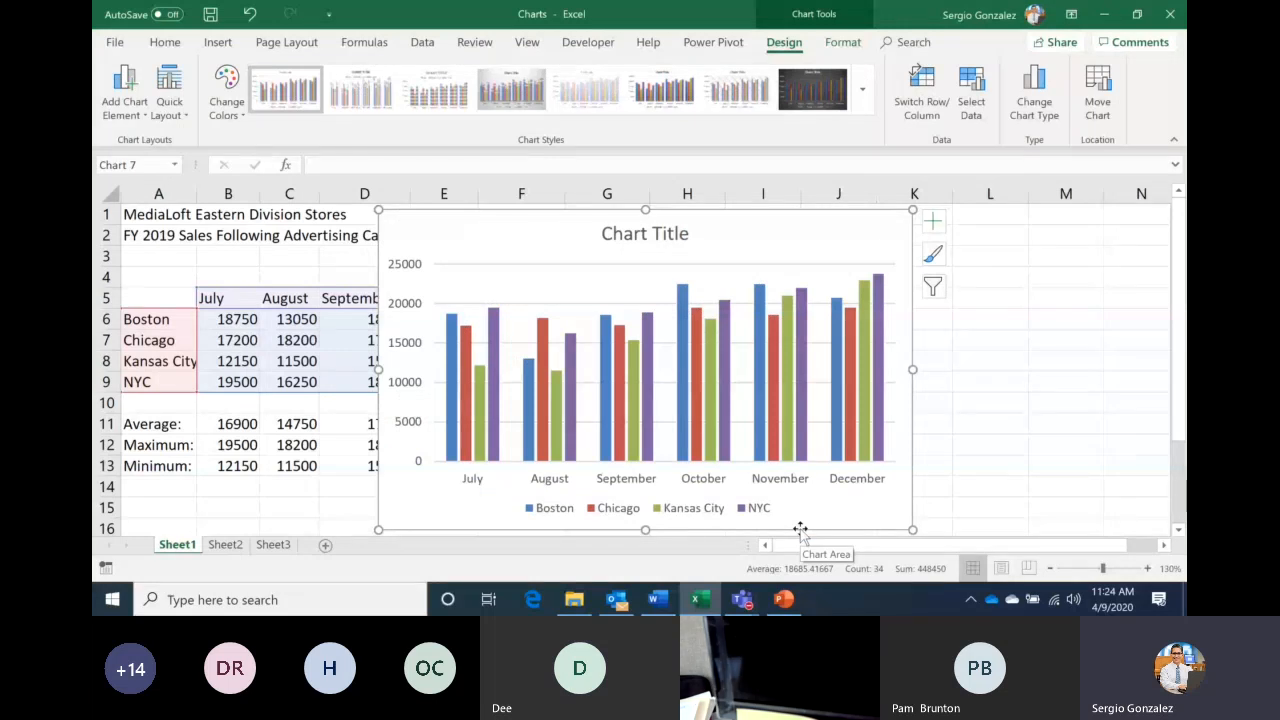
pyautogui.press('Delete')
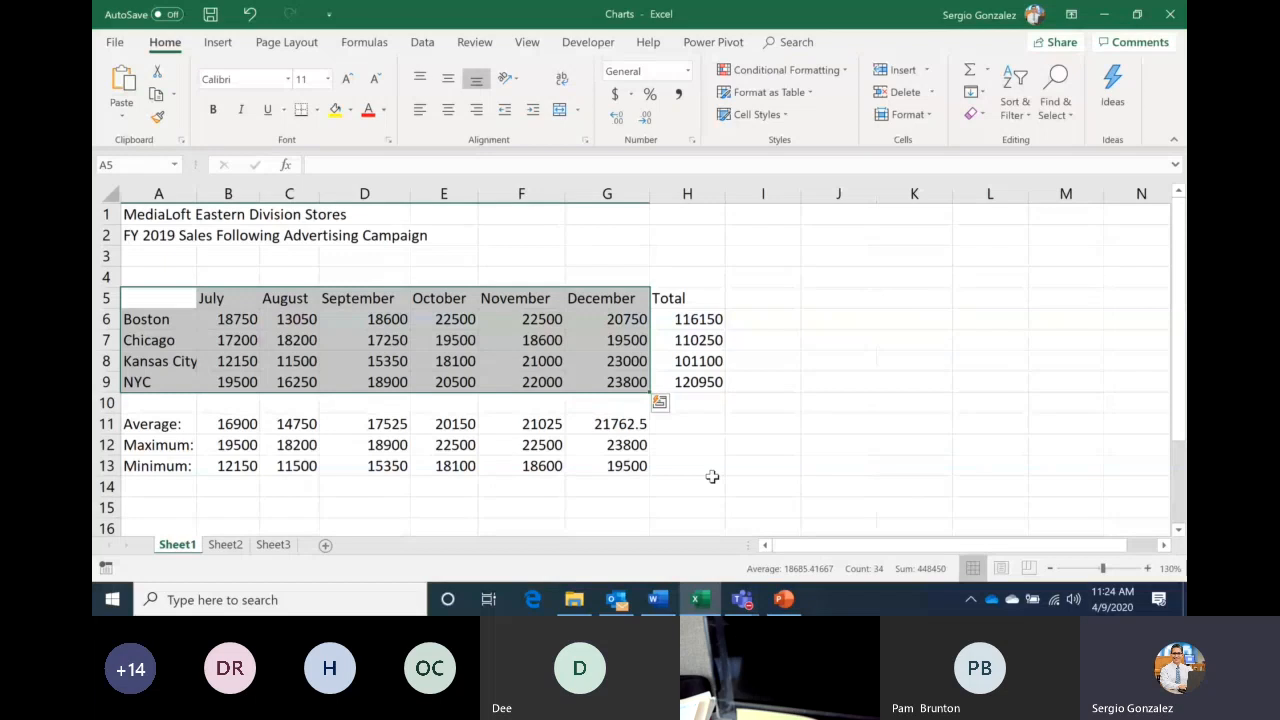
# Set Chicago's October sales in E7 to 195000 to simulate a data entry error
pyautogui.click(441, 339)
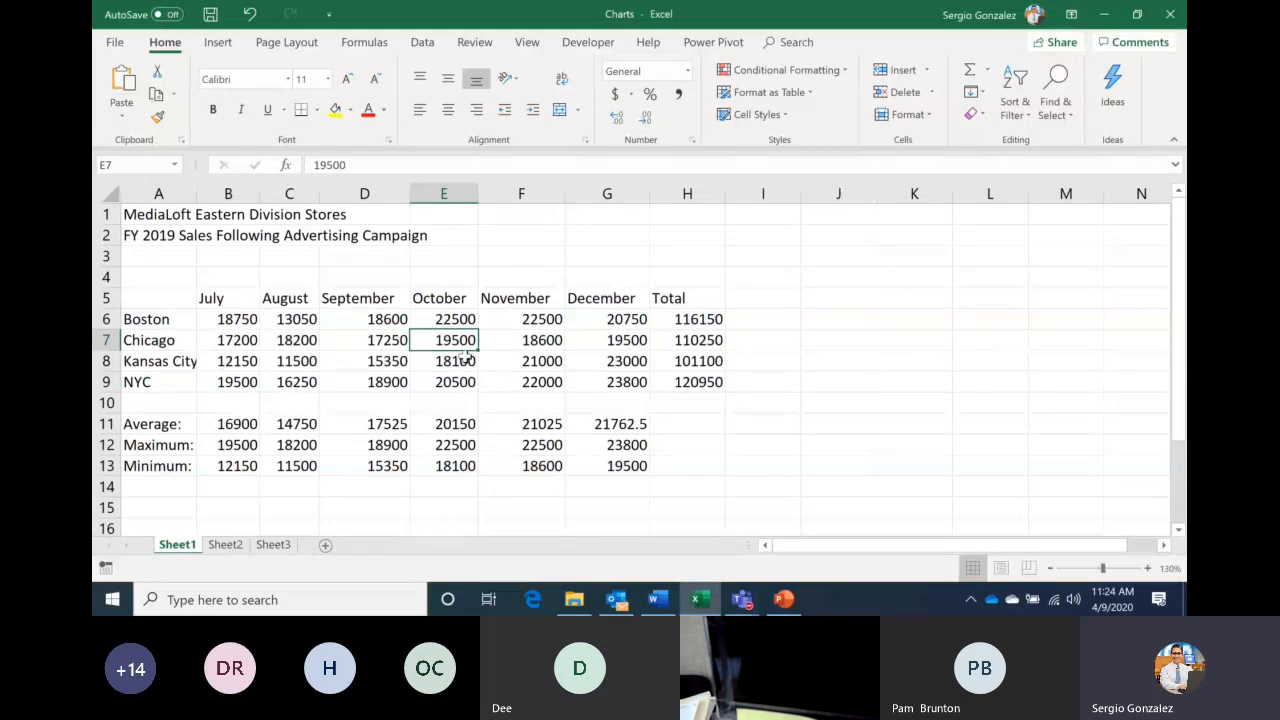
pyautogui.click(367, 167)
pyautogui.write('0')
pyautogui.press('Return')
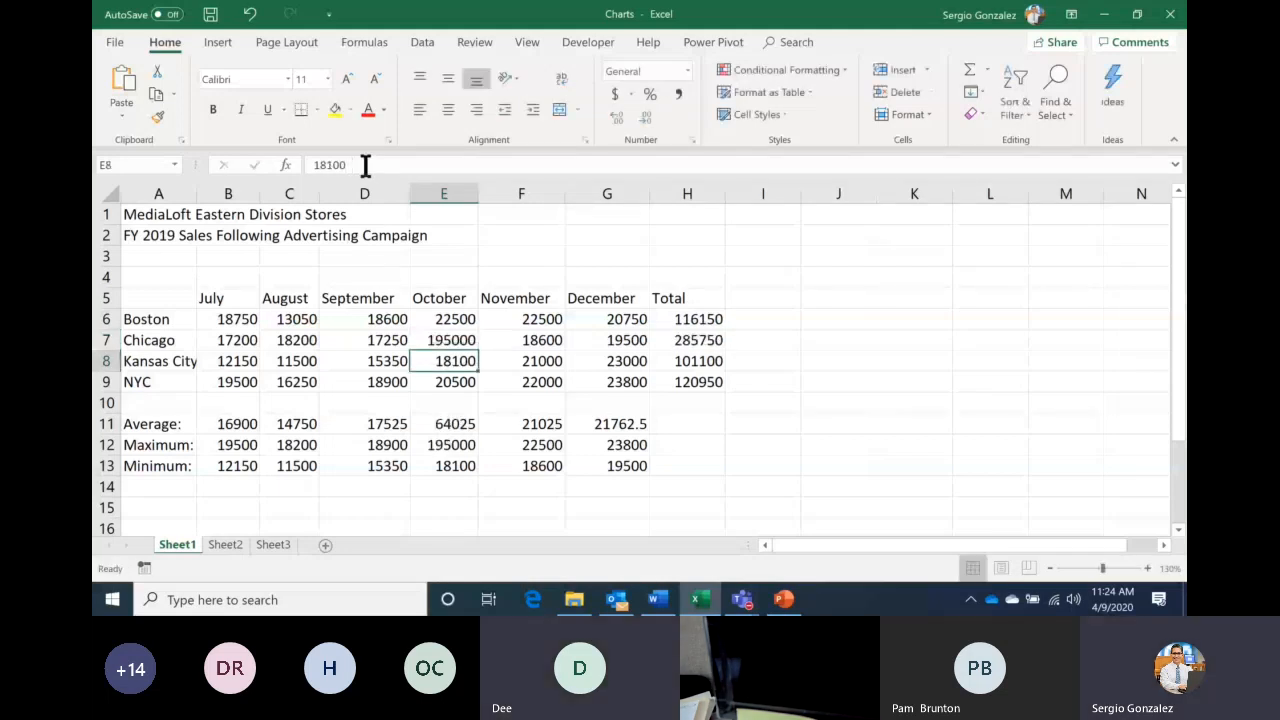
# Insert the recommended Clustered Column chart from A5:G9 and move it clear of the October and November figures
pyautogui.moveTo(150, 298); pyautogui.dragTo(576, 375)
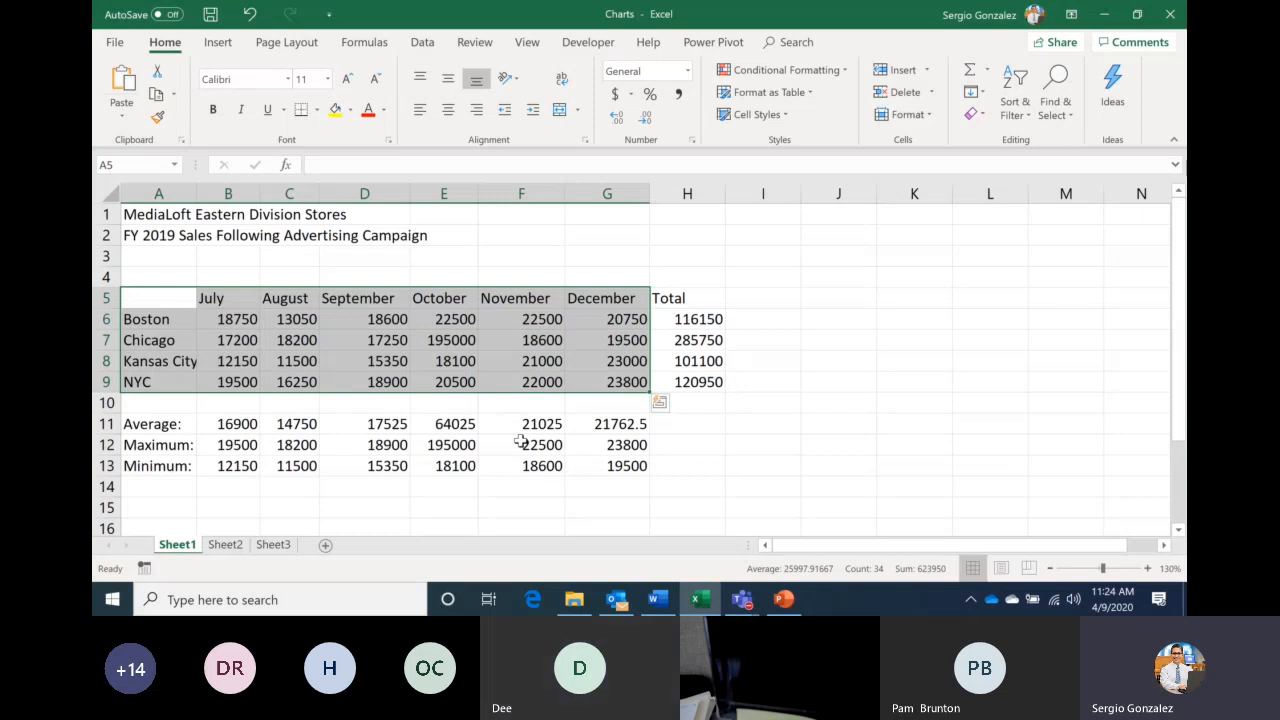
pyautogui.click(218, 45)
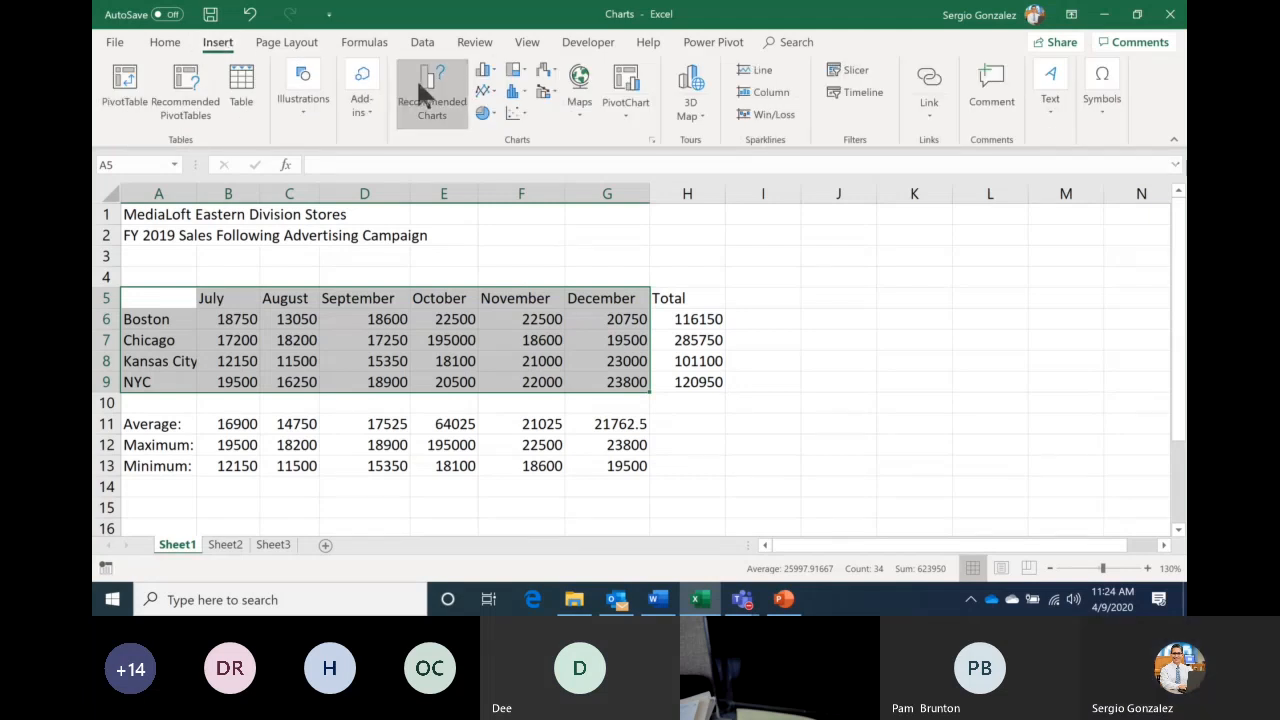
pyautogui.click(424, 92)
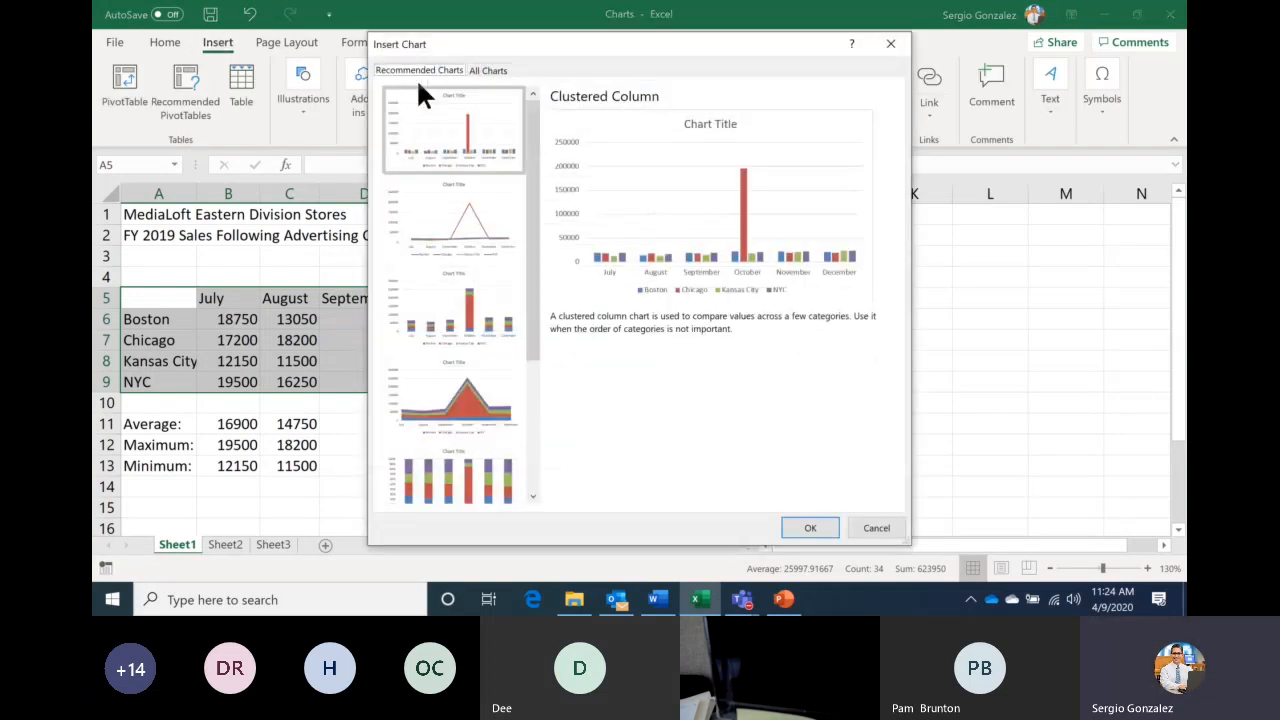
pyautogui.click(808, 528)
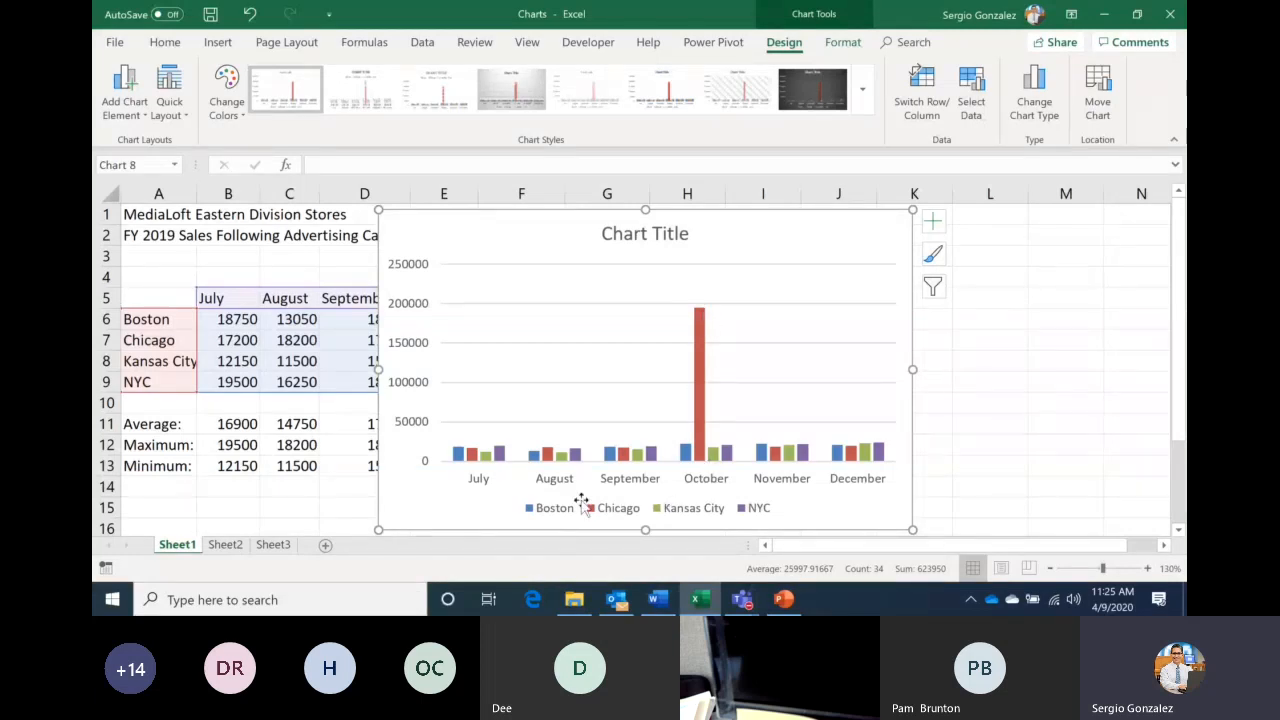
pyautogui.moveTo(704, 413)
pyautogui.moveTo(910, 330); pyautogui.dragTo(1120, 323)
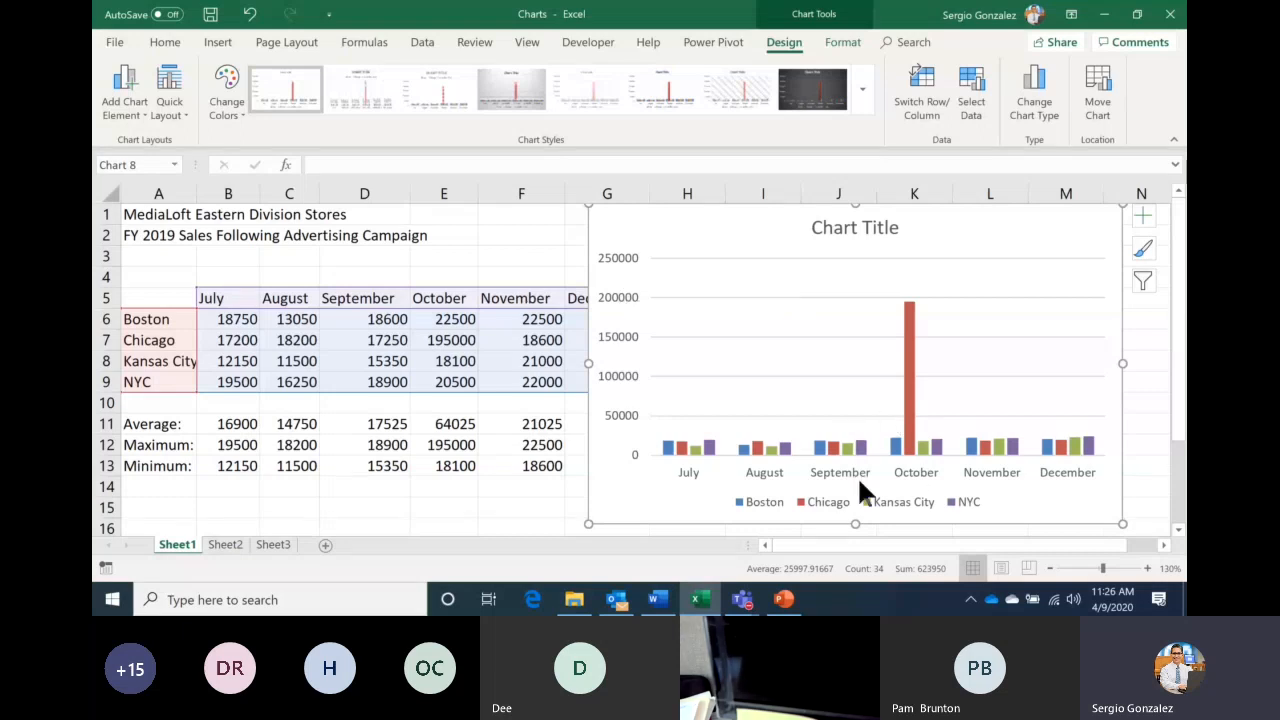
# Set Chicago's October sales in E7 to 19500 to show the chart updating, and undo the change
pyautogui.click(451, 341)
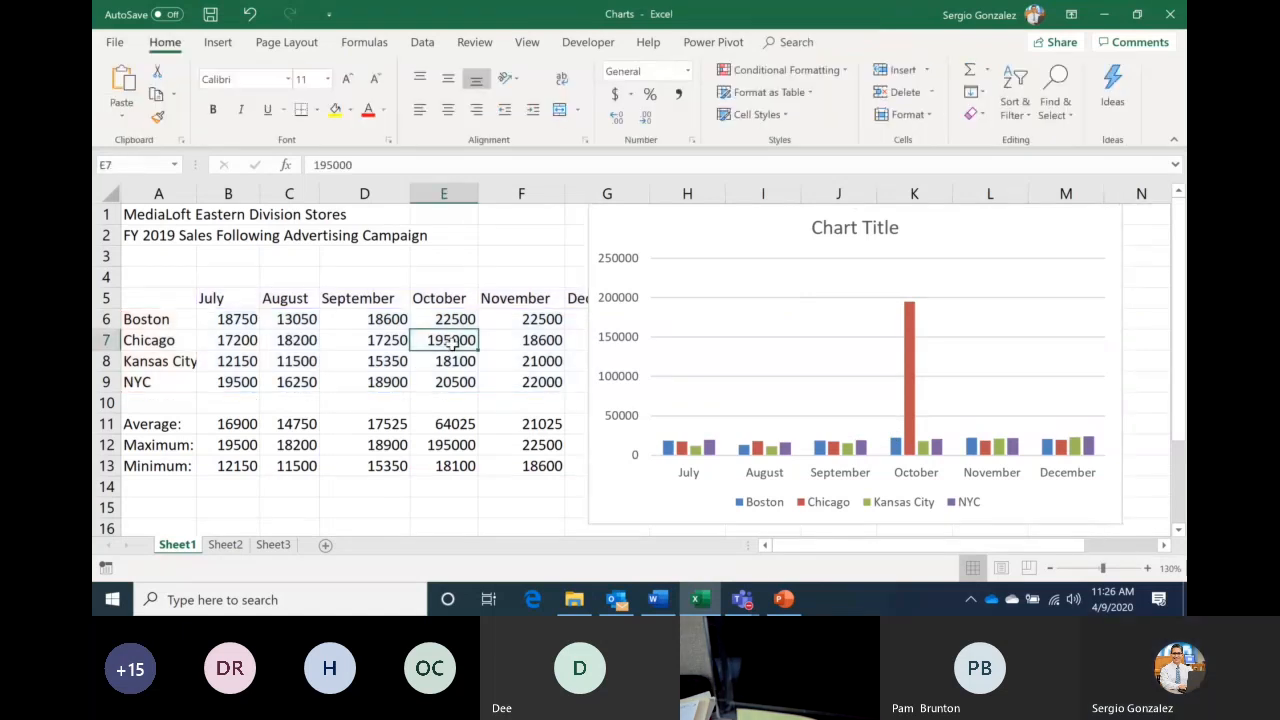
pyautogui.click(370, 168)
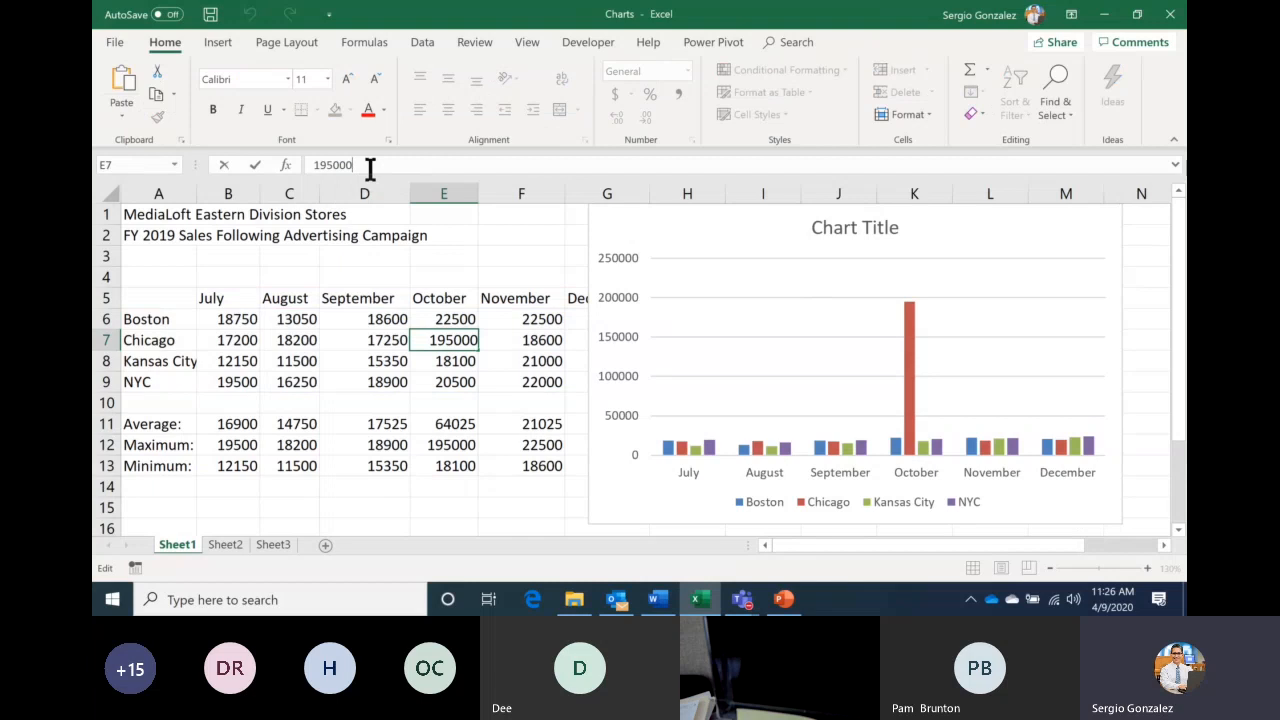
pyautogui.press('BackSpace')
pyautogui.press('Return')
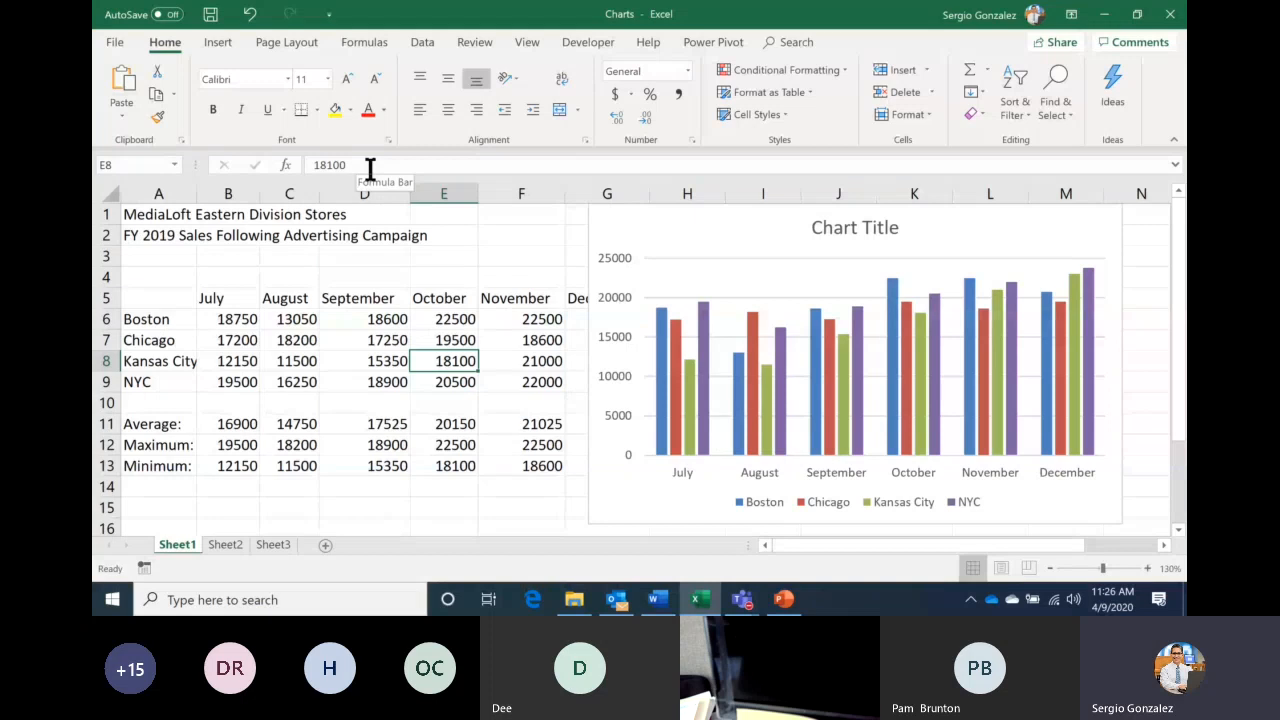
pyautogui.hotkey('ctrl', 'z')
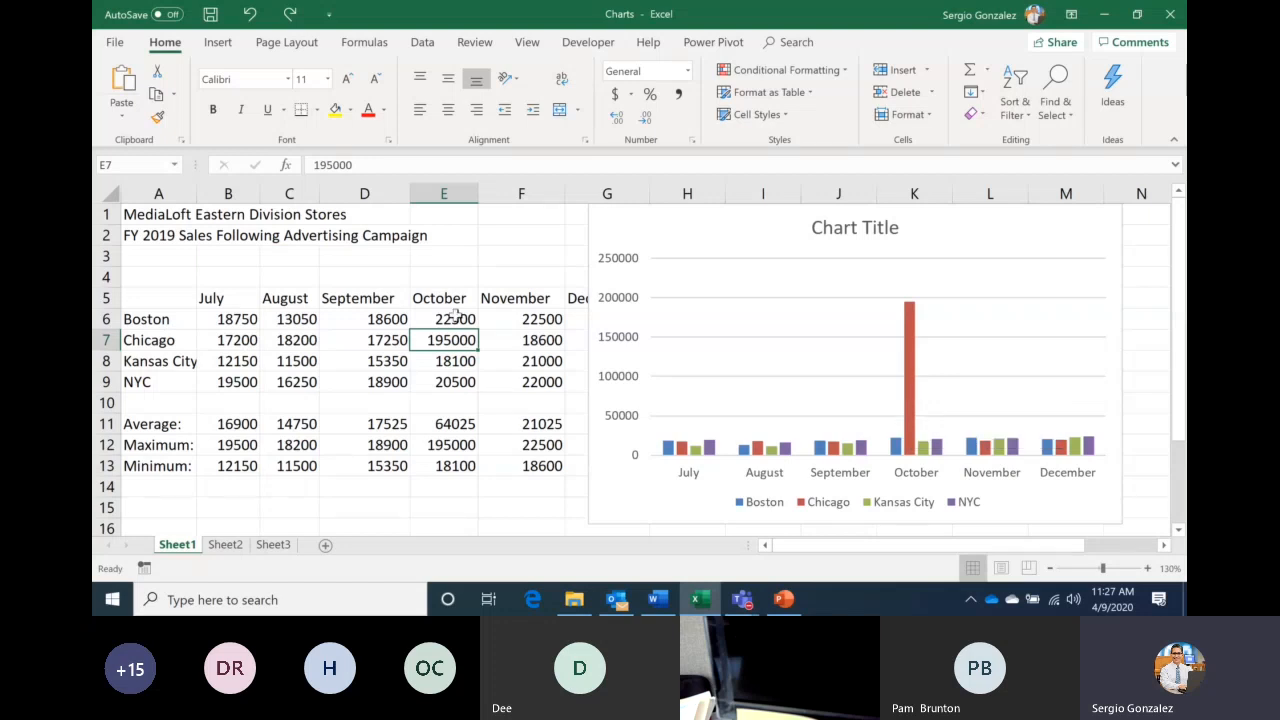
# Correct Chicago's October sales in E7 to 19500
pyautogui.click(383, 164)
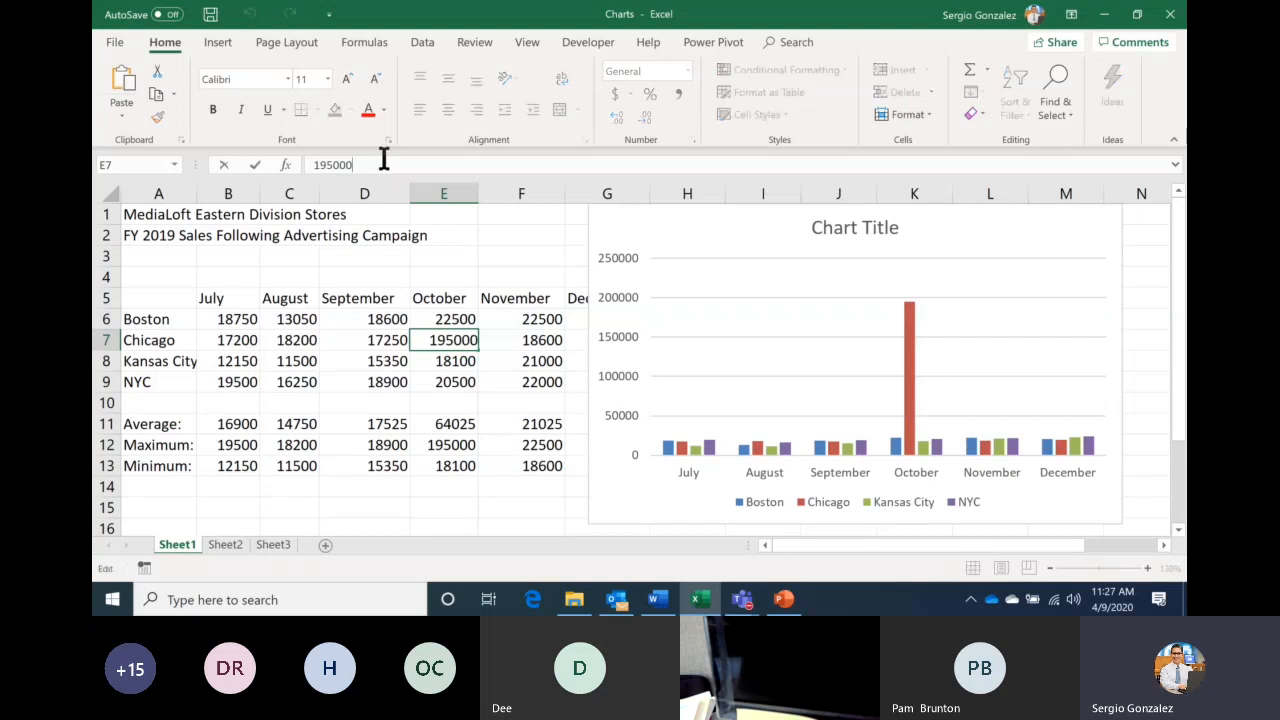
pyautogui.press('BackSpace')
pyautogui.press('Return')
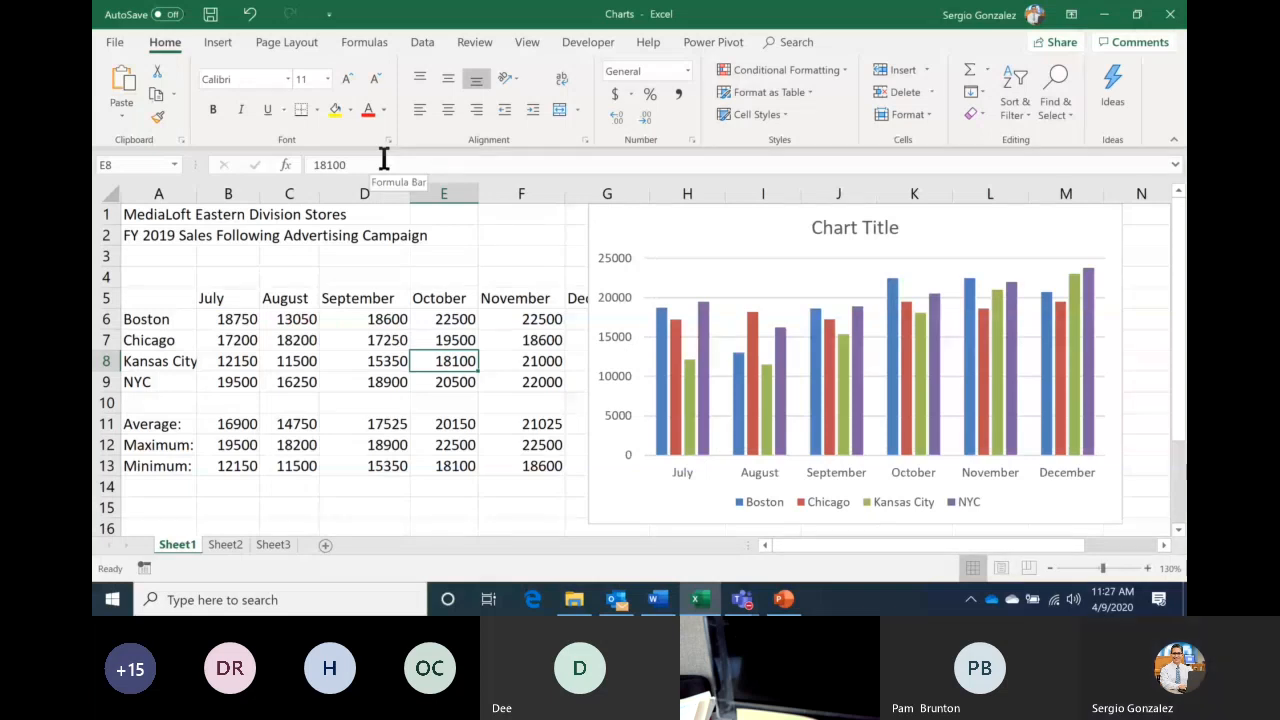
# Select the Clustered Column chart and bring the empty columns beyond it into view
pyautogui.click(600, 237)
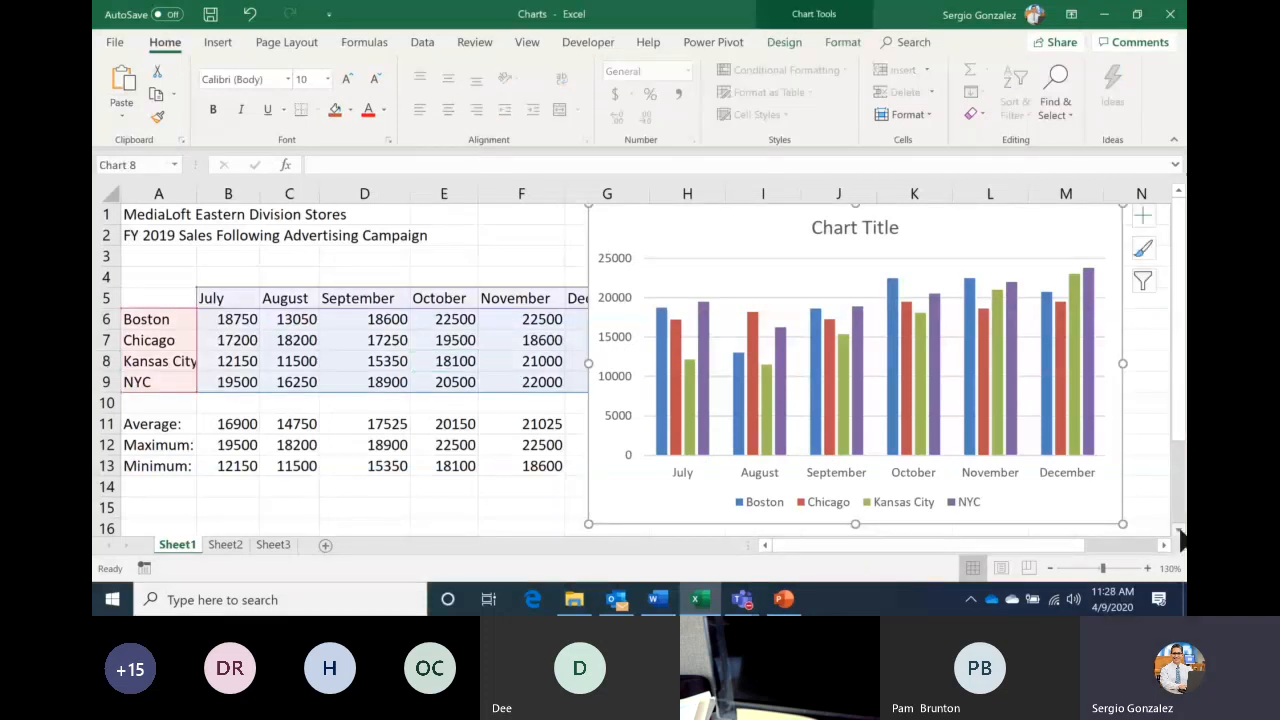
pyautogui.click(1180, 531)
pyautogui.moveTo(1179, 379); pyautogui.dragTo(1184, 380)
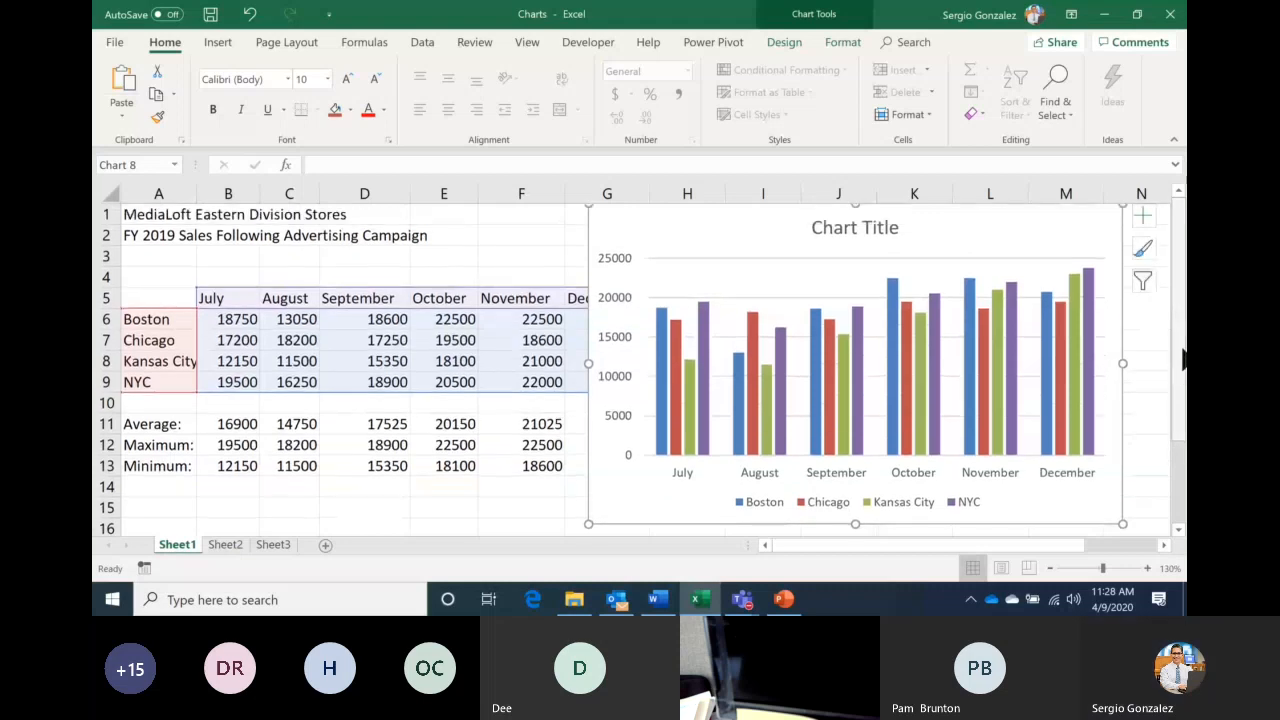
pyautogui.click(1163, 546)
pyautogui.click(1163, 546)
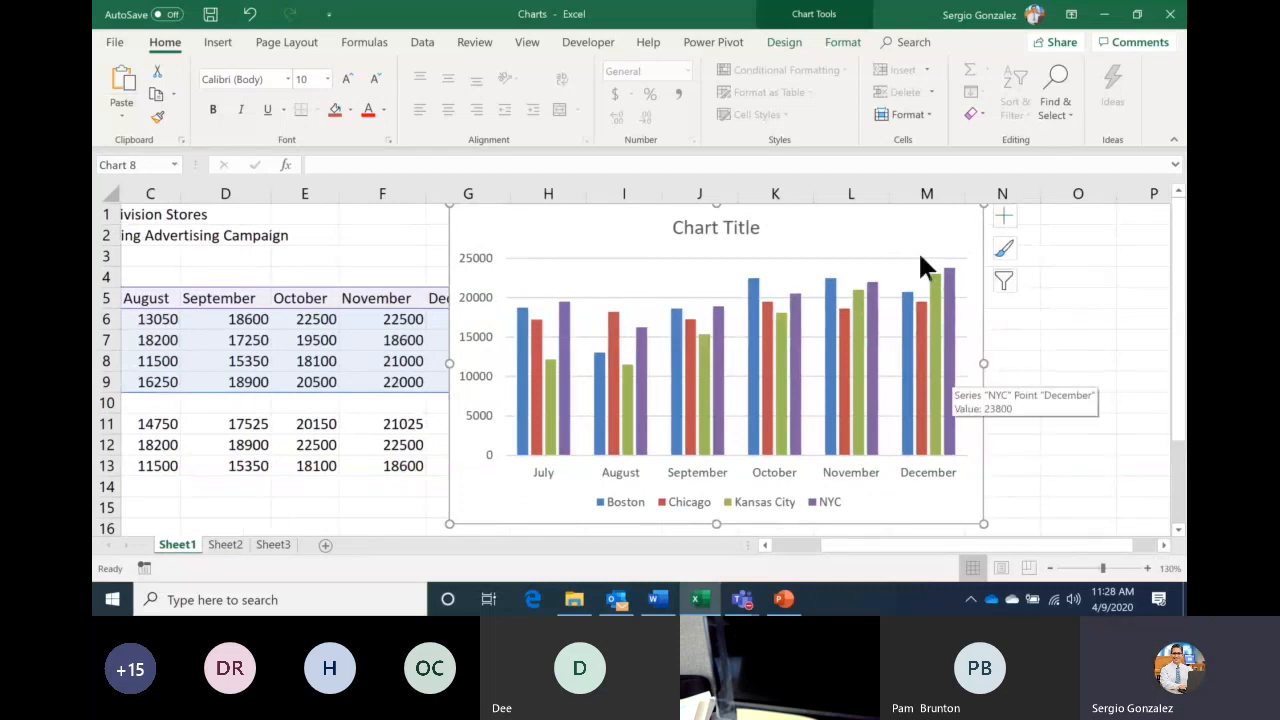
# Replace the Clustered Column chart's placeholder title with "Sales Report 2019"
pyautogui.click(800, 36)
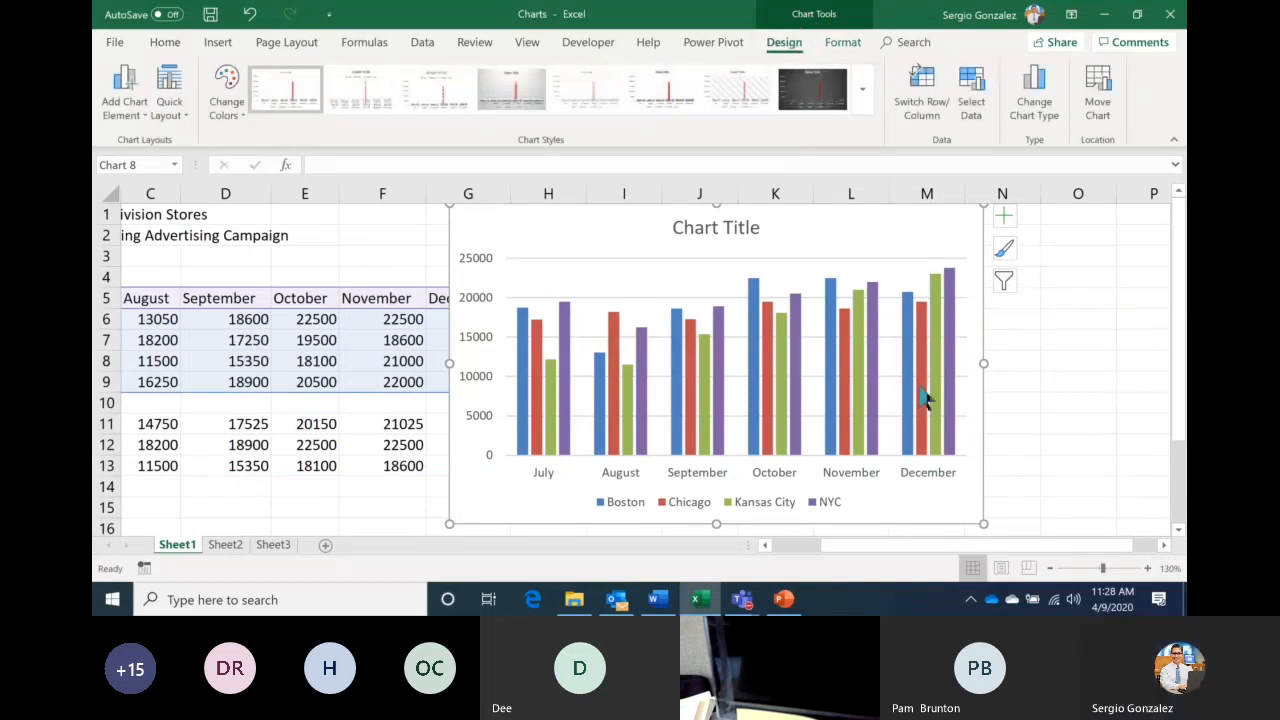
pyautogui.click(735, 230)
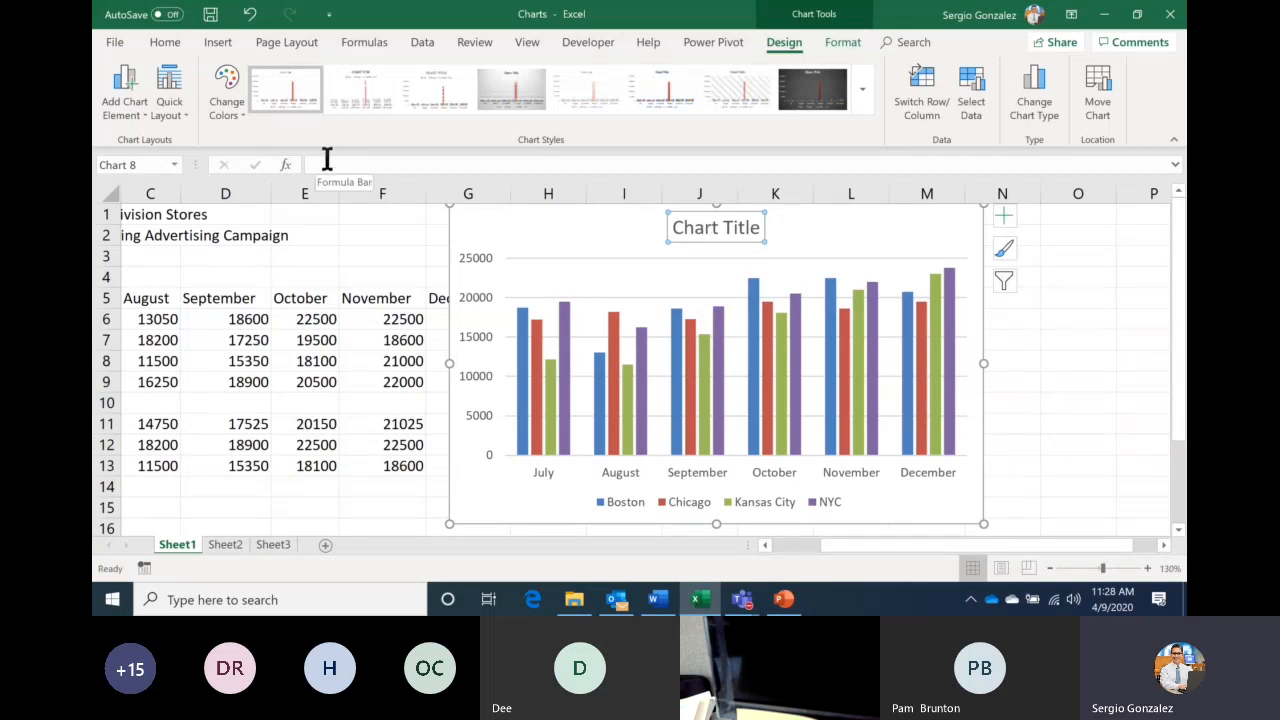
pyautogui.write('sA')
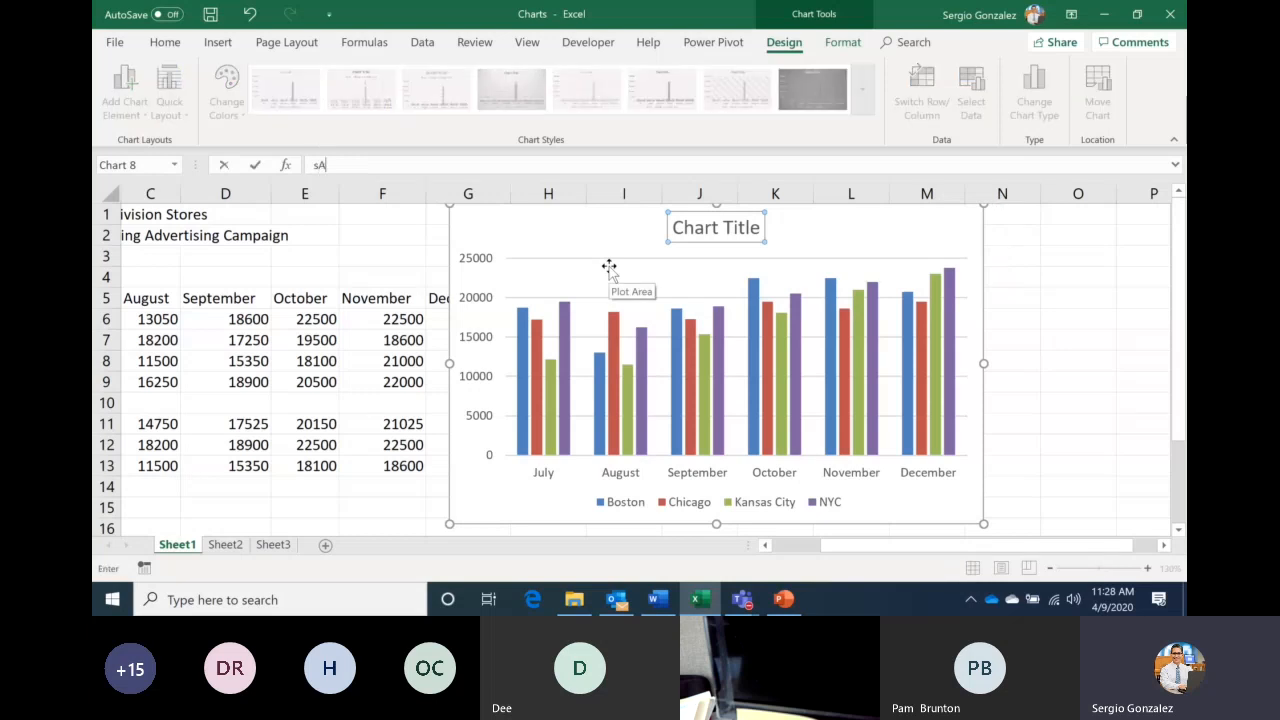
pyautogui.write('LES Report')
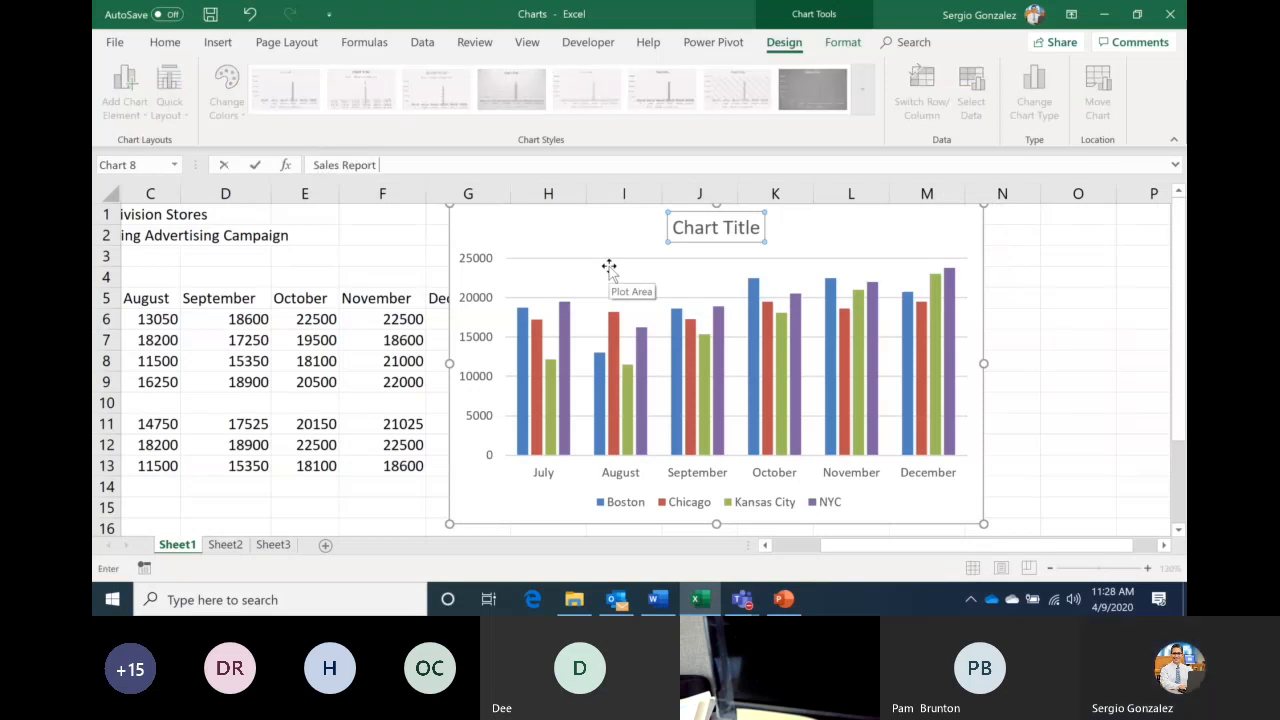
pyautogui.write(' 2019')
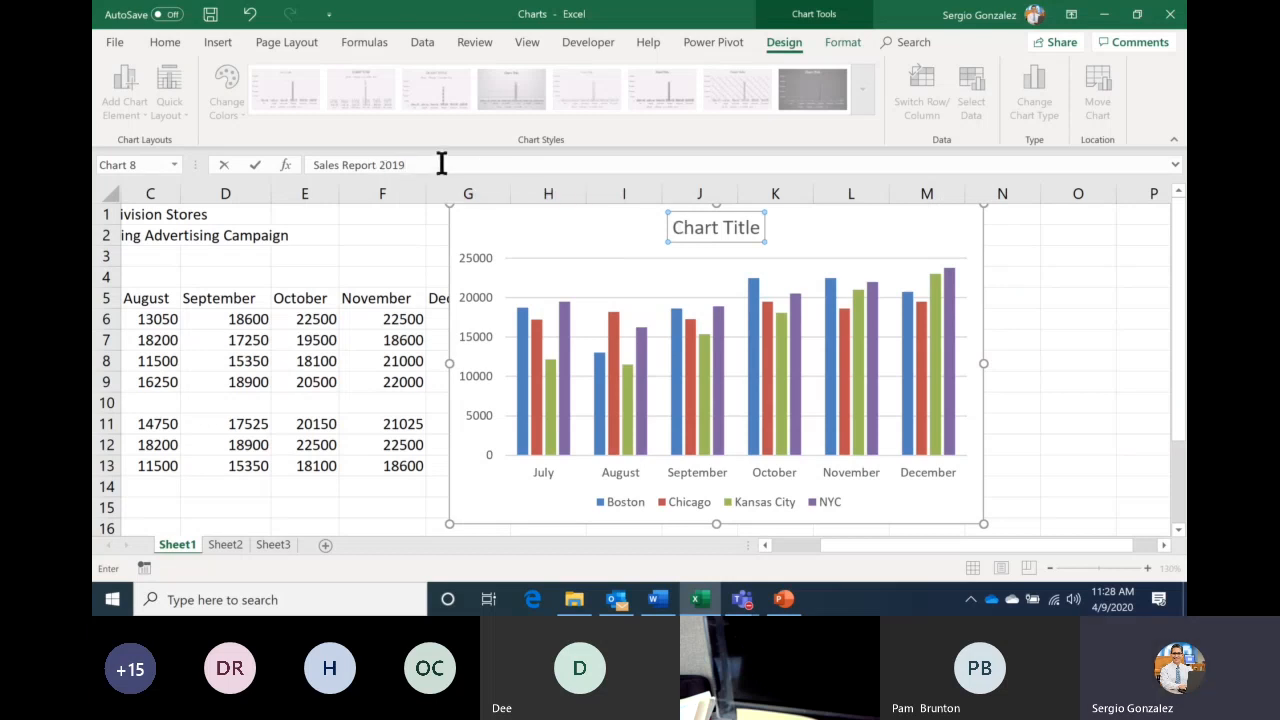
pyautogui.press('Return')
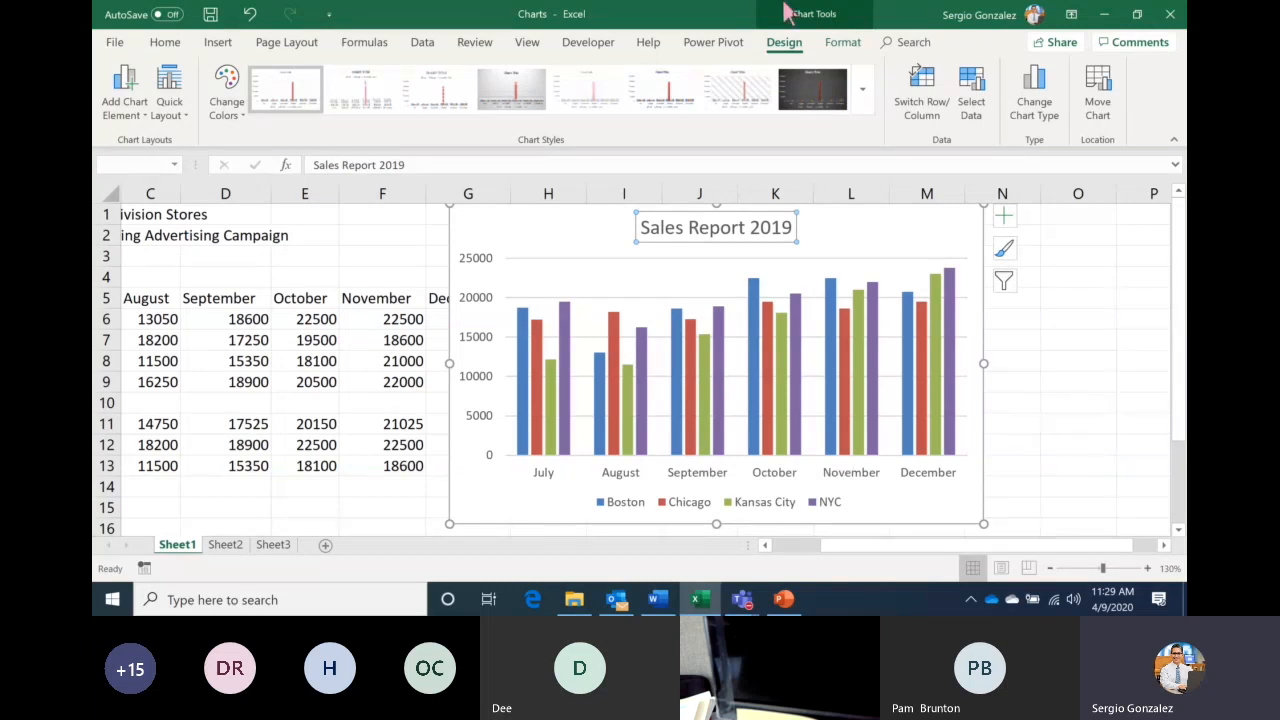
# Switch the chart's rows and columns back and forth, ending with stores along the horizontal axis and months as the series
pyautogui.click(928, 107)
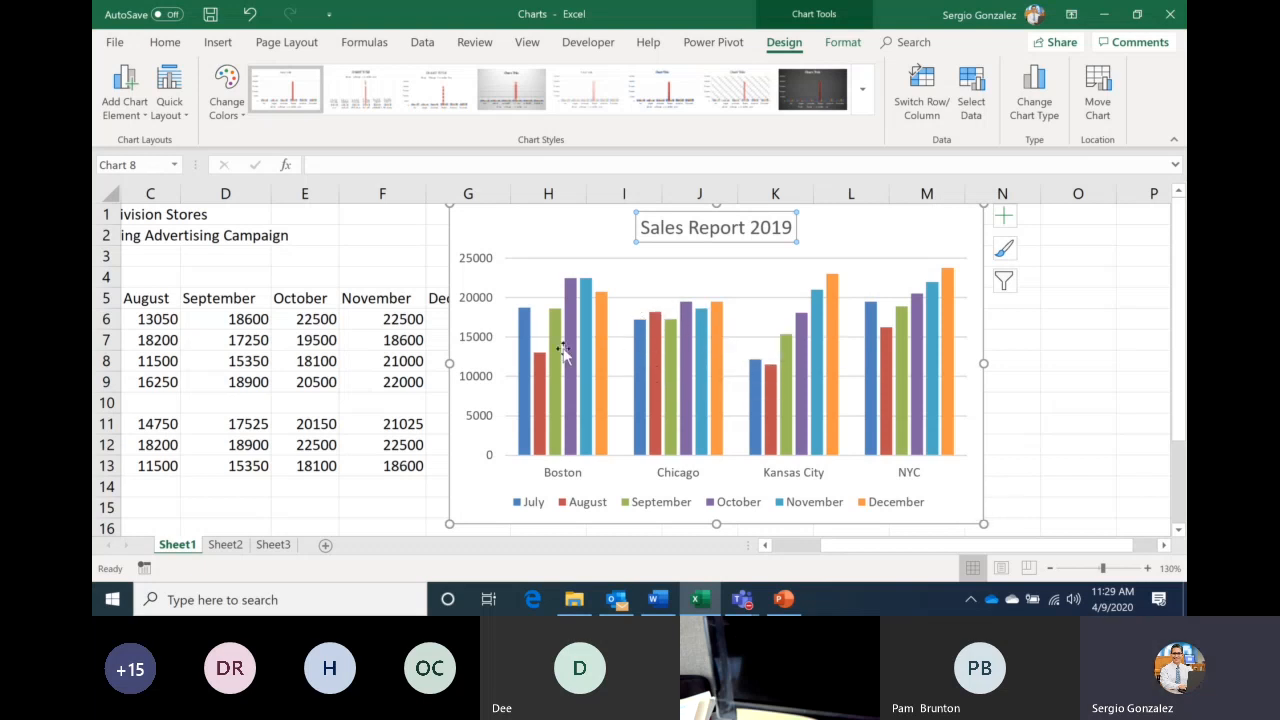
pyautogui.moveTo(545, 400)
pyautogui.moveTo(827, 293)
pyautogui.click(922, 92)
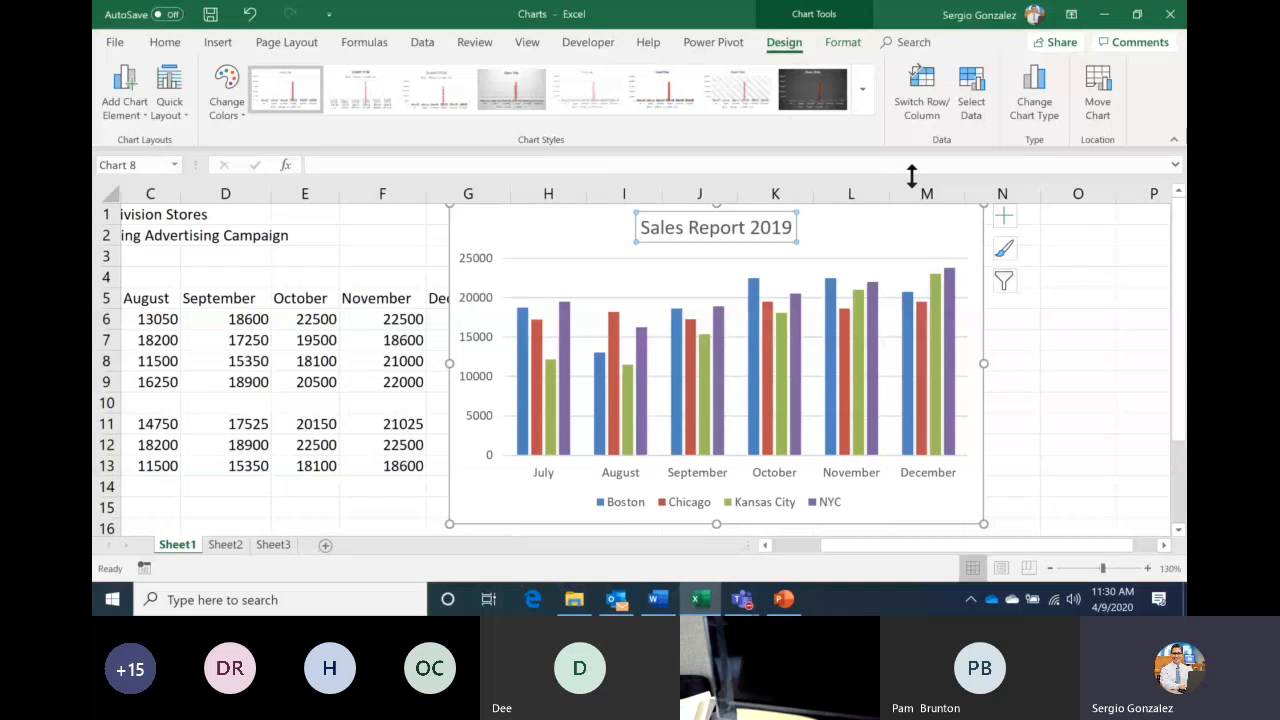
pyautogui.click(921, 106)
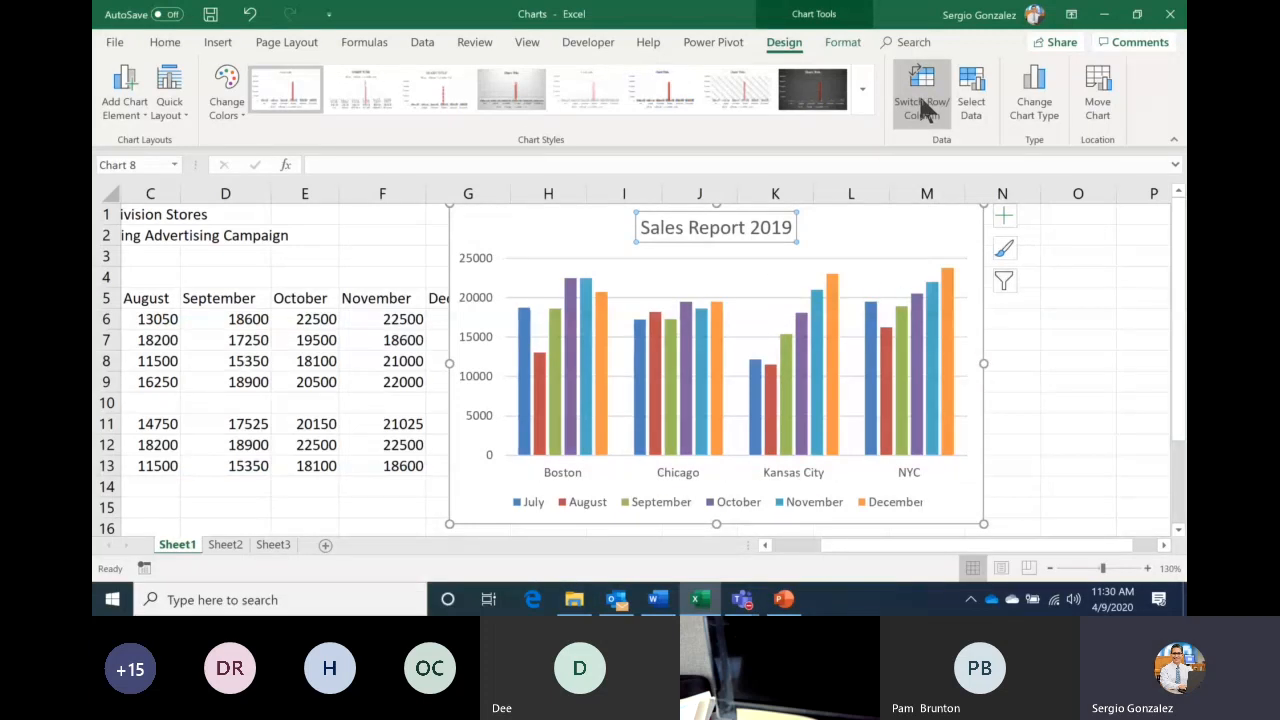
pyautogui.click(925, 110)
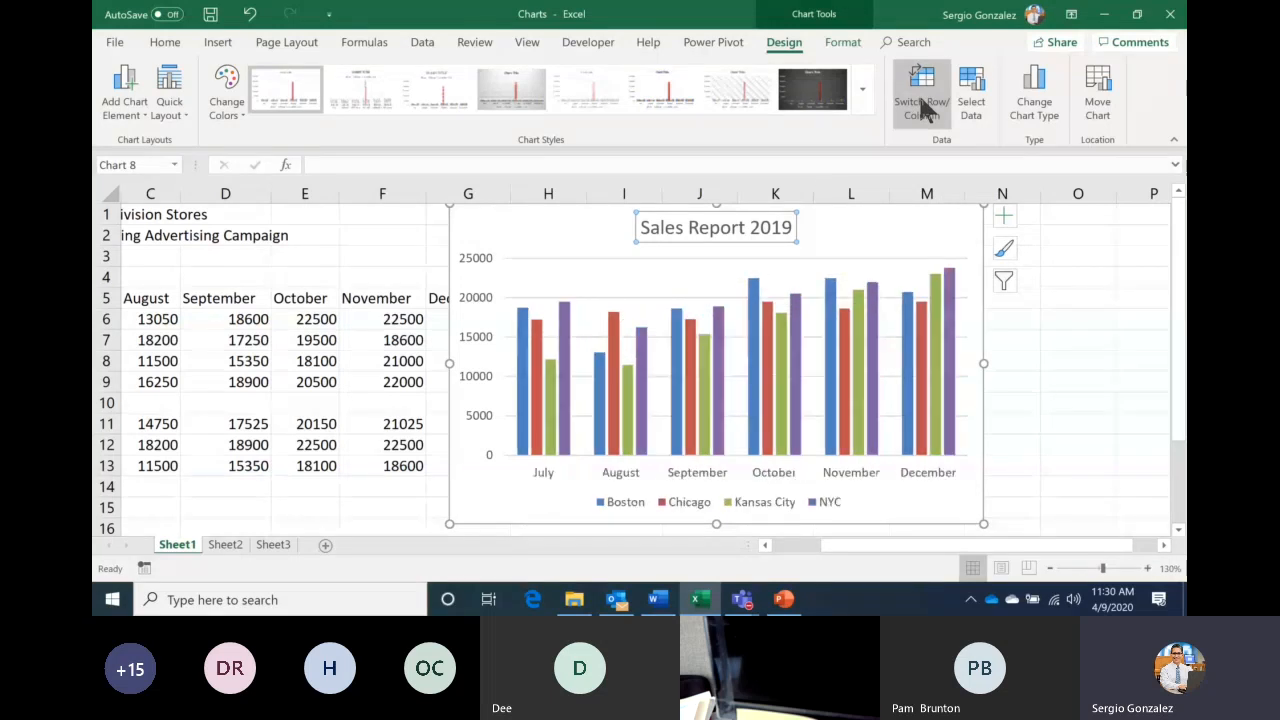
pyautogui.click(925, 110)
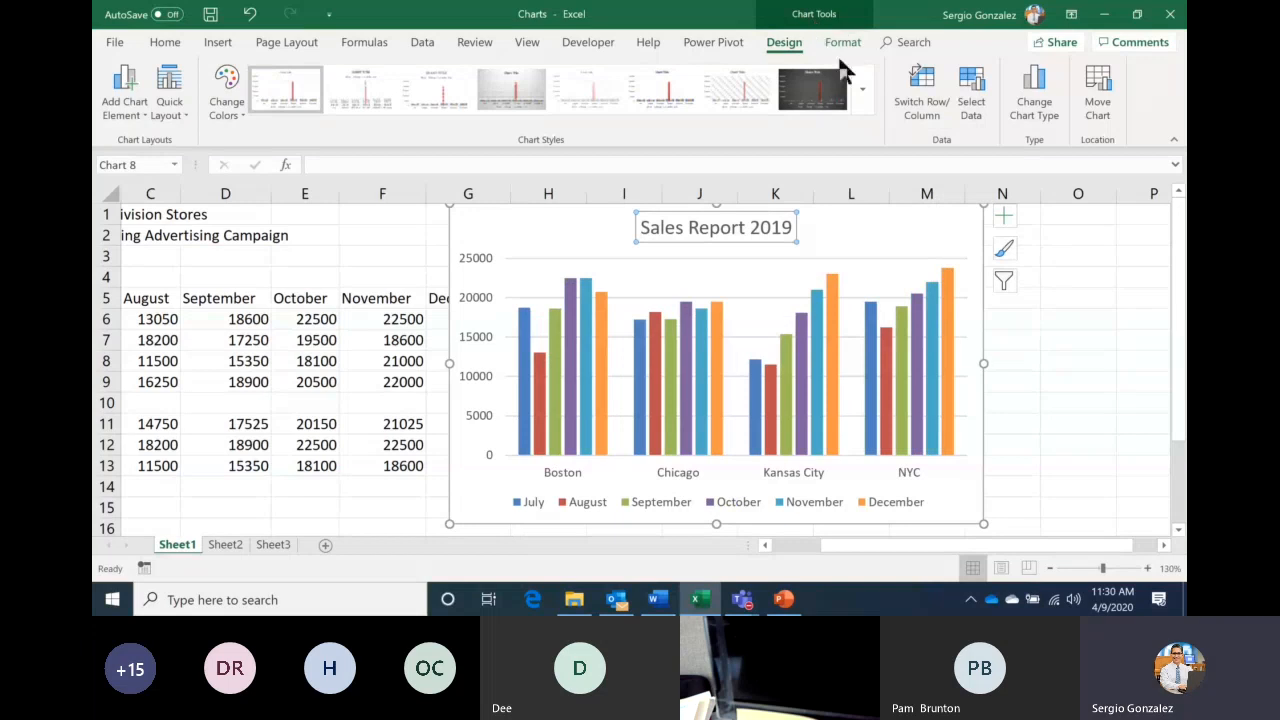
pyautogui.click(1051, 367)
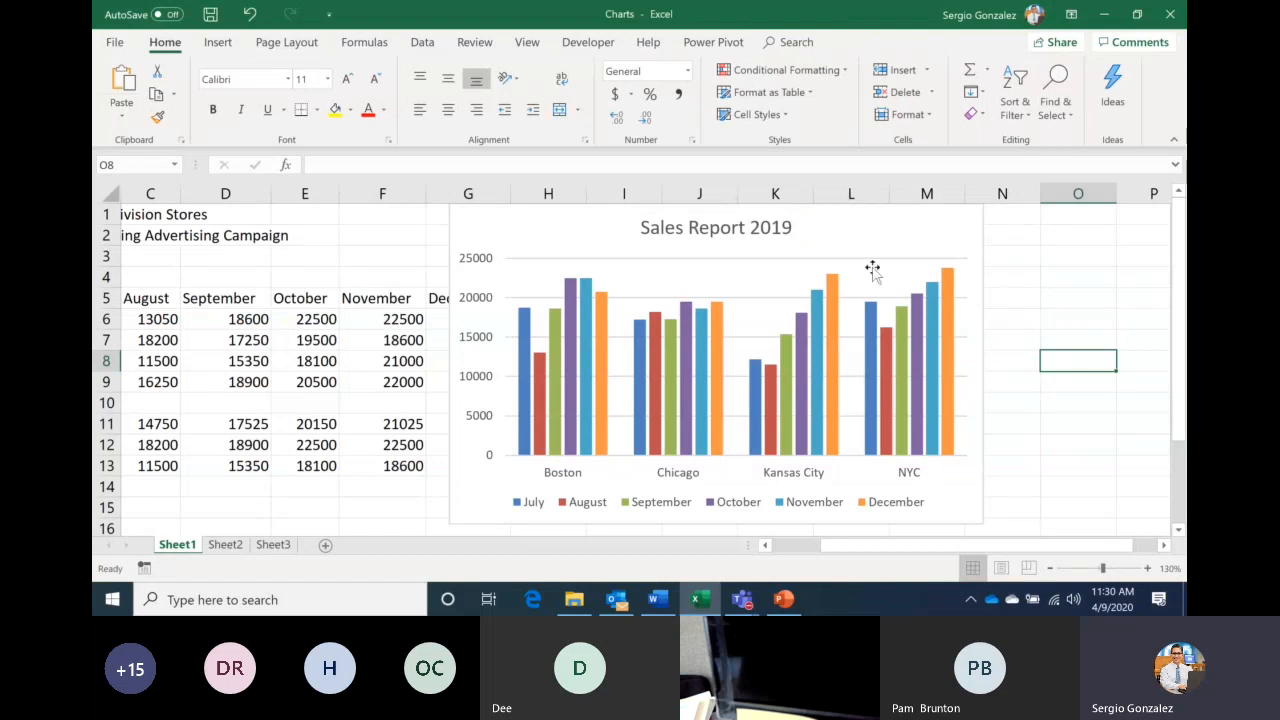
# Apply the quick layout without a chart title that places the legend to the right of the columns
pyautogui.click(978, 228)
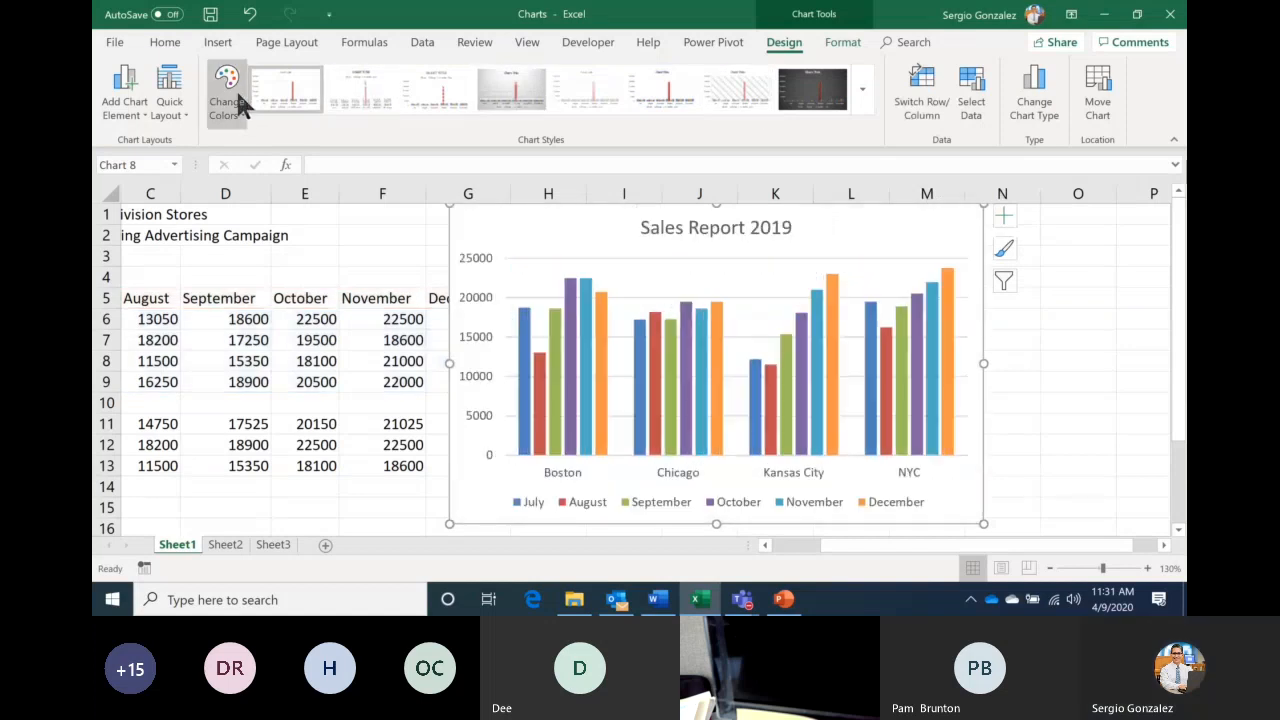
pyautogui.click(168, 112)
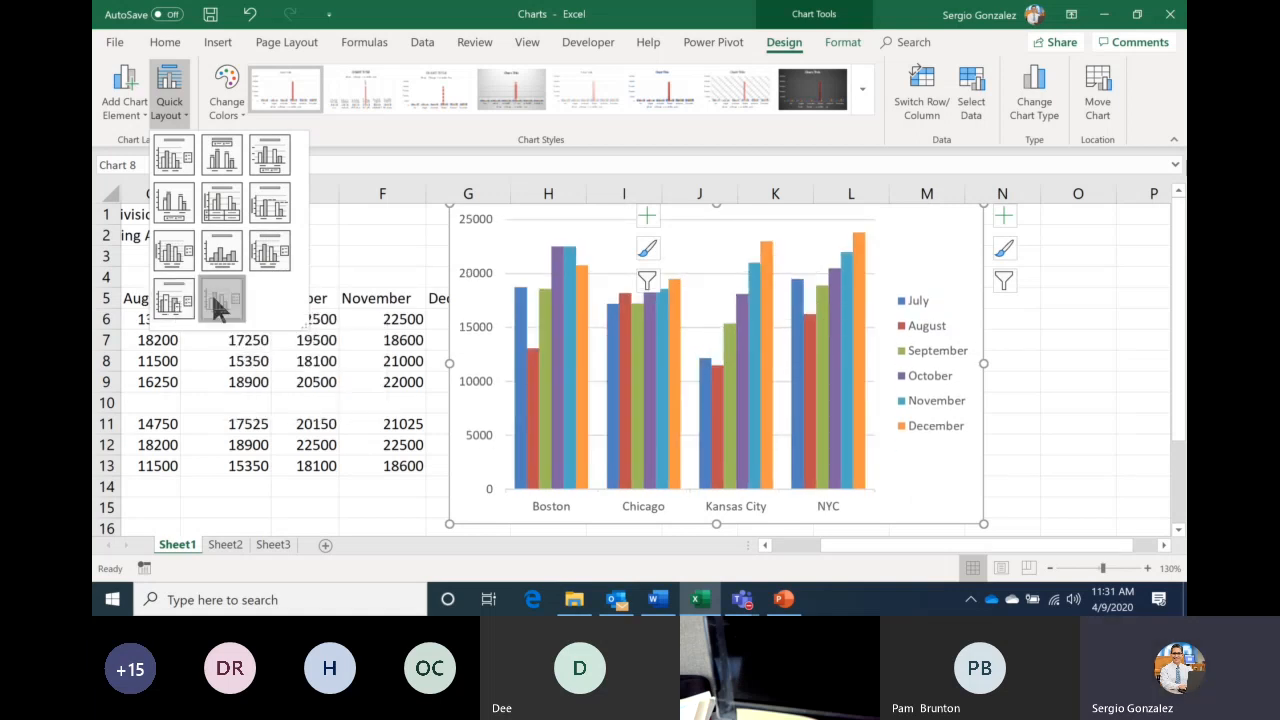
pyautogui.click(215, 305)
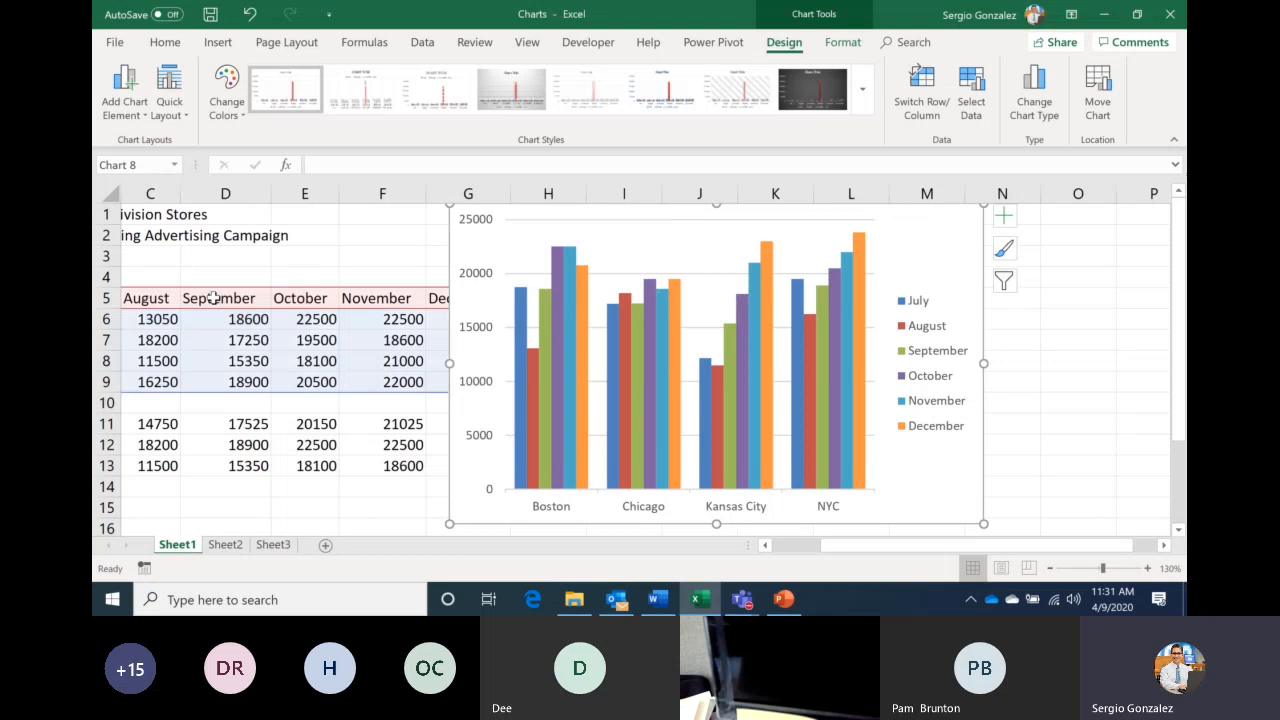
# Move the chart clear of the December and Total columns into the empty cells beside the data, and deselect it
pyautogui.click(1052, 572)
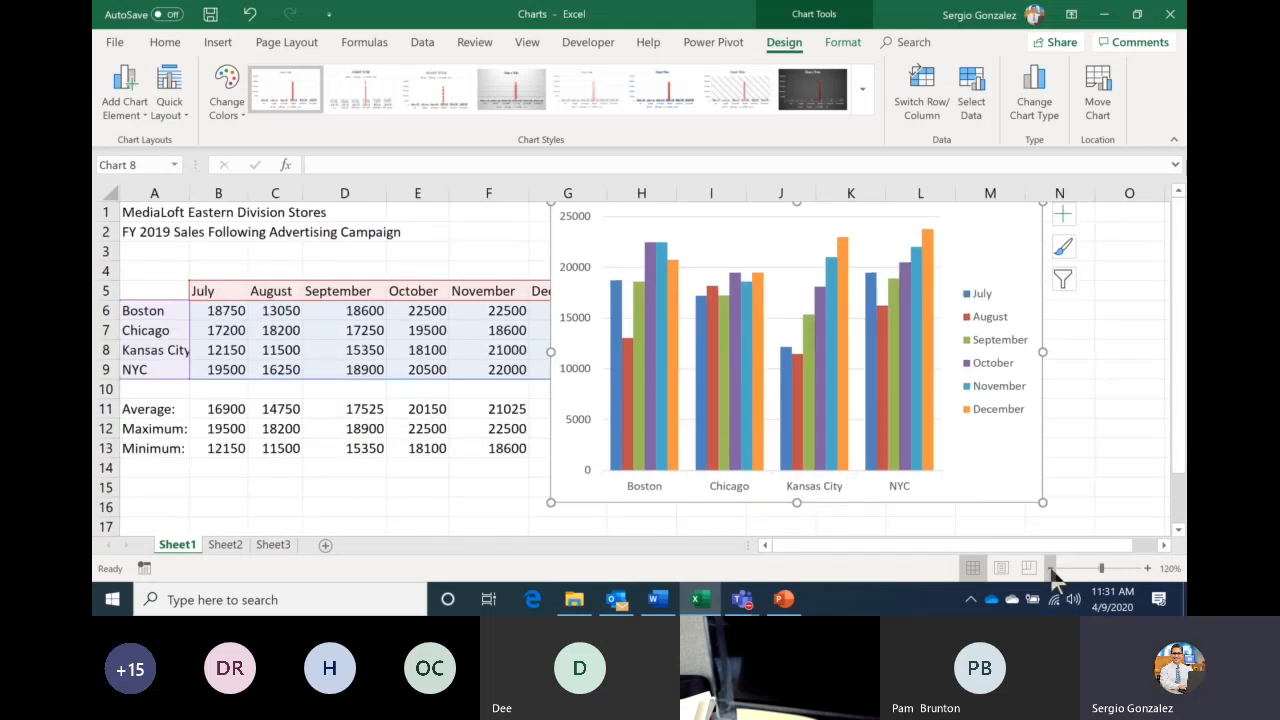
pyautogui.click(1051, 568)
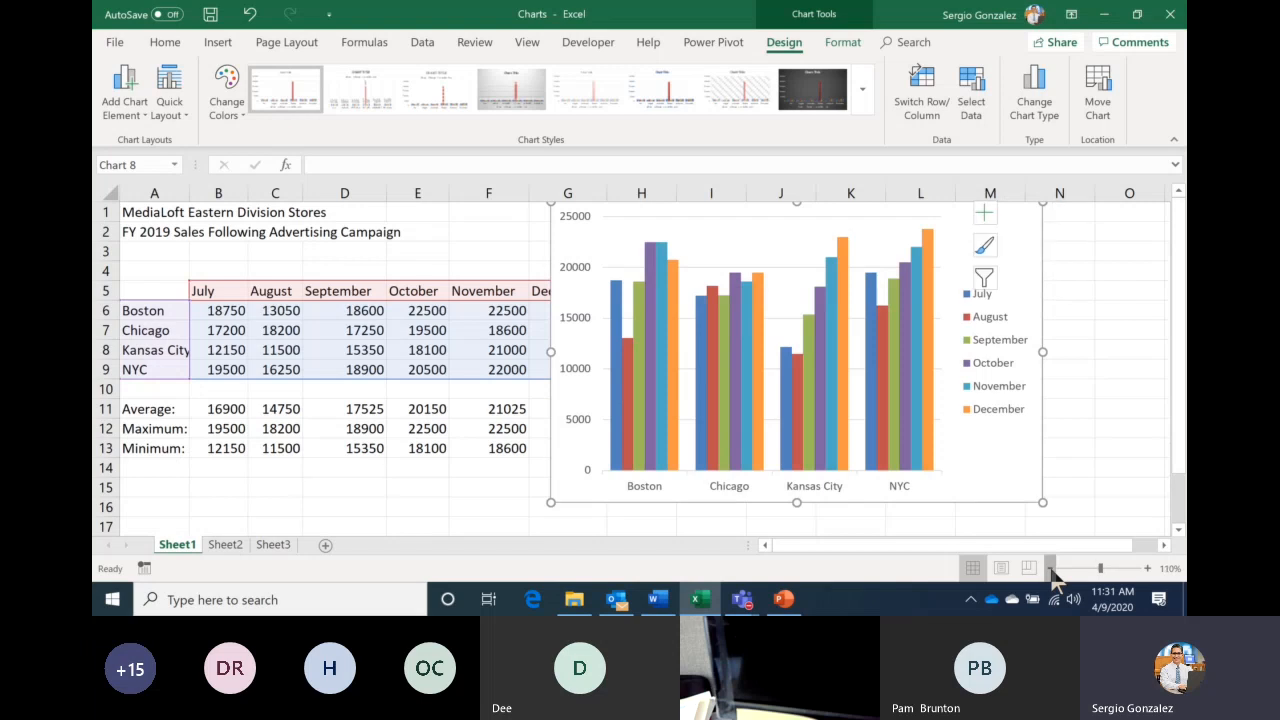
pyautogui.click(1051, 568)
pyautogui.click(1051, 568)
pyautogui.moveTo(838, 401); pyautogui.dragTo(903, 397)
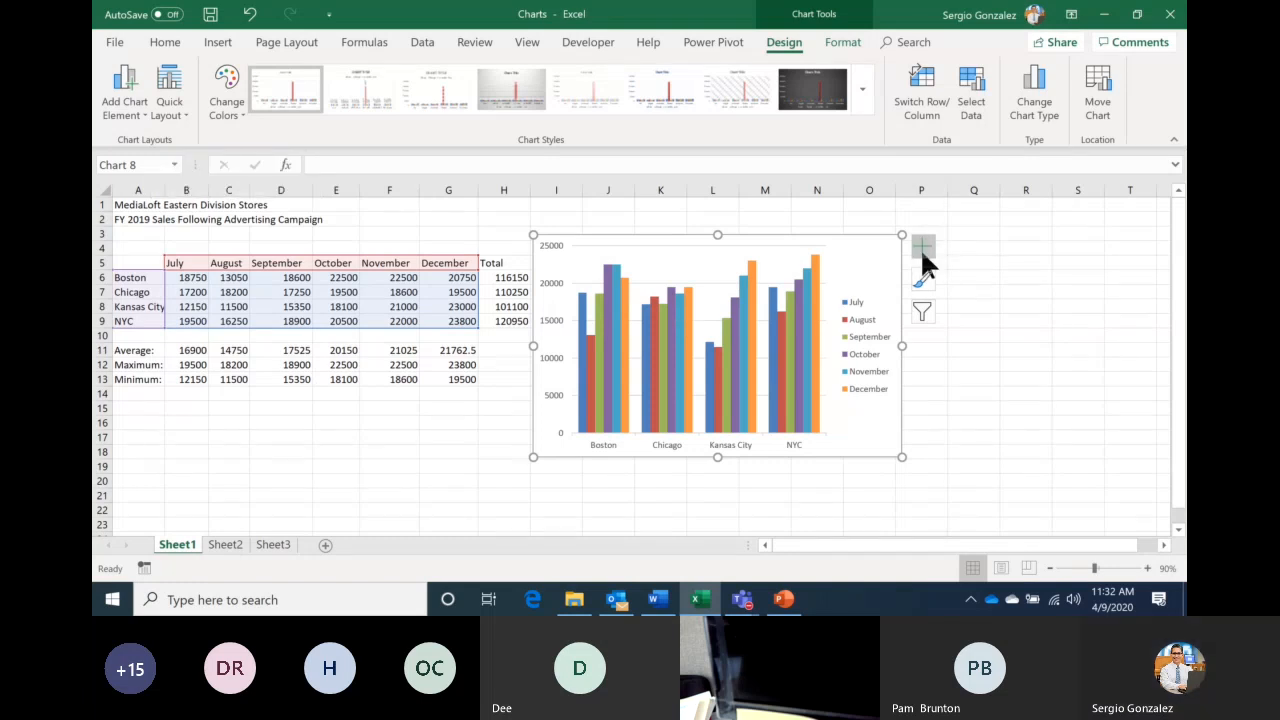
pyautogui.click(1003, 252)
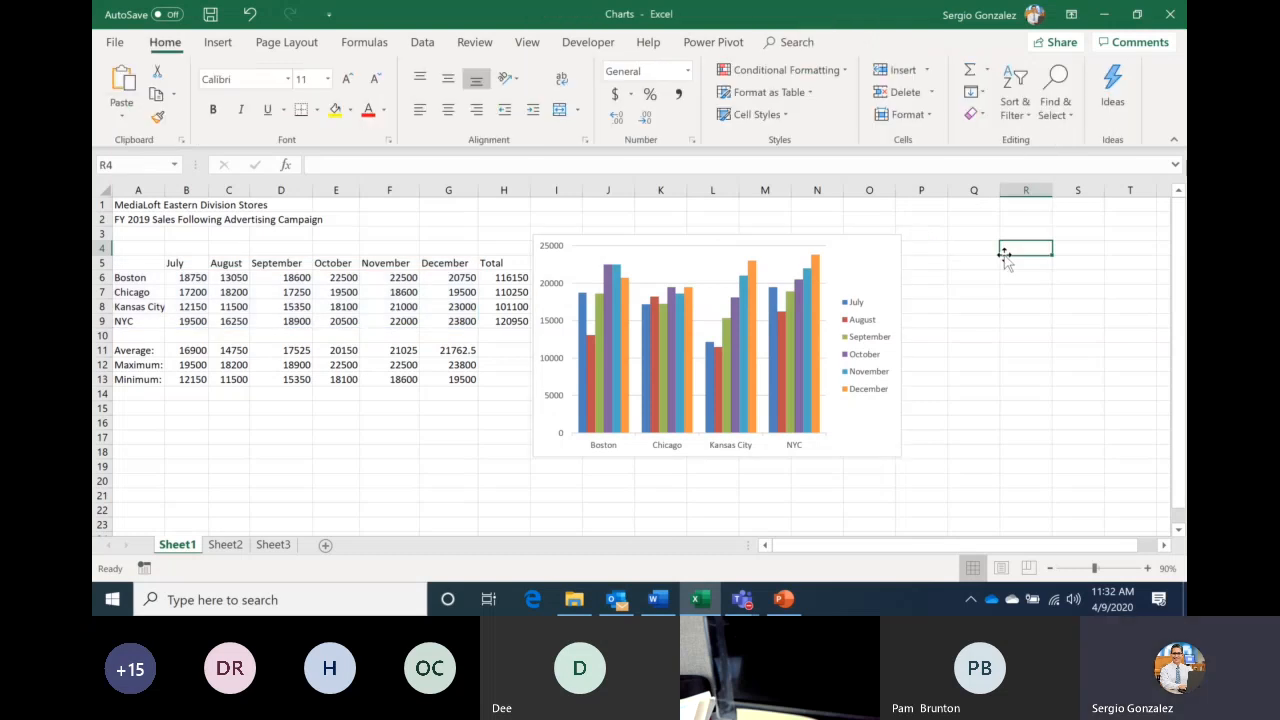
# Add a chart title above the plot area and set its text to "Sales Report 2019"
pyautogui.click(887, 263)
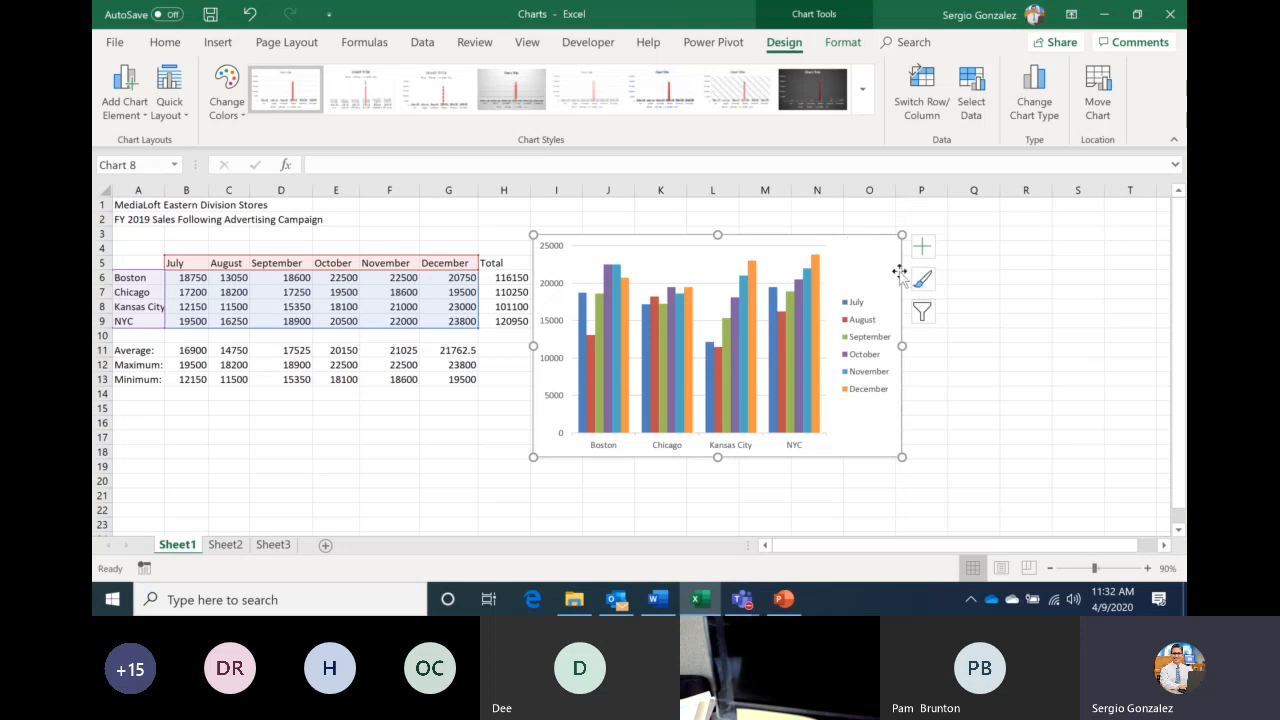
pyautogui.click(922, 248)
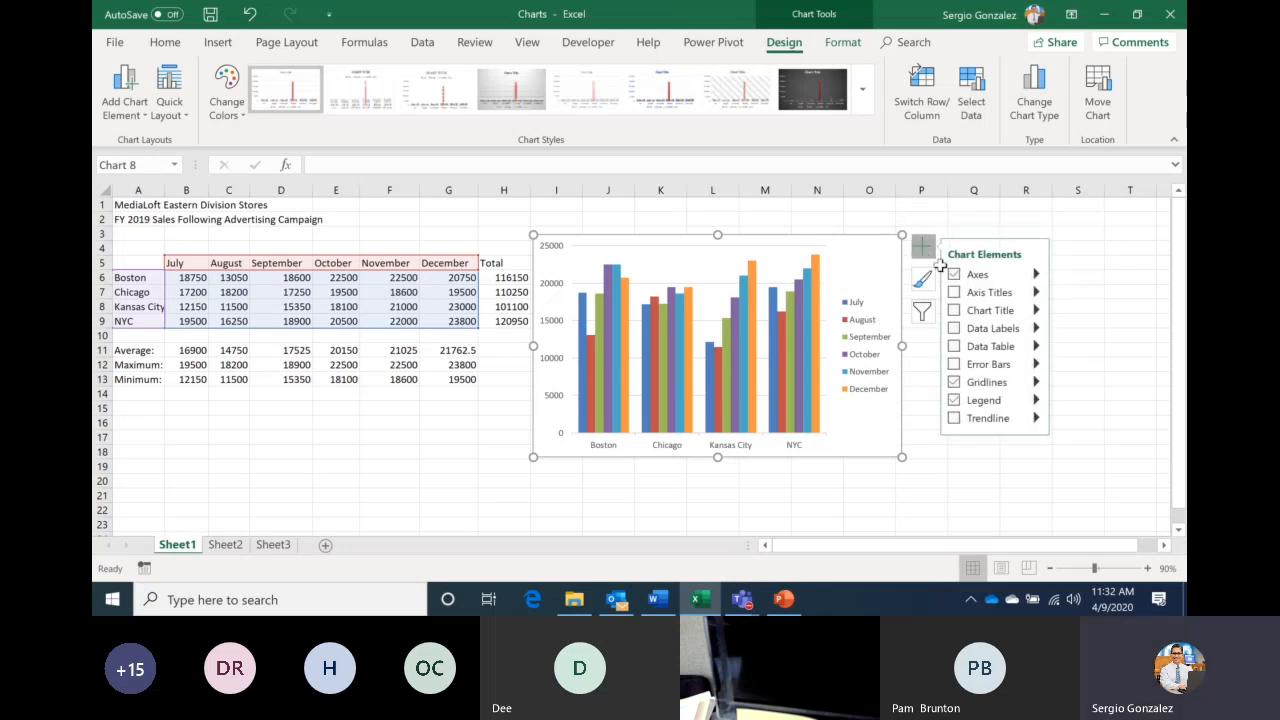
pyautogui.click(955, 292)
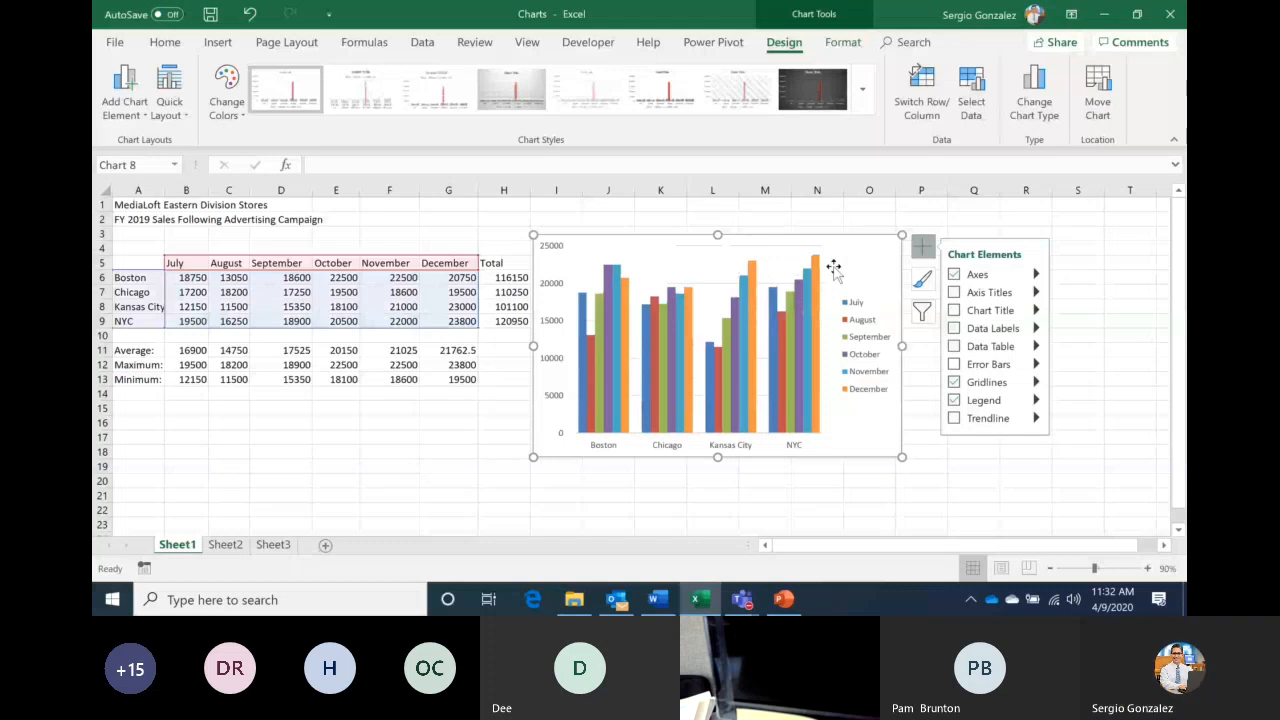
pyautogui.click(954, 310)
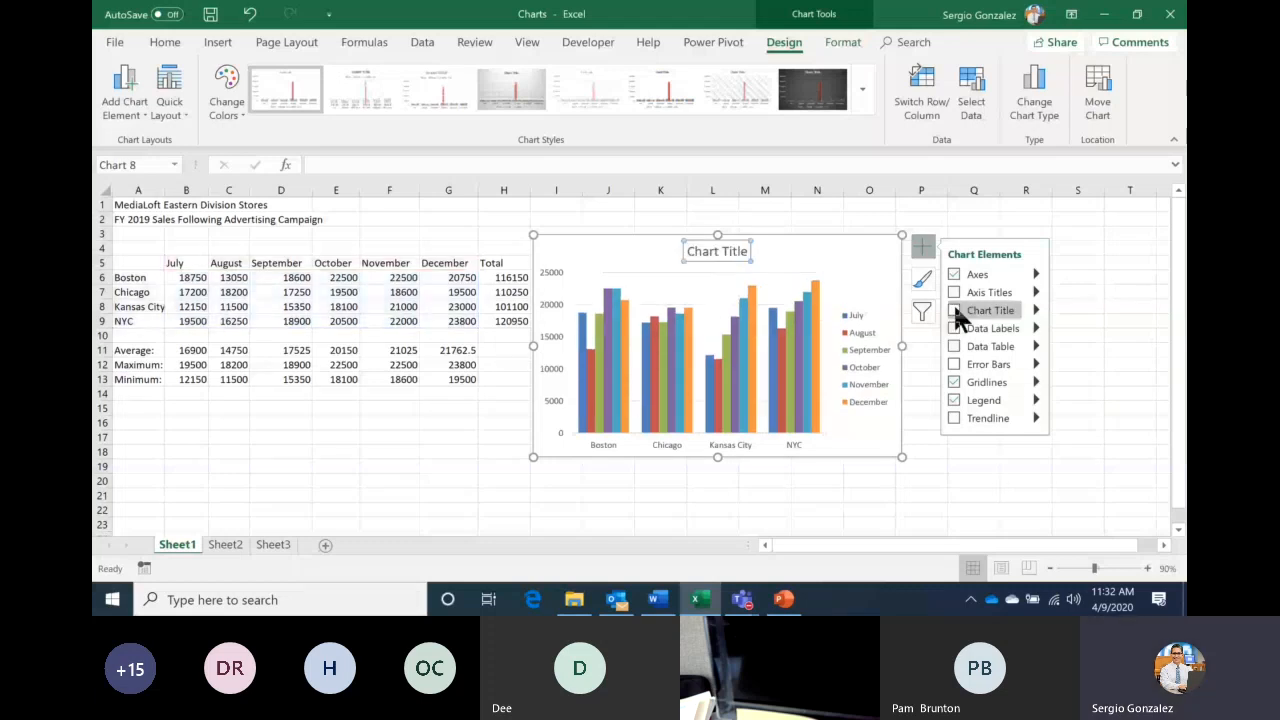
pyautogui.click(743, 257)
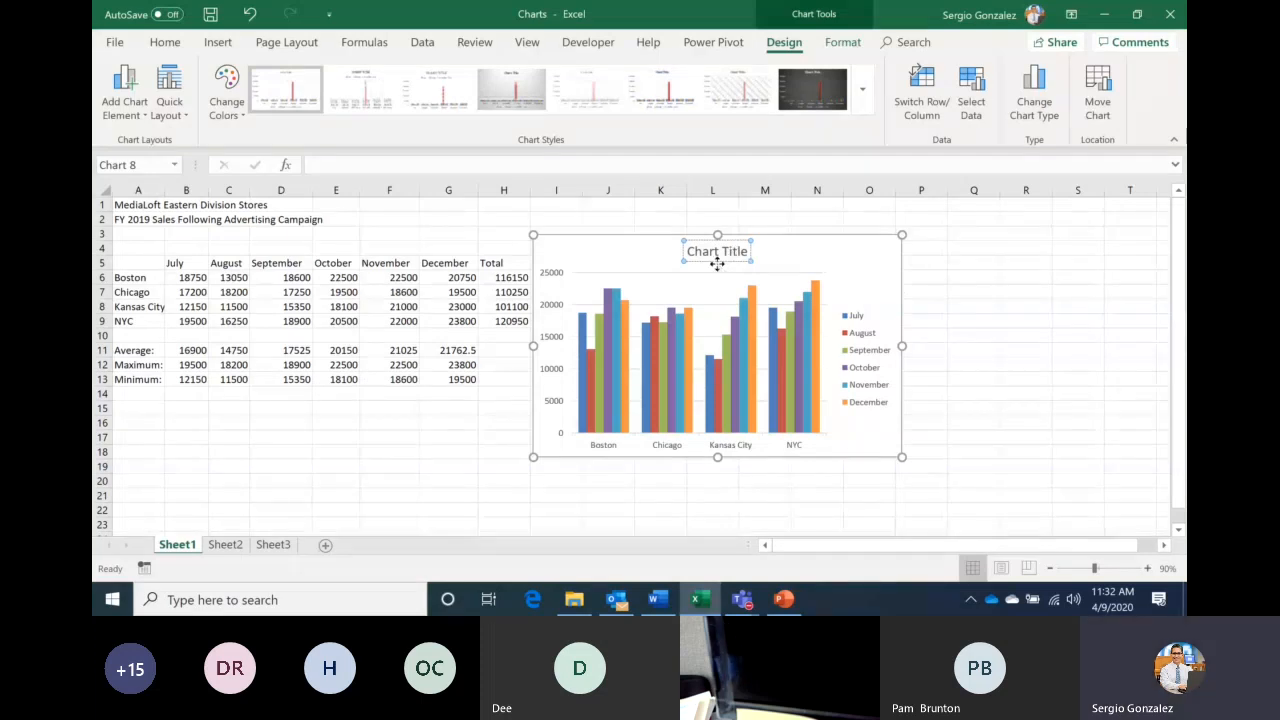
pyautogui.click(717, 263)
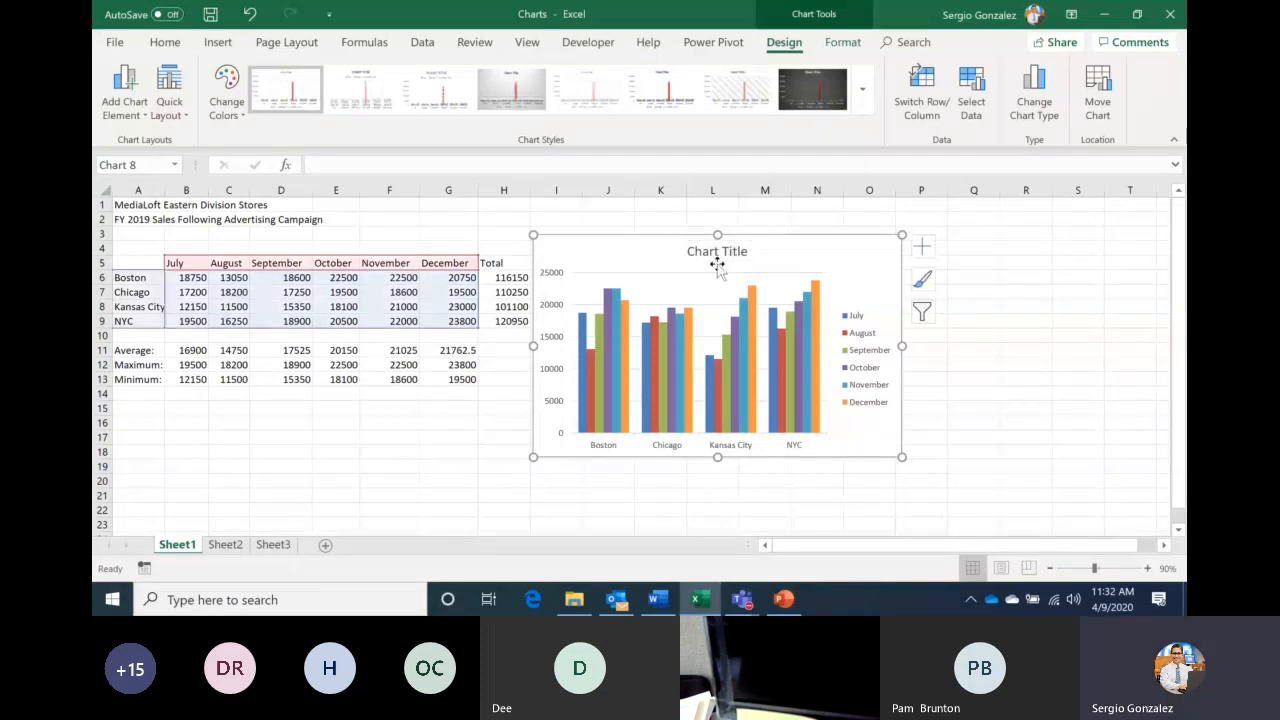
pyautogui.click(717, 260)
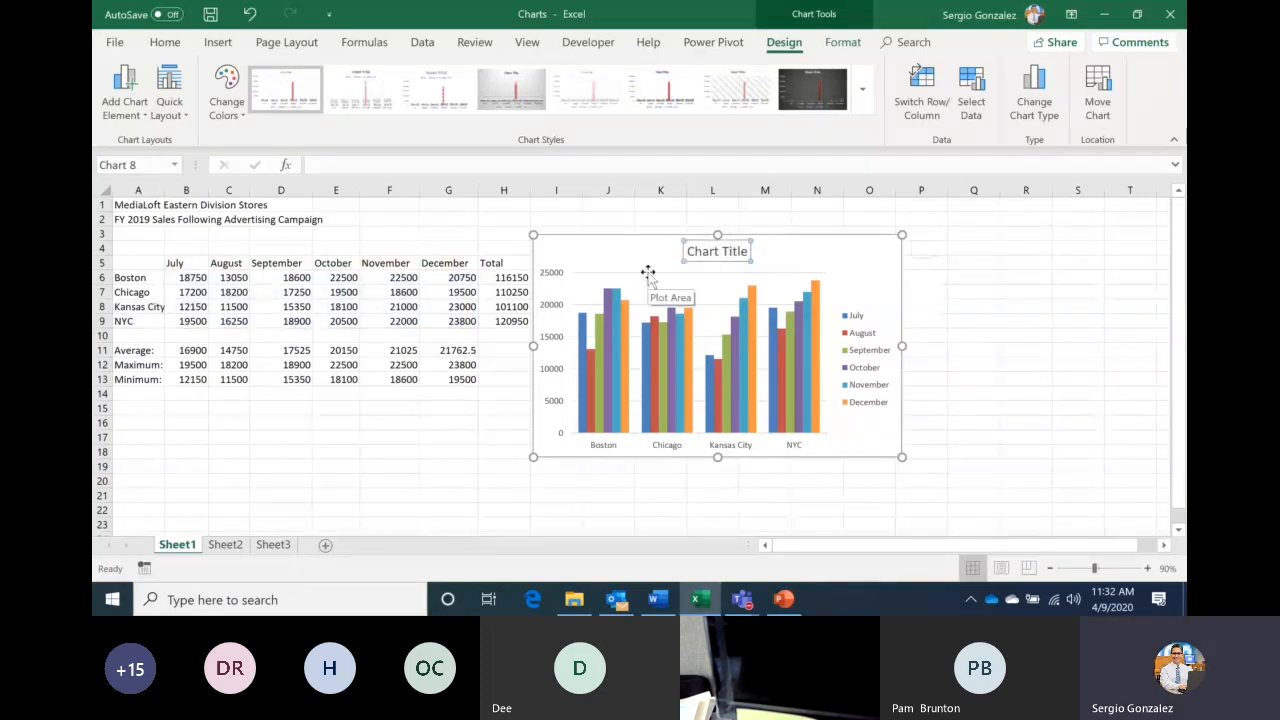
pyautogui.write('Sales Report 2019')
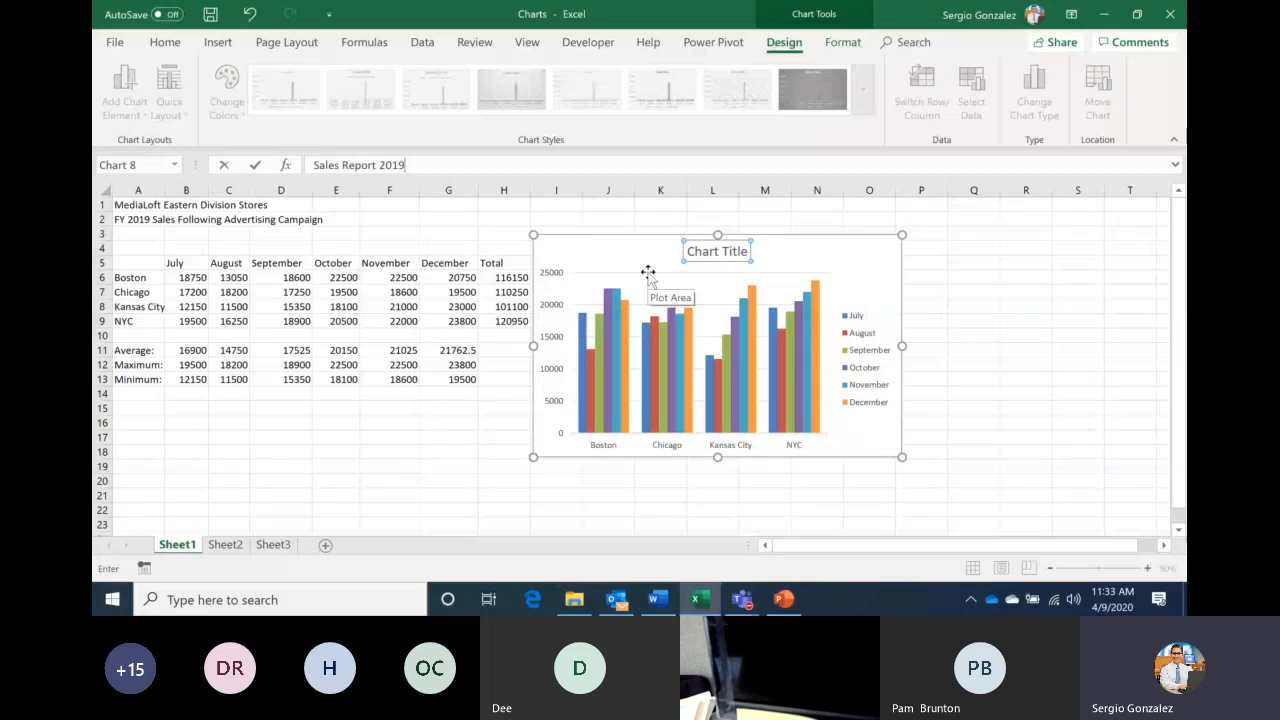
pyautogui.press('Return')
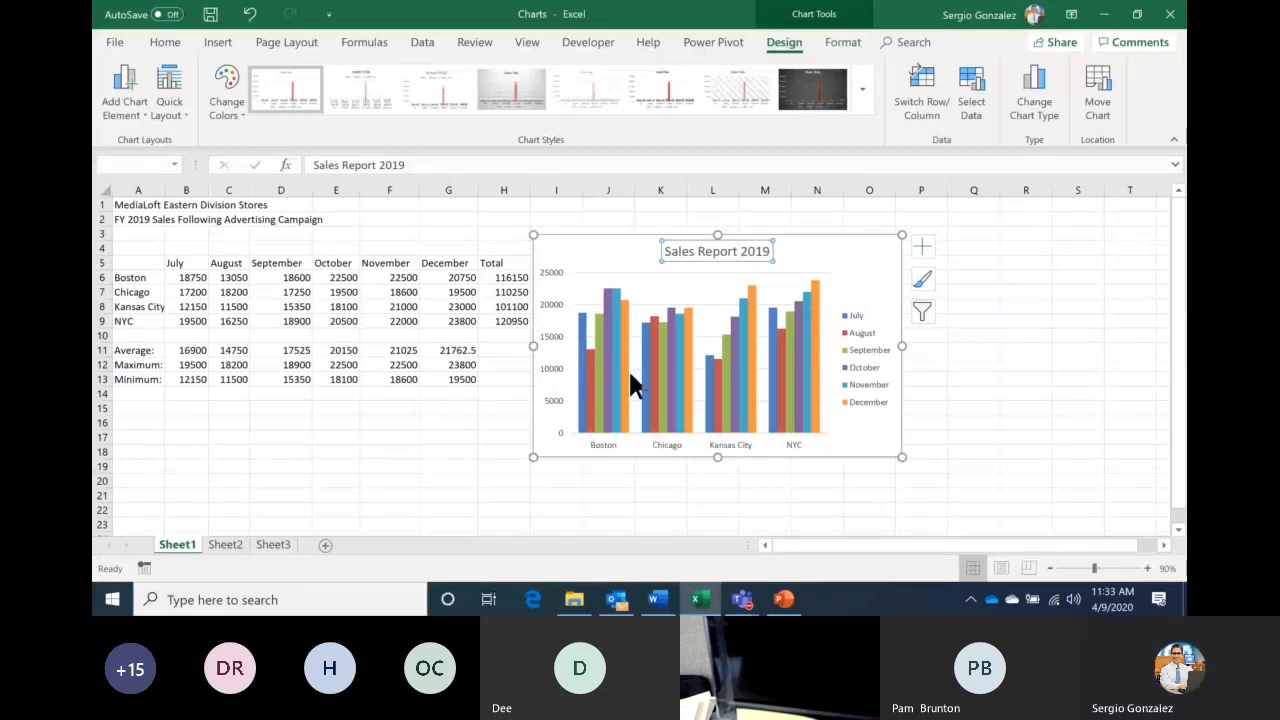
# Add axis titles to both axes of the Sales Report 2019 chart
pyautogui.click(923, 250)
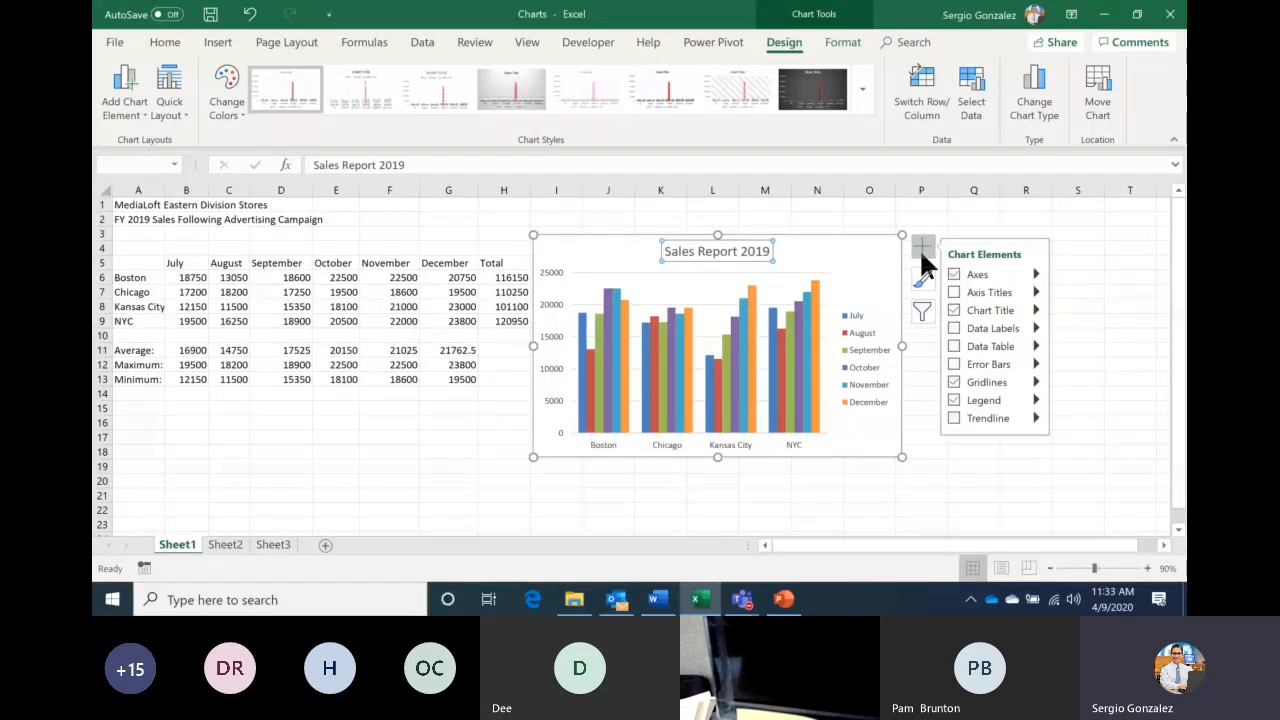
pyautogui.click(952, 290)
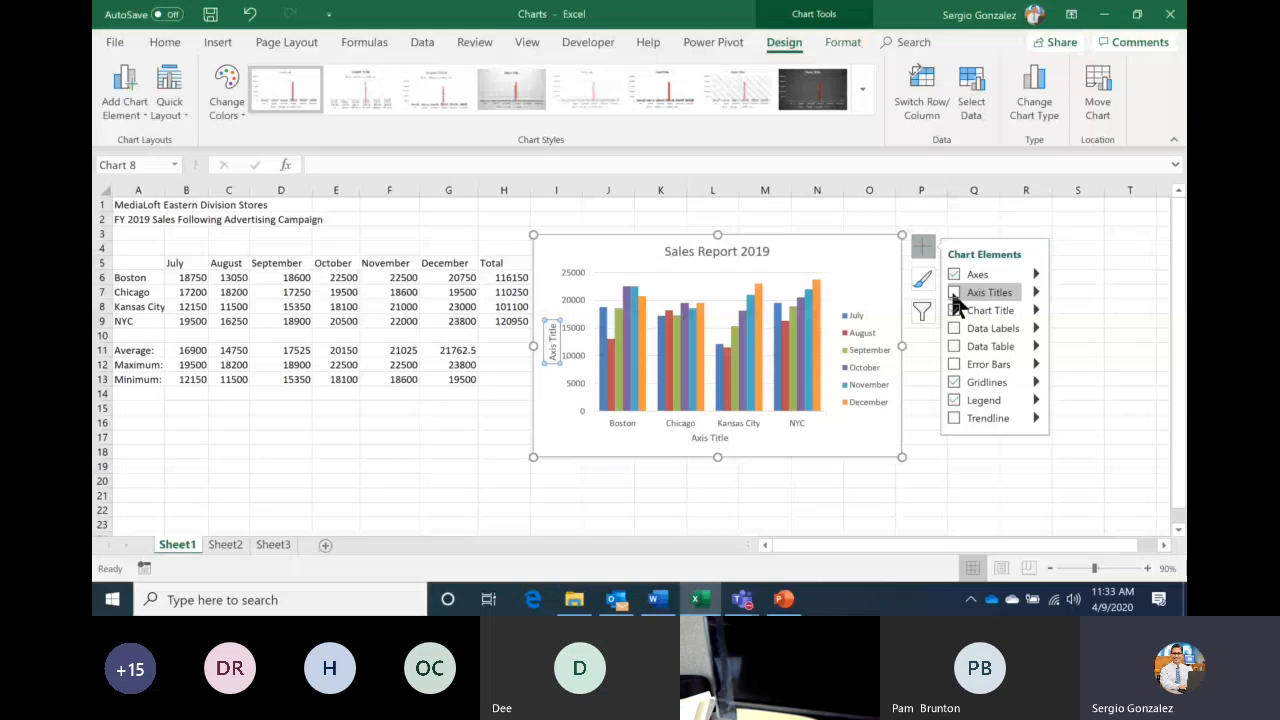
pyautogui.click(954, 294)
pyautogui.click(954, 296)
# Set the horizontal axis title below the store names to "Locations"
pyautogui.click(703, 440)
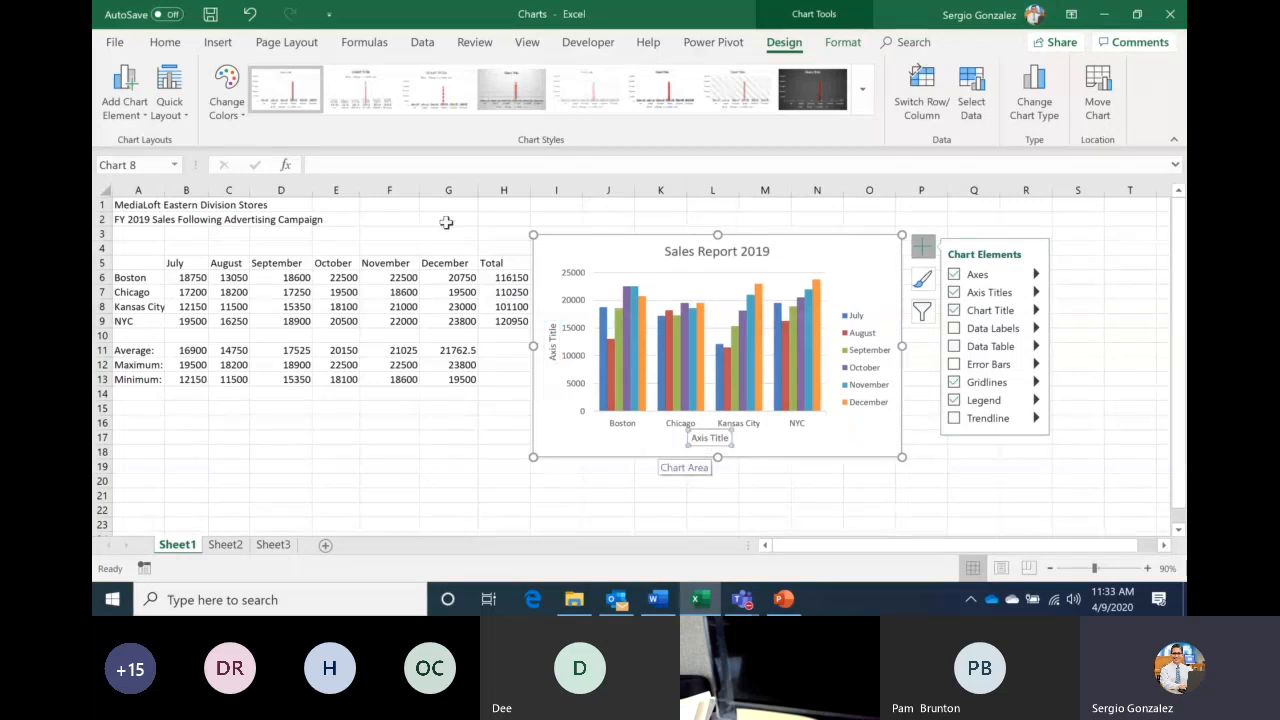
pyautogui.click(399, 166)
pyautogui.write('Locations')
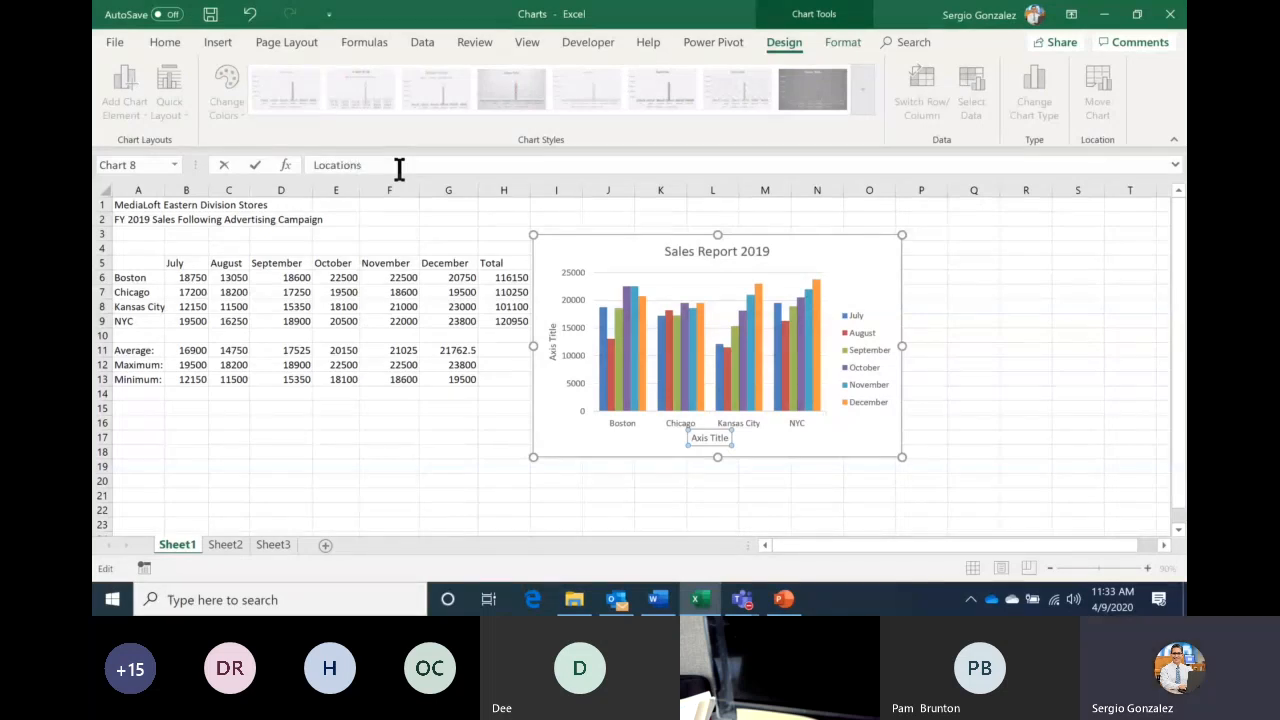
pyautogui.press('Return')
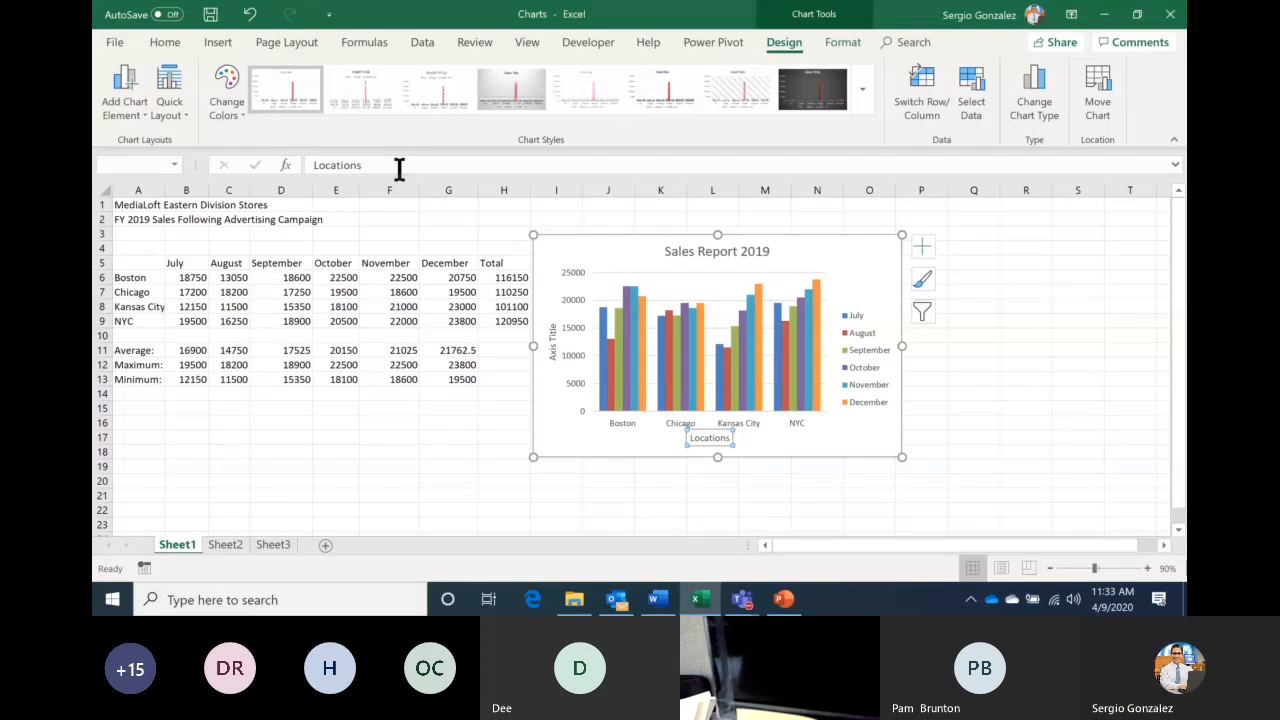
# Set the vertical axis title of the Sales Report 2019 chart to "Sales in $"
pyautogui.click(550, 330)
pyautogui.write('Sal')
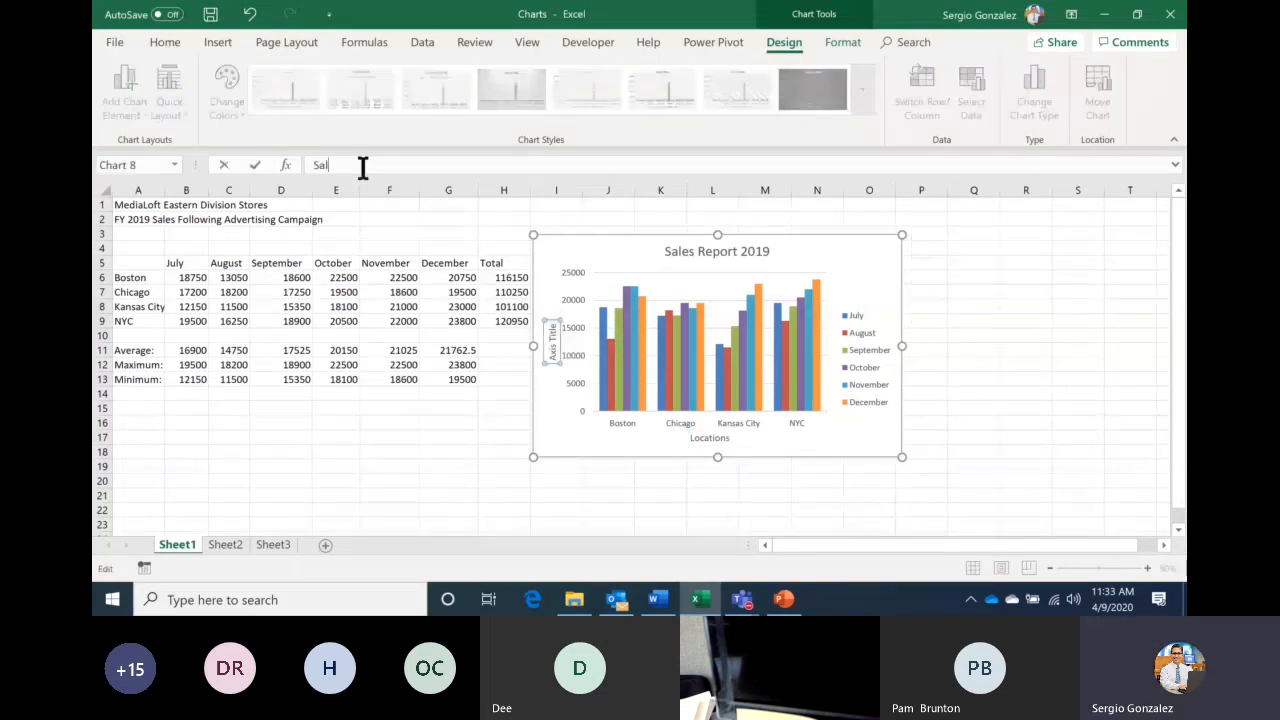
pyautogui.write('es in $')
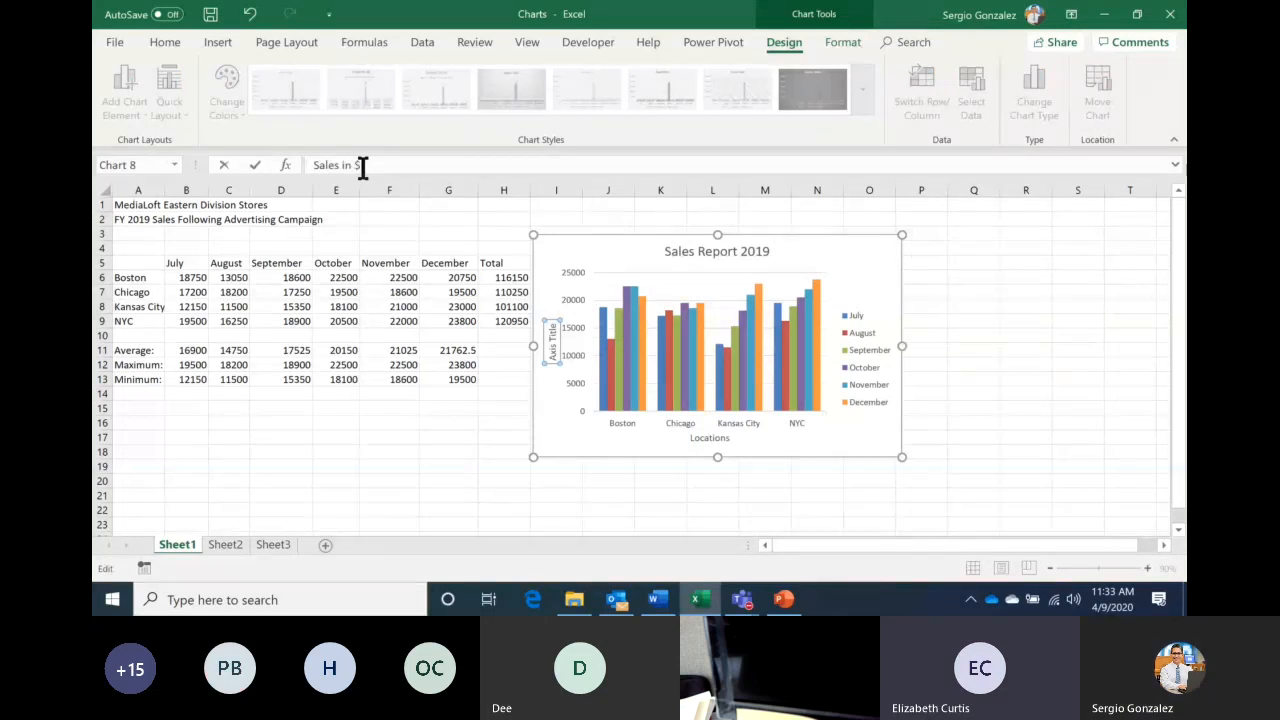
pyautogui.press('Return')
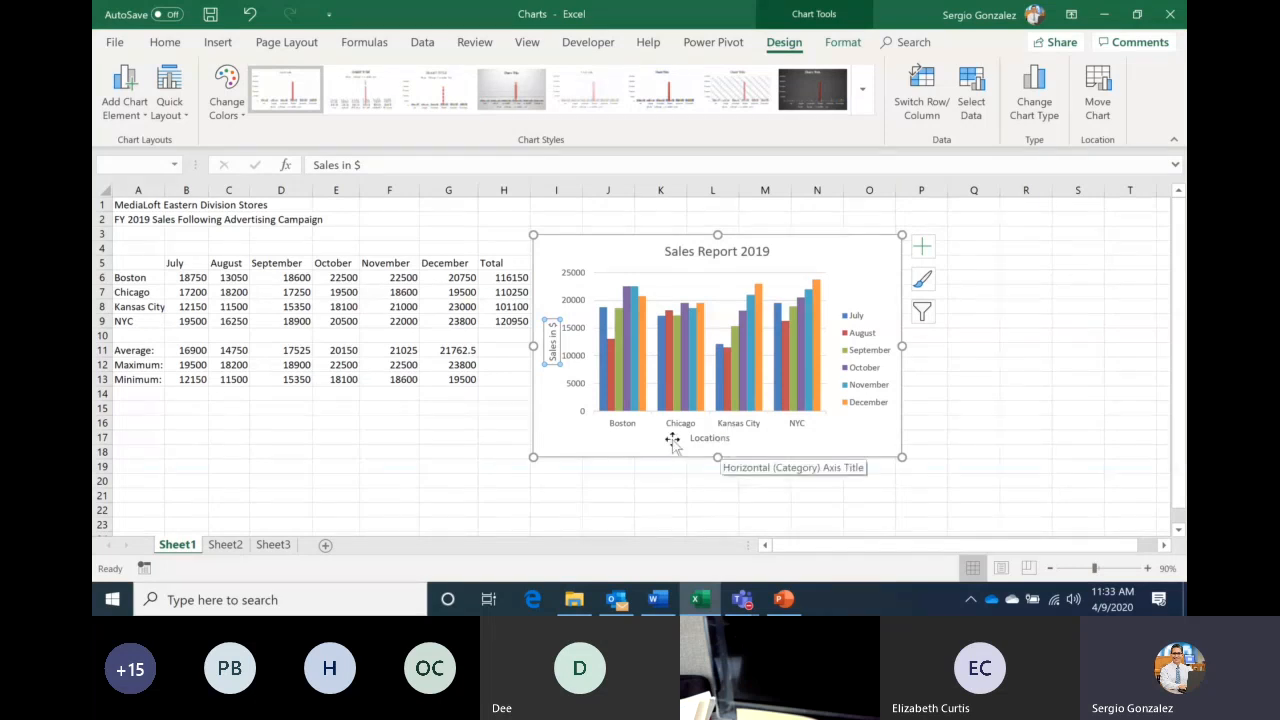
# Delete the existing chart and insert the recommended Clustered Column chart from the sales data in A5:G9
pyautogui.click(868, 244)
pyautogui.press('Delete')
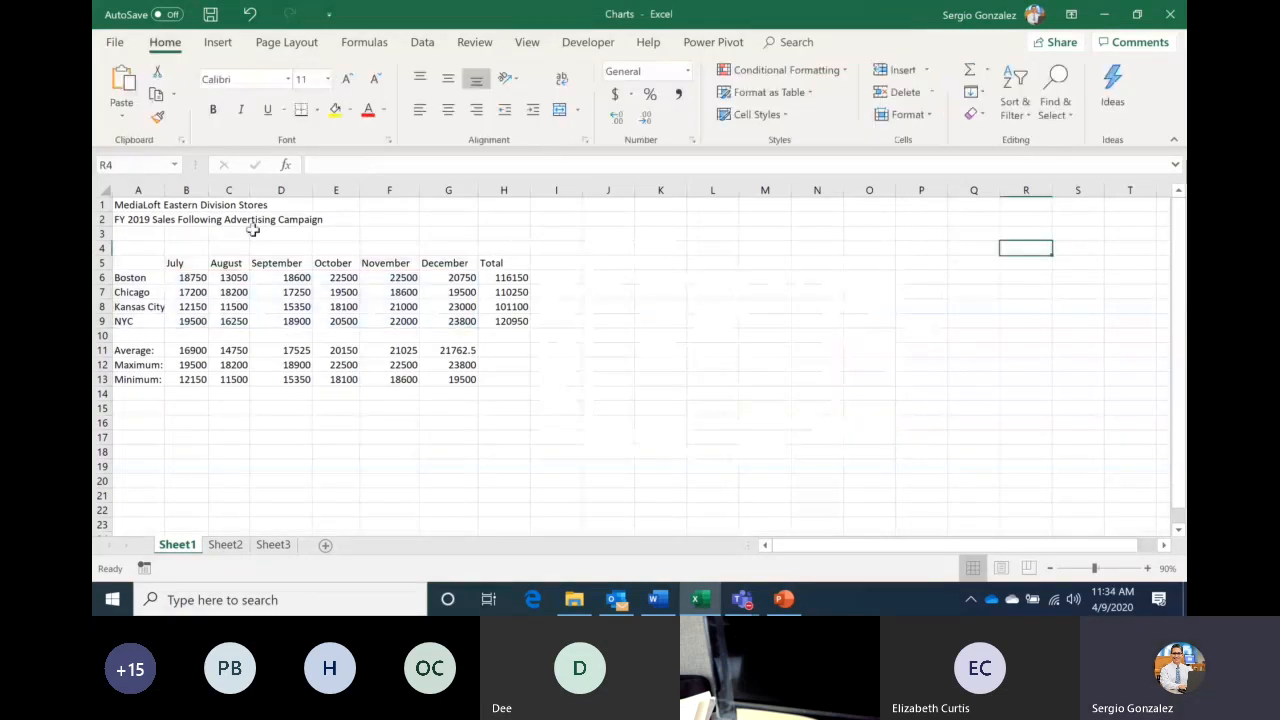
pyautogui.moveTo(120, 262); pyautogui.dragTo(452, 321)
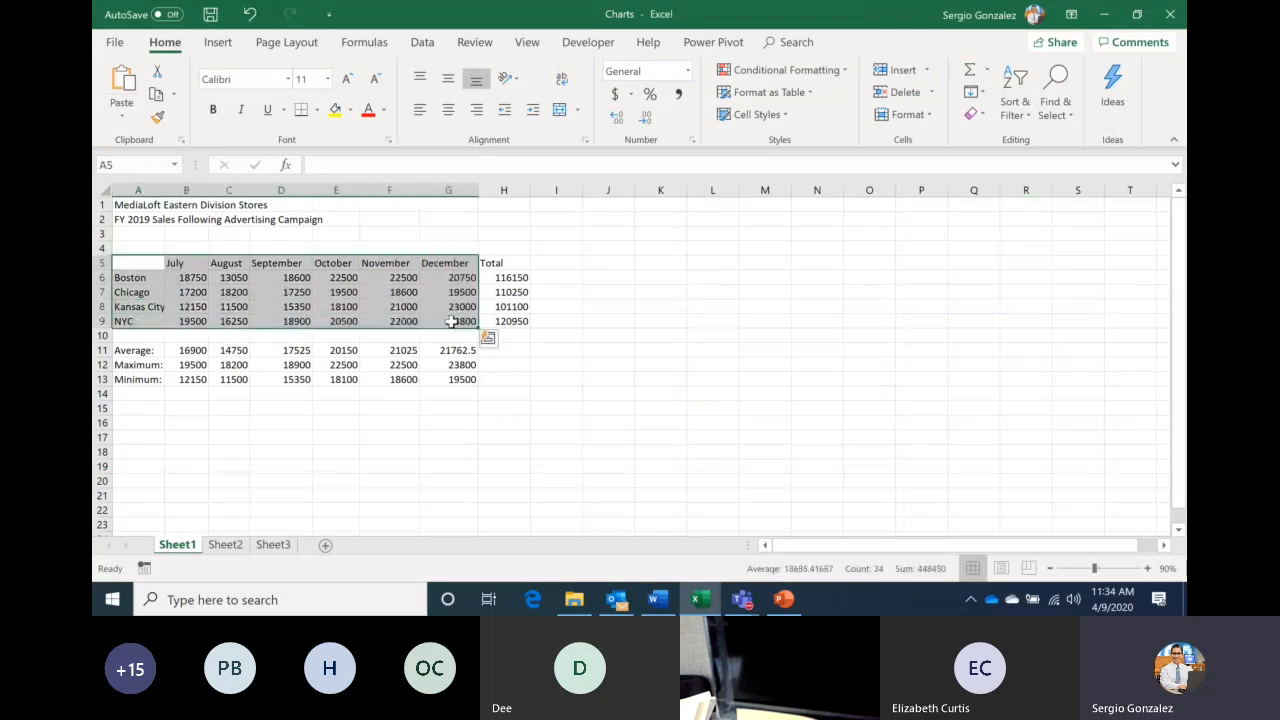
pyautogui.click(217, 43)
pyautogui.click(430, 75)
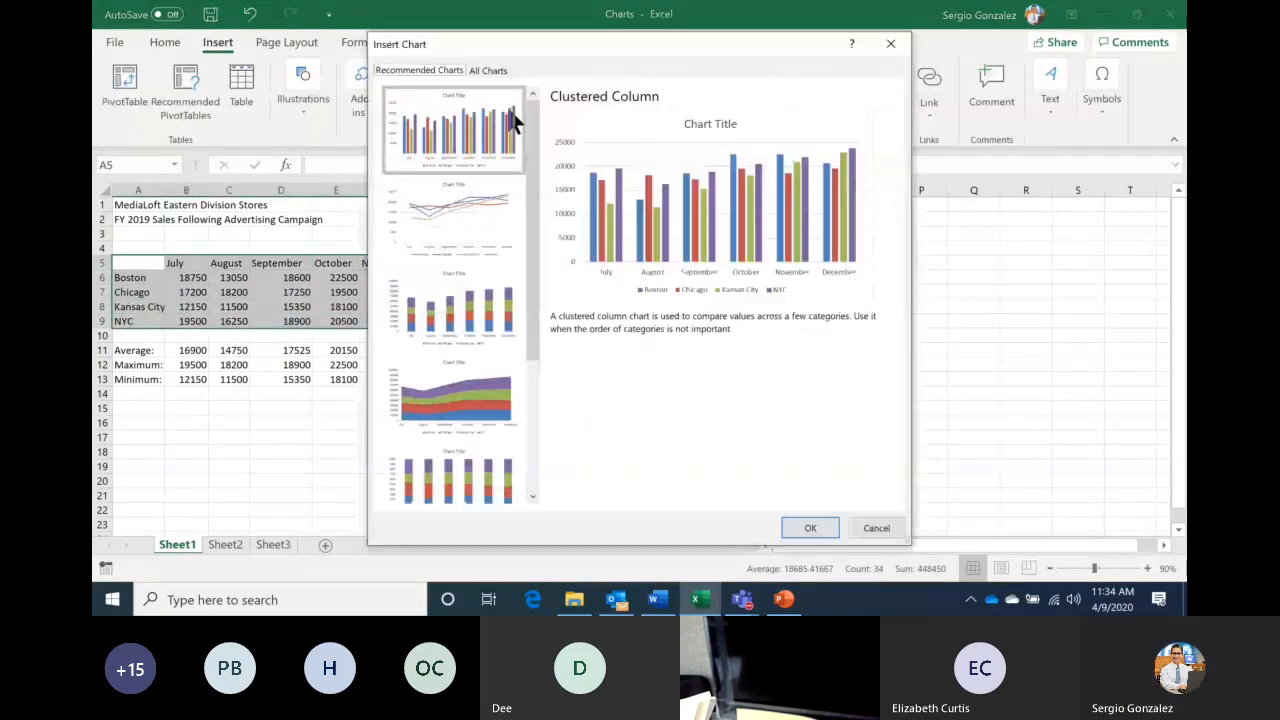
pyautogui.click(809, 522)
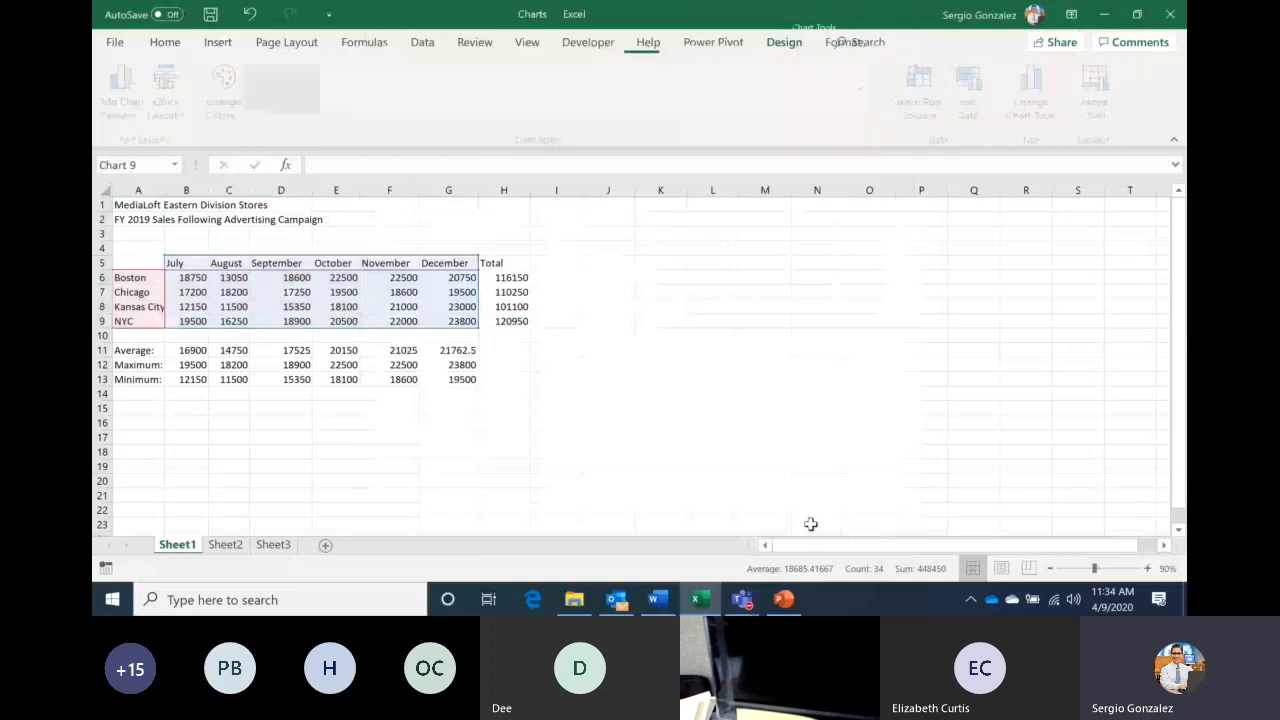
pyautogui.click(1146, 567)
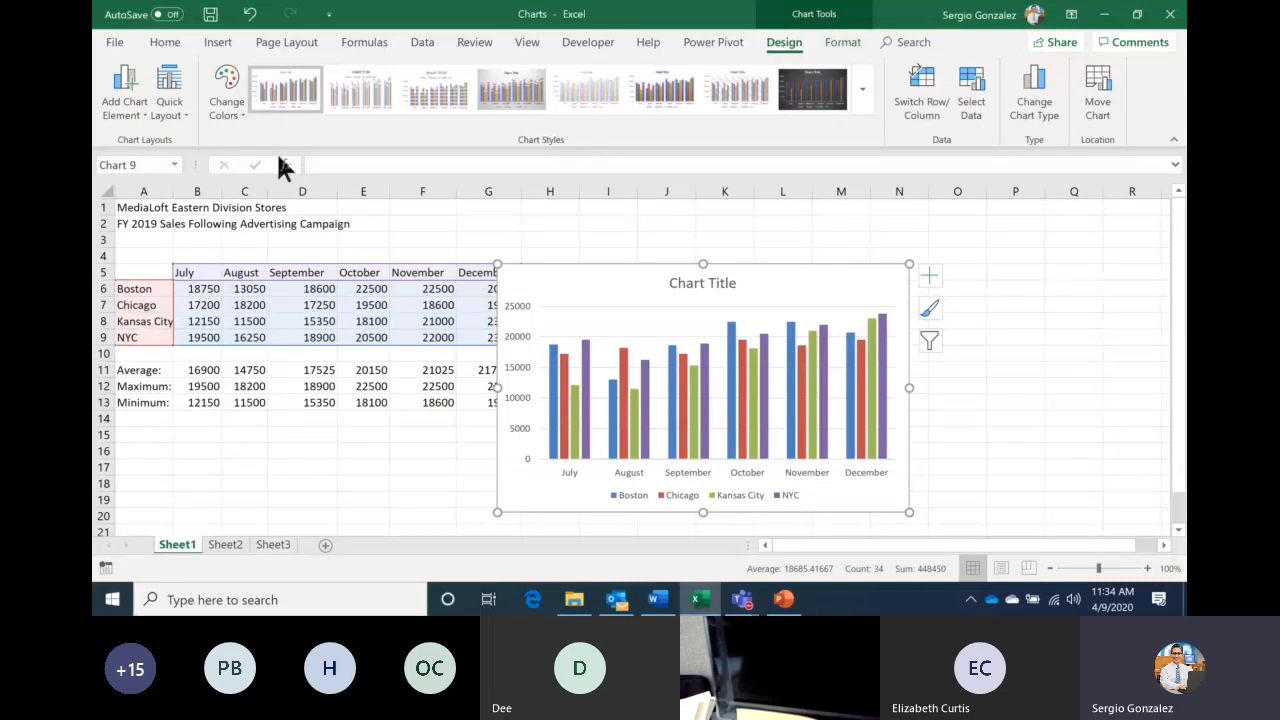
pyautogui.click(161, 112)
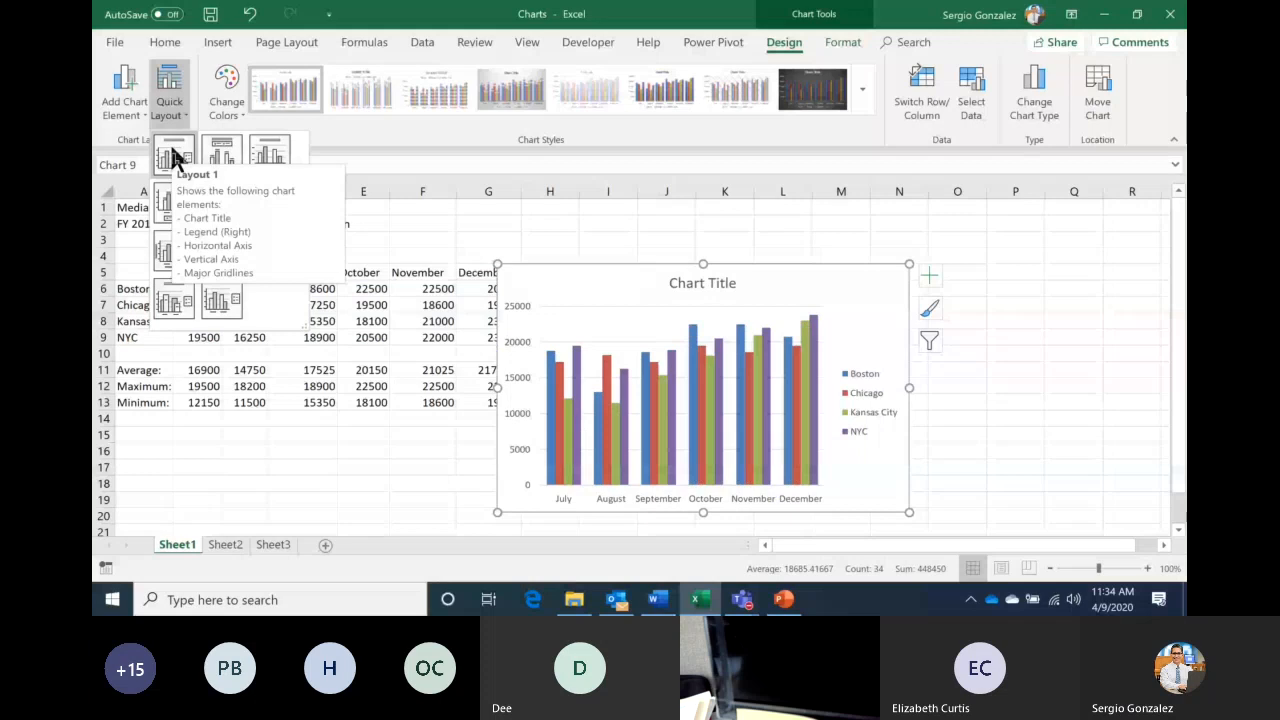
pyautogui.click(172, 158)
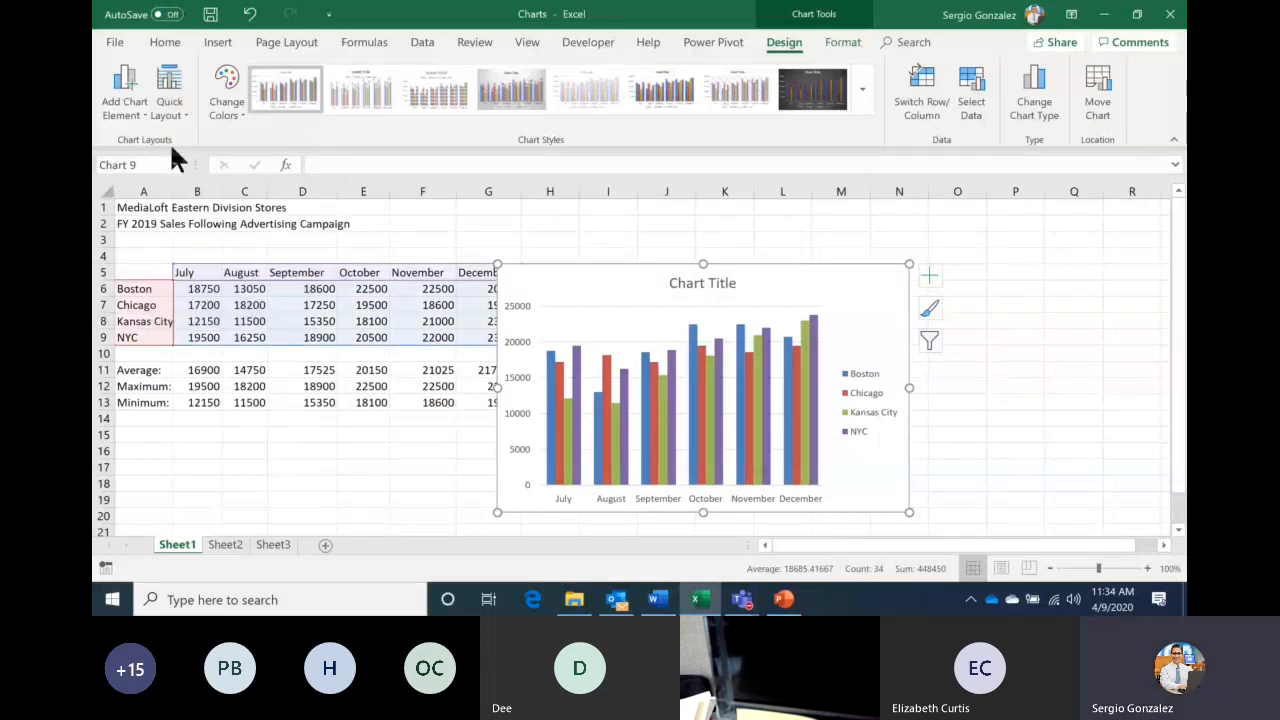
pyautogui.hotkey('ctrl', 'z')
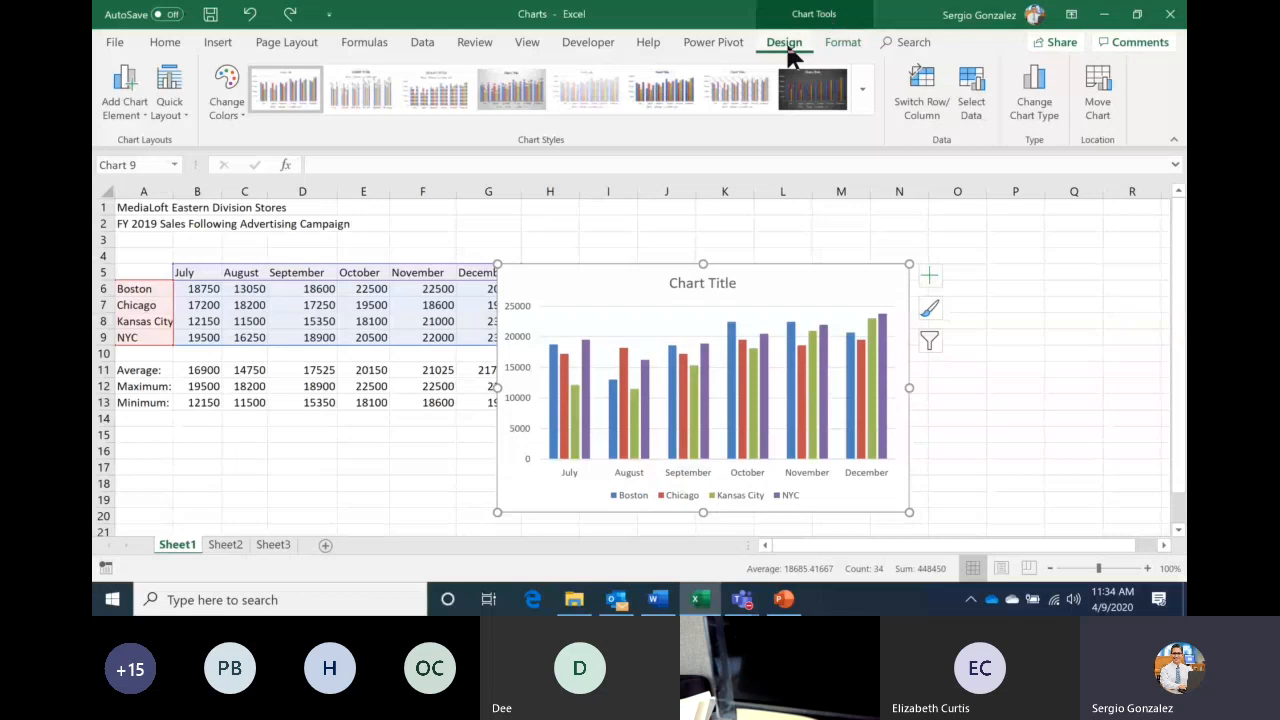
# Apply quick layout Layout 1 to the new chart and move it clear of the December and Total columns
pyautogui.click(176, 110)
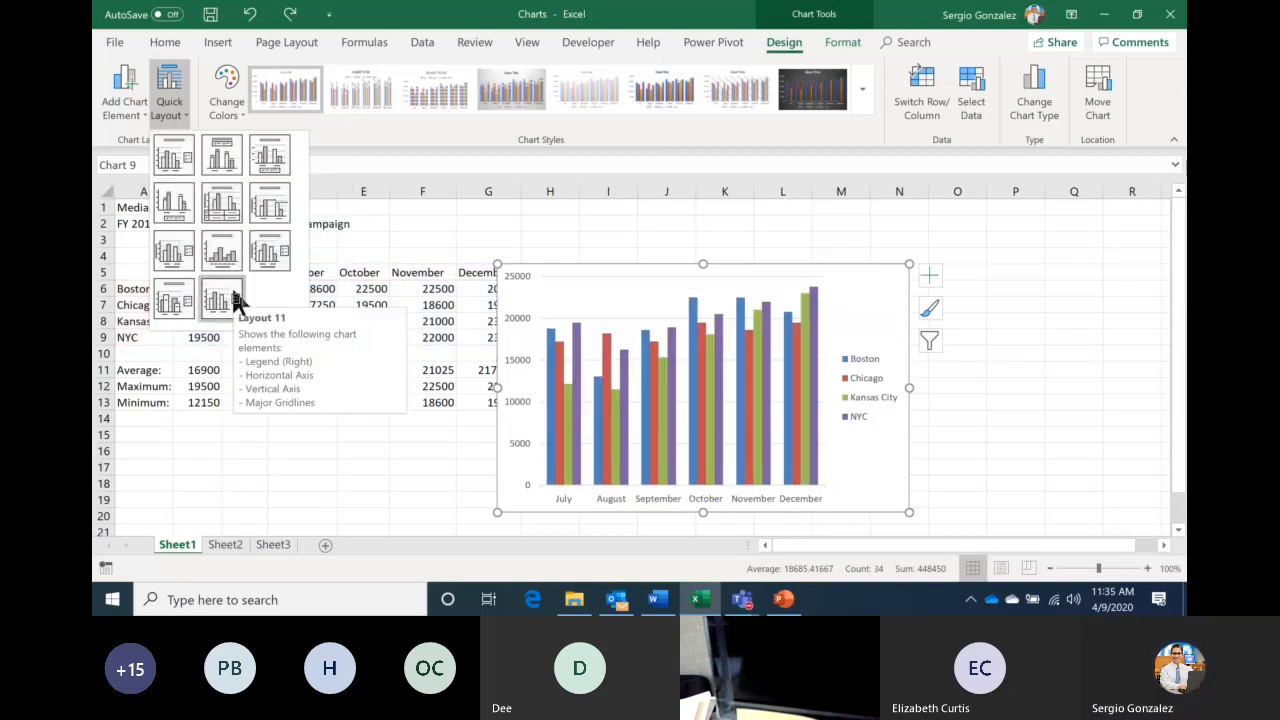
pyautogui.click(175, 158)
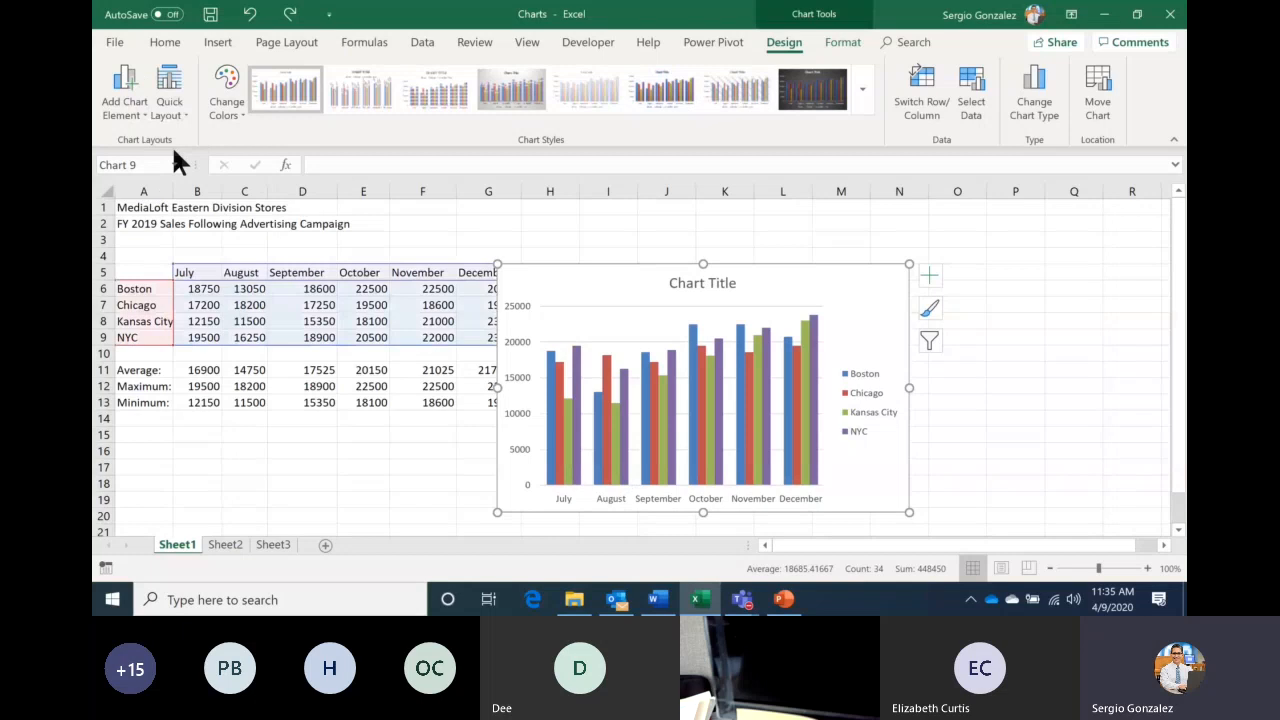
pyautogui.moveTo(615, 270); pyautogui.dragTo(699, 238)
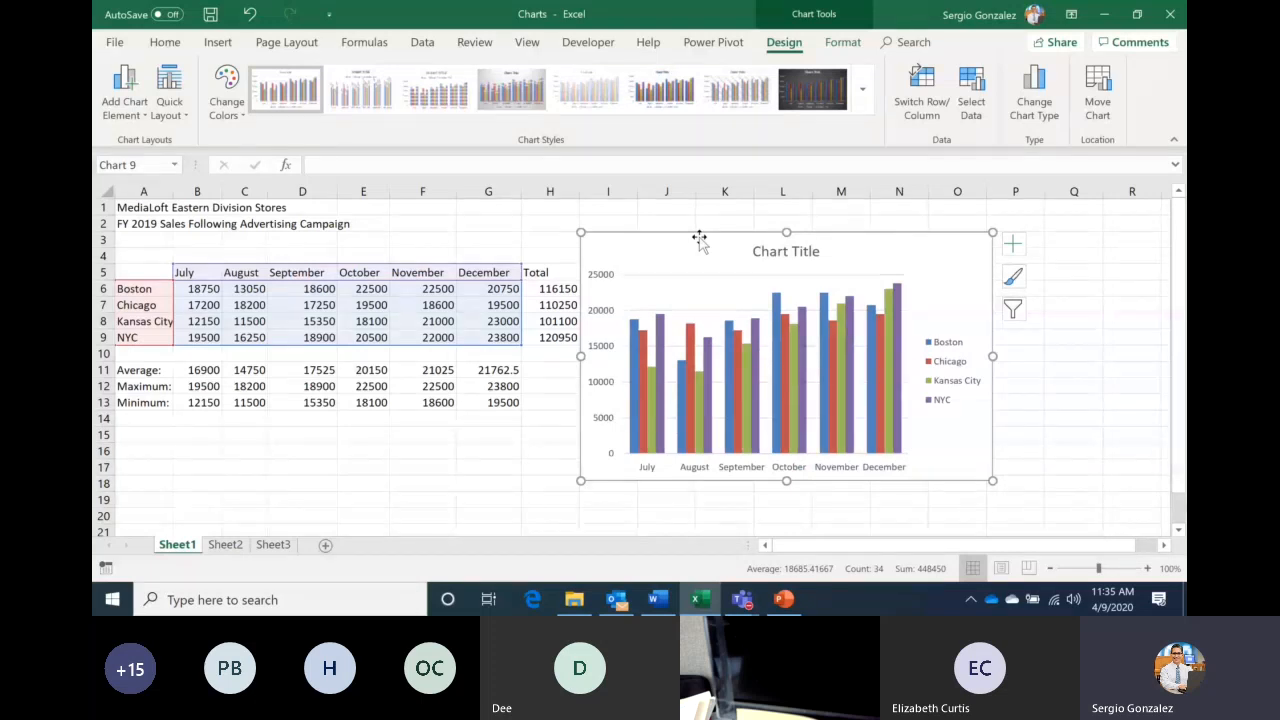
# Set the chart title to "Sales Report 2019"
pyautogui.click(787, 253)
pyautogui.write('Sales Report 20')
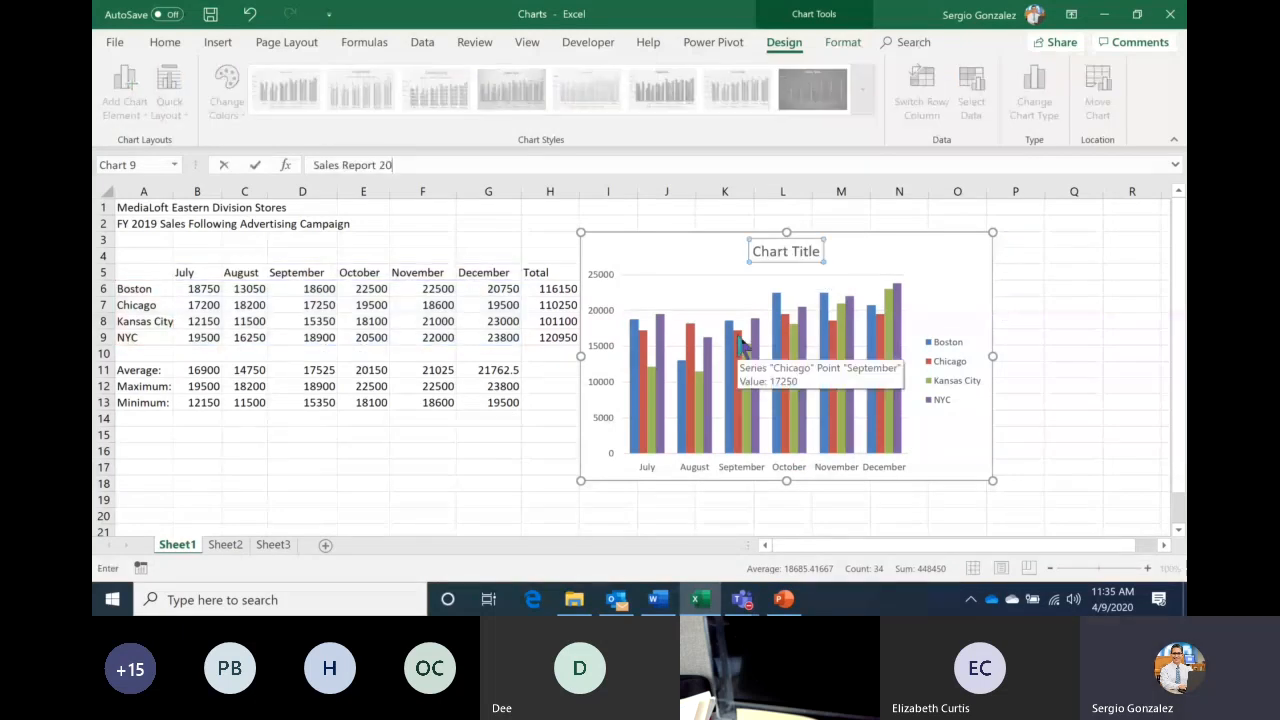
pyautogui.write('19')
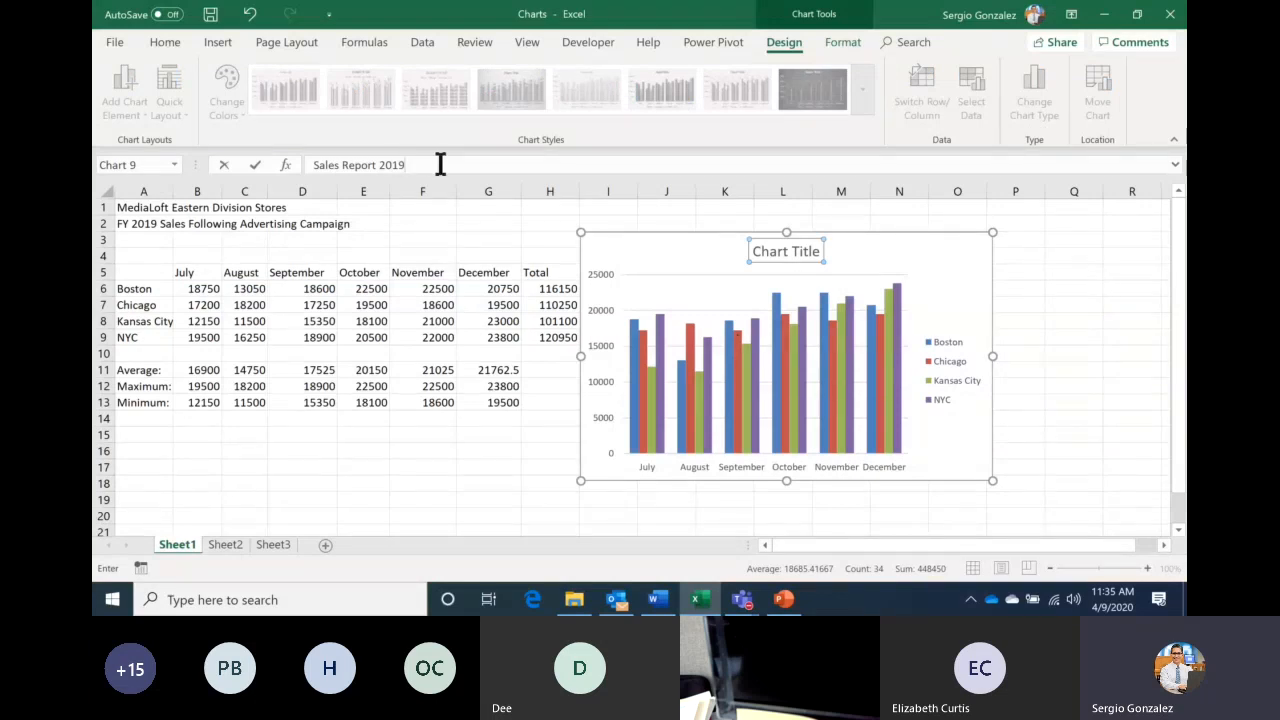
pyautogui.press('Return')
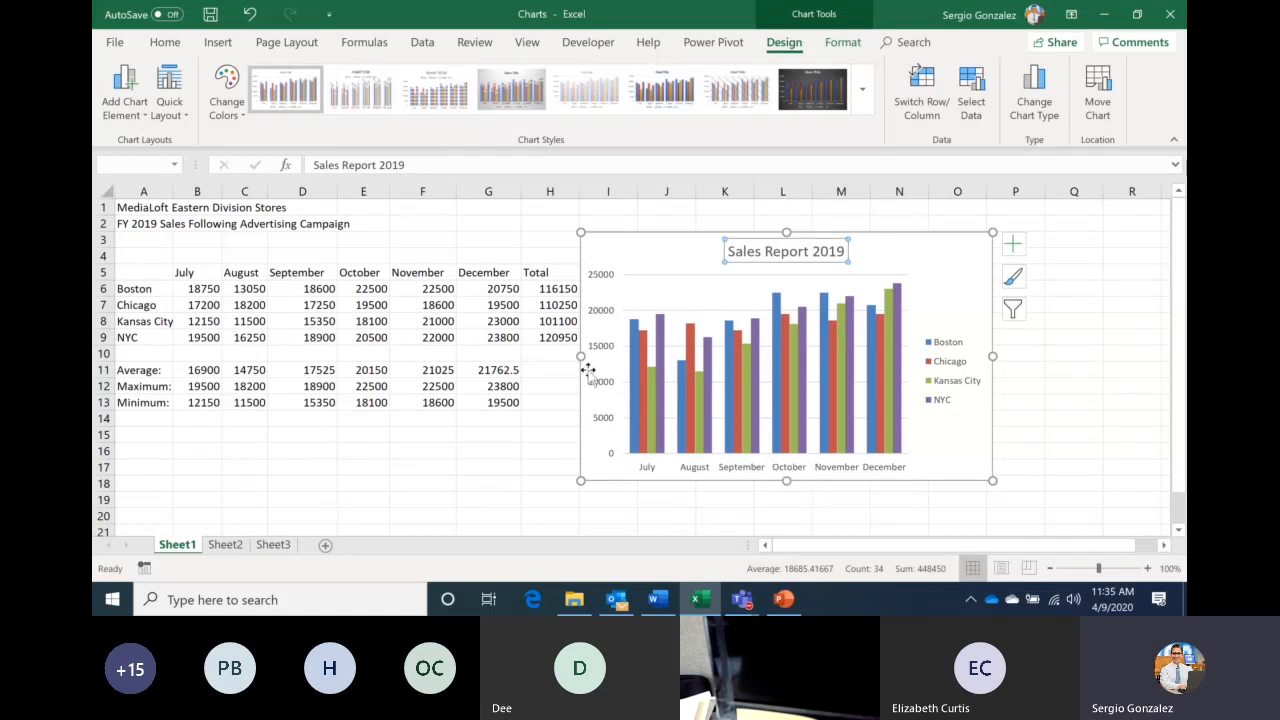
# Add axis titles to both axes and start editing the horizontal axis title below the months
pyautogui.click(1012, 246)
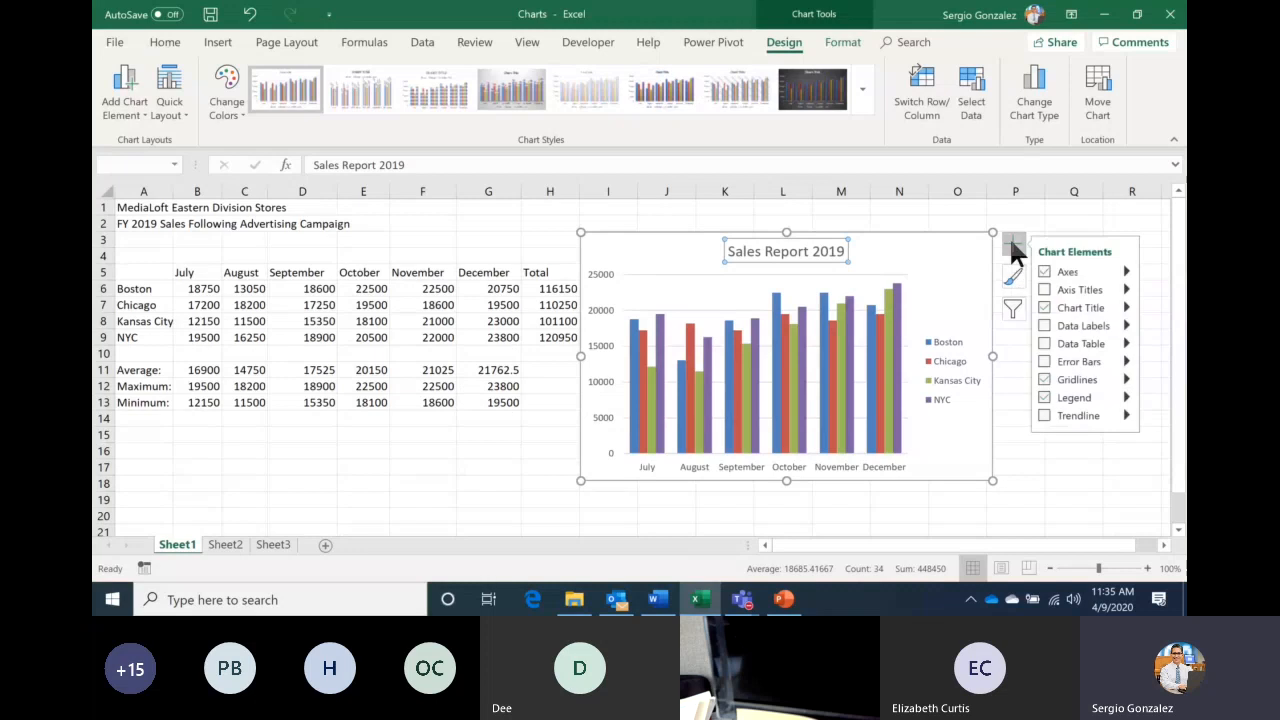
pyautogui.click(1044, 289)
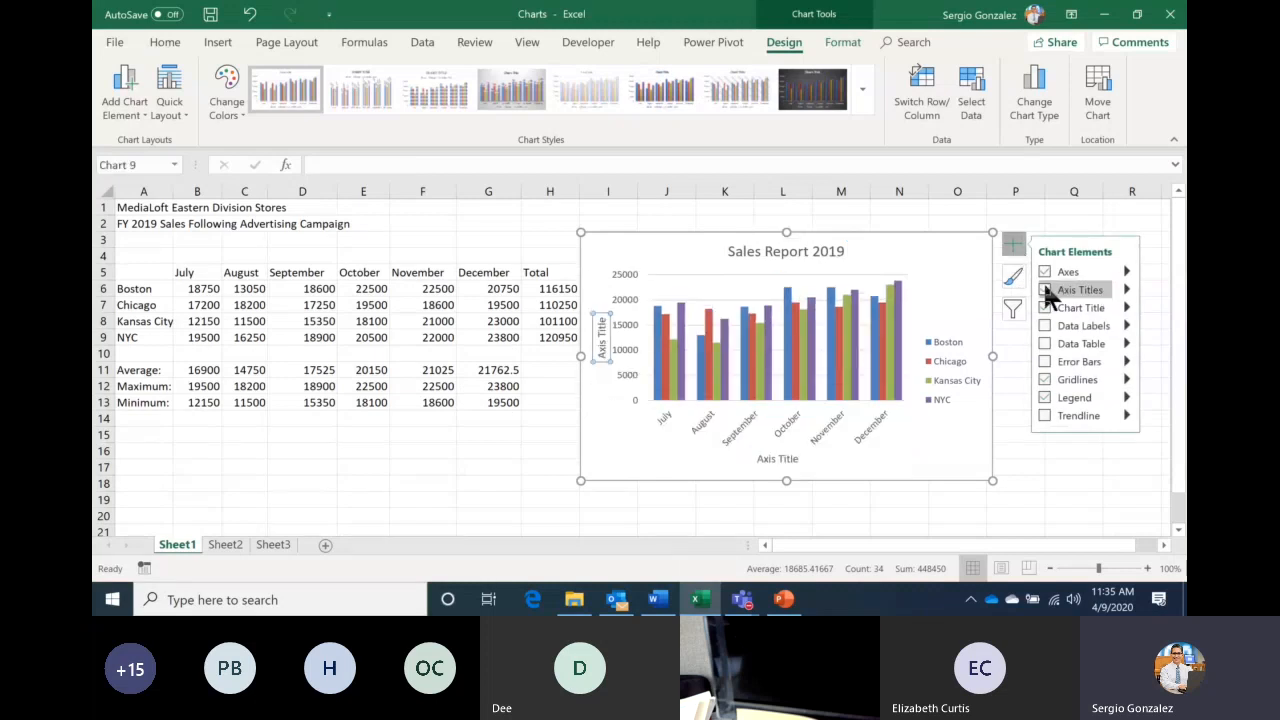
pyautogui.click(779, 461)
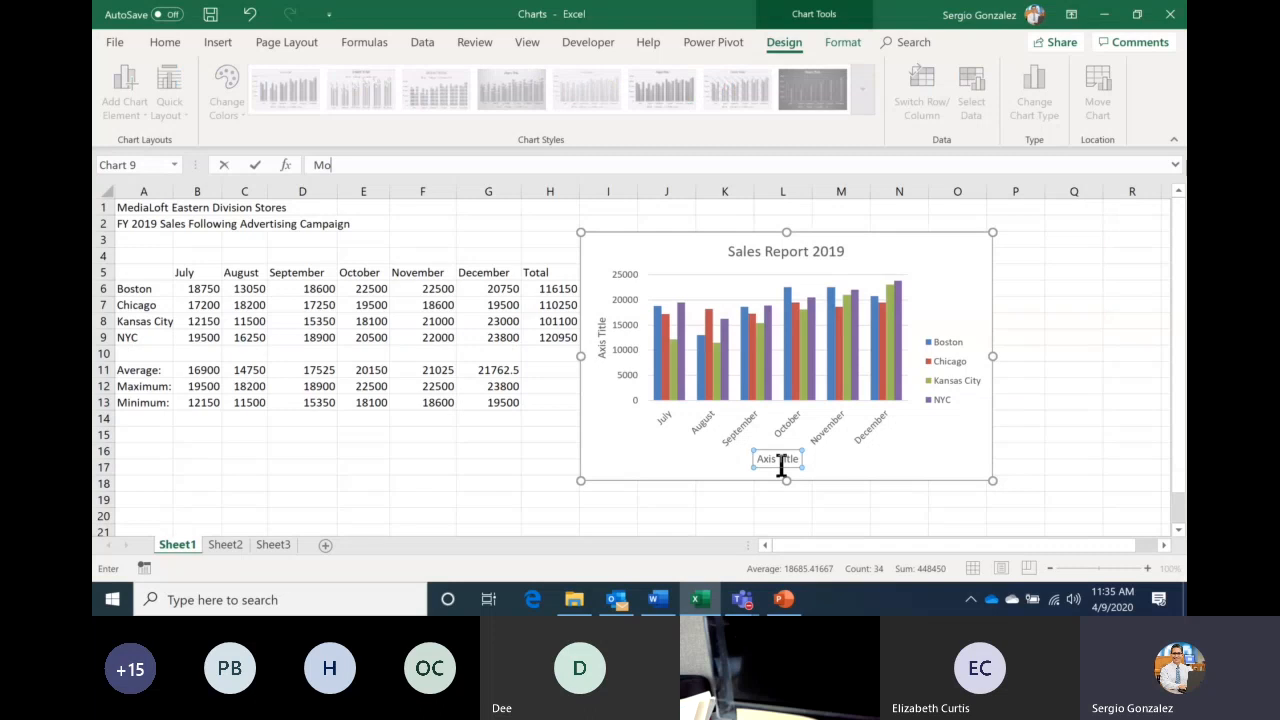
# Title the chart's horizontal axis "Months" and its vertical axis "Sales in $"
pyautogui.write('nths')
pyautogui.press('Return')
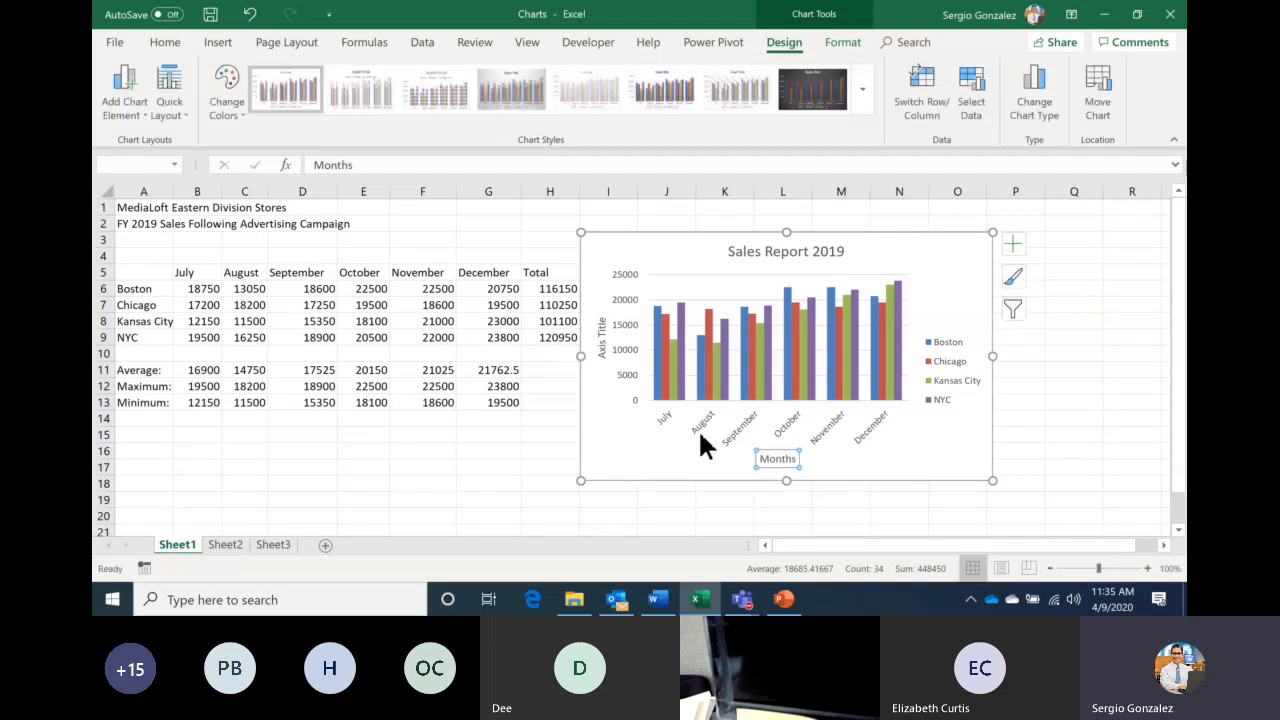
pyautogui.click(598, 335)
pyautogui.write('Sales in')
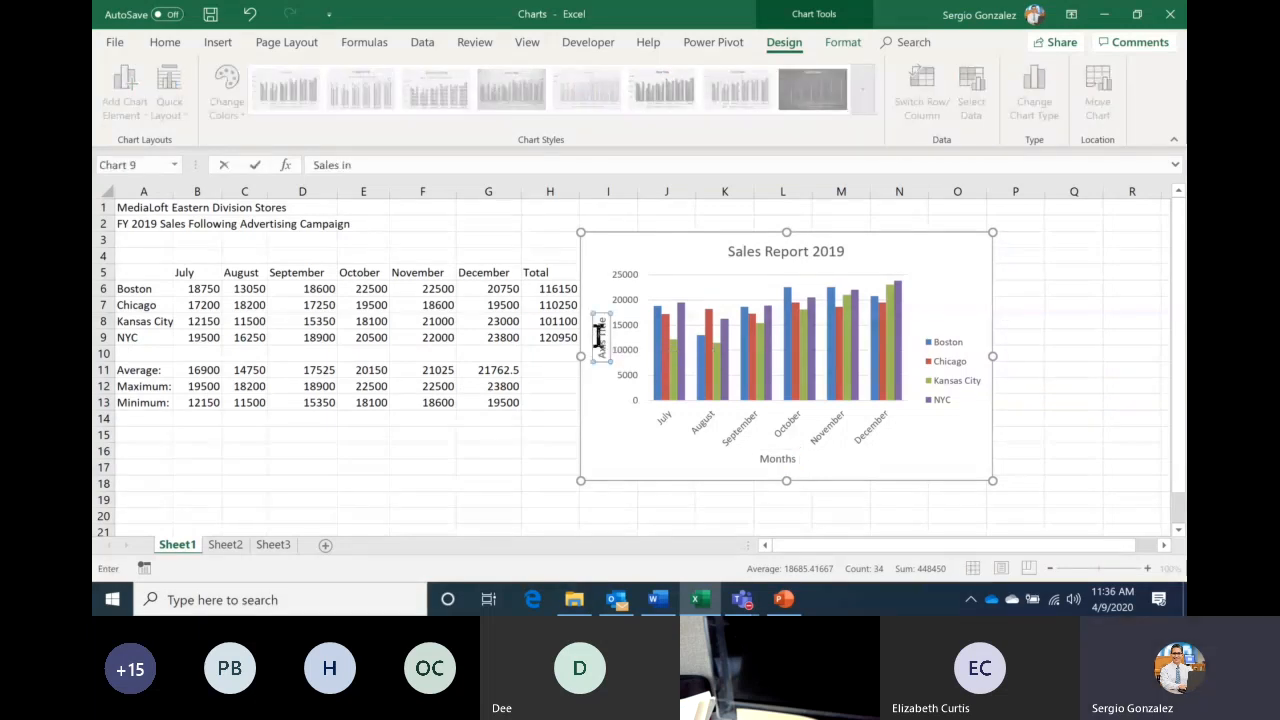
pyautogui.write(' $')
pyautogui.press('Return')
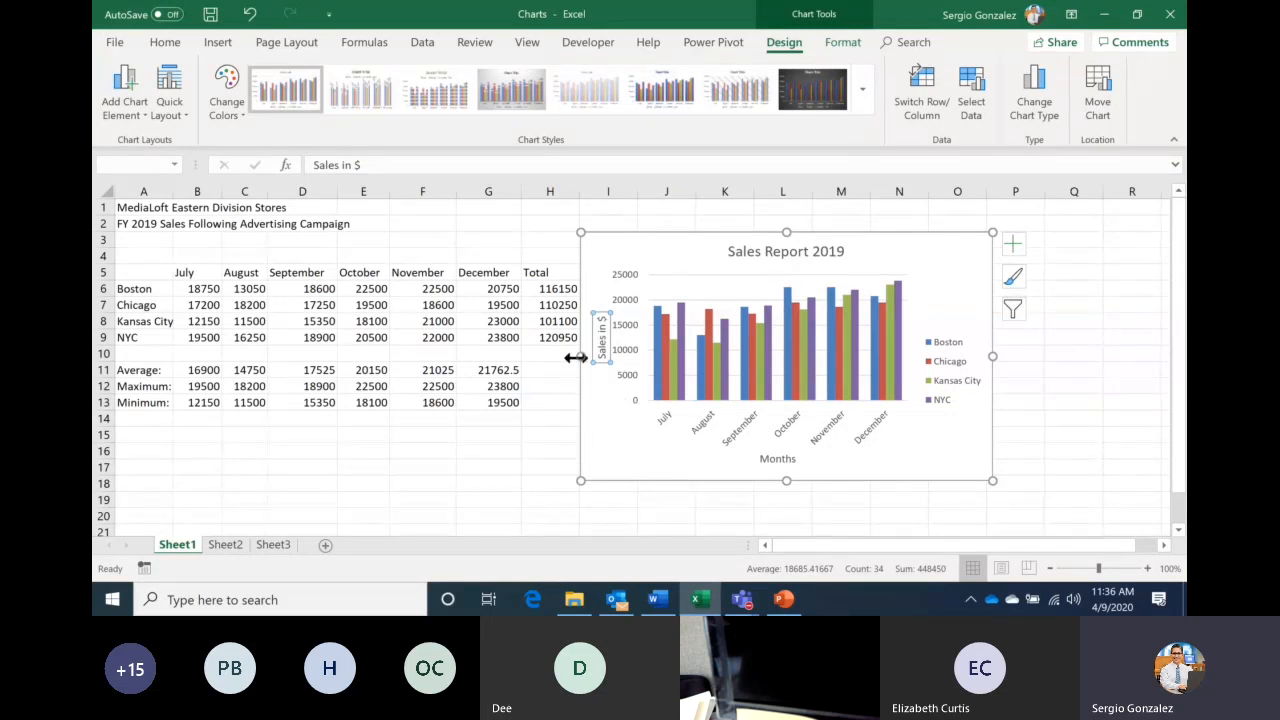
# Widen the chart to about 5.85 inches by extending its left edge over column H
pyautogui.click(578, 357)
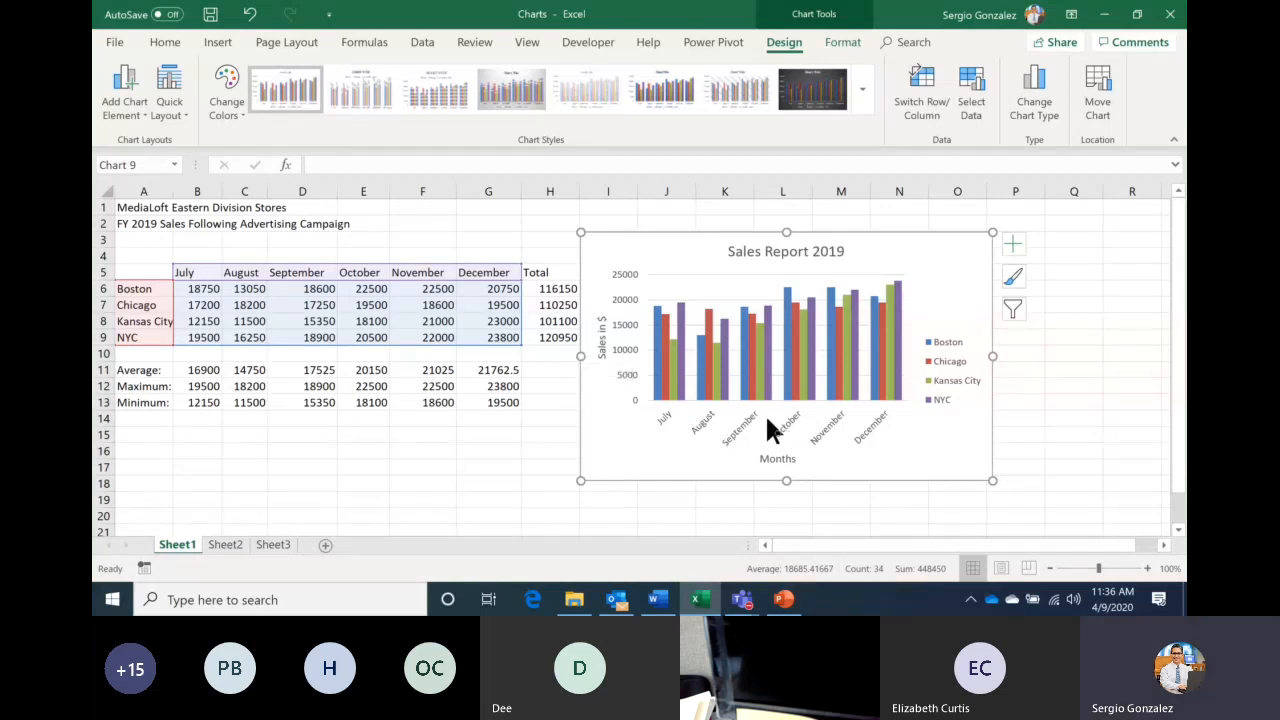
pyautogui.moveTo(577, 357); pyautogui.dragTo(511, 350)
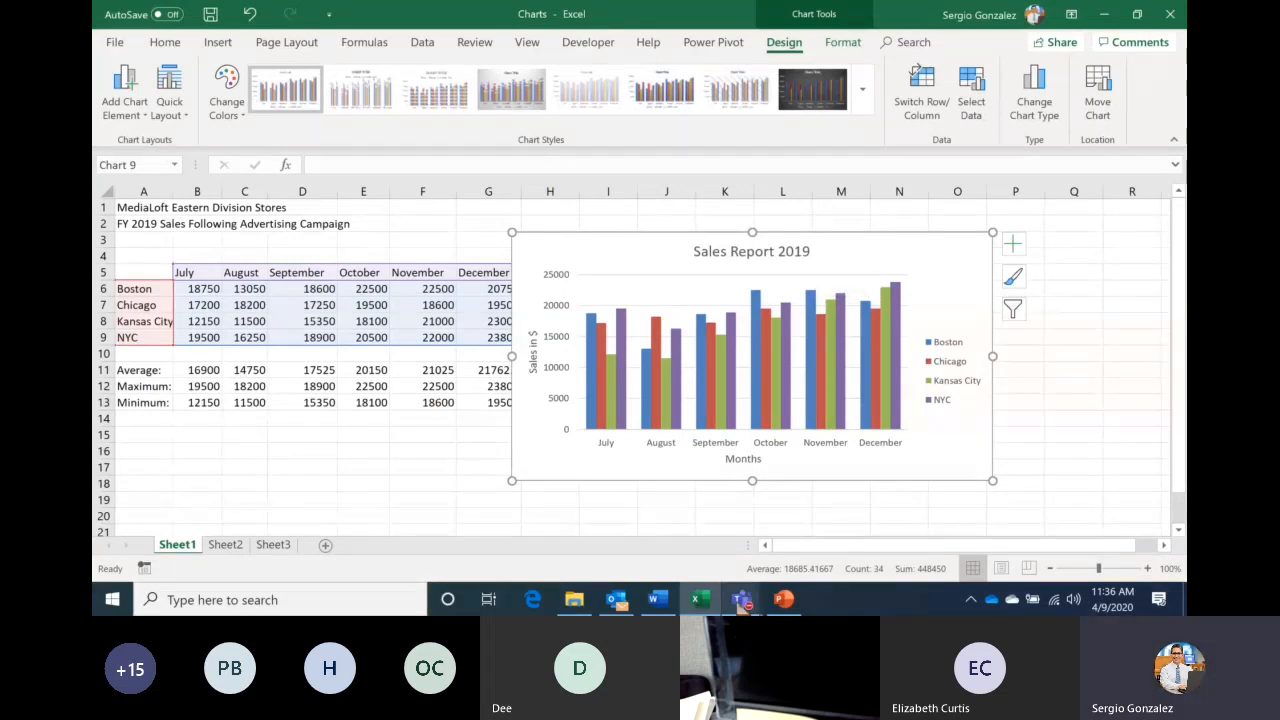
# Check the Microsoft Teams meeting window and return to the Charts workbook in Excel
pyautogui.click(742, 600)
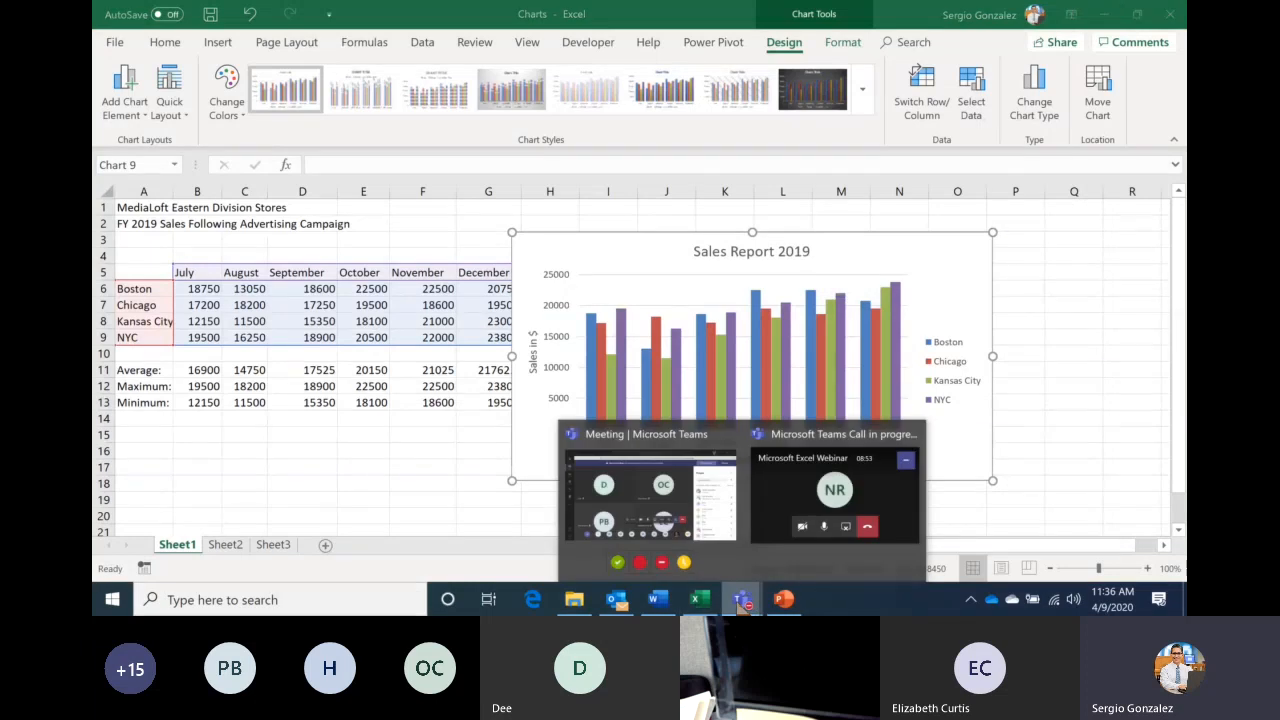
pyautogui.click(700, 530)
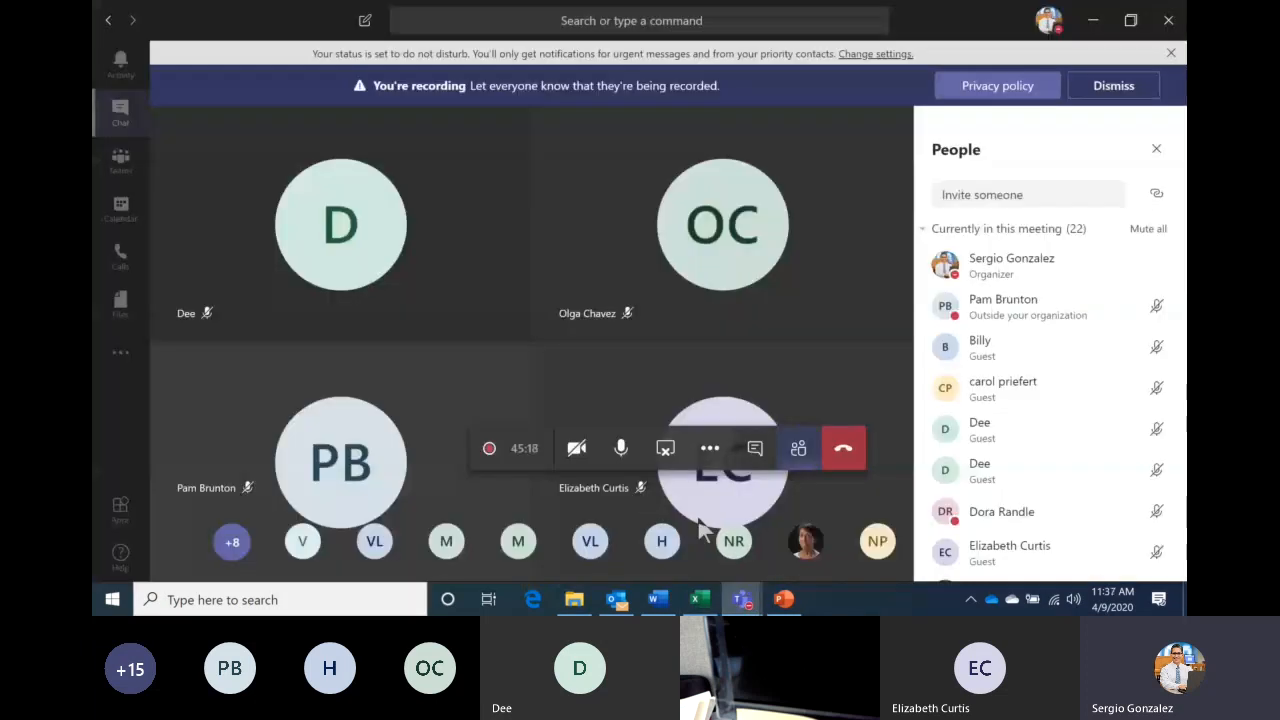
pyautogui.click(698, 600)
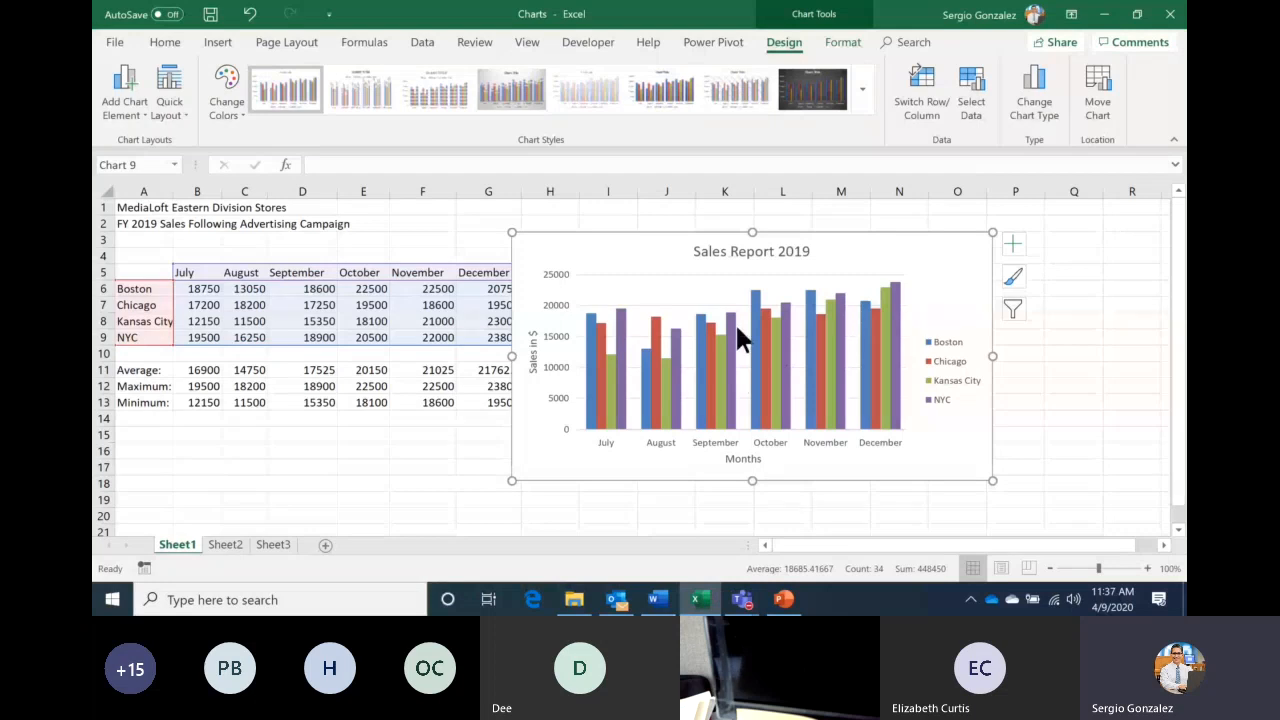
# Apply the purple outline theme shape style to the chart legend
pyautogui.click(842, 45)
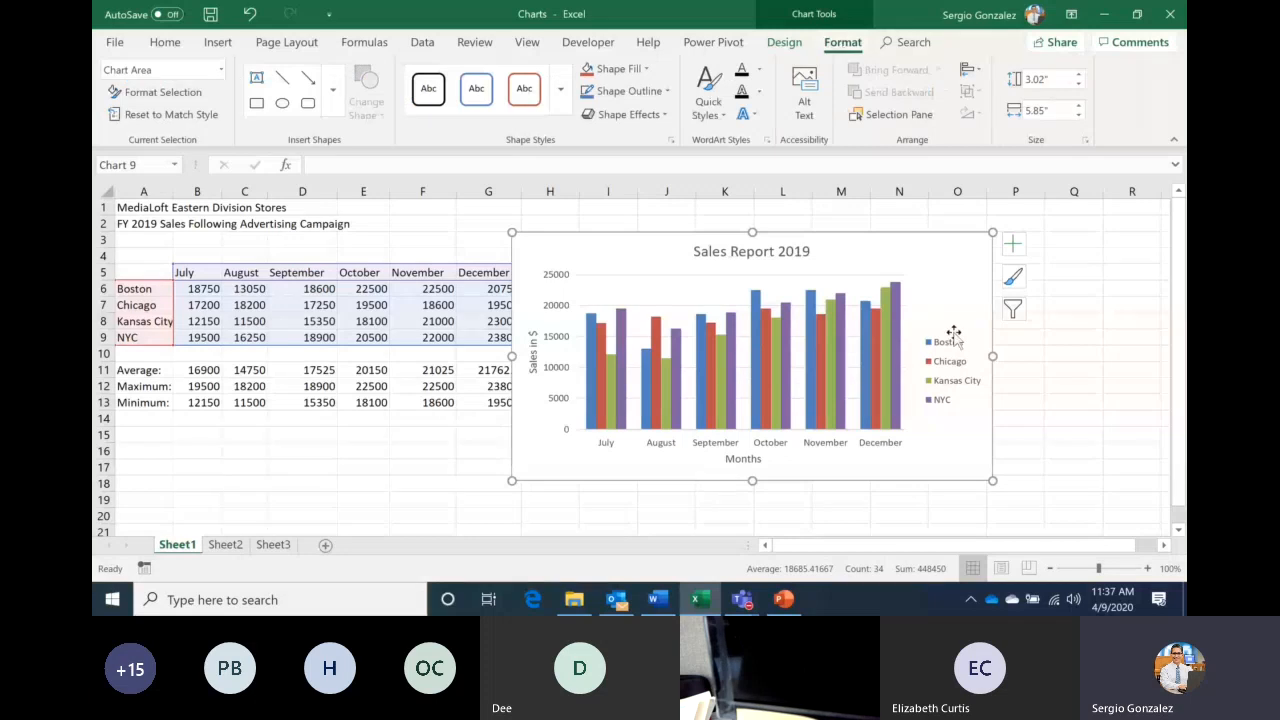
pyautogui.click(940, 360)
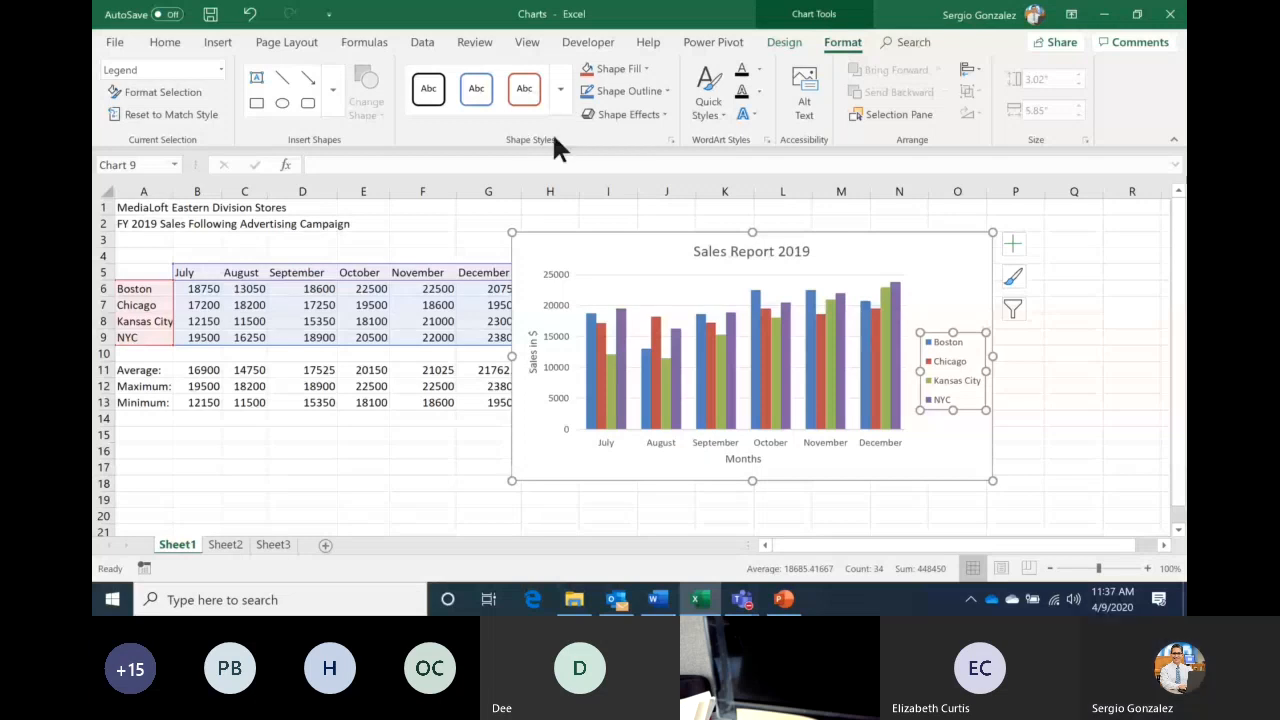
pyautogui.click(558, 100)
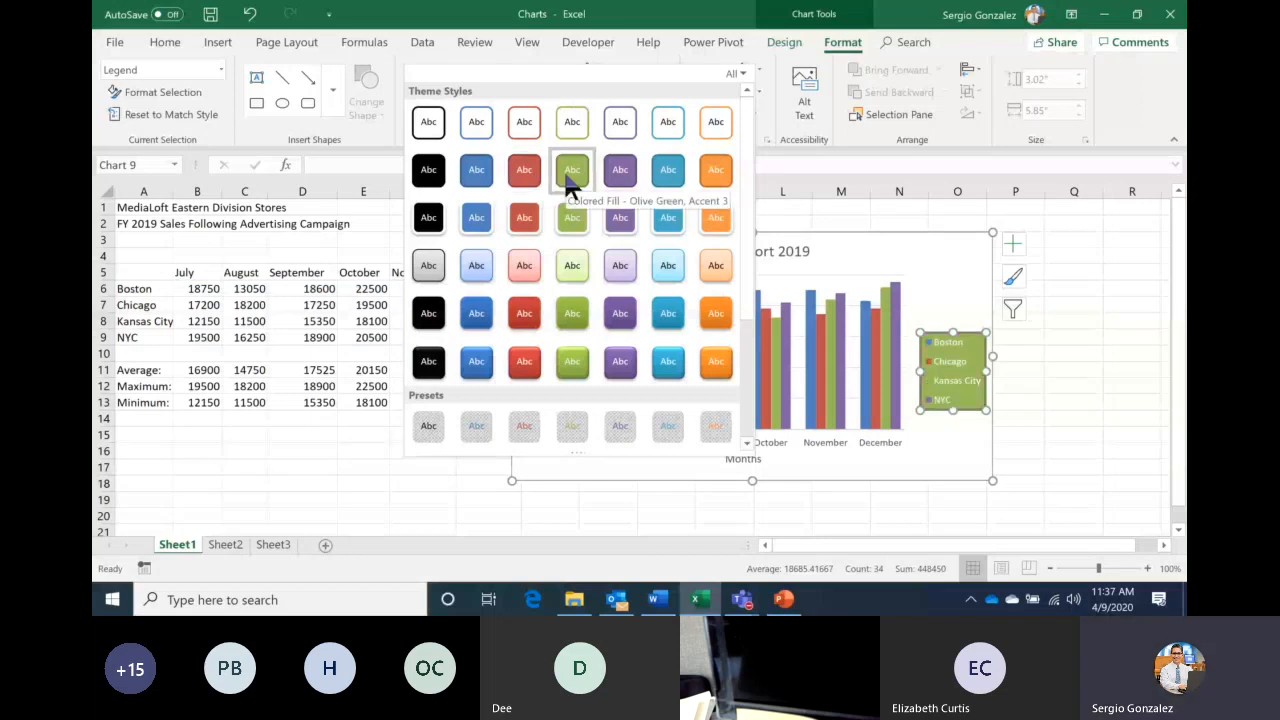
pyautogui.click(624, 134)
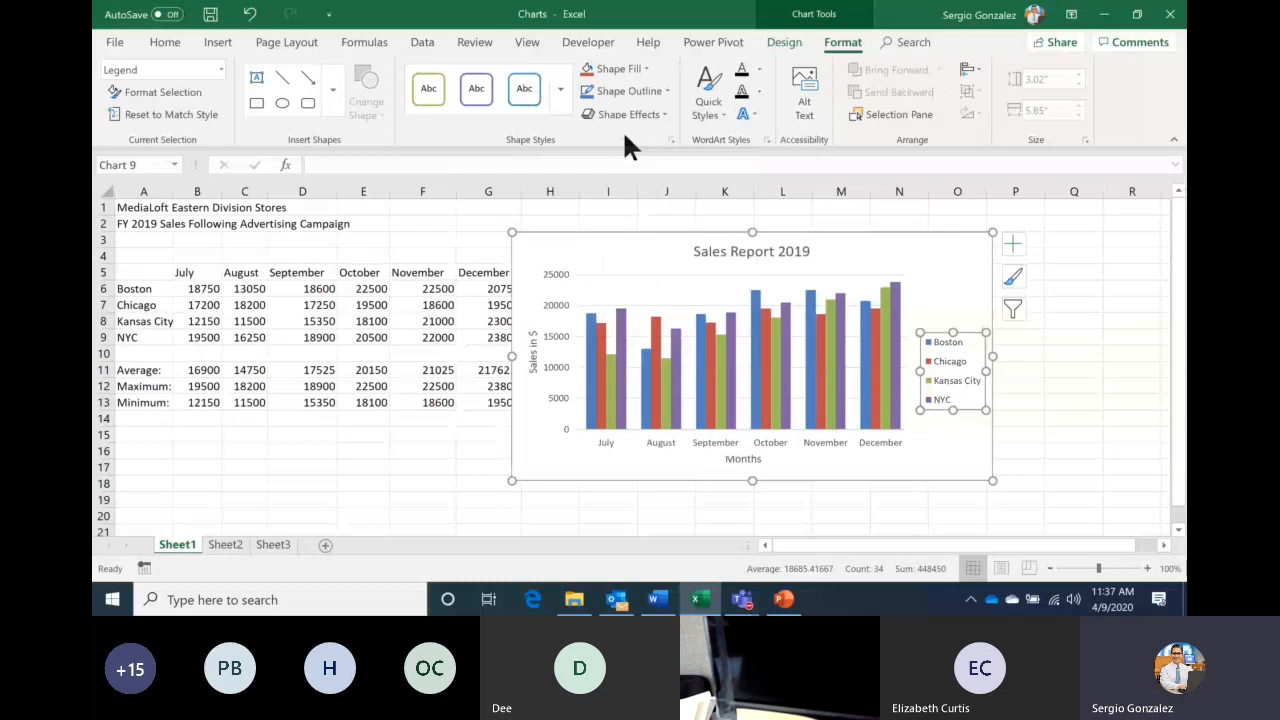
# Try the gray gradient theme shape style on the "Sales Report 2019" chart title
pyautogui.click(748, 251)
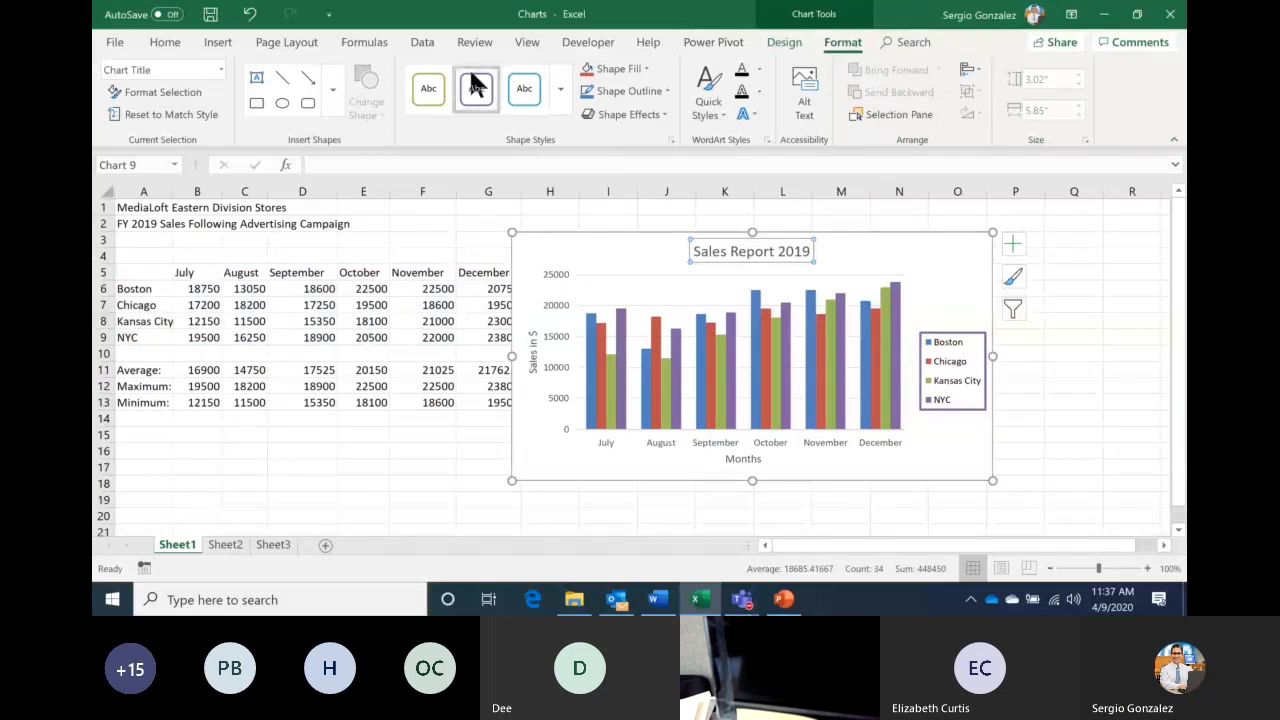
pyautogui.click(560, 88)
pyautogui.click(424, 268)
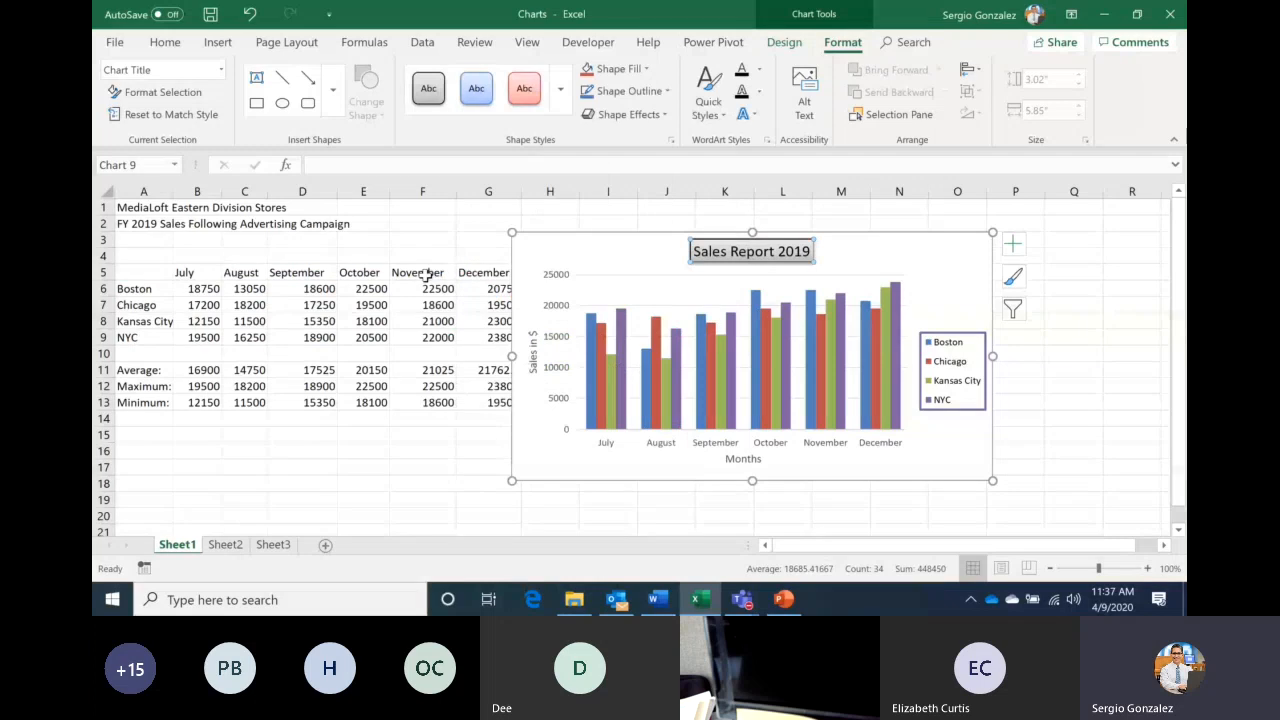
# Try a blue shape fill with a small purple glow on the chart title, and undo the title formatting
pyautogui.click(645, 66)
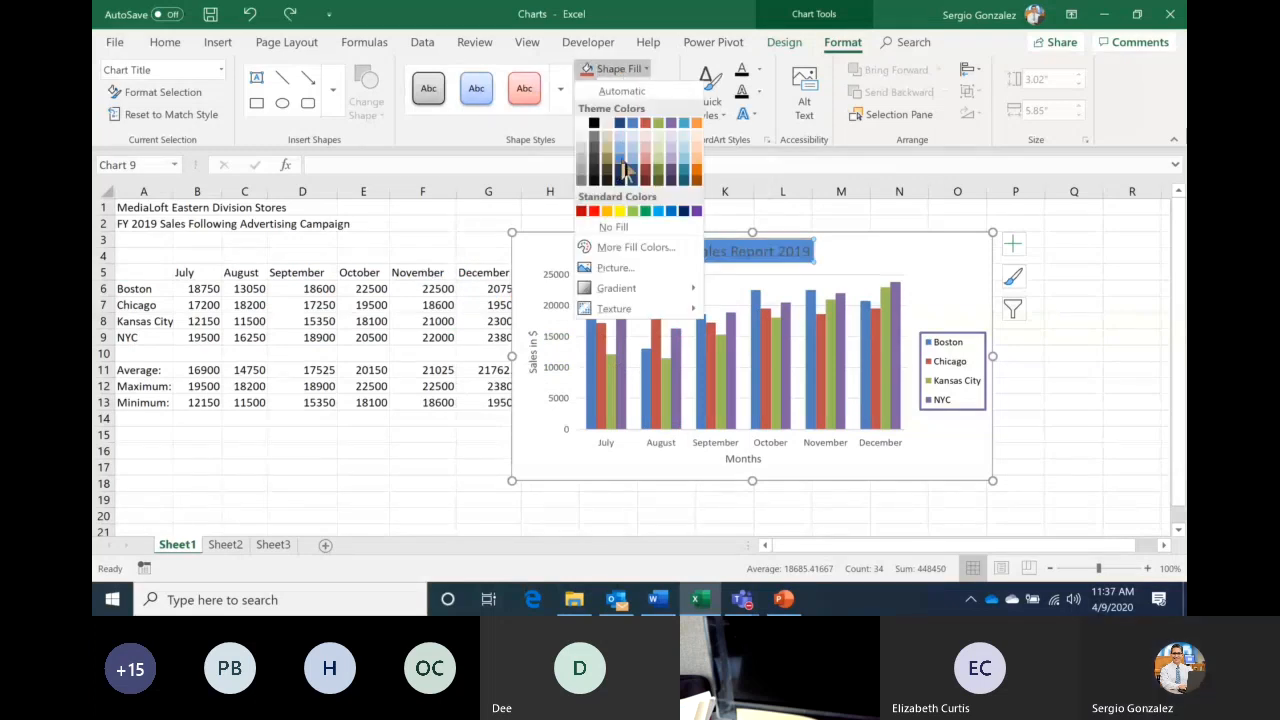
pyautogui.click(621, 160)
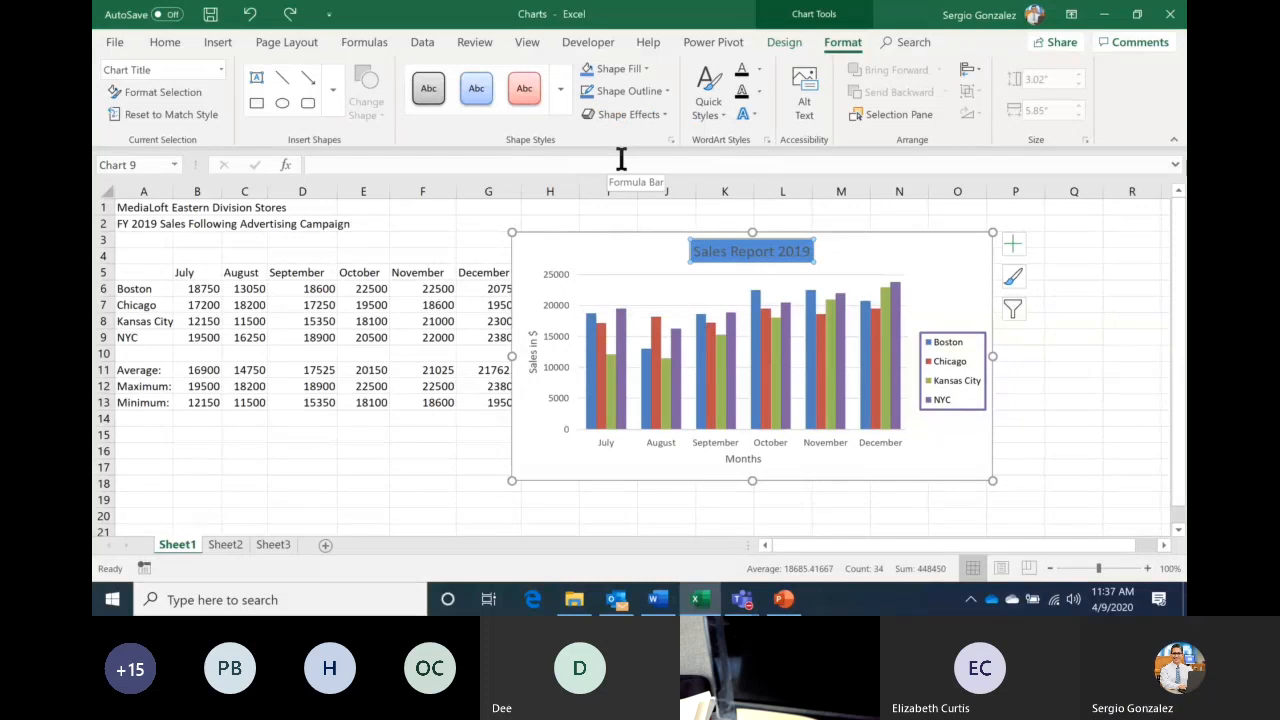
pyautogui.click(661, 113)
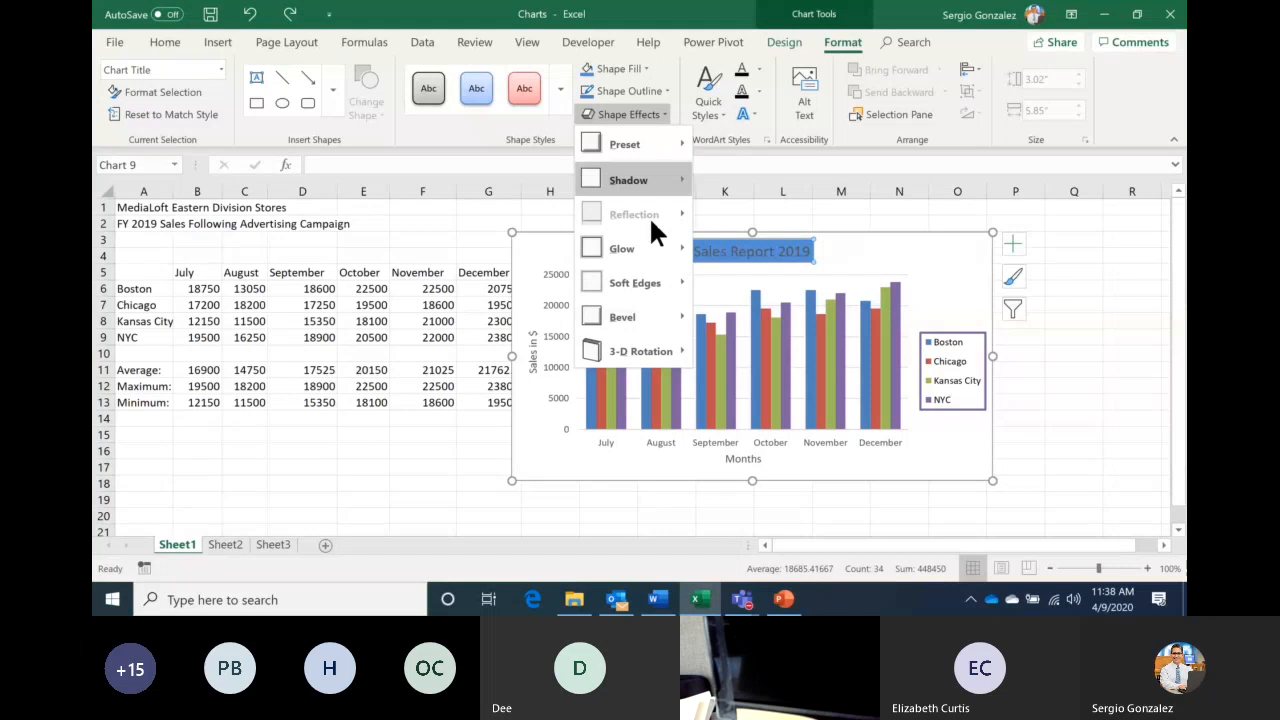
pyautogui.moveTo(640, 248)
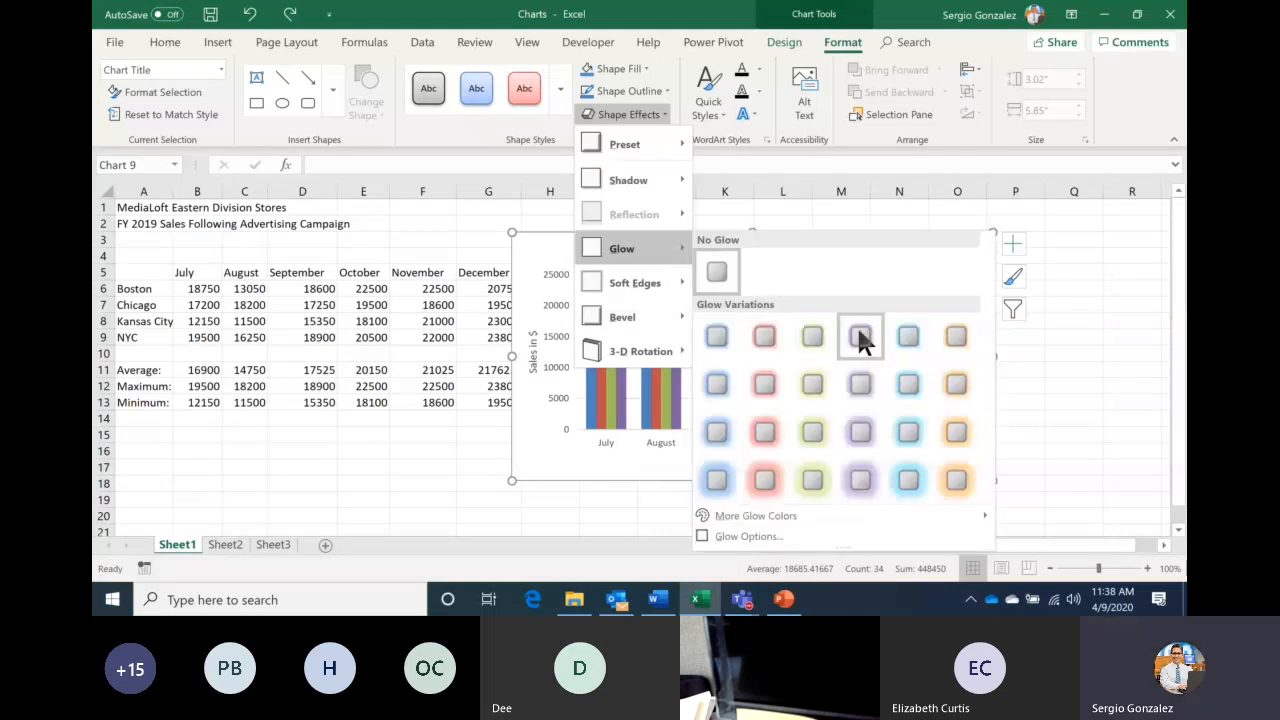
pyautogui.click(858, 331)
pyautogui.click(840, 248)
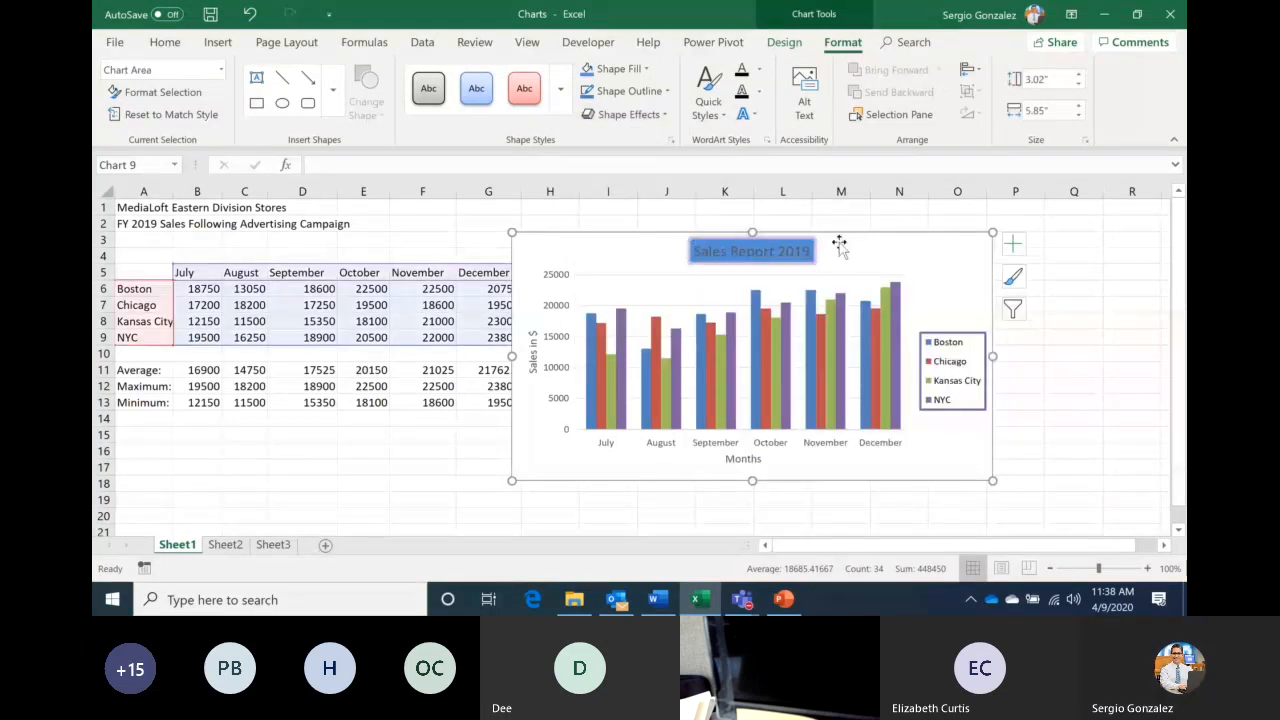
pyautogui.hotkey('ctrl', 'z')
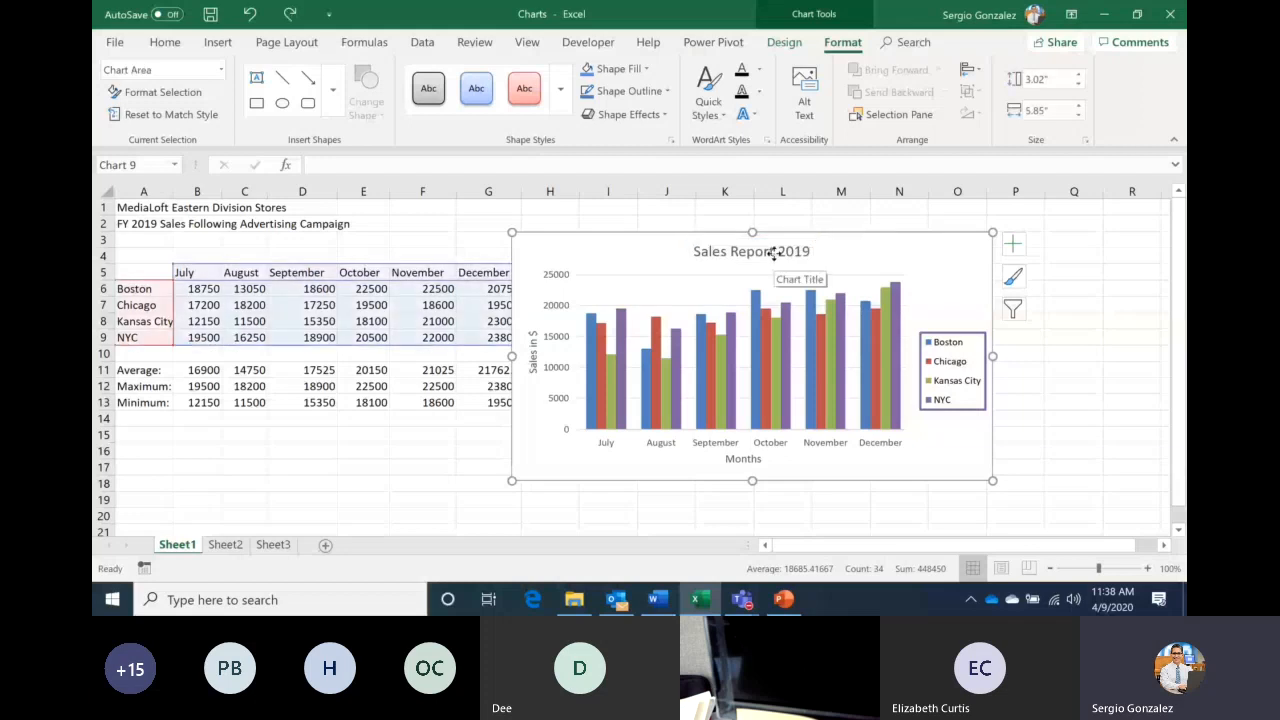
# Give the "Sales Report 2019" chart title the gray gradient theme shape style
pyautogui.click(773, 252)
pyautogui.click(562, 94)
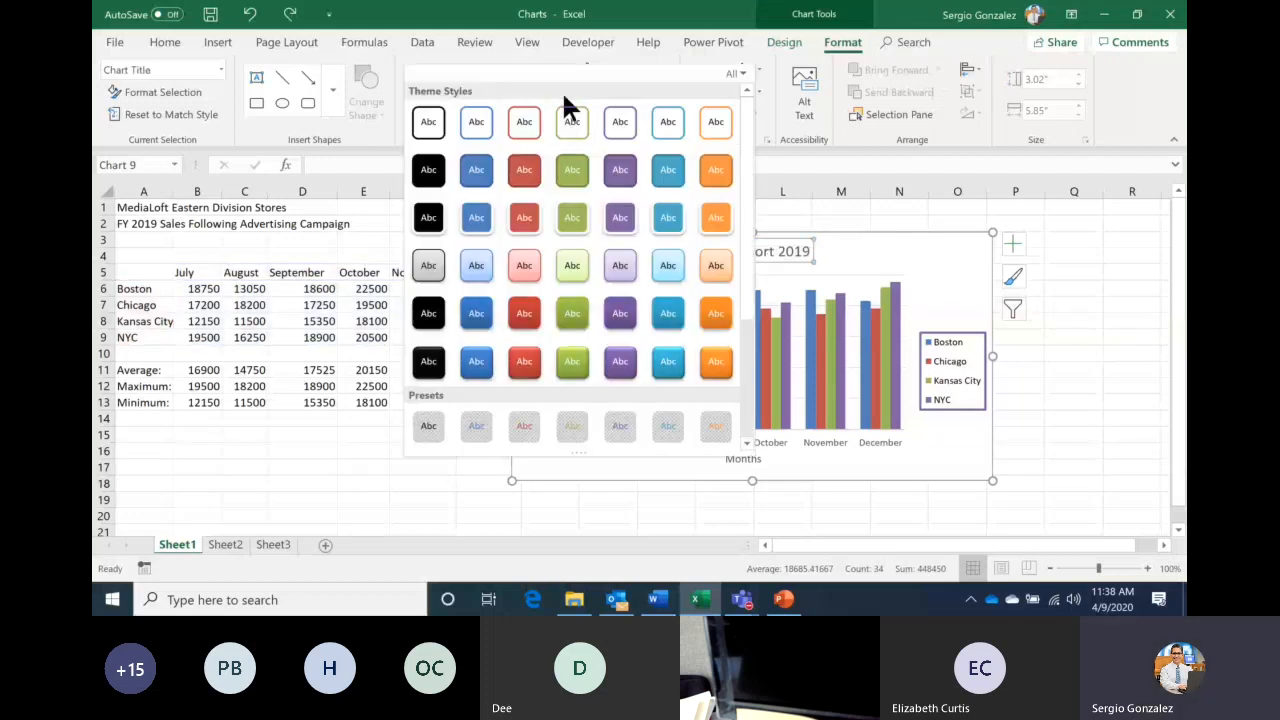
pyautogui.click(428, 265)
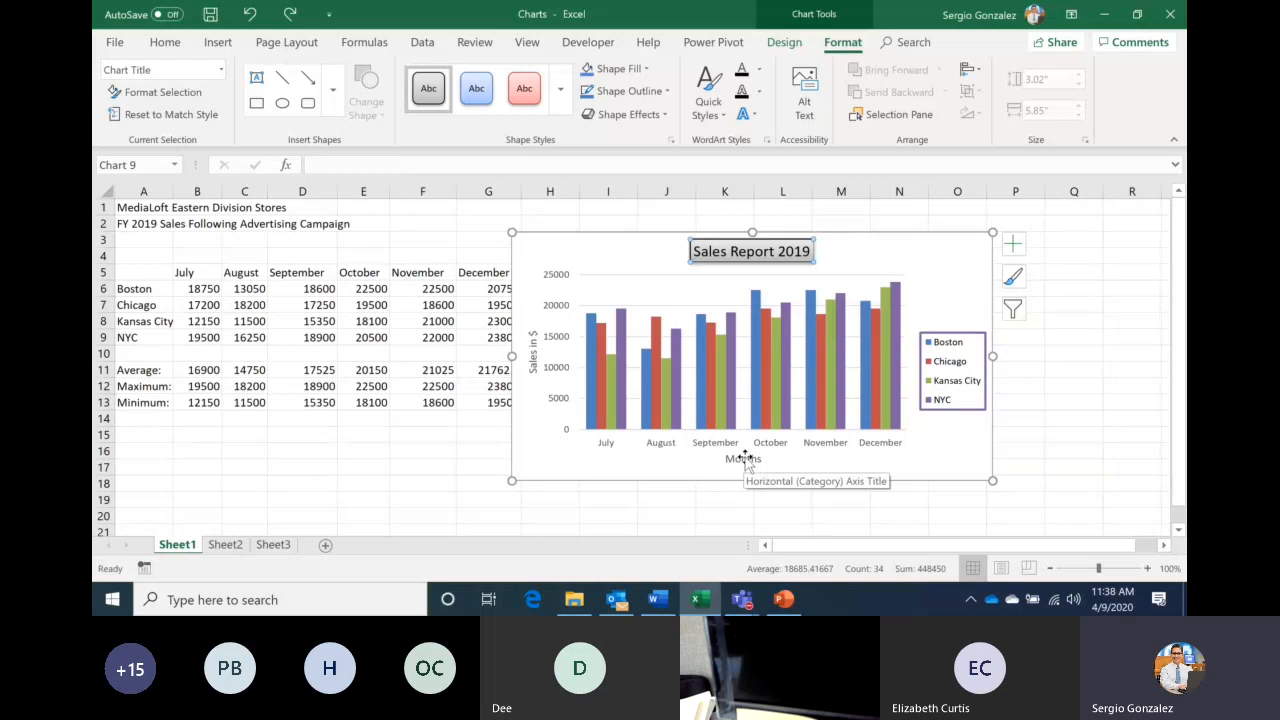
# Apply the same gray gradient shape style to the "Months" and "Sales in $" axis titles
pyautogui.click(744, 460)
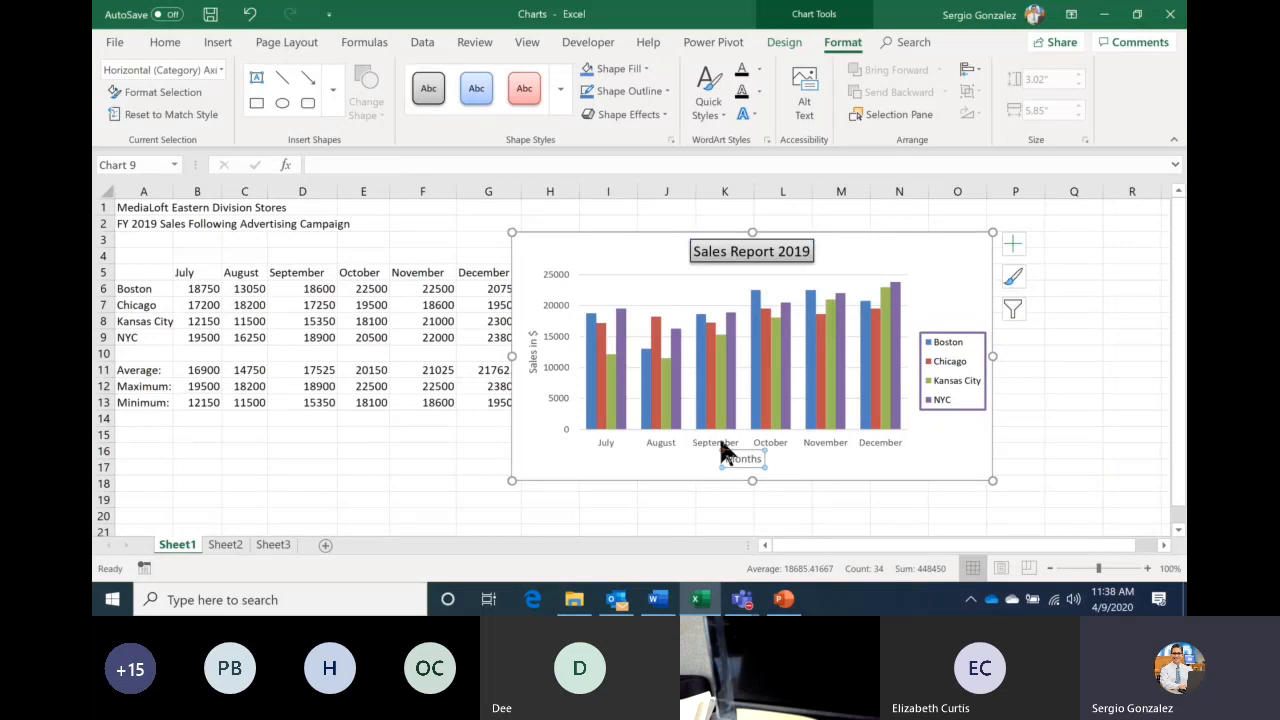
pyautogui.click(428, 89)
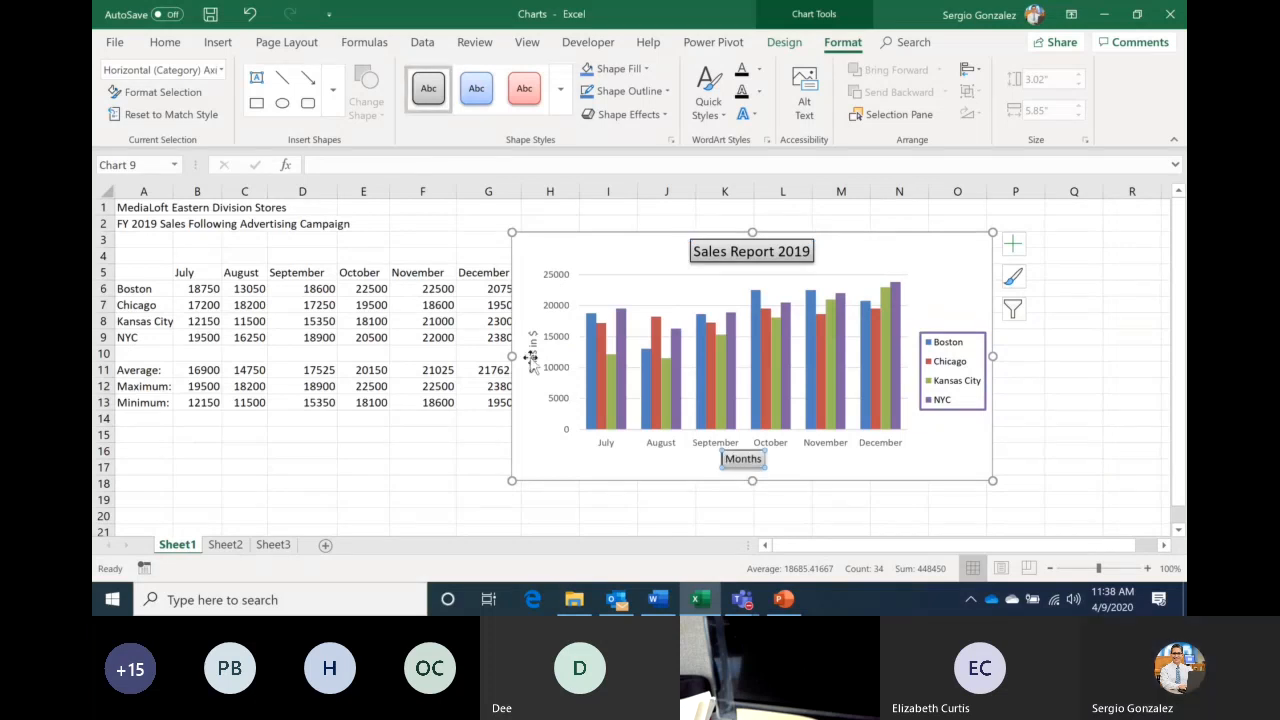
pyautogui.click(531, 360)
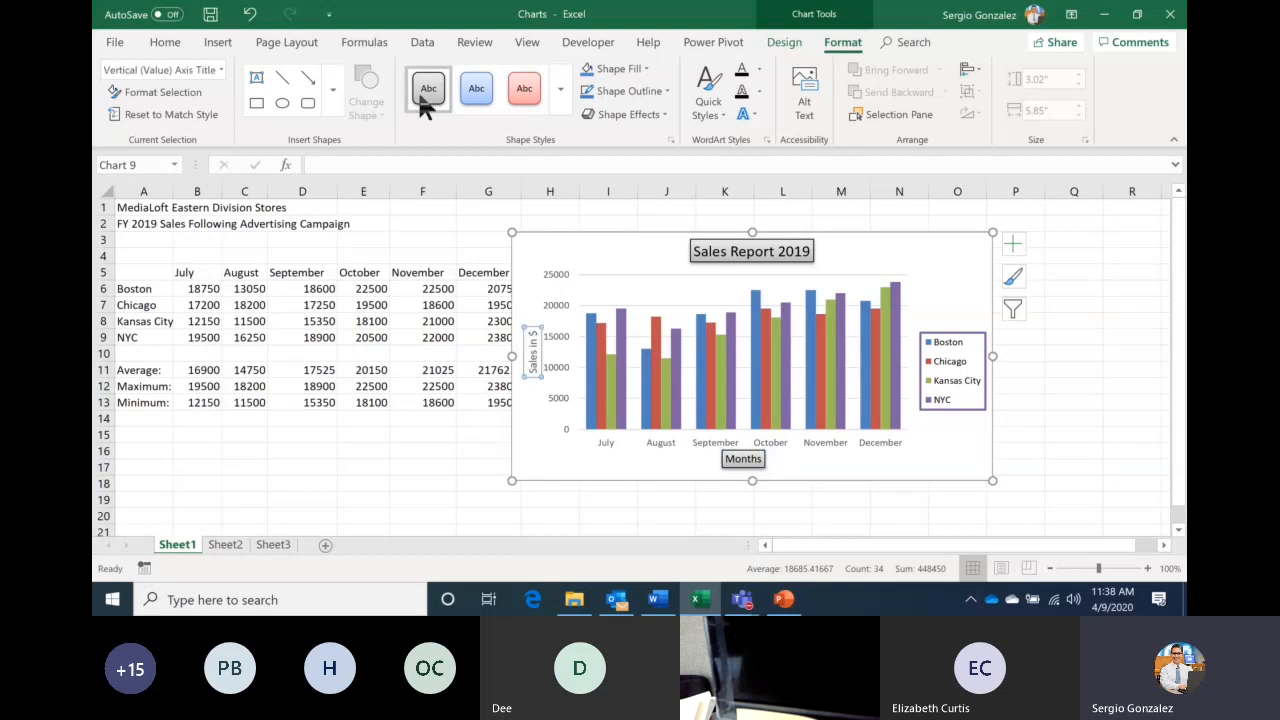
pyautogui.click(420, 100)
pyautogui.click(1041, 433)
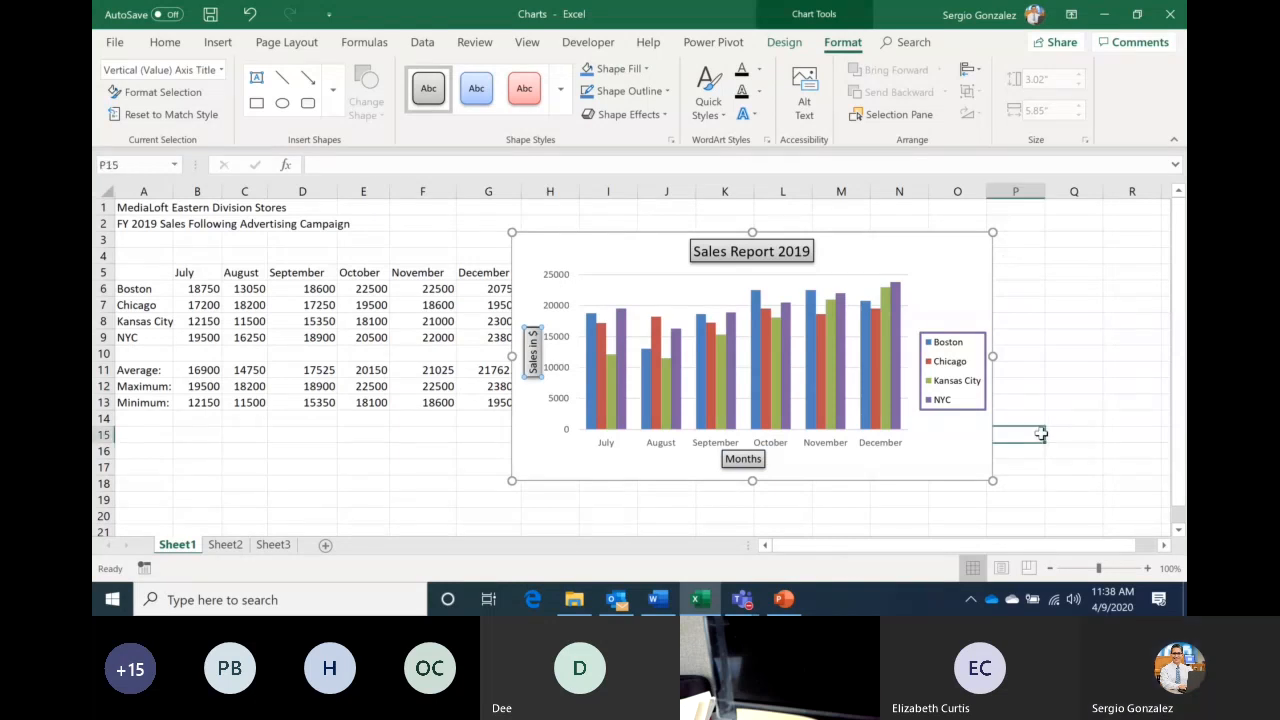
# Move the chart right and slightly up so it clears the Total column, and deselect it
pyautogui.click(981, 427)
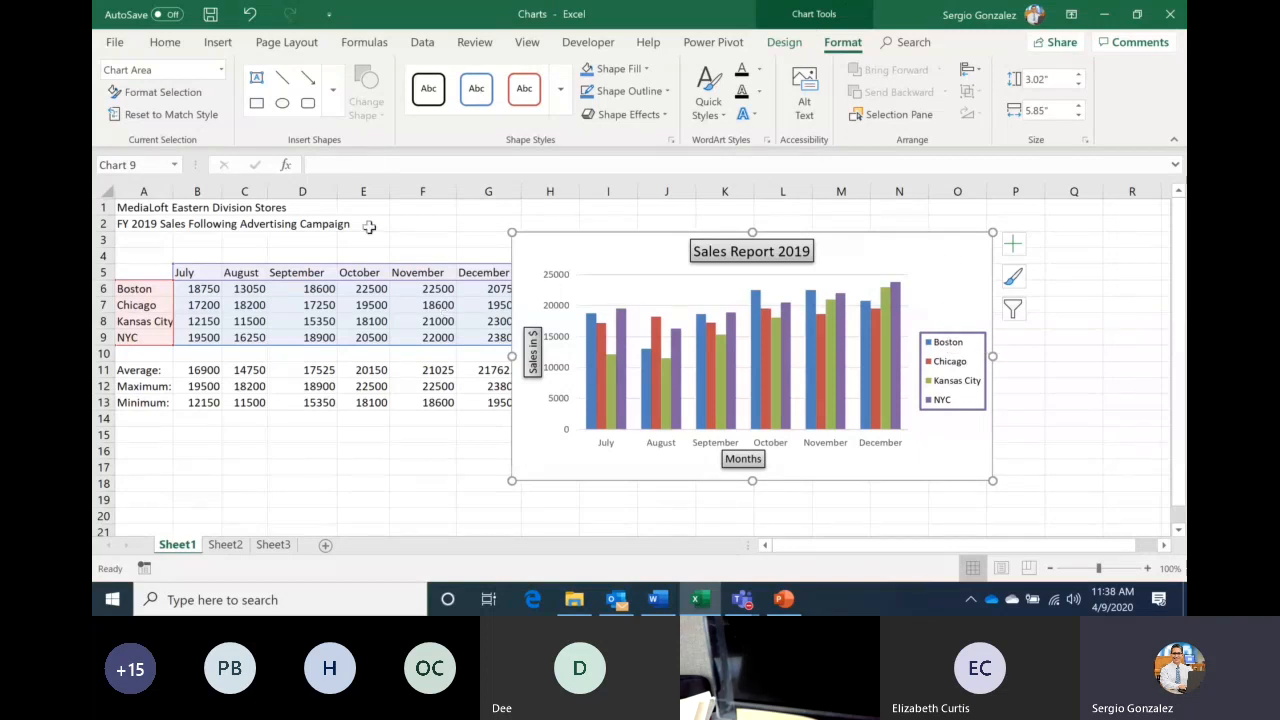
pyautogui.moveTo(900, 240)
pyautogui.mouseDown()
pyautogui.moveTo(880, 295)
pyautogui.moveTo(710, 400)
pyautogui.moveTo(527, 425)
pyautogui.moveTo(651, 386)
pyautogui.moveTo(979, 229)
pyautogui.mouseUp()
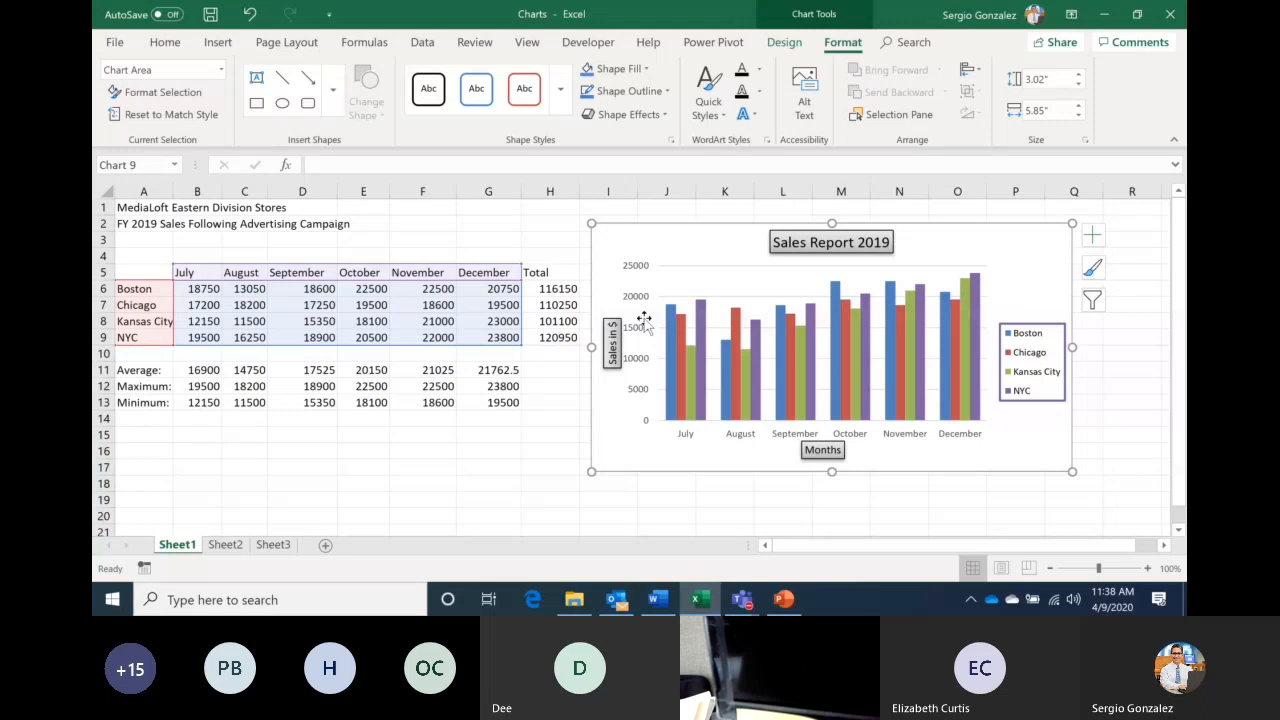
pyautogui.click(463, 349)
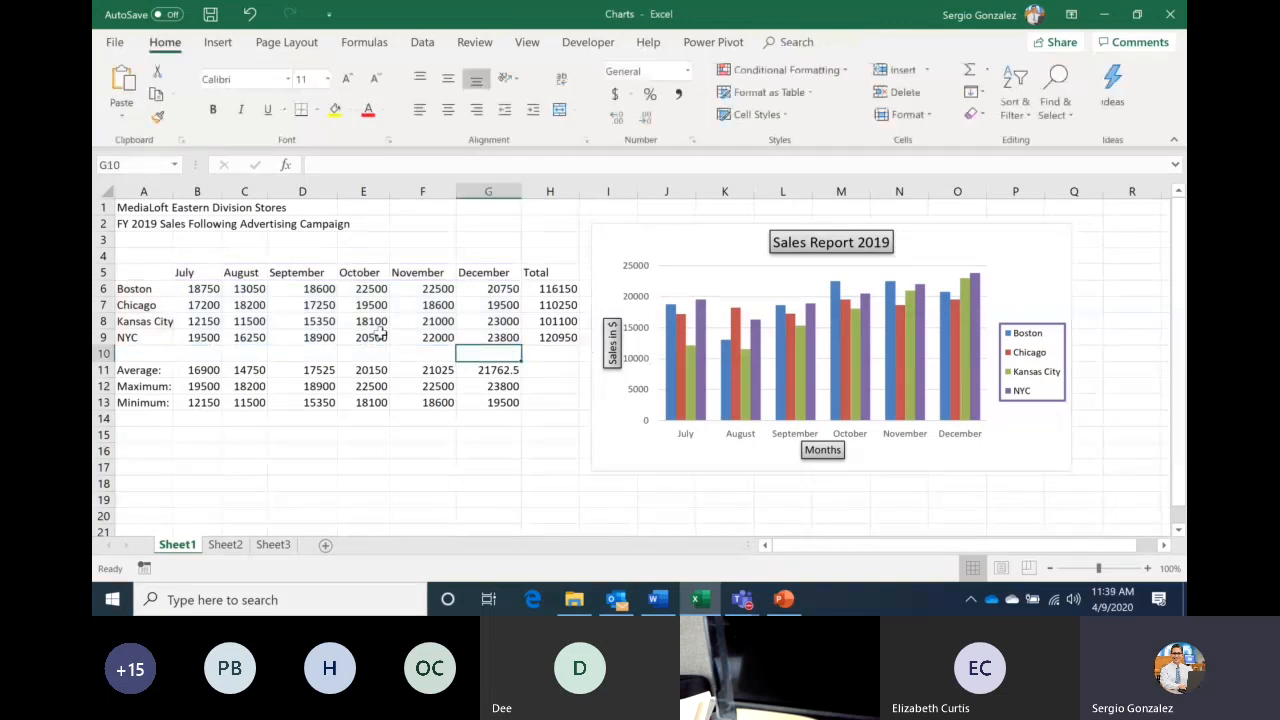
# Format the monthly sales figures in B6:G9 as Accounting dollars with no decimal places
pyautogui.moveTo(200, 289); pyautogui.dragTo(483, 338)
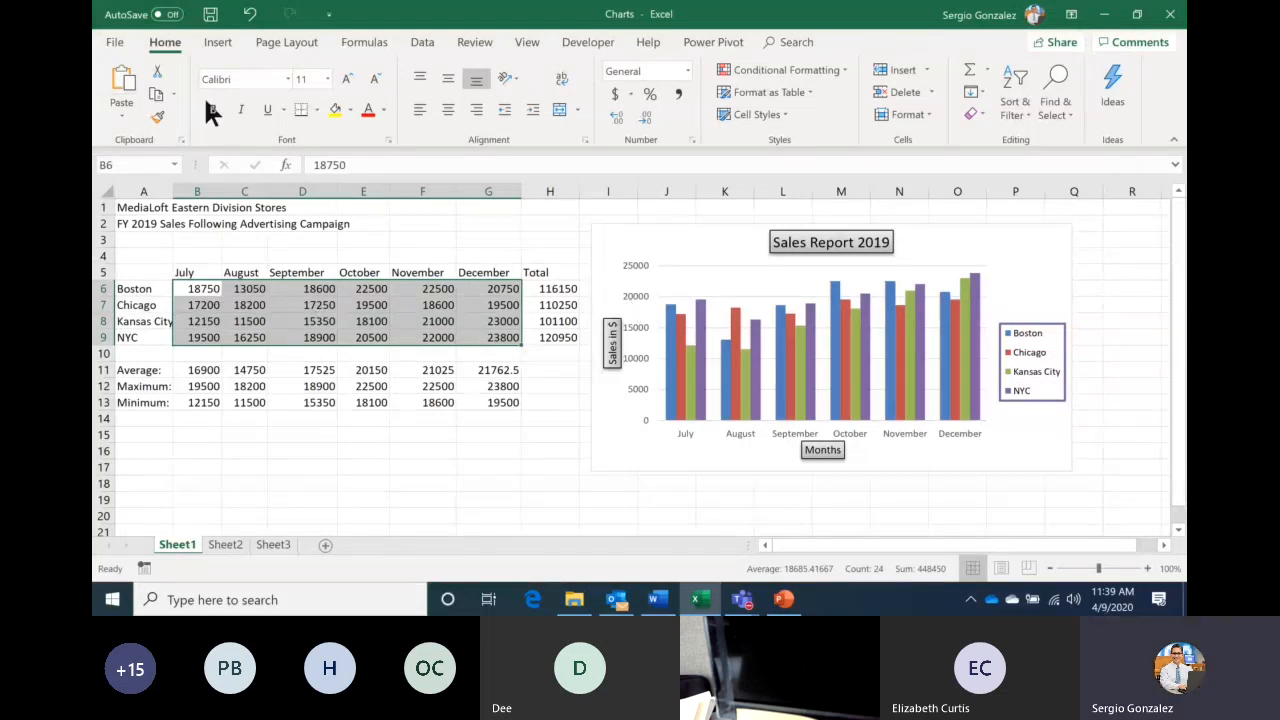
pyautogui.click(615, 95)
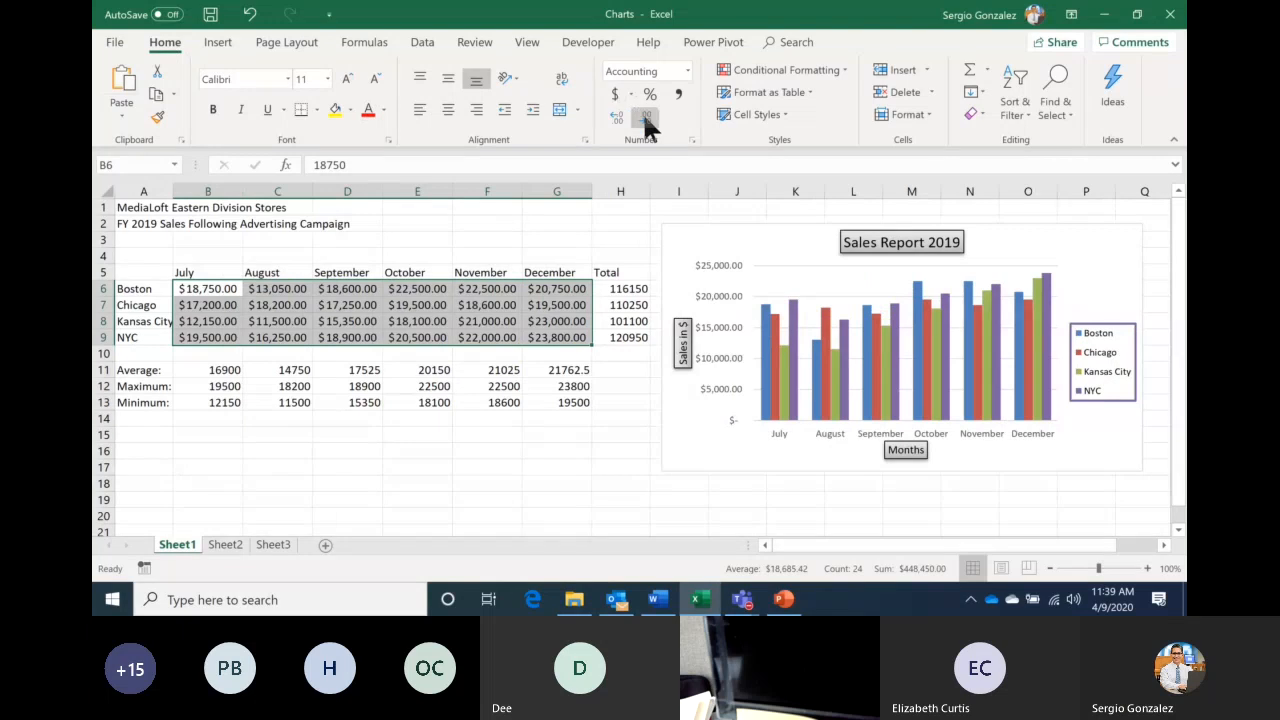
pyautogui.click(645, 116)
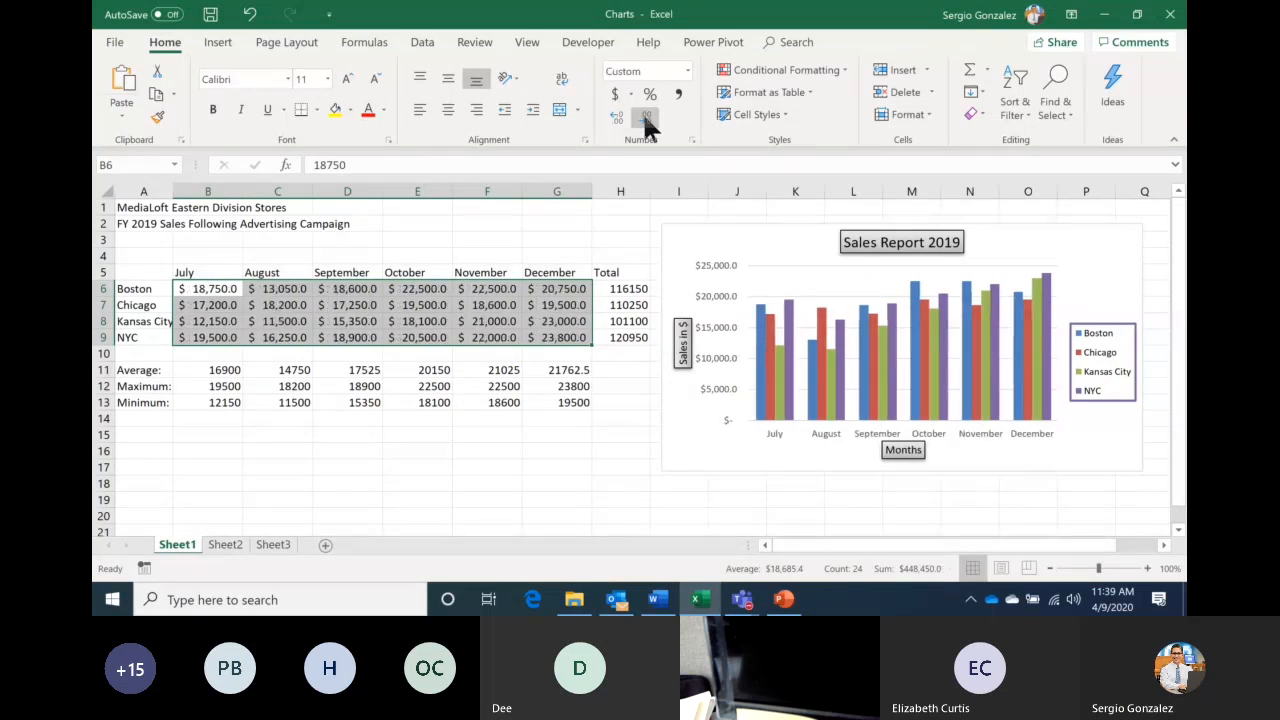
pyautogui.click(645, 116)
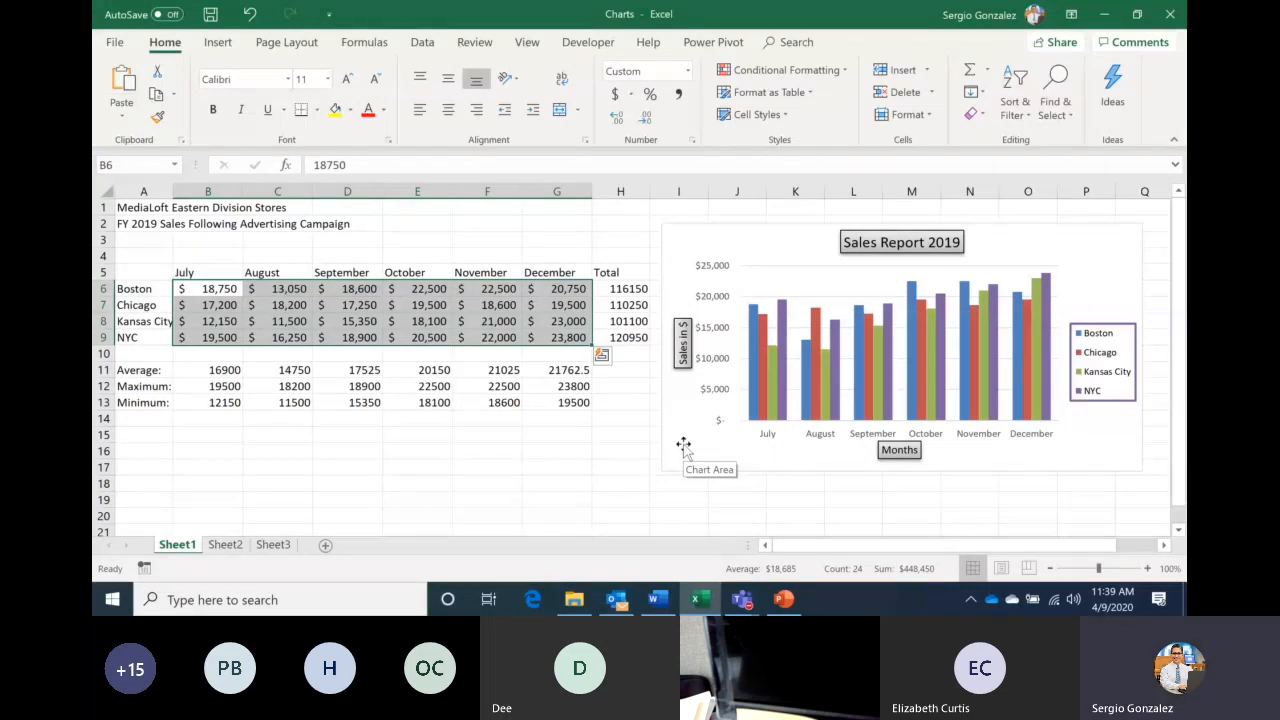
# Move the chart directly below the sales table, starting under the Minimum row
pyautogui.click(755, 224)
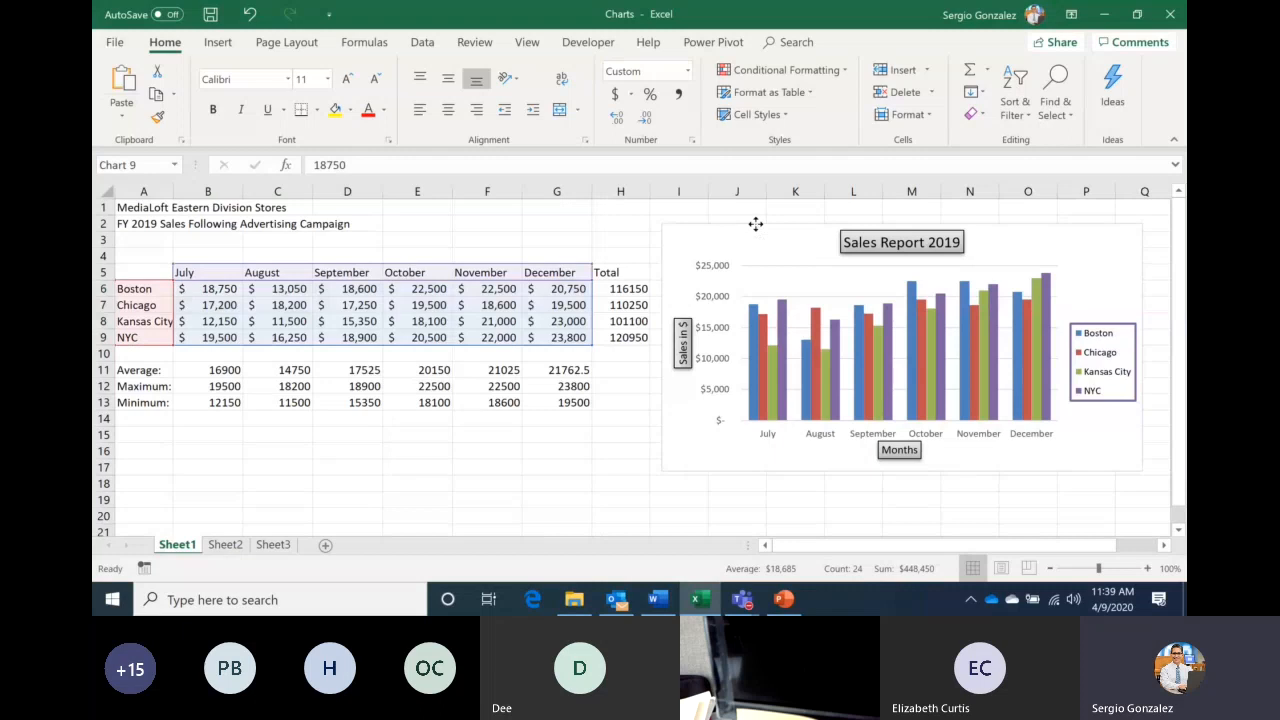
pyautogui.moveTo(755, 224); pyautogui.dragTo(241, 412)
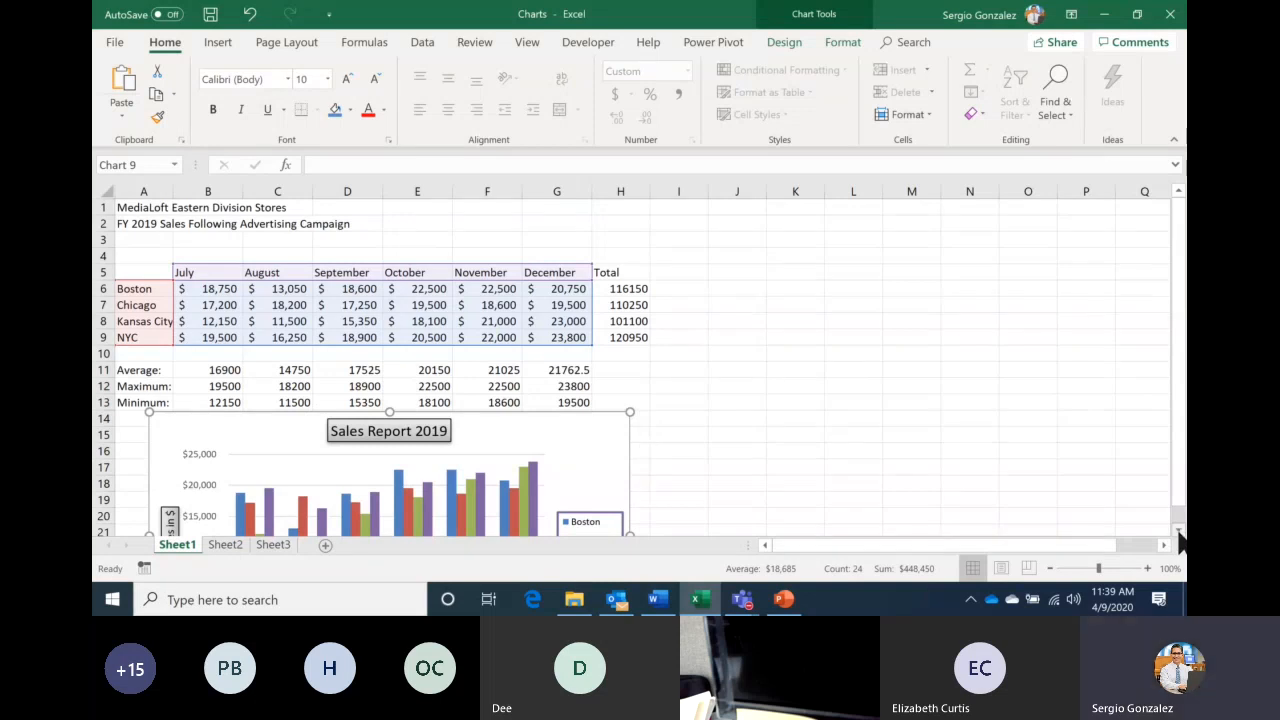
# Preview how the selected Sales Report 2019 chart prints on its own, and return to the worksheet
pyautogui.scroll(-2, 1180, 540)
pyautogui.moveTo(625, 355)
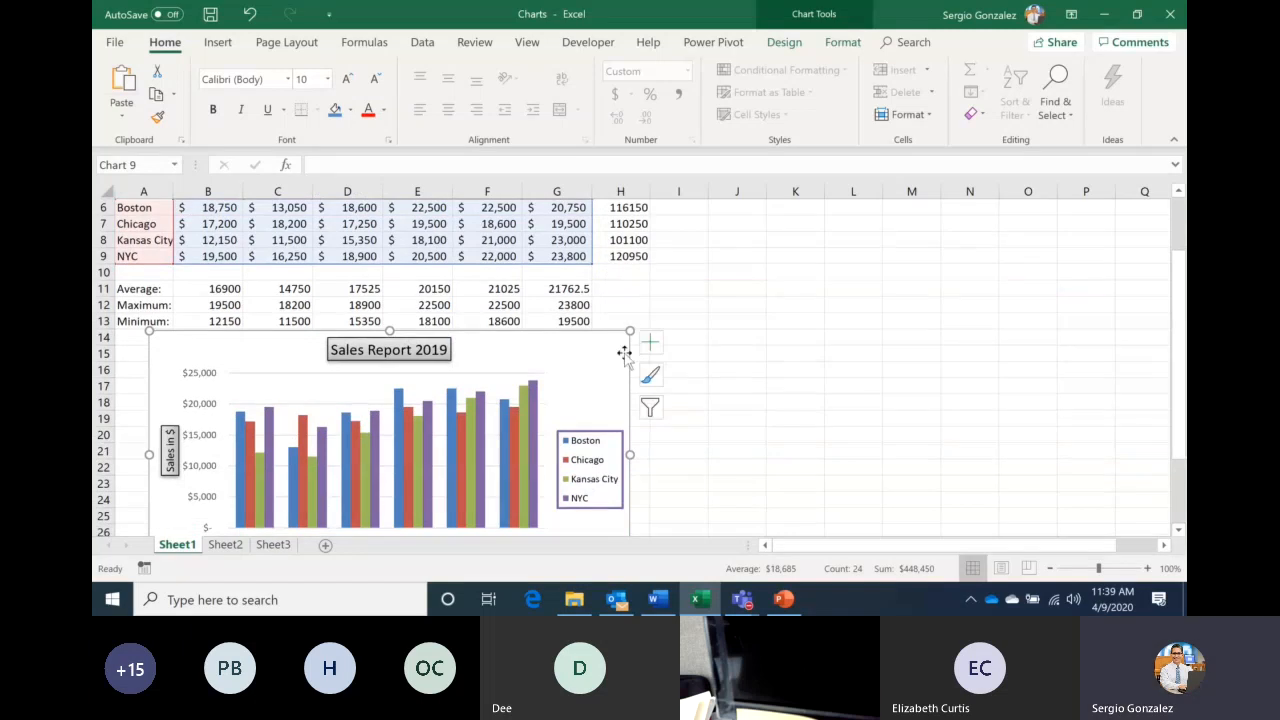
pyautogui.click(112, 42)
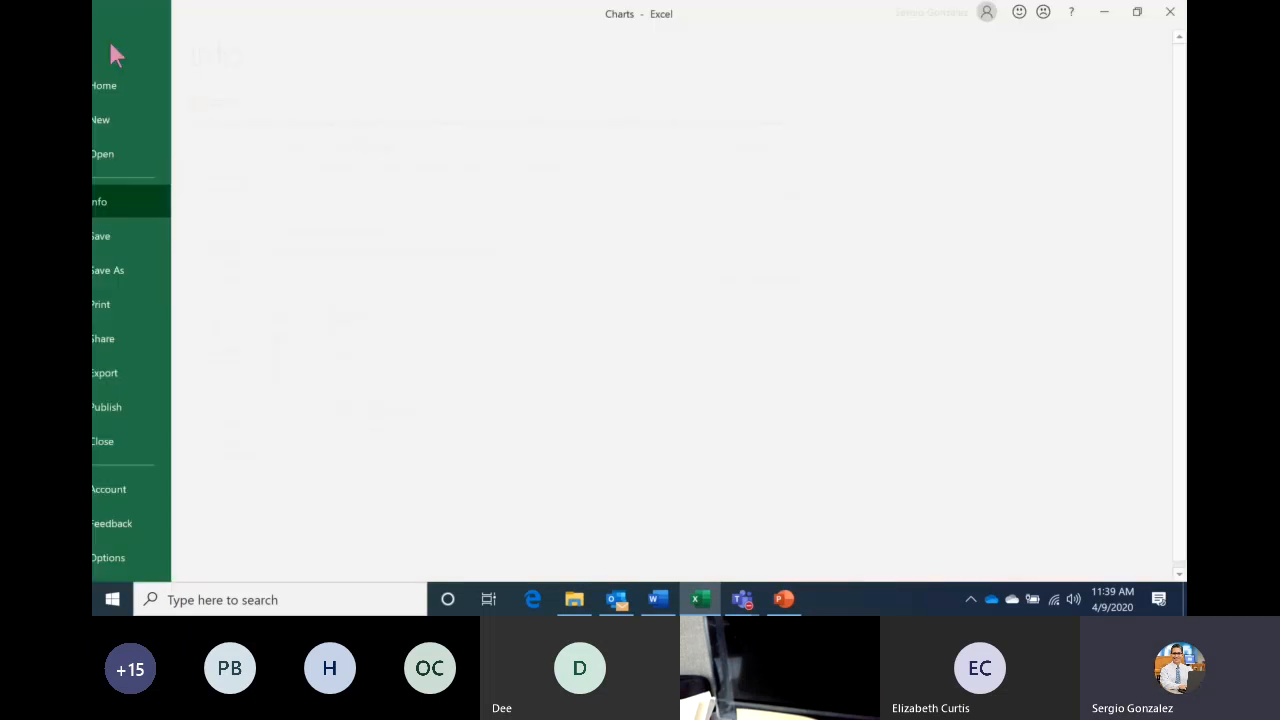
pyautogui.click(152, 310)
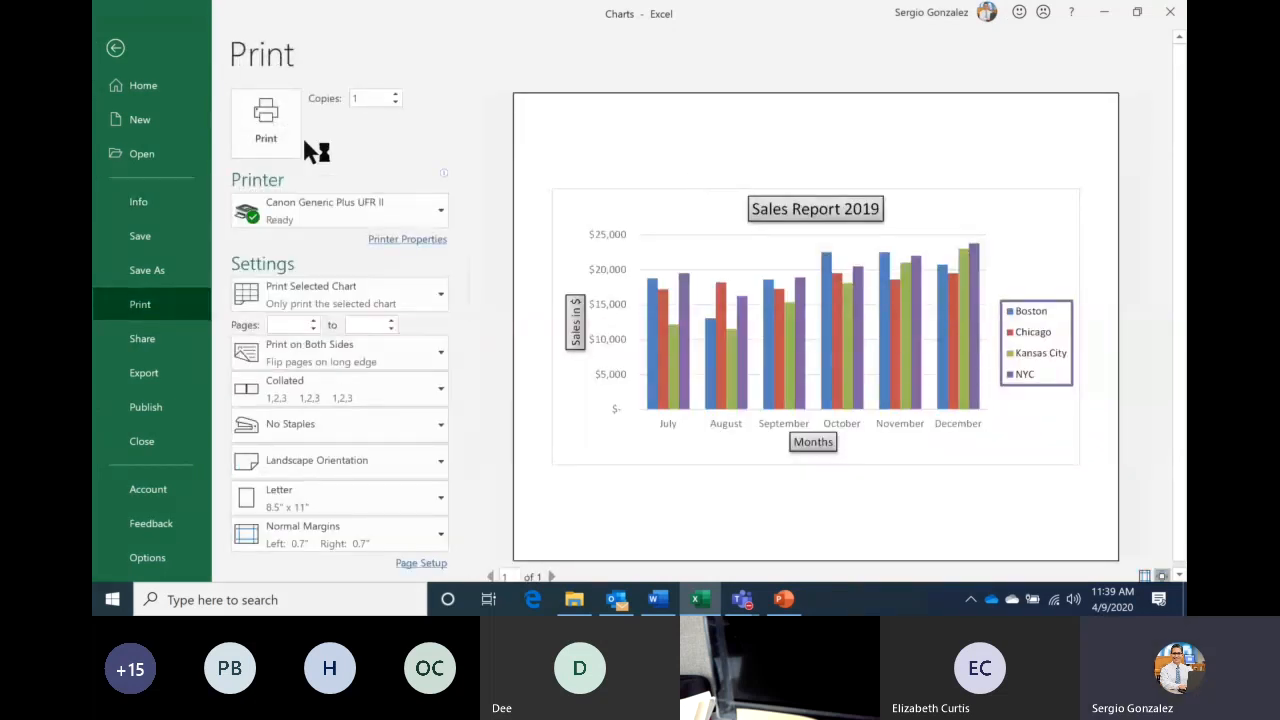
pyautogui.click(120, 50)
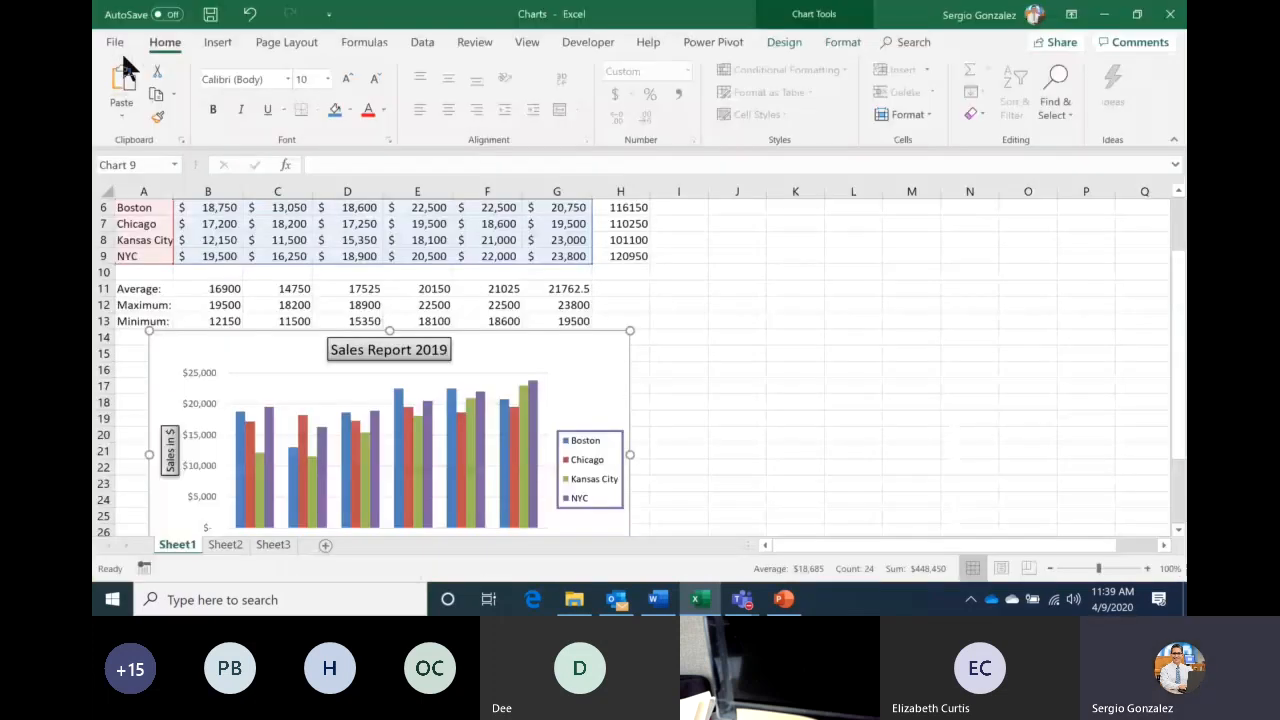
# Deselect the chart by selecting cell H11, preview the printout of the whole active sheet, and return to it
pyautogui.click(626, 294)
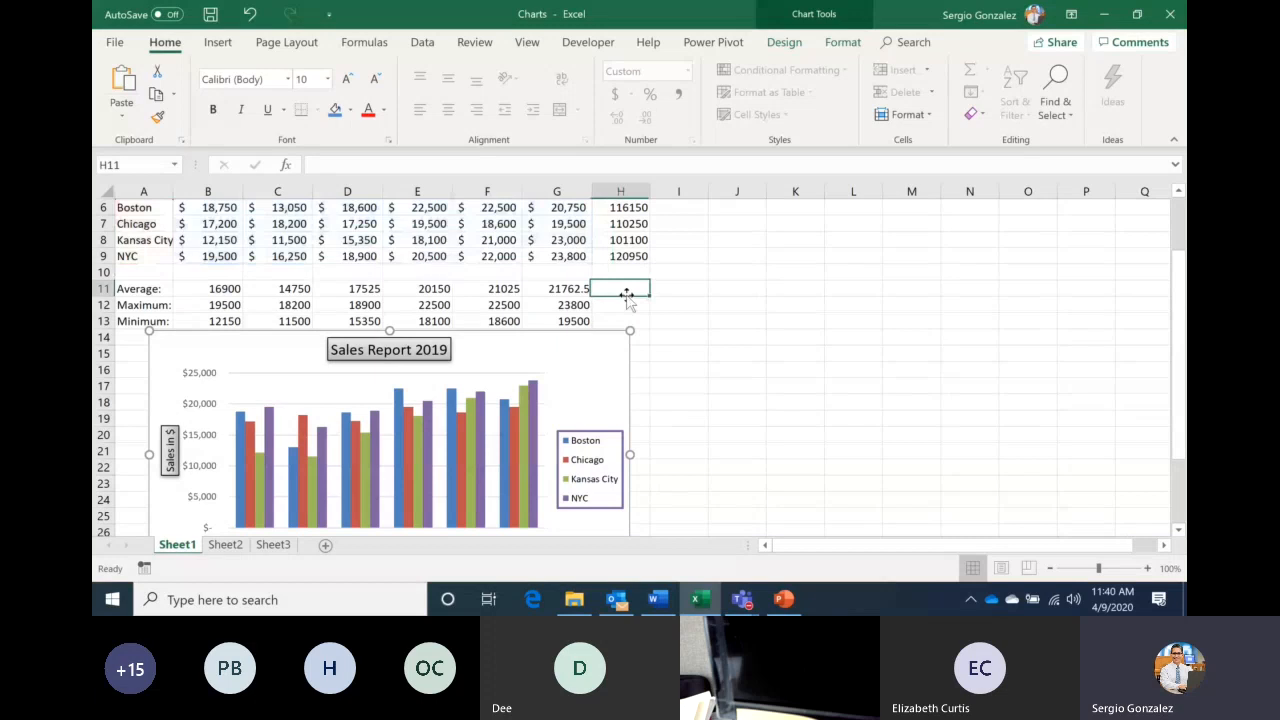
pyautogui.click(115, 45)
pyautogui.click(148, 298)
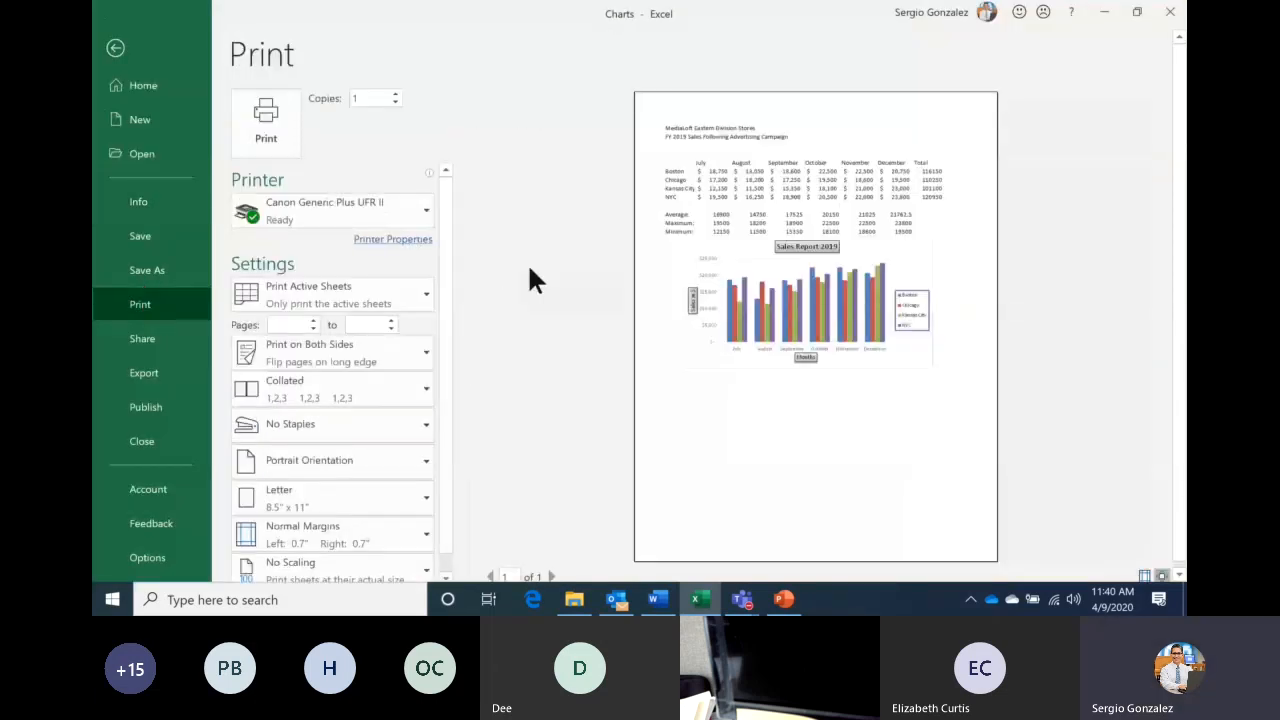
pyautogui.press('Escape')
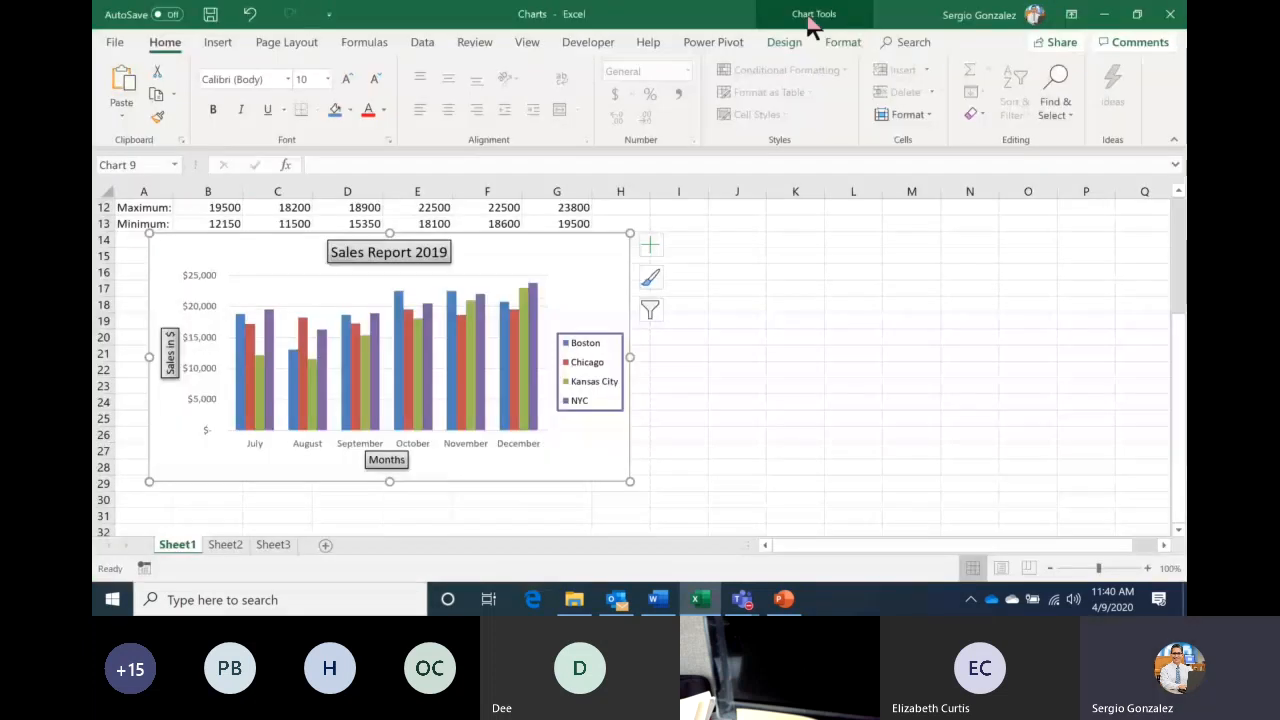
# Apply the quick layout with a data table beneath the columns to the Sales Report 2019 chart
pyautogui.click(786, 42)
pyautogui.click(176, 109)
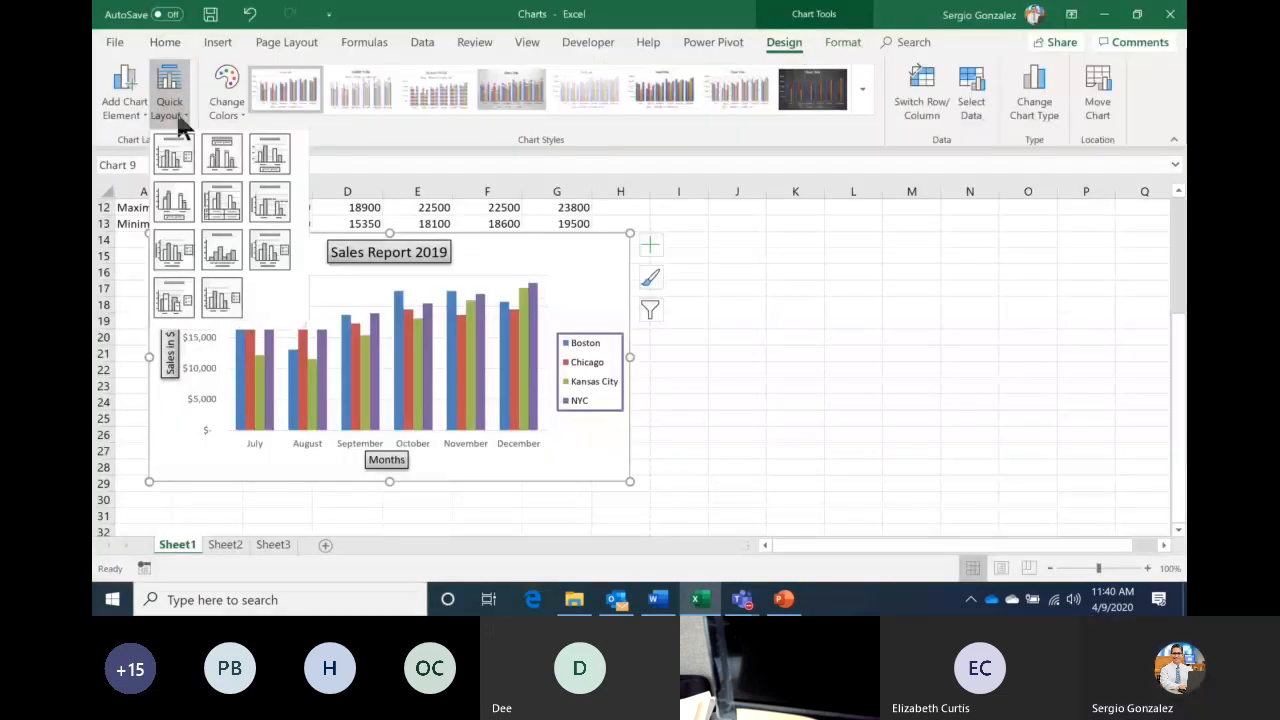
pyautogui.click(228, 205)
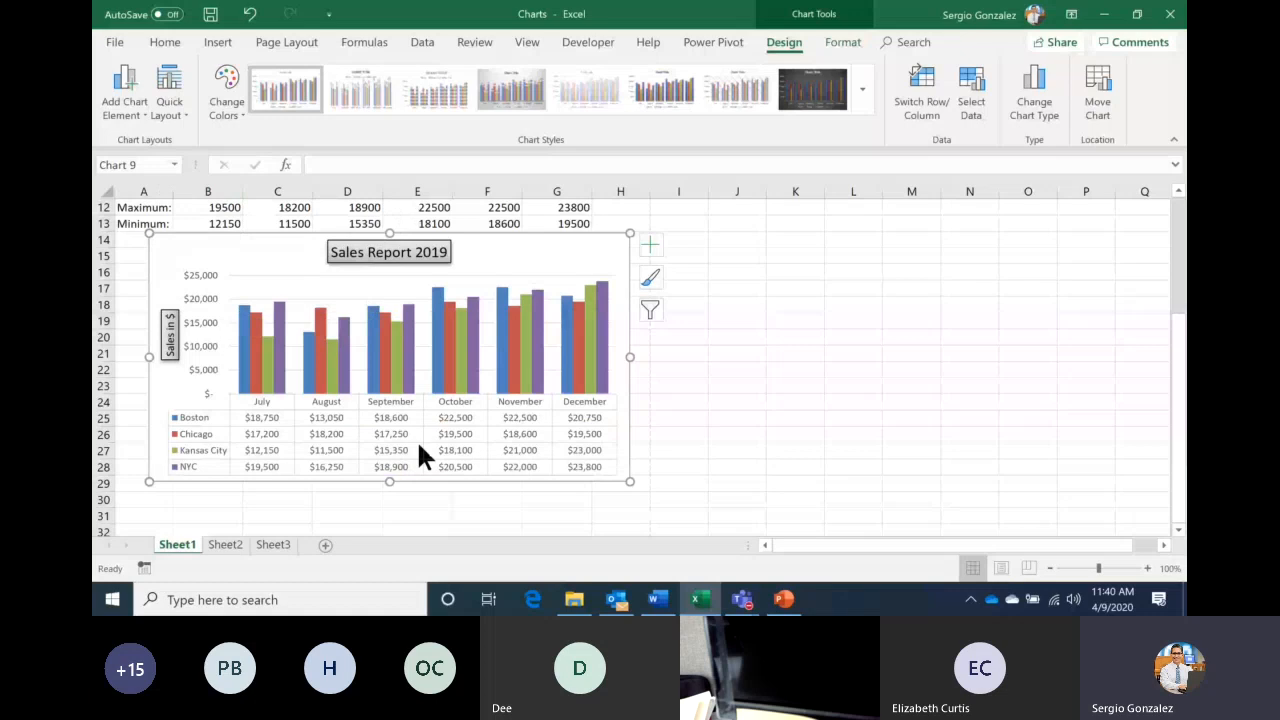
# Preview the printout of the selected chart with its data table, and return to the worksheet
pyautogui.click(111, 41)
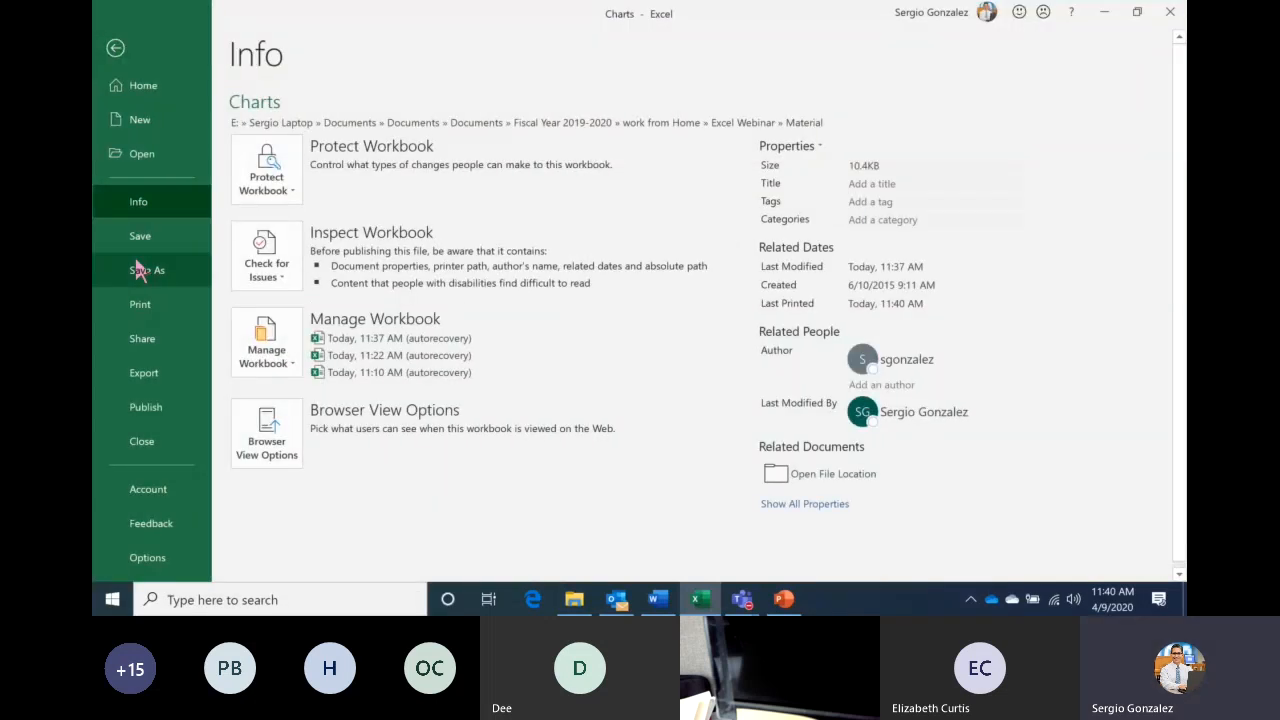
pyautogui.click(145, 305)
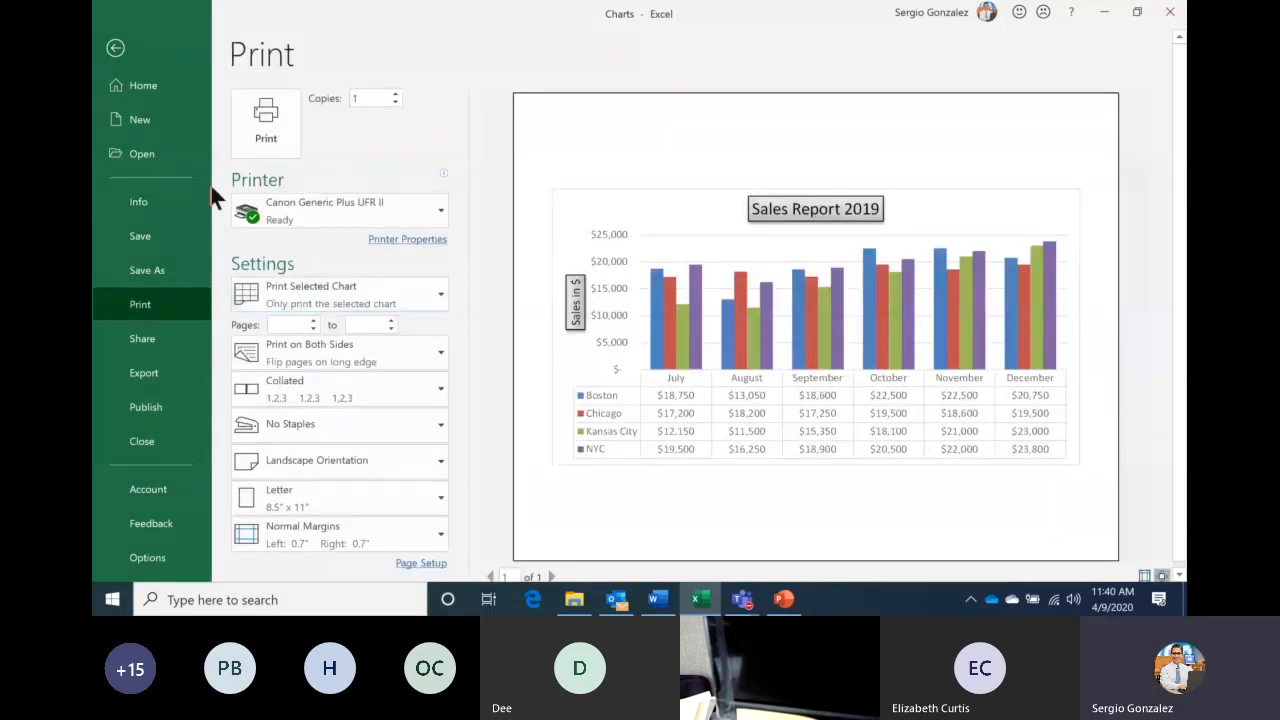
pyautogui.click(116, 50)
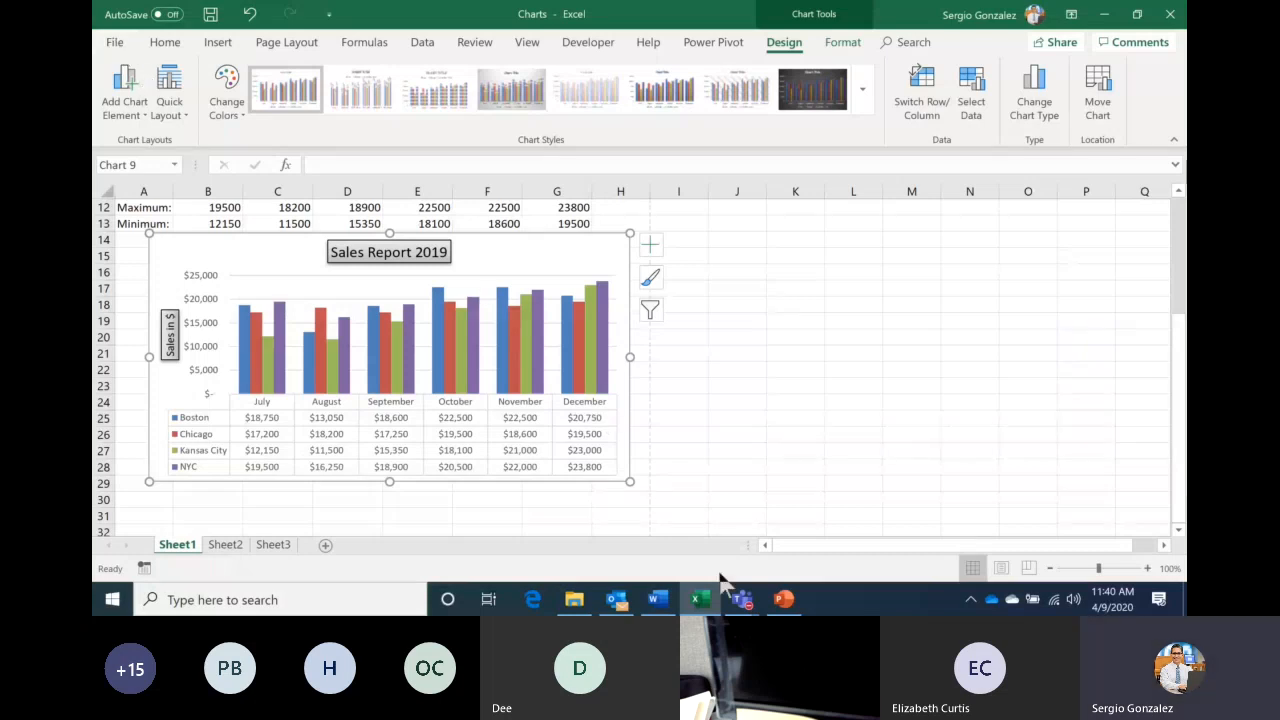
# Switch to the Microsoft Teams meeting window to check on the participants, and return to the Charts workbook in Excel
pyautogui.moveTo(743, 599)
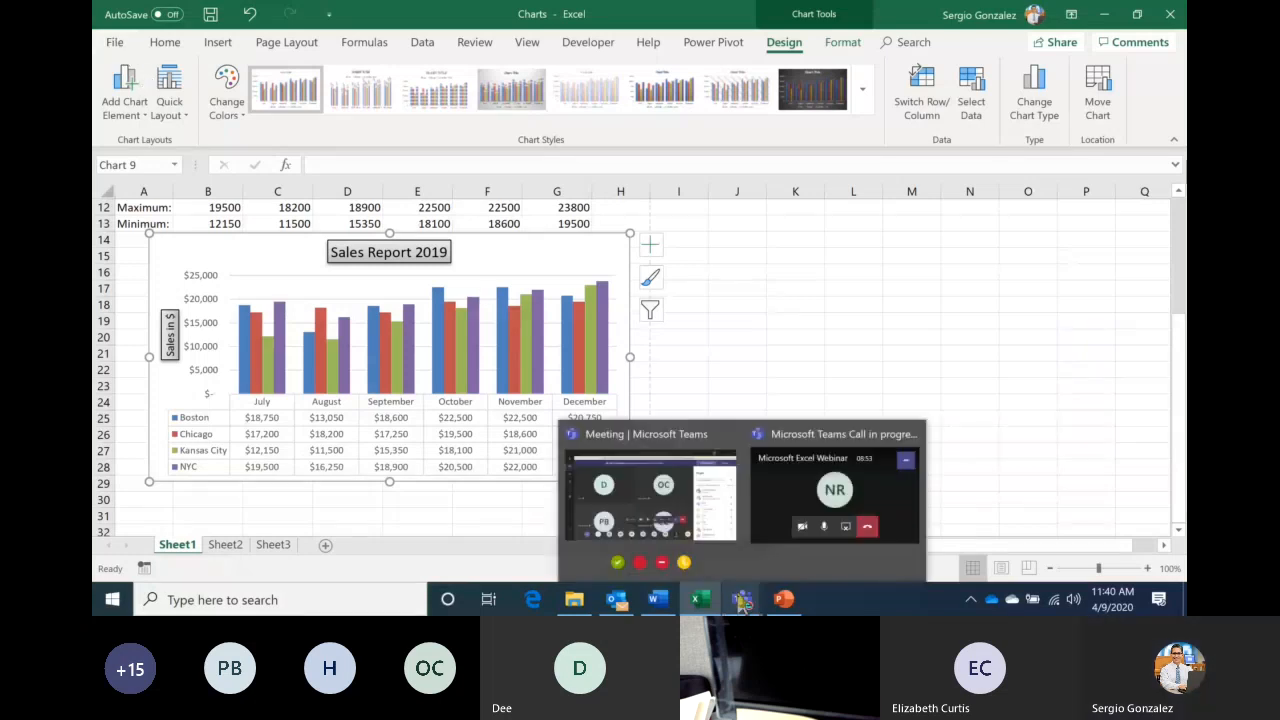
pyautogui.click(700, 505)
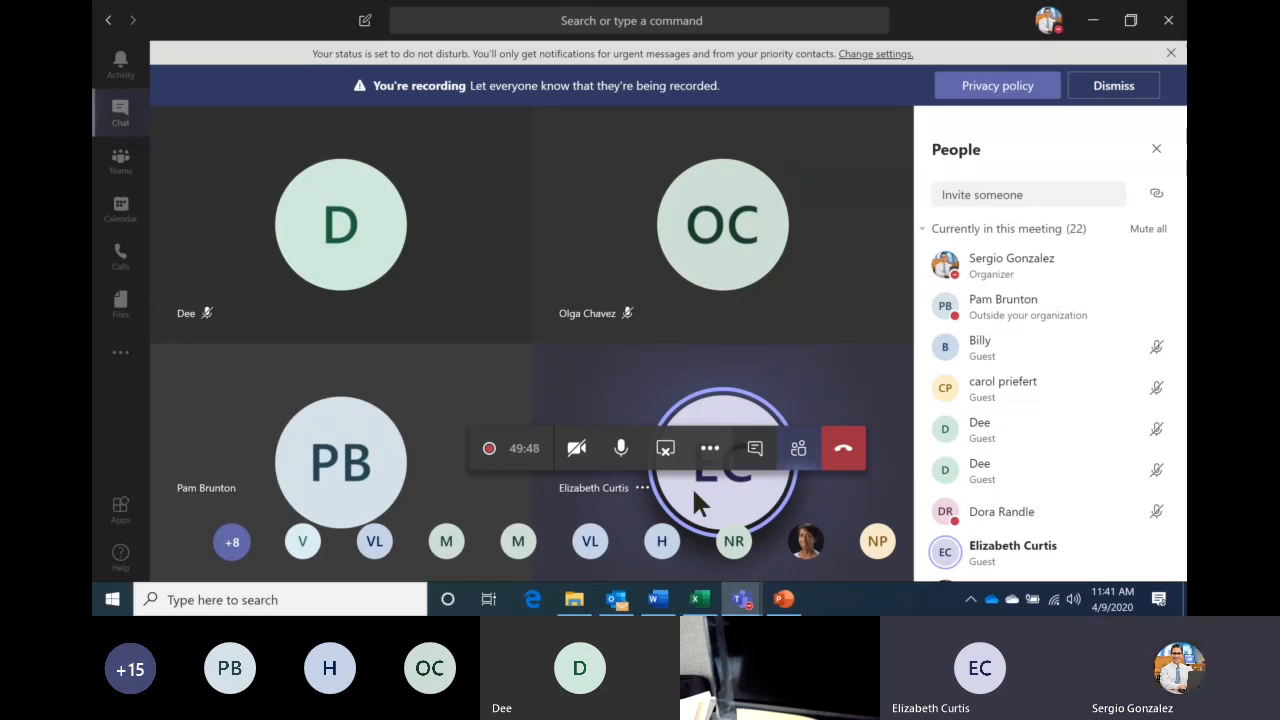
pyautogui.moveTo(701, 599)
pyautogui.click(715, 552)
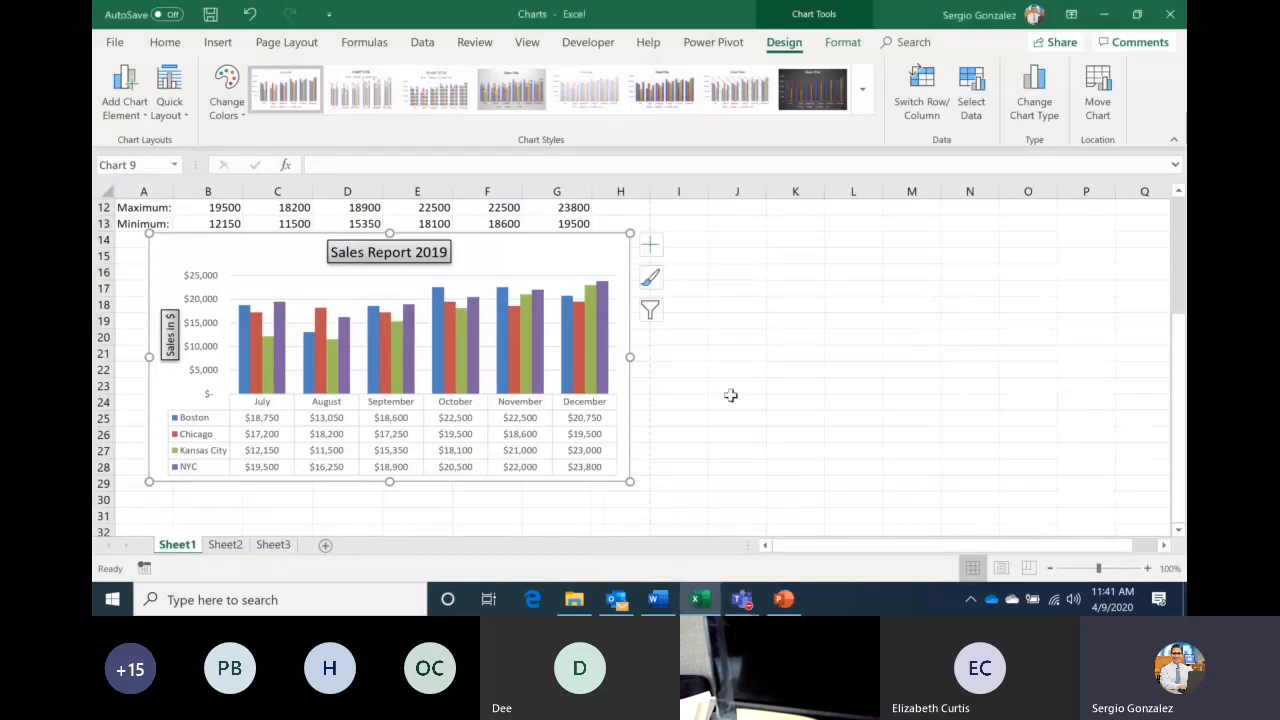
# Deselect the chart by selecting cell H12, and preview the printout of the sales table together with the data-table chart
pyautogui.scroll(3, 1166, 286)
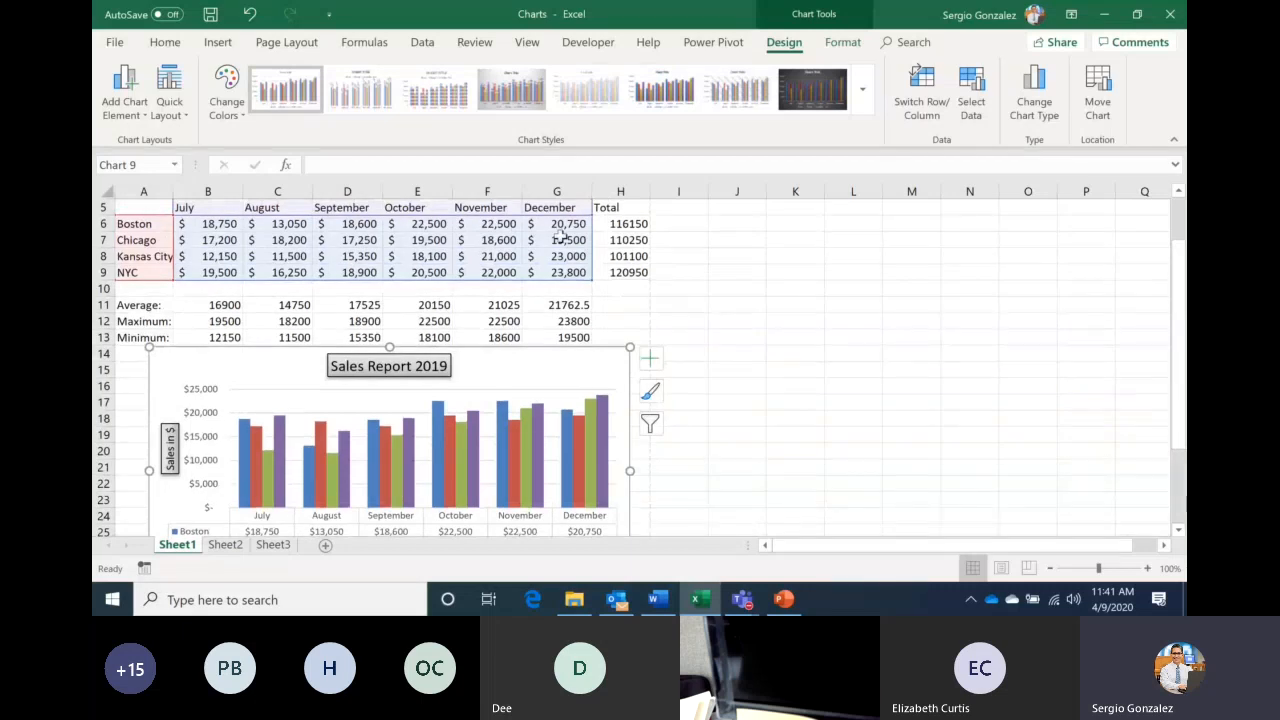
pyautogui.moveTo(1180, 356); pyautogui.dragTo(1180, 372)
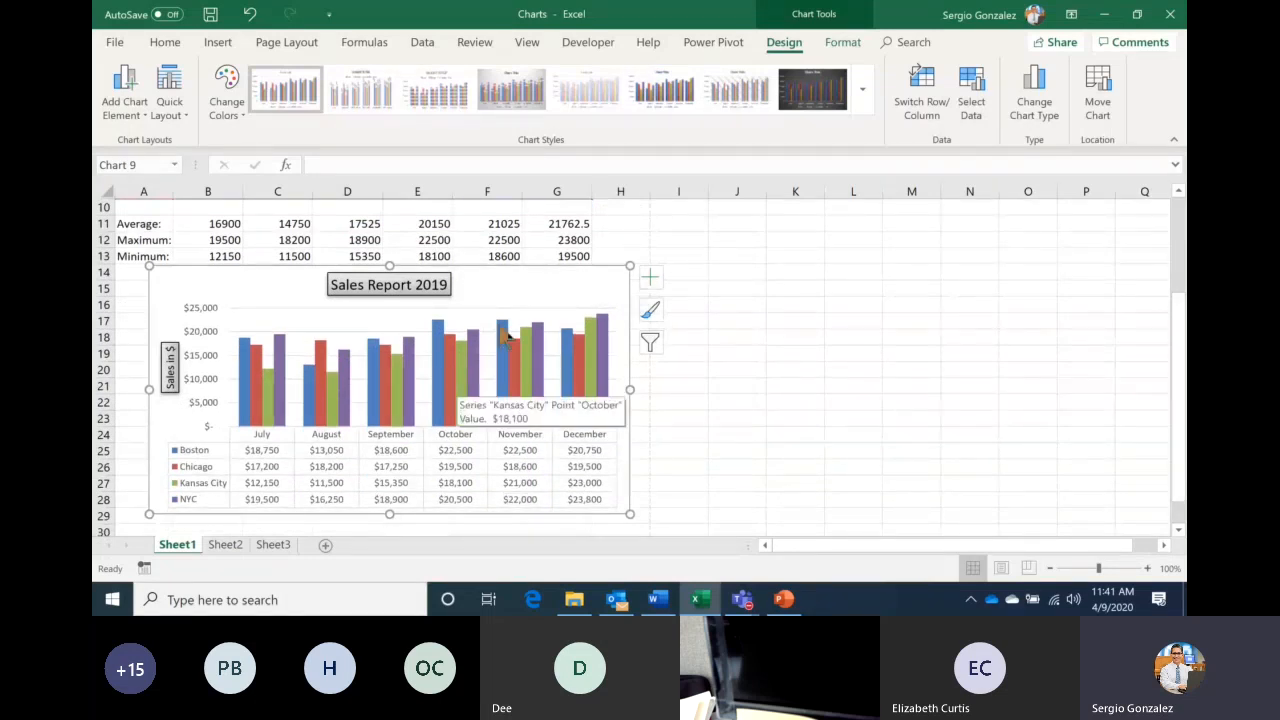
pyautogui.click(620, 240)
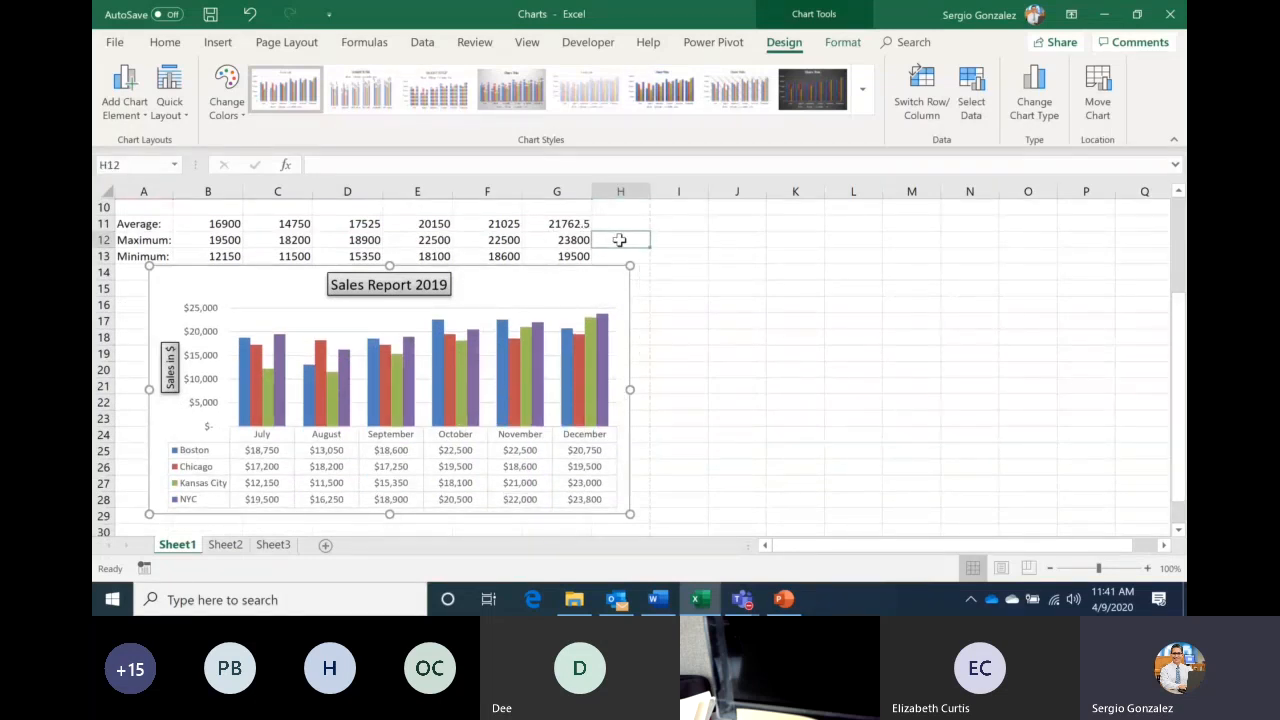
pyautogui.click(113, 42)
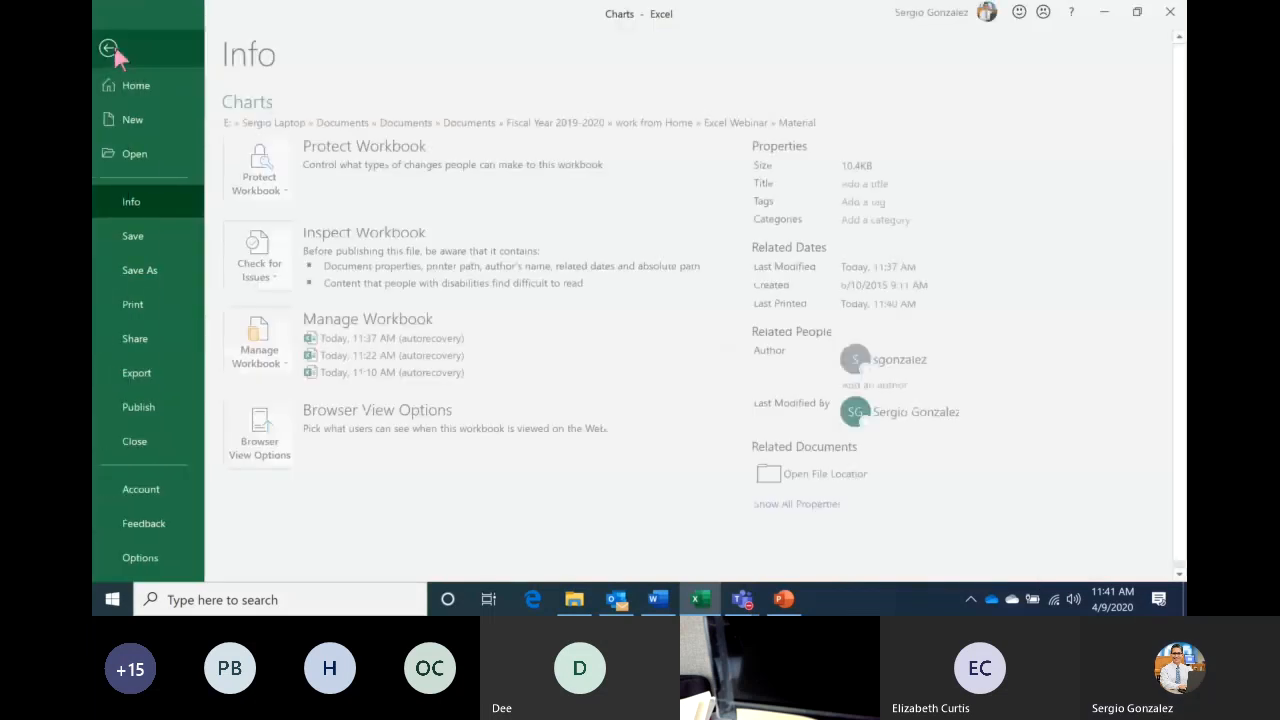
pyautogui.click(145, 302)
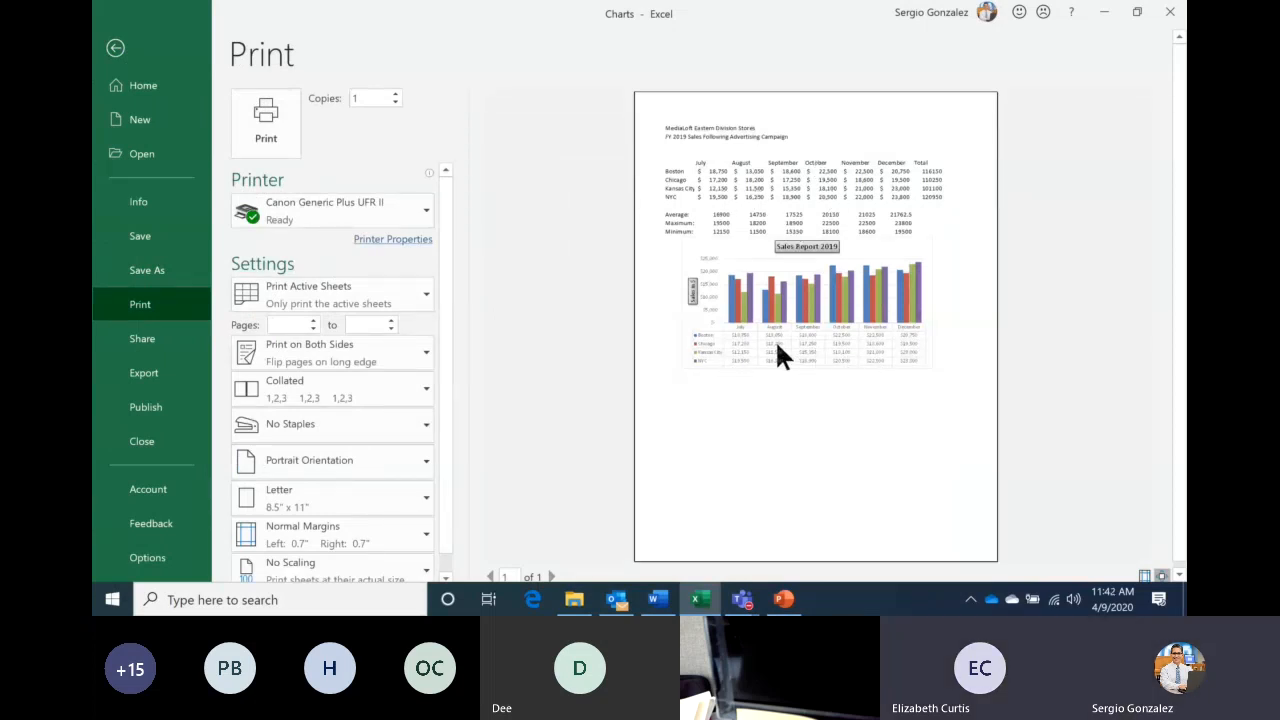
pyautogui.click(116, 50)
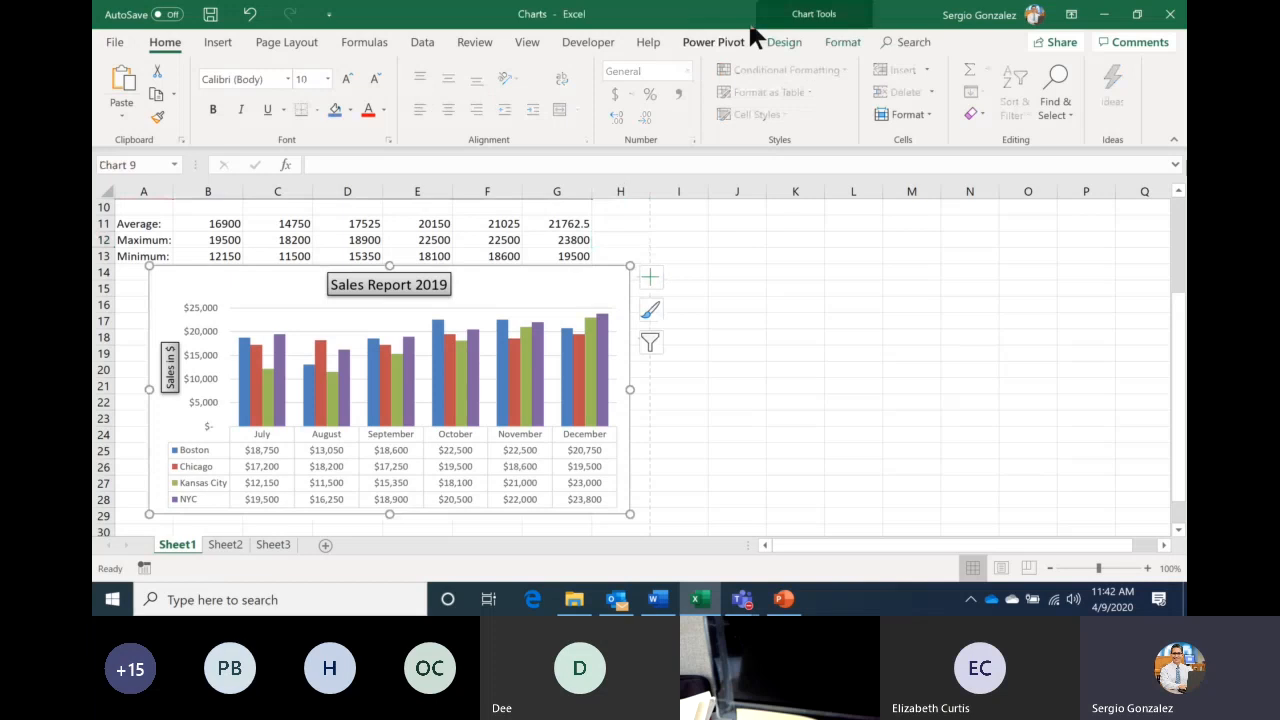
# Apply the first quick layout, with a chart title and a legend beside the columns, to the Sales Report 2019 chart
pyautogui.click(797, 48)
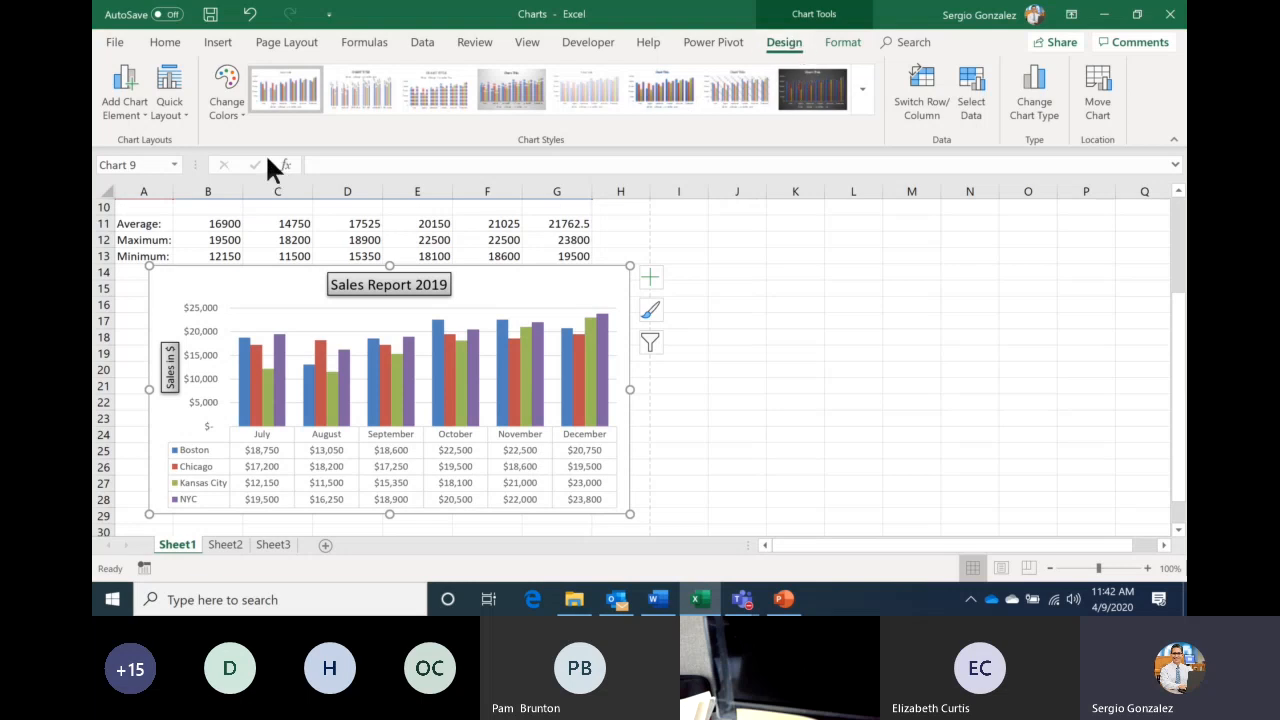
pyautogui.click(169, 108)
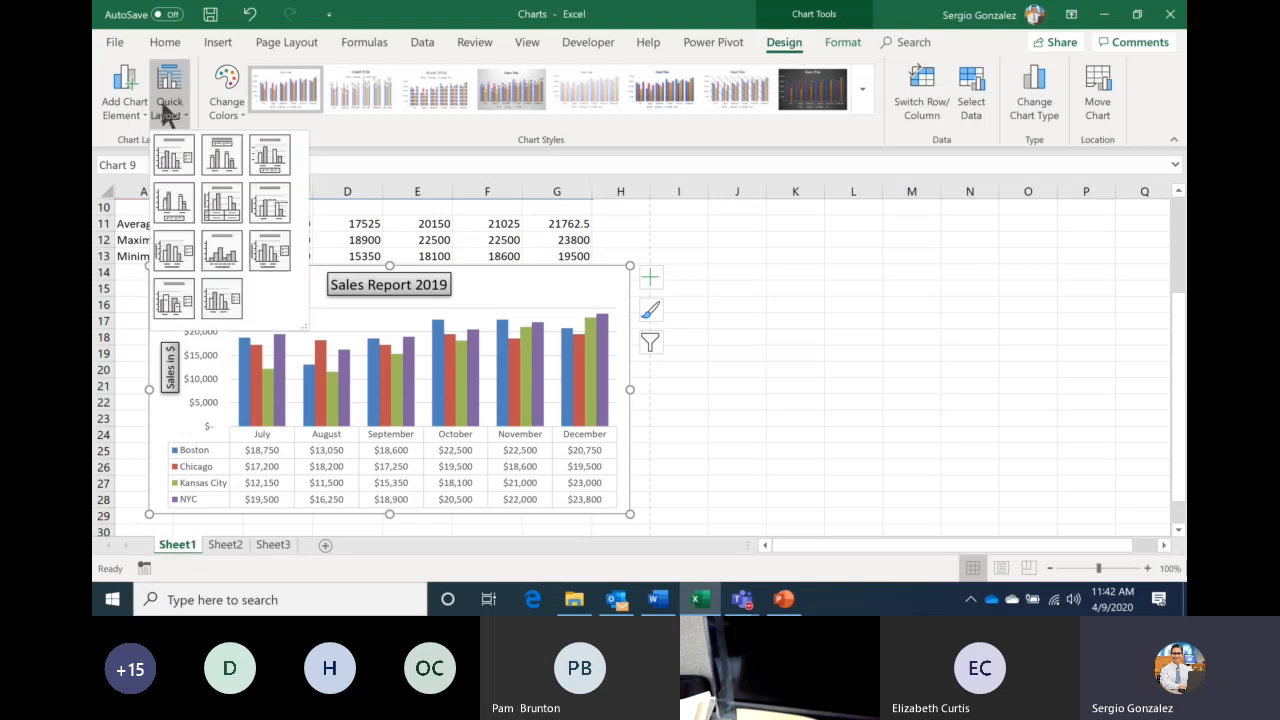
pyautogui.click(174, 158)
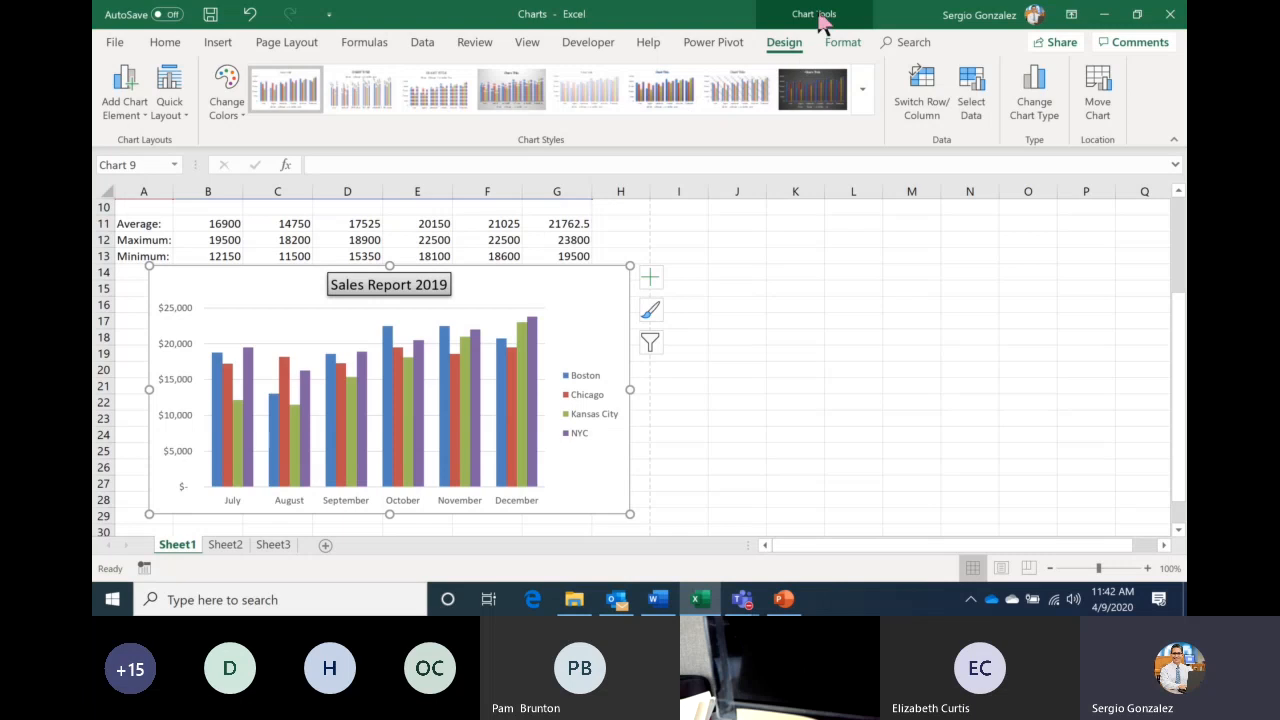
# Move the column chart to a new chart sheet named "Sales Report"
pyautogui.click(1106, 104)
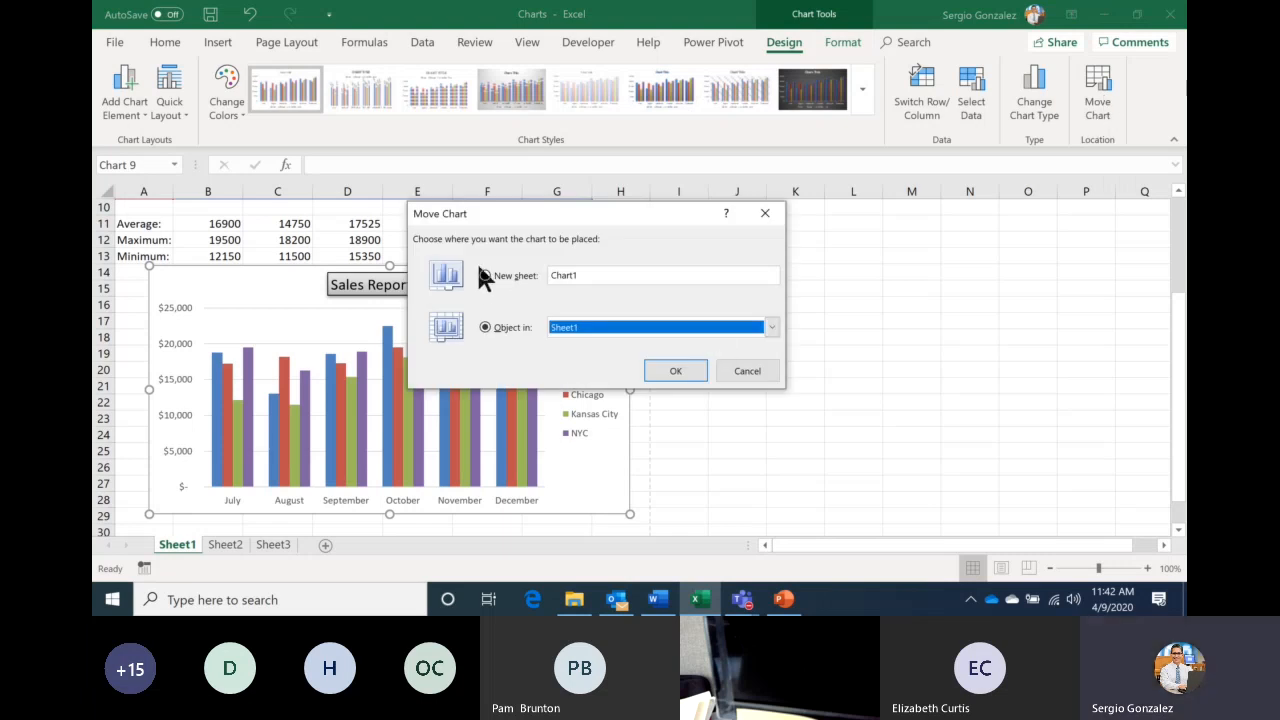
pyautogui.click(486, 276)
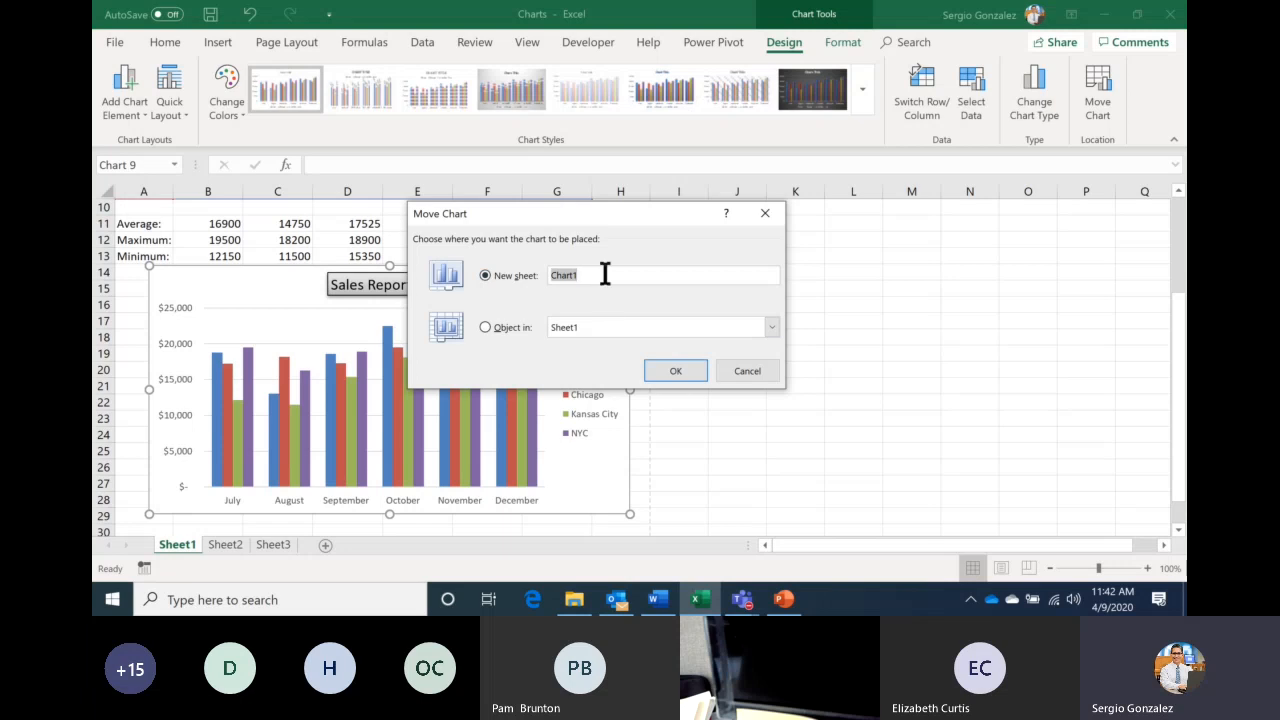
pyautogui.write('Sales Report')
pyautogui.click(678, 371)
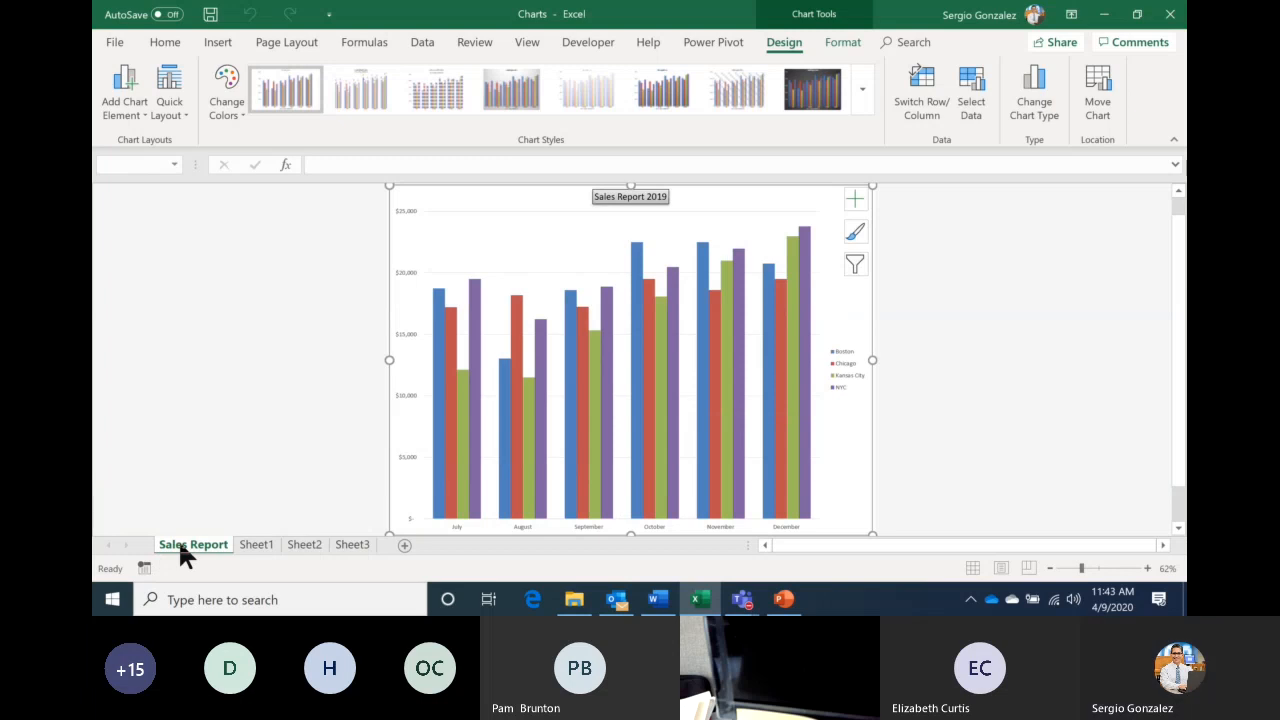
# Examine the source data on Sheet1 up to its first row, and return to the chart on the Sales Report sheet
pyautogui.click(256, 545)
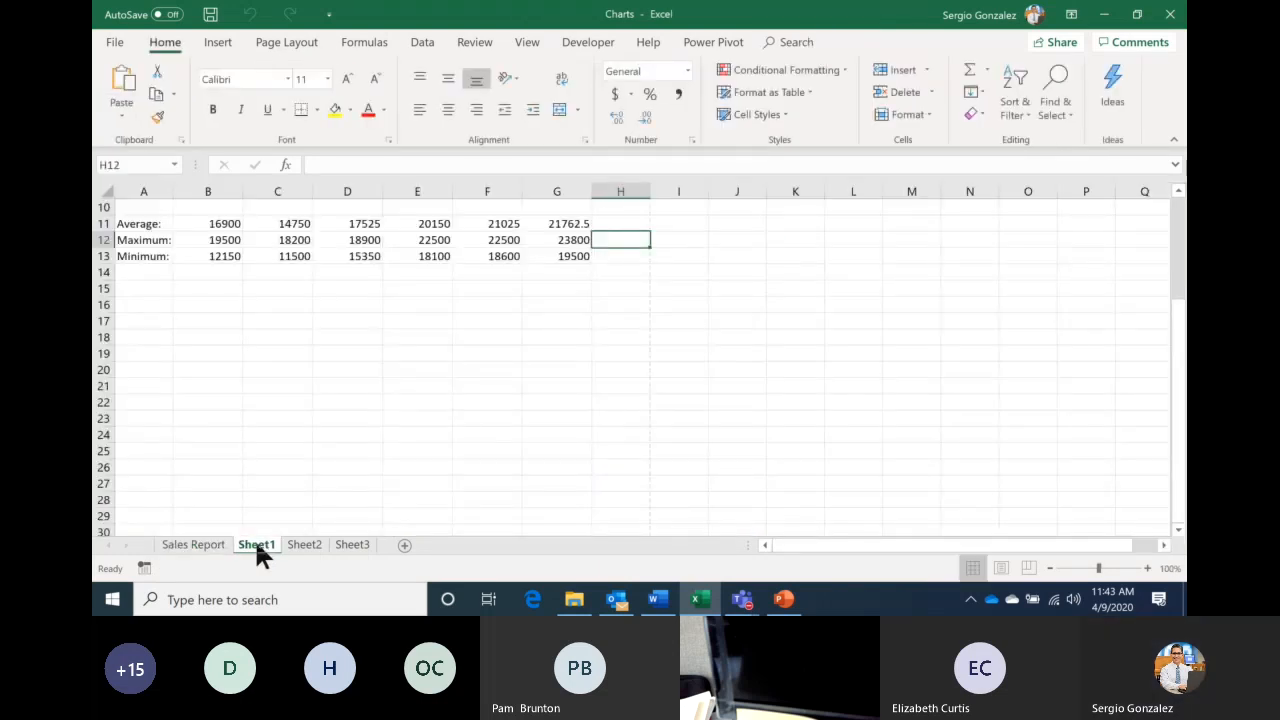
pyautogui.press('Up')
pyautogui.press('Up')
pyautogui.press('Up')
pyautogui.press('Up')
pyautogui.press('Up')
pyautogui.press('Up')
pyautogui.press('Up')
pyautogui.press('Up')
pyautogui.press('Up')
pyautogui.press('Up')
pyautogui.press('Up')
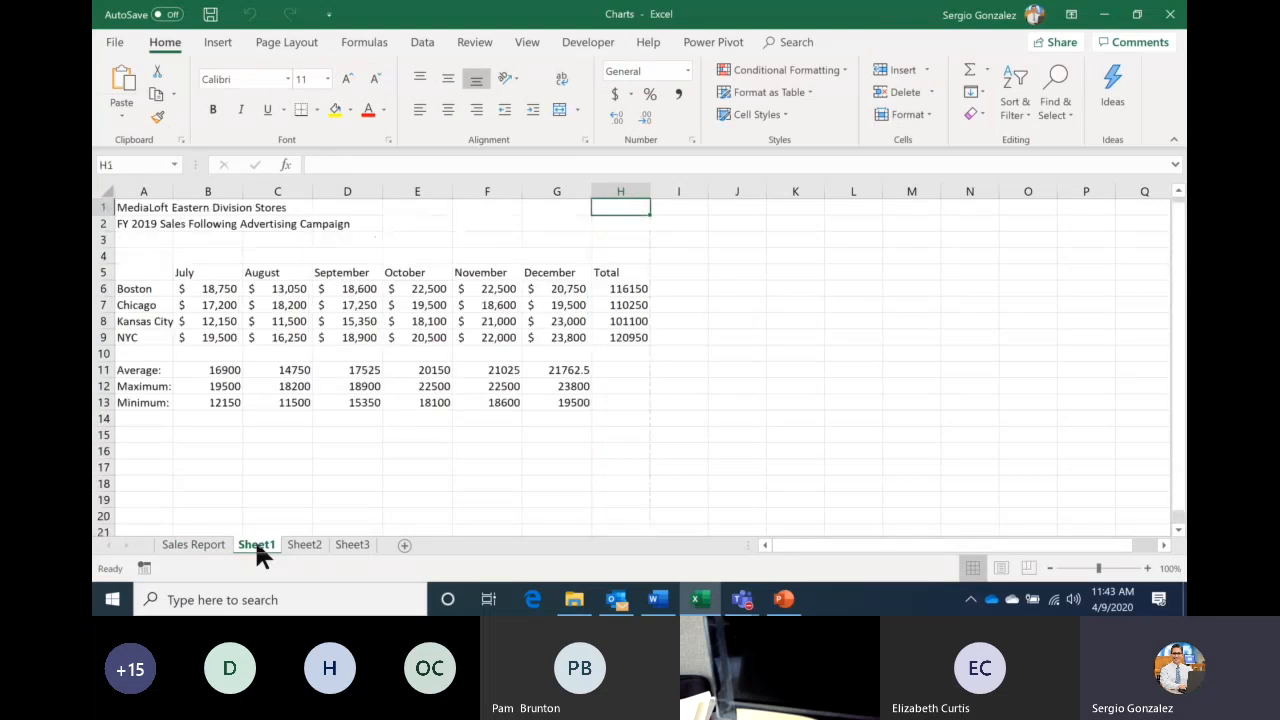
pyautogui.click(190, 545)
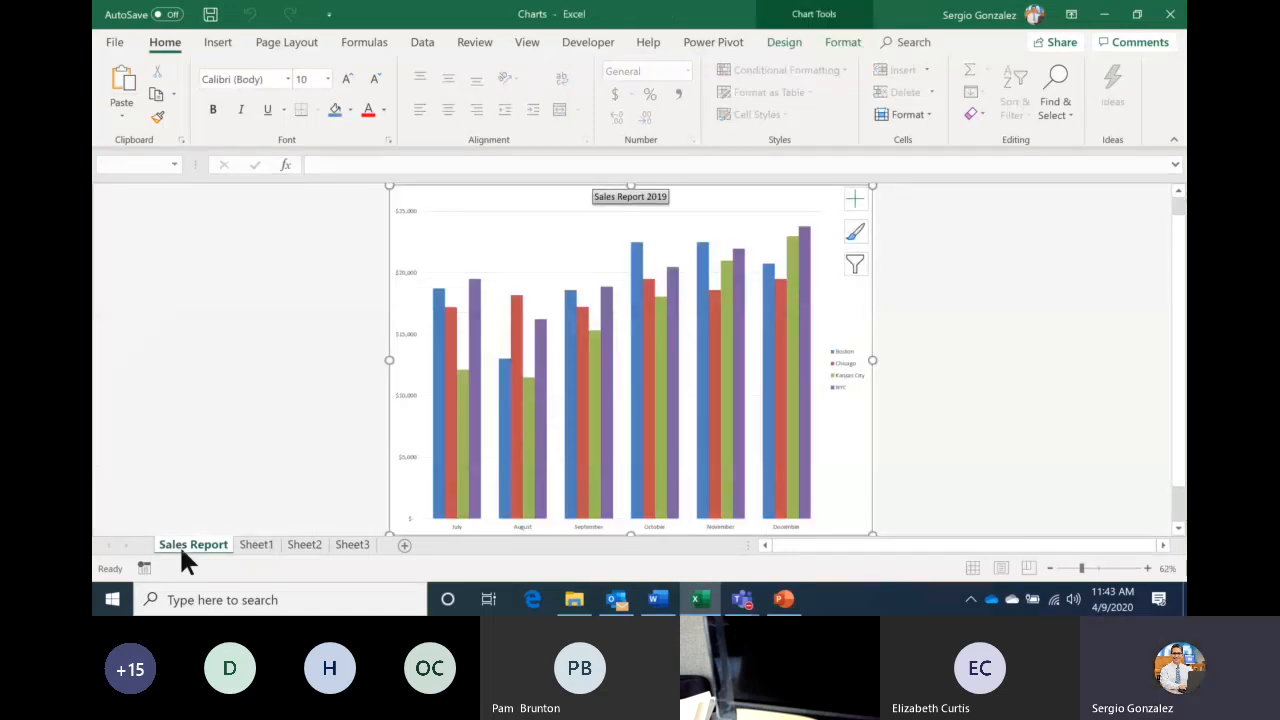
# Insert the recommended Line chart from the monthly store sales in A5:G9 on Sheet1
pyautogui.click(256, 544)
pyautogui.moveTo(143, 272); pyautogui.dragTo(580, 337)
pyautogui.click(218, 43)
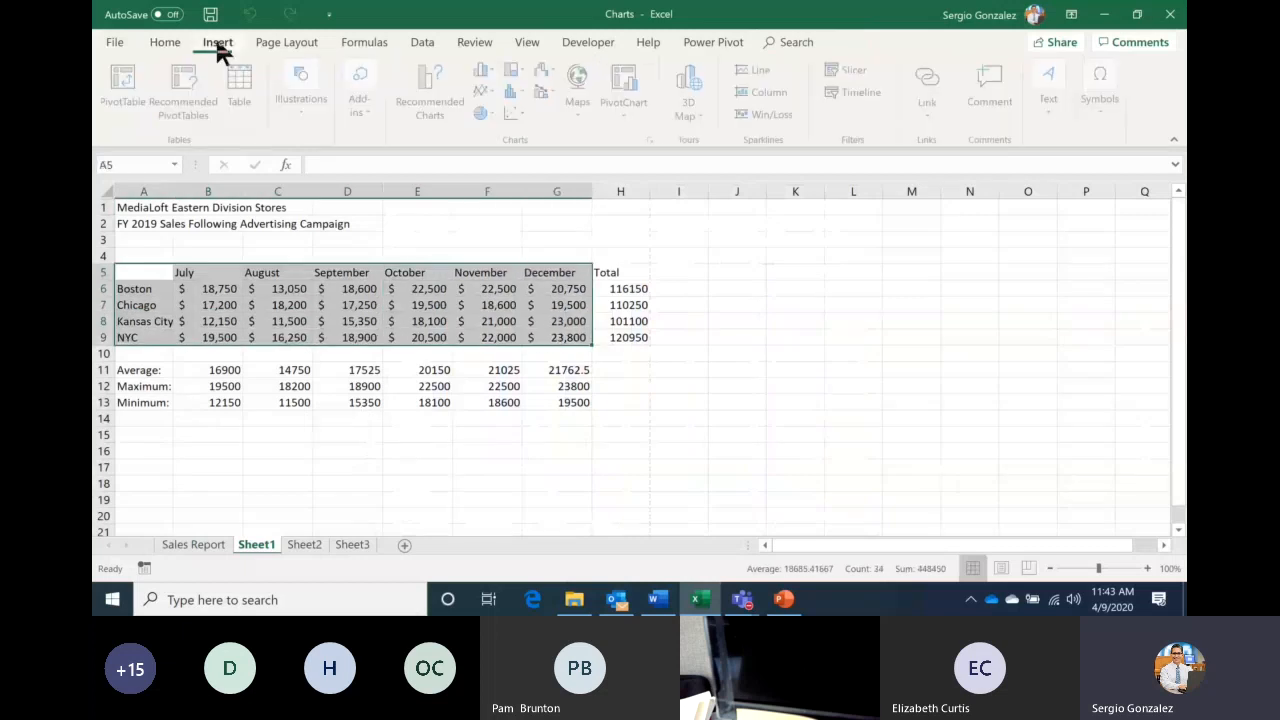
pyautogui.click(428, 110)
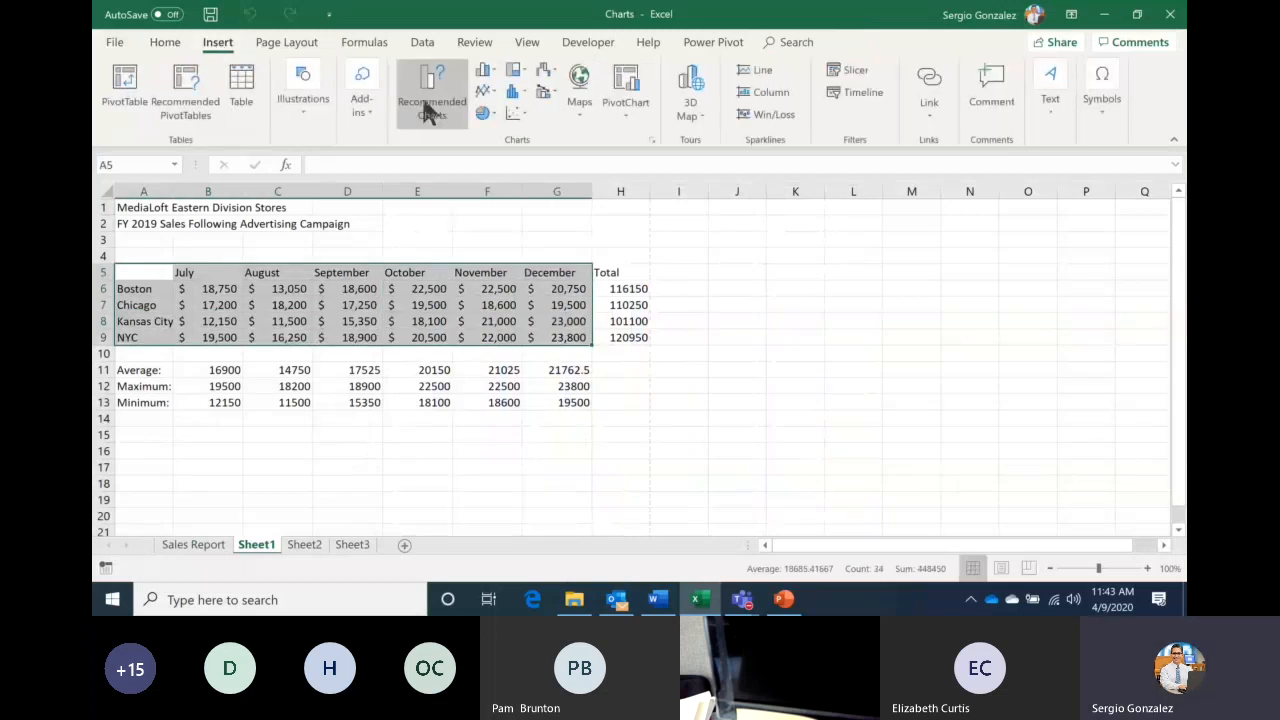
pyautogui.click(440, 200)
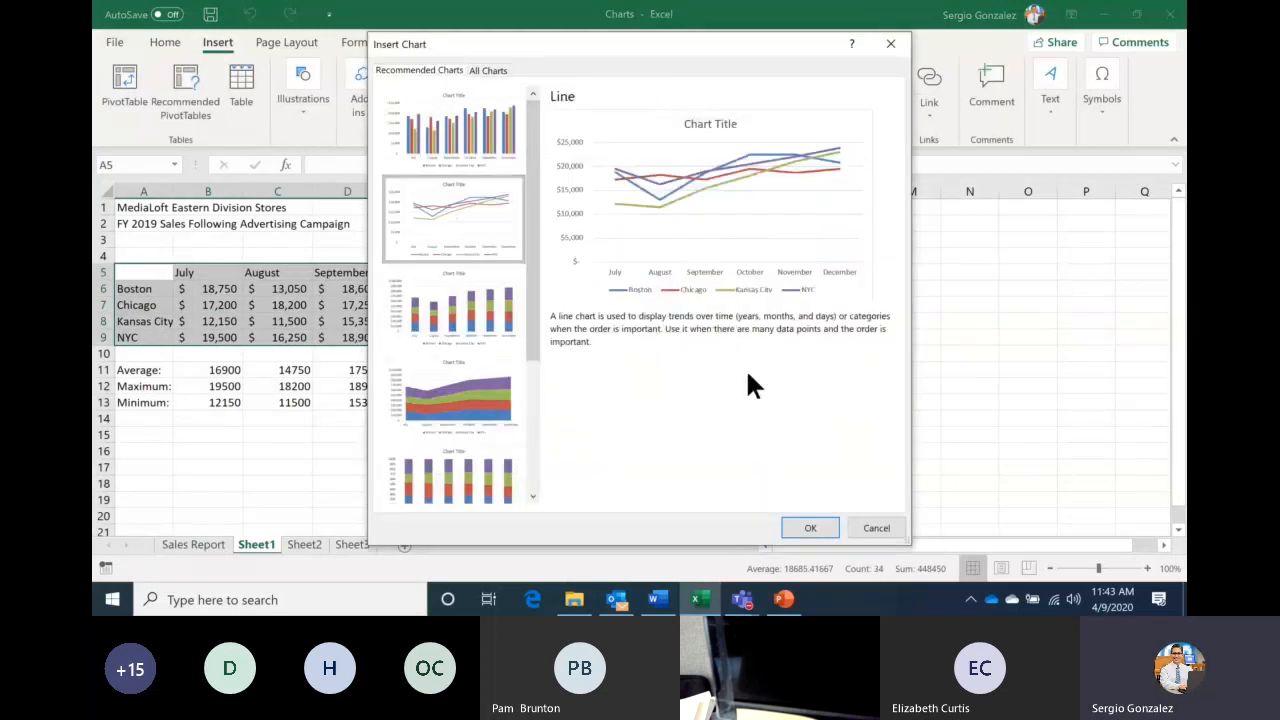
pyautogui.click(806, 522)
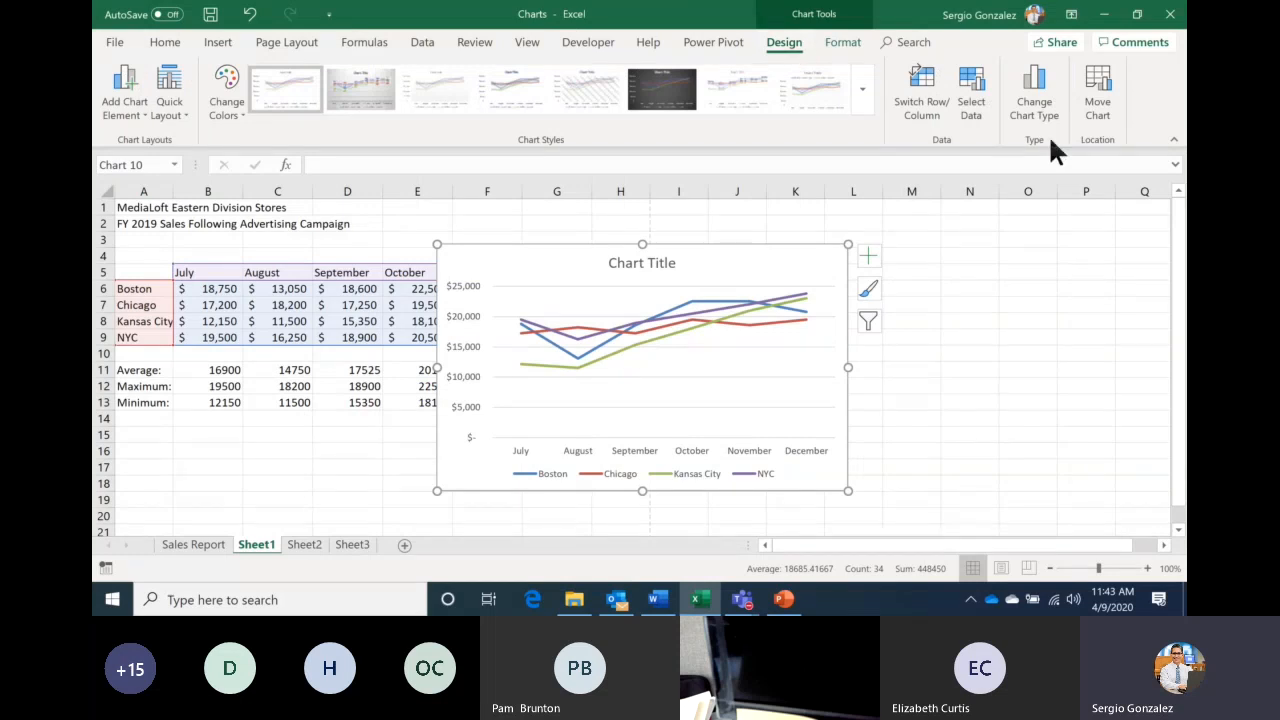
# Move the line chart to a new chart sheet named "New Chart"
pyautogui.click(1100, 97)
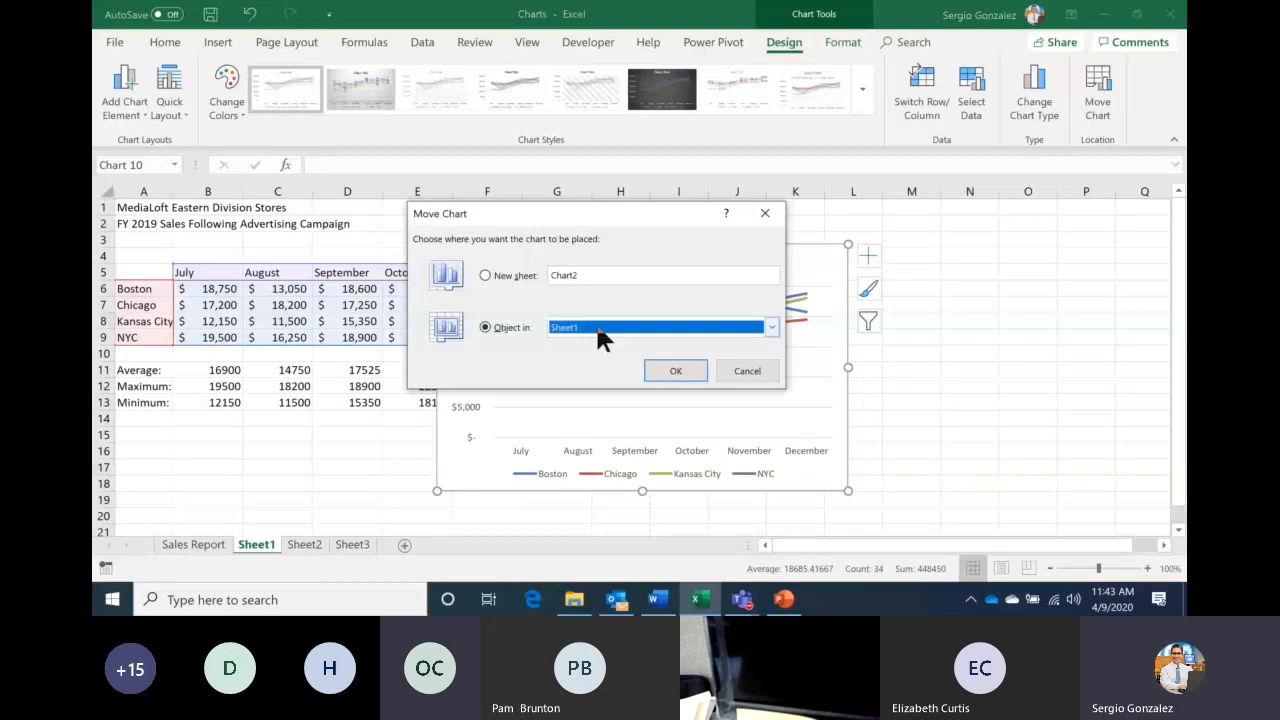
pyautogui.click(518, 277)
pyautogui.write('New')
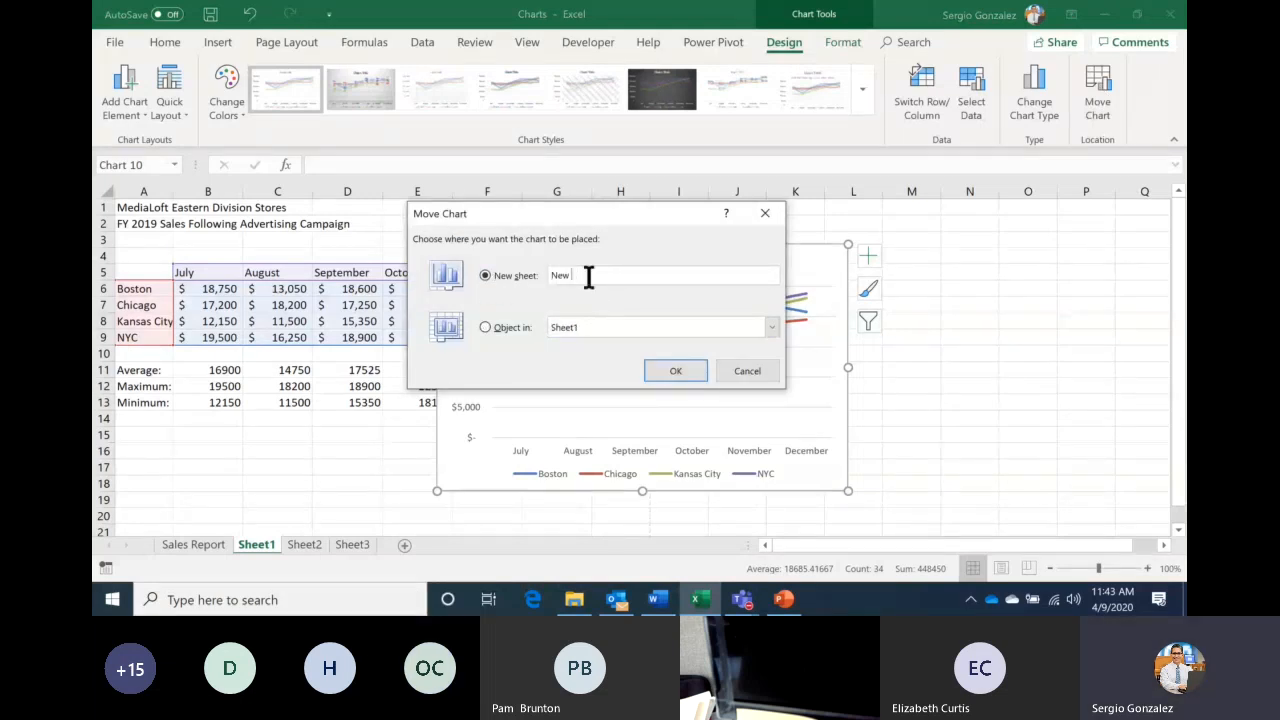
pyautogui.write(' Chart')
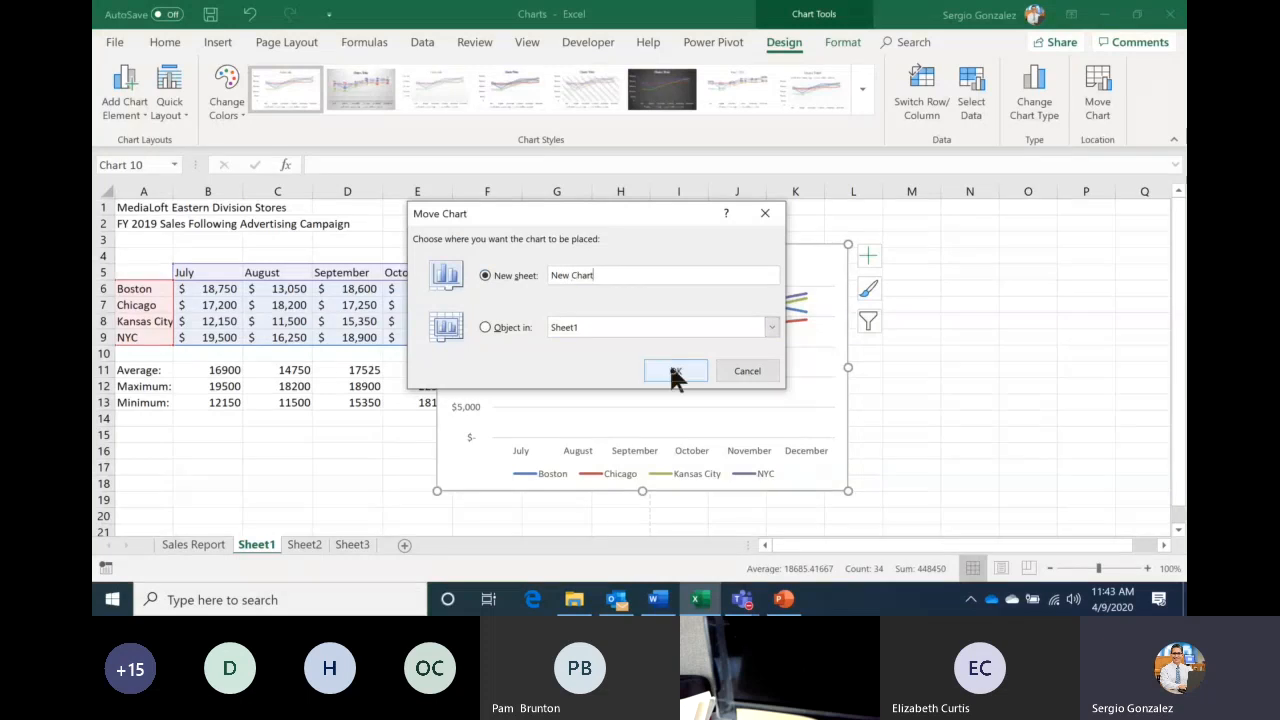
pyautogui.click(675, 372)
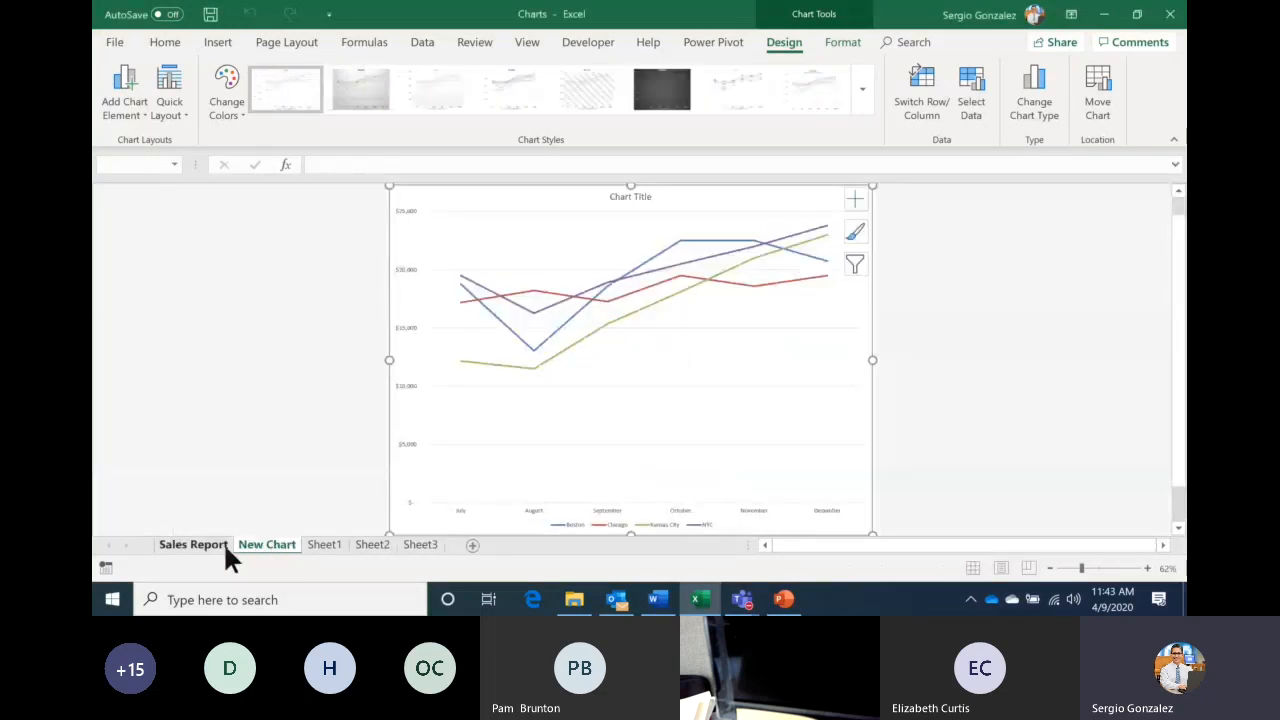
# Look at the column chart on the Sales Report sheet and return to Sheet1
pyautogui.click(214, 547)
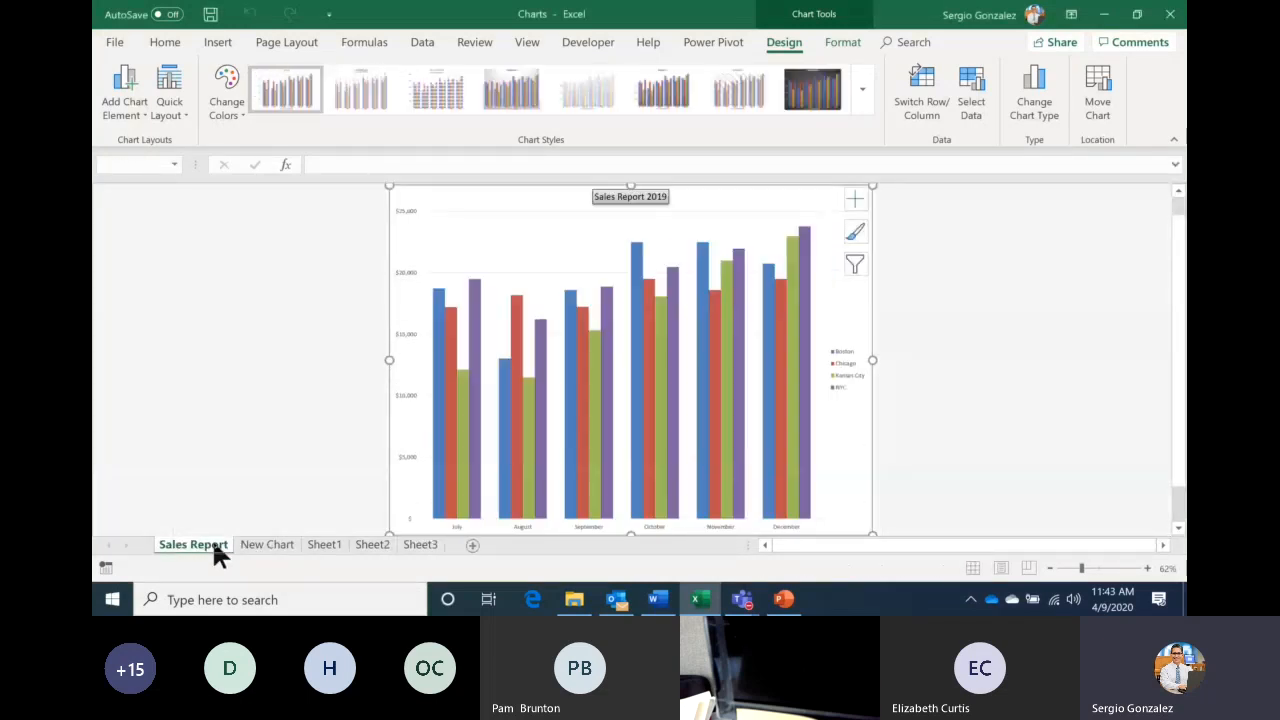
pyautogui.click(322, 555)
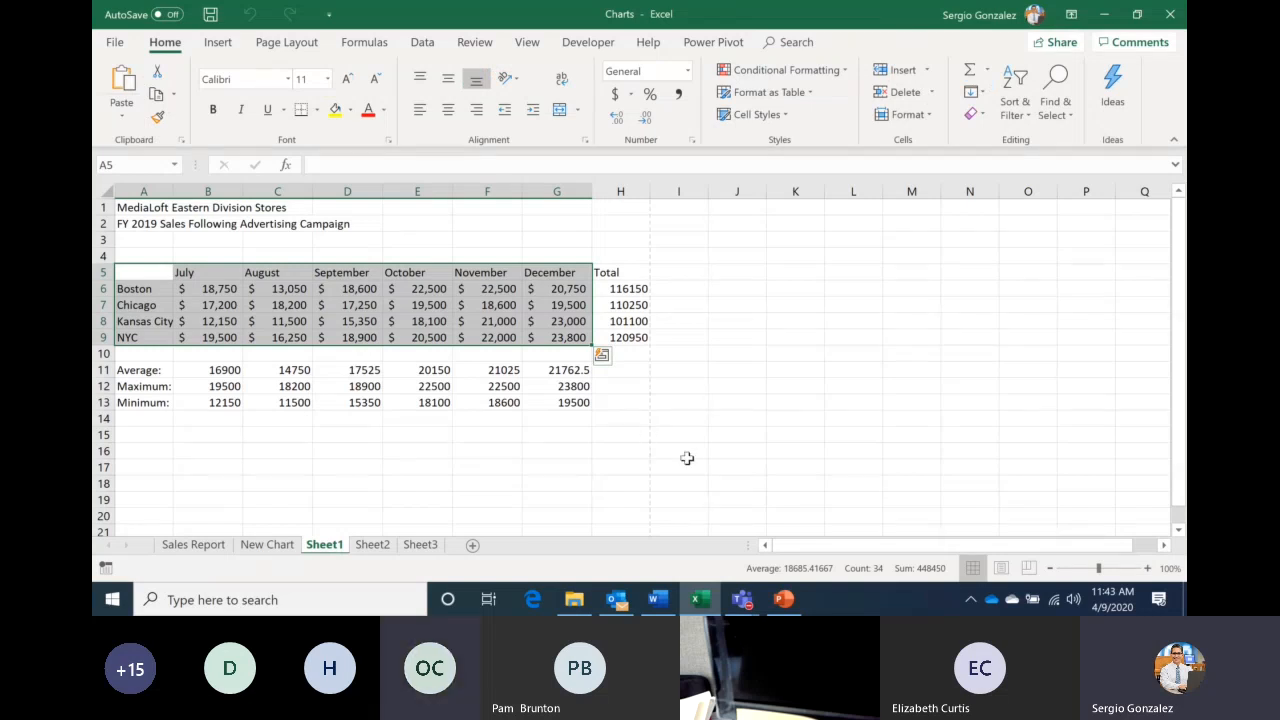
# Switch to the Microsoft Teams meeting window to check on the participants, and return to the Charts workbook in Excel
pyautogui.click(740, 600)
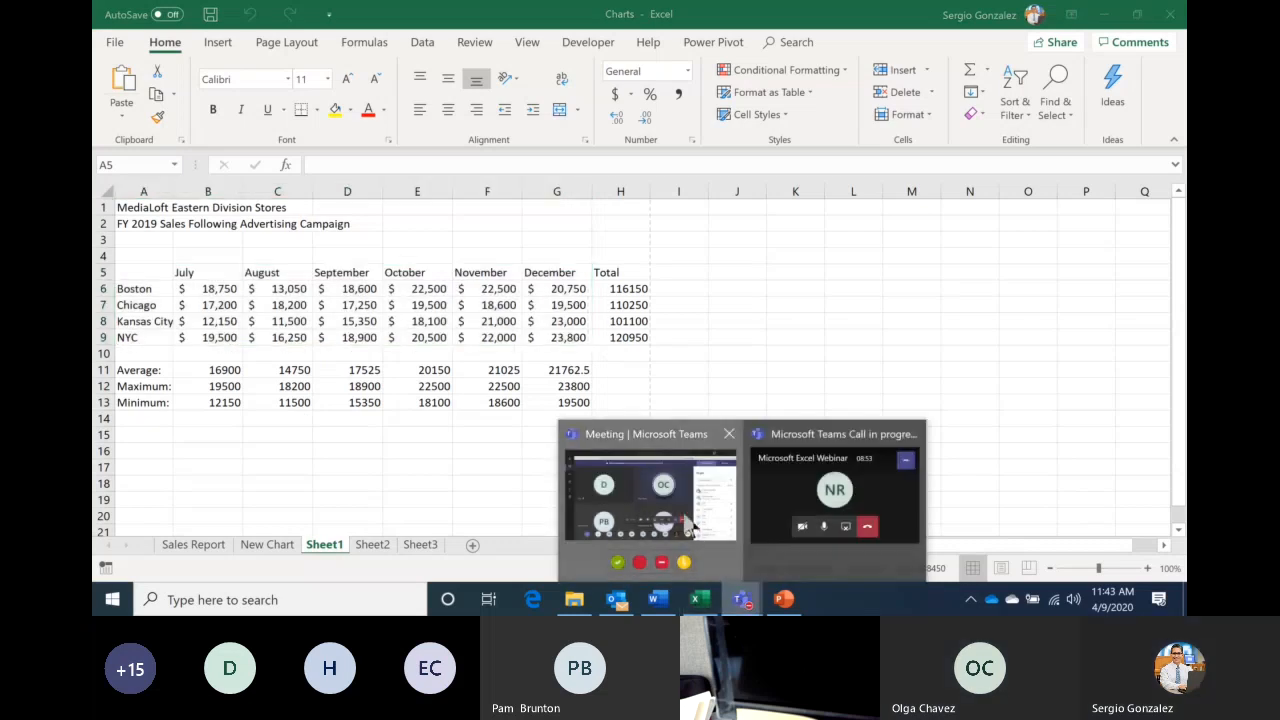
pyautogui.click(685, 519)
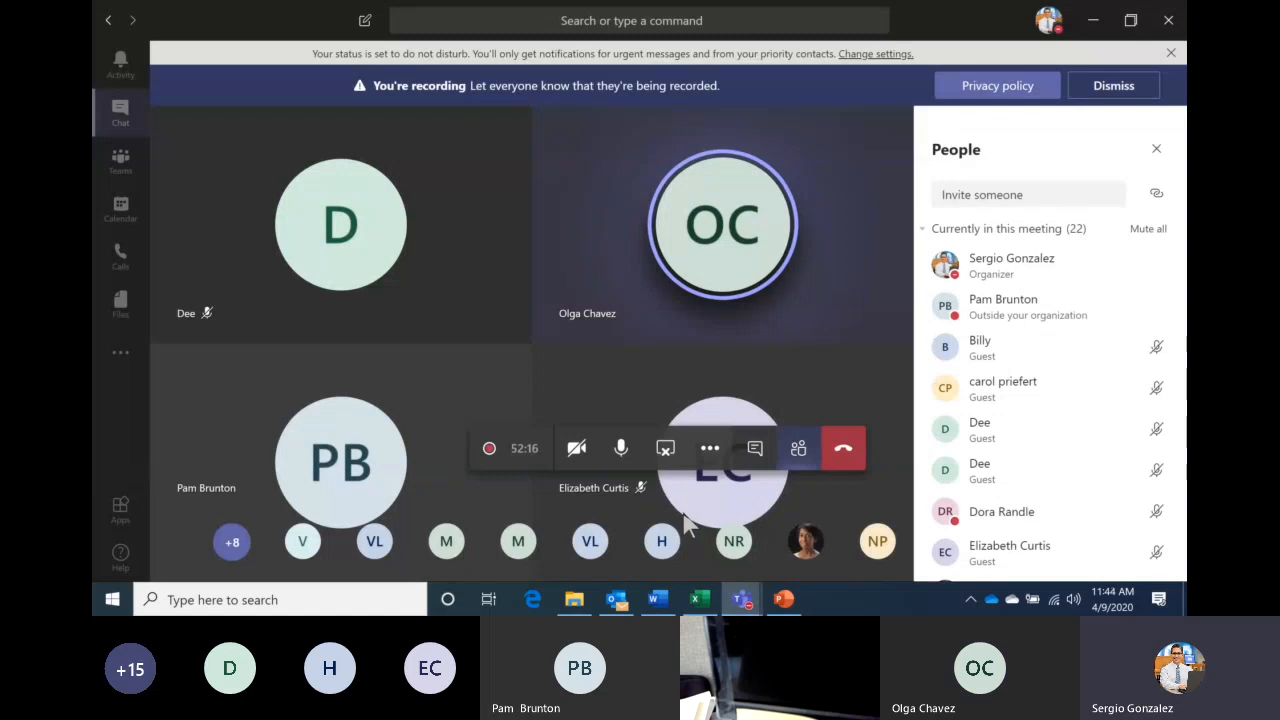
pyautogui.moveTo(703, 600)
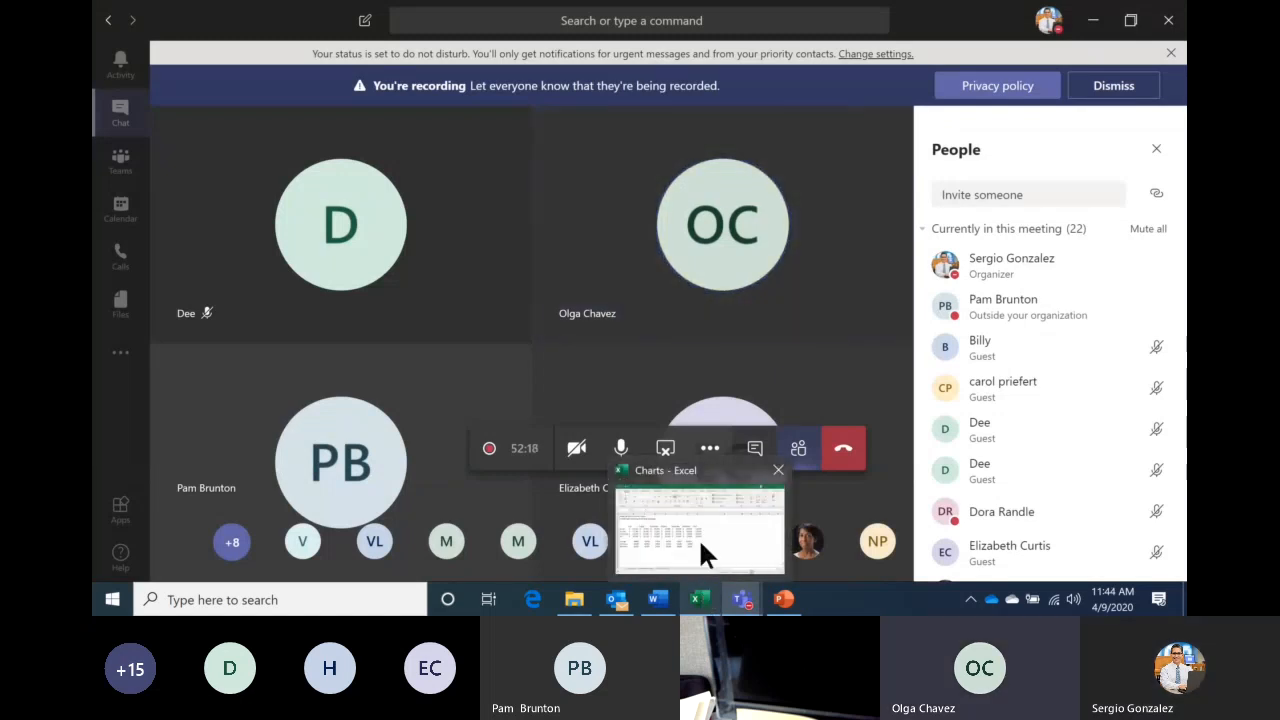
pyautogui.click(700, 543)
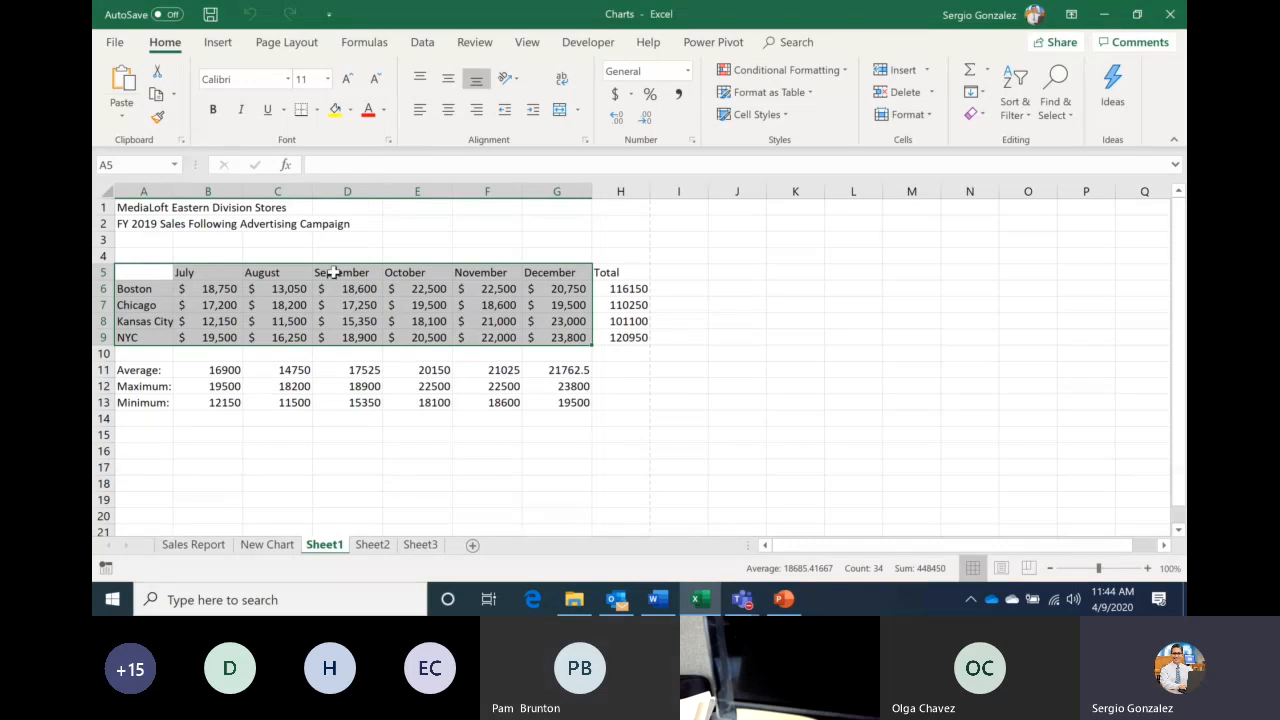
# Insert the recommended clustered column chart from the monthly store sales in A5:G9 on Sheet1
pyautogui.click(228, 46)
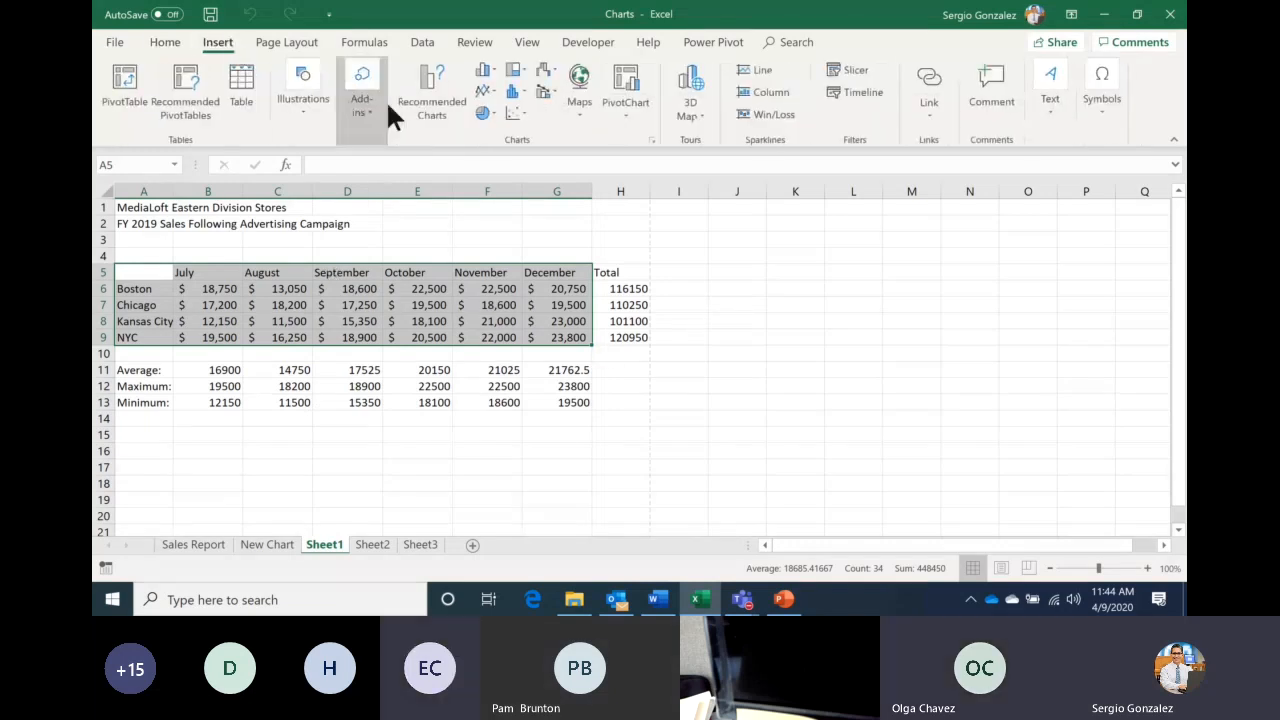
pyautogui.click(432, 108)
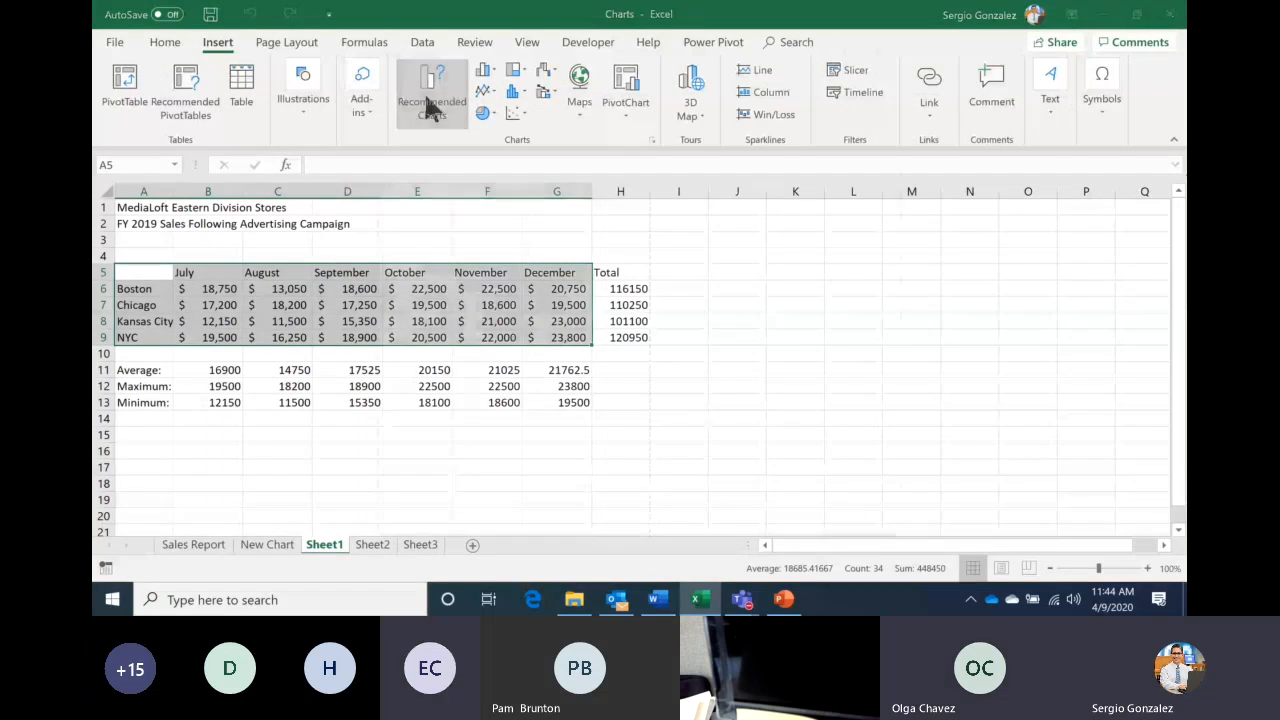
pyautogui.click(808, 528)
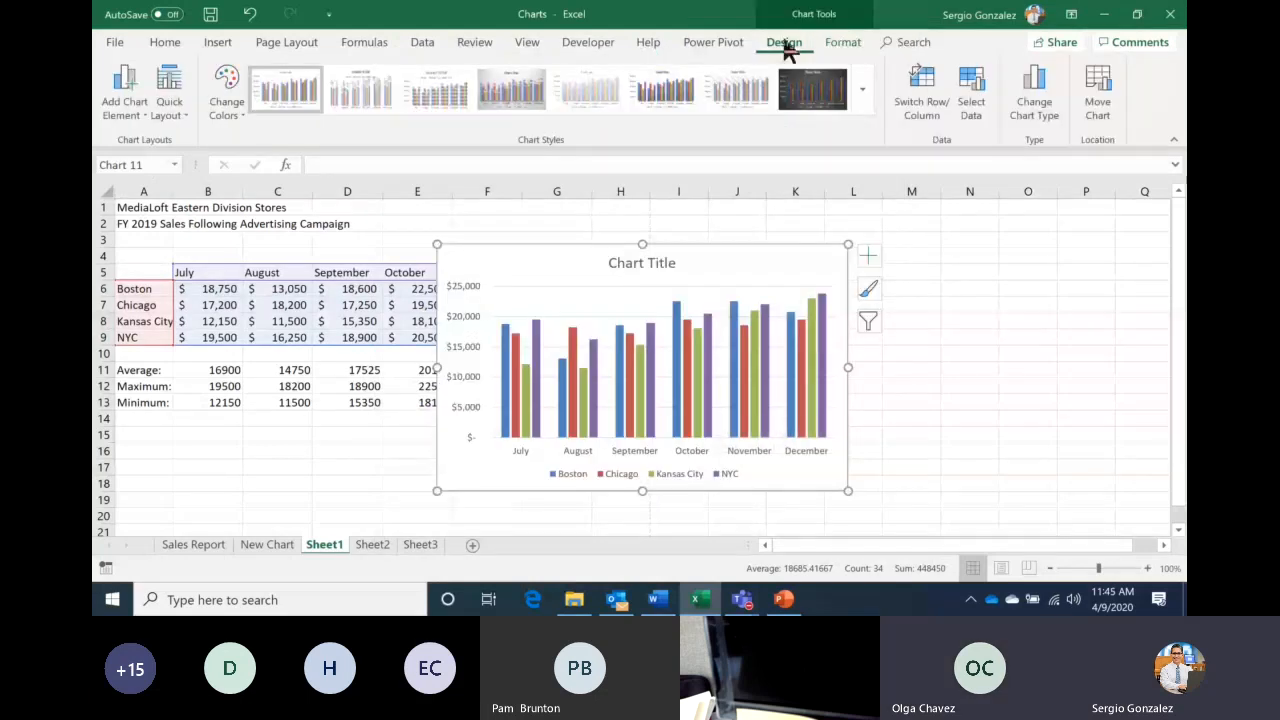
# Apply the quick layout with a data table and vertical axis title to the new column chart, and widen it to about 5.9 inches
pyautogui.click(181, 114)
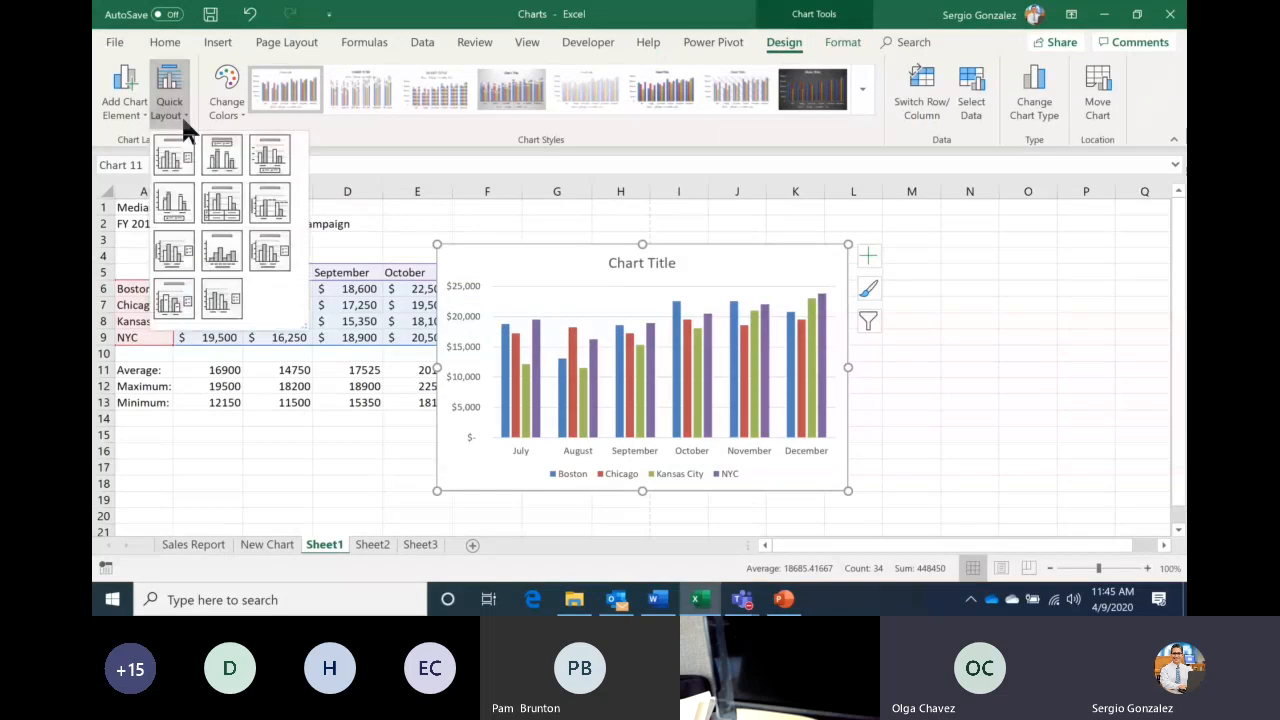
pyautogui.click(222, 205)
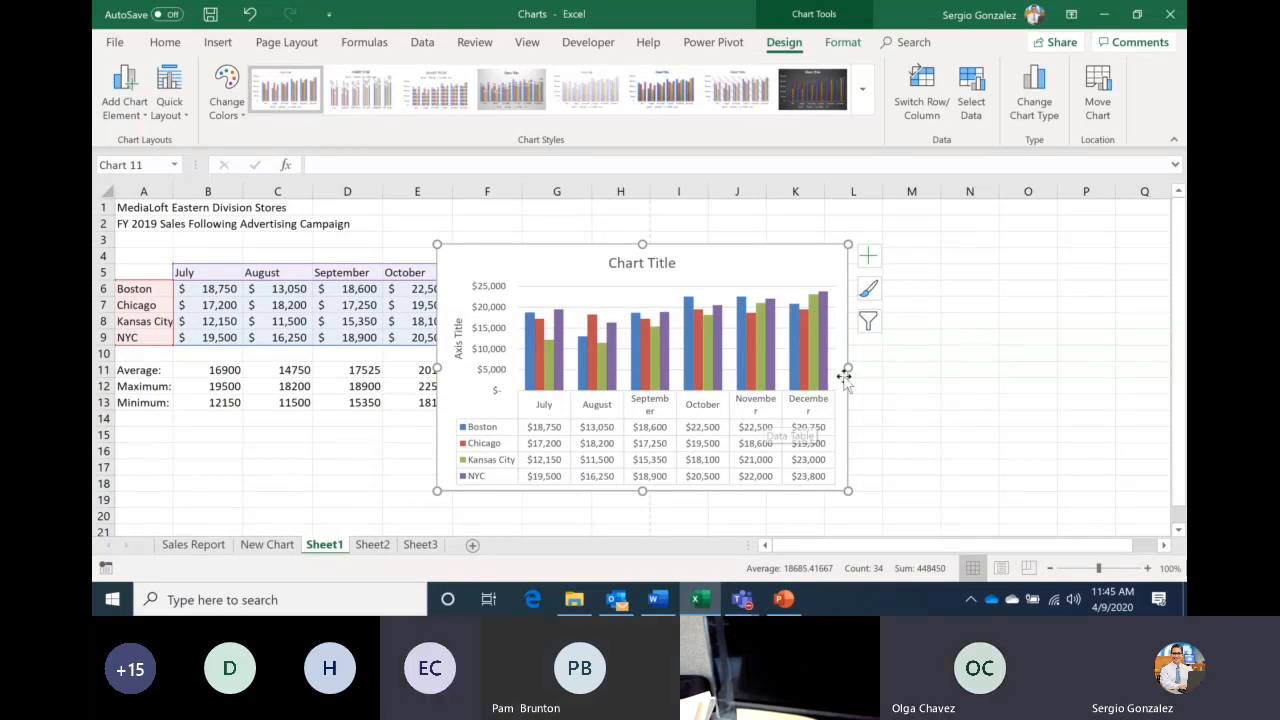
pyautogui.moveTo(853, 368); pyautogui.dragTo(890, 369)
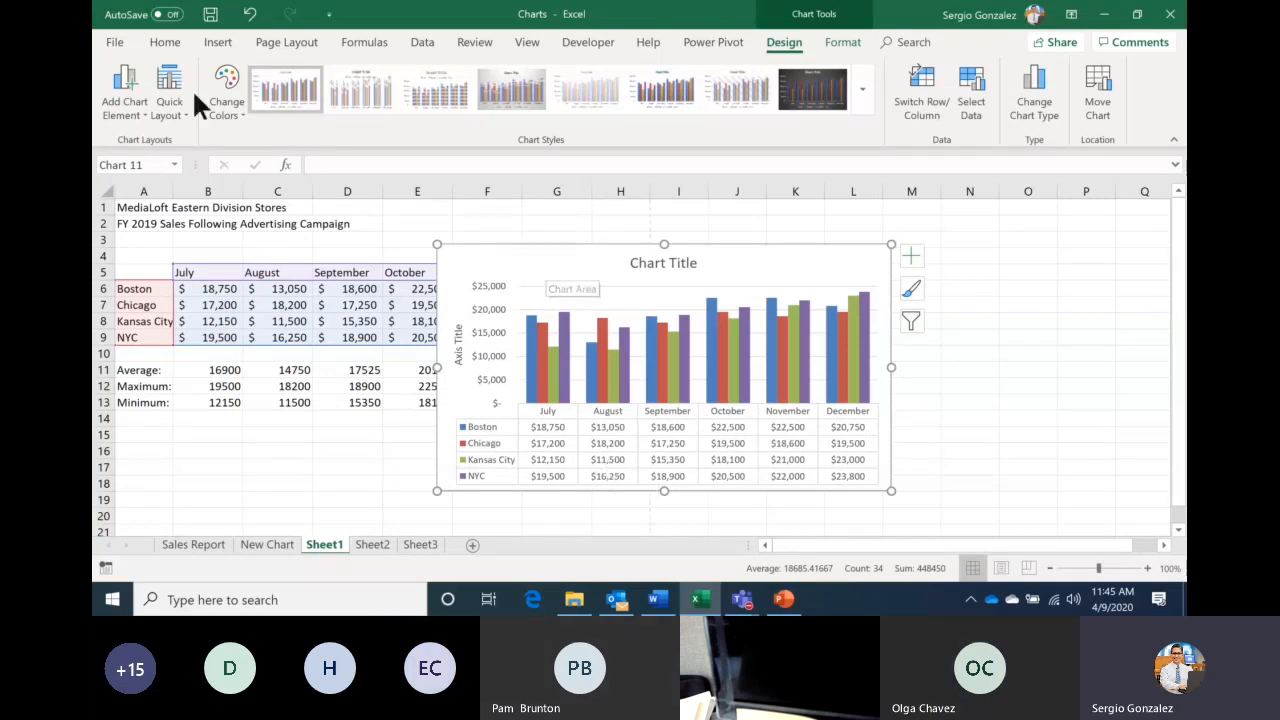
# Preview how the selected column chart with its data table will print, and return to the worksheet
pyautogui.click(116, 40)
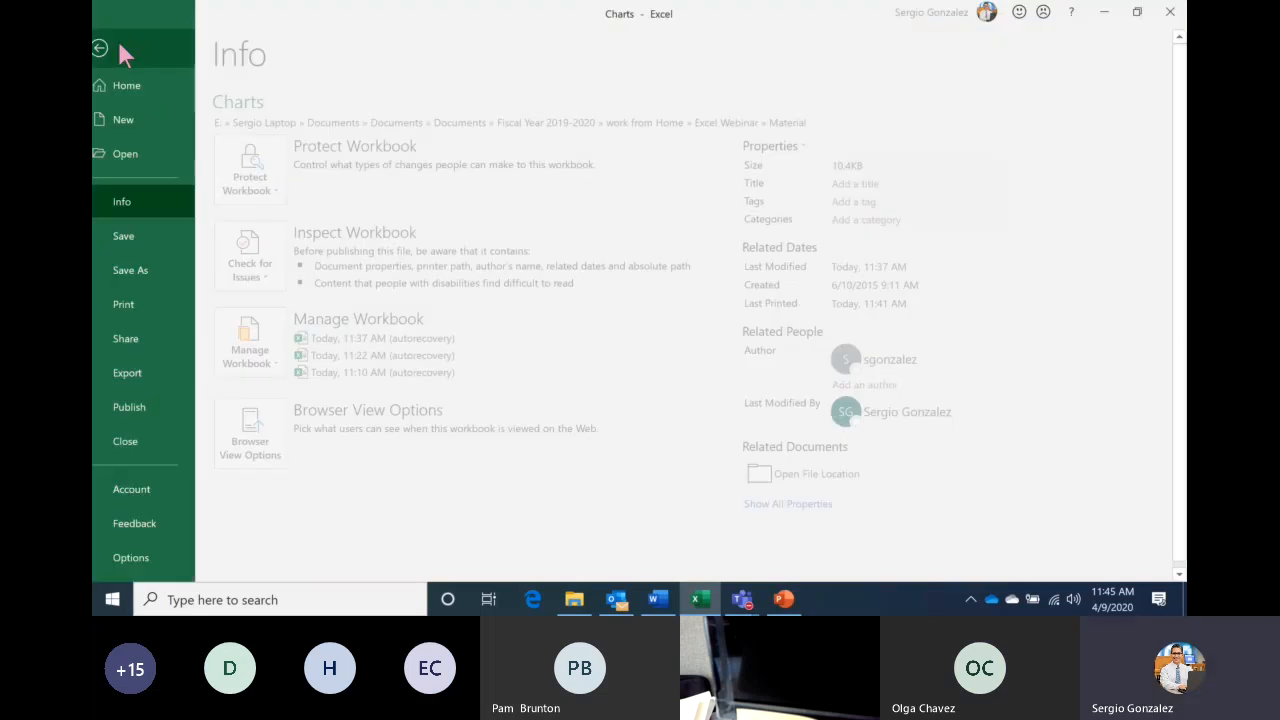
pyautogui.click(156, 304)
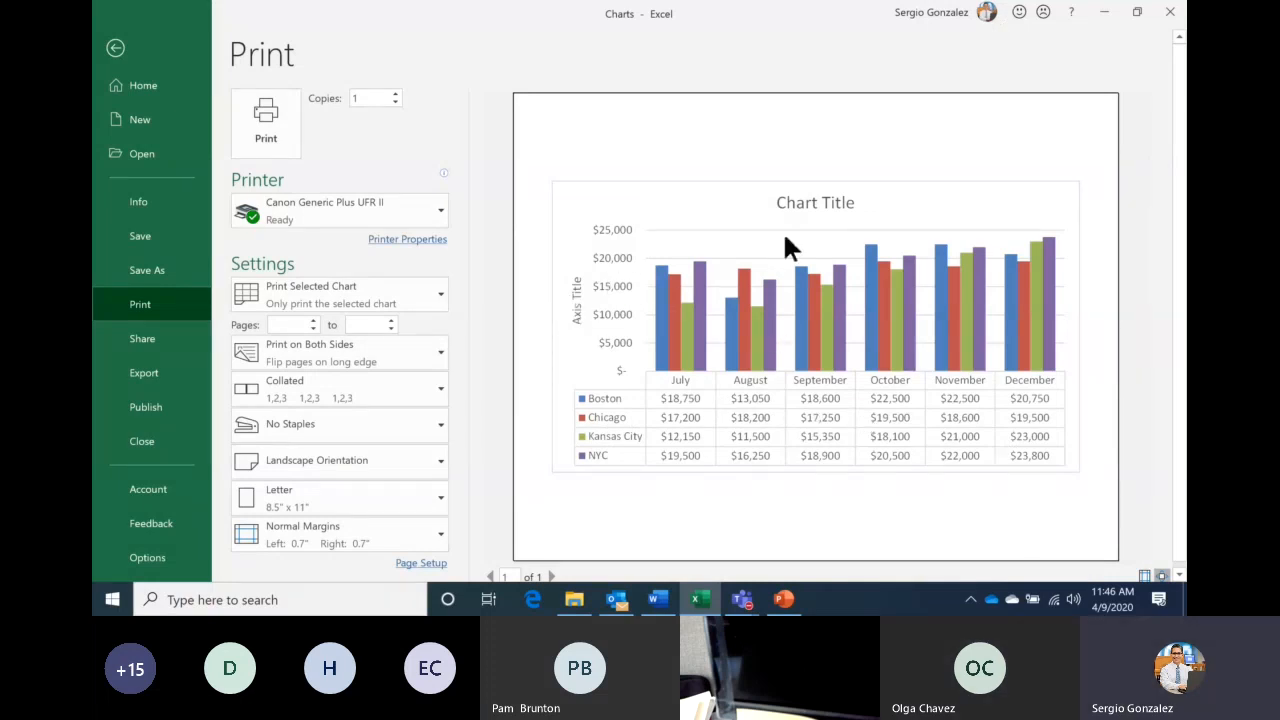
pyautogui.click(116, 50)
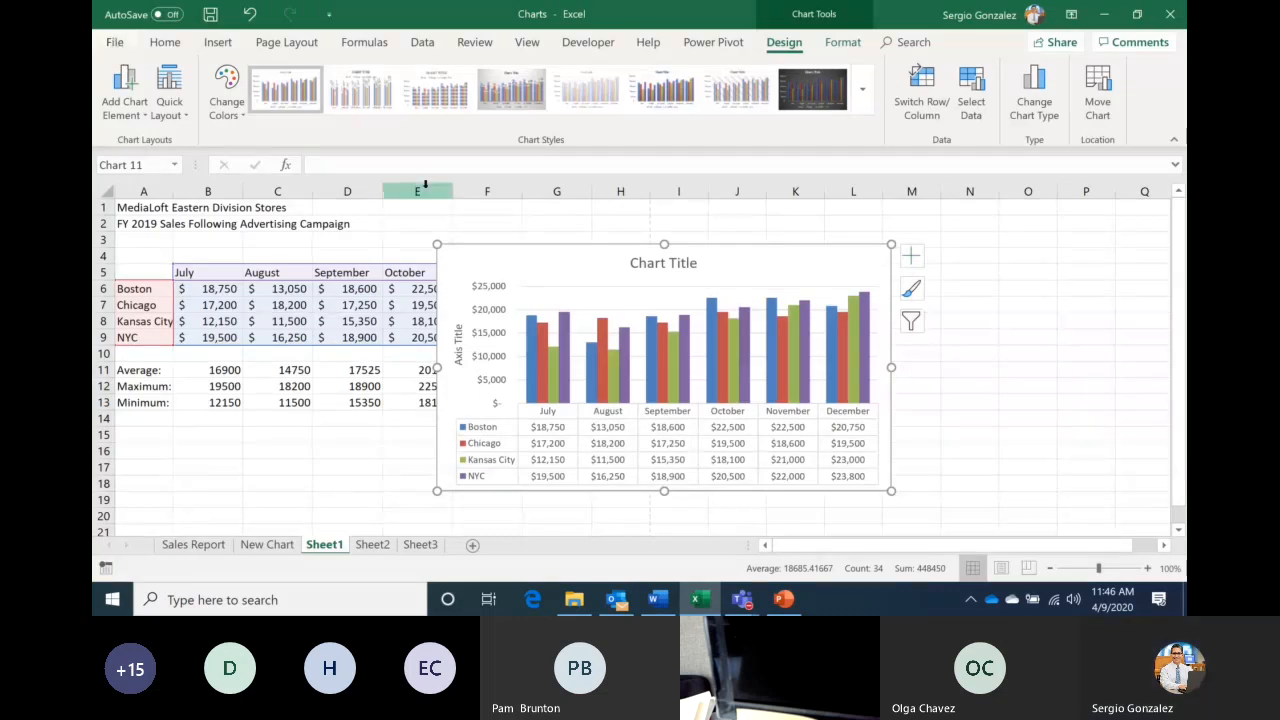
# Set the chart title to "Sales Report 2019" and the vertical axis title to "Sales in $"
pyautogui.click(650, 263)
pyautogui.write('Sales Report')
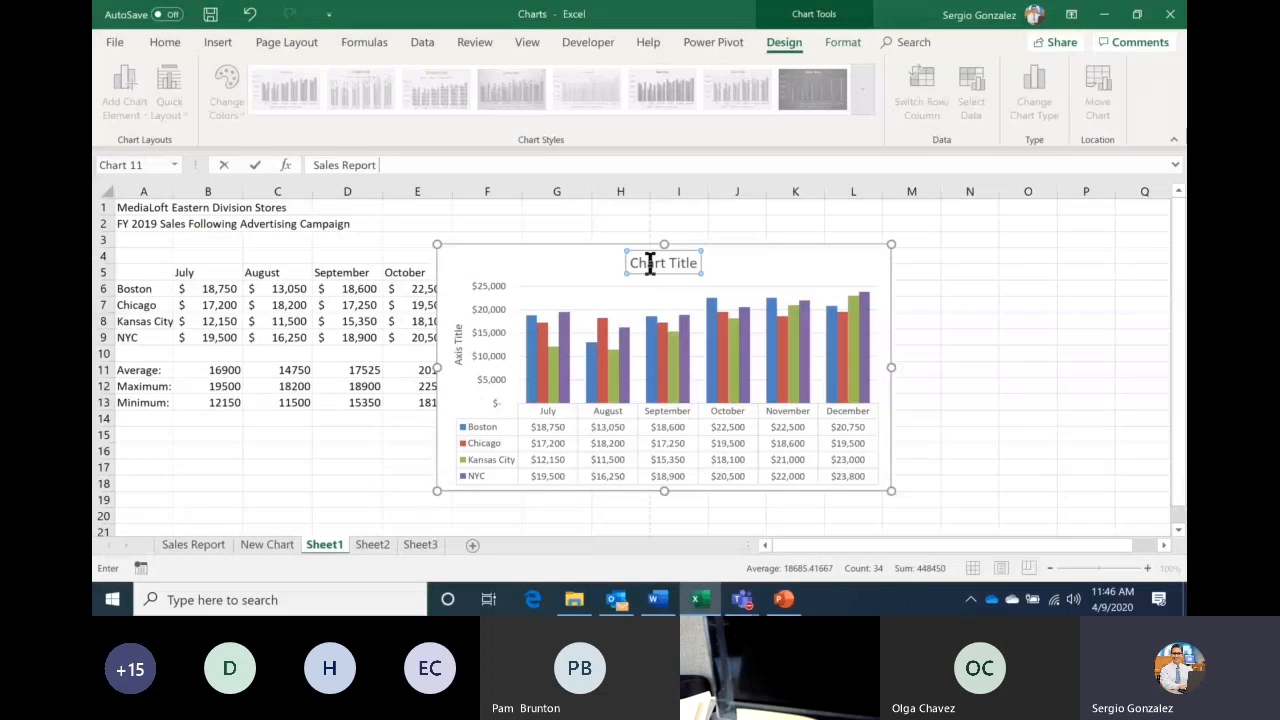
pyautogui.write(' 2019')
pyautogui.press('Return')
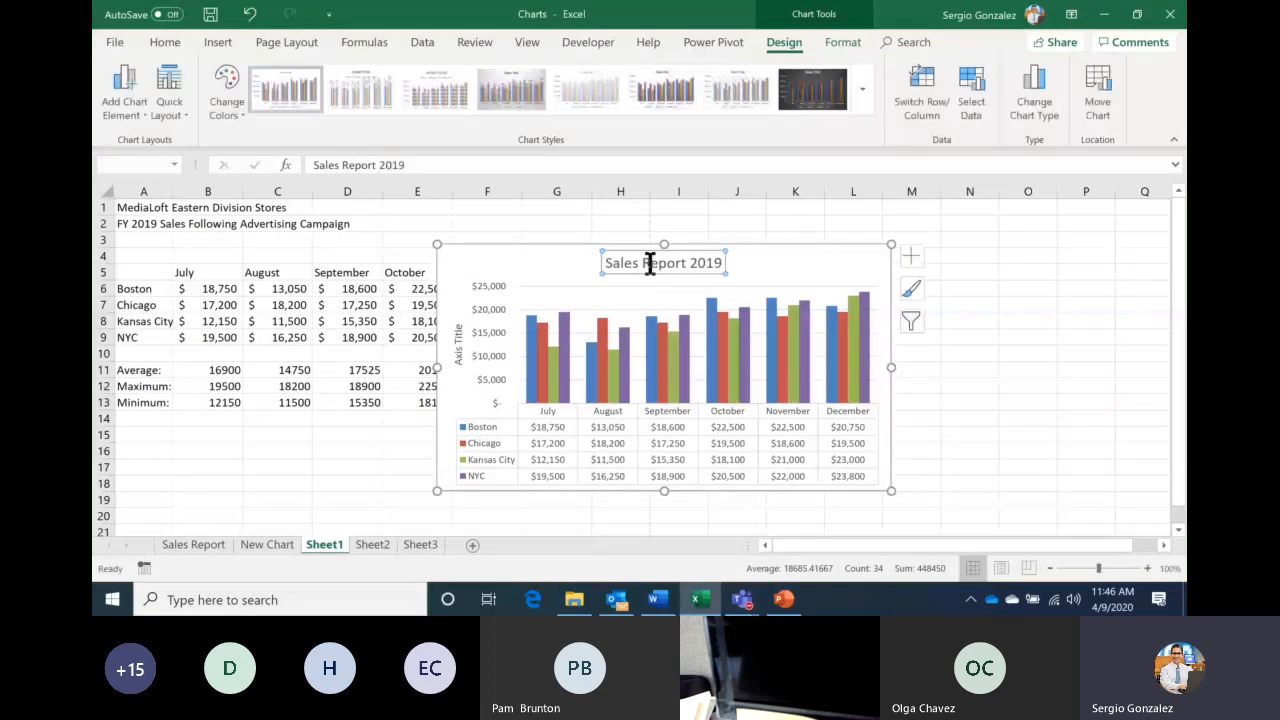
pyautogui.click(457, 345)
pyautogui.write('Sales ')
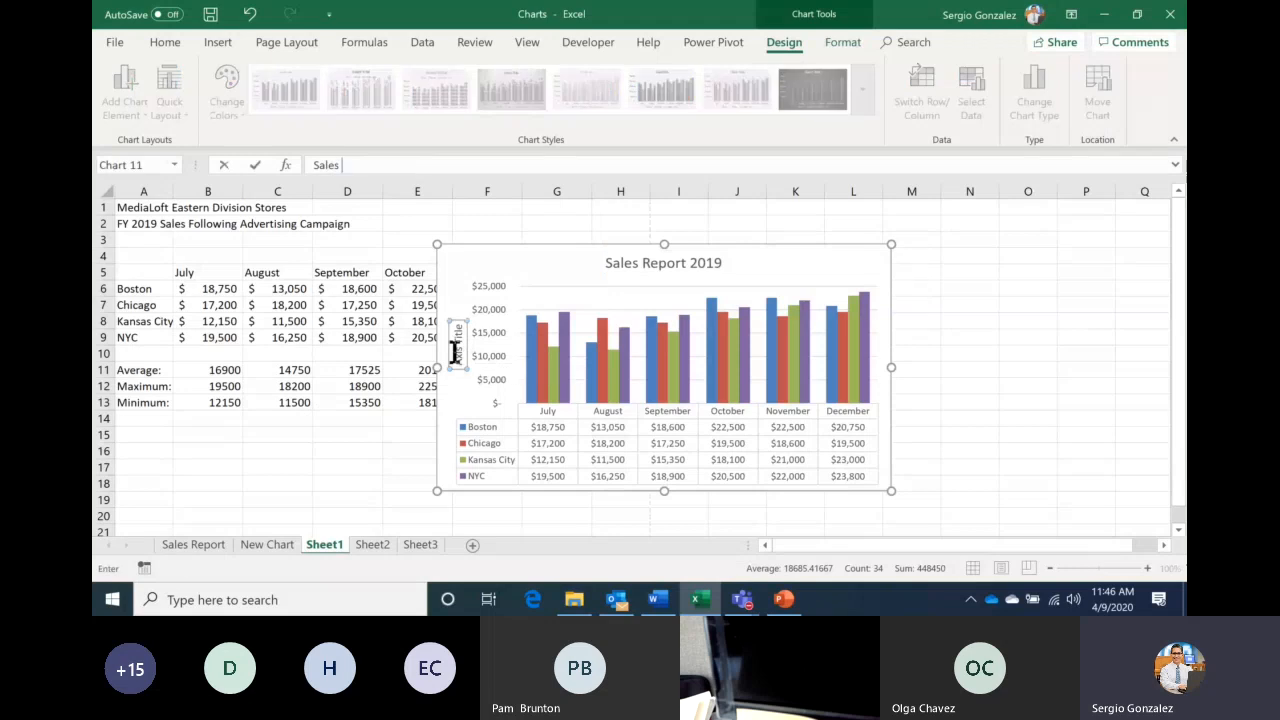
pyautogui.write('in $')
pyautogui.press('Return')
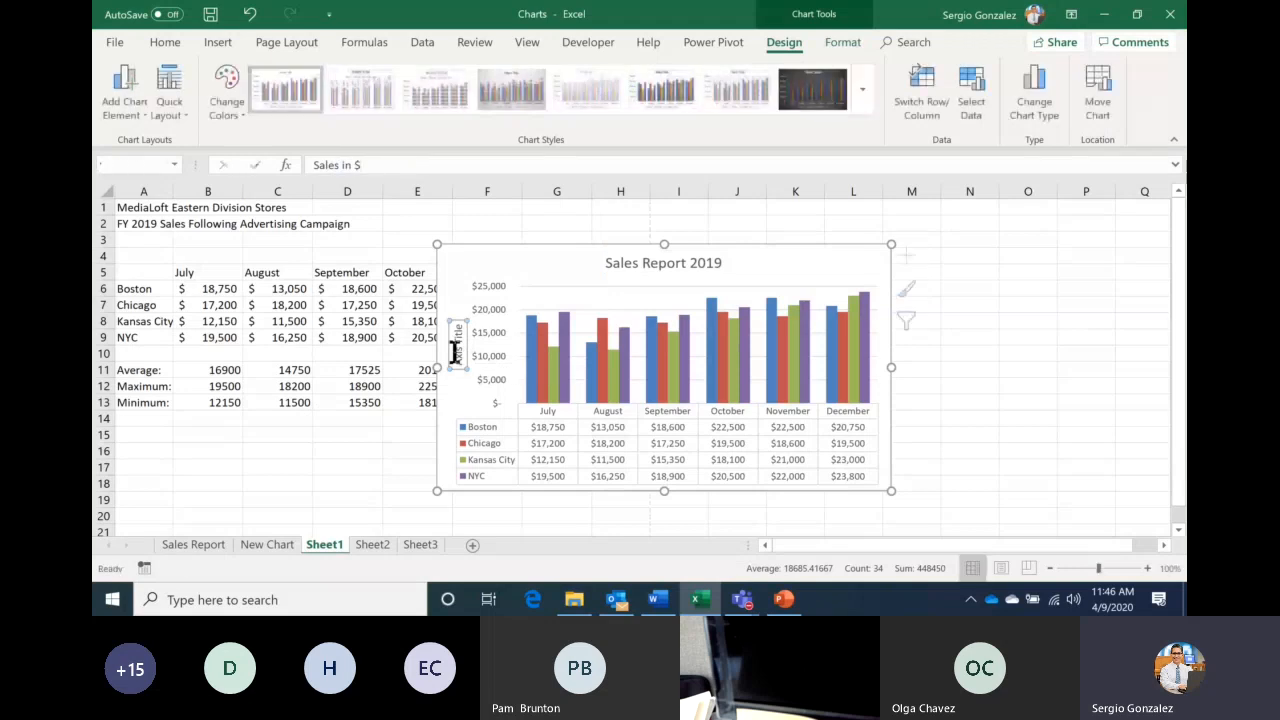
# Apply the blue WordArt quick style from the gallery's first row to the Sales Report 2019 chart title
pyautogui.click(625, 262)
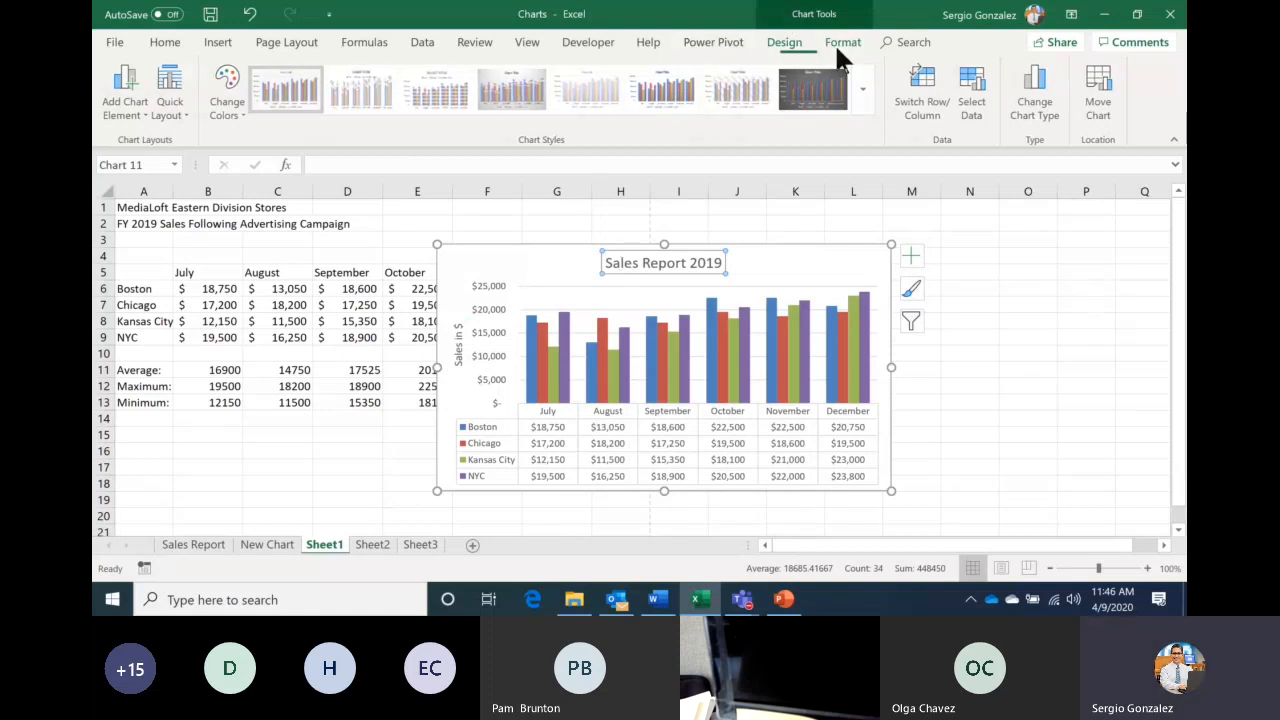
pyautogui.click(838, 45)
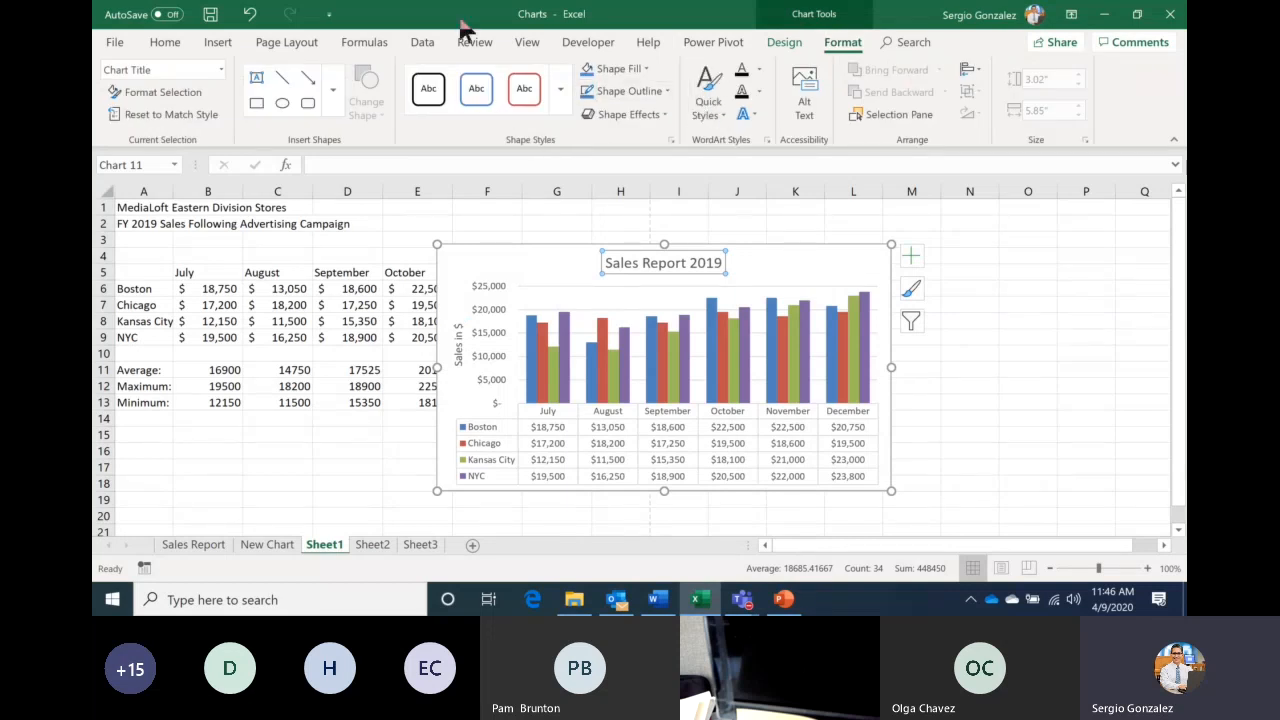
pyautogui.click(754, 110)
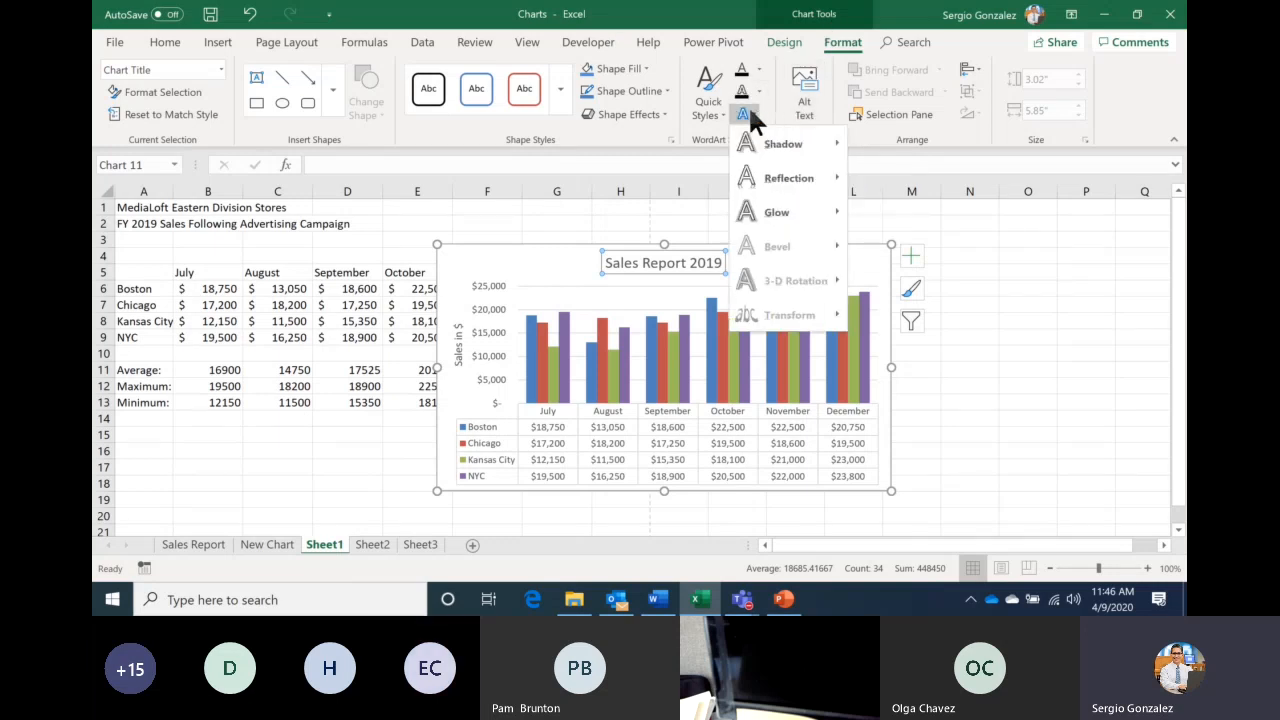
pyautogui.click(722, 108)
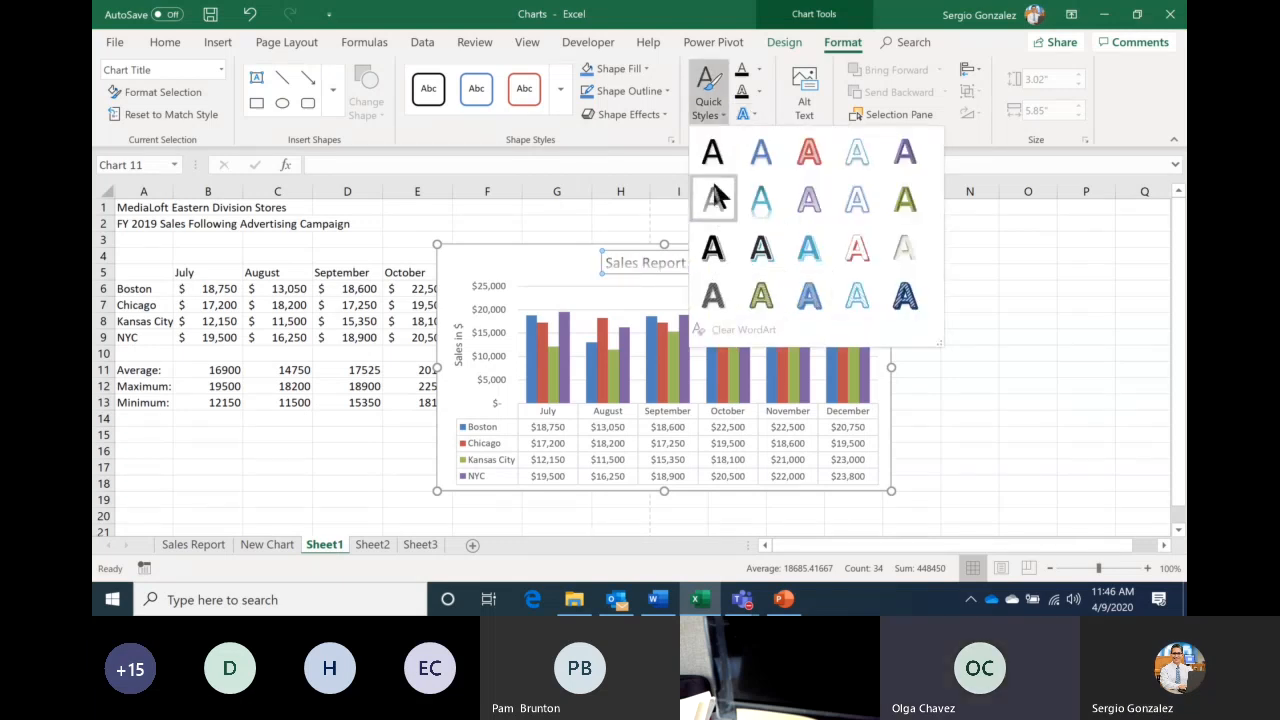
pyautogui.click(760, 160)
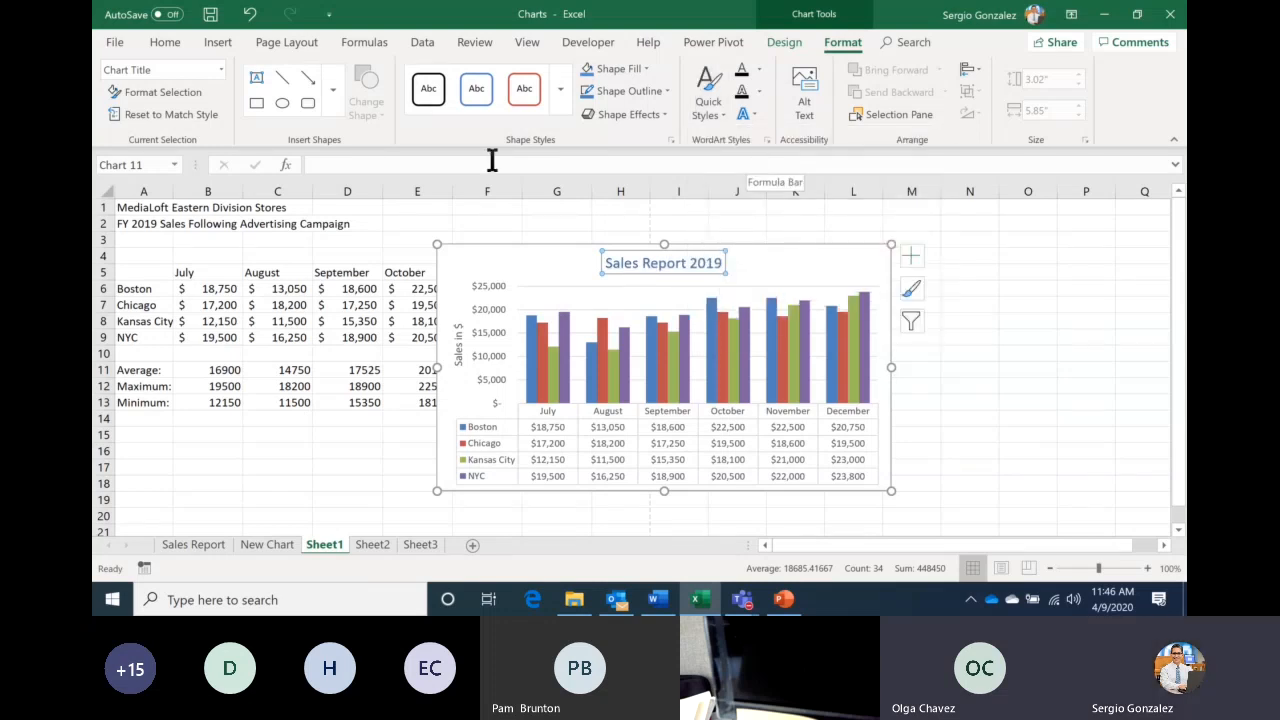
# Increase the chart title's font size to 18
pyautogui.click(170, 43)
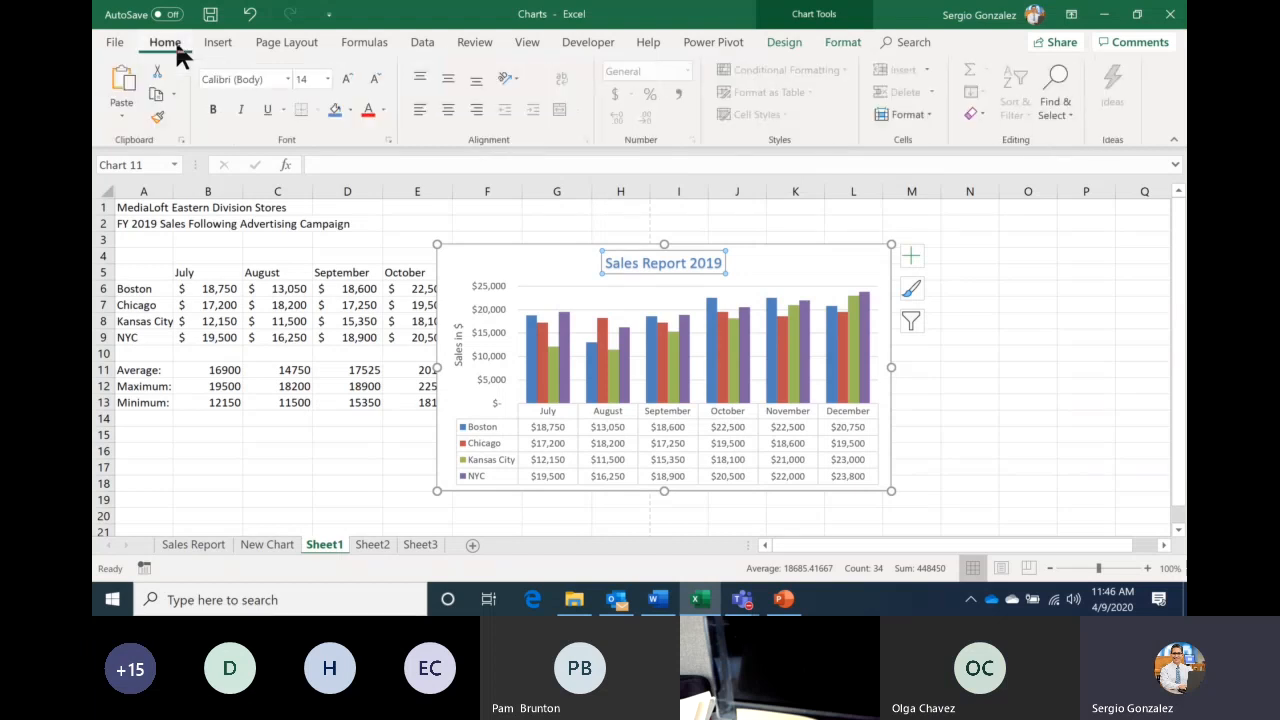
pyautogui.click(346, 80)
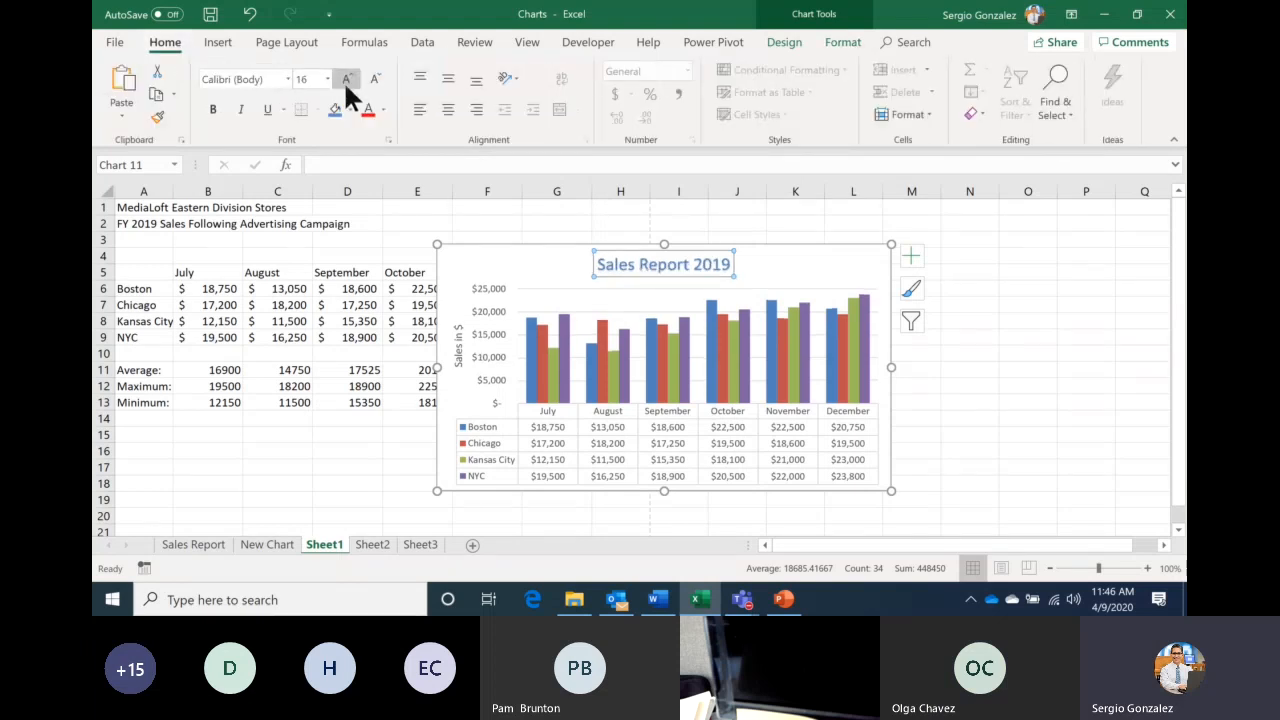
pyautogui.click(346, 80)
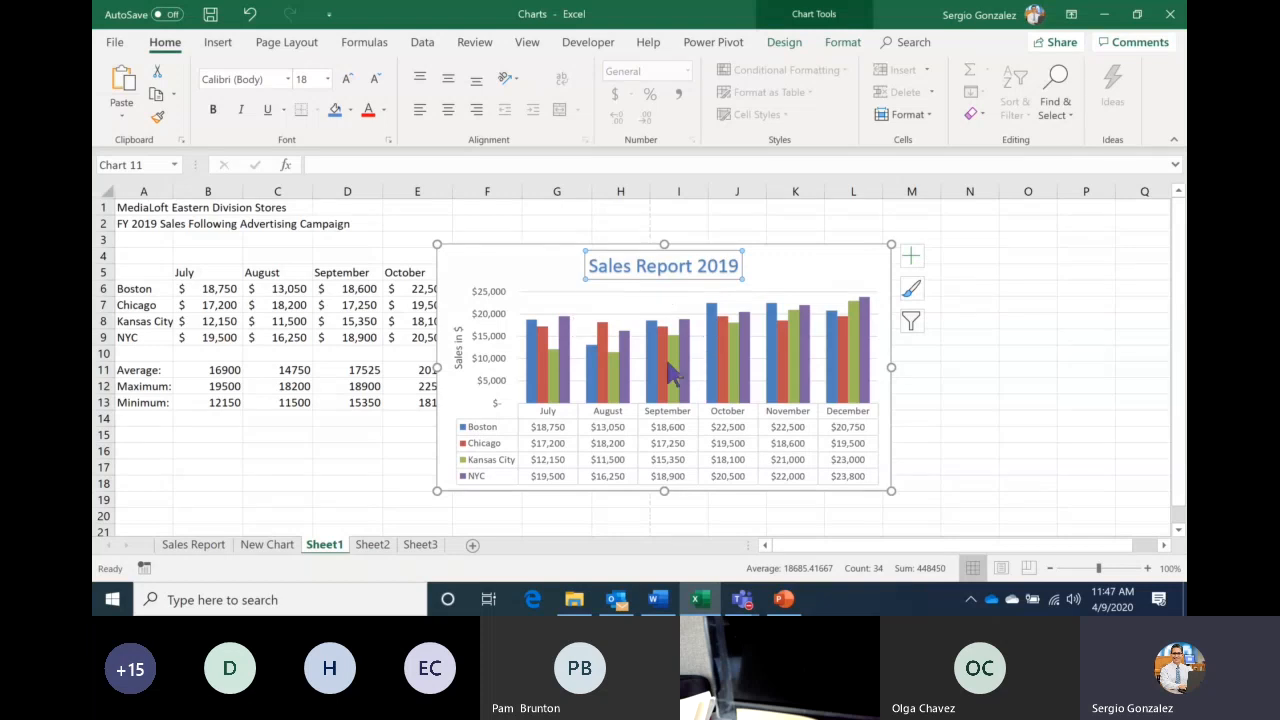
# Make the chart slightly taller, extending it to about row 20, and bold the "Sales in $" axis title
pyautogui.moveTo(664, 491); pyautogui.dragTo(663, 511)
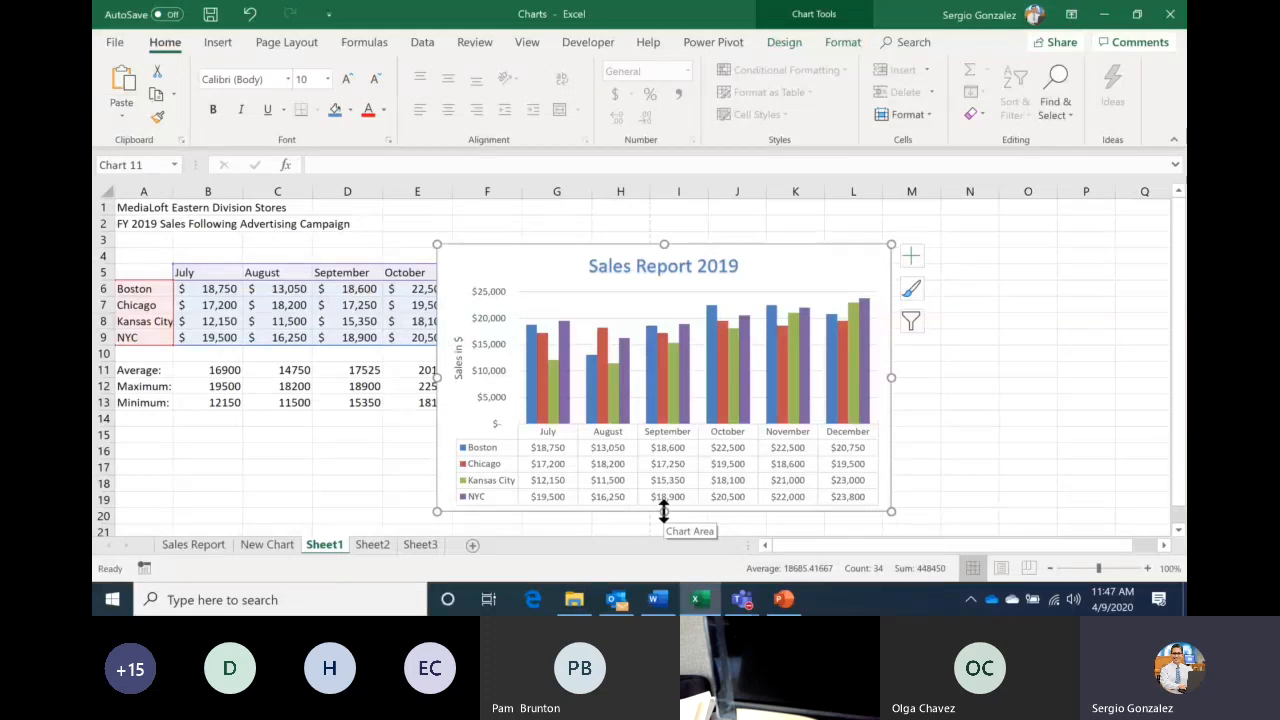
pyautogui.click(545, 432)
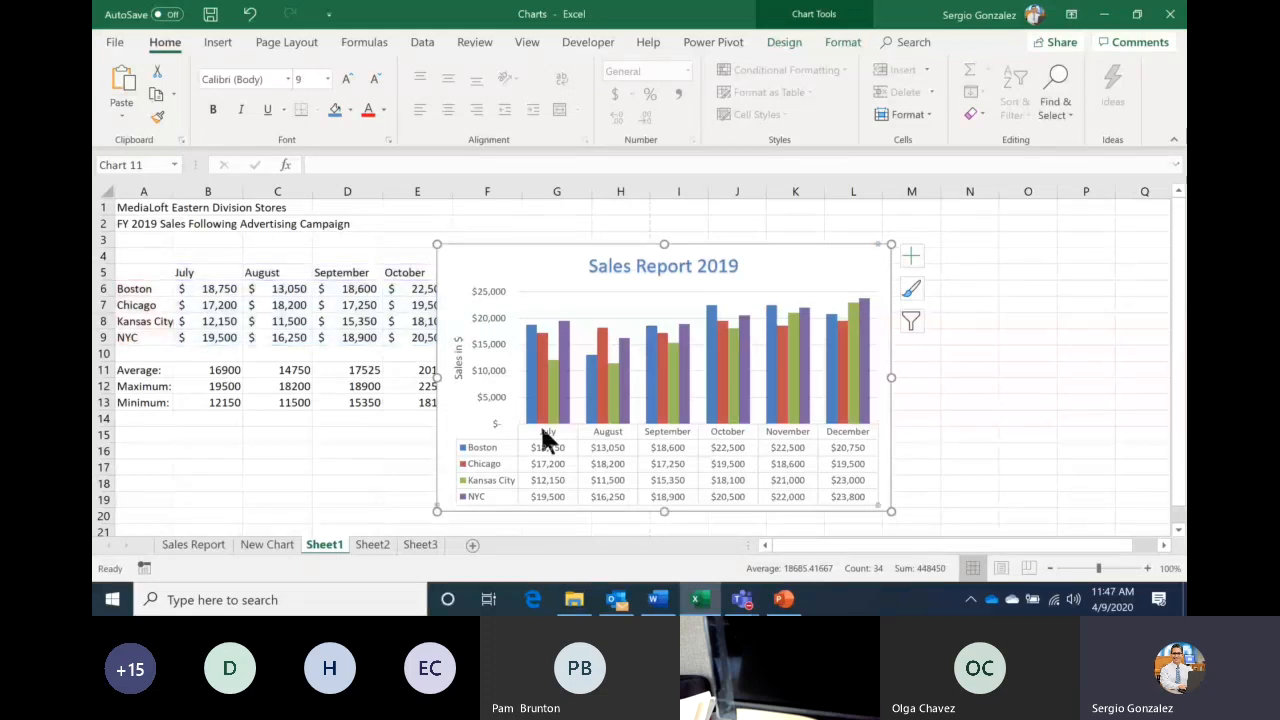
pyautogui.click(456, 352)
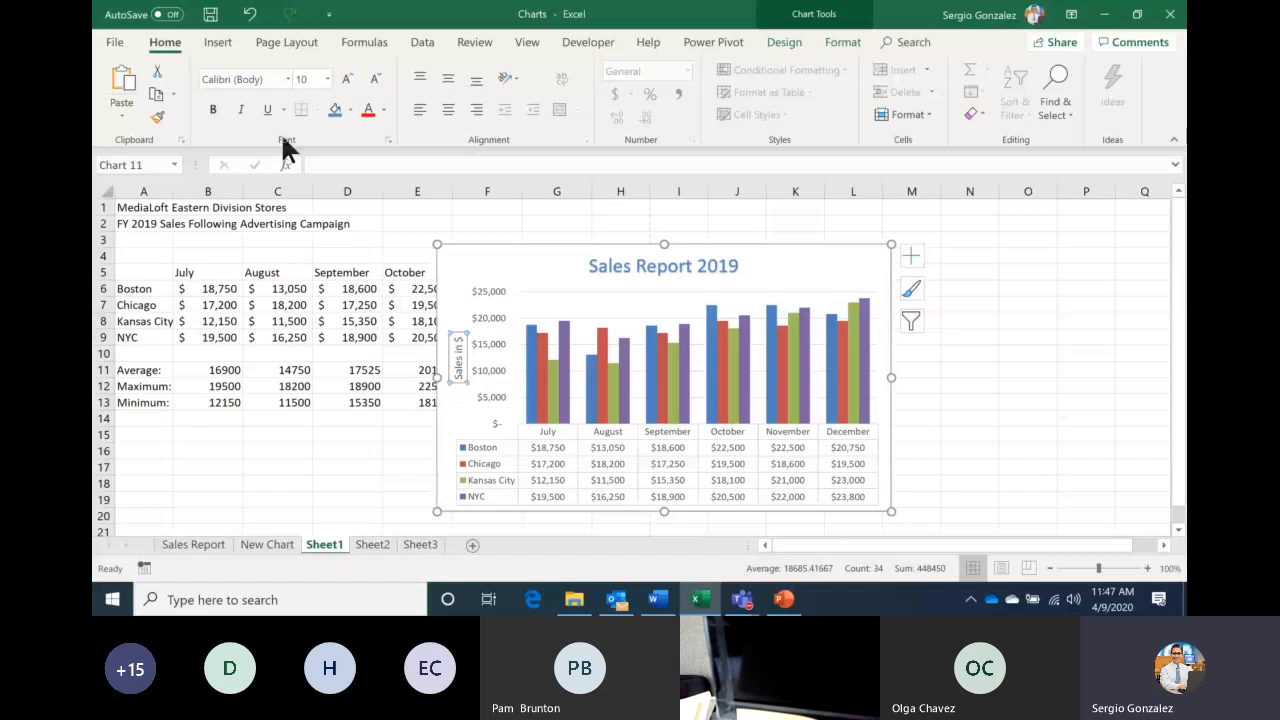
pyautogui.click(217, 107)
# Italicize the vertical axis values of the Sales Report 2019 chart and set their font size to 10
pyautogui.click(483, 303)
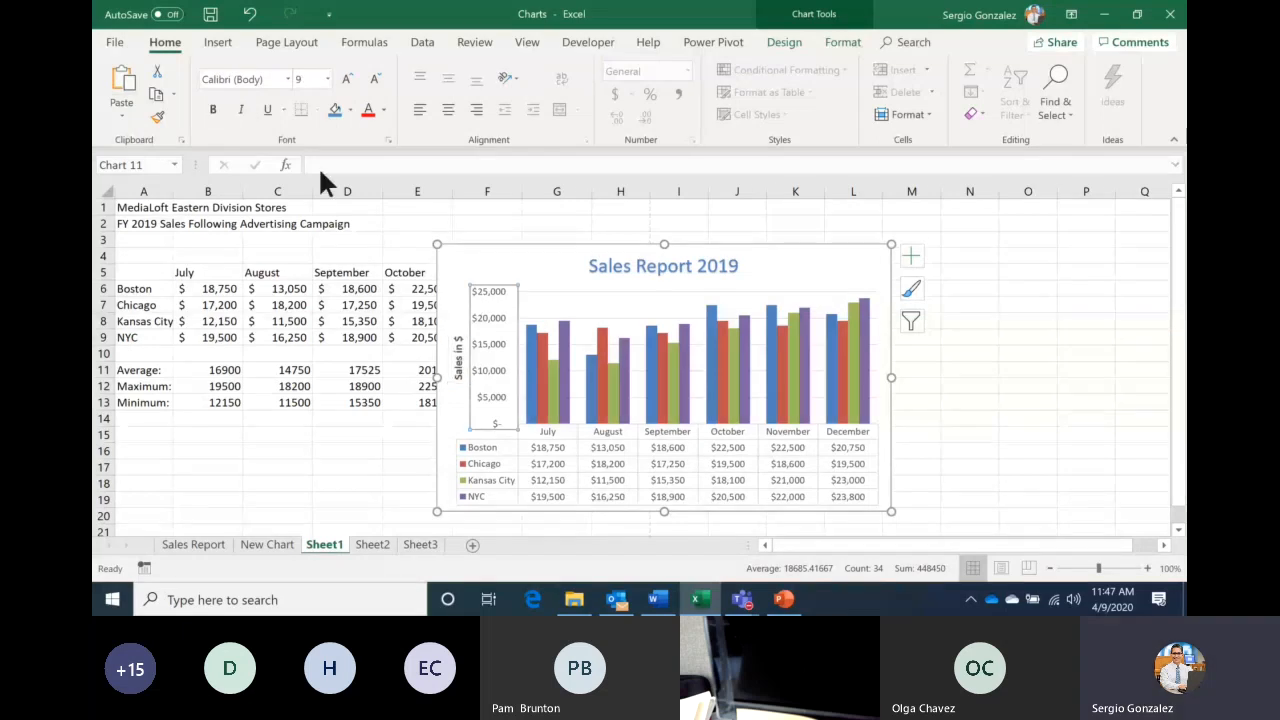
pyautogui.hotkey('ctrl', 'i')
pyautogui.click(346, 79)
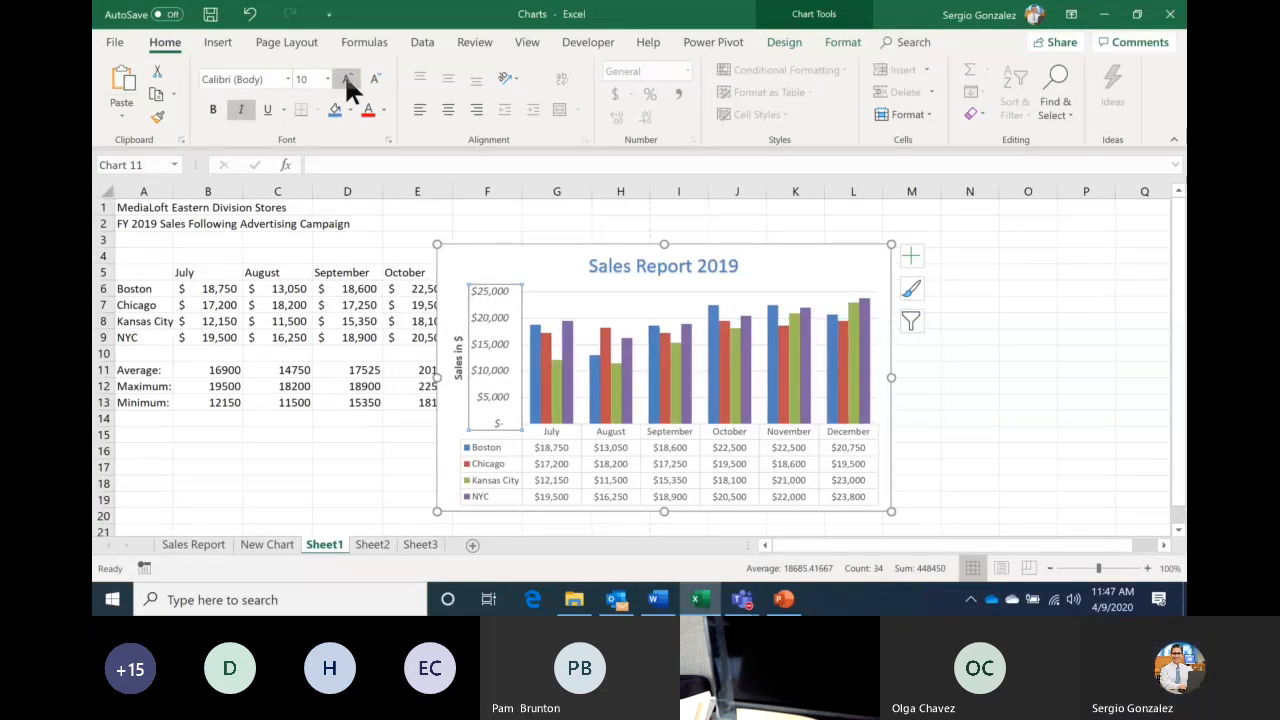
pyautogui.click(968, 375)
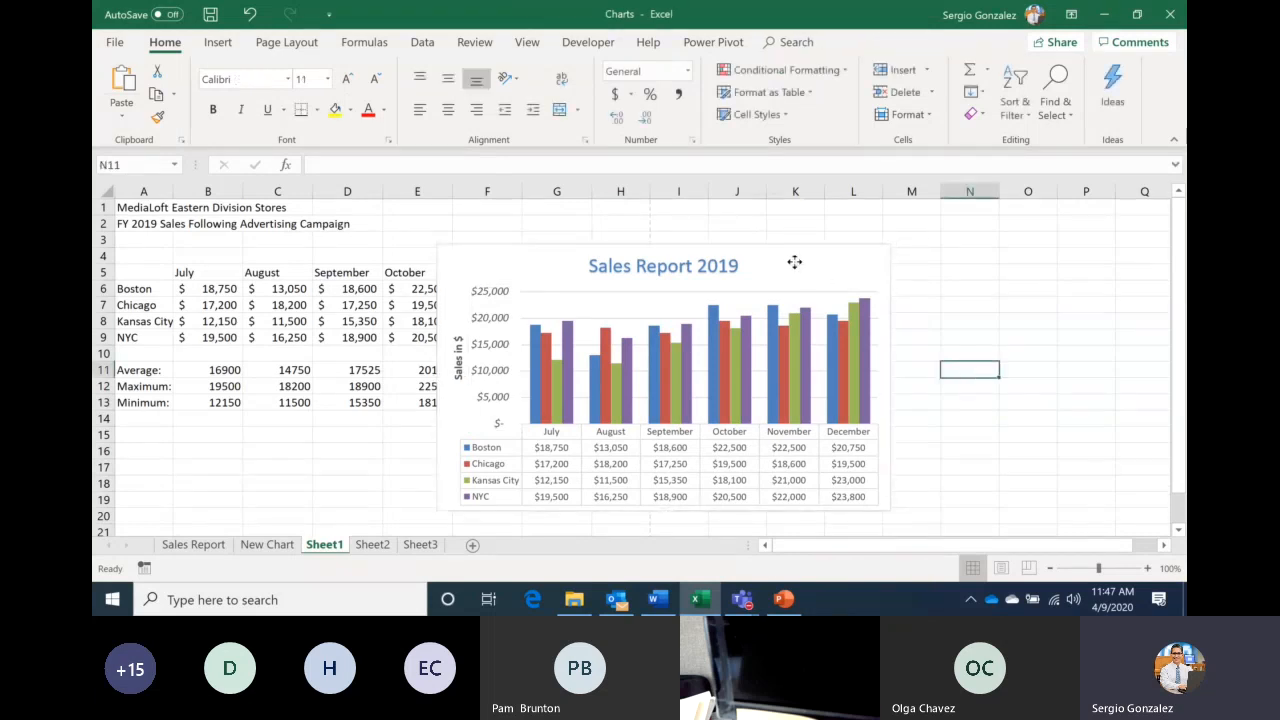
pyautogui.click(794, 262)
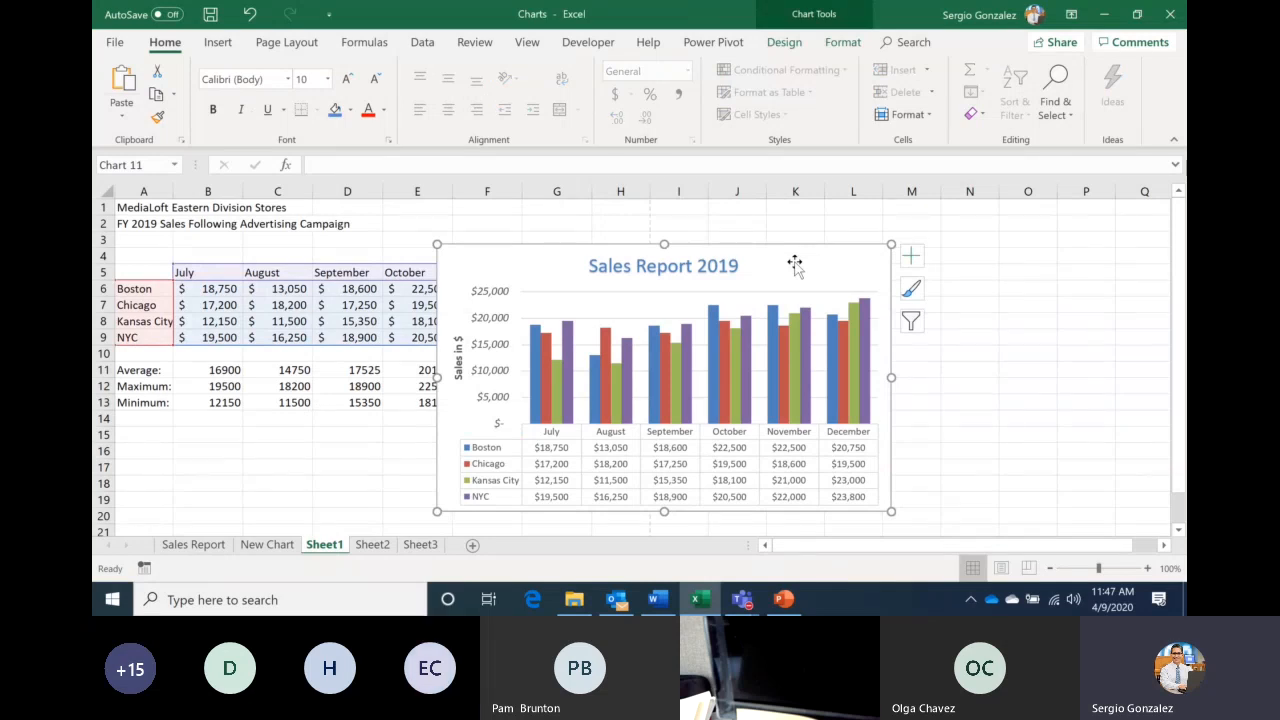
pyautogui.click(692, 265)
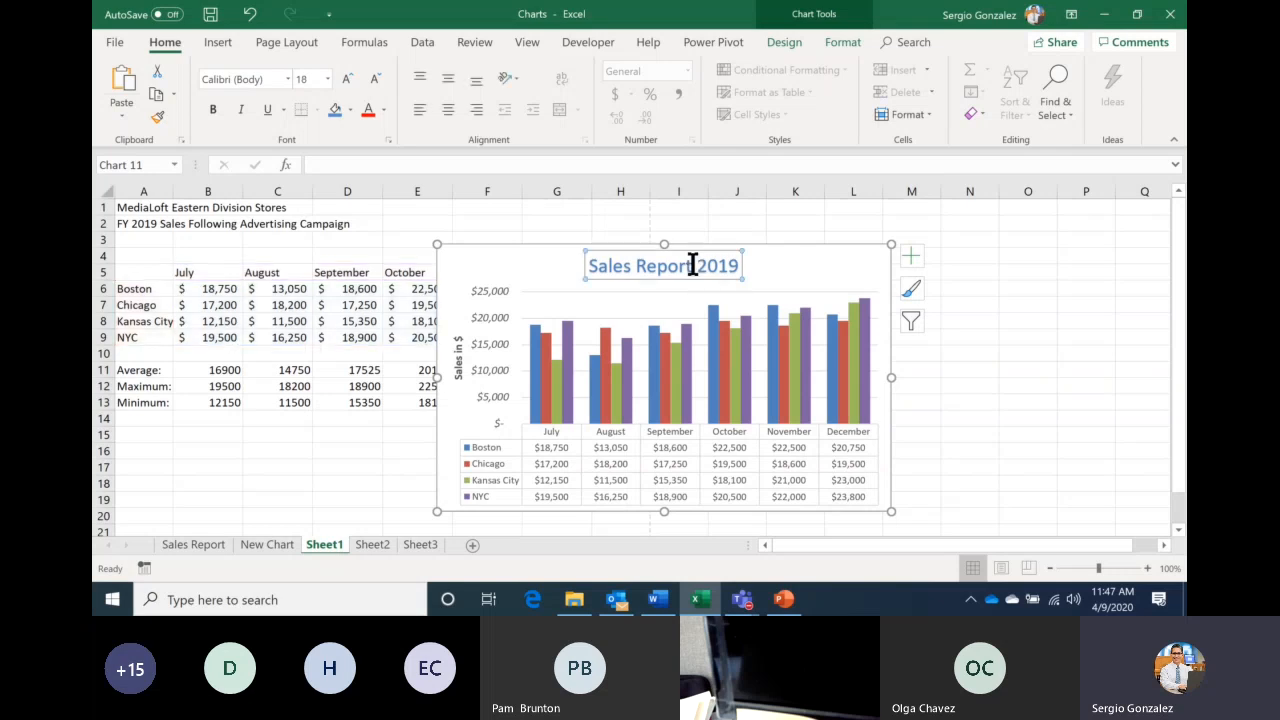
pyautogui.click(484, 300)
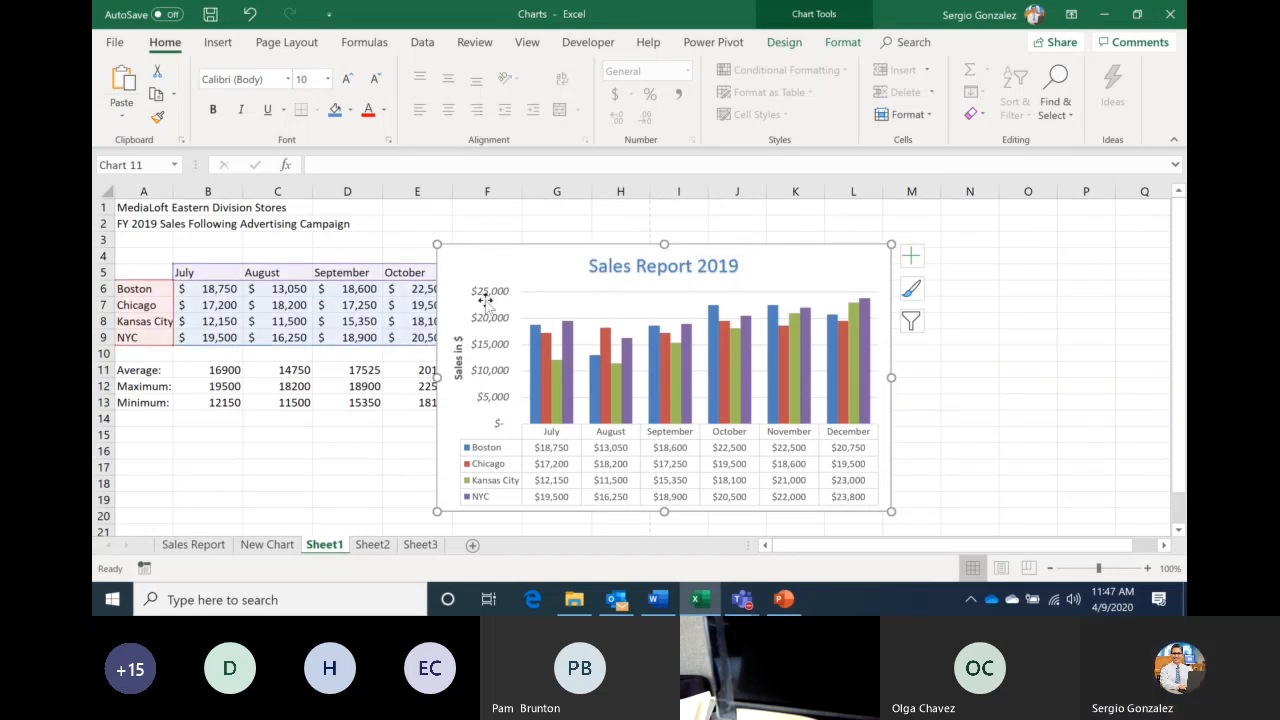
pyautogui.click(492, 292)
pyautogui.click(461, 345)
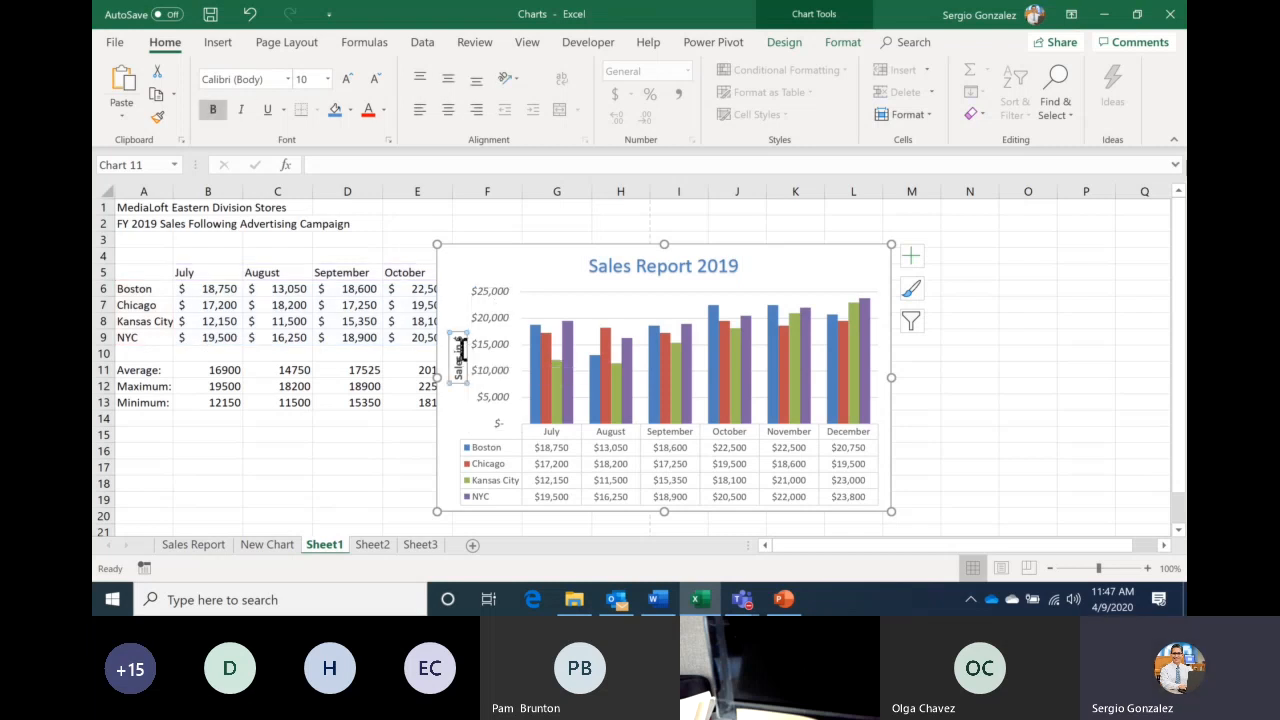
# Delete the entire Sales Report 2019 column chart from Sheet1
pyautogui.click(838, 250)
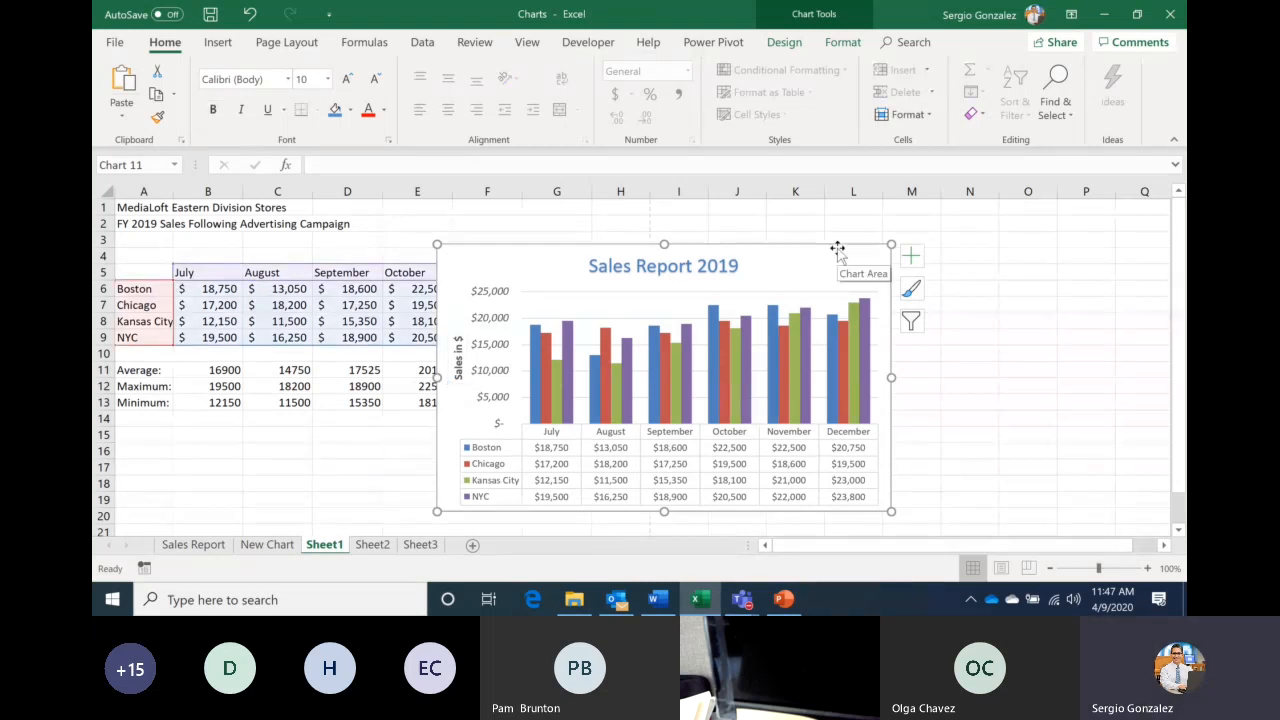
pyautogui.press('Delete')
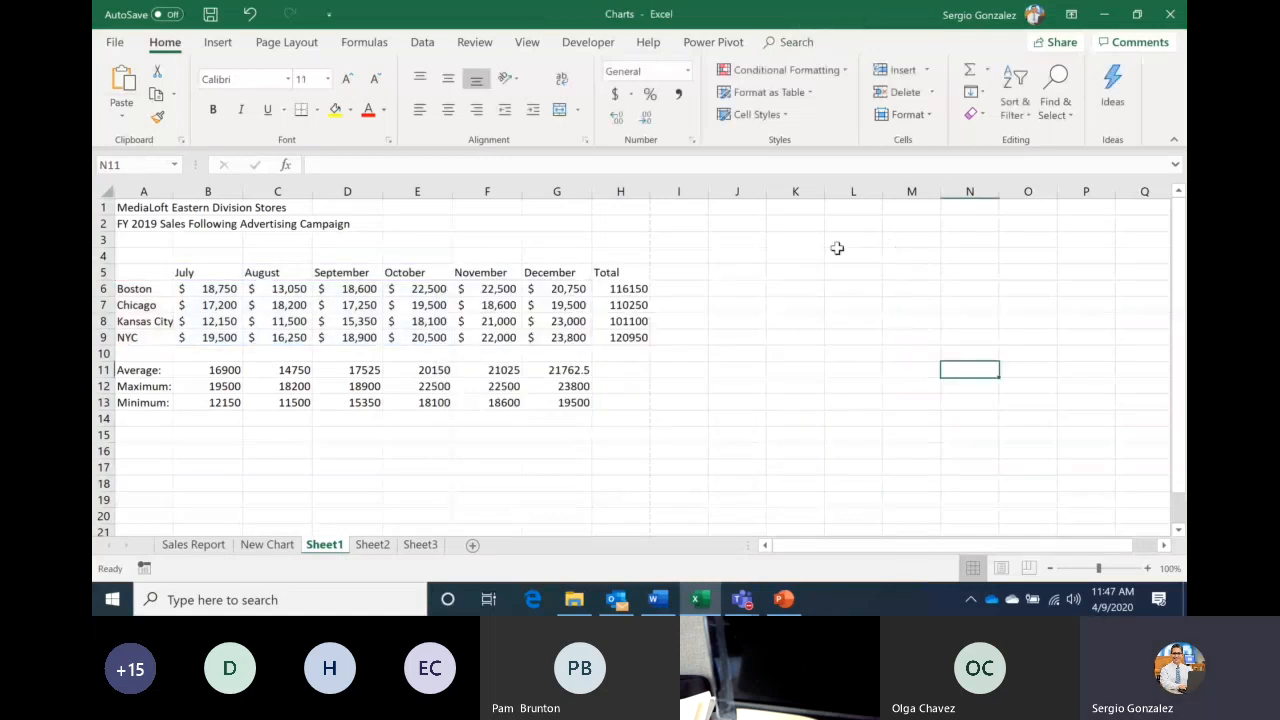
# Insert the recommended Clustered Column chart for A5:G9 and move it beside the data, just past the Total column
pyautogui.click(170, 276)
pyautogui.moveTo(170, 276); pyautogui.dragTo(555, 337)
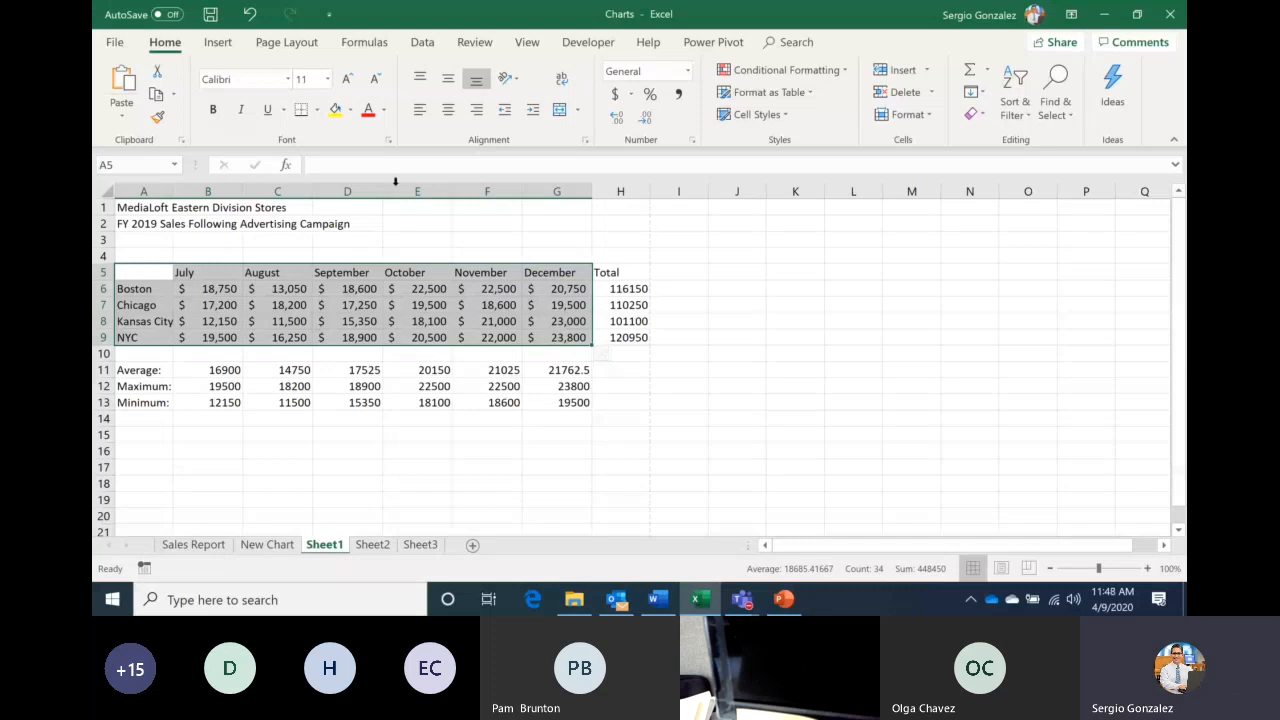
pyautogui.click(219, 43)
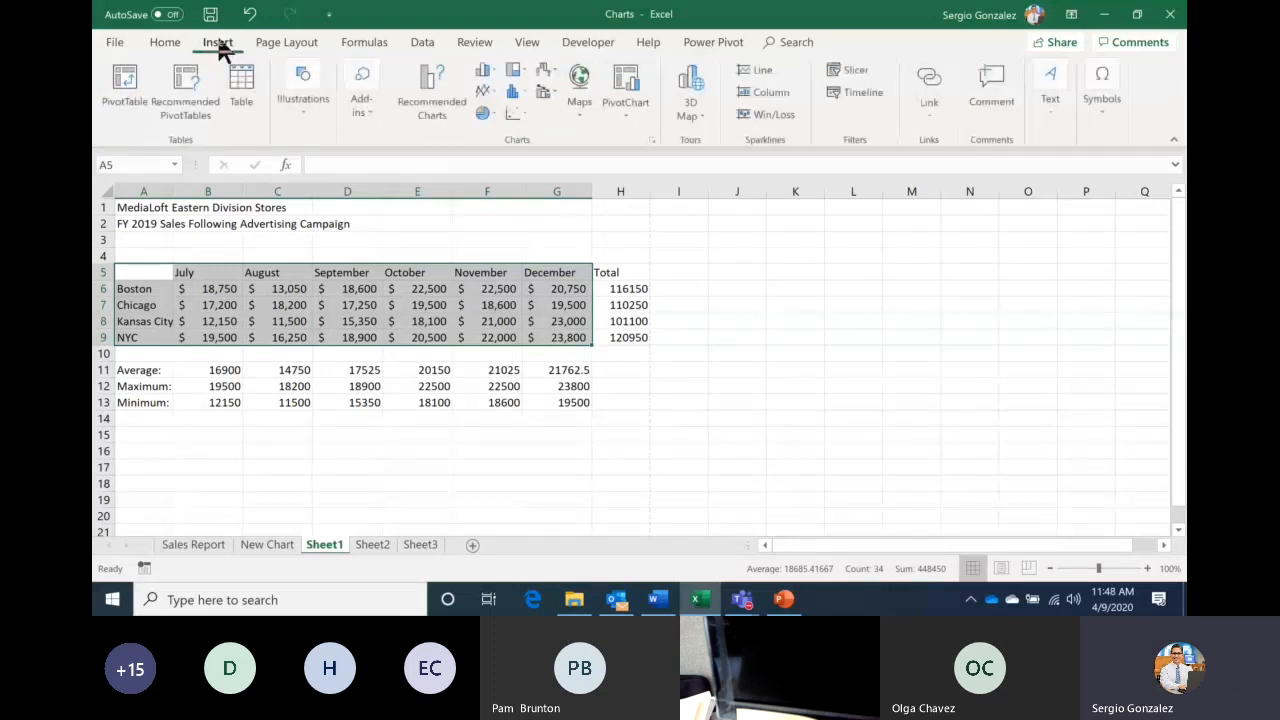
pyautogui.click(424, 90)
pyautogui.click(826, 515)
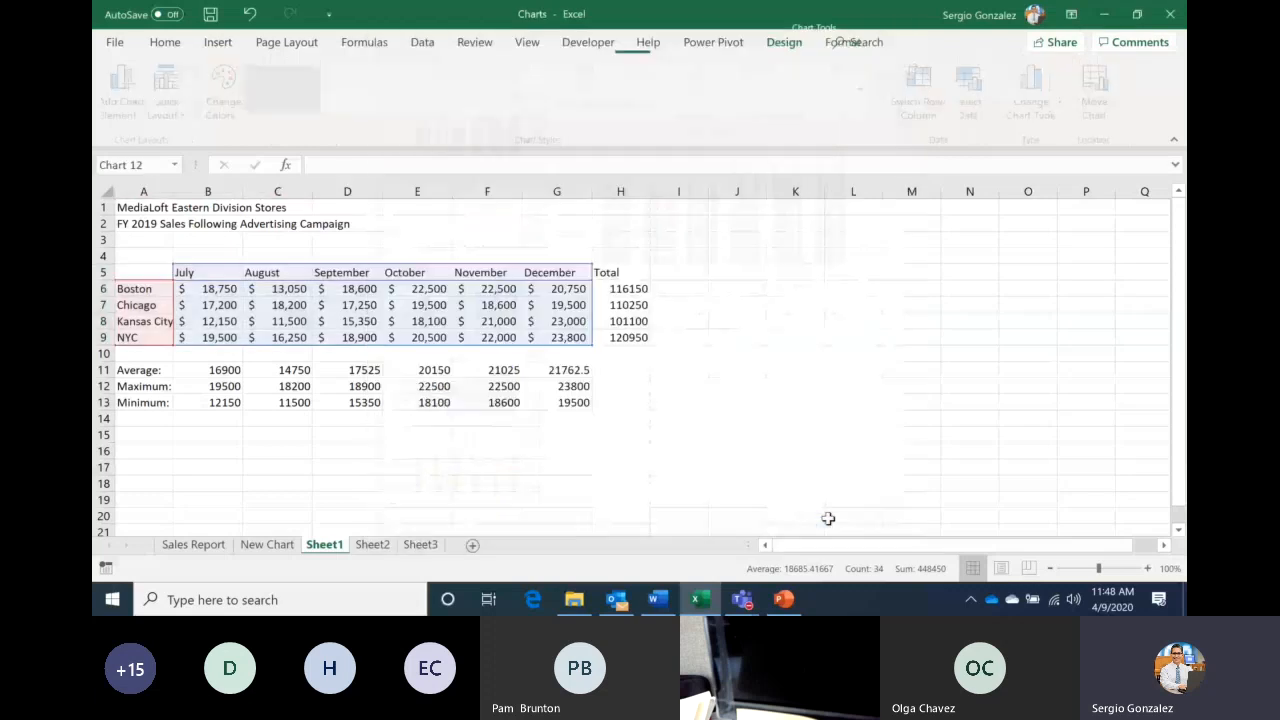
pyautogui.moveTo(714, 246); pyautogui.dragTo(928, 231)
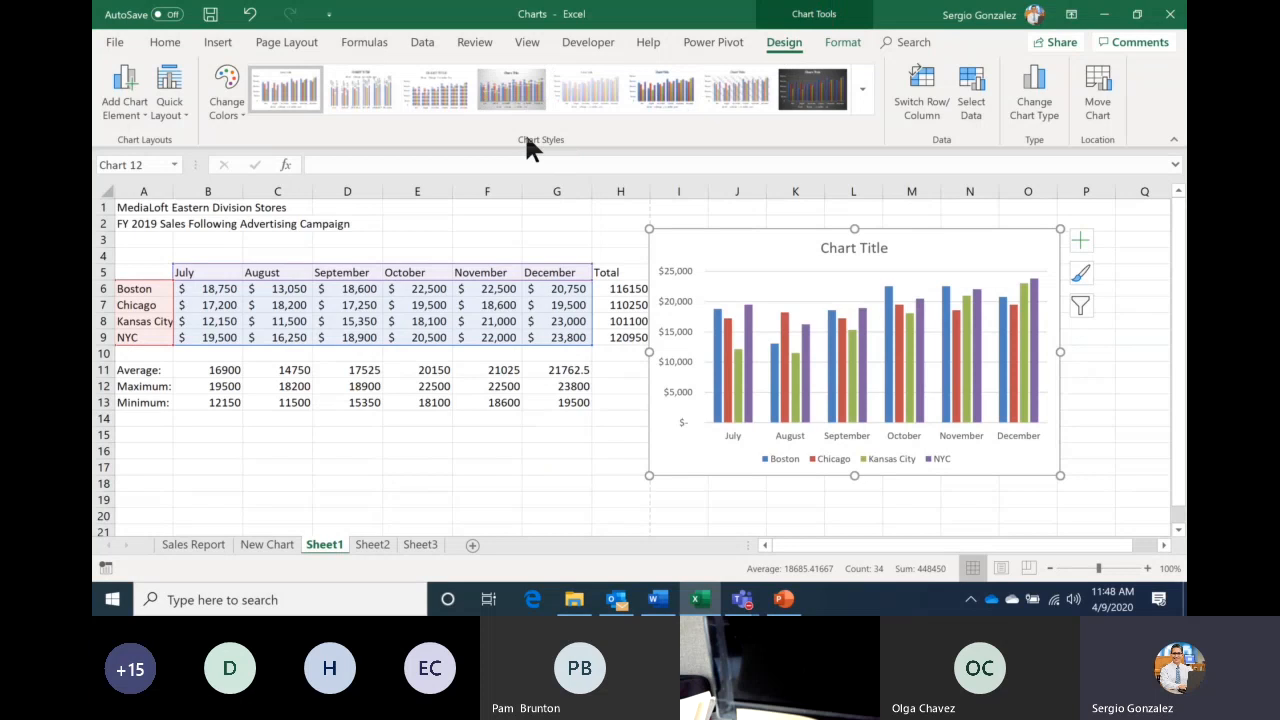
# Apply the last chart style in the gallery and set the chart title to "Sales Report 2019"
pyautogui.click(855, 91)
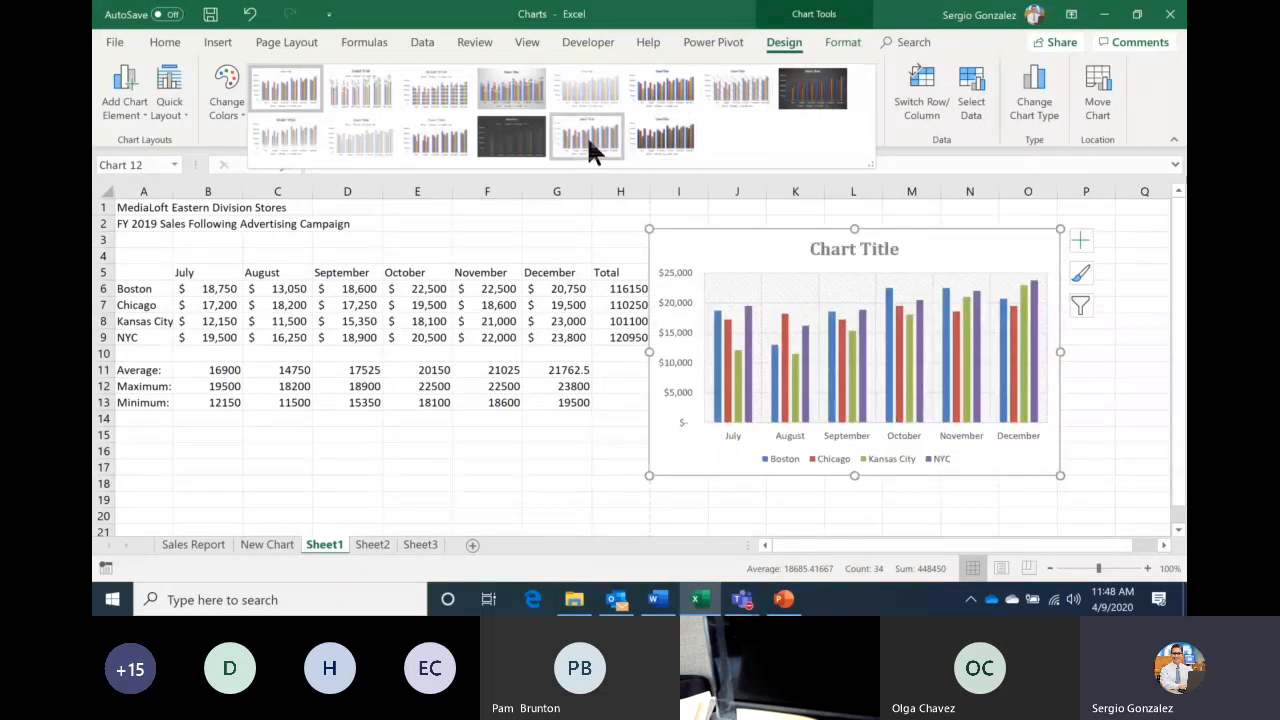
pyautogui.click(653, 148)
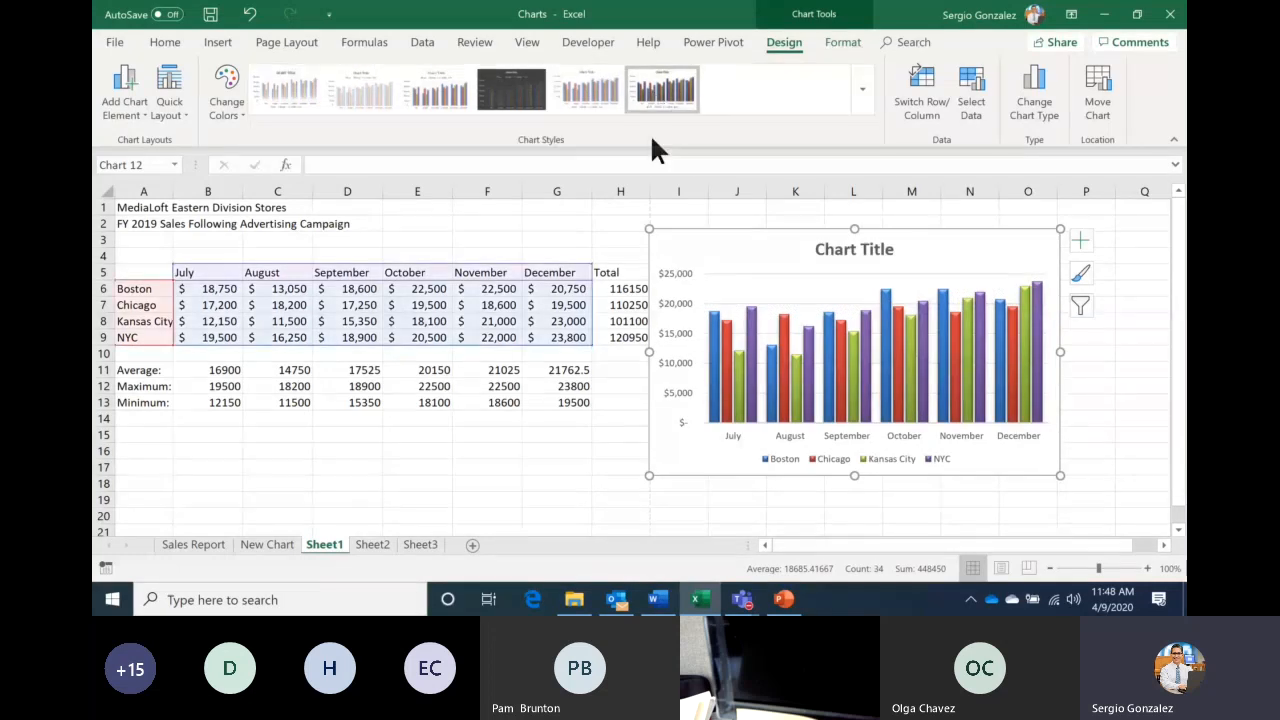
pyautogui.click(866, 255)
pyautogui.write('SAles Report')
pyautogui.press('BackSpace')
pyautogui.press('BackSpace')
pyautogui.press('BackSpace')
pyautogui.press('BackSpace')
pyautogui.press('BackSpace')
pyautogui.press('BackSpace')
pyautogui.press('BackSpace')
pyautogui.press('BackSpace')
pyautogui.press('BackSpace')
pyautogui.press('BackSpace')
pyautogui.press('BackSpace')
pyautogui.write('ales Repor')
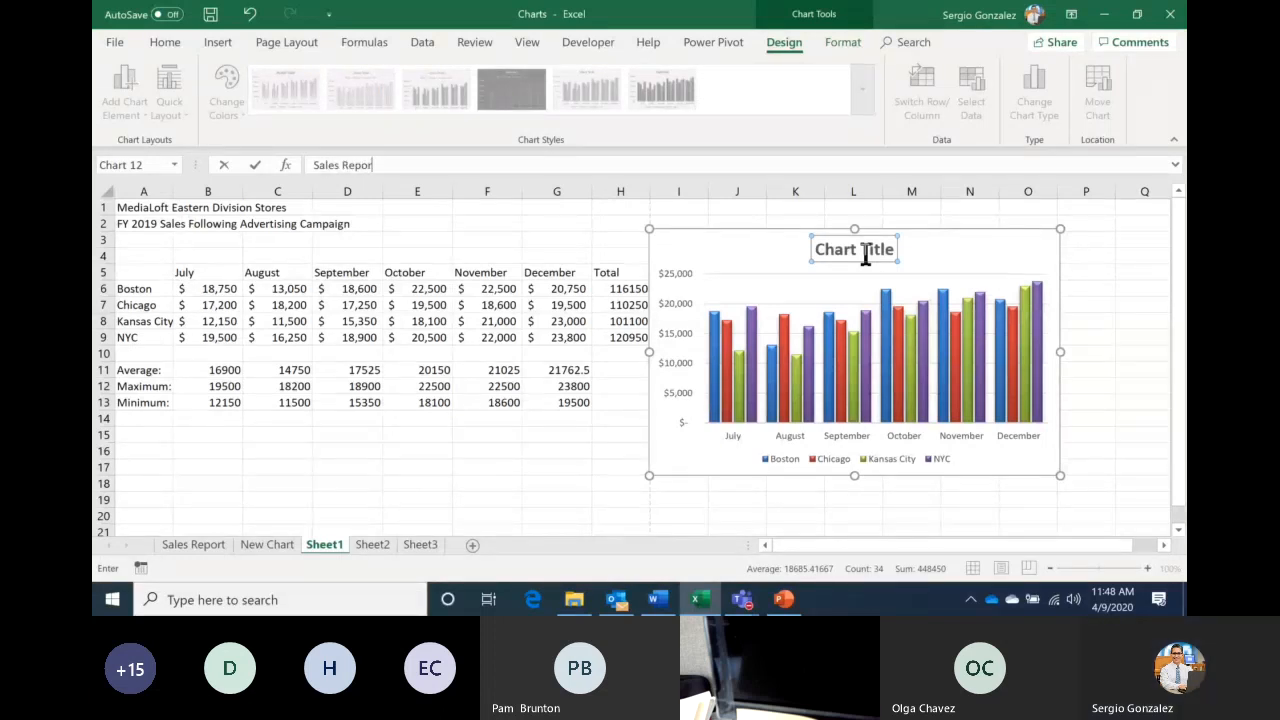
pyautogui.write('t 2019')
pyautogui.press('Return')
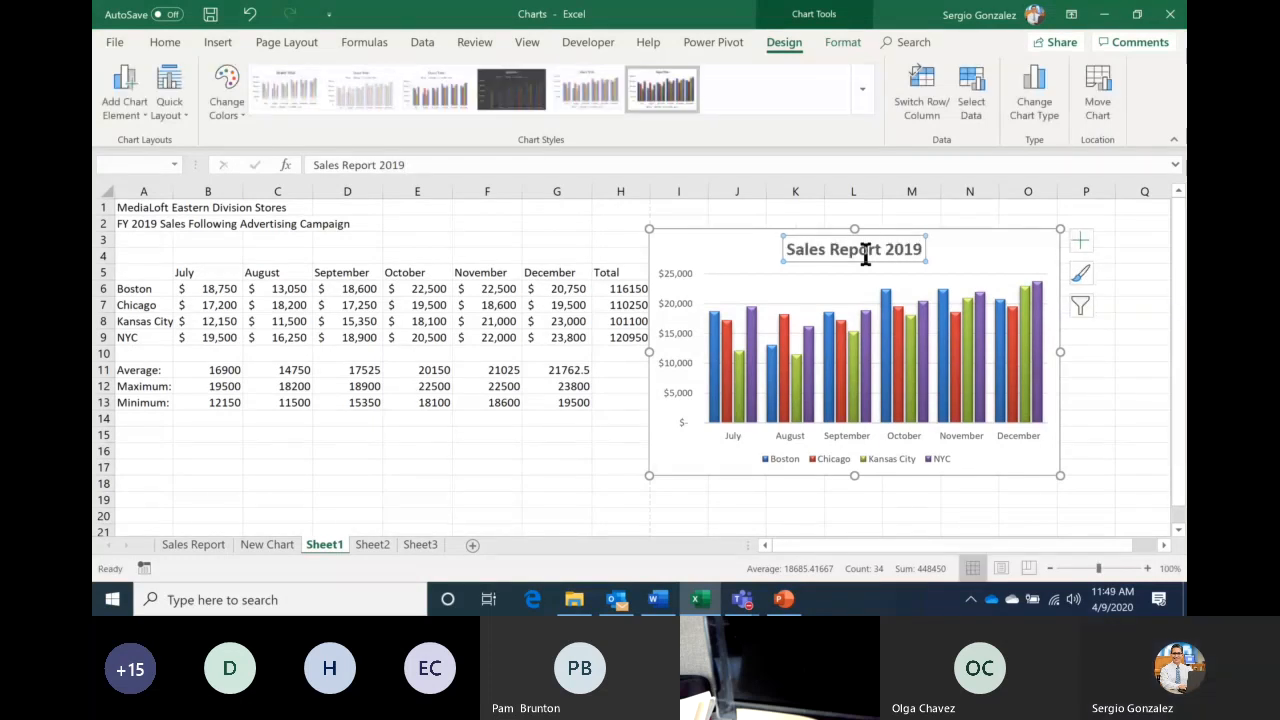
# Apply the quick layout with a data table and a vertical axis title to the chart
pyautogui.click(172, 116)
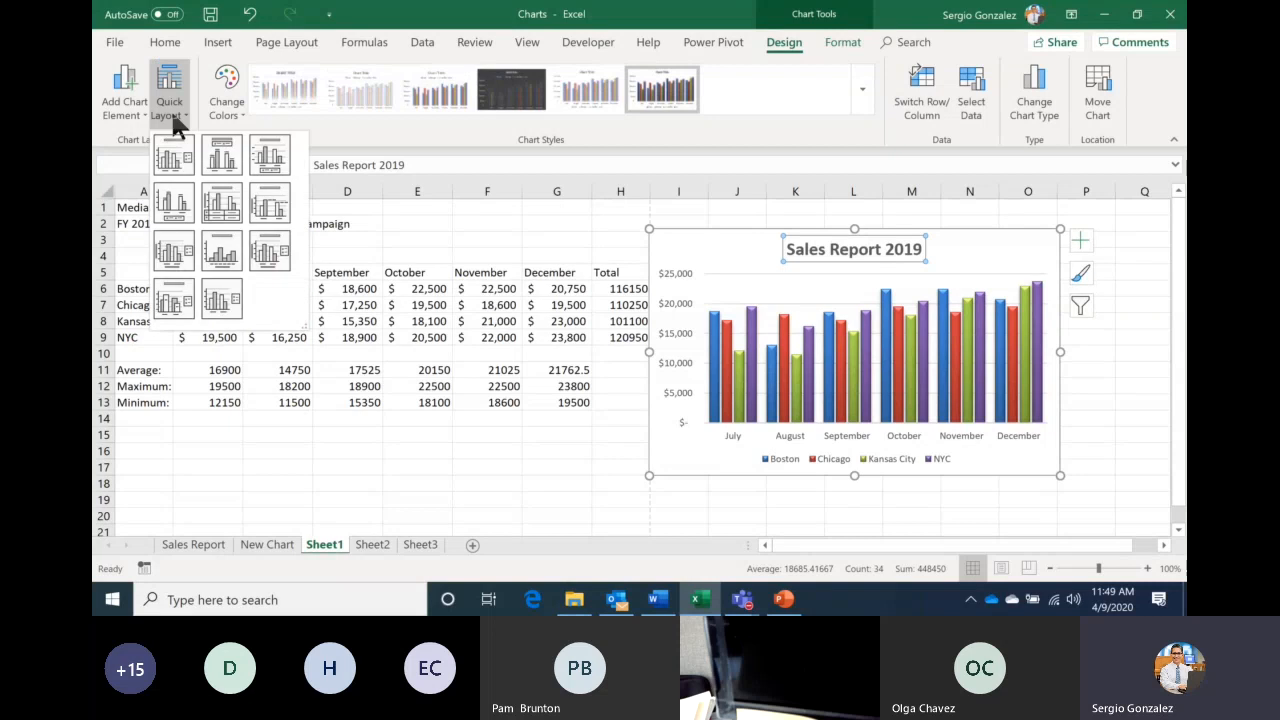
pyautogui.click(226, 207)
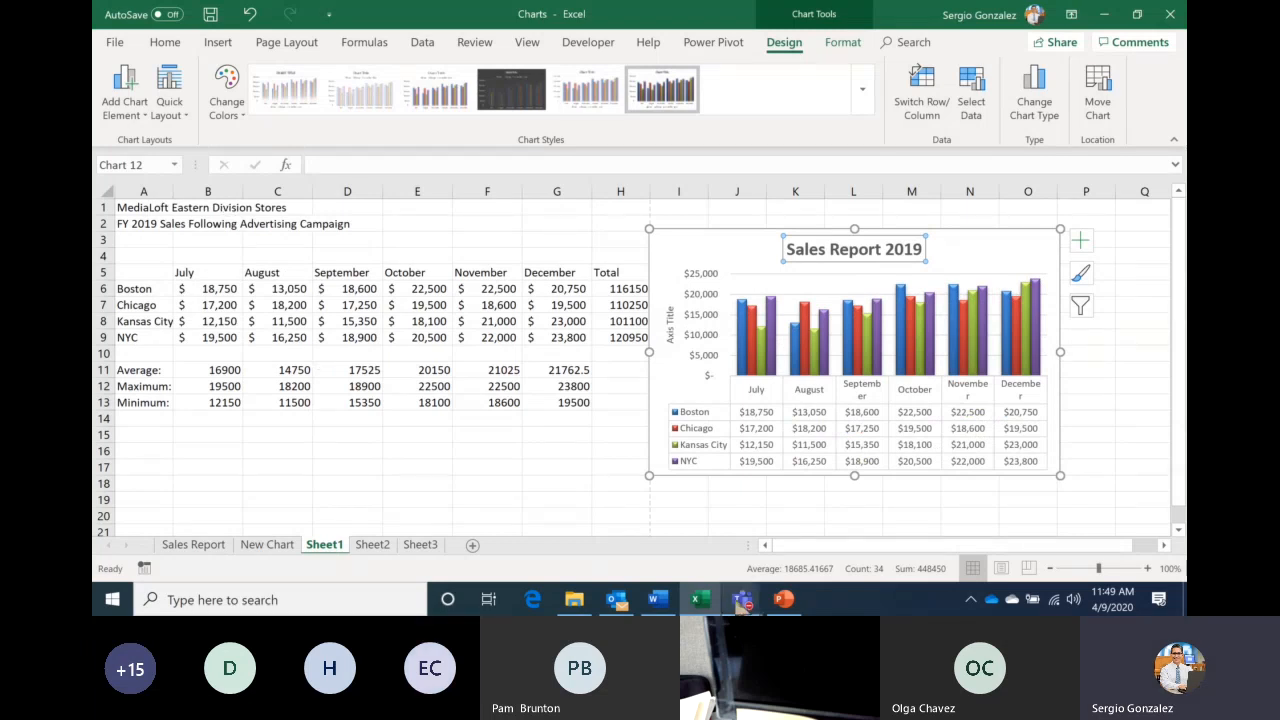
# Switch to the Microsoft Teams meeting to check on the participants, and return to the Excel workbook
pyautogui.moveTo(741, 599)
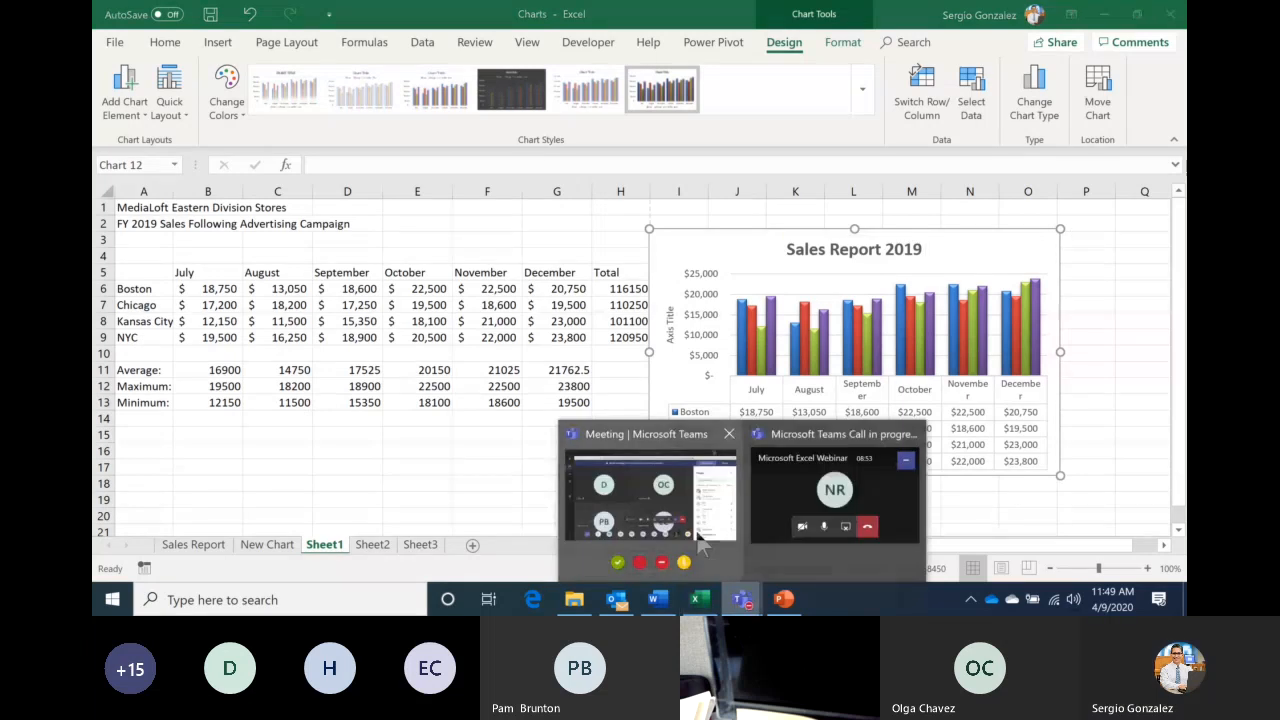
pyautogui.click(698, 540)
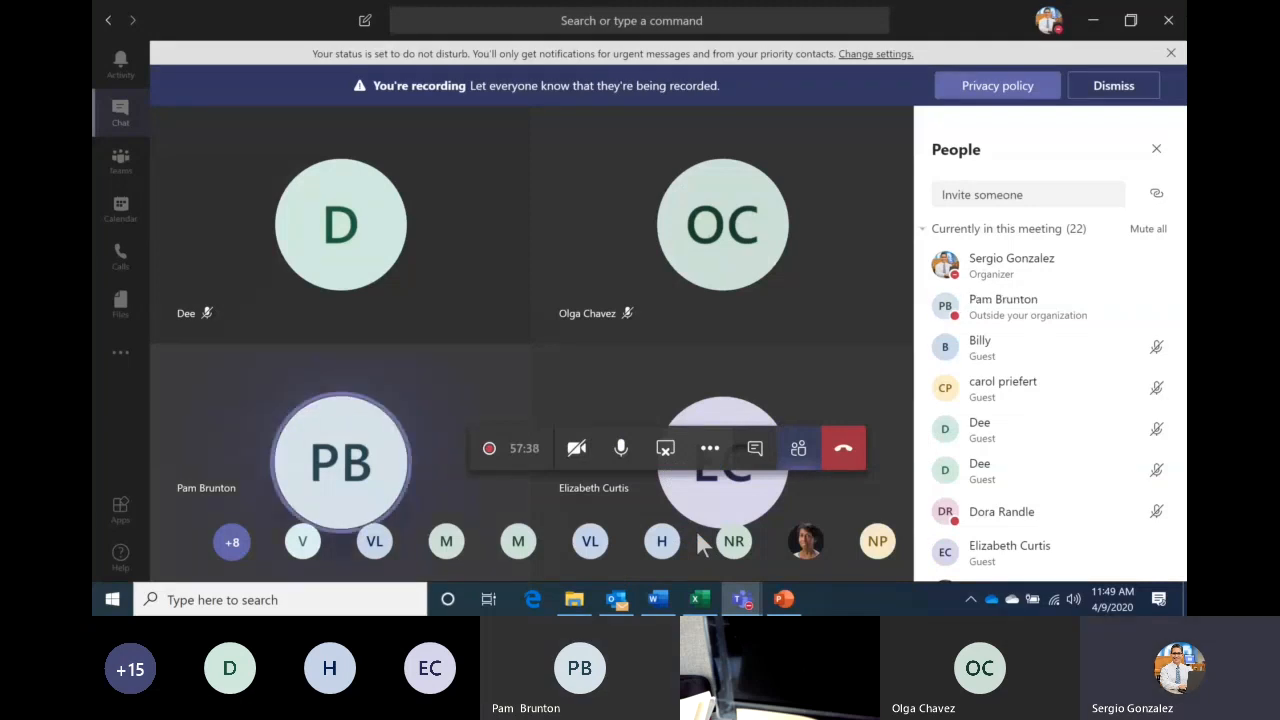
pyautogui.click(701, 600)
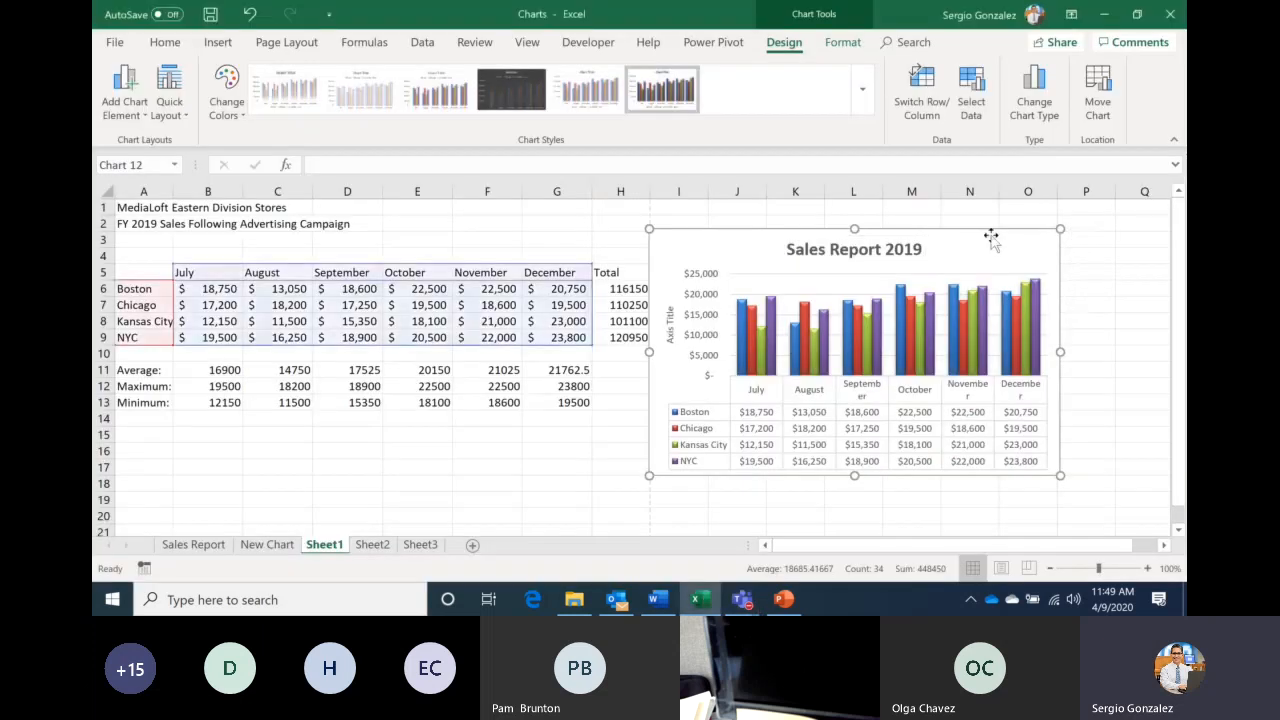
# Delete the column chart with the data table and select an empty cell beside the sales data
pyautogui.press('Delete')
pyautogui.click(769, 353)
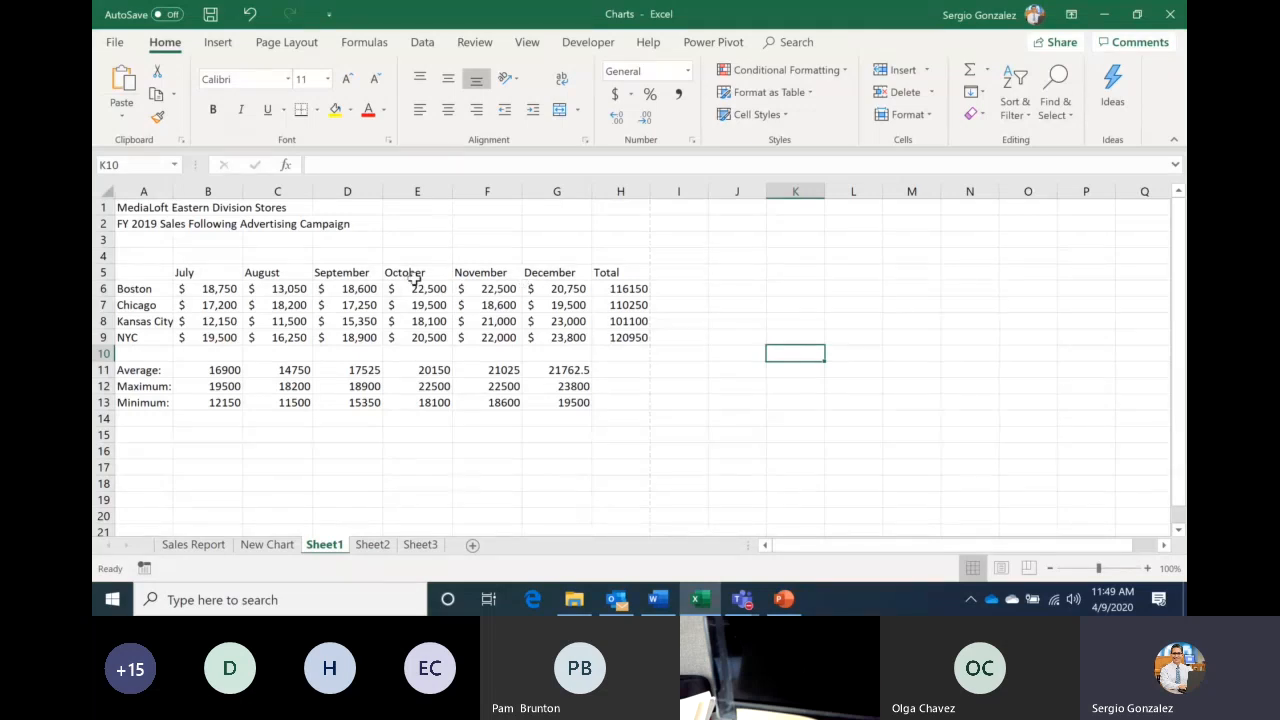
# Switch to PowerPoint to view the Keyboard Keys slide, and return to the Excel workbook
pyautogui.click(785, 600)
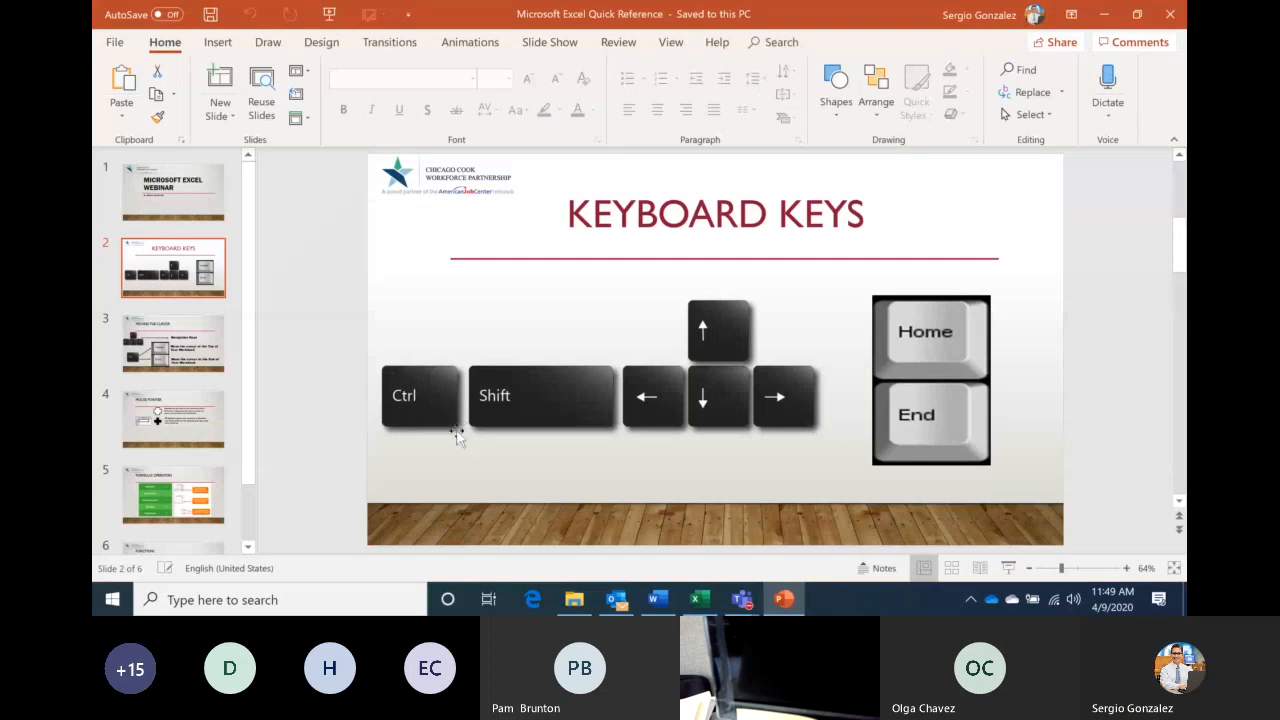
pyautogui.click(788, 606)
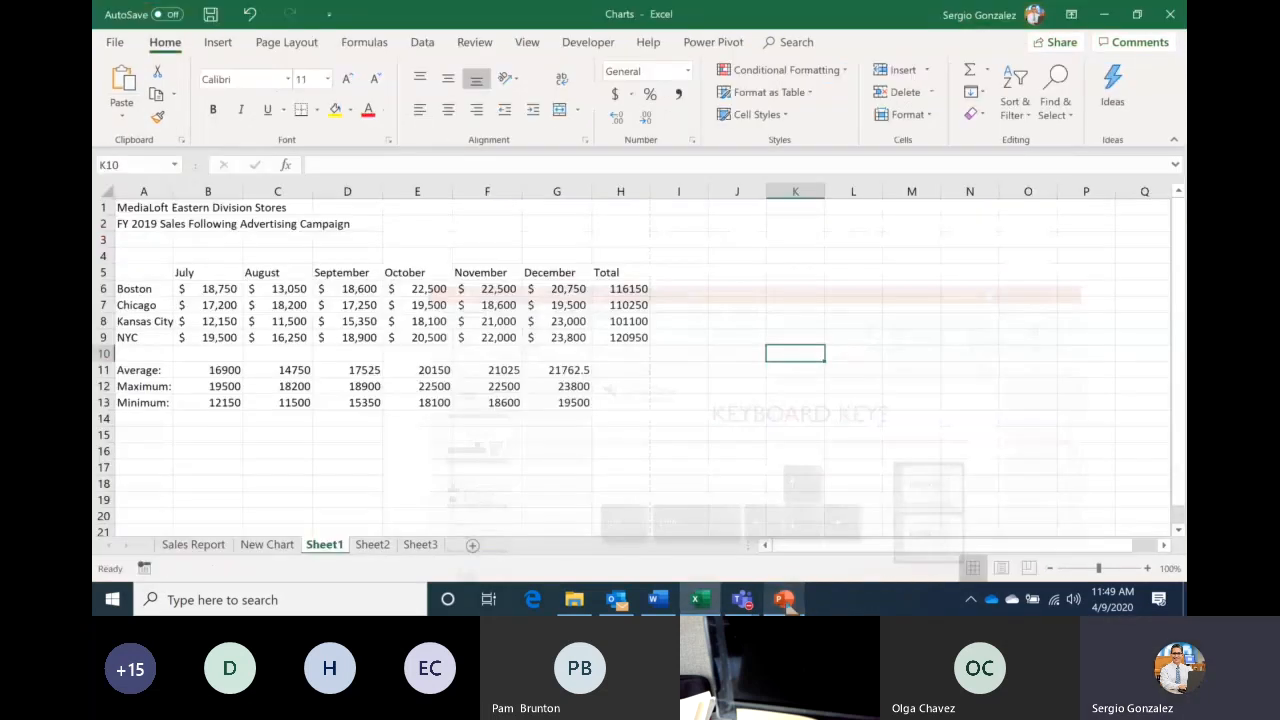
pyautogui.moveTo(147, 277); pyautogui.dragTo(265, 333)
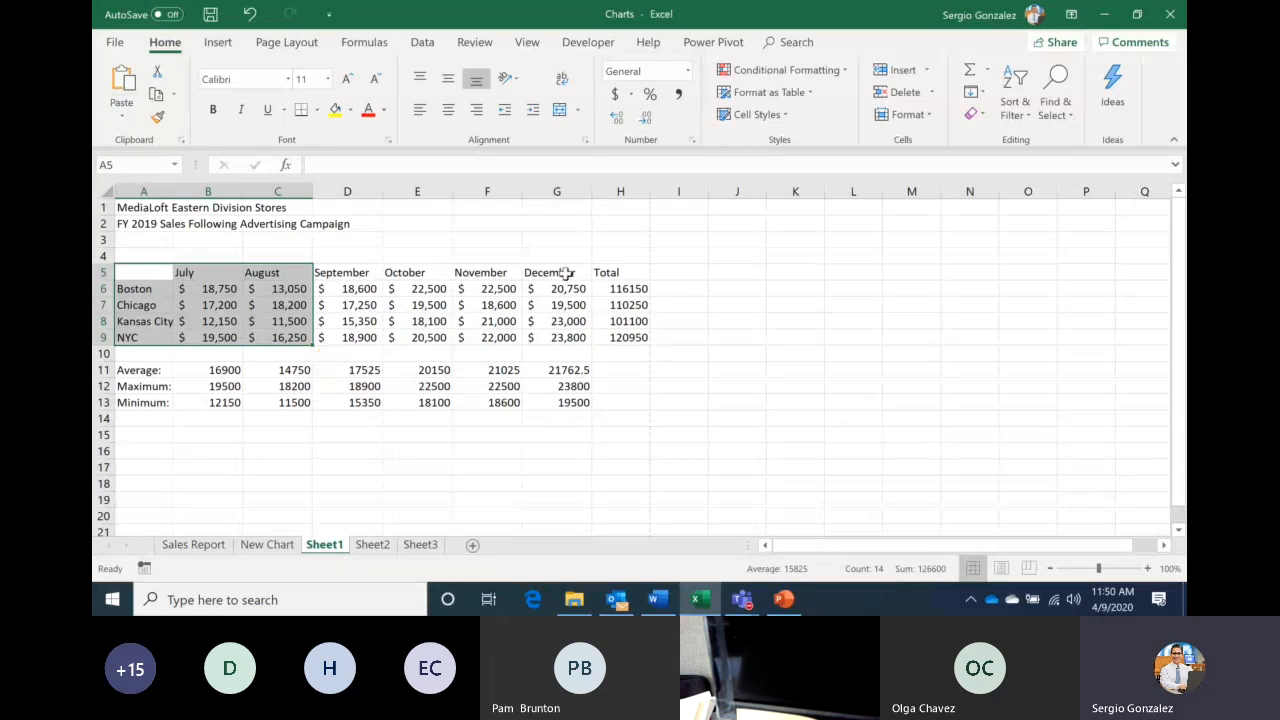
pyautogui.click(481, 273)
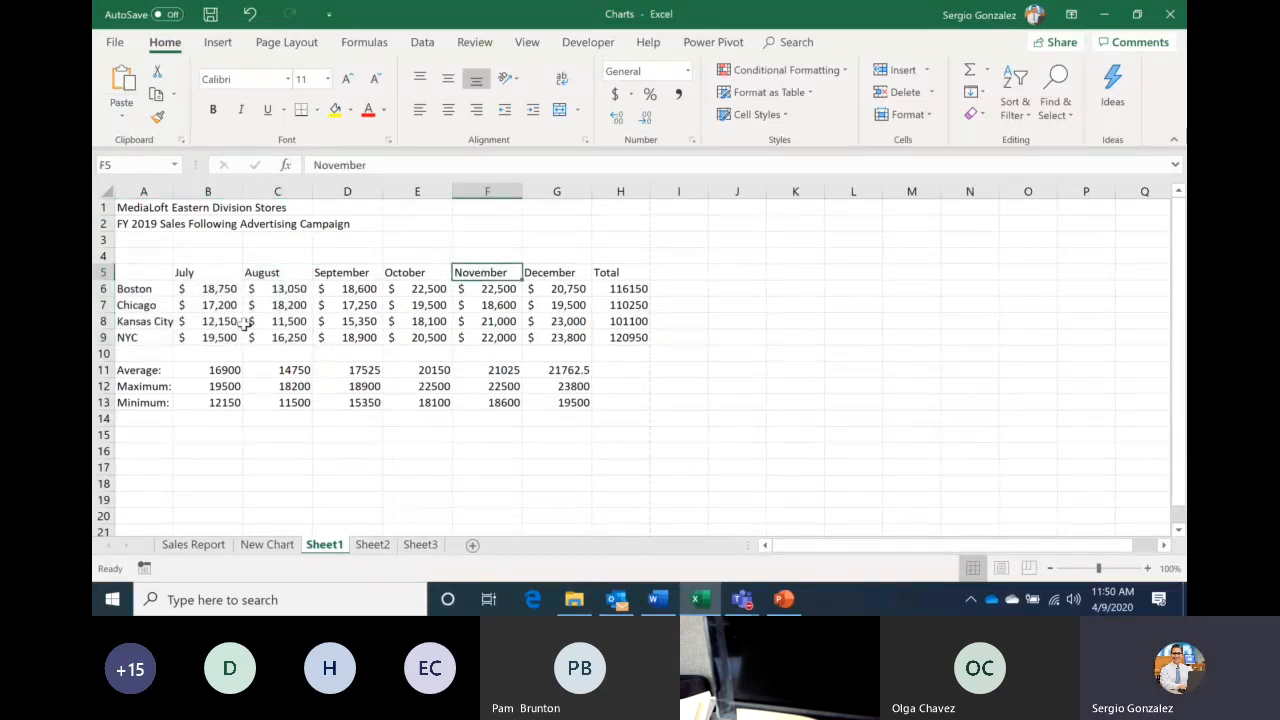
pyautogui.press('Left')
# Insert the recommended Clustered Column chart for the nonadjacent ranges A5:C9 and F5:G9, and place it beside the data
pyautogui.click(143, 273)
pyautogui.moveTo(143, 273); pyautogui.dragTo(265, 338)
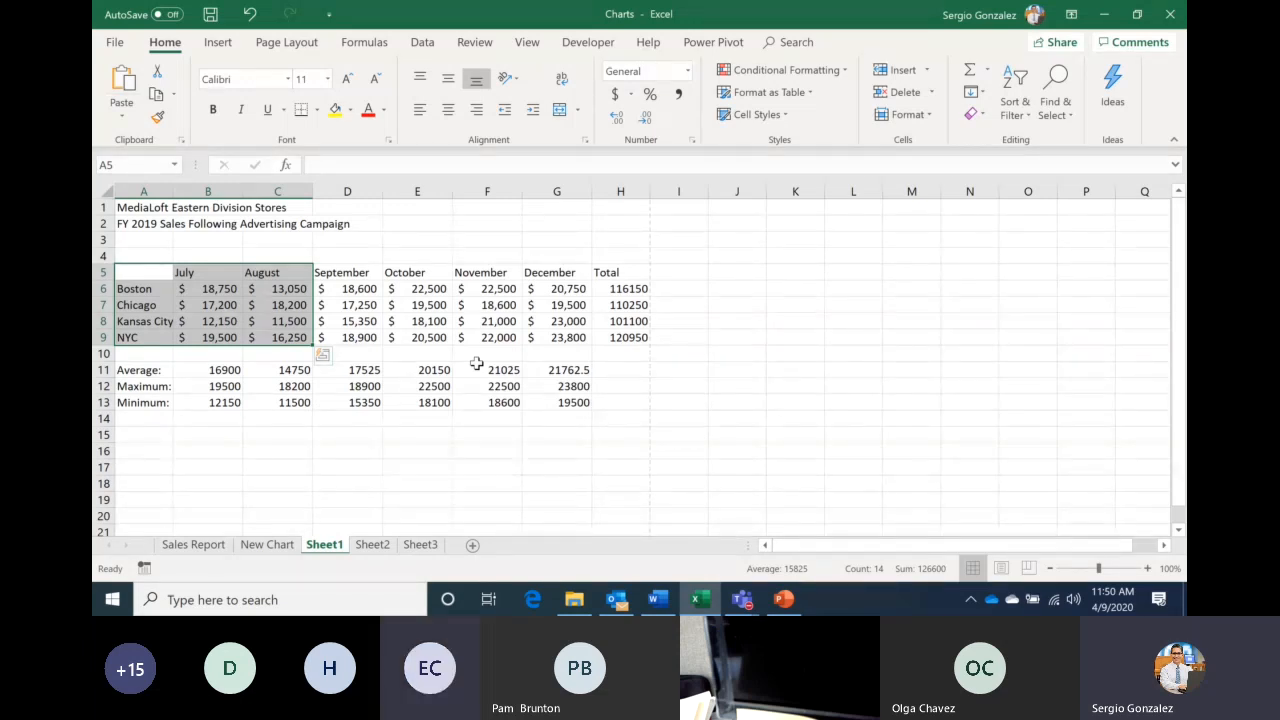
pyautogui.moveTo(490, 272); pyautogui.dragTo(553, 336)
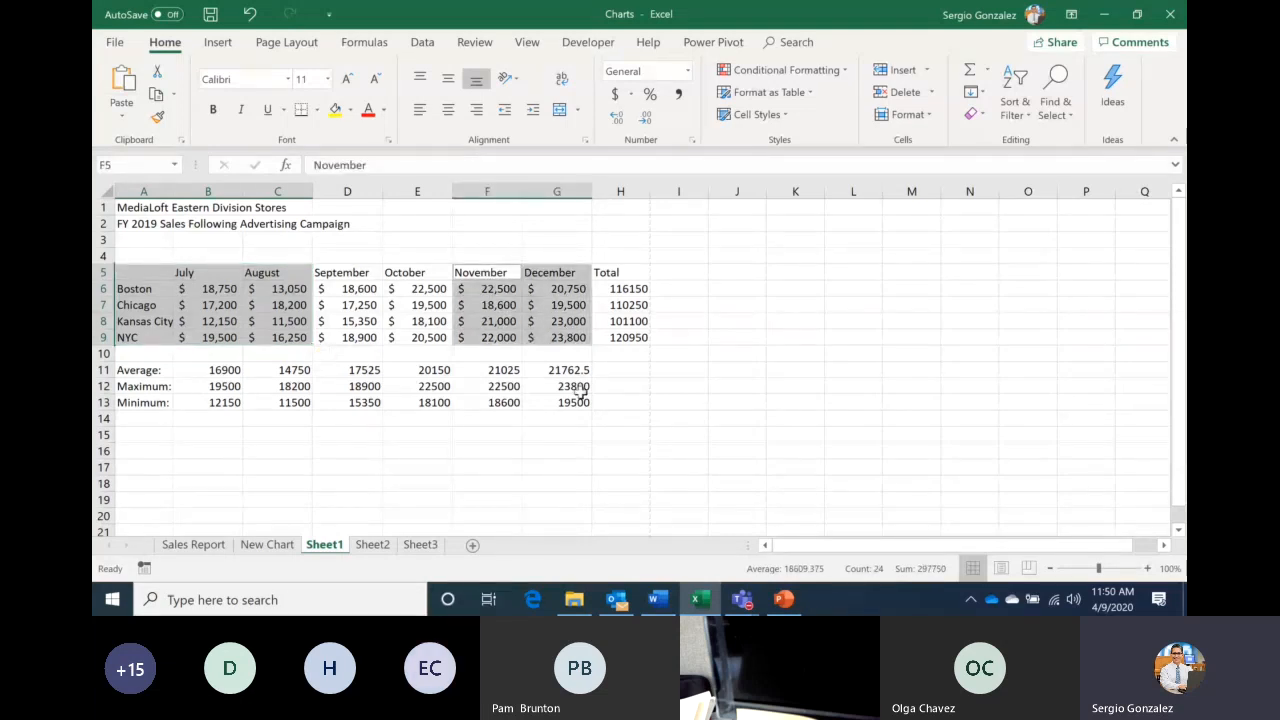
pyautogui.click(218, 45)
pyautogui.click(420, 85)
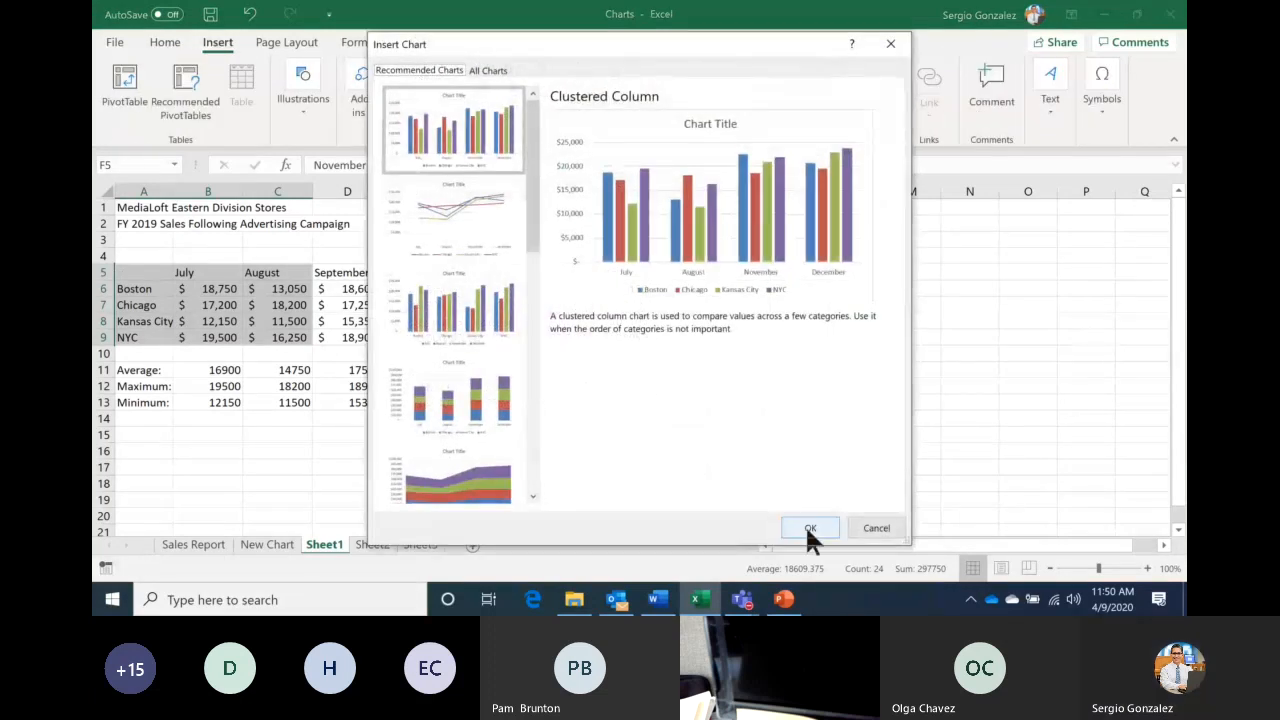
pyautogui.click(809, 527)
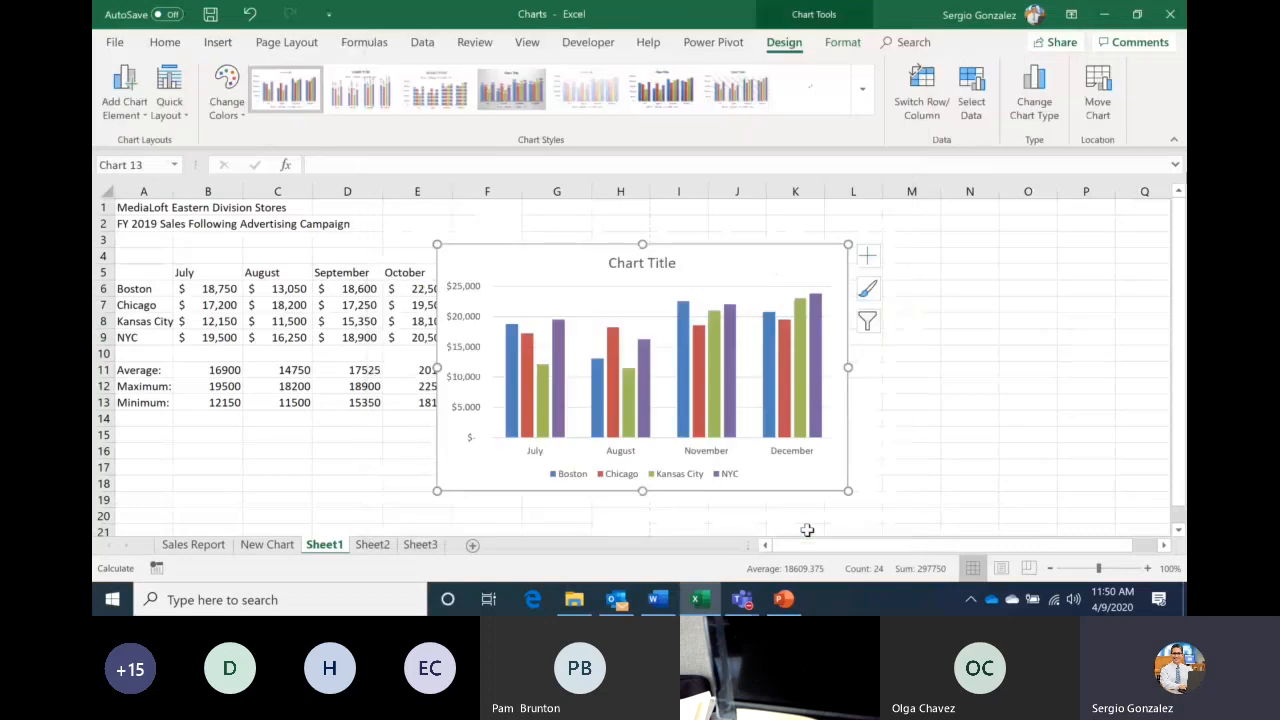
pyautogui.moveTo(757, 249); pyautogui.dragTo(1000, 230)
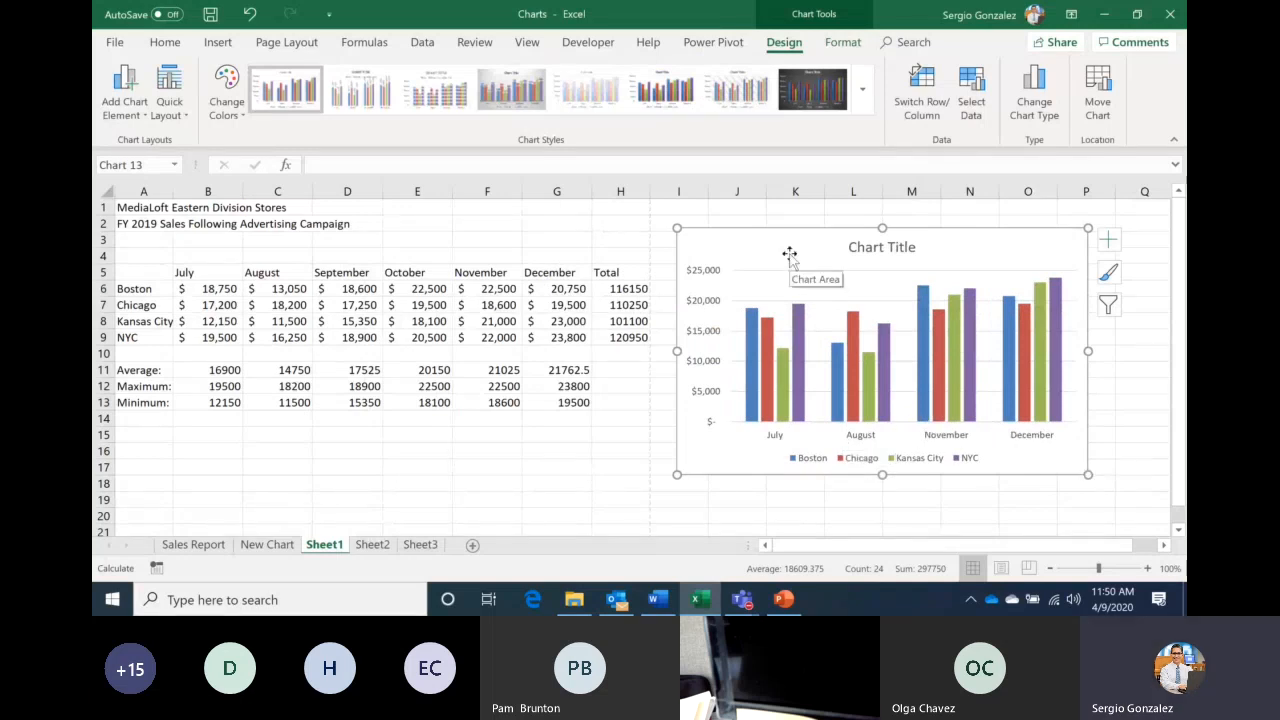
# Delete the July, August, November and December column chart and clear the range selection
pyautogui.press('Delete')
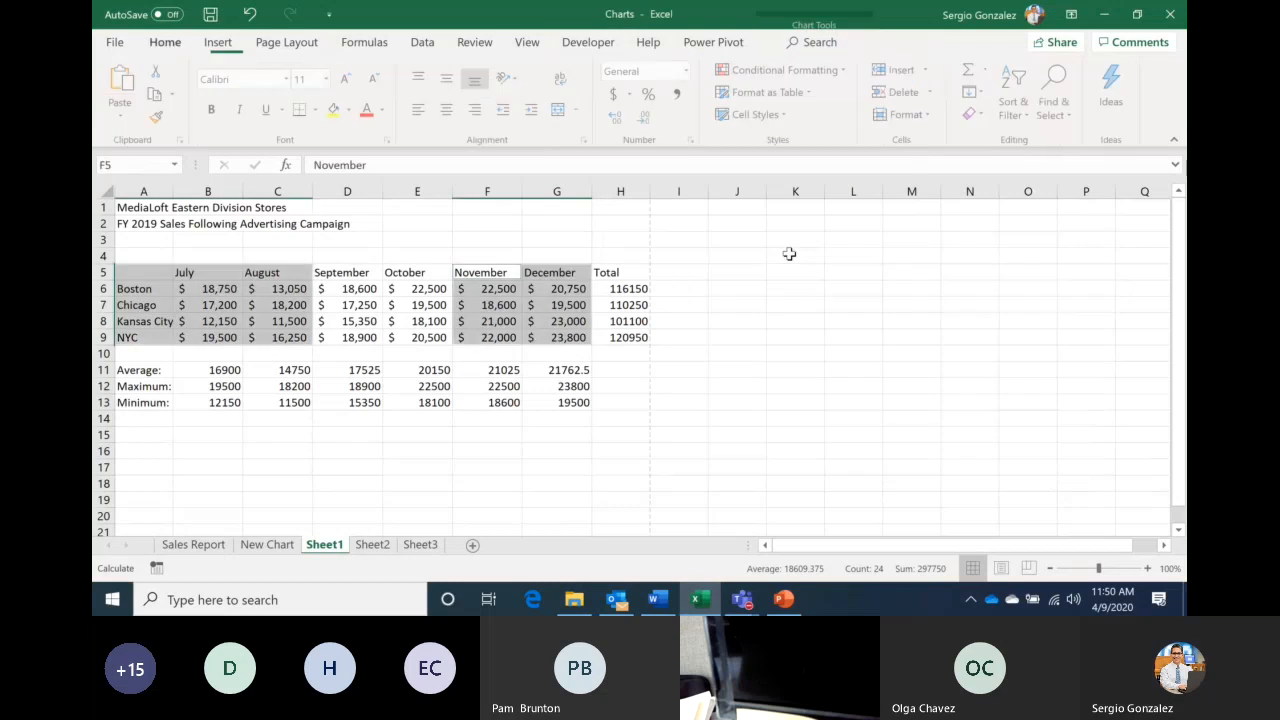
pyautogui.click(643, 341)
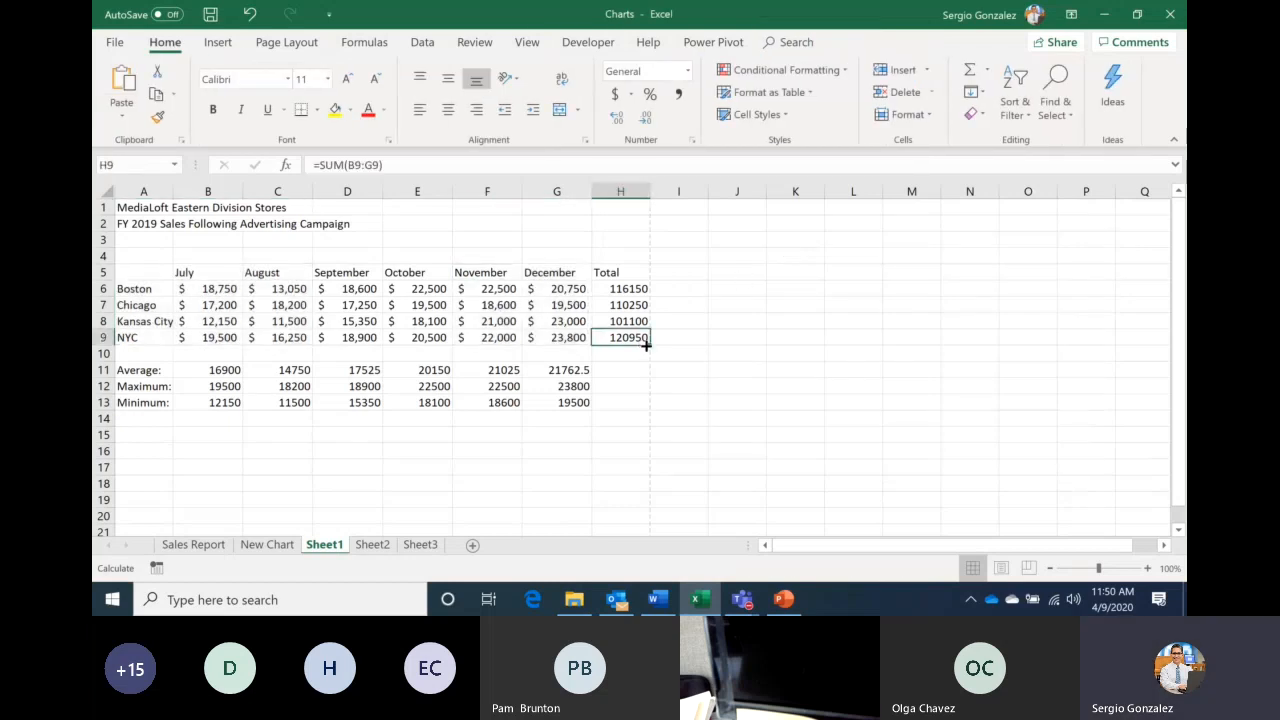
# Select the nonadjacent July–August range A5:C9 with the store names and the November–December range F5:G9 together
pyautogui.click(143, 267)
pyautogui.moveTo(143, 267); pyautogui.dragTo(277, 334)
pyautogui.click(145, 268)
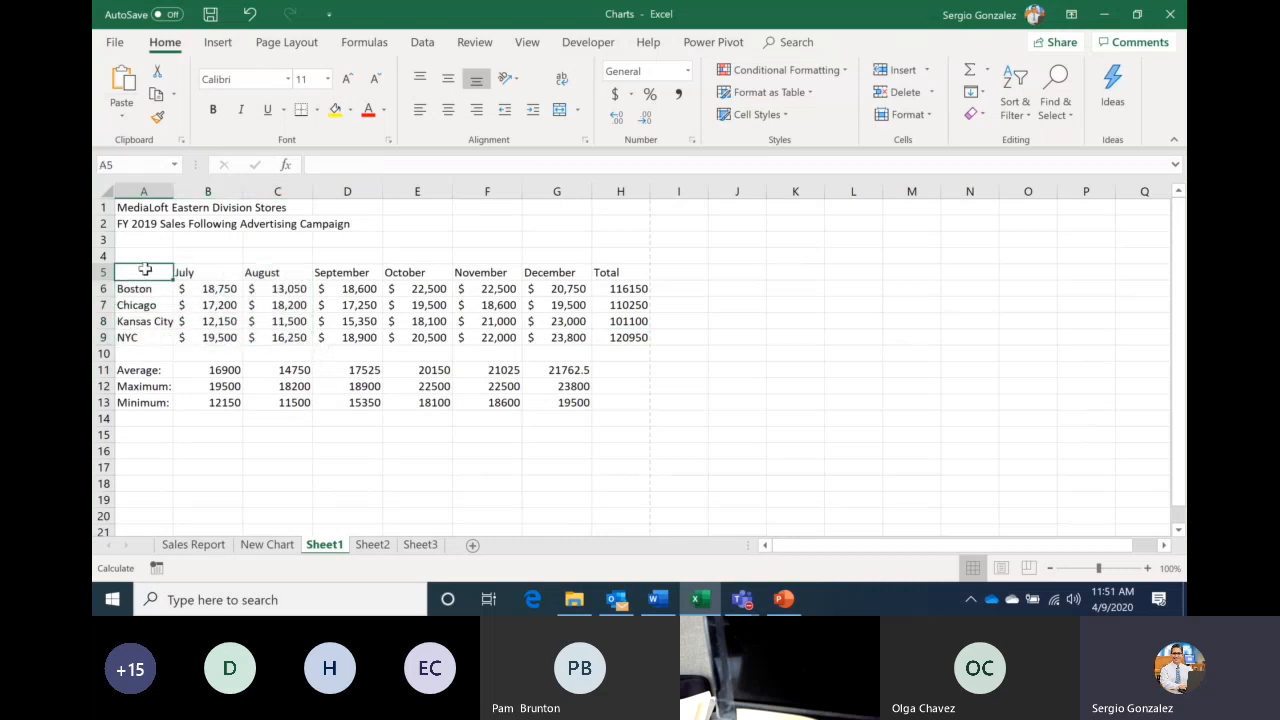
pyautogui.hotkey('shift', 'Right')
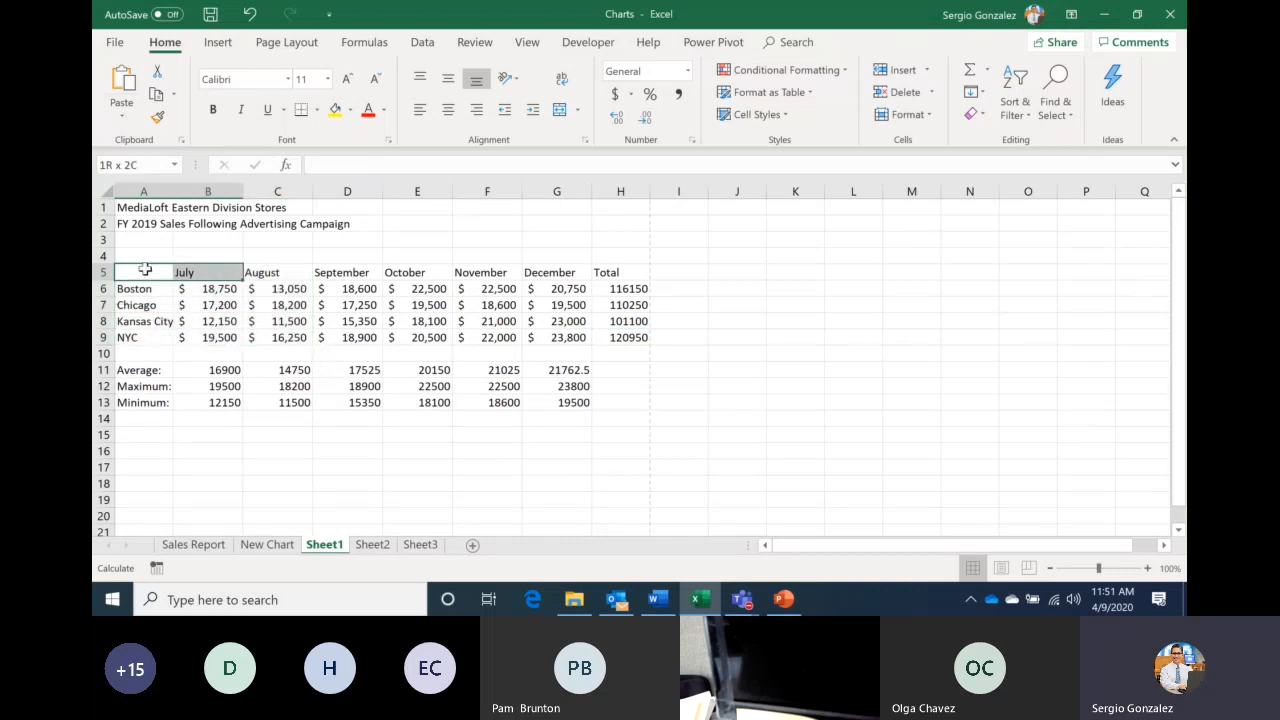
pyautogui.hotkey('shift', 'Right')
pyautogui.hotkey('shift', 'Down')
pyautogui.hotkey('shift', 'Down')
pyautogui.hotkey('shift', 'Down')
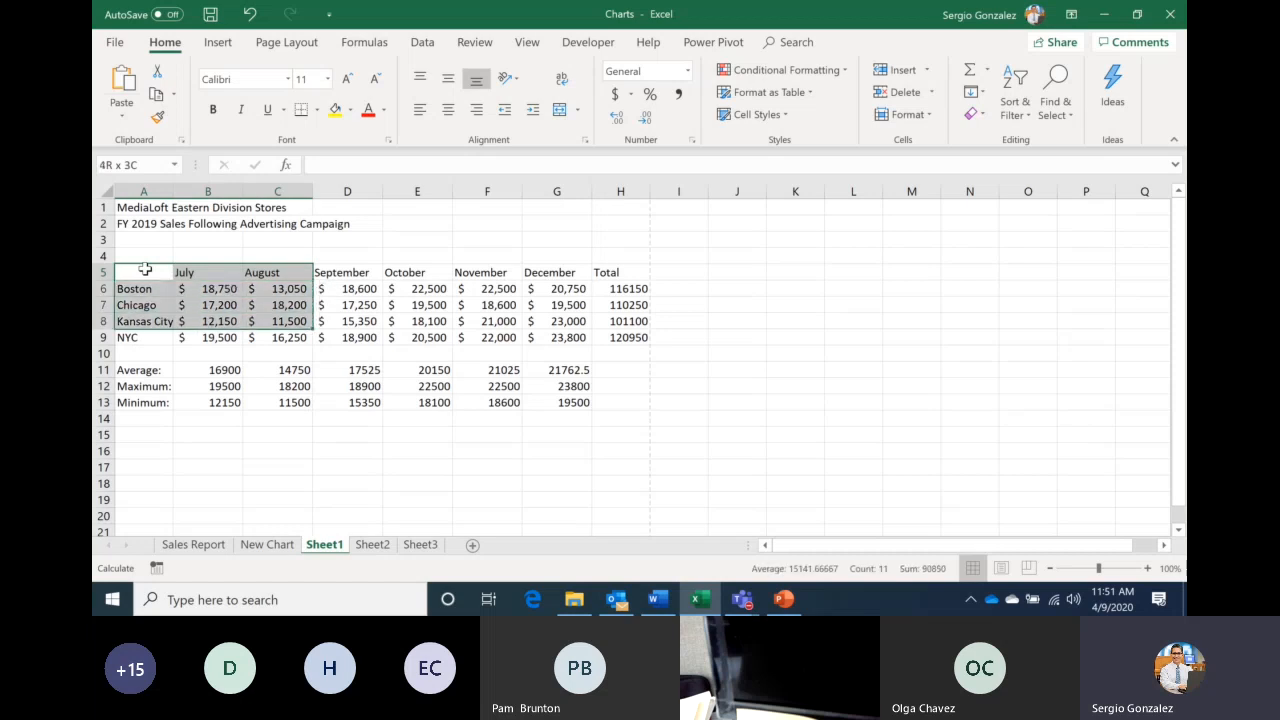
pyautogui.hotkey('shift', 'Down')
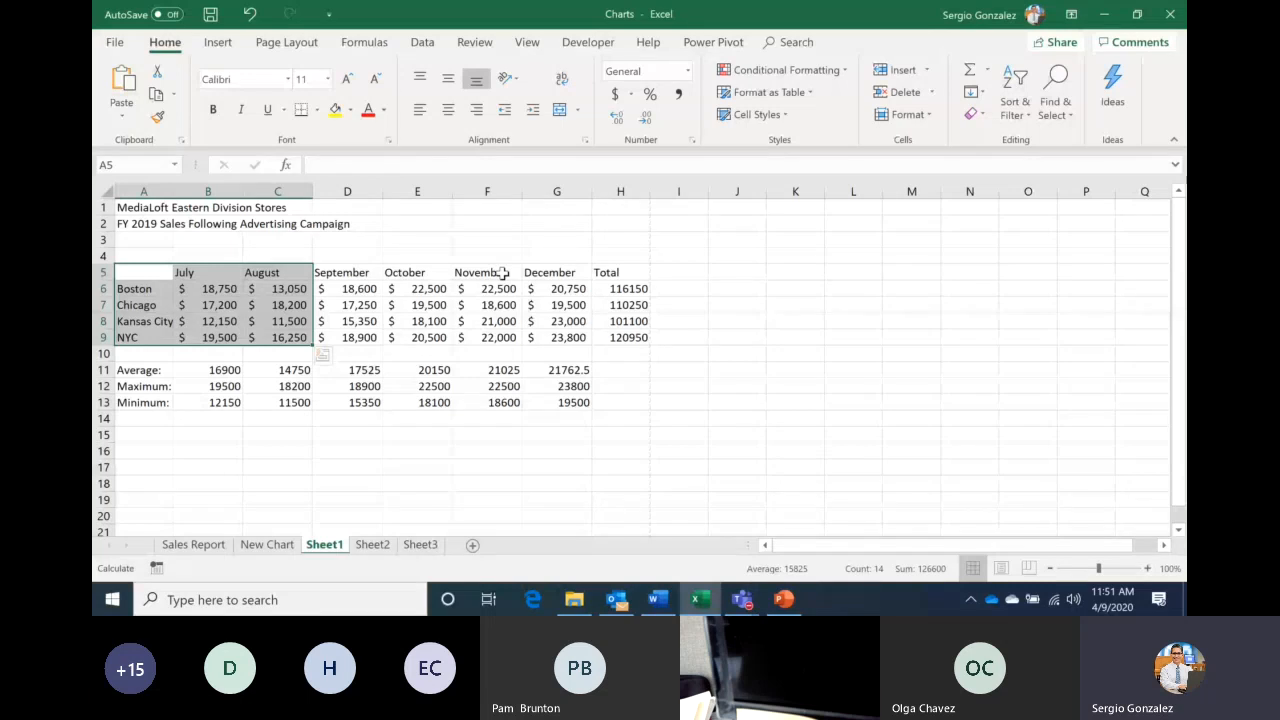
pyautogui.moveTo(503, 272); pyautogui.dragTo(540, 335)
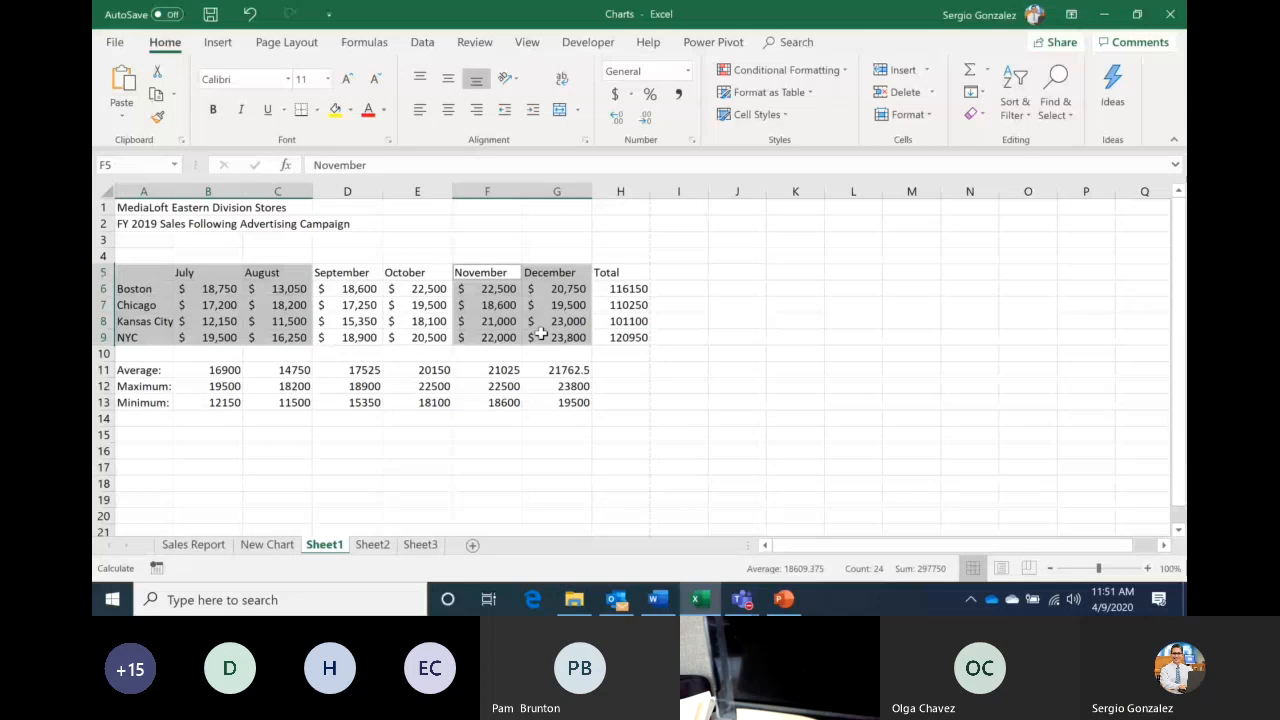
# Insert the recommended Clustered Column chart for the selected months, then delete it and clear the range selection
pyautogui.click(212, 46)
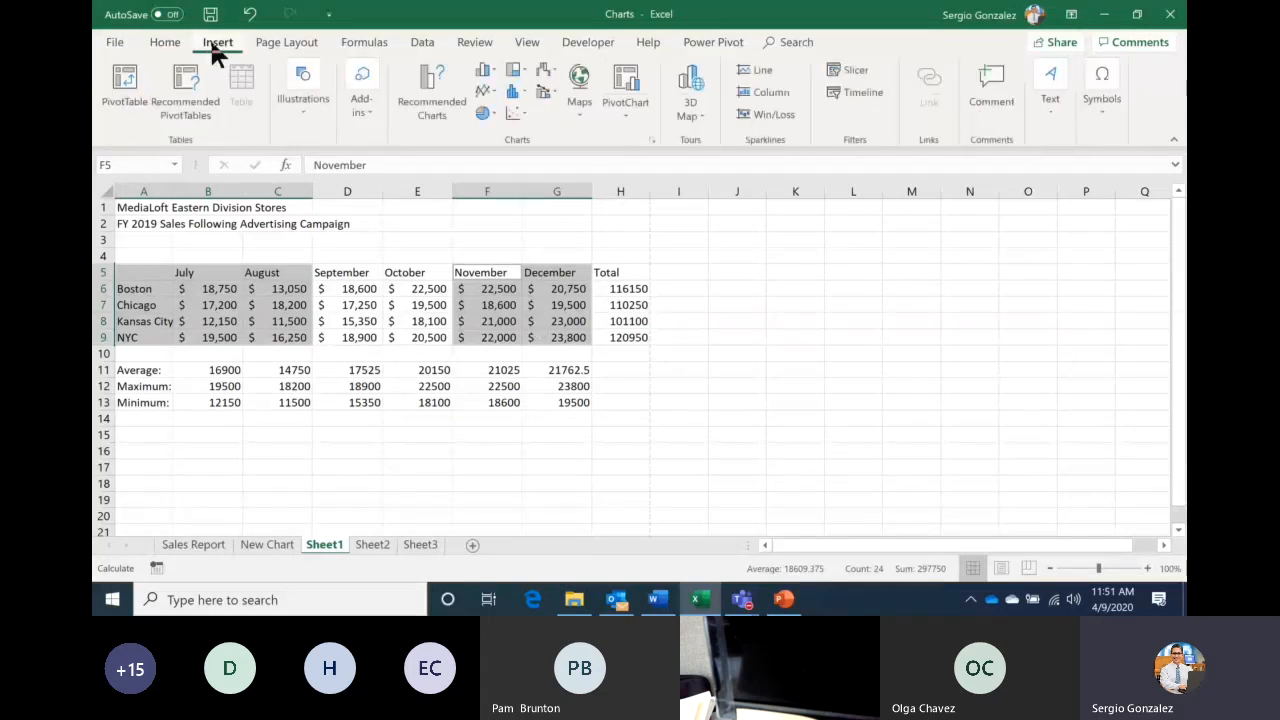
pyautogui.click(422, 104)
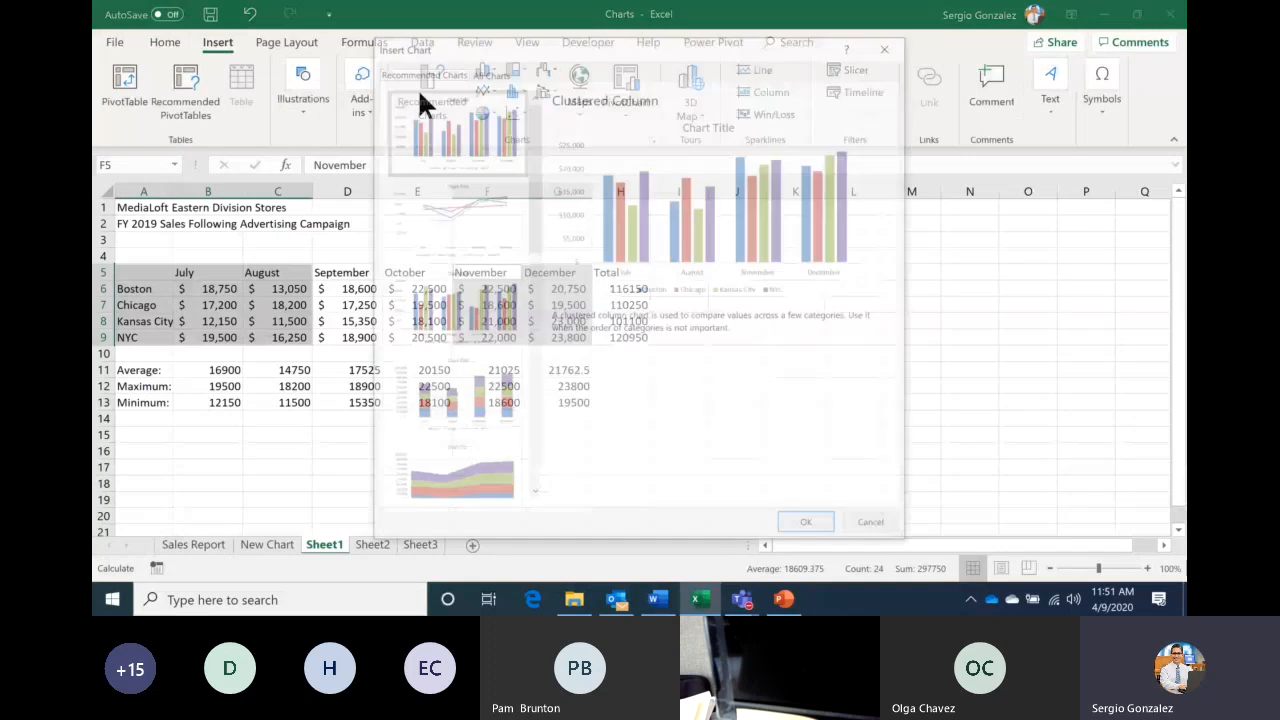
pyautogui.click(812, 528)
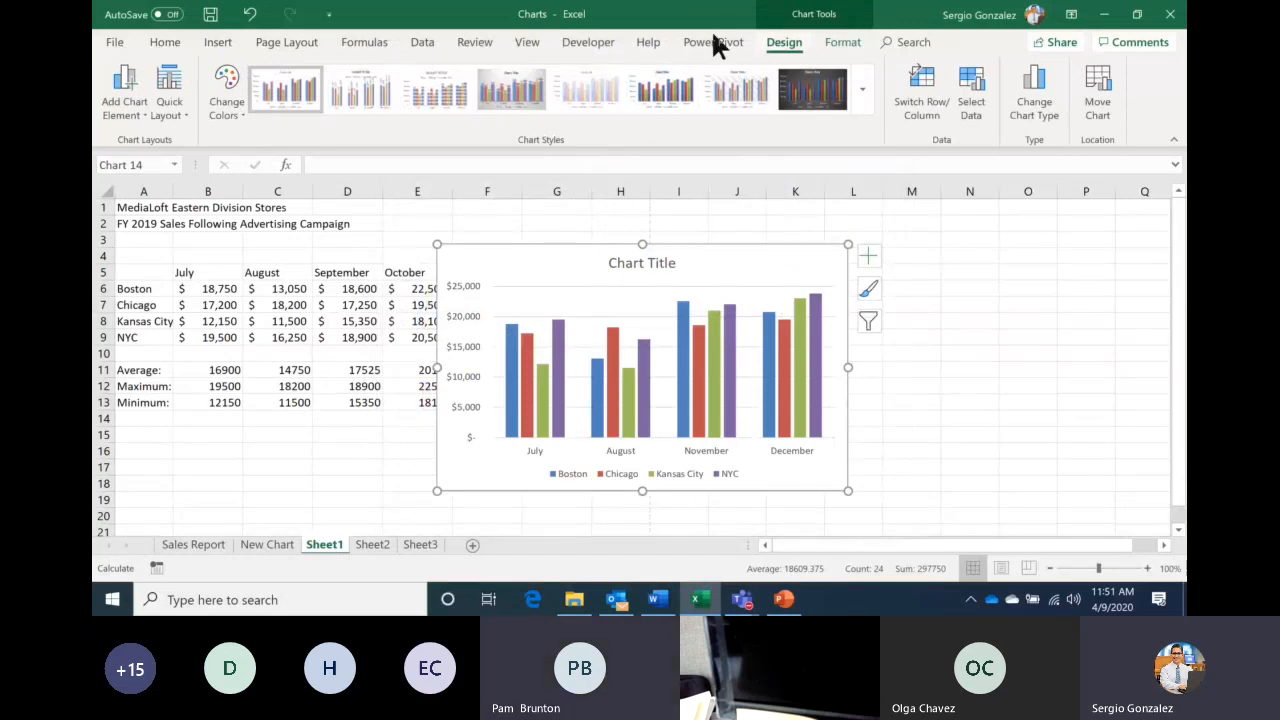
pyautogui.moveTo(807, 318)
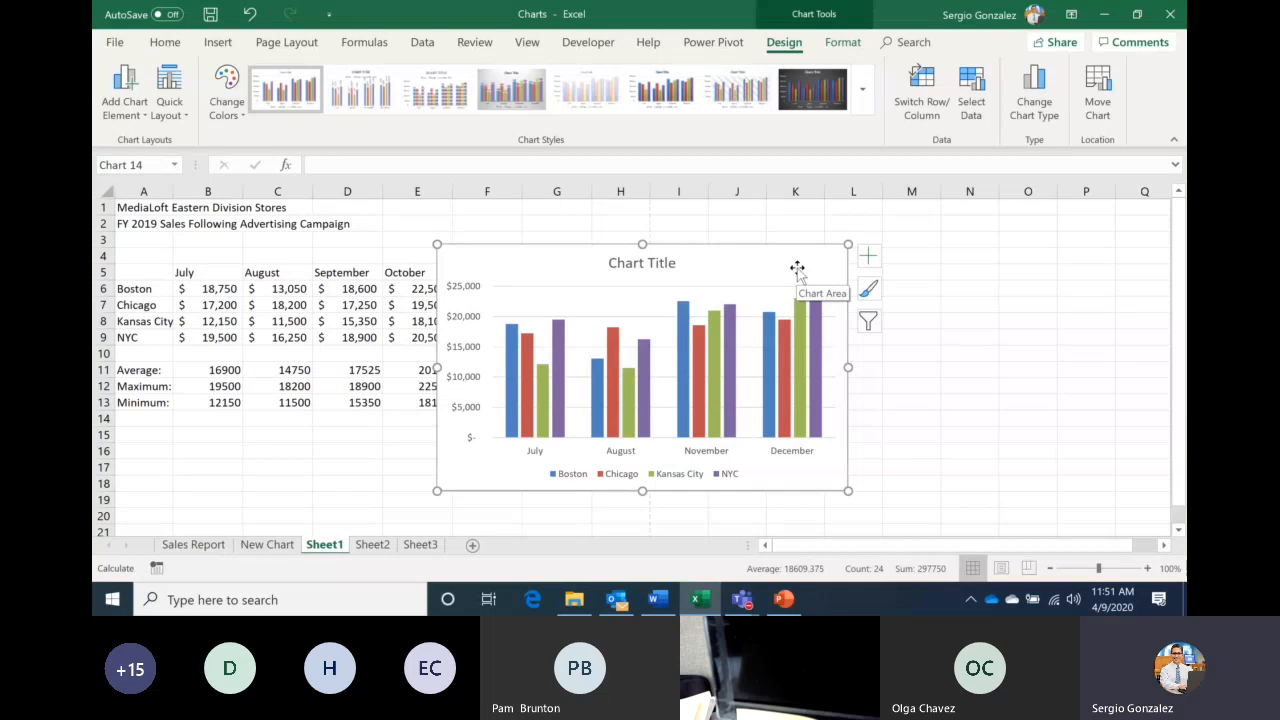
pyautogui.press('Delete')
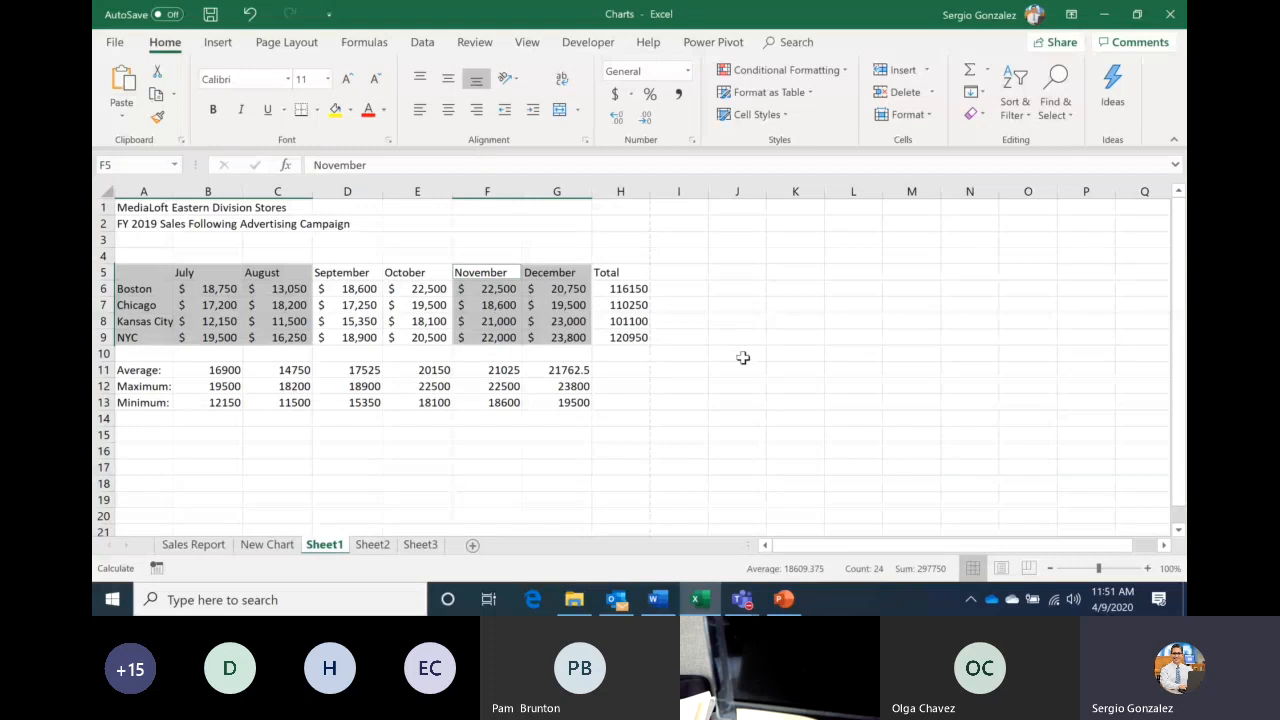
pyautogui.click(743, 358)
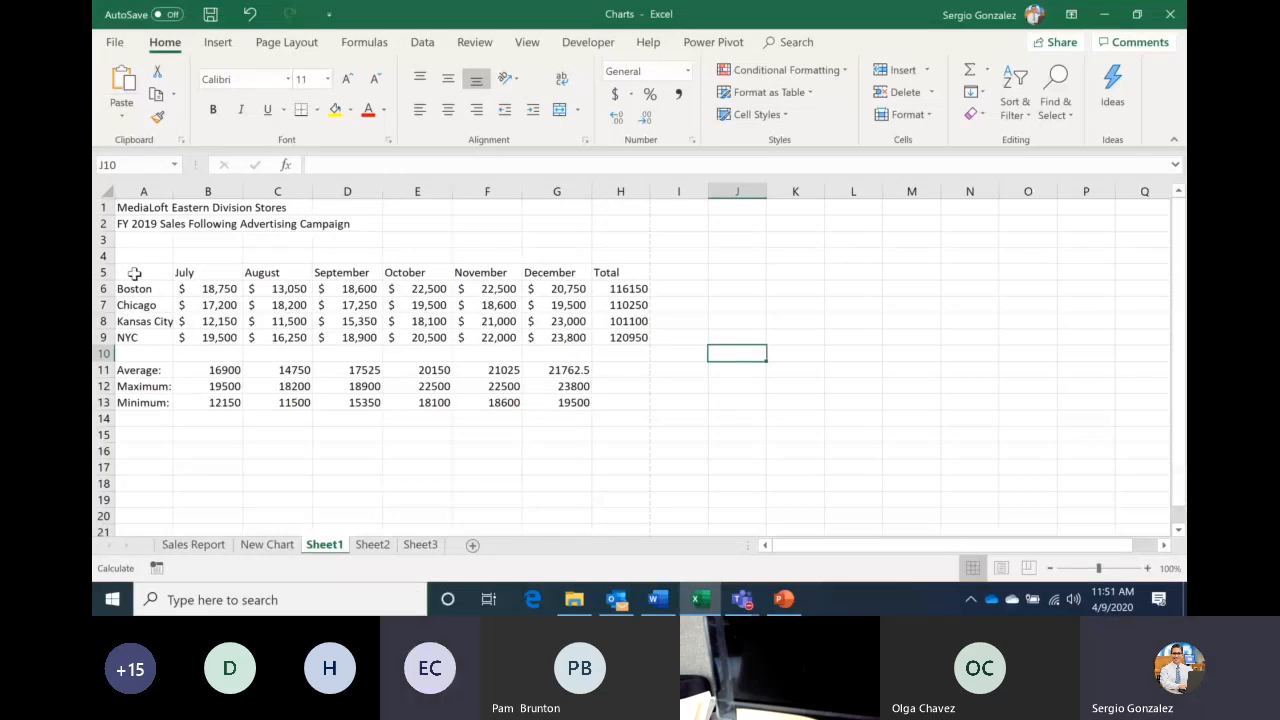
# Select the nonadjacent ranges A5:C9 and F5:G9 once more, and clear the selection
pyautogui.moveTo(134, 273); pyautogui.dragTo(290, 337)
pyautogui.moveTo(468, 272); pyautogui.dragTo(556, 338)
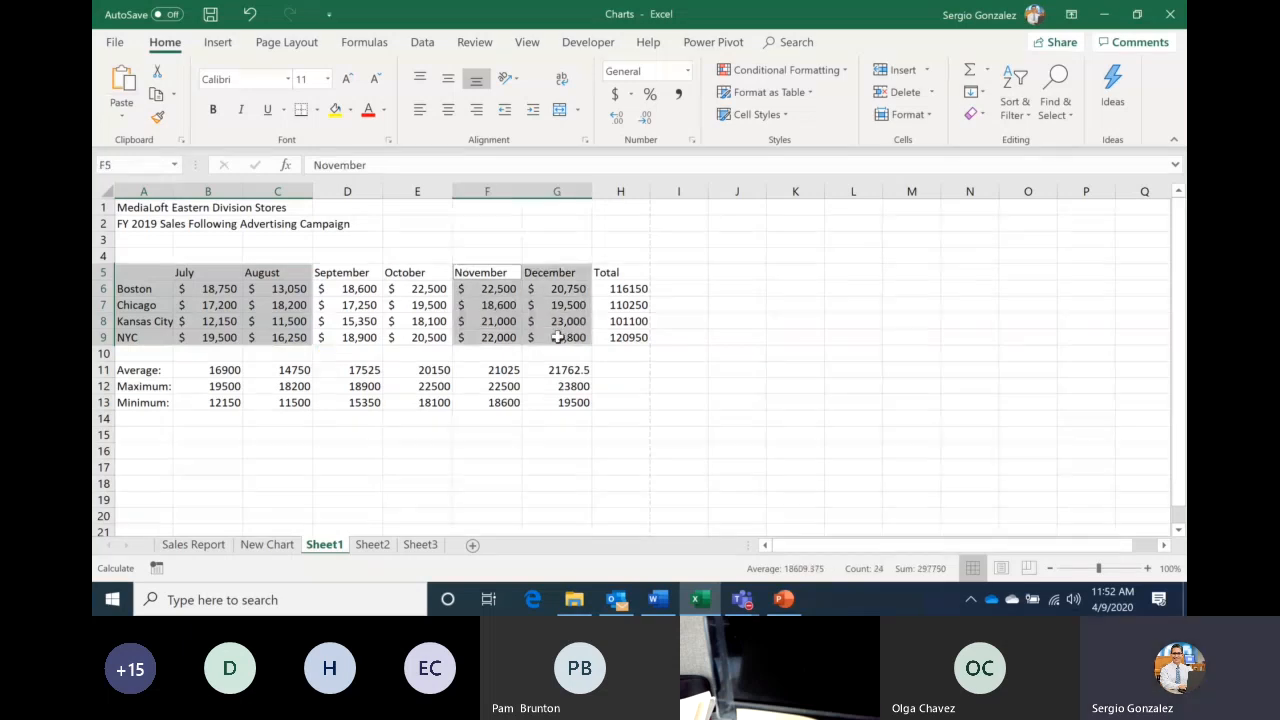
pyautogui.click(636, 386)
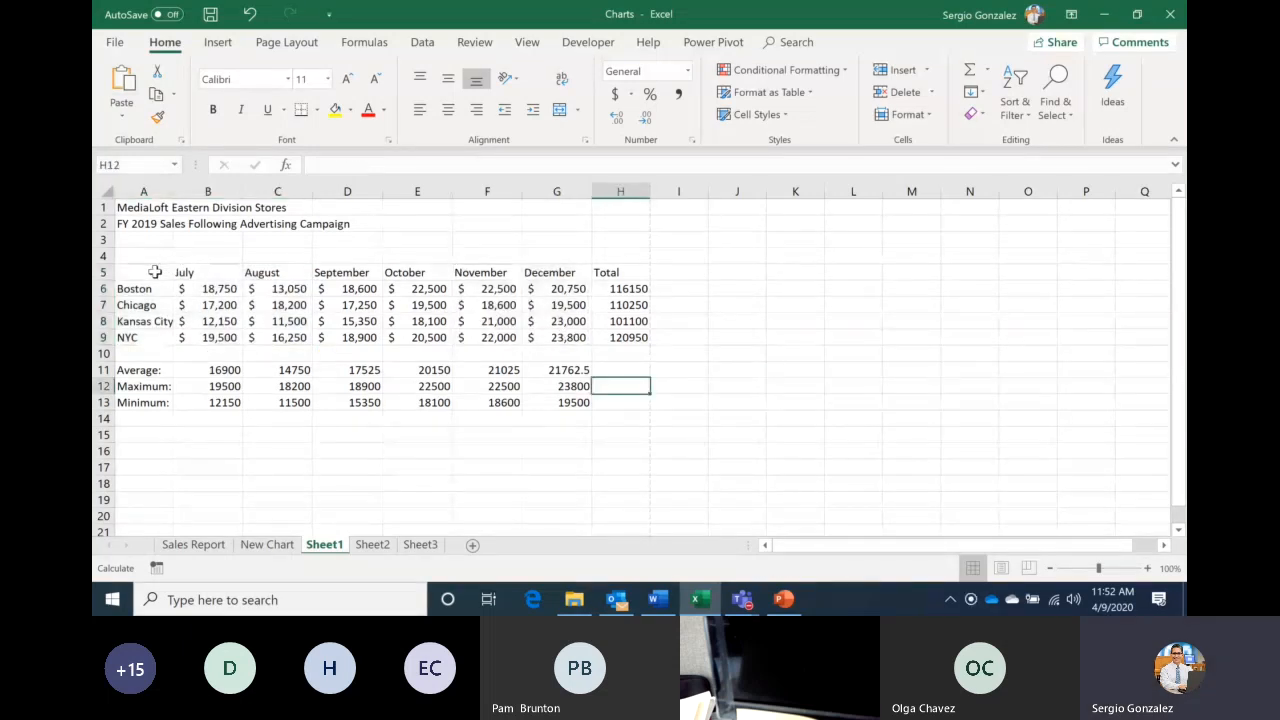
# Insert the recommended Clustered Column chart for the full July to December range A5:G9, and place it beside the data
pyautogui.moveTo(152, 272); pyautogui.dragTo(552, 345)
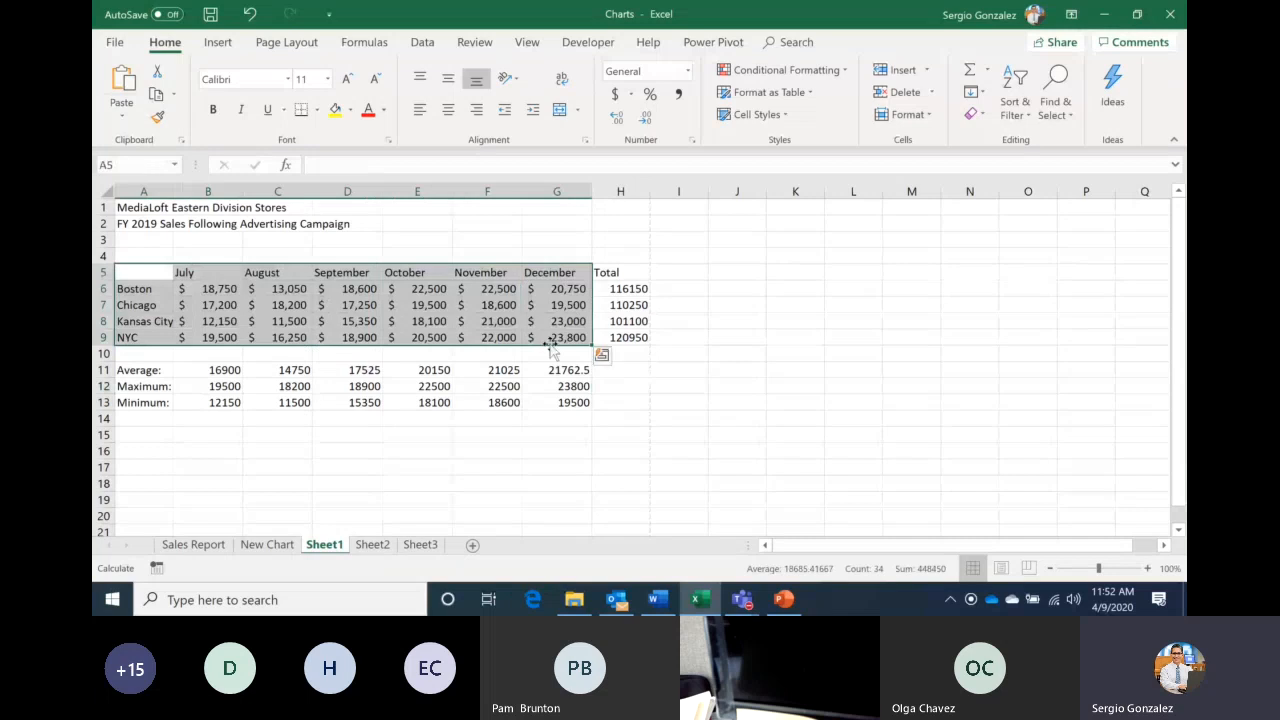
pyautogui.click(219, 44)
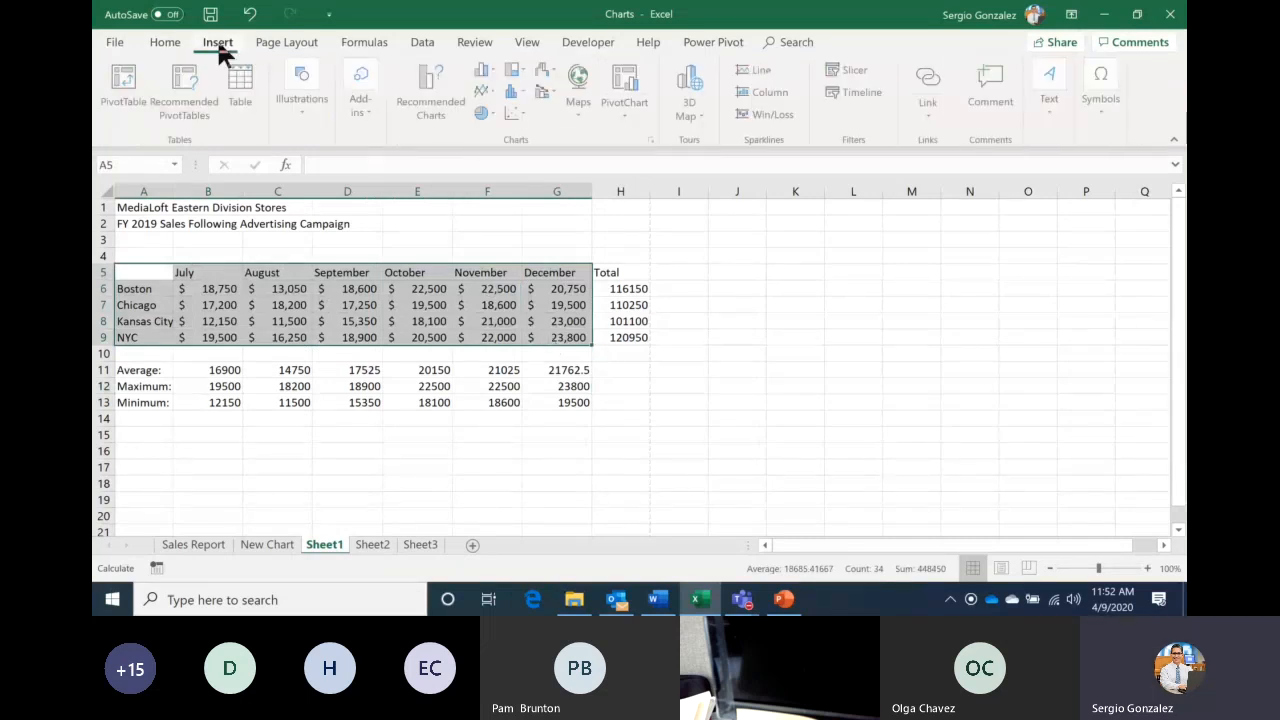
pyautogui.click(418, 93)
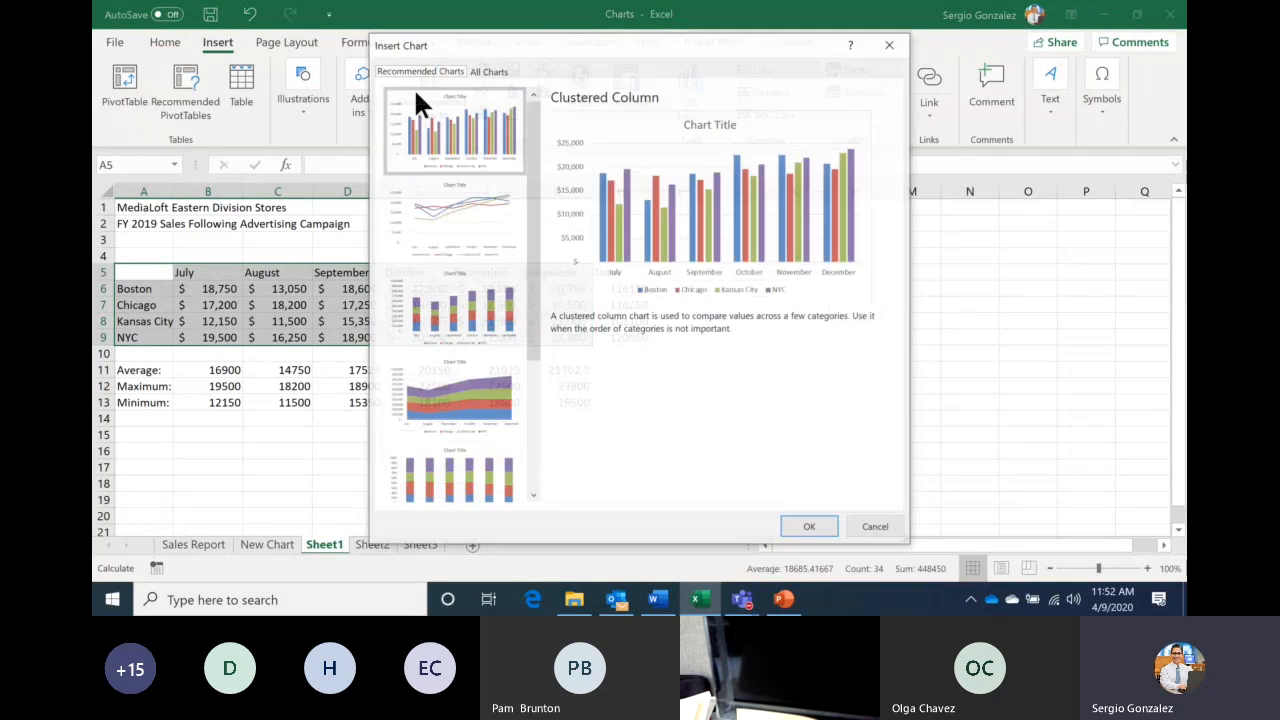
pyautogui.click(810, 530)
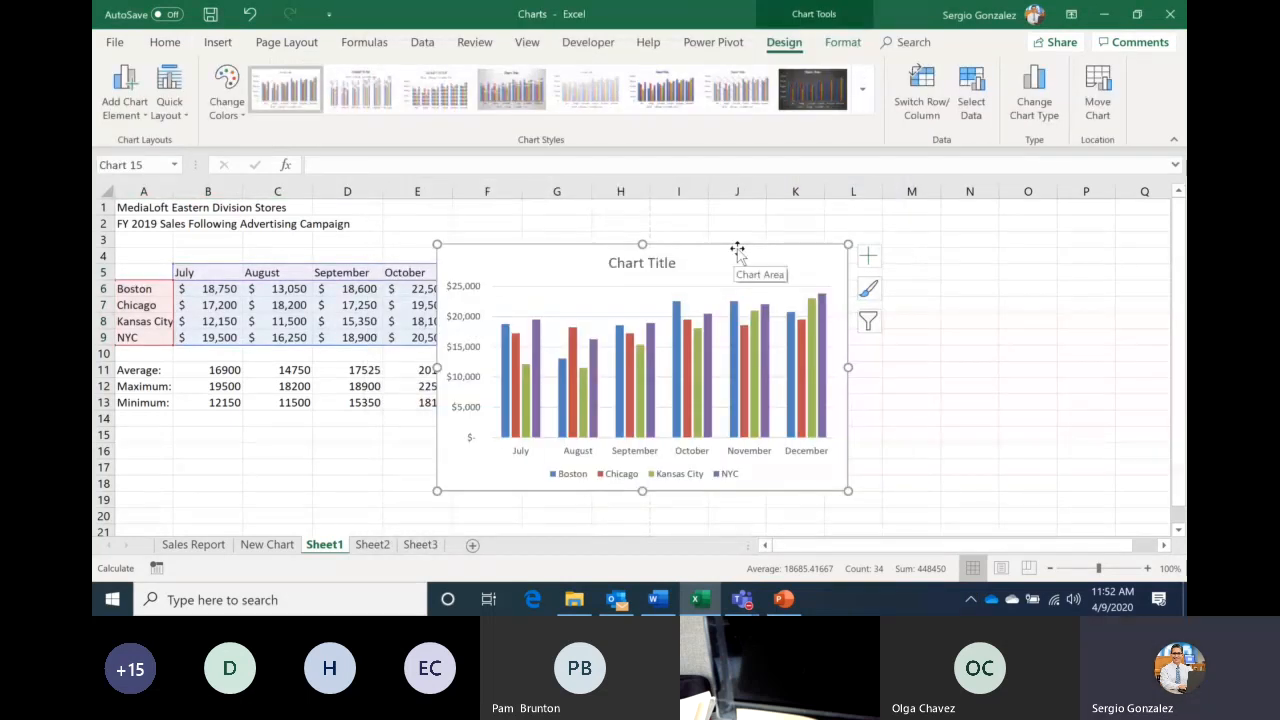
pyautogui.moveTo(739, 249)
pyautogui.mouseDown()
pyautogui.moveTo(983, 205)
pyautogui.moveTo(953, 207)
pyautogui.mouseUp()
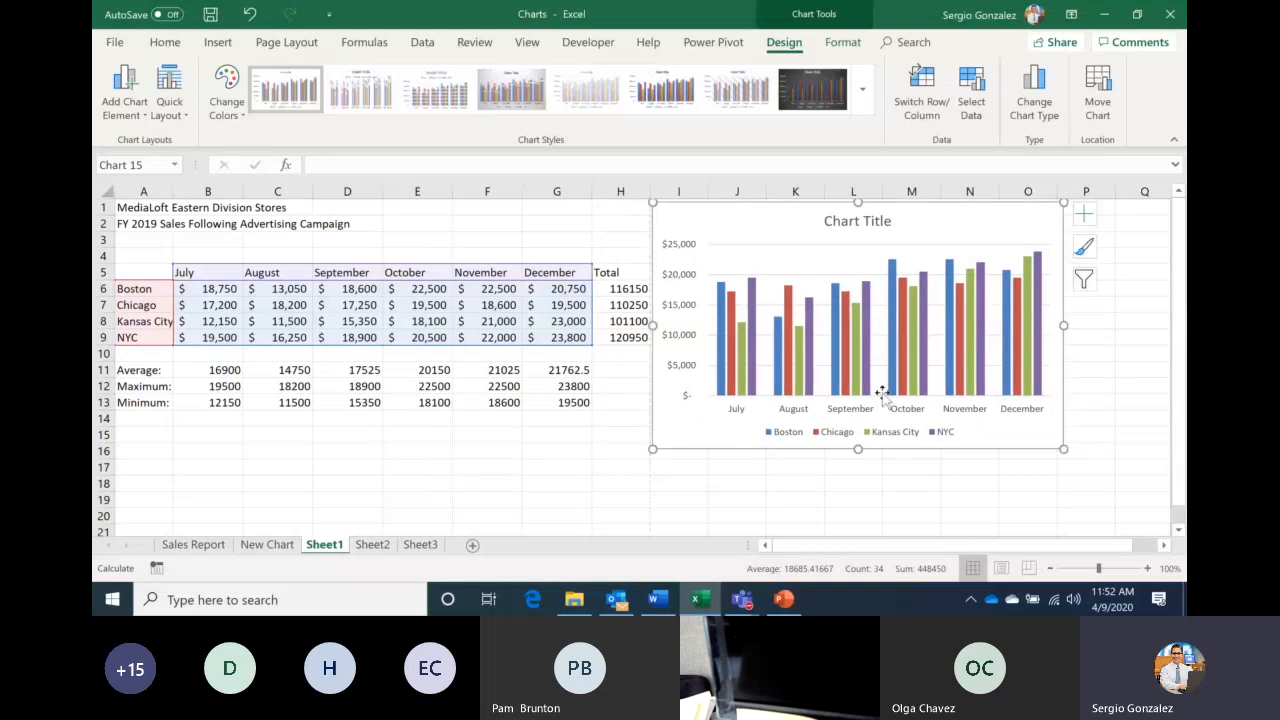
# Insert a second recommended Clustered Column chart for A5:G9, and switch its rows and columns to group the sales by store
pyautogui.click(606, 419)
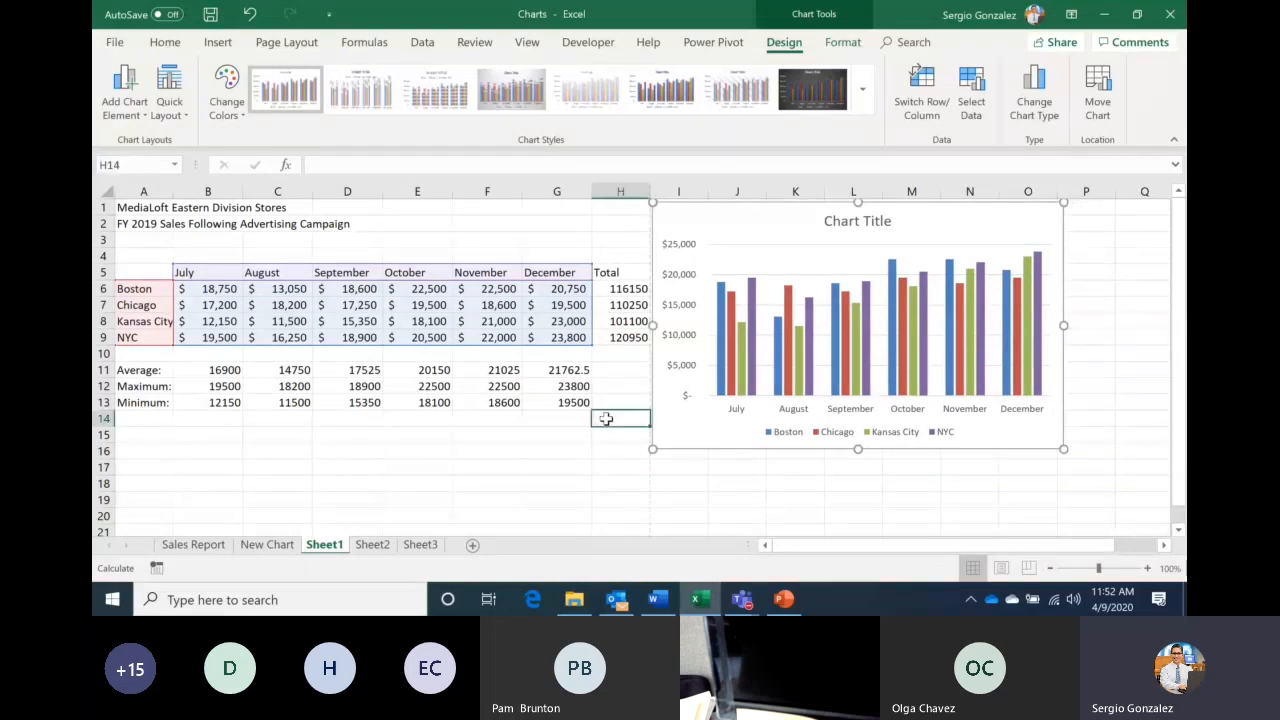
pyautogui.click(149, 275)
pyautogui.moveTo(158, 286); pyautogui.dragTo(548, 339)
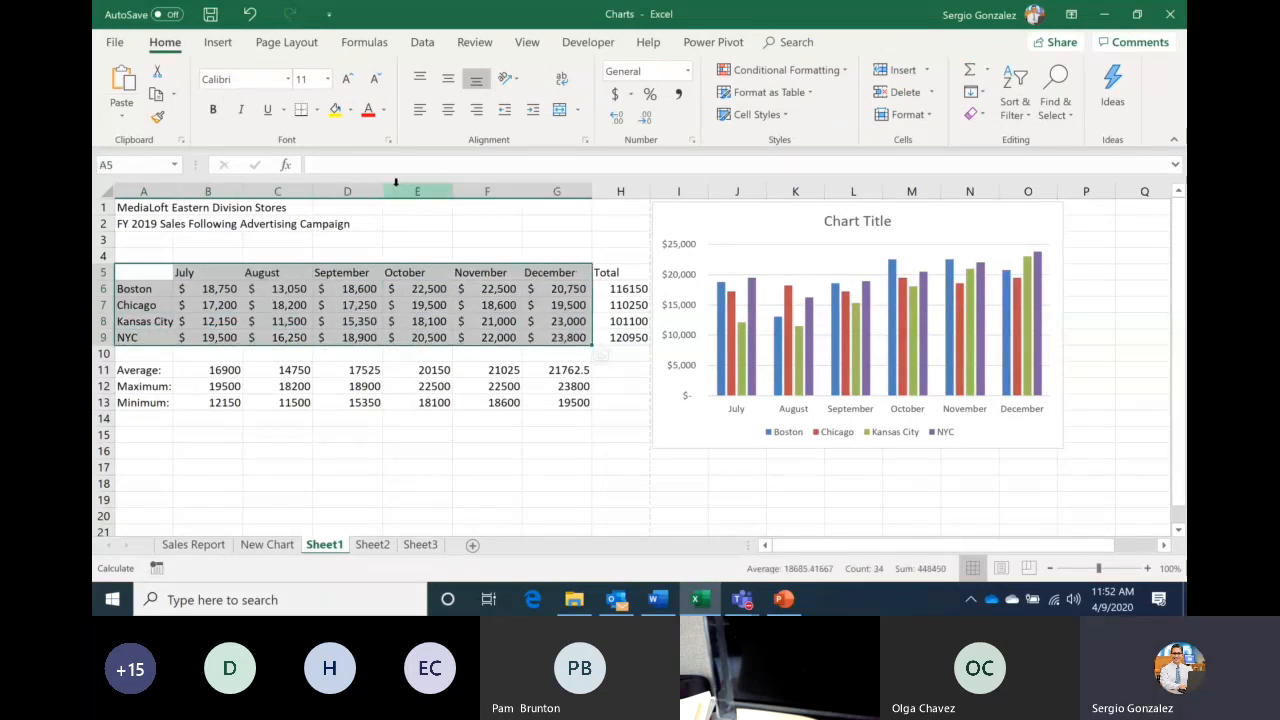
pyautogui.click(217, 42)
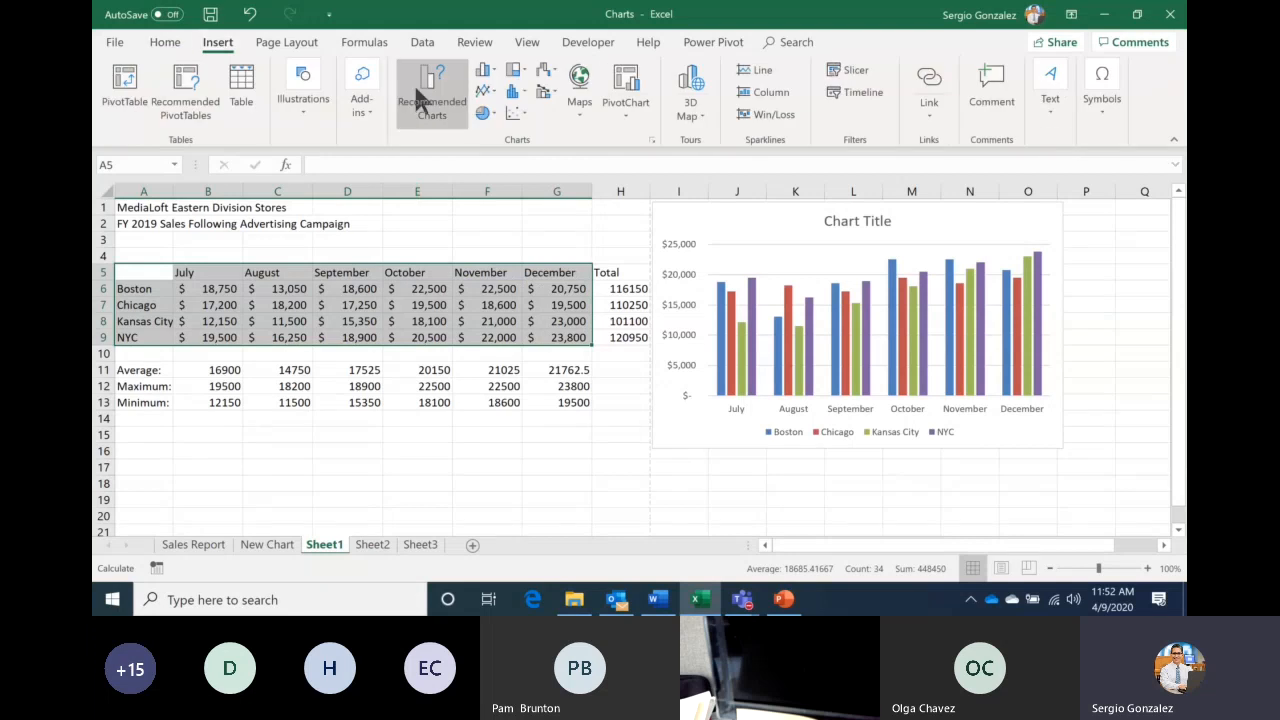
pyautogui.click(420, 98)
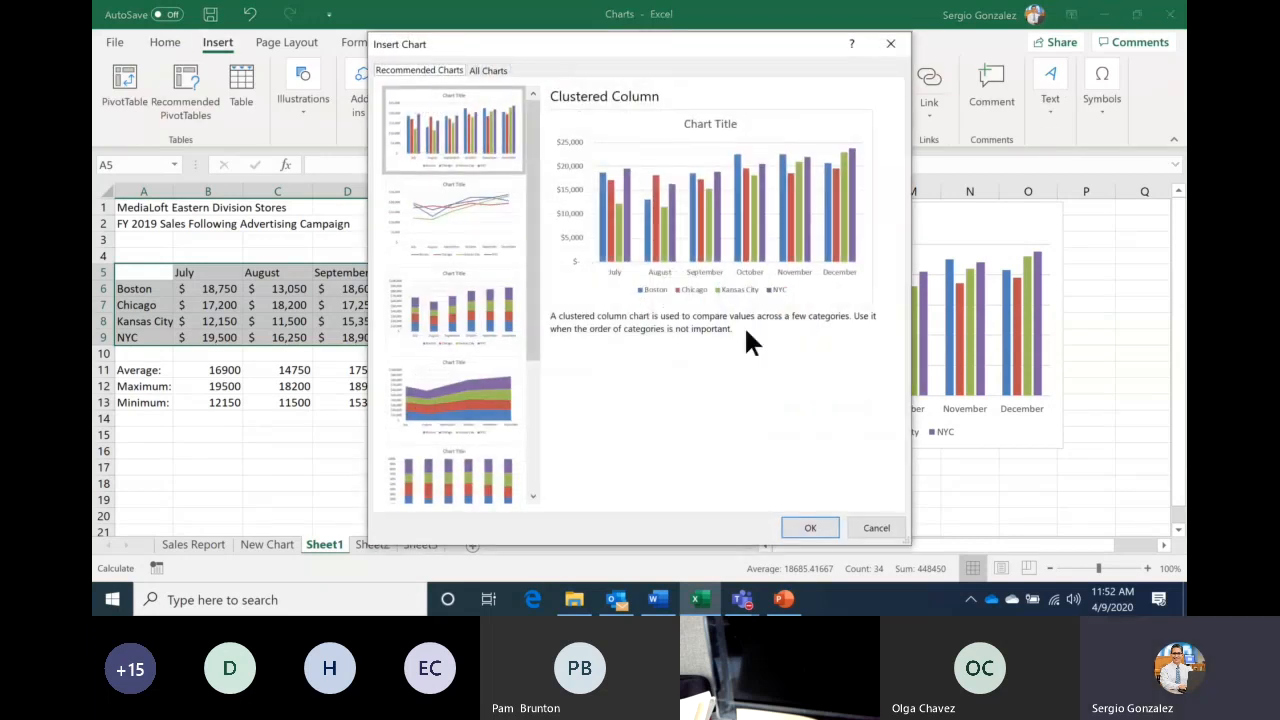
pyautogui.click(810, 527)
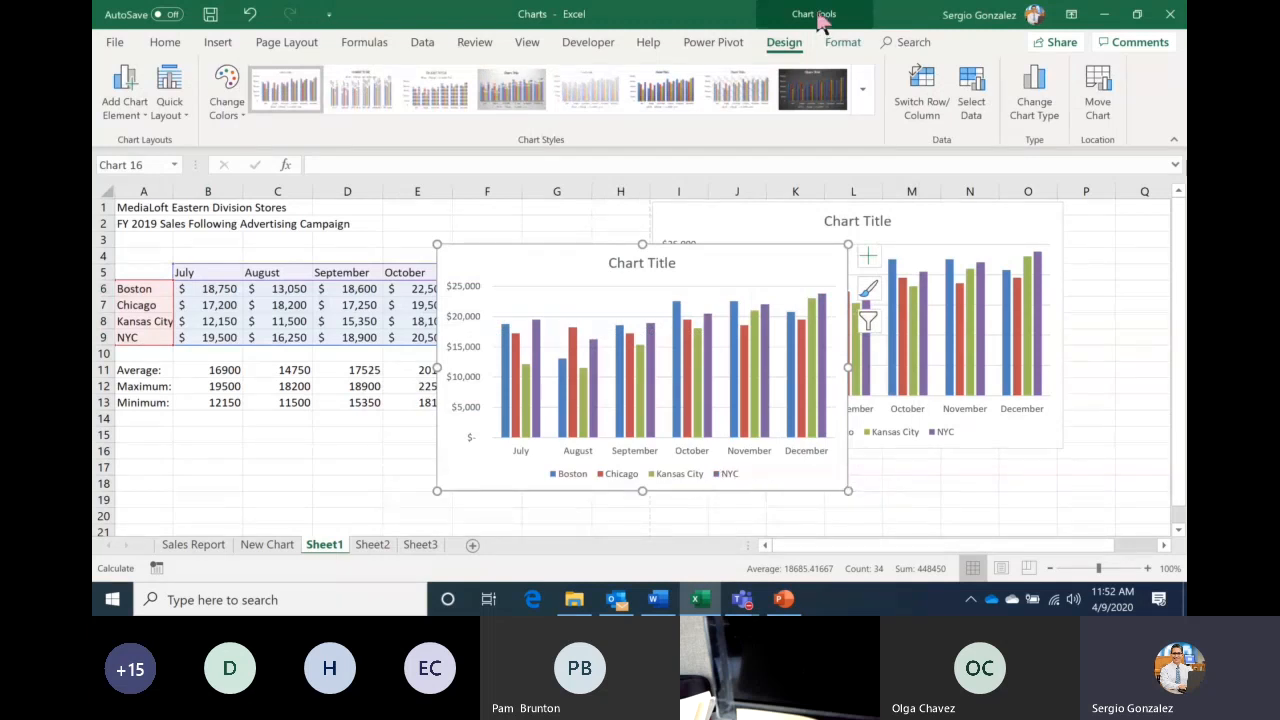
pyautogui.click(922, 108)
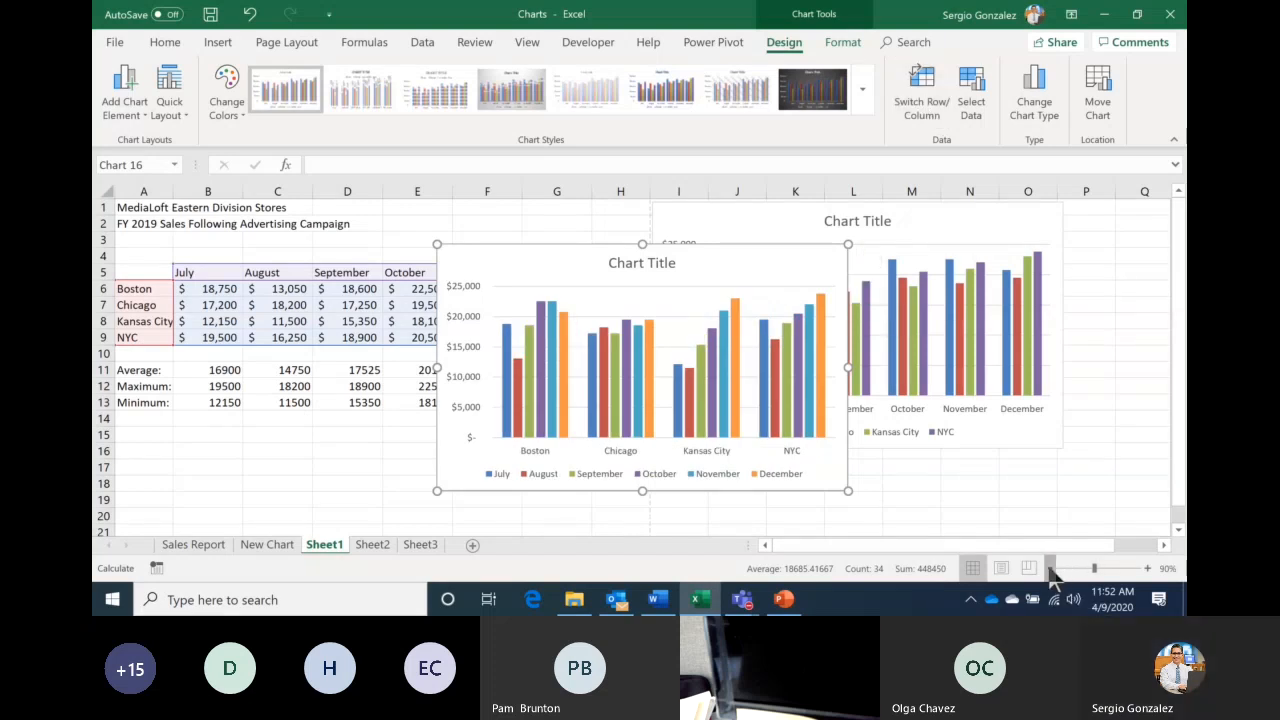
# Place the chart grouped by store directly below the chart grouped by month, and deselect it
pyautogui.click(1051, 568)
pyautogui.click(1051, 568)
pyautogui.click(1051, 568)
pyautogui.click(1051, 568)
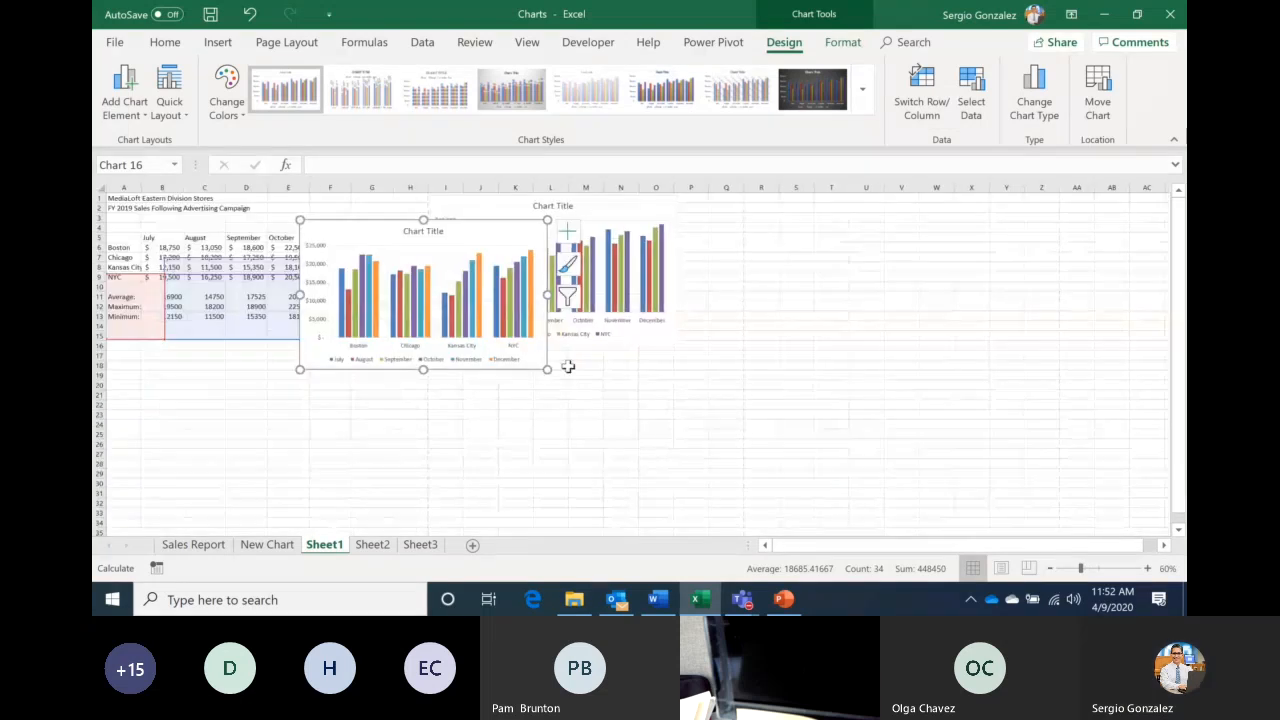
pyautogui.moveTo(549, 351); pyautogui.dragTo(676, 480)
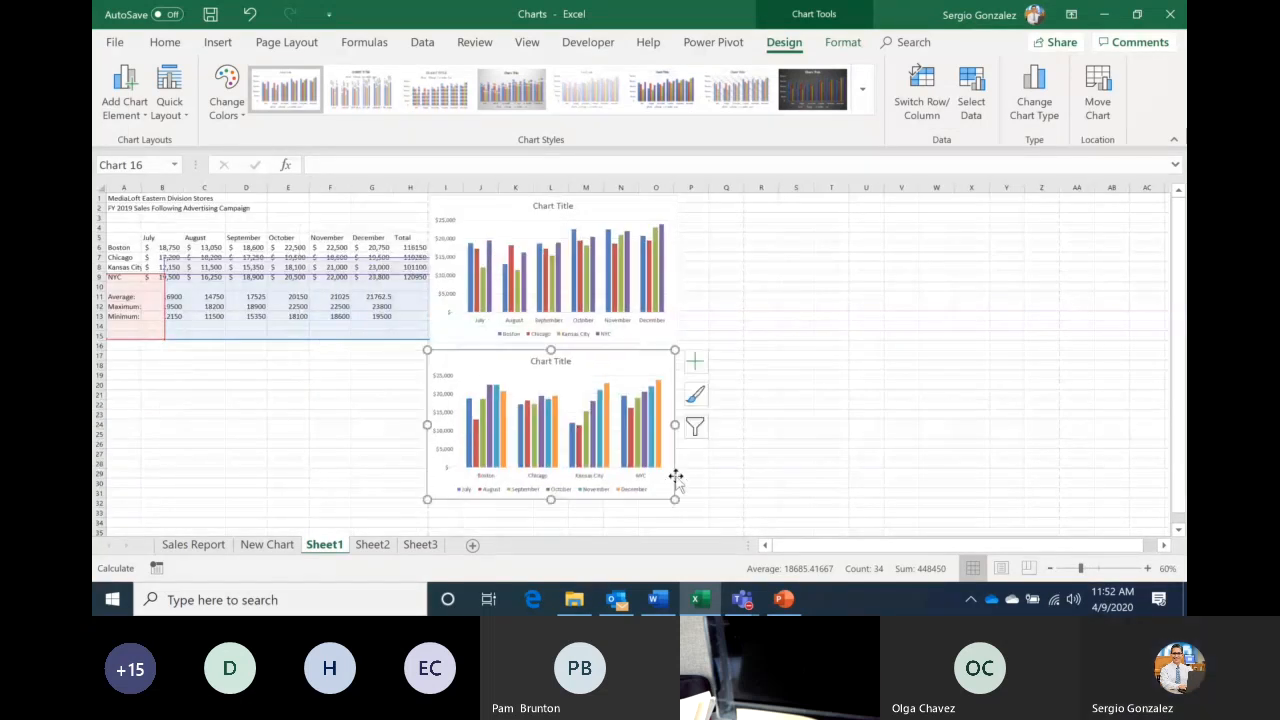
pyautogui.click(1147, 568)
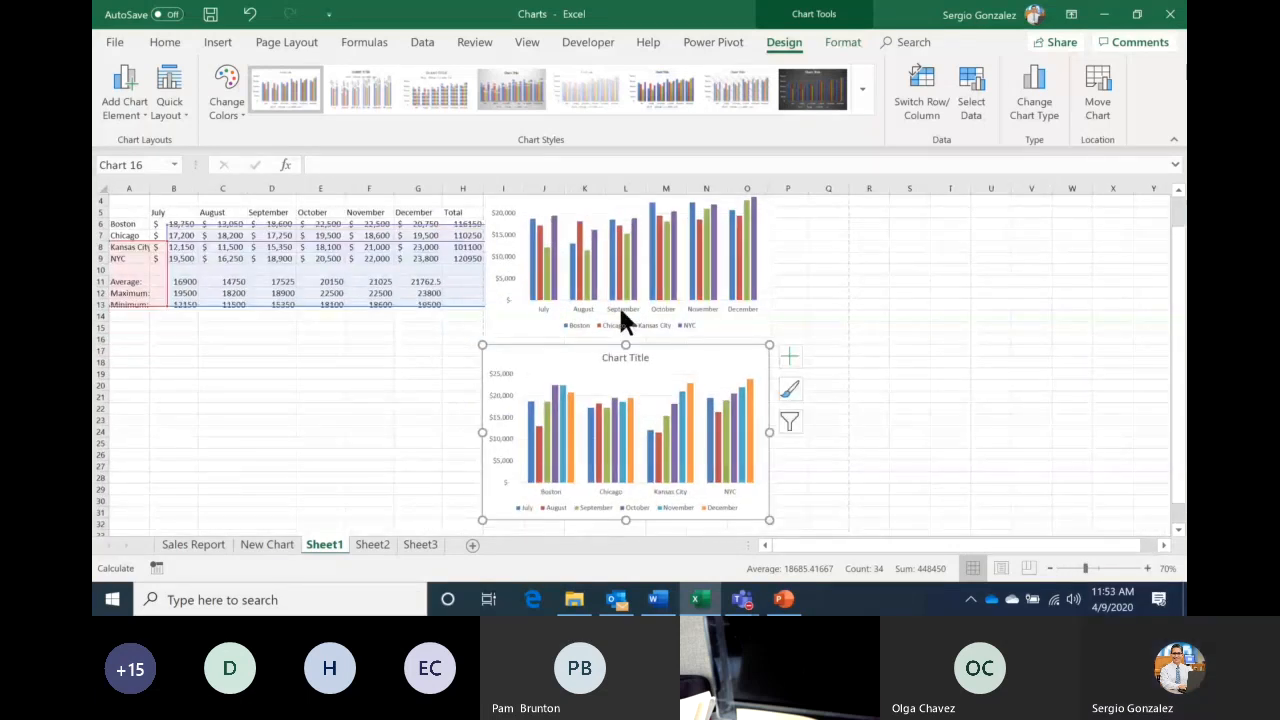
pyautogui.click(812, 327)
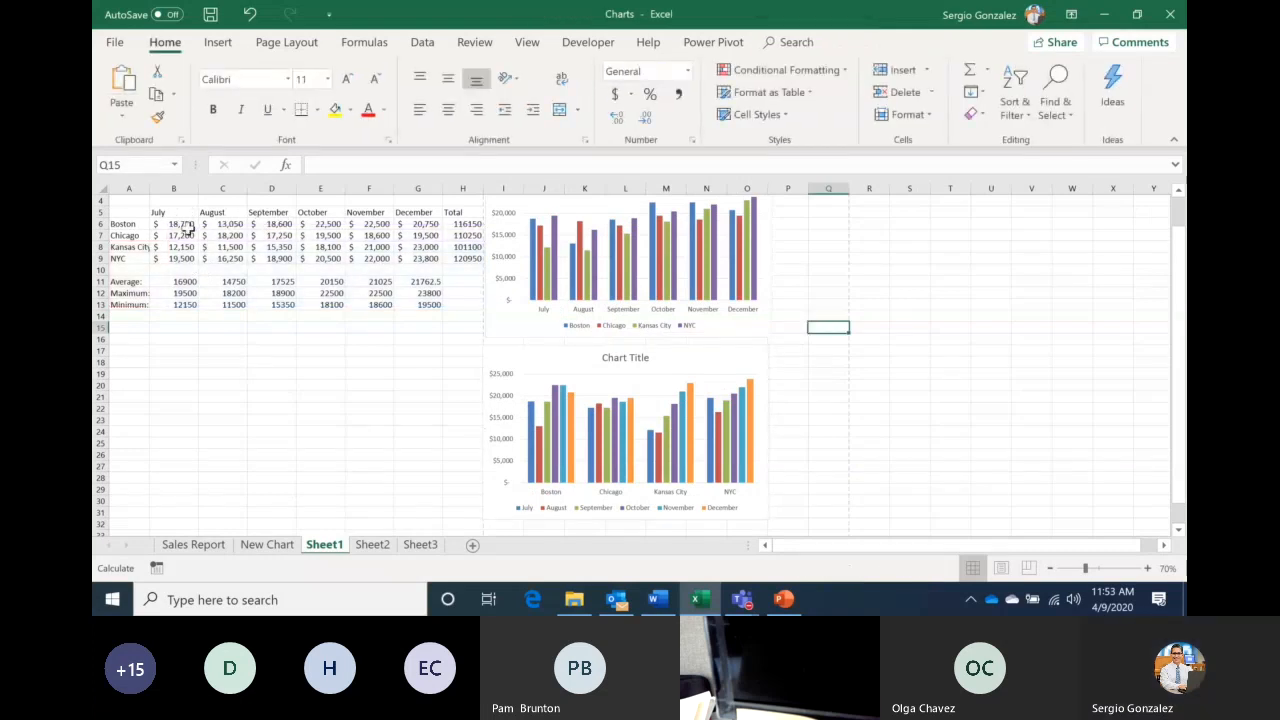
# Clear the July sales values in B6:B9 to test the charts' link to the data, and undo the deletion
pyautogui.moveTo(184, 226); pyautogui.dragTo(184, 256)
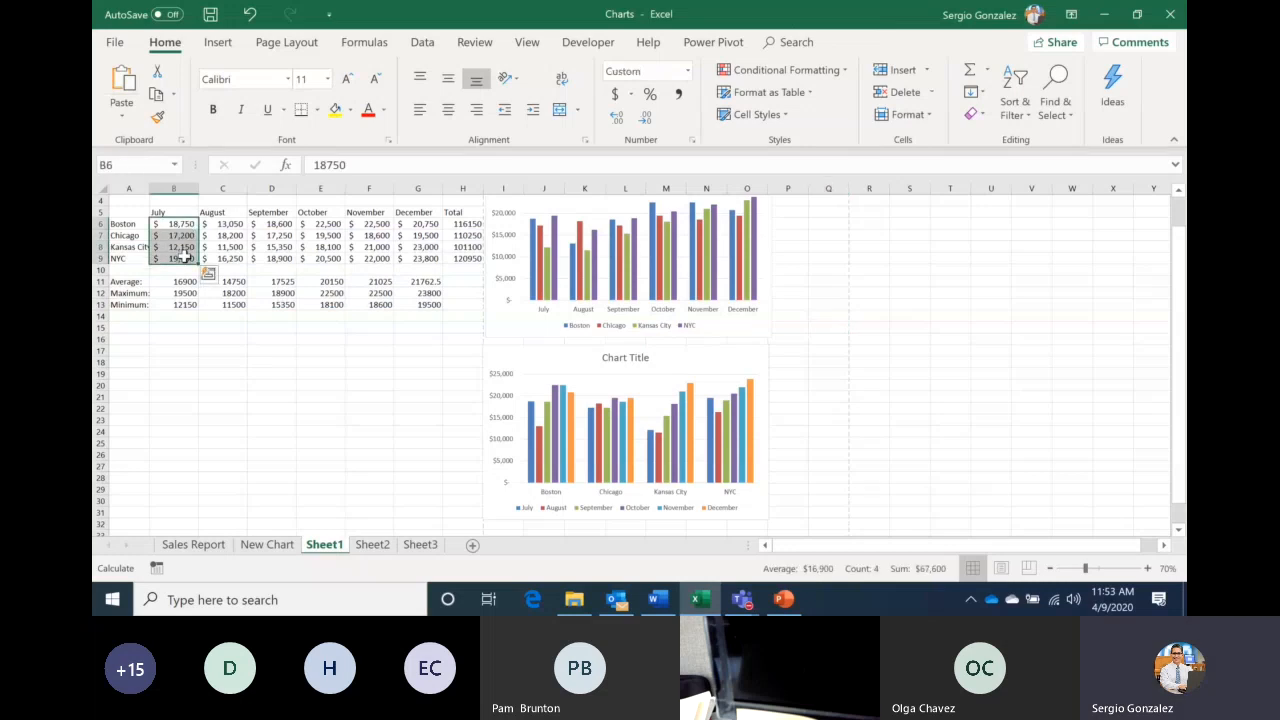
pyautogui.press('Delete')
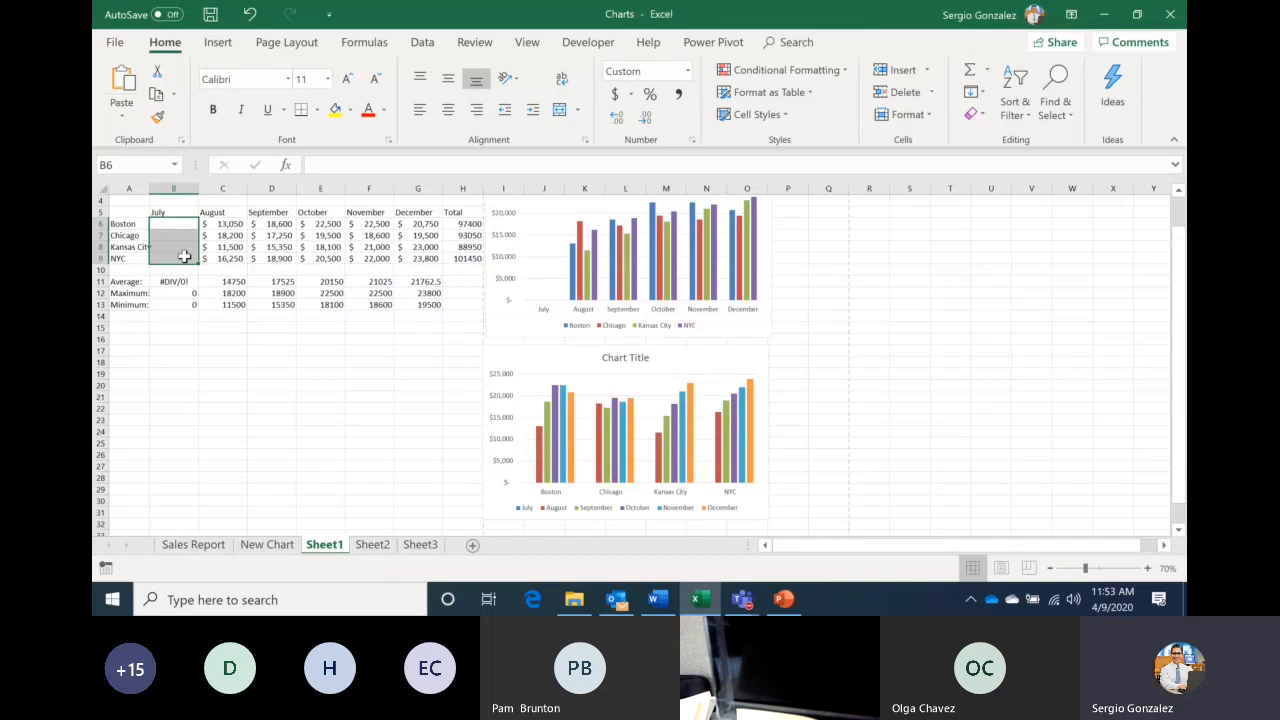
pyautogui.hotkey('ctrl', 'z')
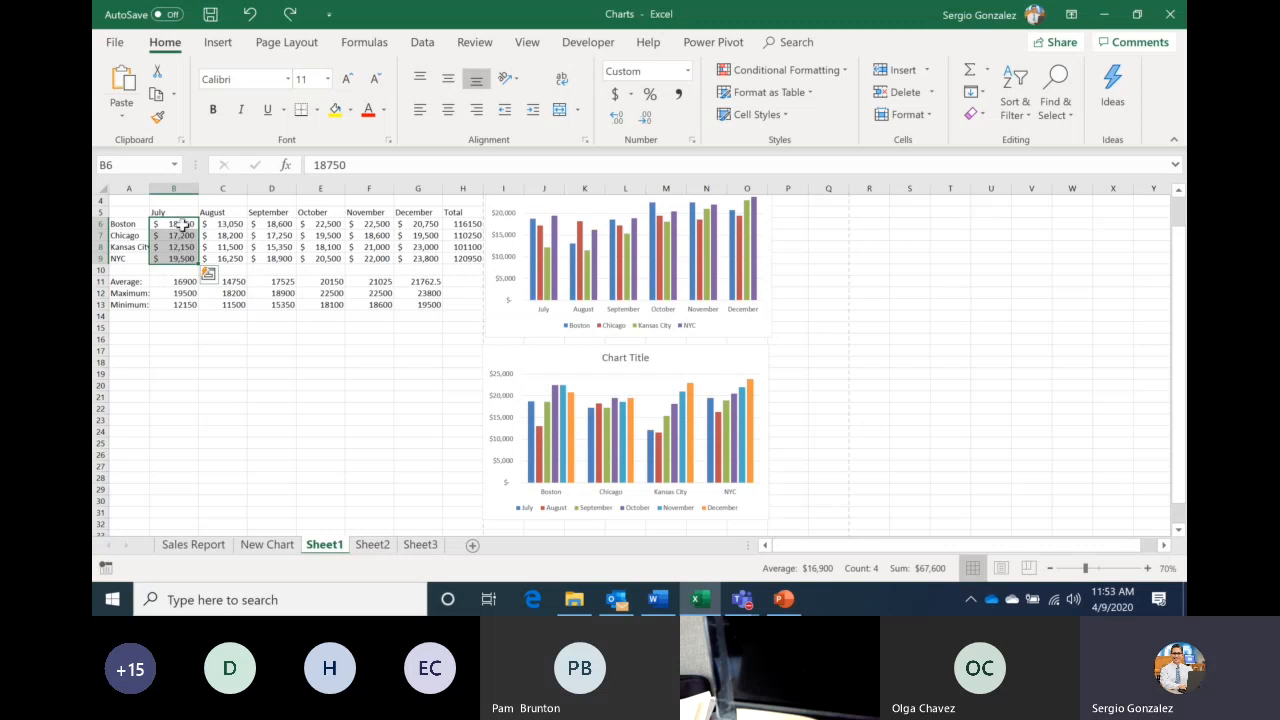
# Clear the July to September sales values in B6:D9, and undo the deletion
pyautogui.moveTo(184, 223); pyautogui.dragTo(275, 257)
pyautogui.press('Delete')
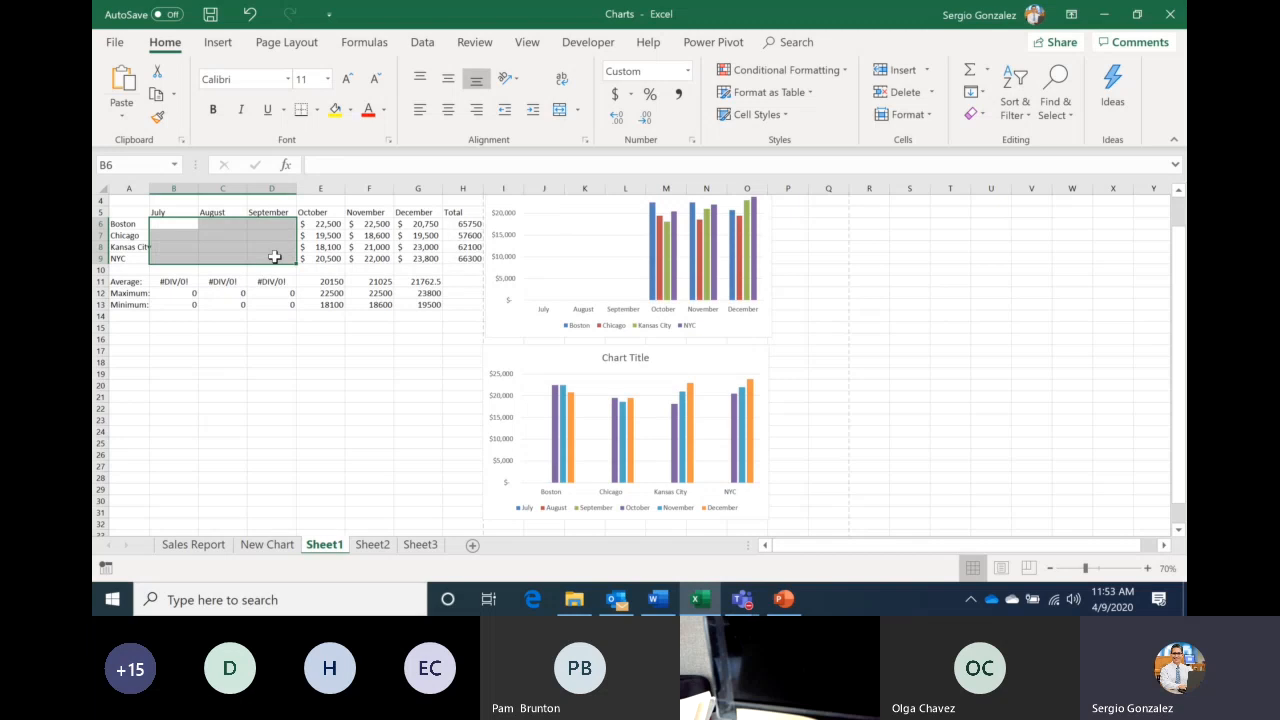
pyautogui.hotkey('ctrl', 'z')
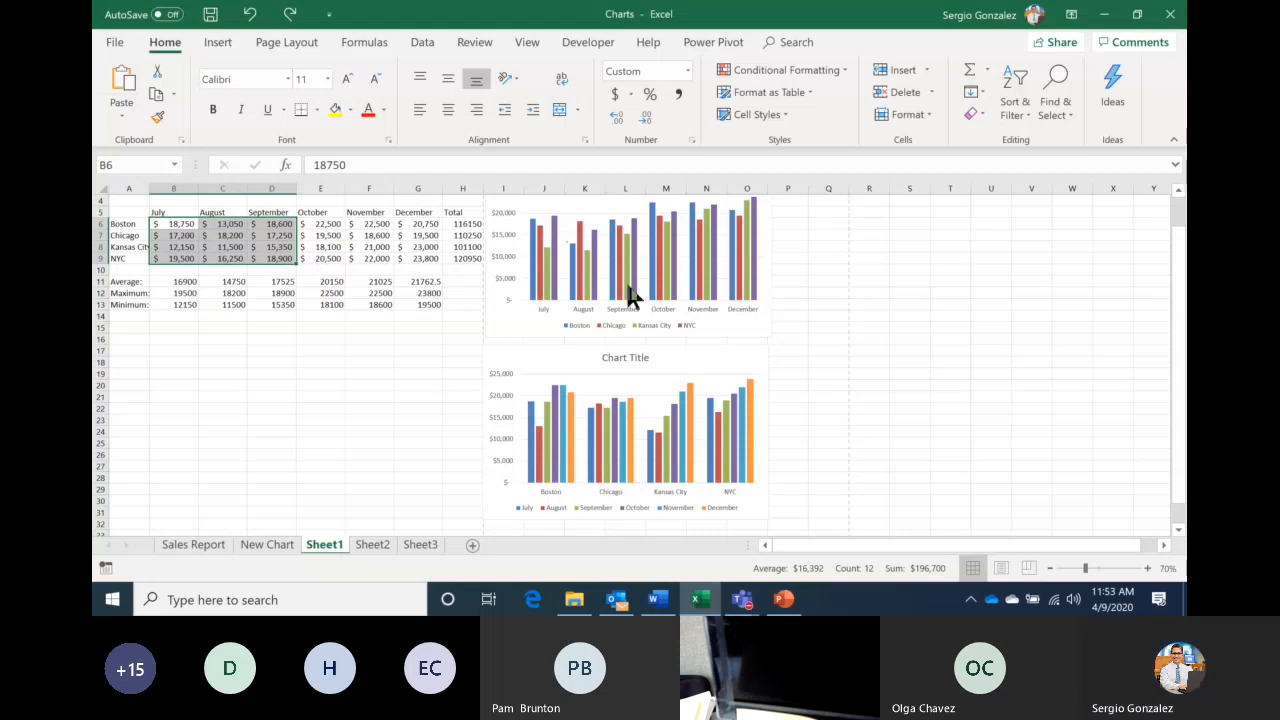
pyautogui.moveTo(1183, 277); pyautogui.dragTo(1183, 252)
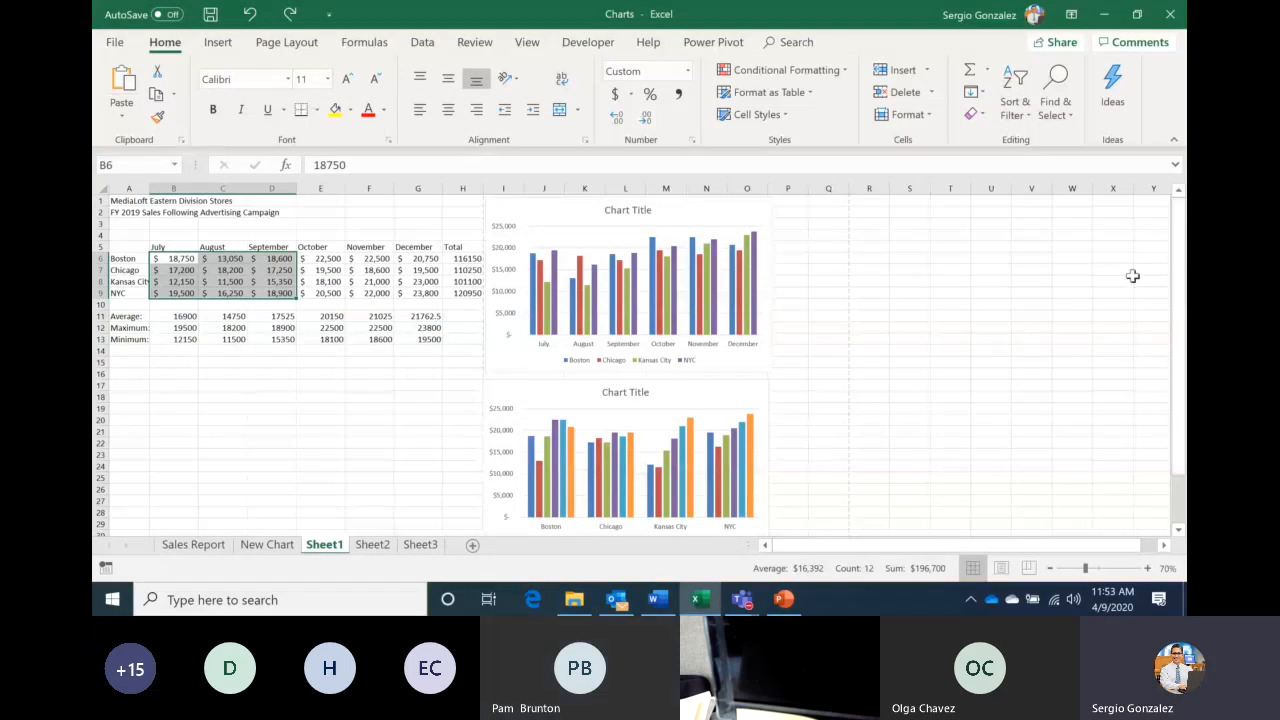
pyautogui.click(1148, 578)
pyautogui.click(1148, 578)
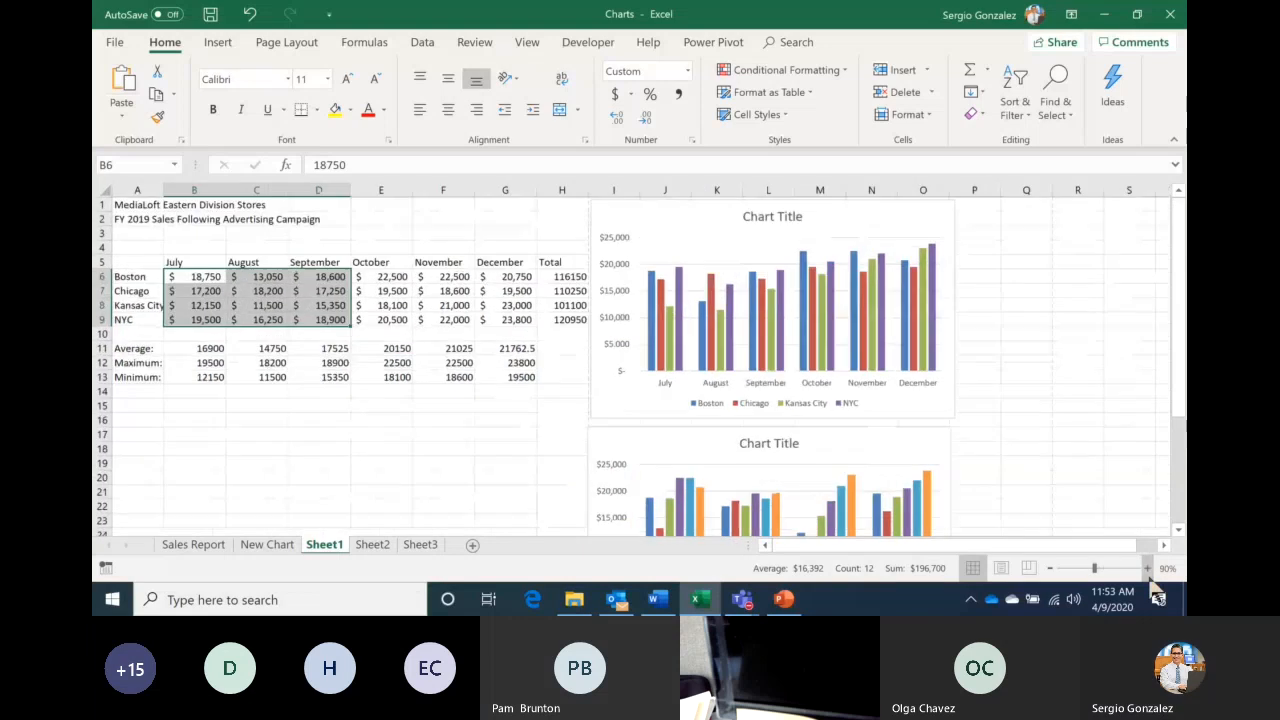
# Review the chart elements available for the sales chart grouped by month, and deselect the chart
pyautogui.click(1148, 568)
pyautogui.hscroll(3, 1079, 534)
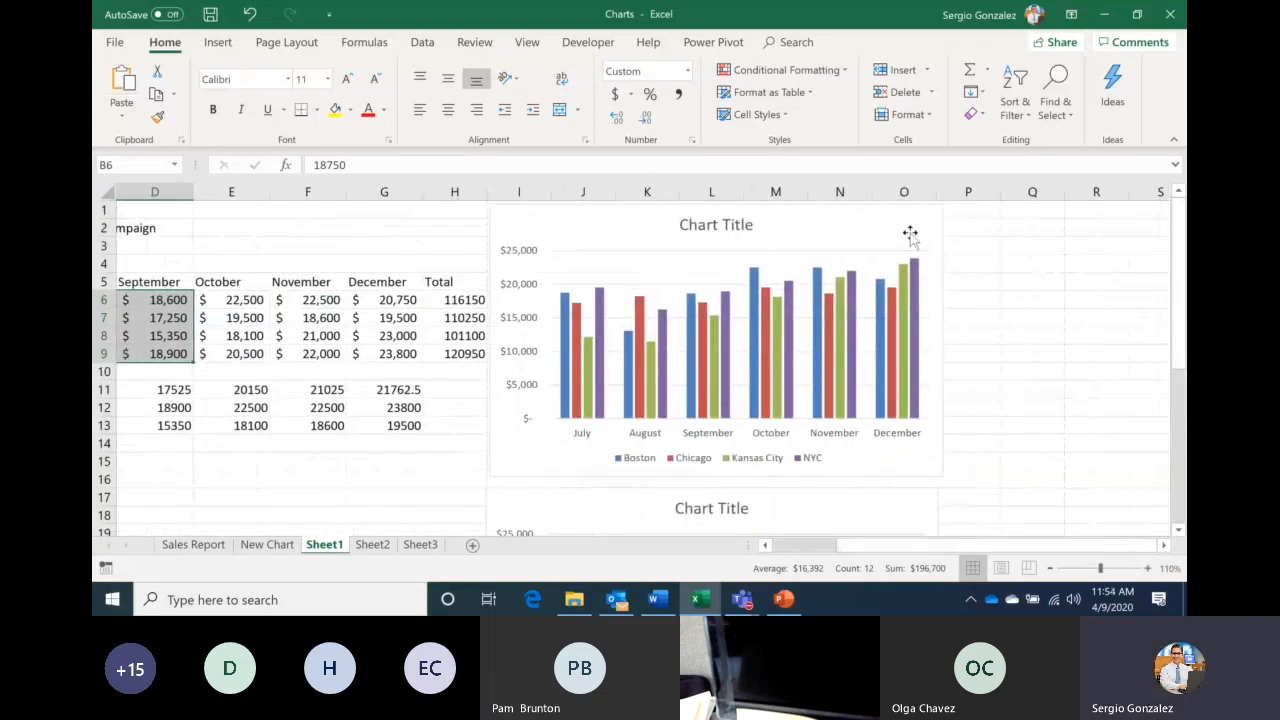
pyautogui.click(914, 222)
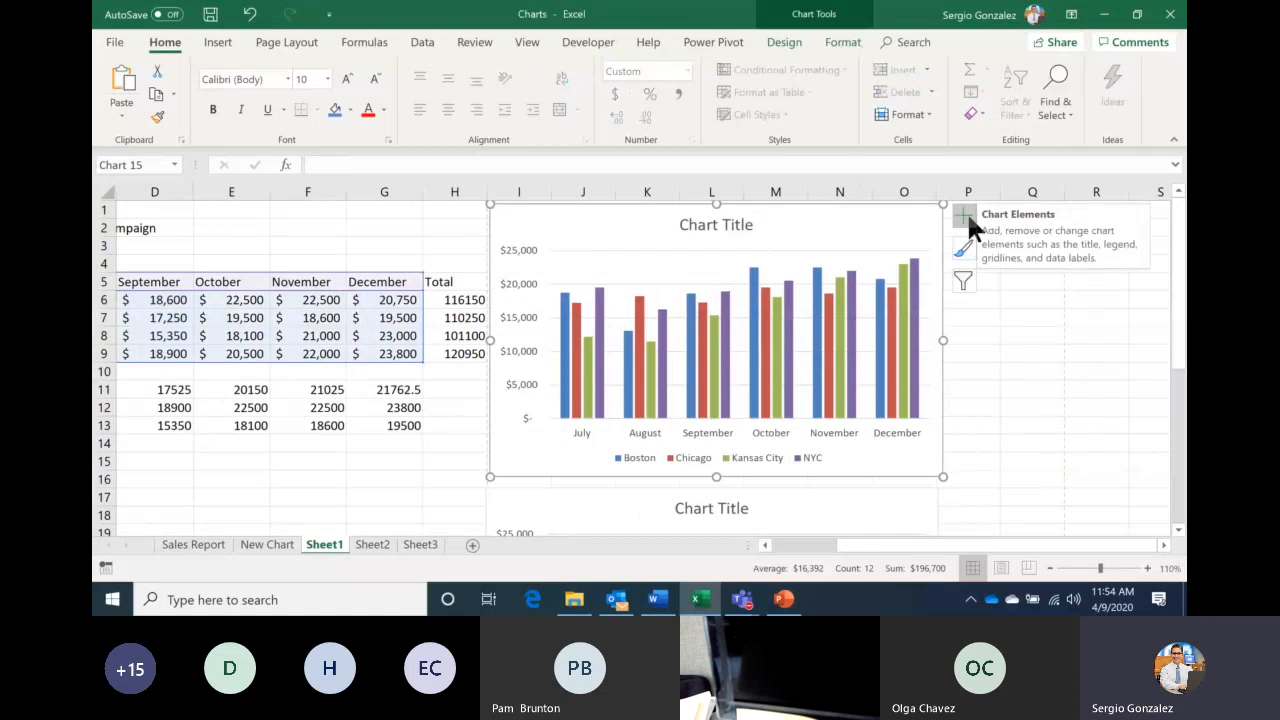
pyautogui.click(966, 217)
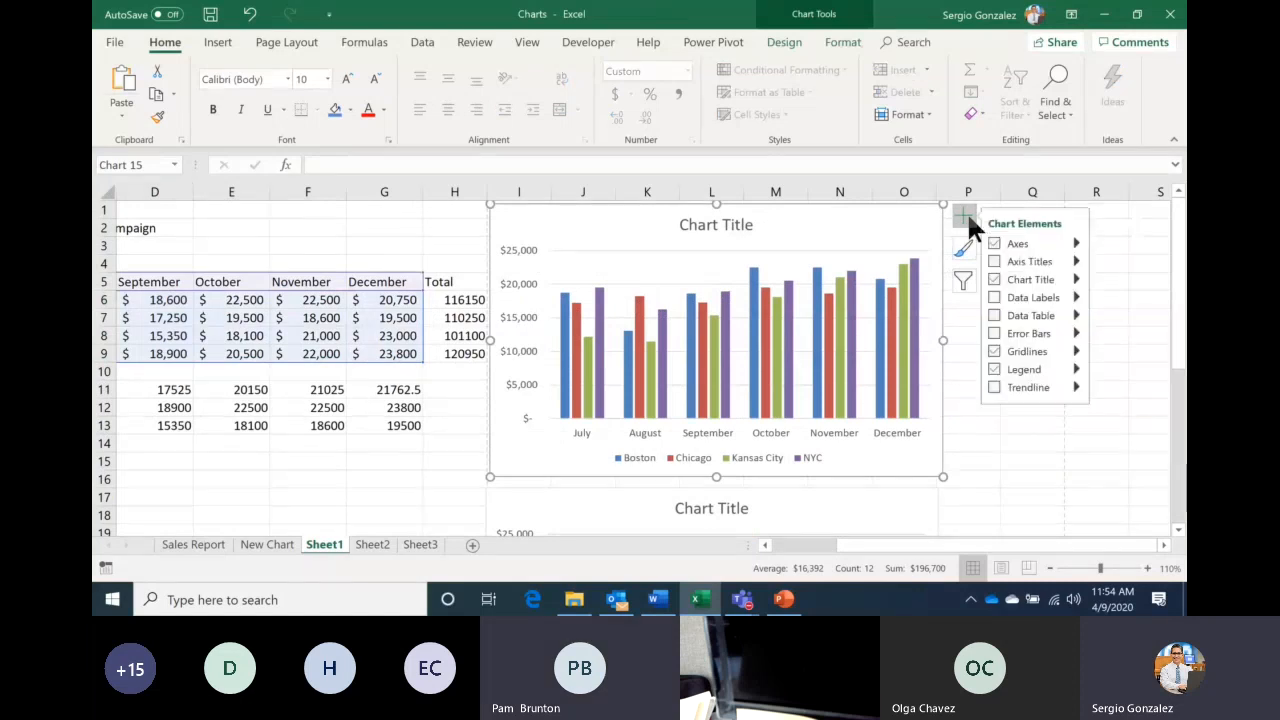
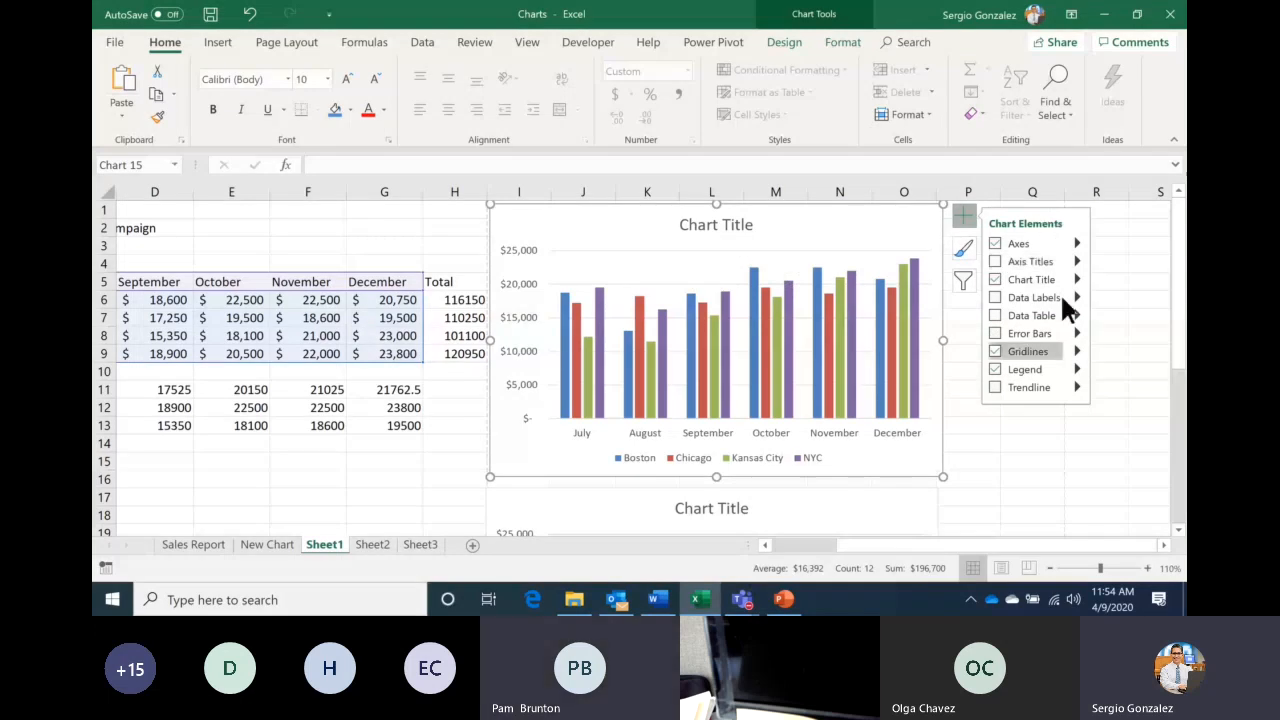
pyautogui.click(1025, 428)
pyautogui.click(908, 224)
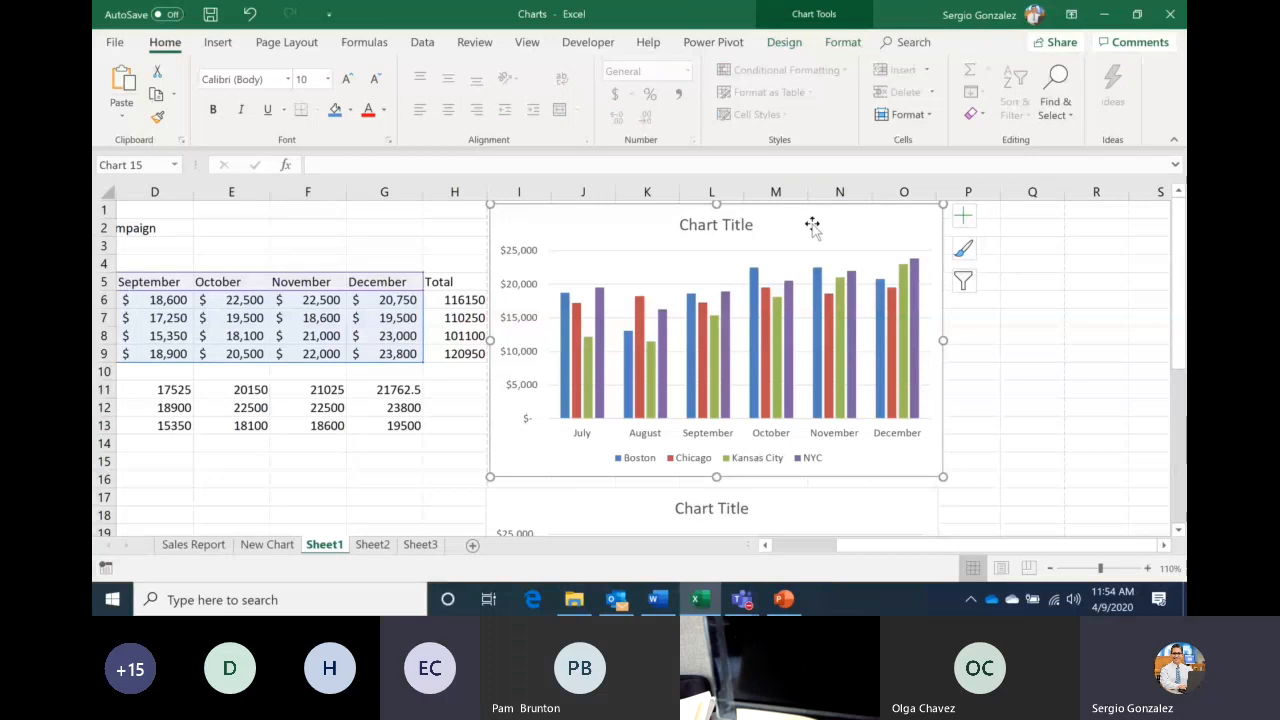
pyautogui.click(1060, 431)
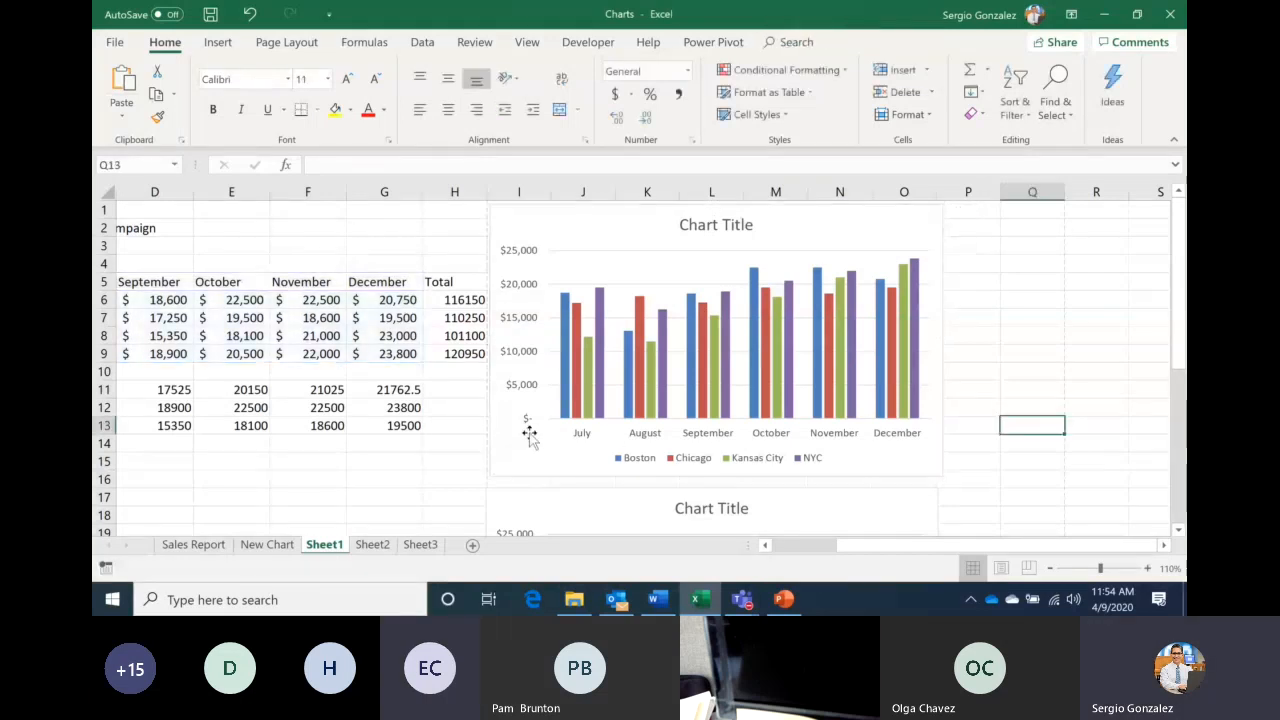
# Select the chart grouped by month and examine its design and formatting options
pyautogui.click(528, 433)
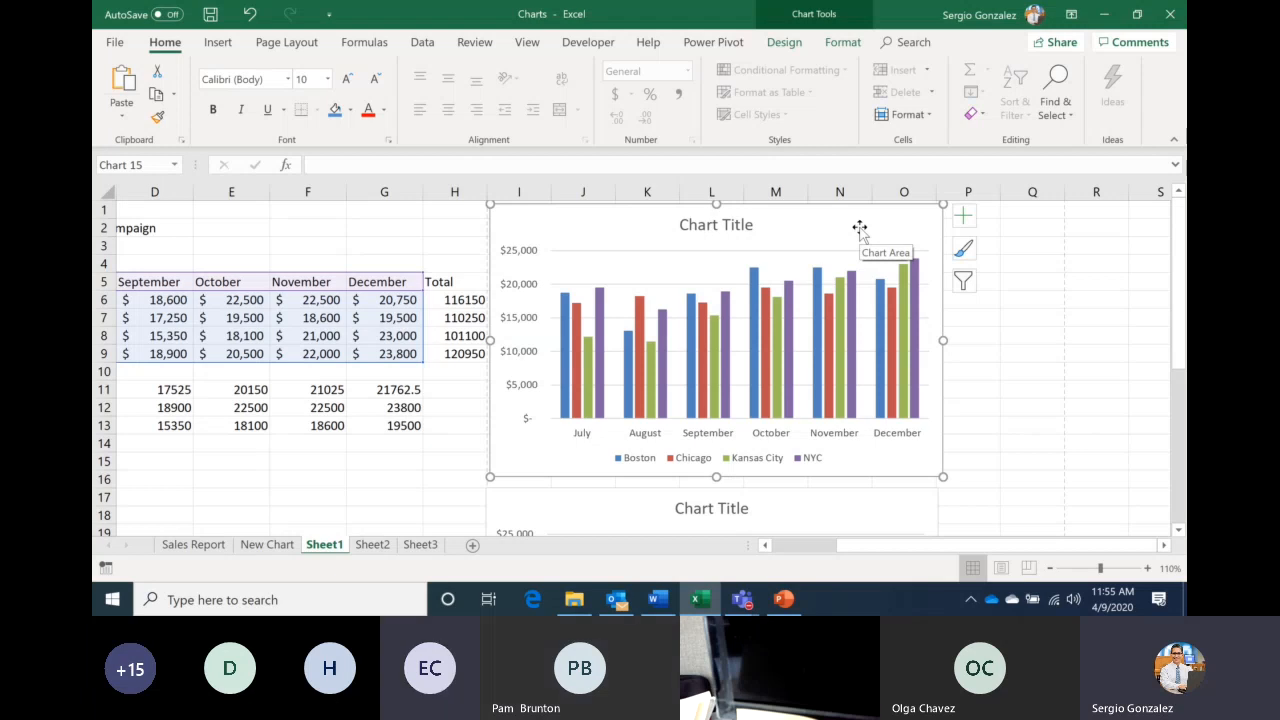
pyautogui.click(838, 46)
pyautogui.click(786, 47)
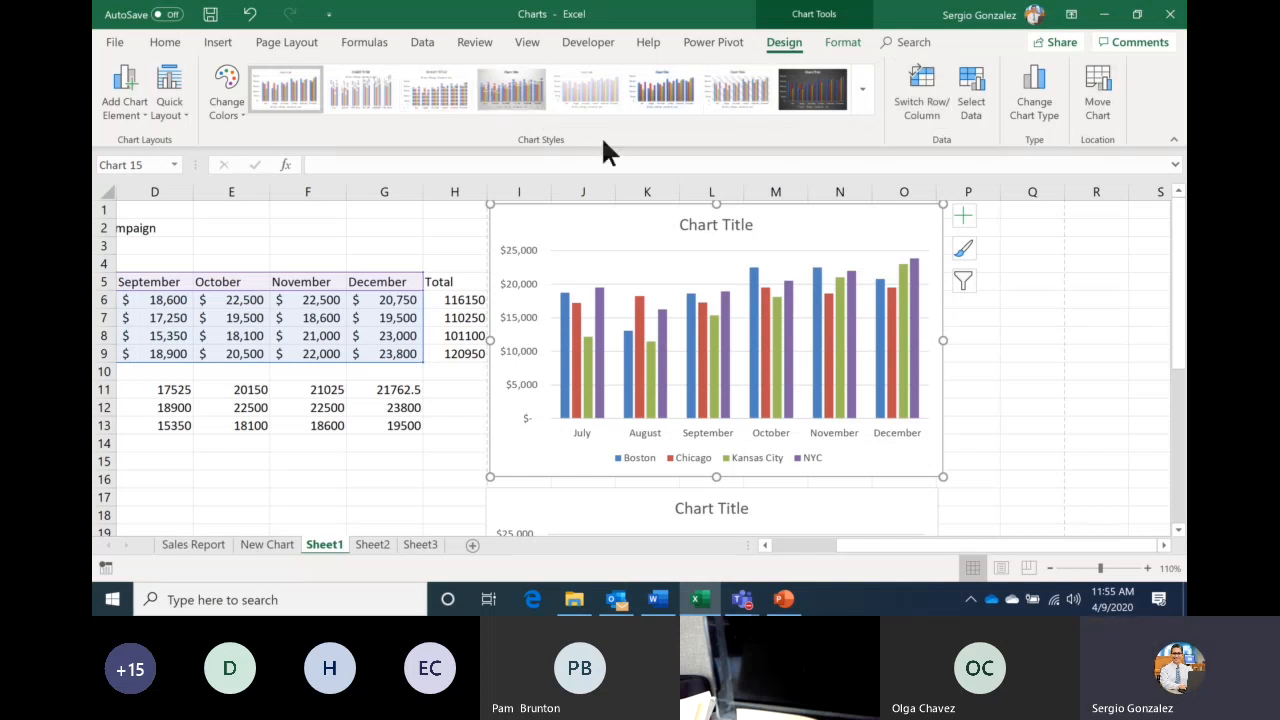
pyautogui.click(843, 43)
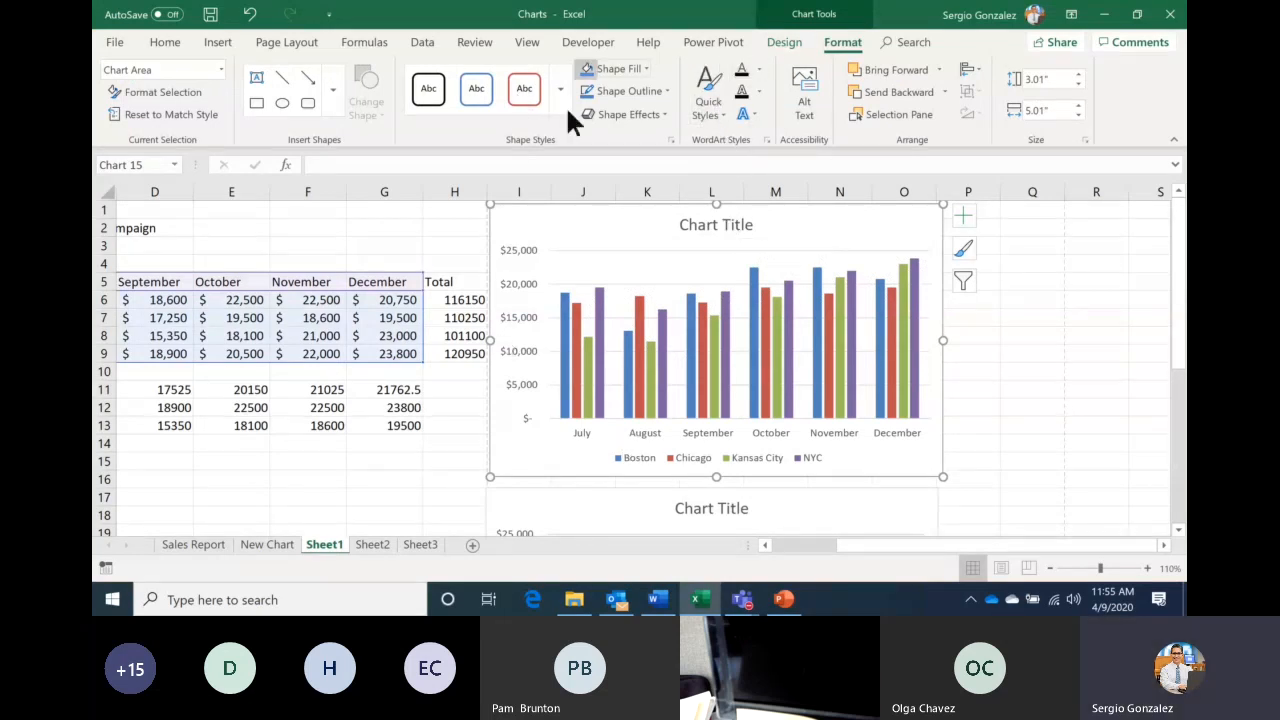
pyautogui.click(782, 40)
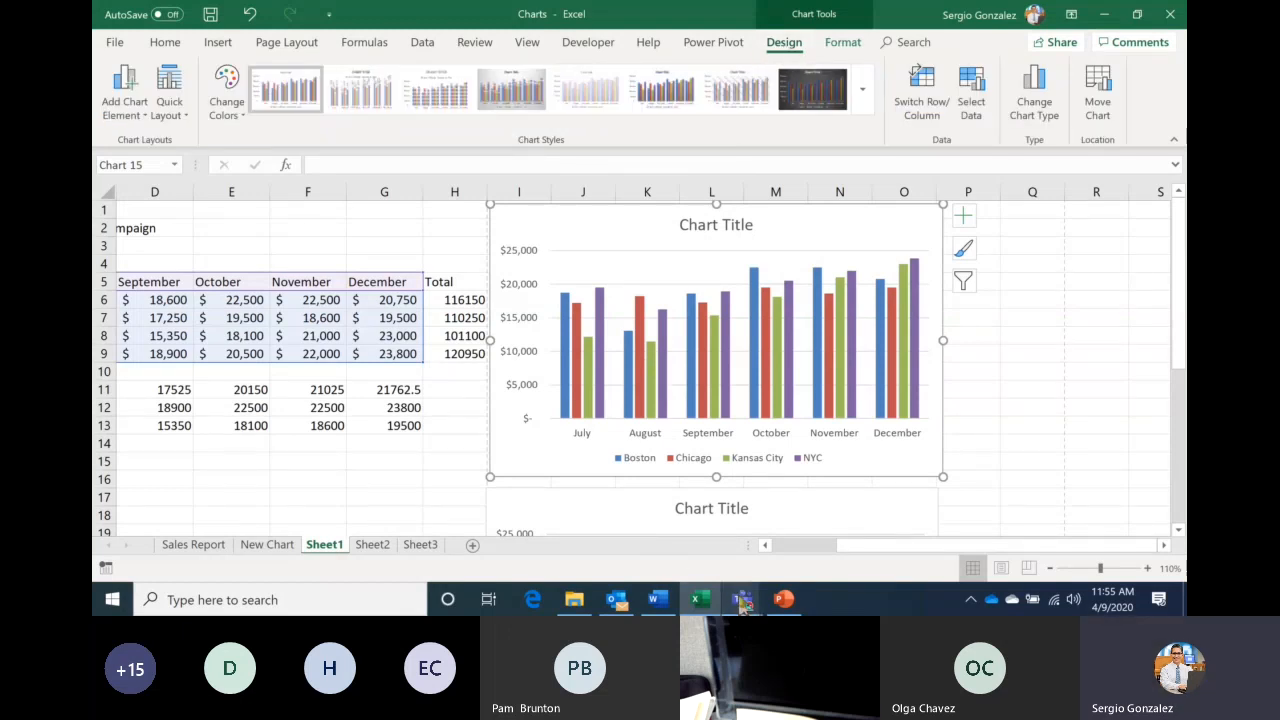
# Check the meeting window in Microsoft Teams, and return to the Charts workbook in Excel
pyautogui.moveTo(742, 603)
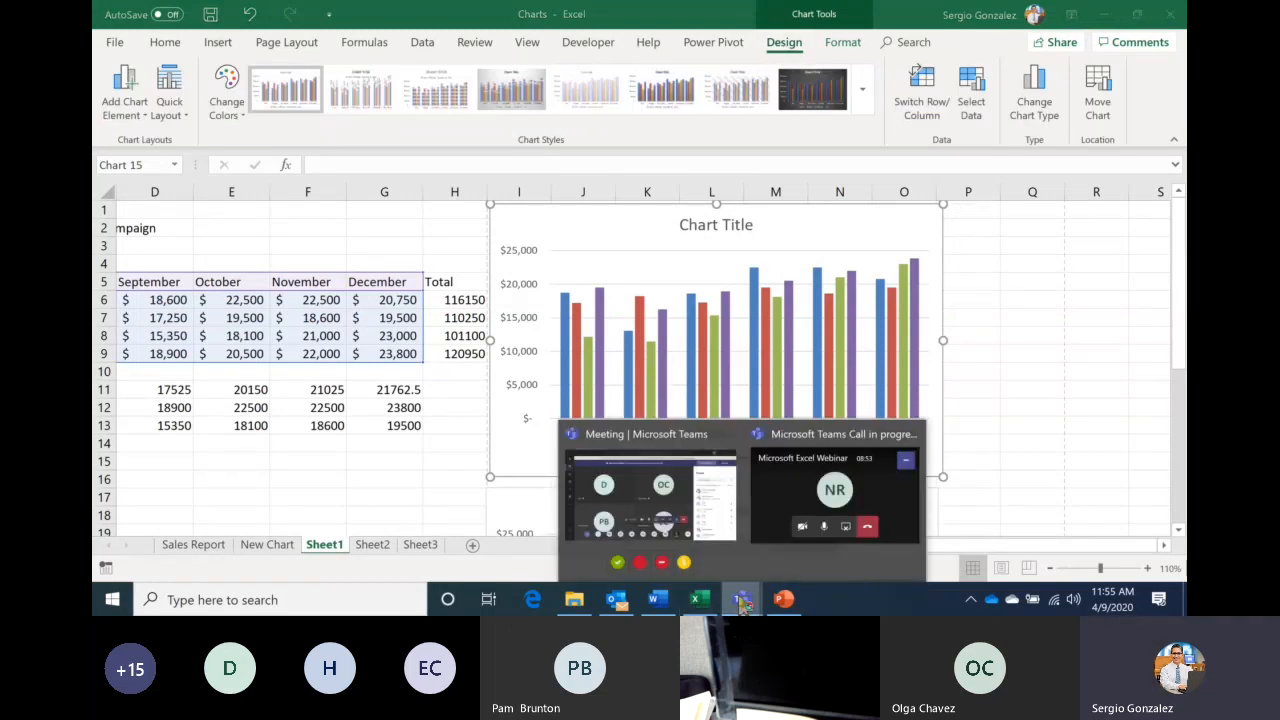
pyautogui.click(684, 538)
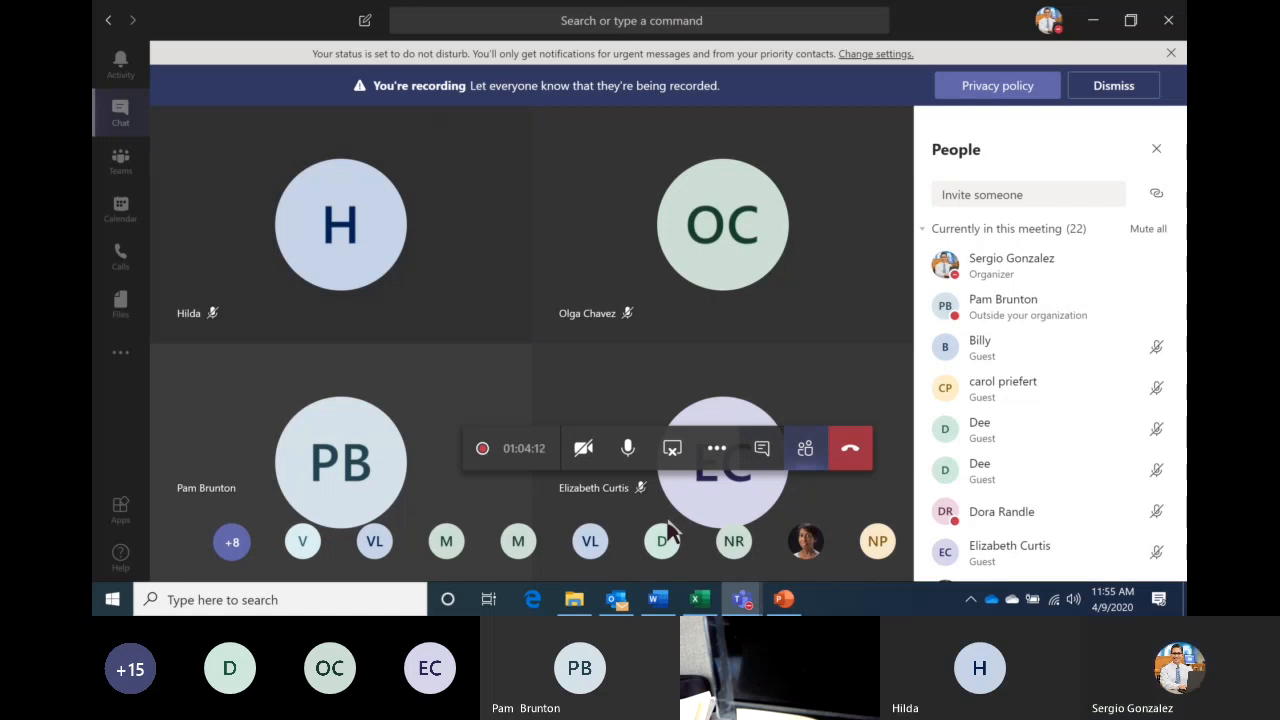
pyautogui.moveTo(701, 604)
pyautogui.click(702, 610)
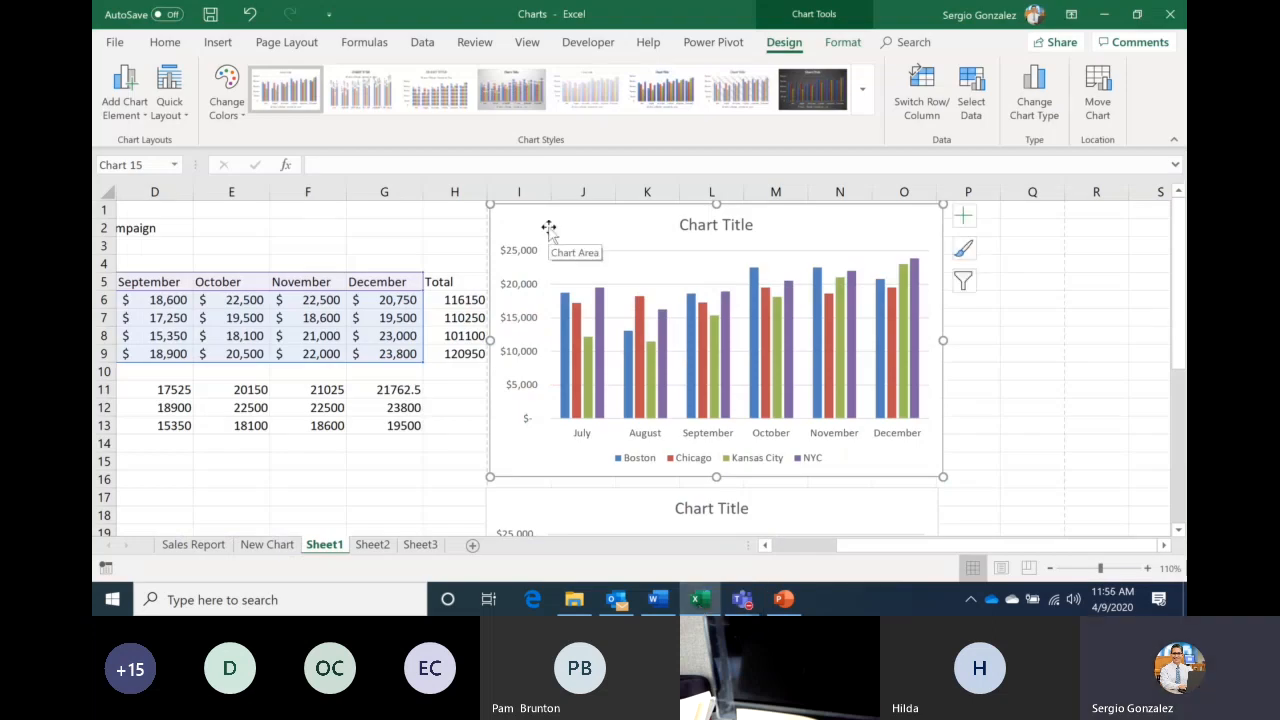
# Preview the printout with only the chart grouped by month selected, and return to the worksheet
pyautogui.click(117, 41)
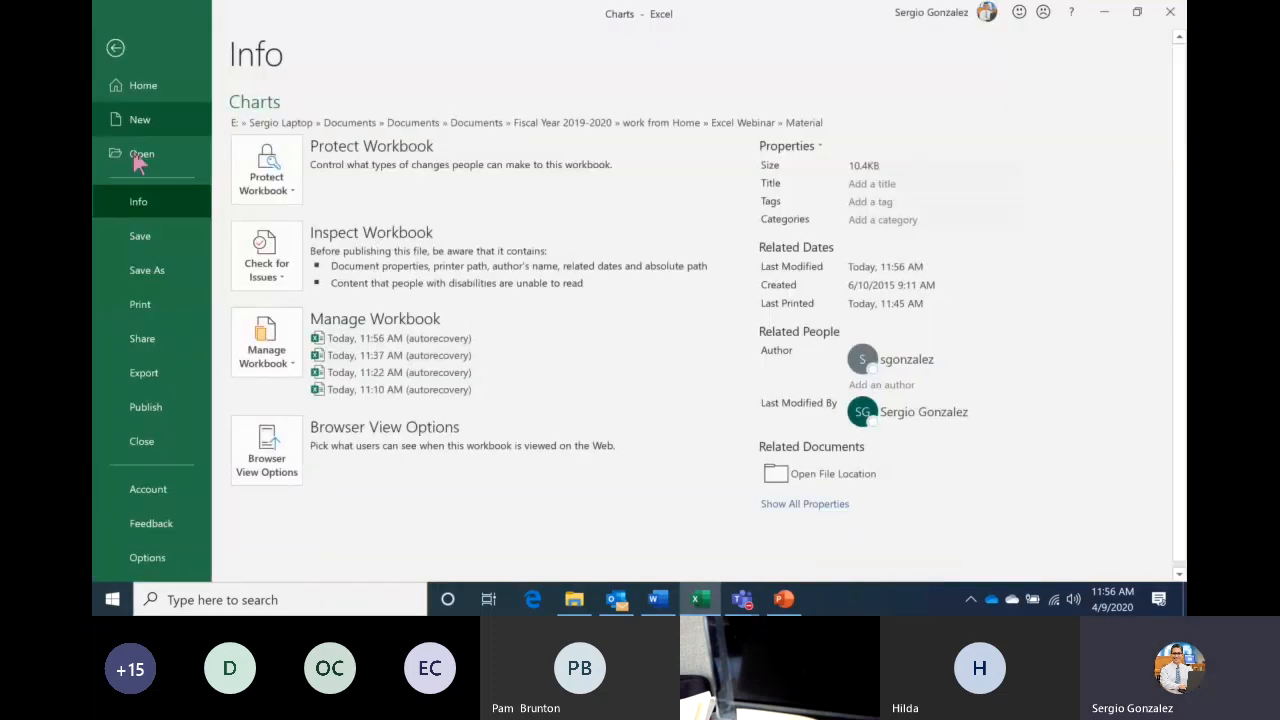
pyautogui.click(162, 304)
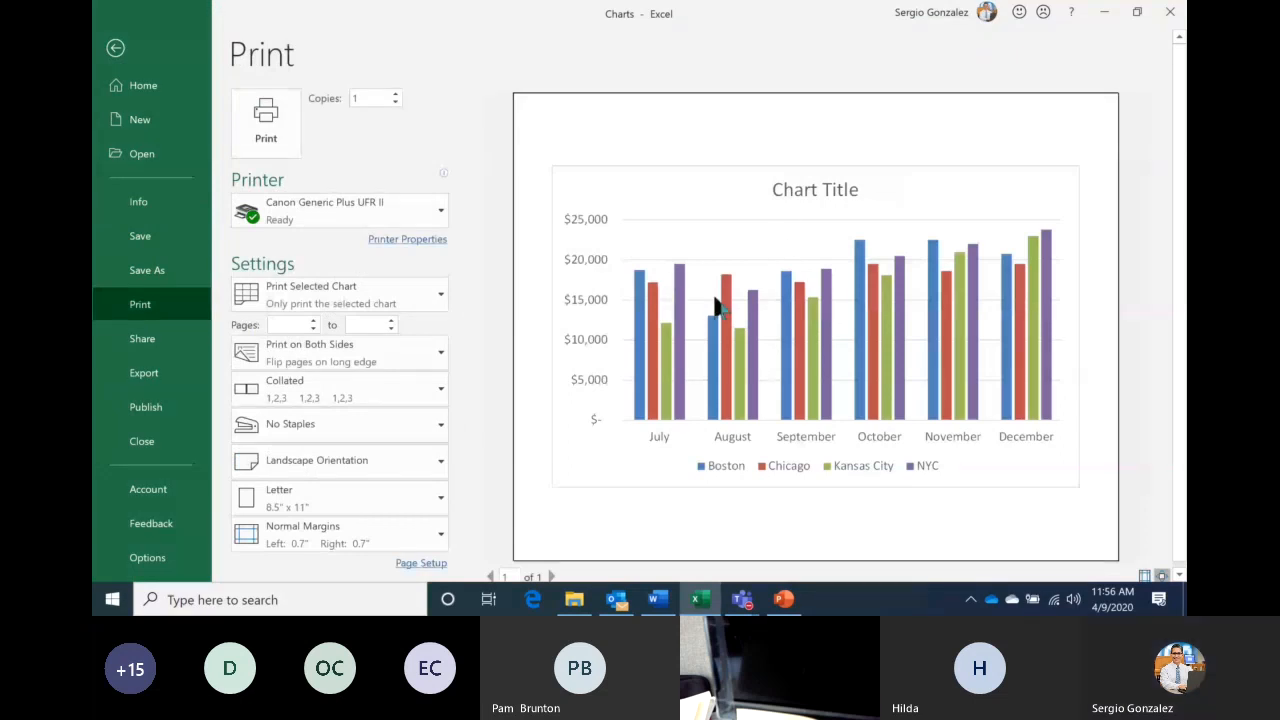
pyautogui.click(118, 48)
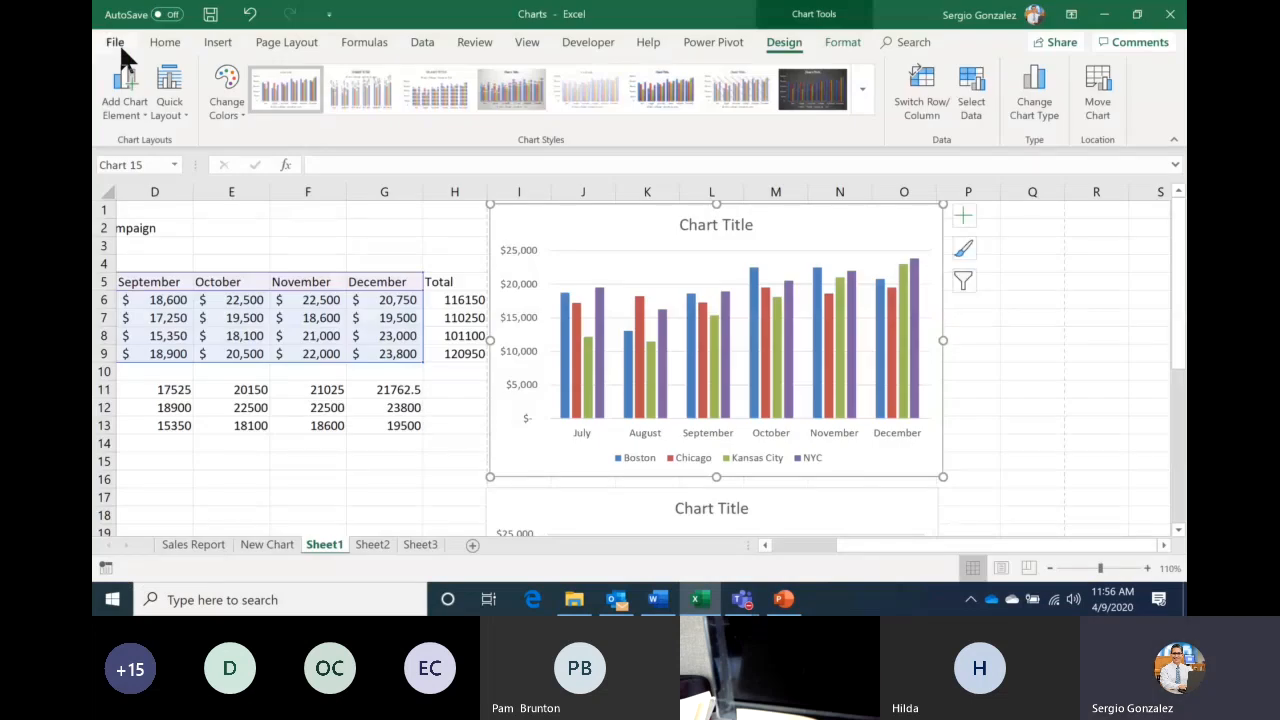
# Deselect the chart, preview both printed pages of Sheet1, and return to the worksheet
pyautogui.click(1020, 336)
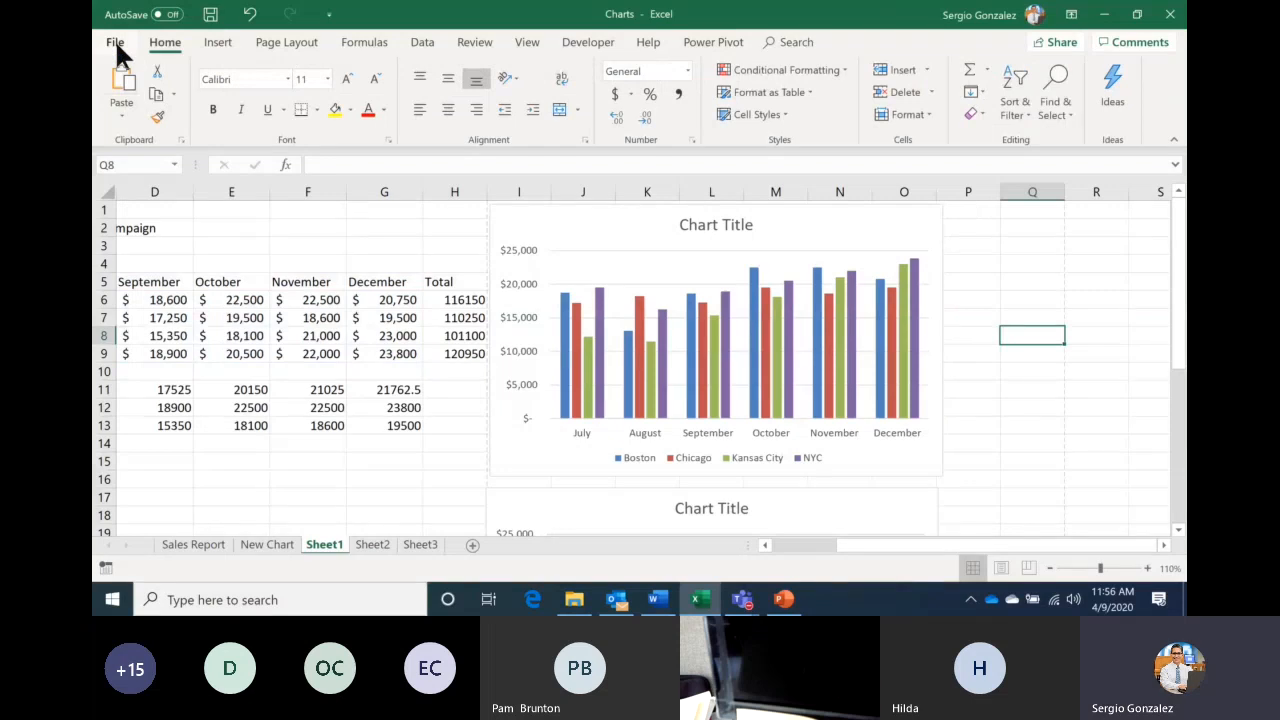
pyautogui.click(116, 44)
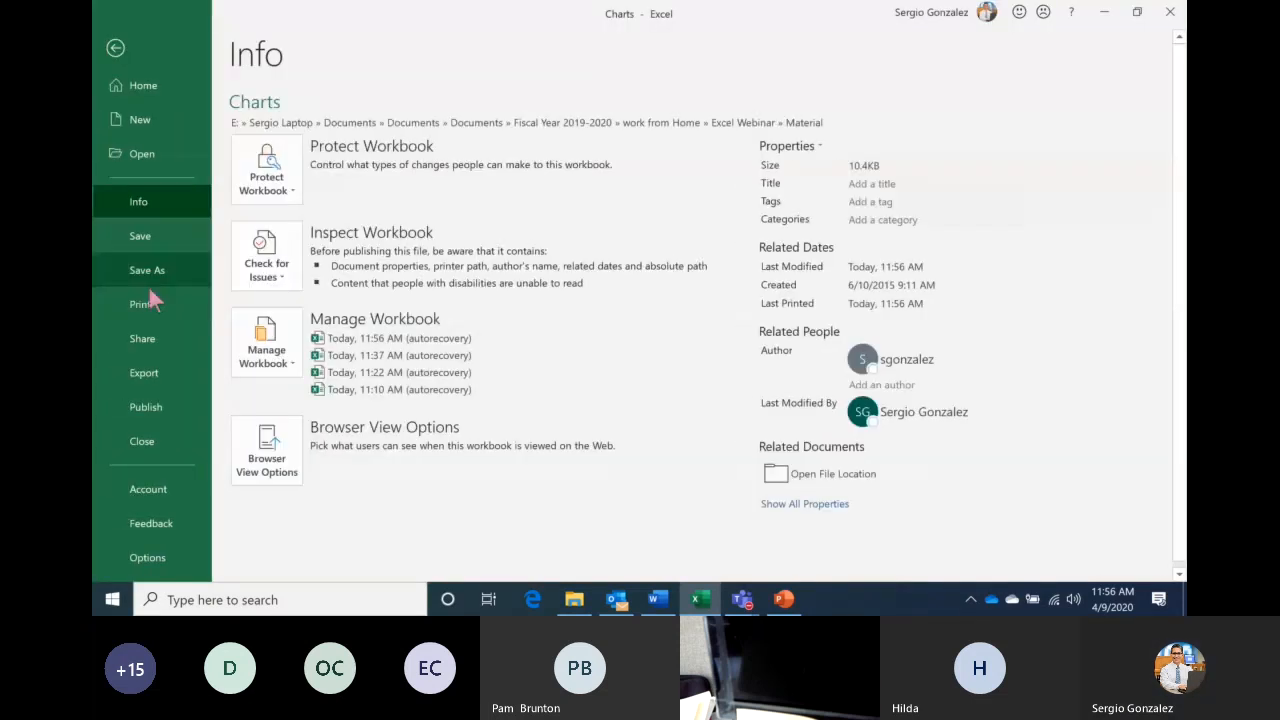
pyautogui.click(151, 296)
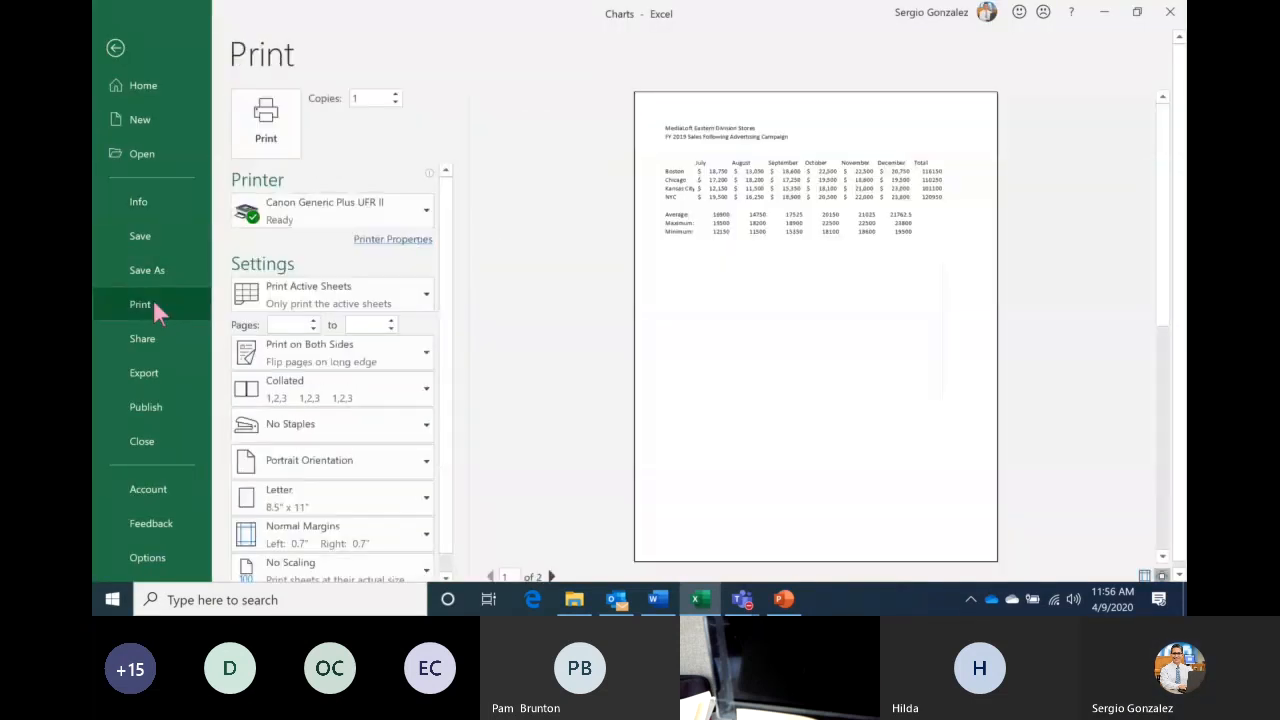
pyautogui.click(551, 576)
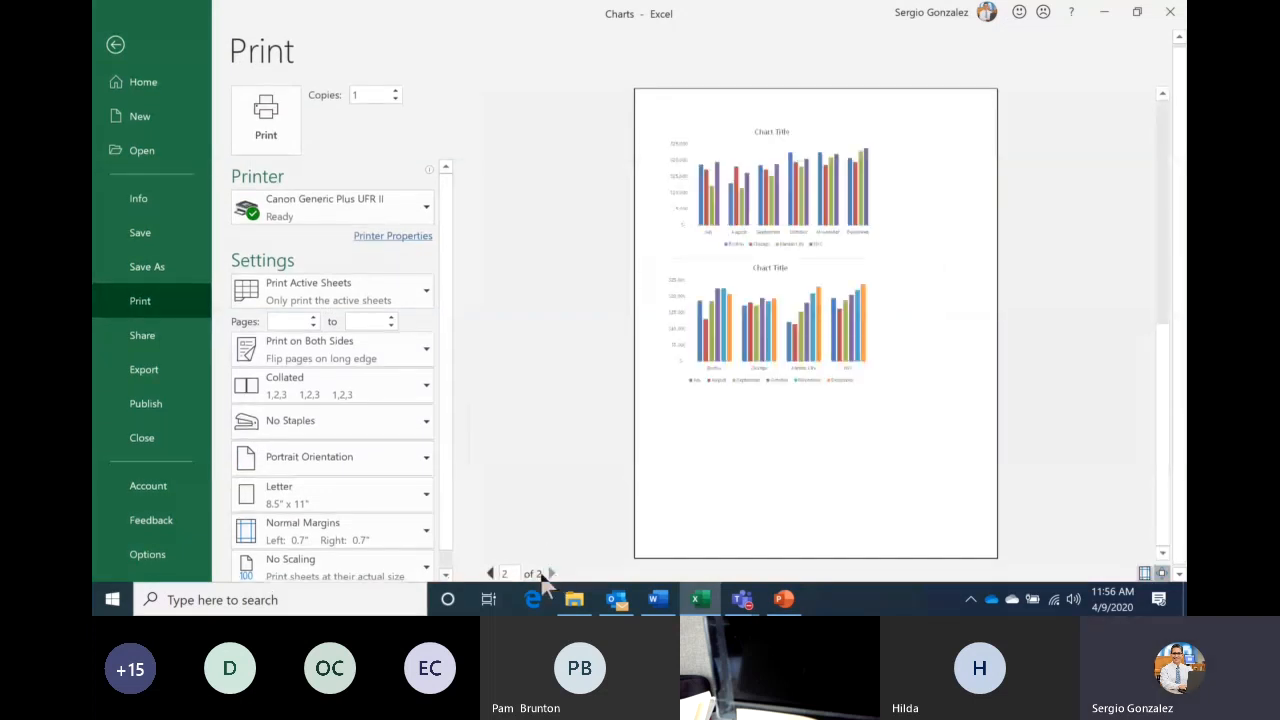
pyautogui.click(490, 574)
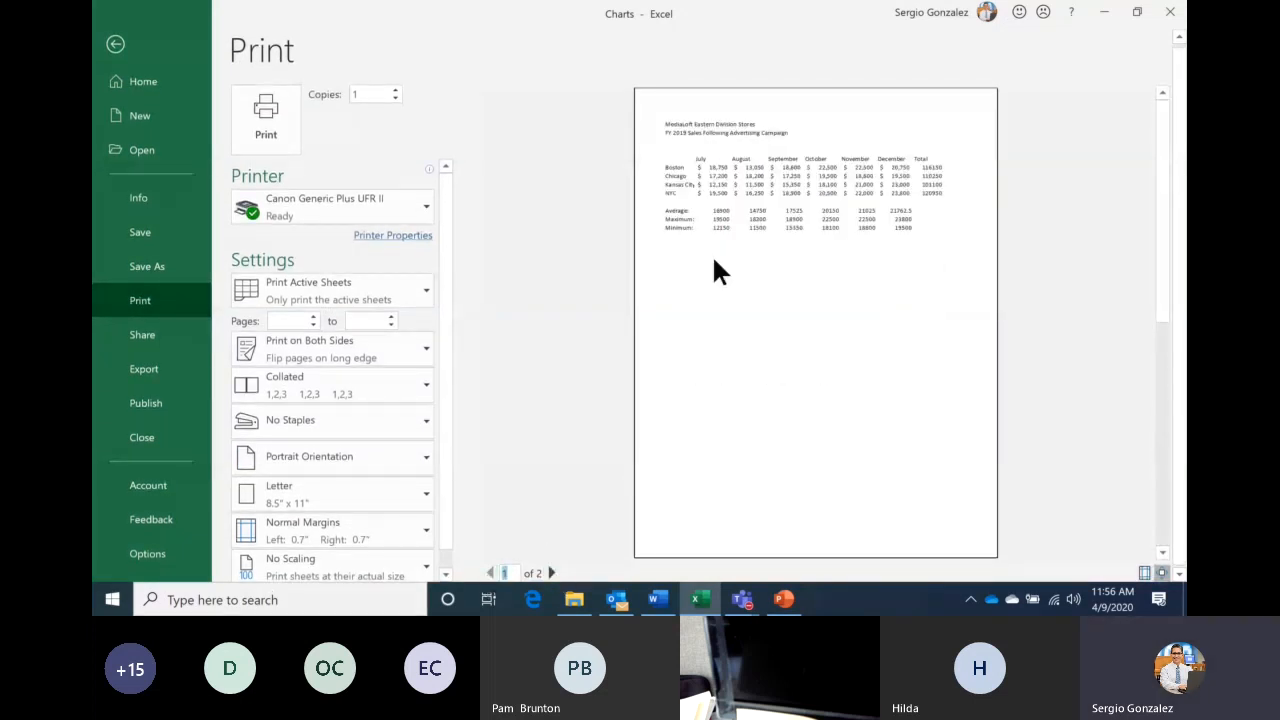
pyautogui.click(551, 572)
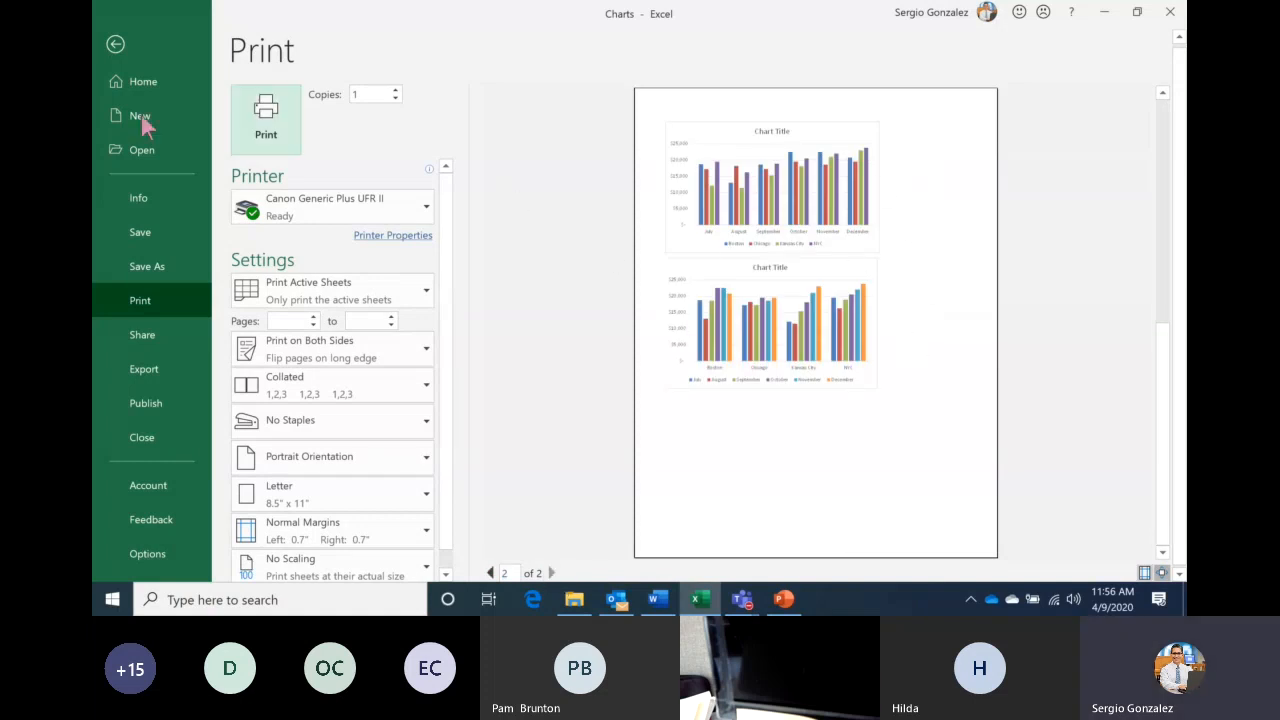
pyautogui.click(117, 46)
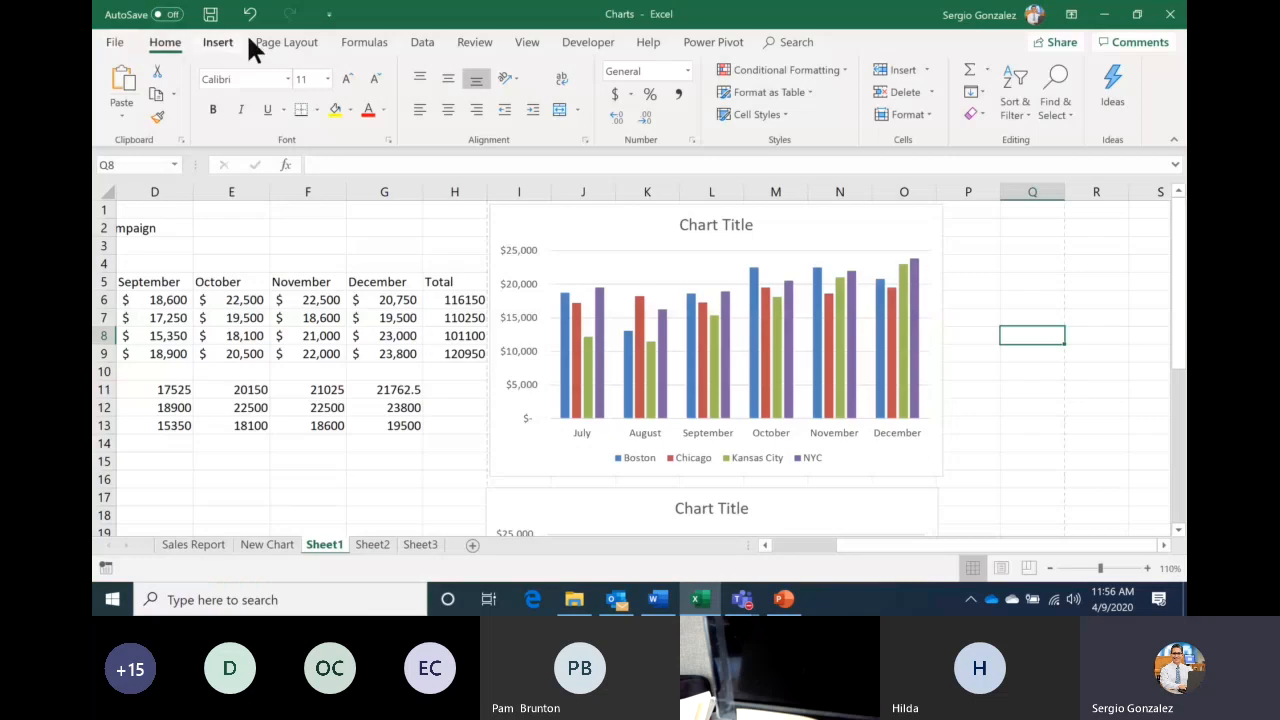
# Set the page orientation of Sheet1 to Landscape
pyautogui.click(305, 45)
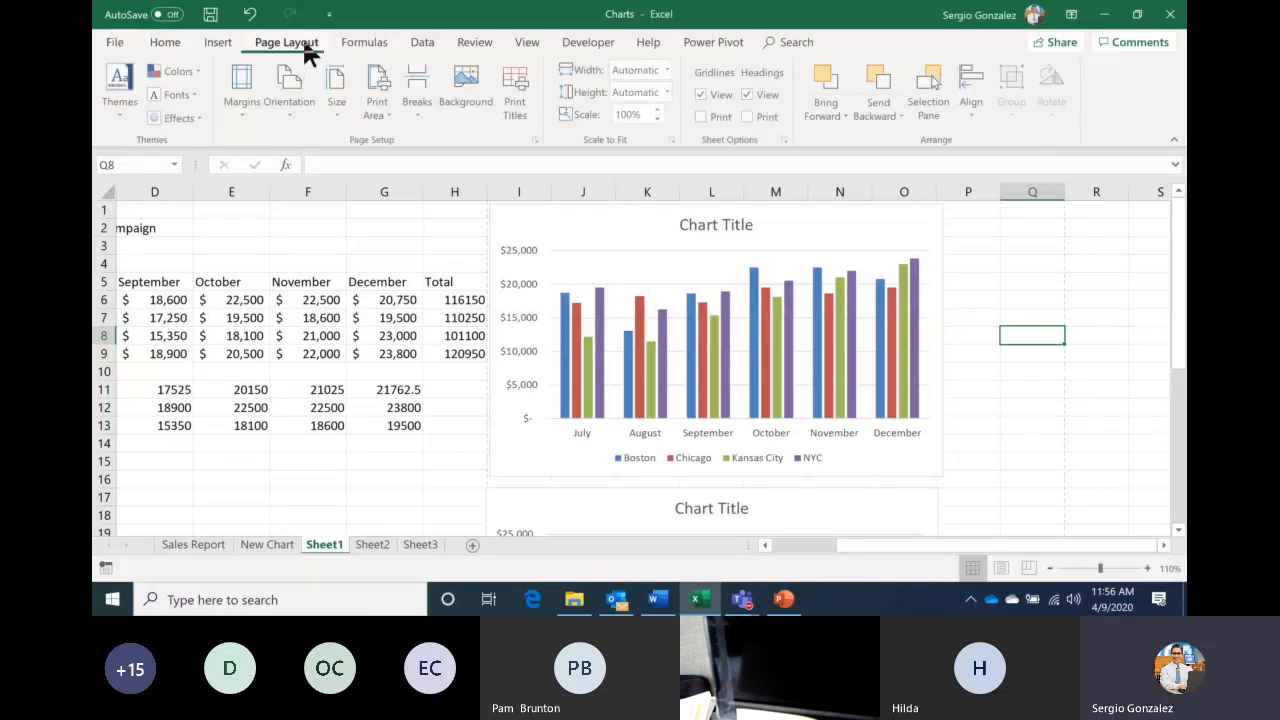
pyautogui.click(294, 96)
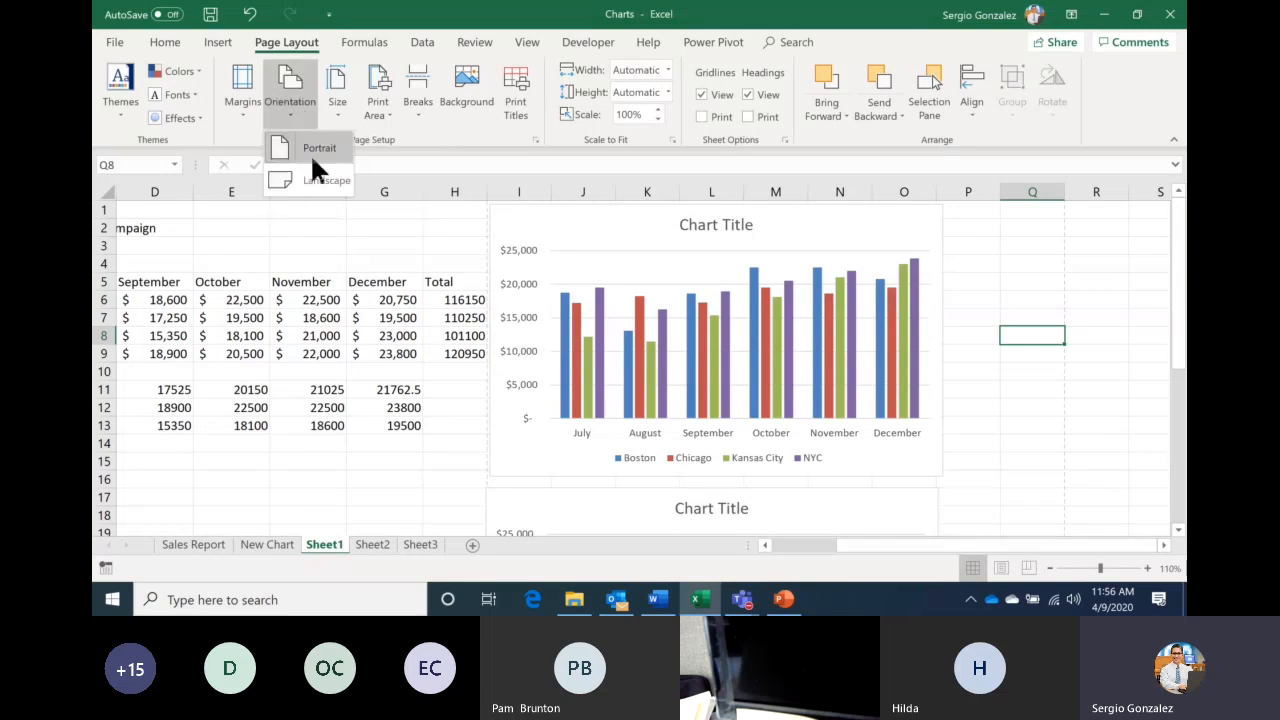
pyautogui.click(327, 182)
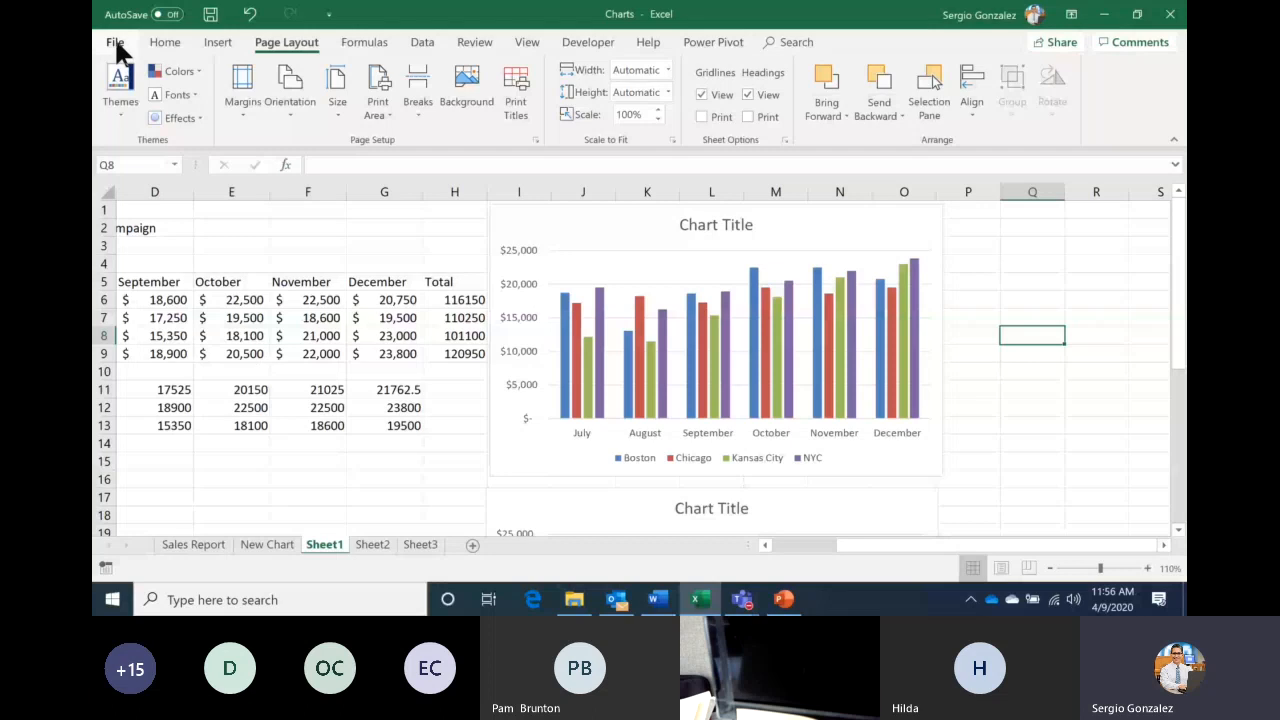
# Preview the landscape printout, set its scaling to Fit Sheet on One Page, and return to the worksheet
pyautogui.click(116, 44)
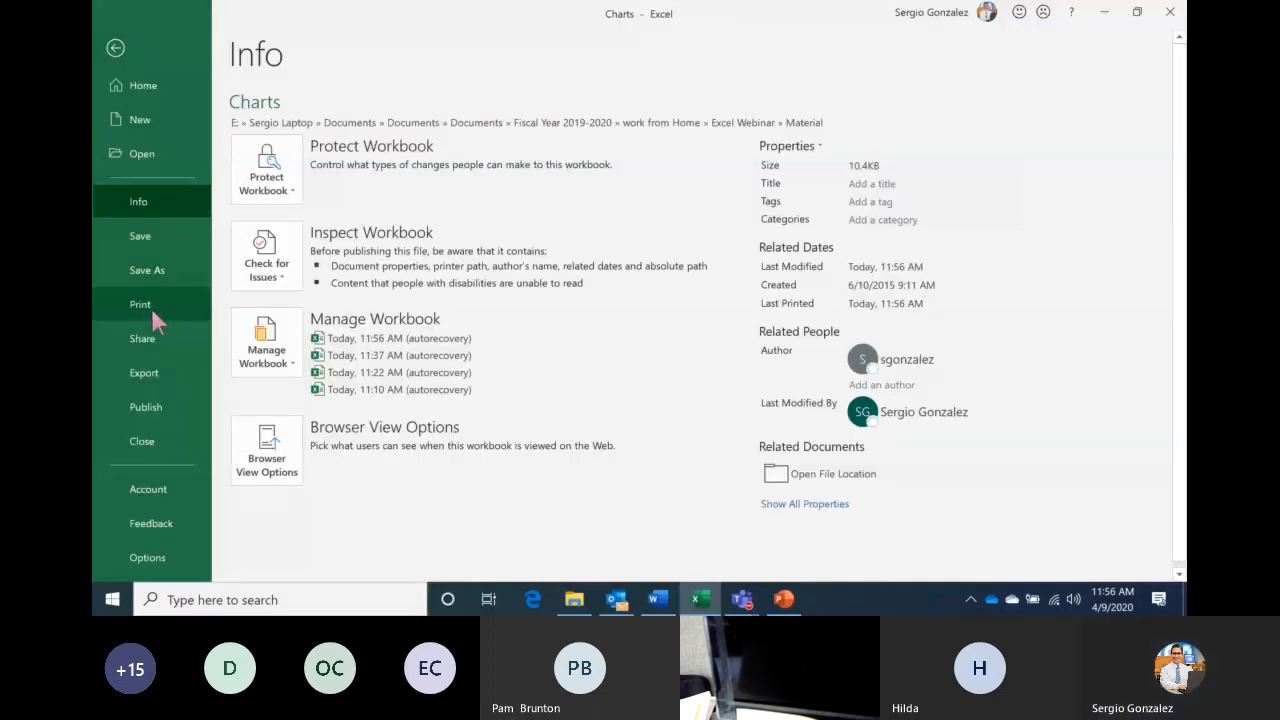
pyautogui.click(152, 305)
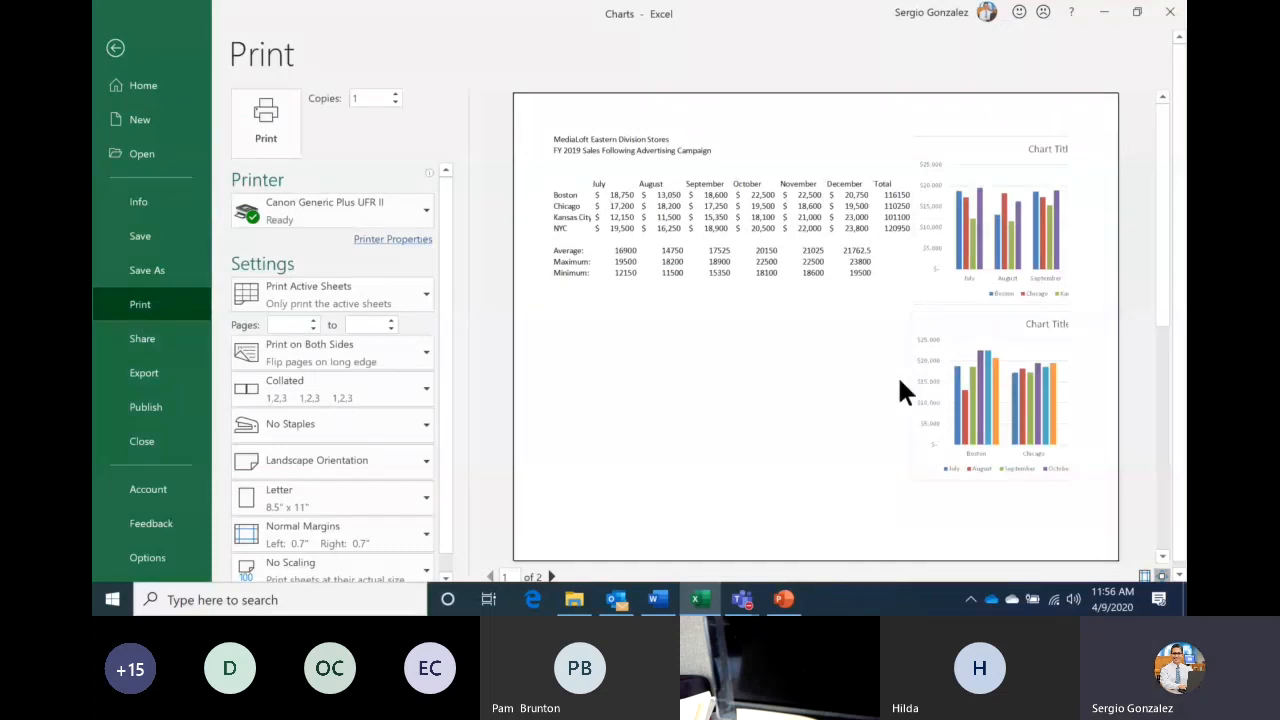
pyautogui.scroll(-2, 626, 309)
pyautogui.click(492, 572)
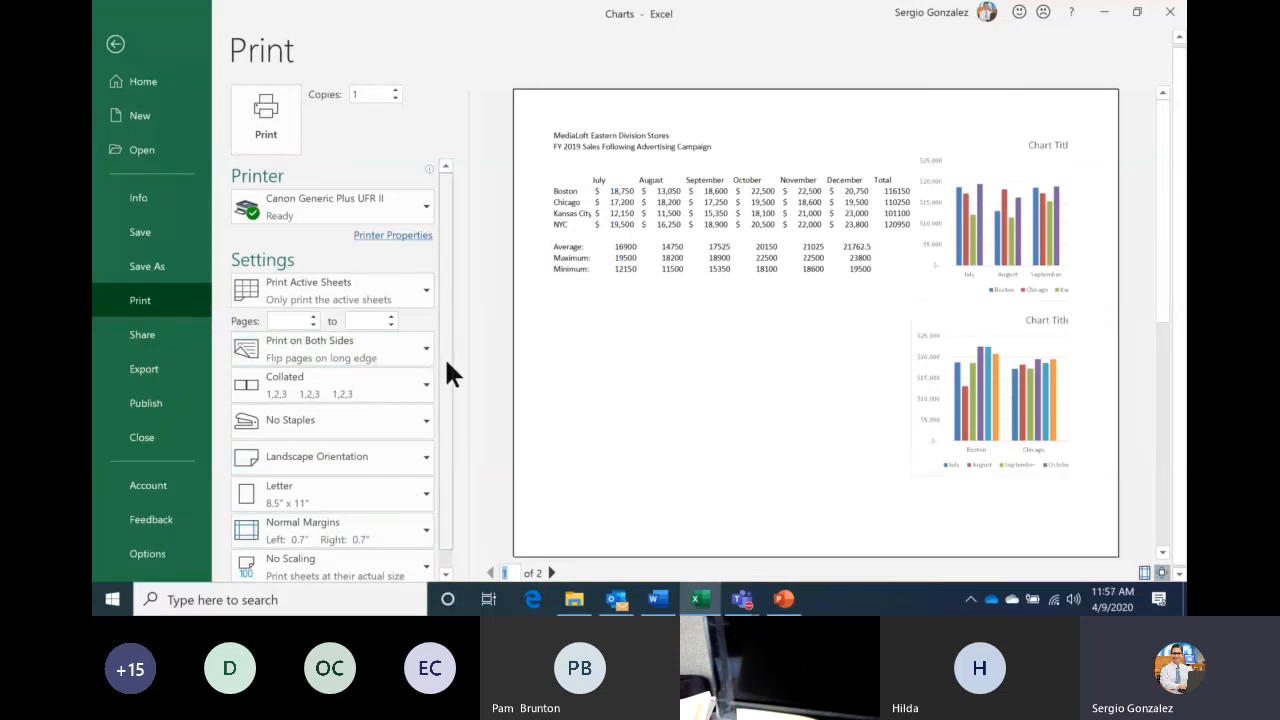
pyautogui.scroll(-1, 444, 365)
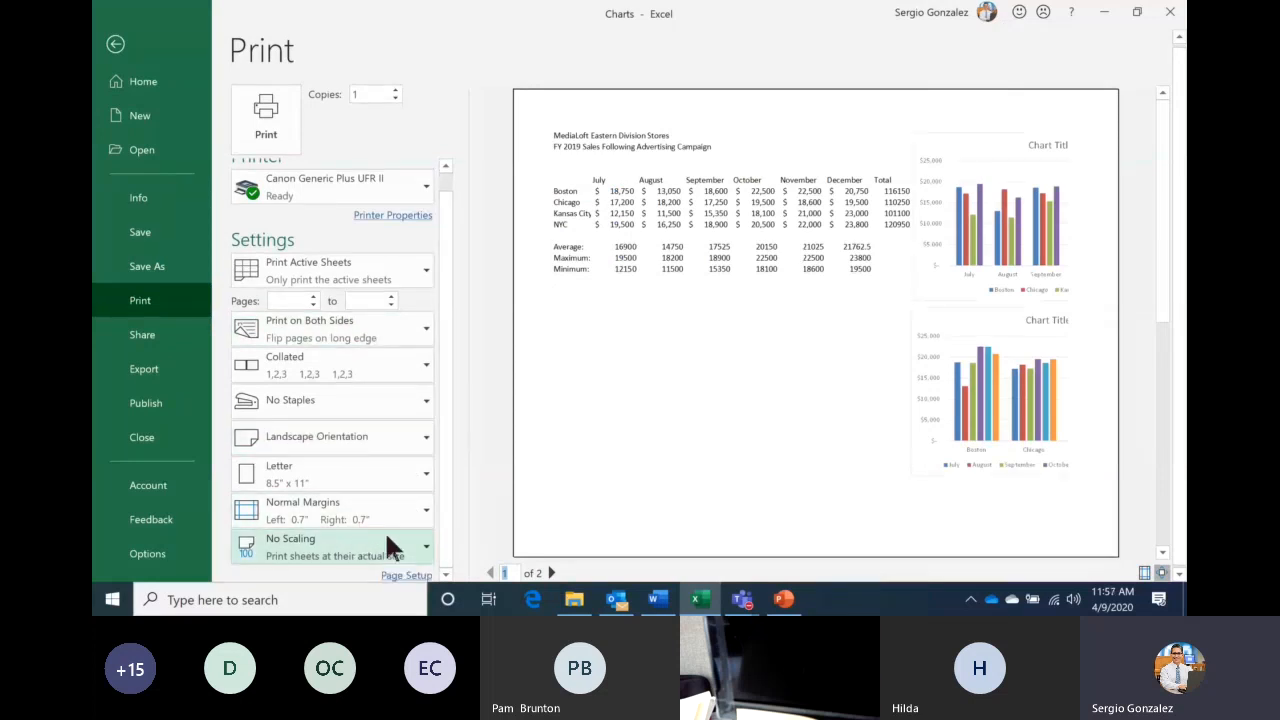
pyautogui.click(424, 548)
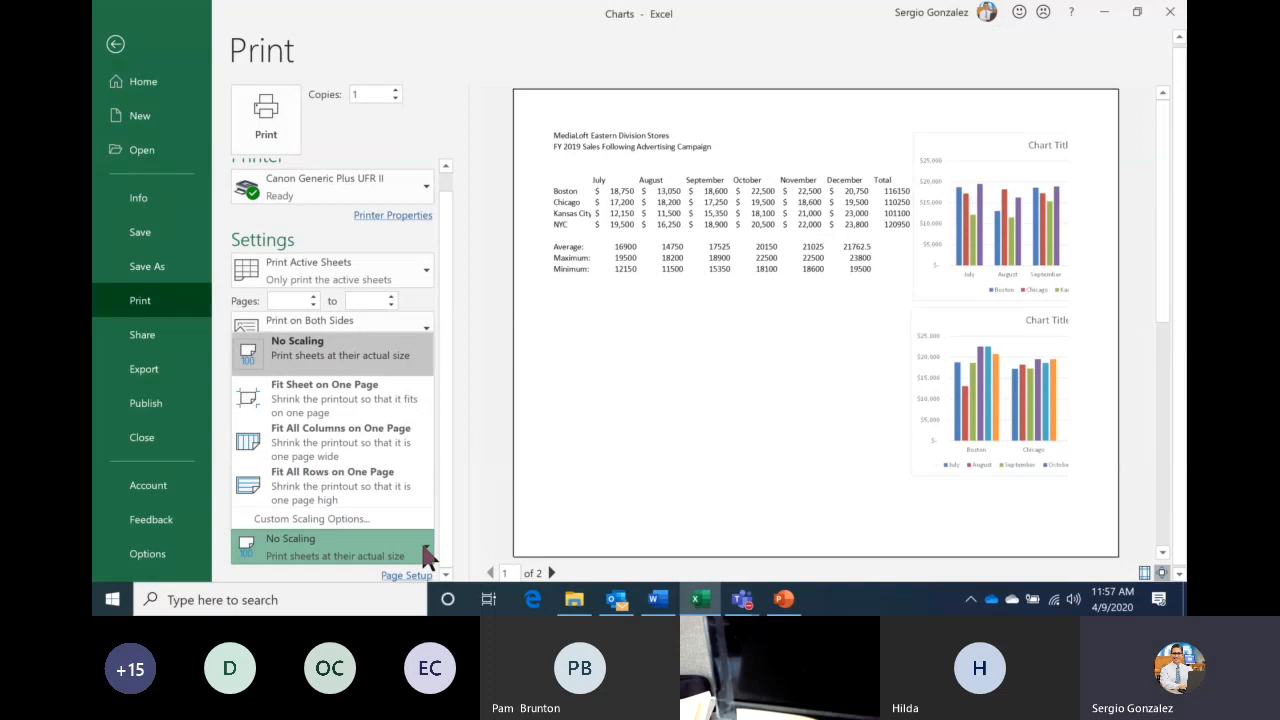
pyautogui.click(342, 396)
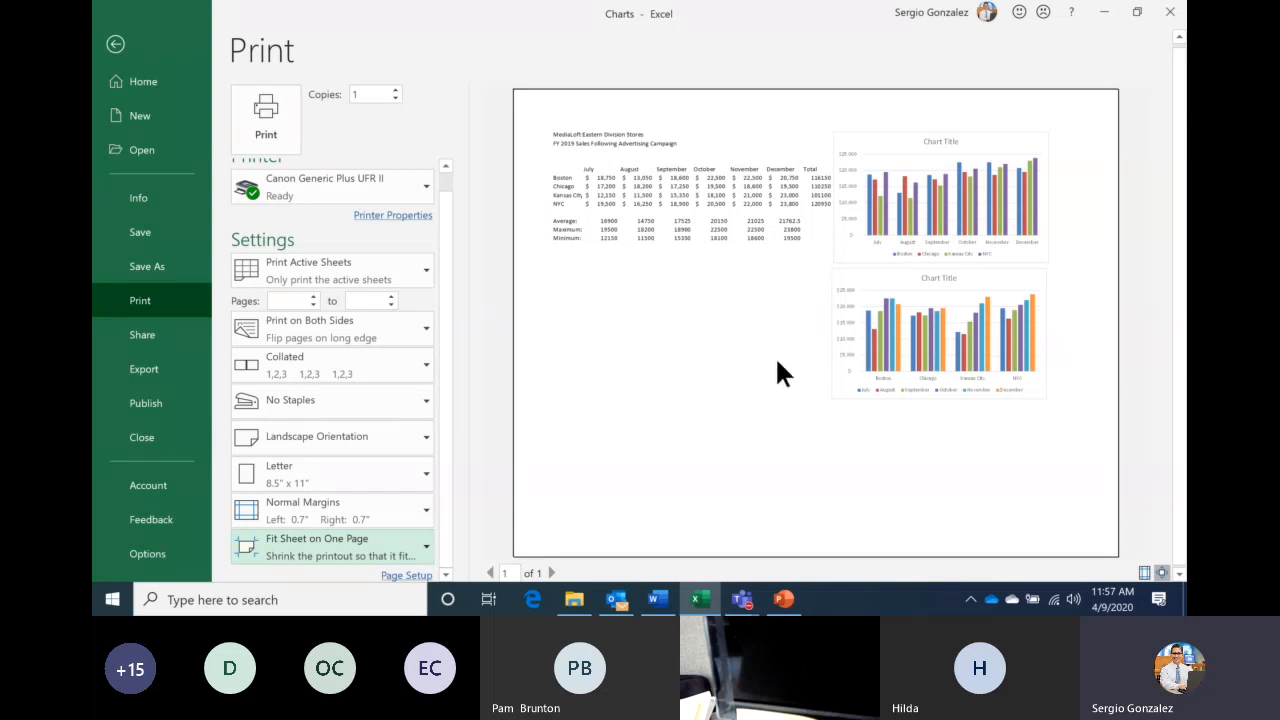
pyautogui.click(116, 45)
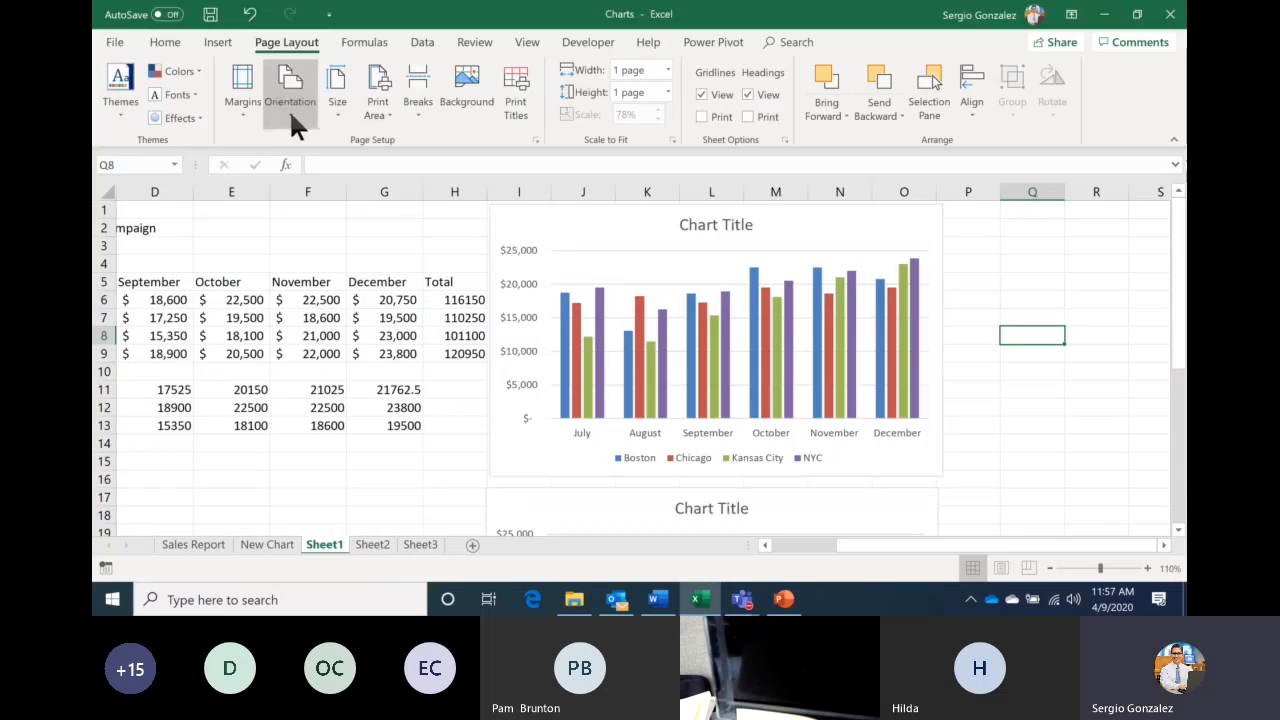
# Review the page orientation choices for Sheet1, and choose Landscape again
pyautogui.click(290, 113)
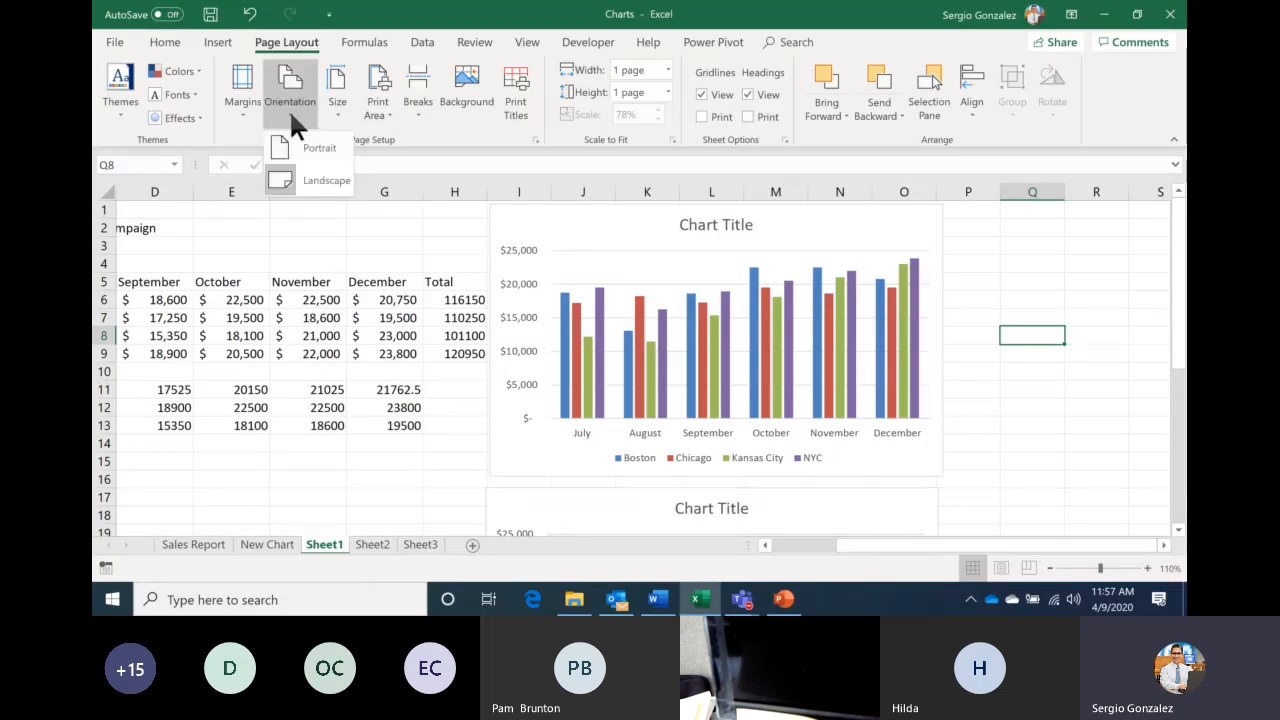
pyautogui.click(322, 179)
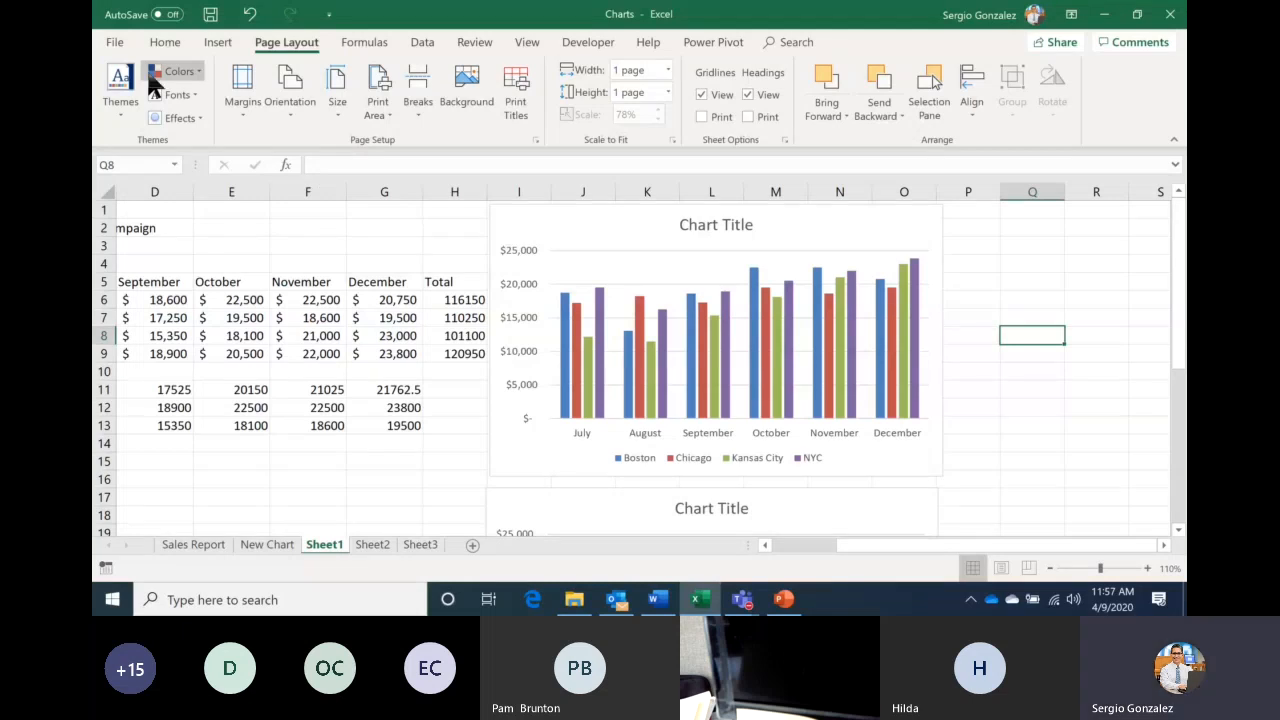
# Preview the landscape printout of Sheet1, choose Fit Sheet on One Page again, and return to the worksheet
pyautogui.click(114, 44)
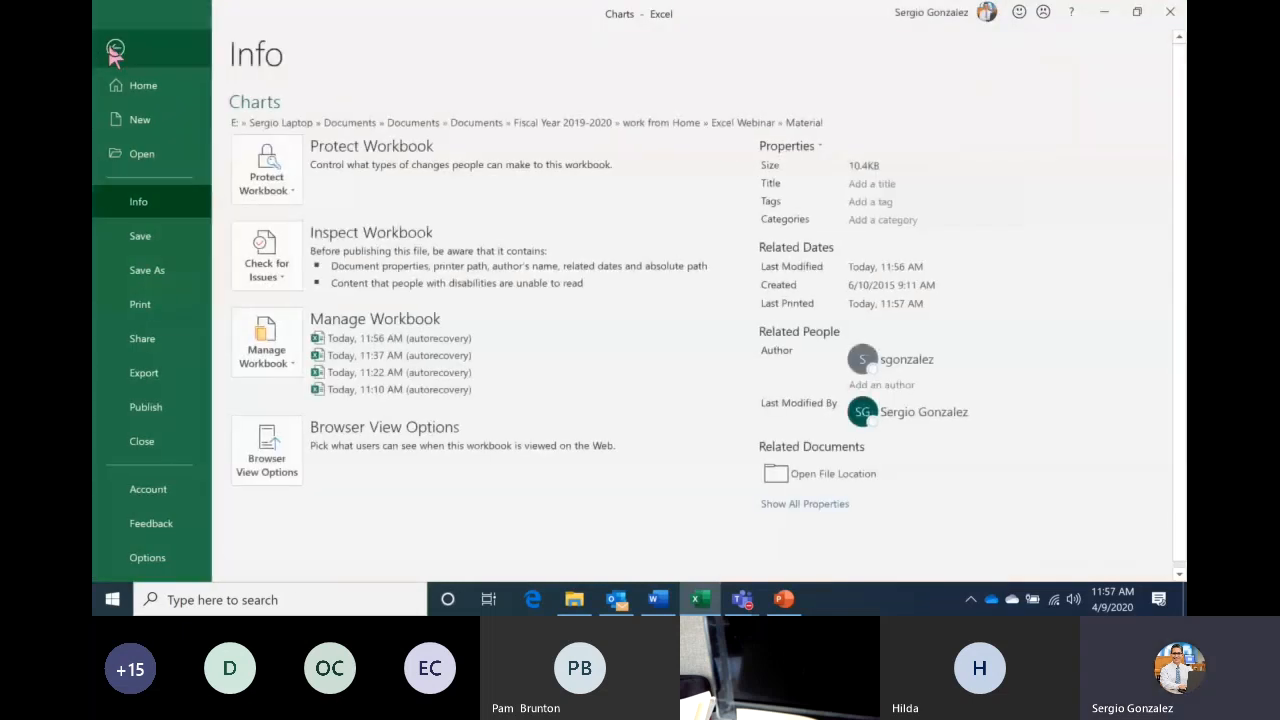
pyautogui.click(139, 303)
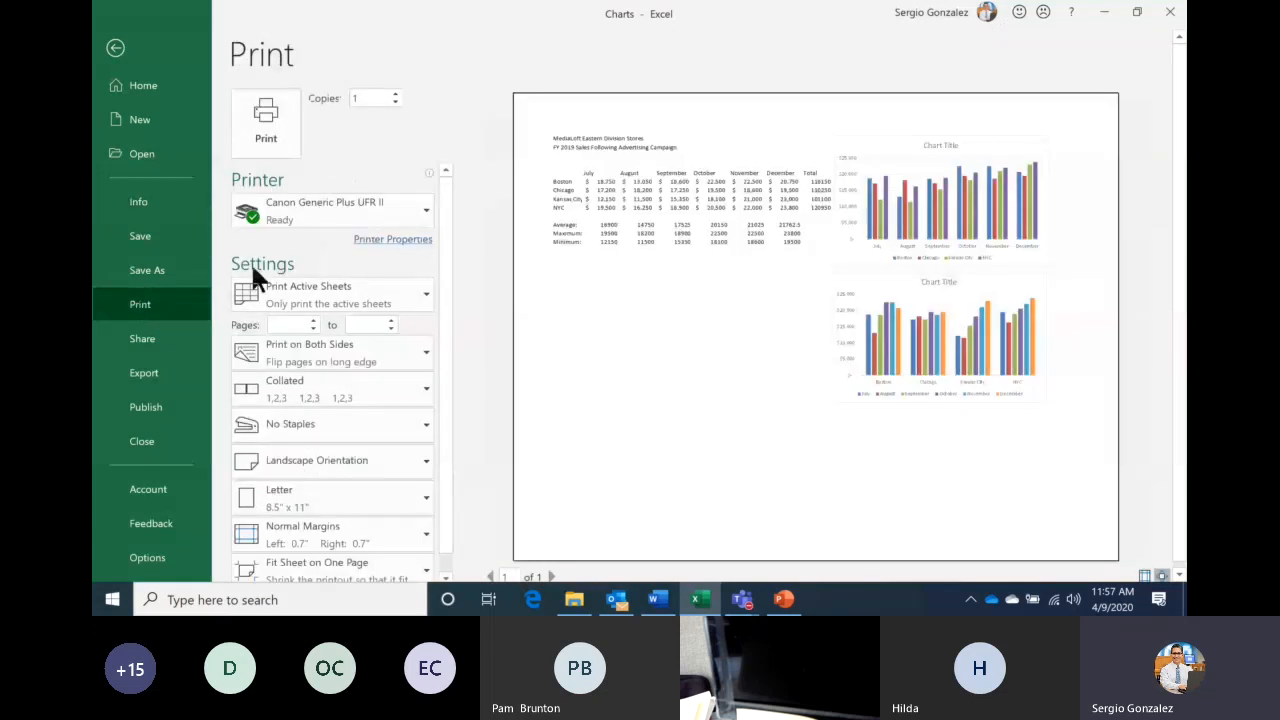
pyautogui.click(350, 556)
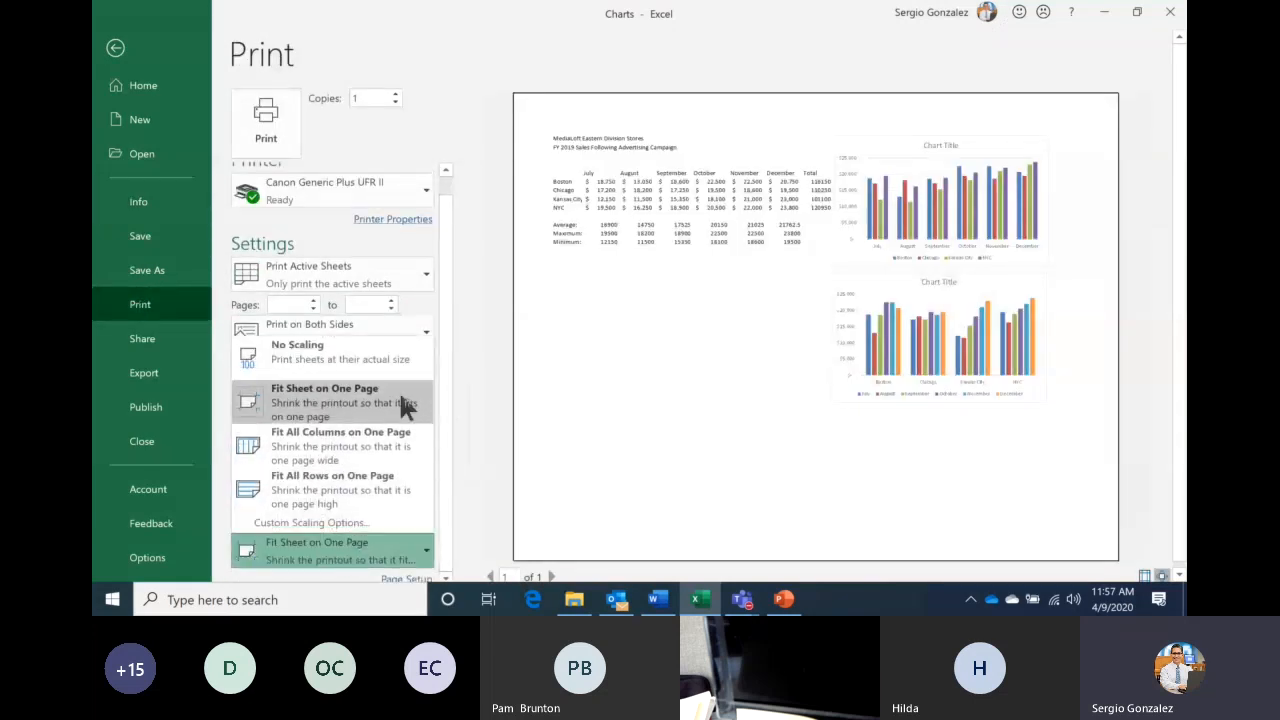
pyautogui.click(353, 392)
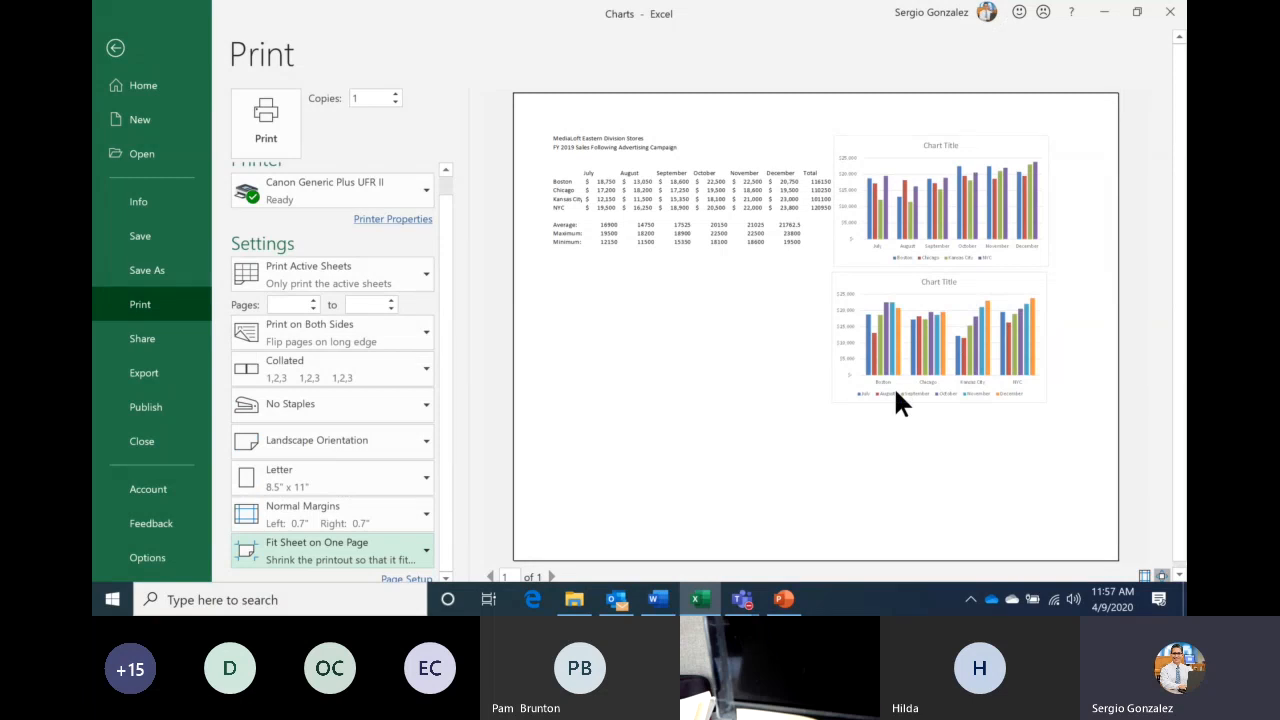
pyautogui.click(121, 47)
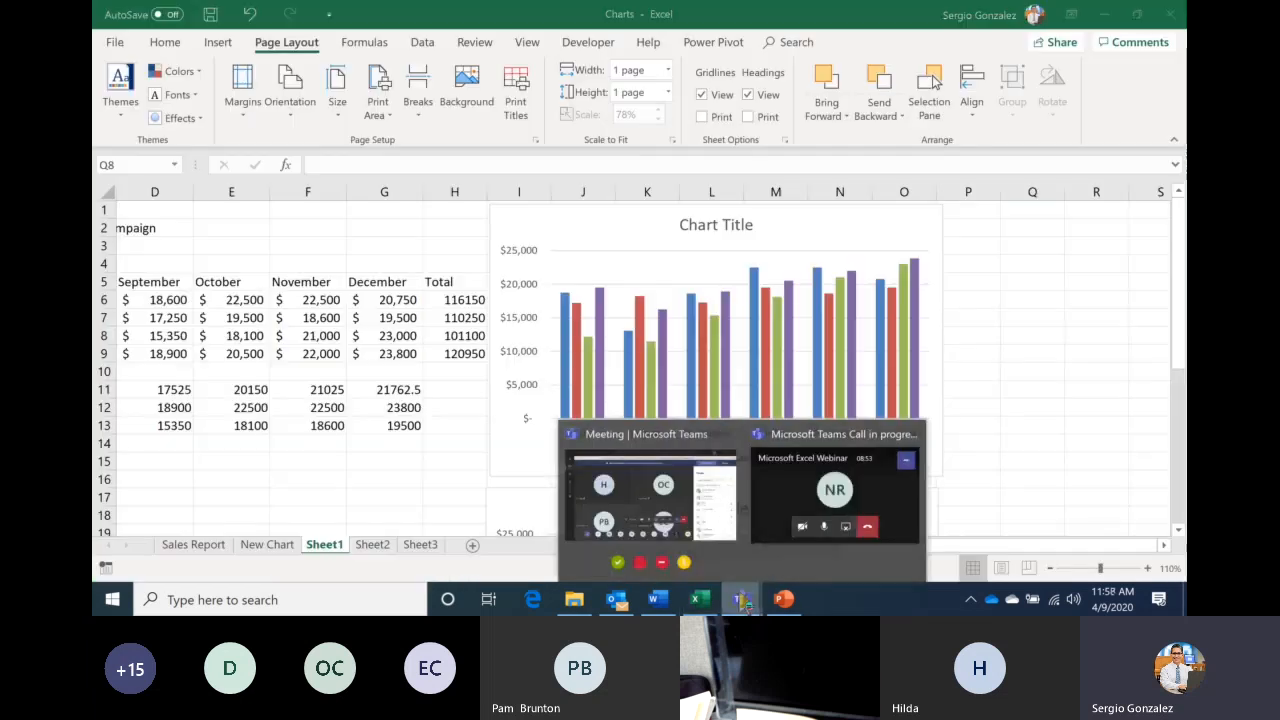
# Switch to the Microsoft Teams meeting window to check on the participants, and return to the Excel workbook
pyautogui.click(650, 490)
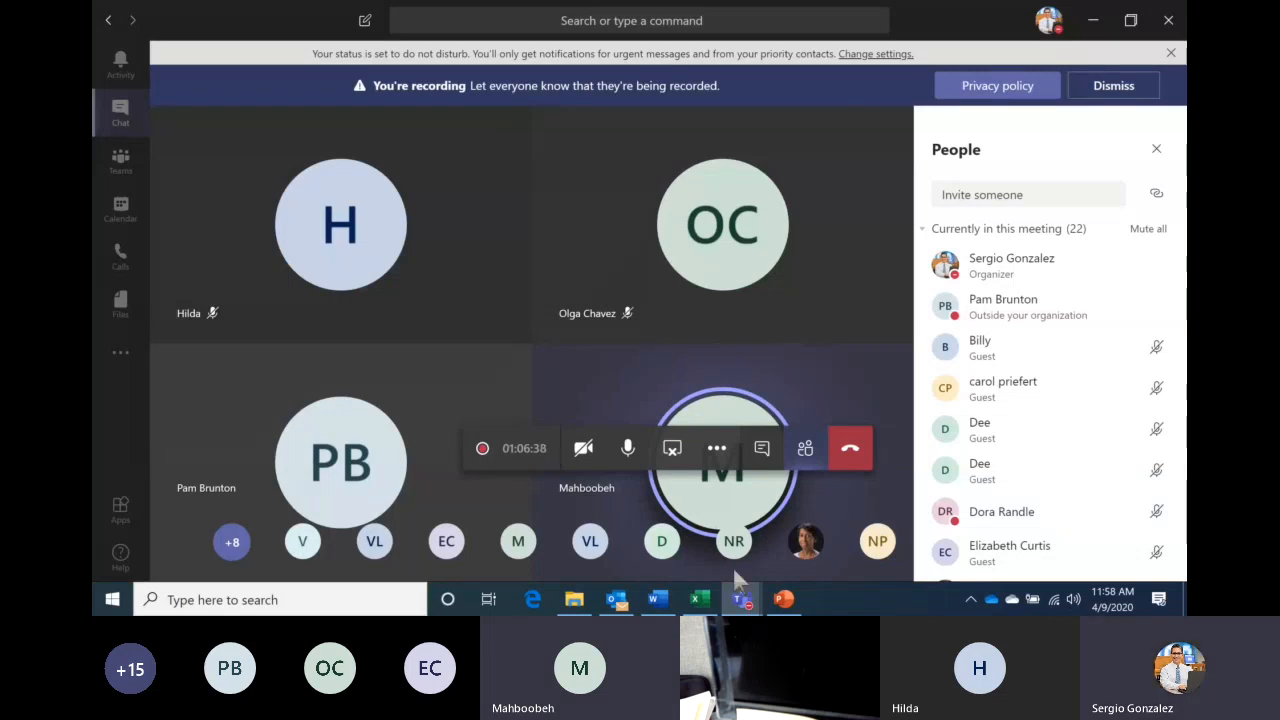
pyautogui.click(700, 600)
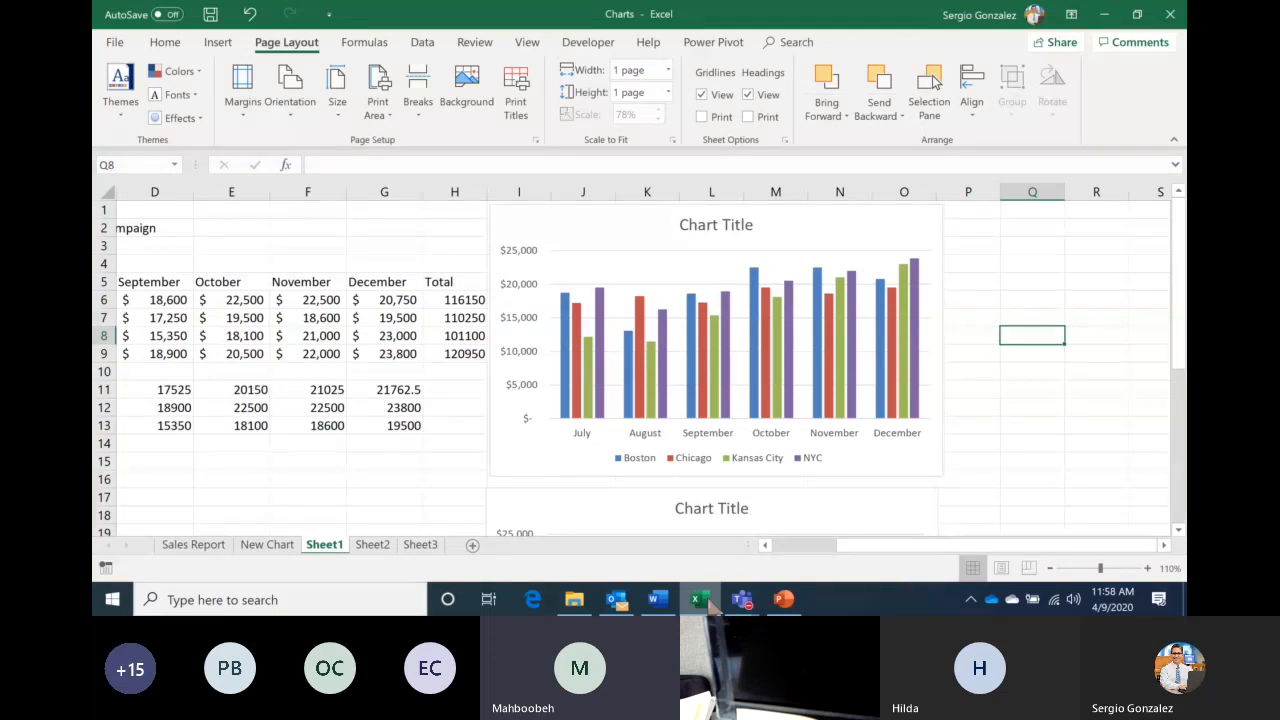
# Select the horizontal axis of Sheet1's upper chart, narrow the chart to column N, and widen it to about 5 inches
pyautogui.click(816, 433)
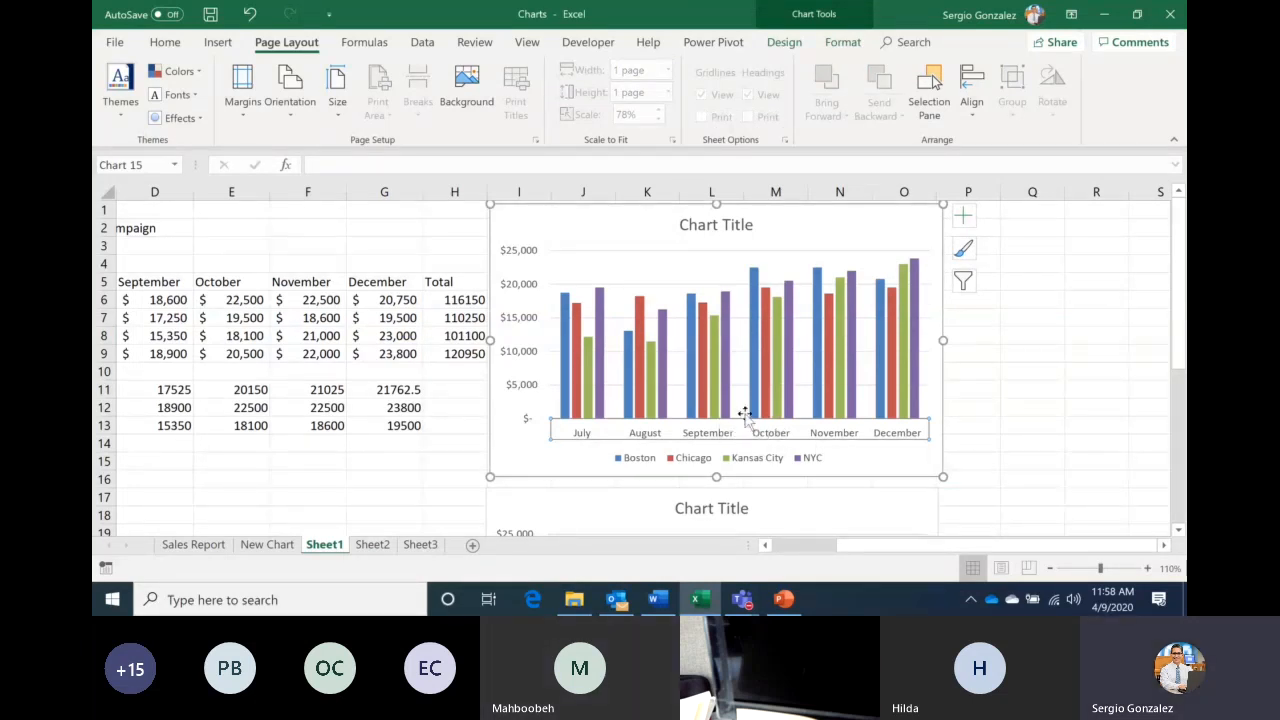
pyautogui.click(785, 50)
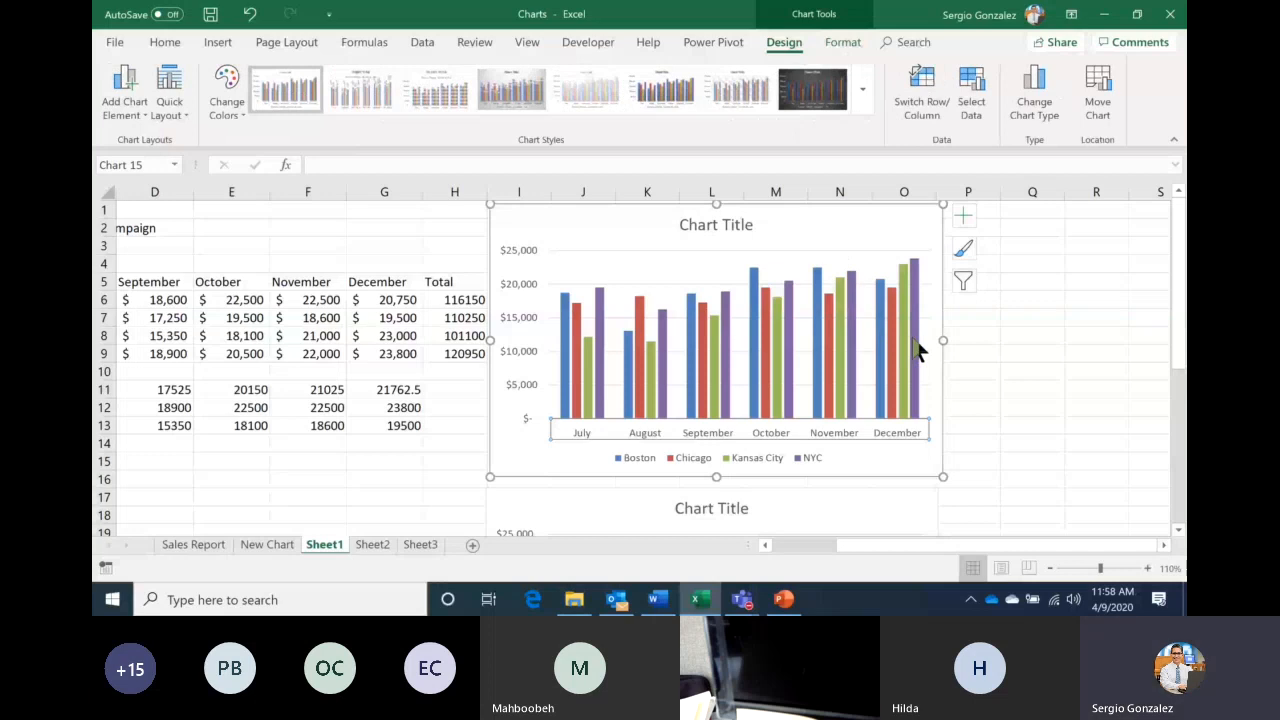
pyautogui.moveTo(943, 340); pyautogui.dragTo(851, 342)
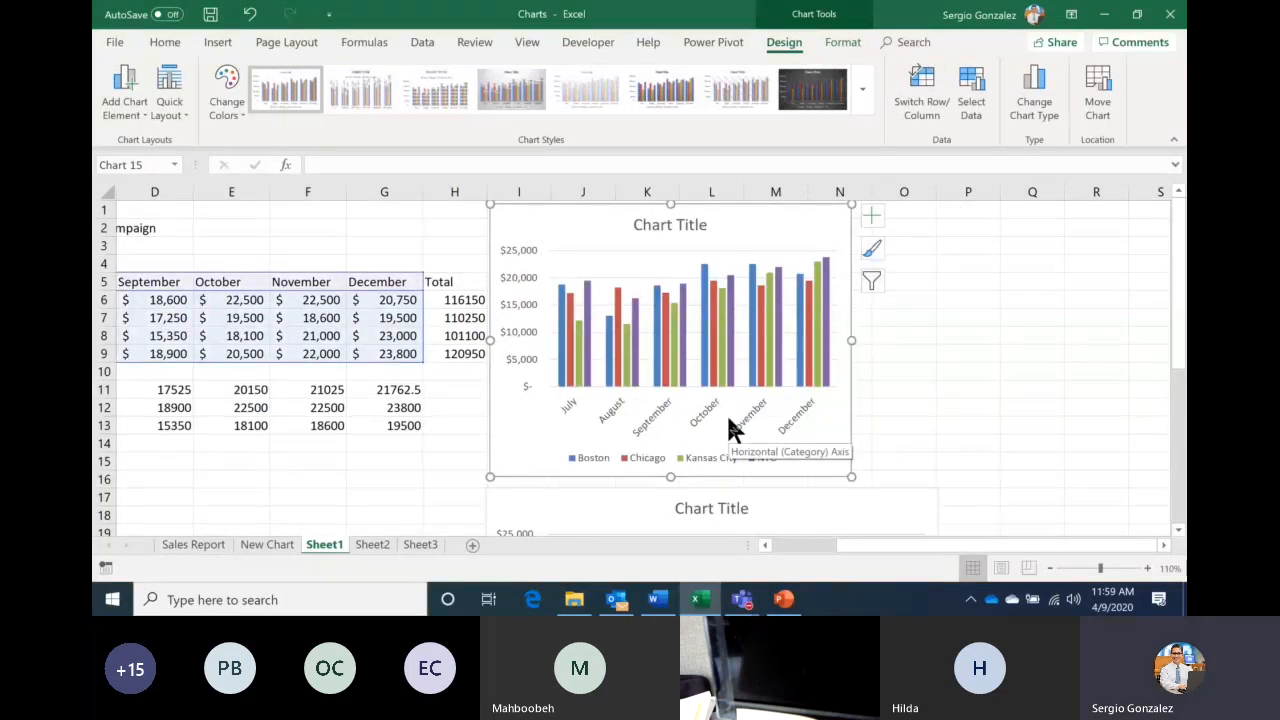
pyautogui.moveTo(853, 340); pyautogui.dragTo(951, 340)
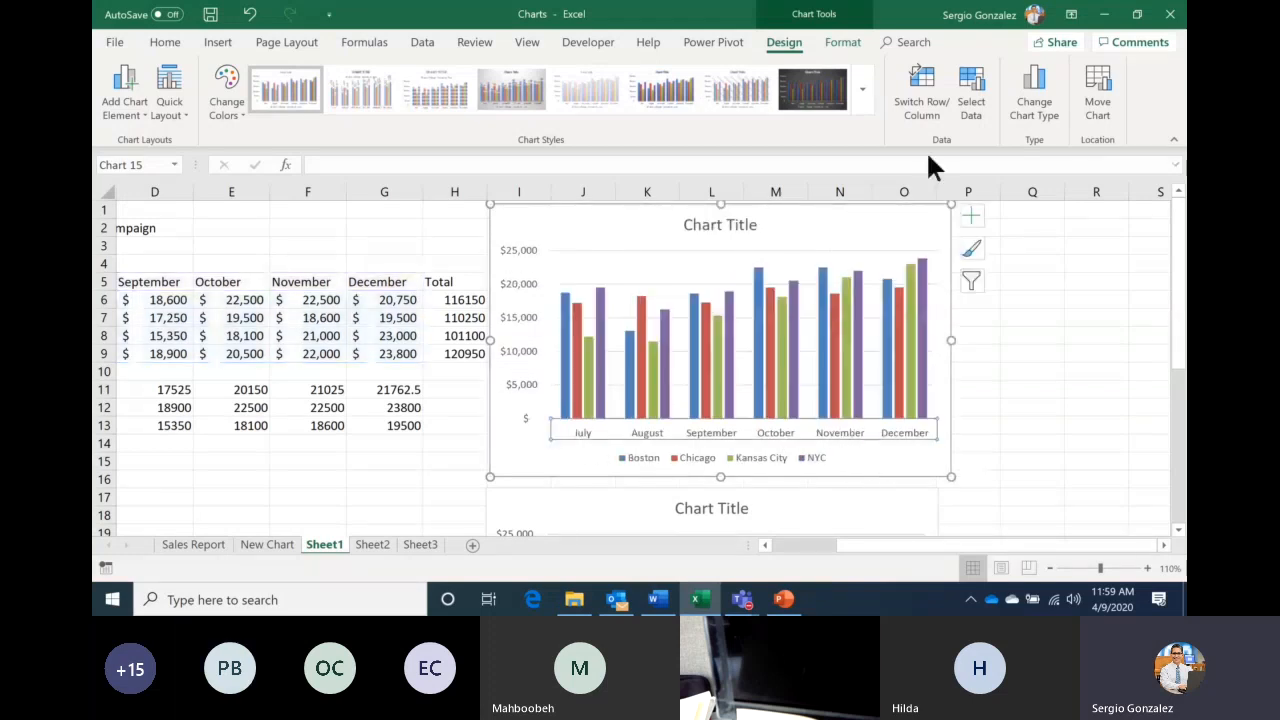
# Review the chart formatting tools, and deselect the chart by selecting cell Q11
pyautogui.click(846, 44)
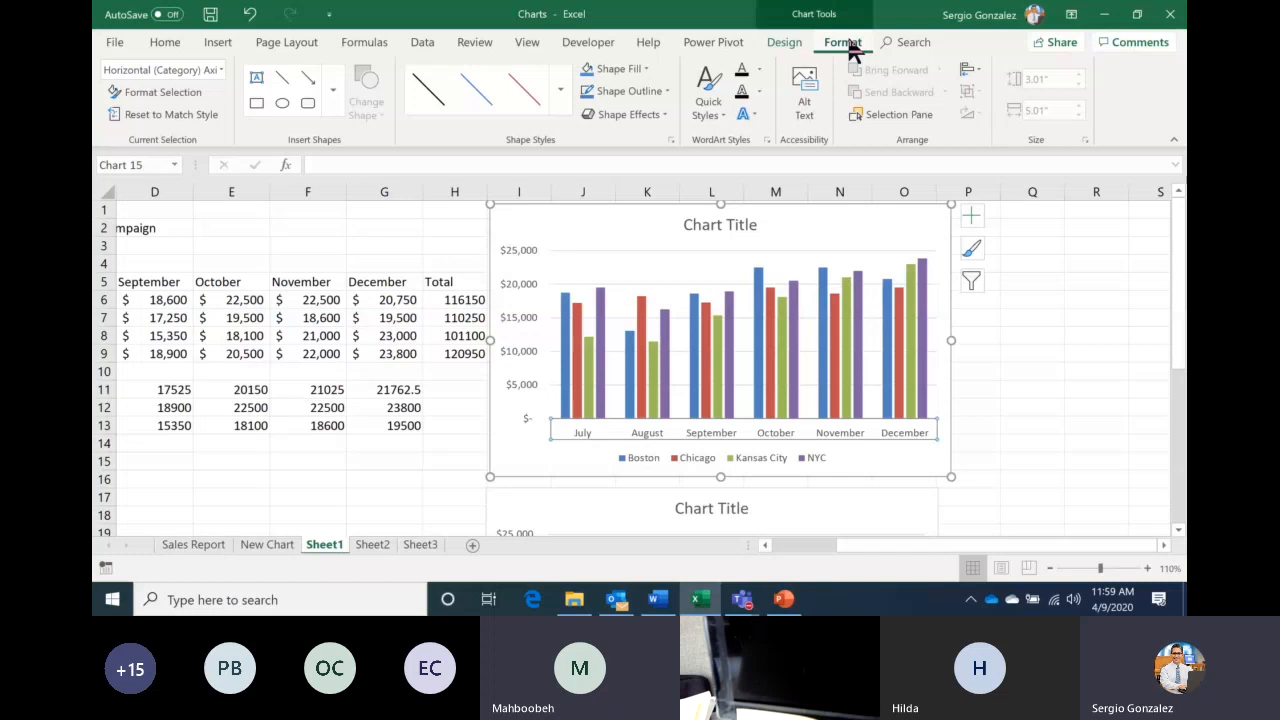
pyautogui.click(172, 48)
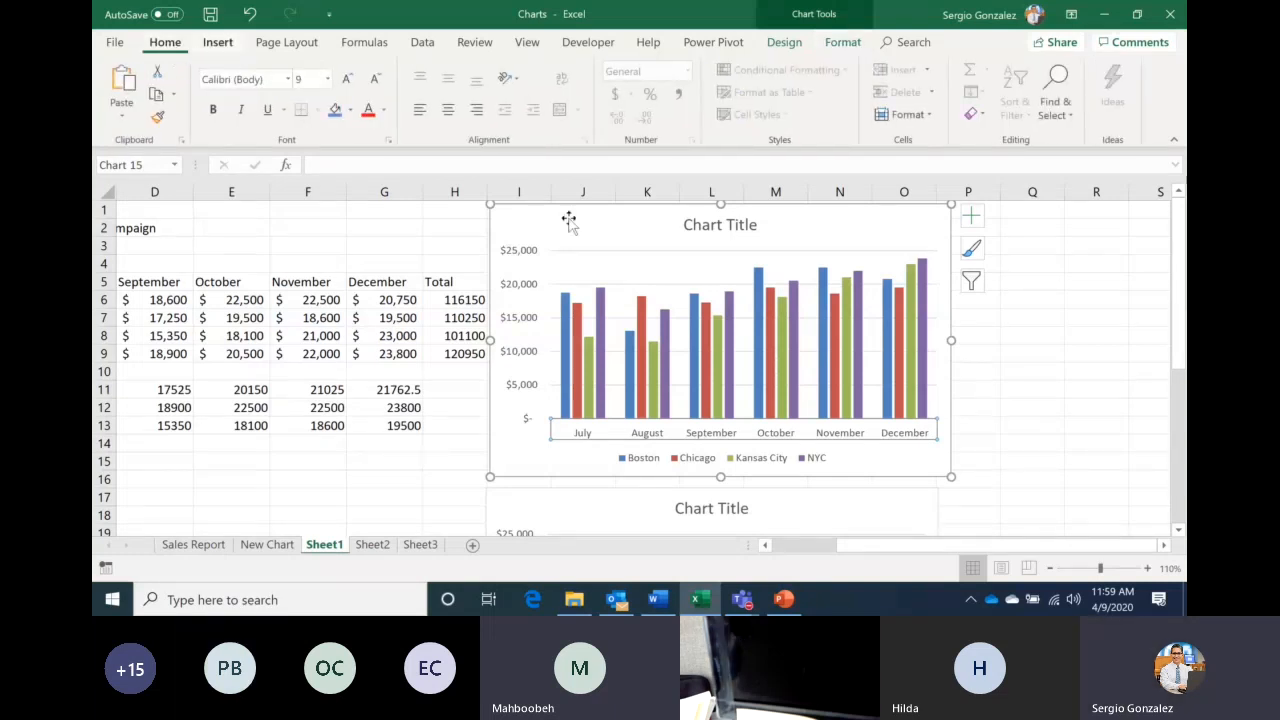
pyautogui.click(1016, 390)
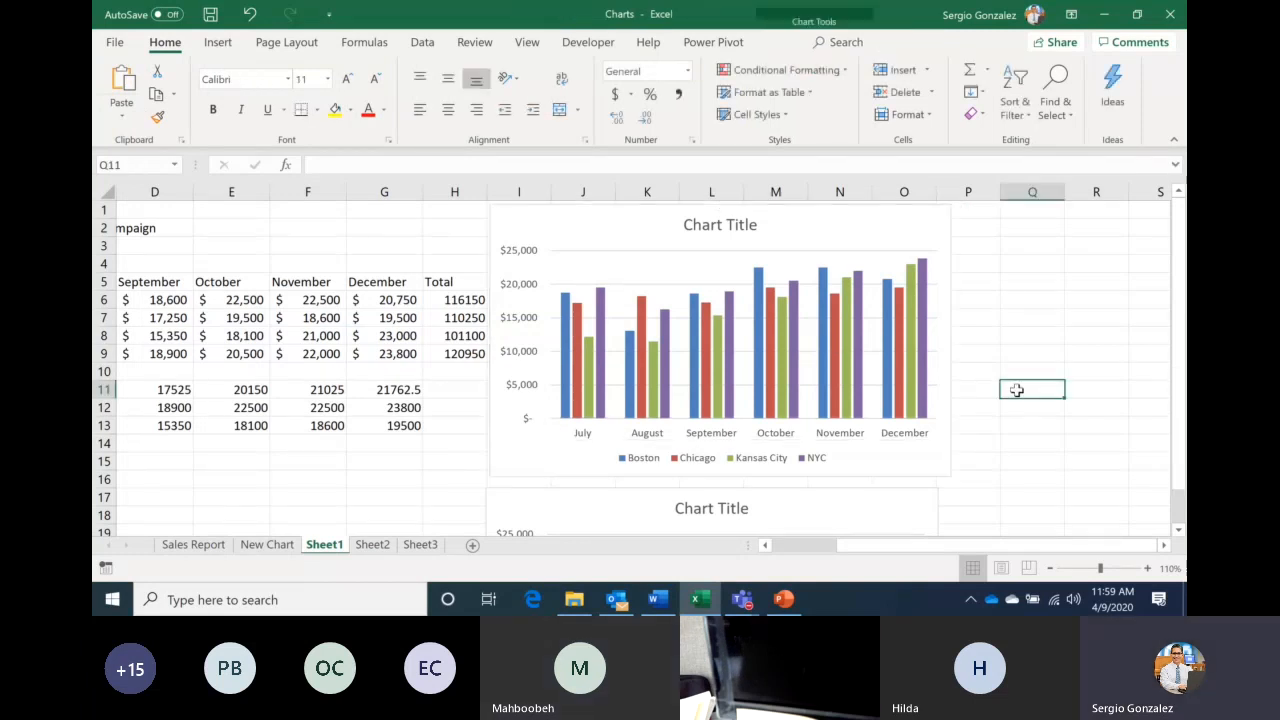
# Switch to the Microsoft Teams meeting, show the meeting chat, and open the additional meeting actions
pyautogui.click(742, 600)
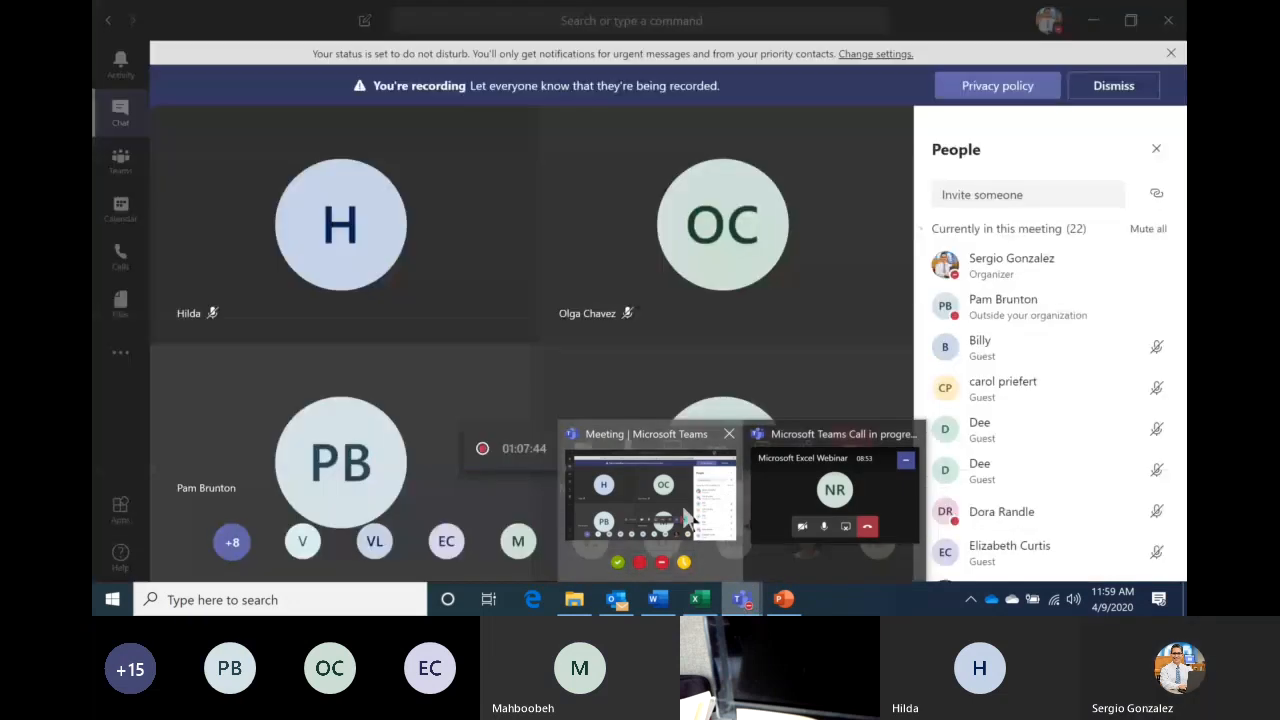
pyautogui.click(686, 515)
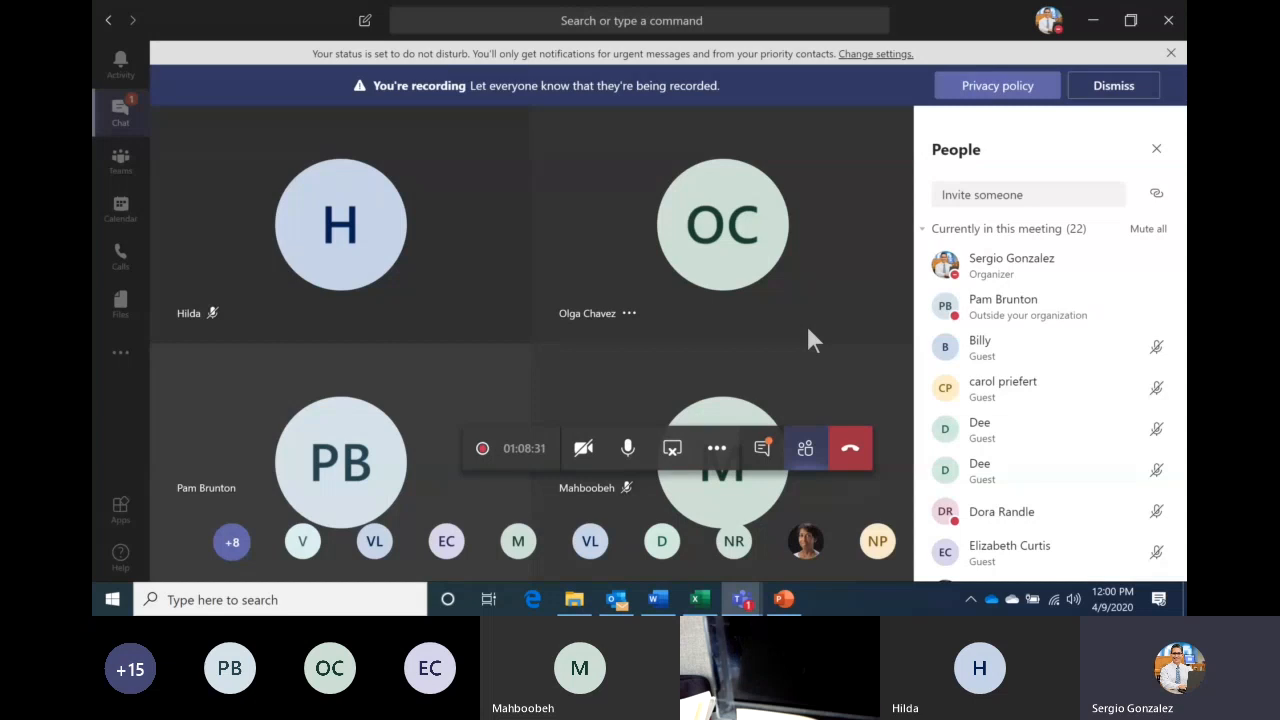
pyautogui.click(762, 449)
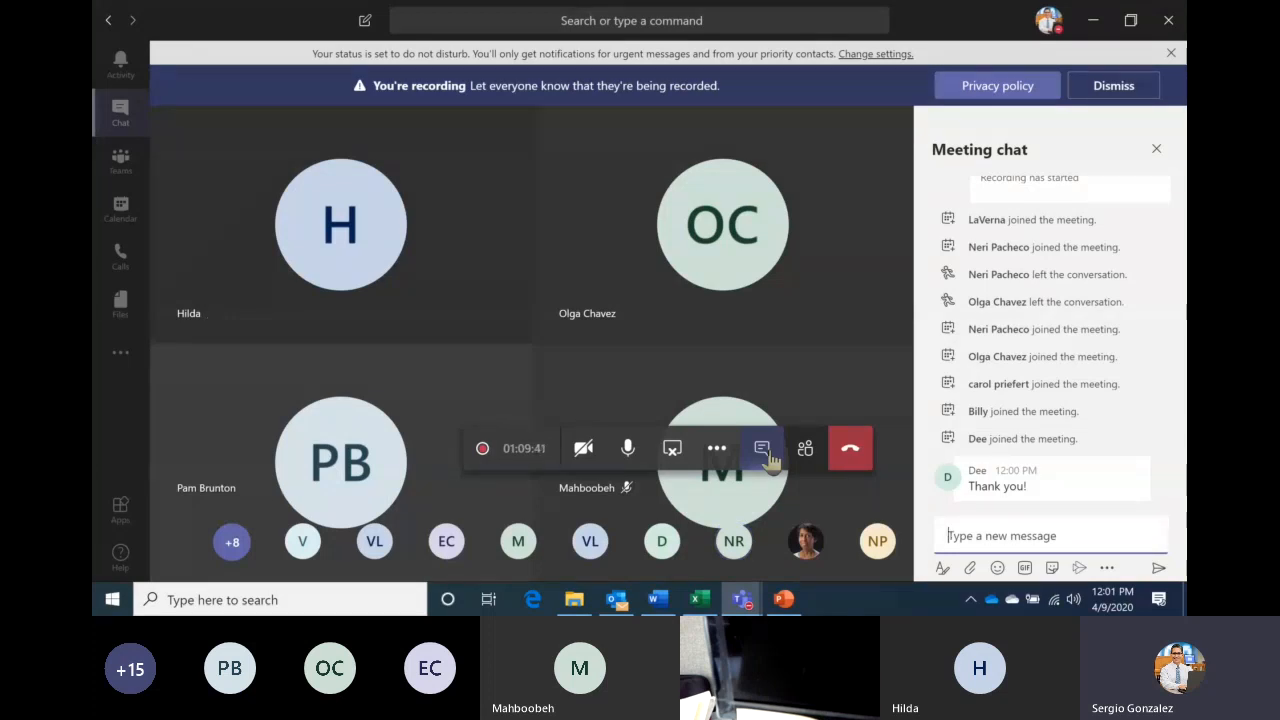
pyautogui.click(717, 450)
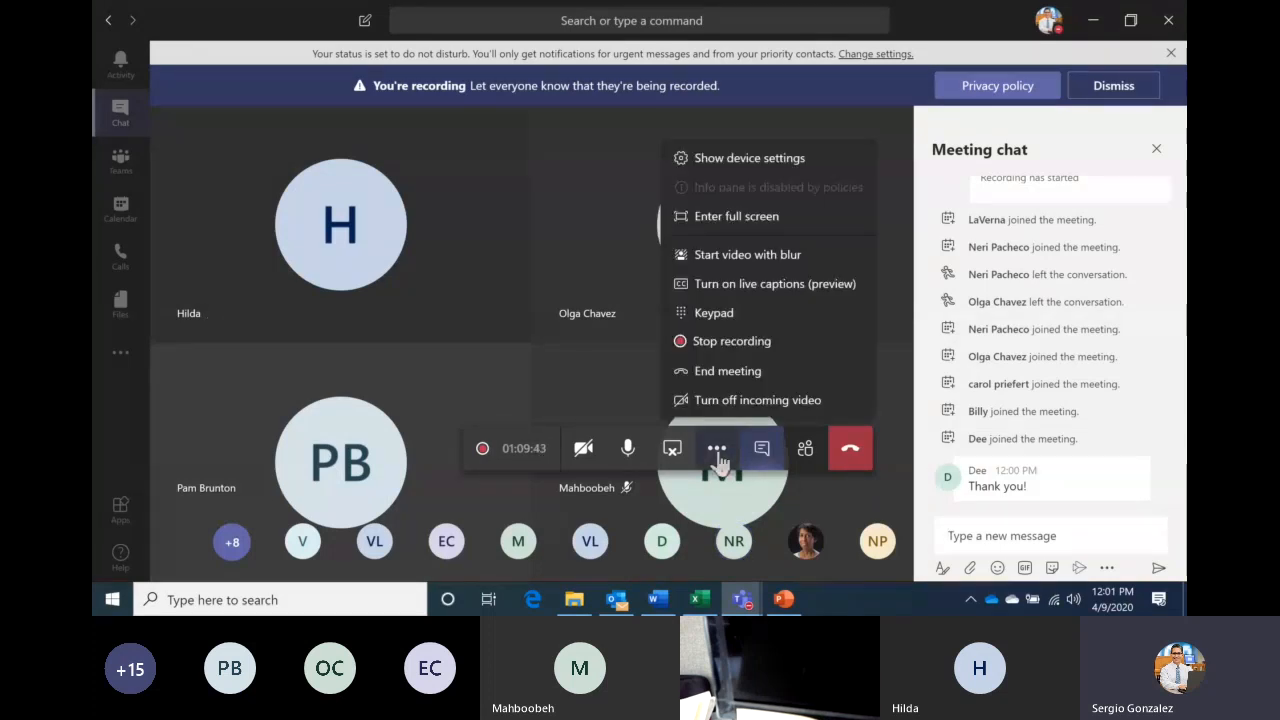